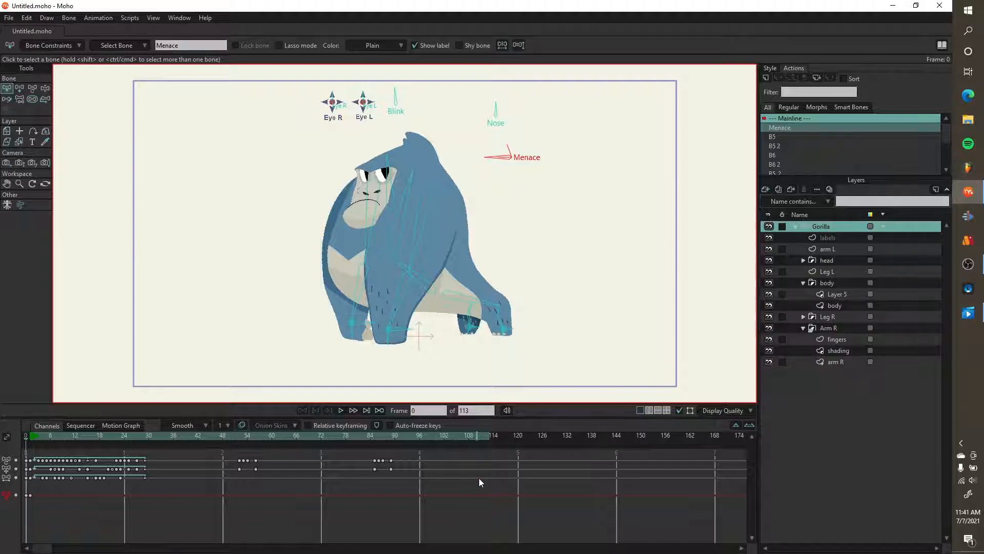
- Open the recent project Luca.moho
{"action": "left_click", "coordinate": [10, 18]}
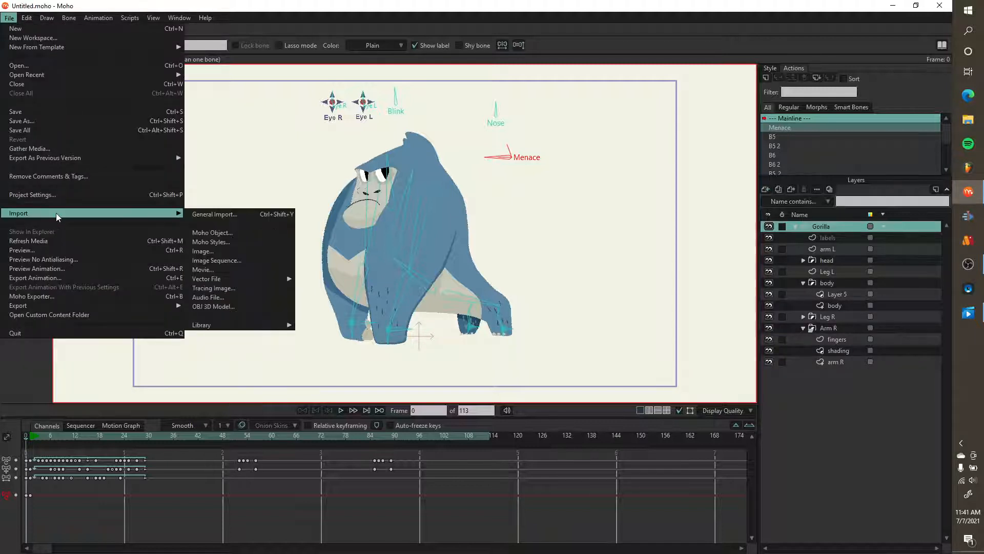
{"action": "mouse_move", "coordinate": [74, 78]}
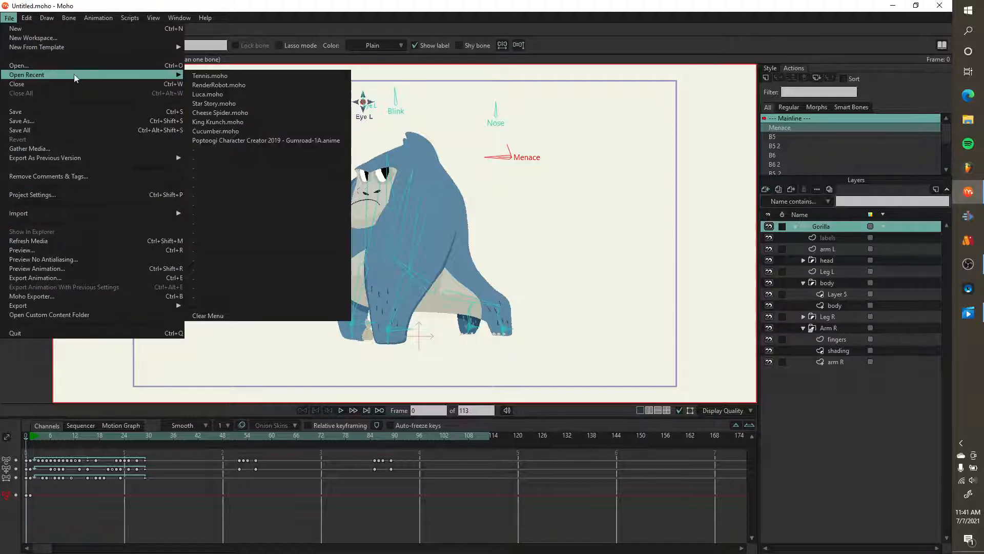
{"action": "left_click", "coordinate": [220, 95]}
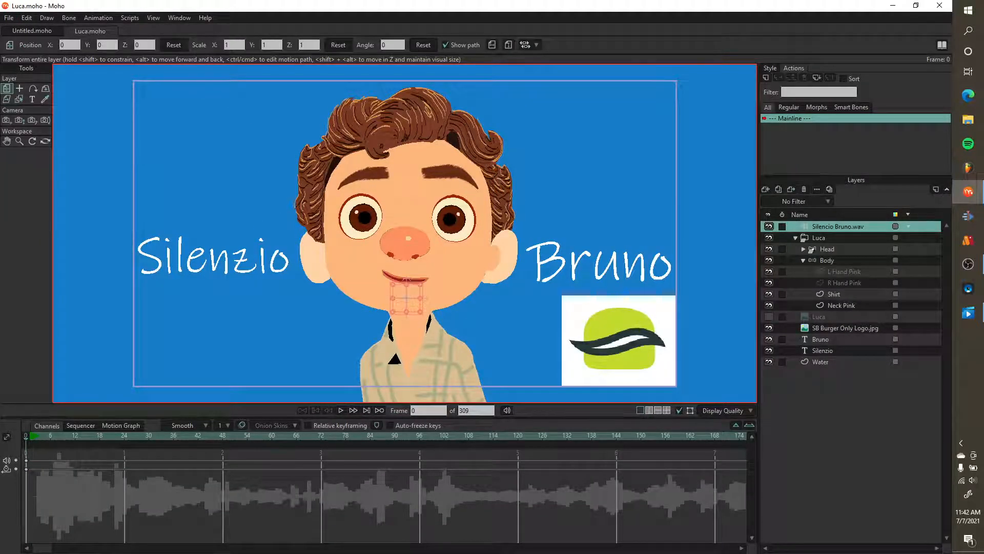
- View the Luca Part 1 video, put it away, and play the project's animation before returning to frame 0
{"action": "key", "text": "alt+Tab"}
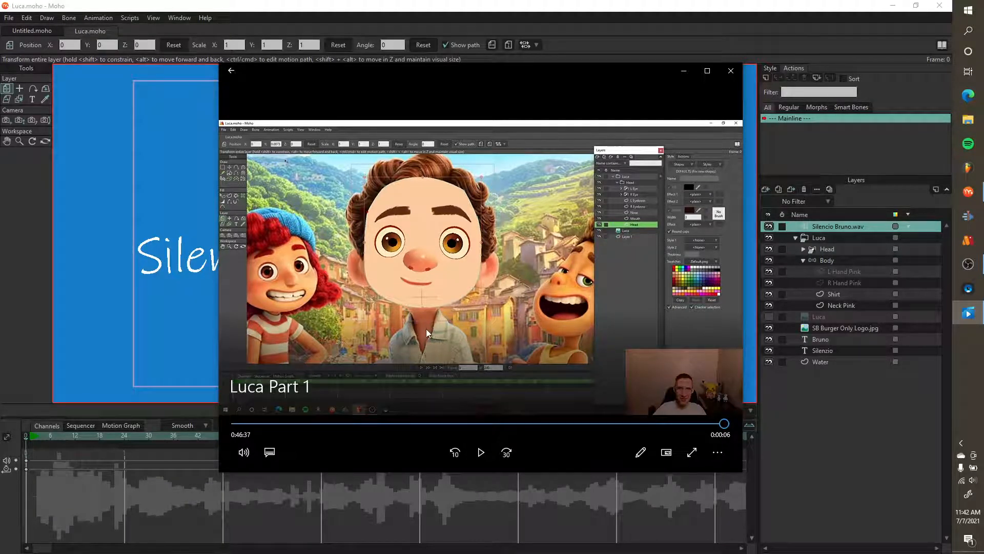
{"action": "left_click", "coordinate": [683, 71]}
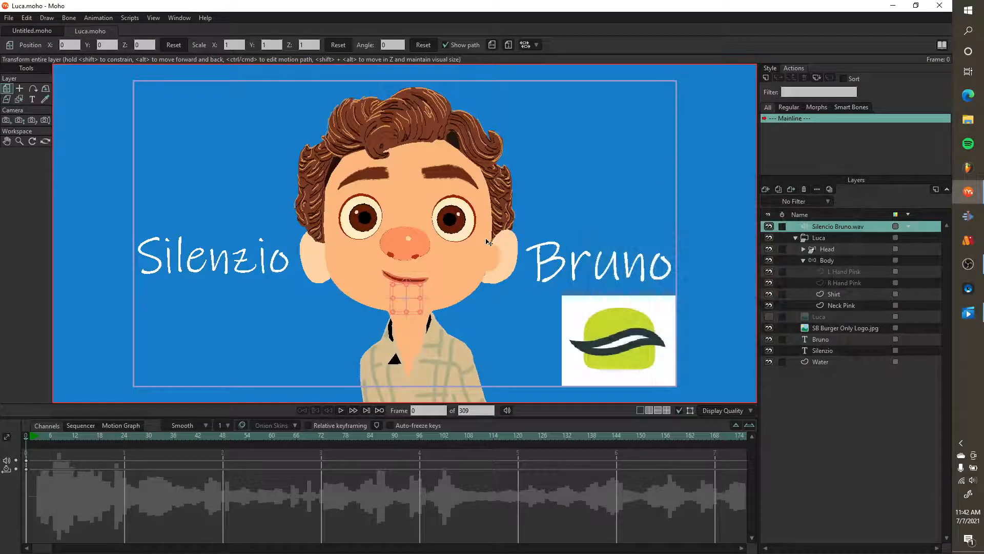
{"action": "scroll", "coordinate": [258, 402], "scroll_direction": "down", "scroll_amount": 2}
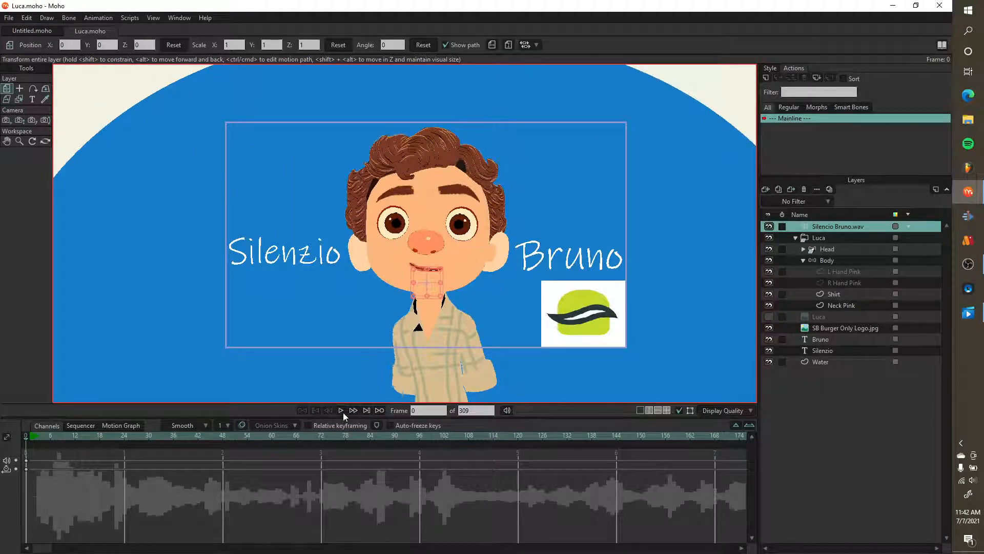
{"action": "left_click", "coordinate": [341, 411]}
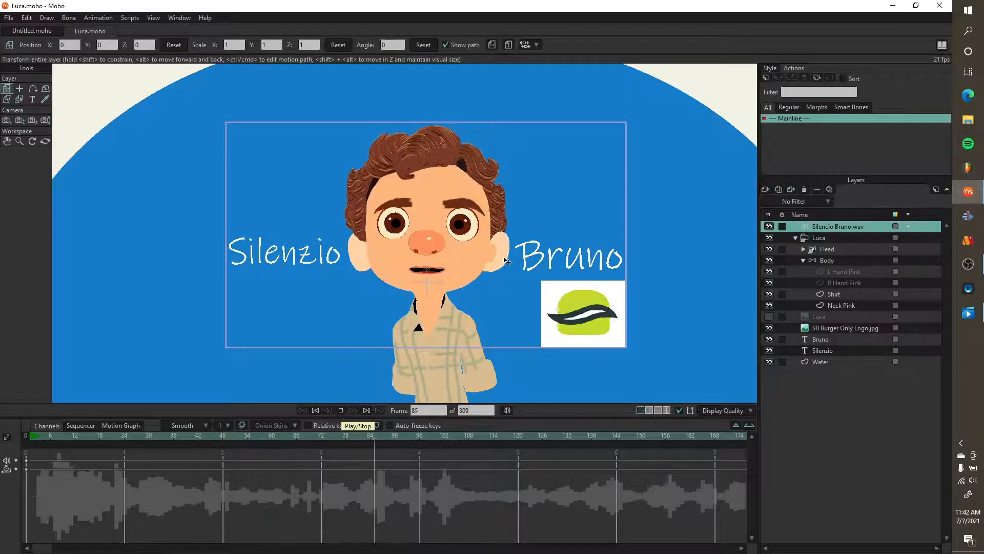
{"action": "left_click", "coordinate": [342, 410]}
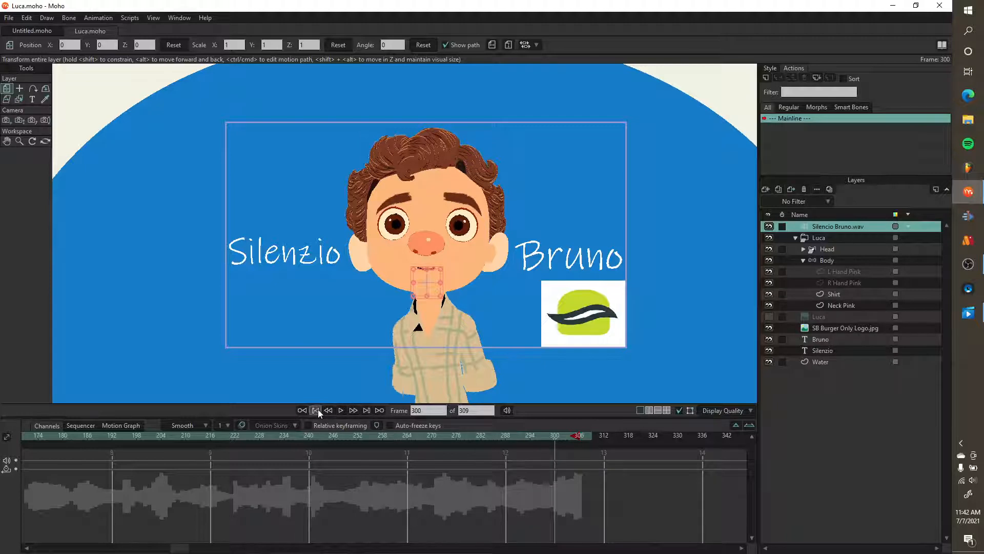
{"action": "left_click", "coordinate": [317, 410]}
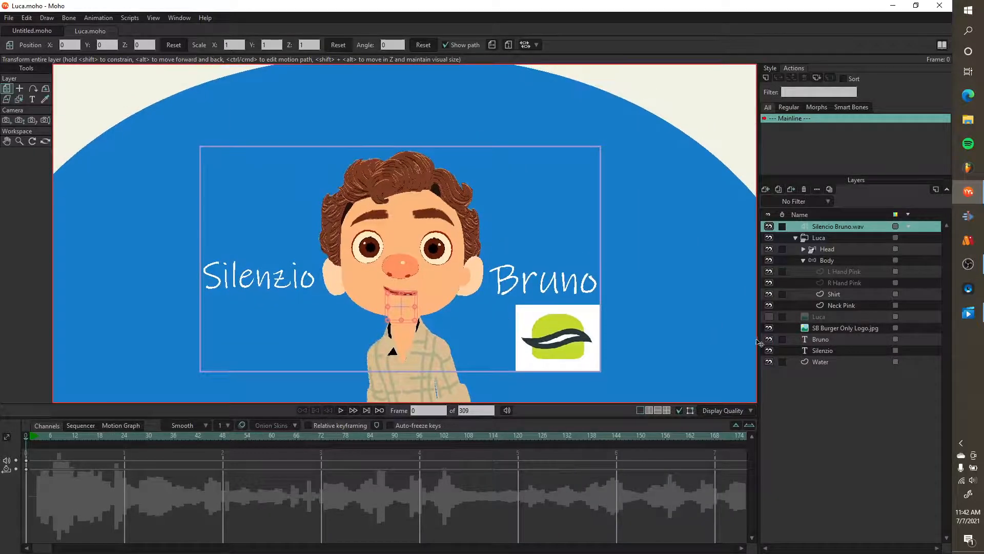
- Hide the SB Burger Only Logo.jpg, Bruno, Silenzio and Water layers
{"action": "left_click", "coordinate": [769, 328]}
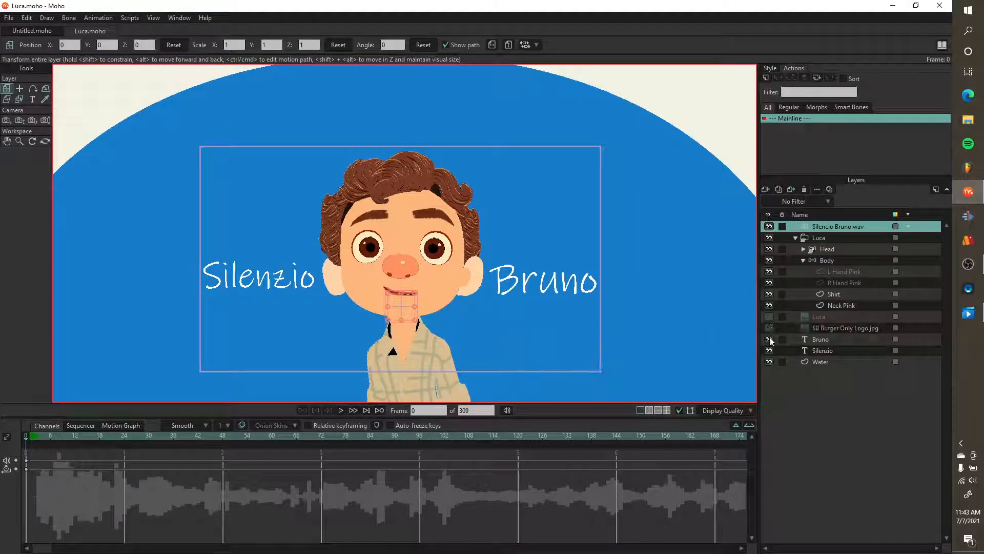
{"action": "left_click", "coordinate": [769, 339]}
{"action": "left_click", "coordinate": [769, 350]}
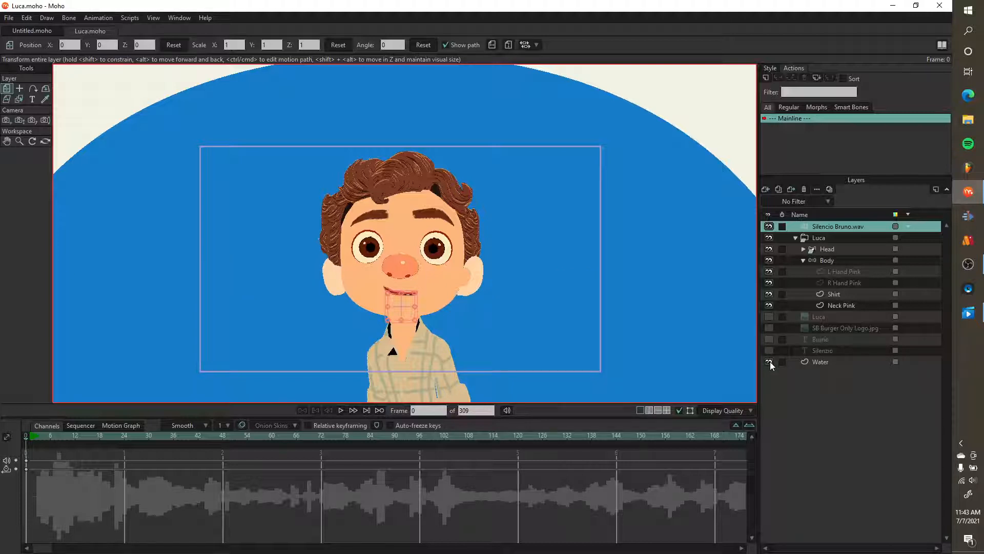
{"action": "left_click", "coordinate": [770, 362]}
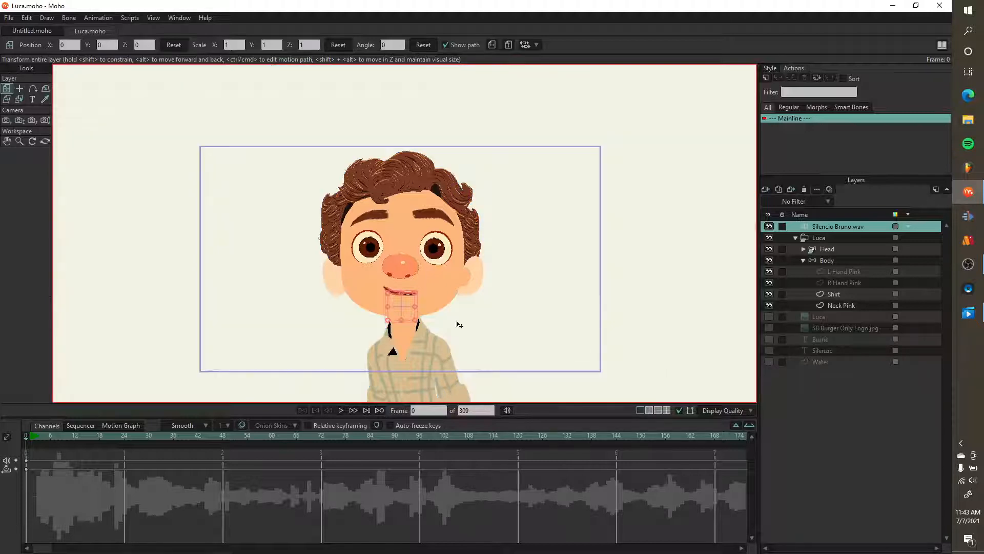
- Rename the Water layer as BG Water
{"action": "double_click", "coordinate": [823, 362]}
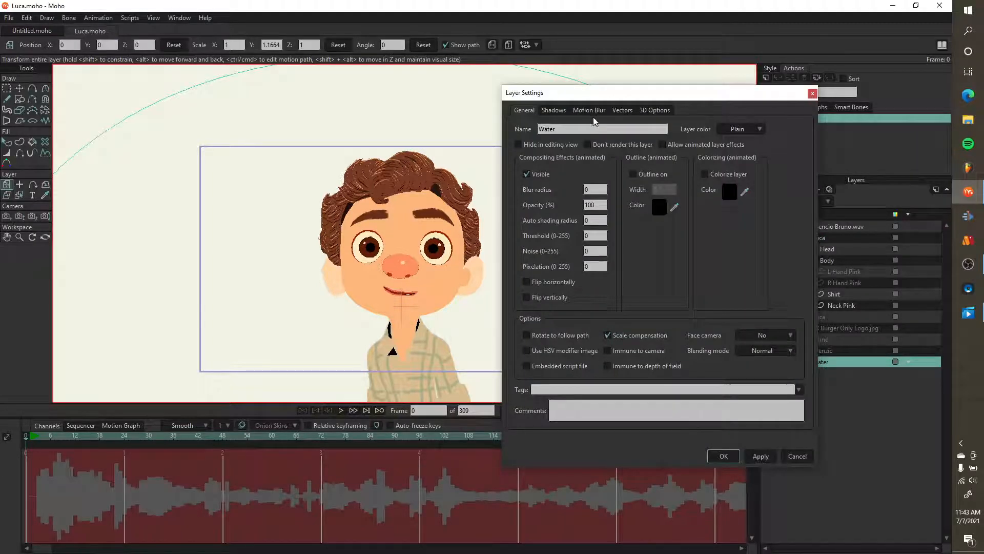
{"action": "double_click", "coordinate": [564, 129]}
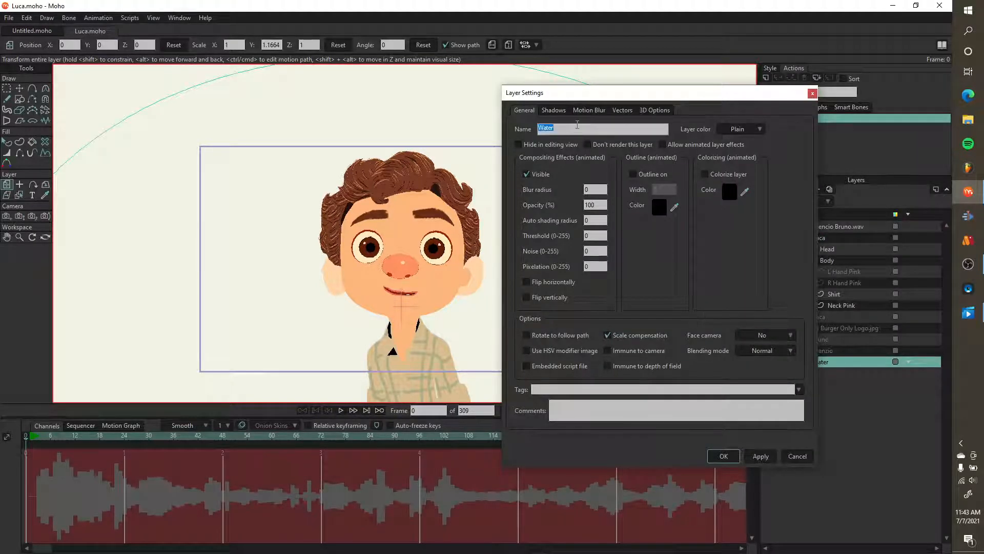
{"action": "left_click", "coordinate": [577, 126]}
{"action": "type", "text": "BNG"}
{"action": "key", "text": "BackSpace"}
{"action": "key", "text": "BackSpace"}
{"action": "type", "text": "G"}
{"action": "left_click", "coordinate": [723, 456]}
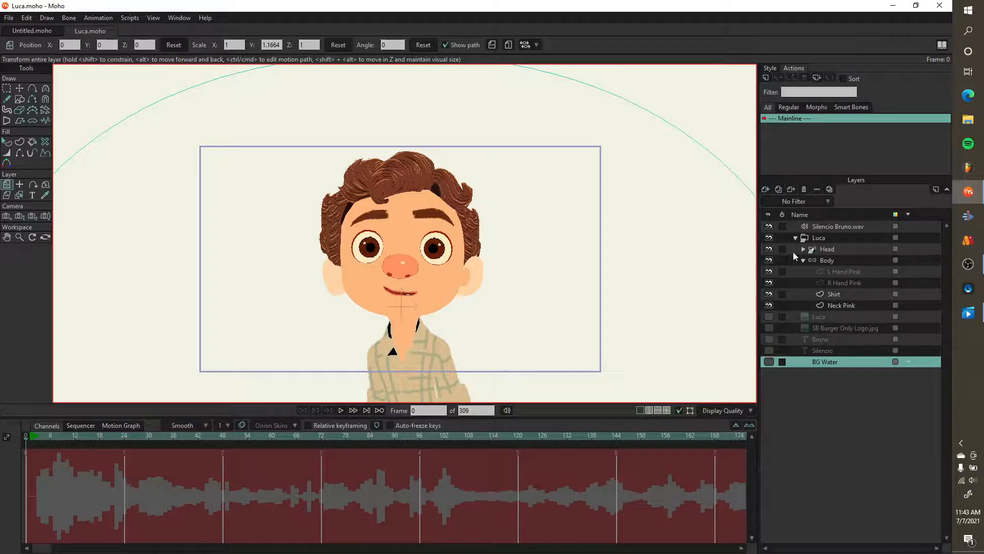
- Select the Head bone layer inside the Luca group
{"action": "scroll", "coordinate": [649, 305], "scroll_direction": "down", "scroll_amount": 1}
{"action": "scroll", "coordinate": [648, 305], "scroll_direction": "up", "scroll_amount": 5}
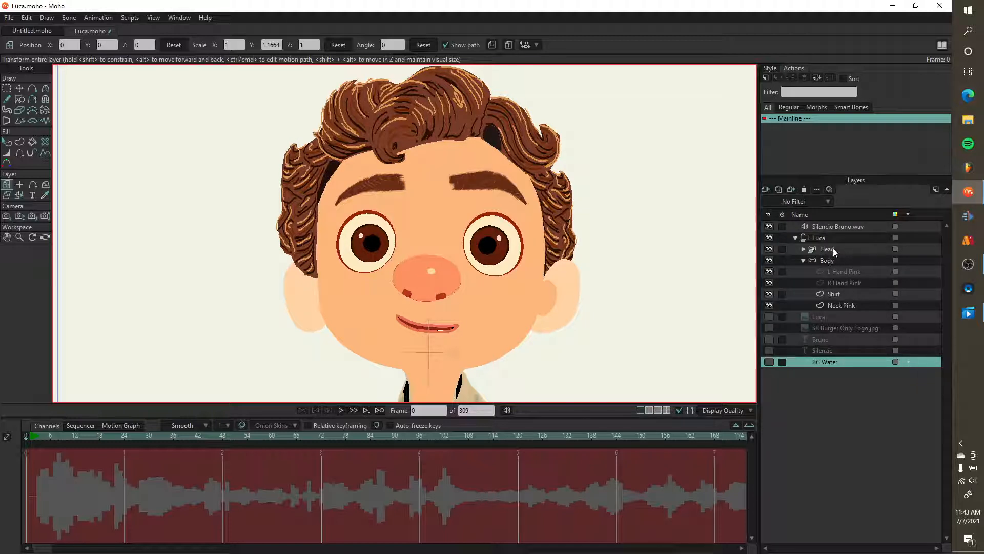
{"action": "left_click", "coordinate": [833, 249]}
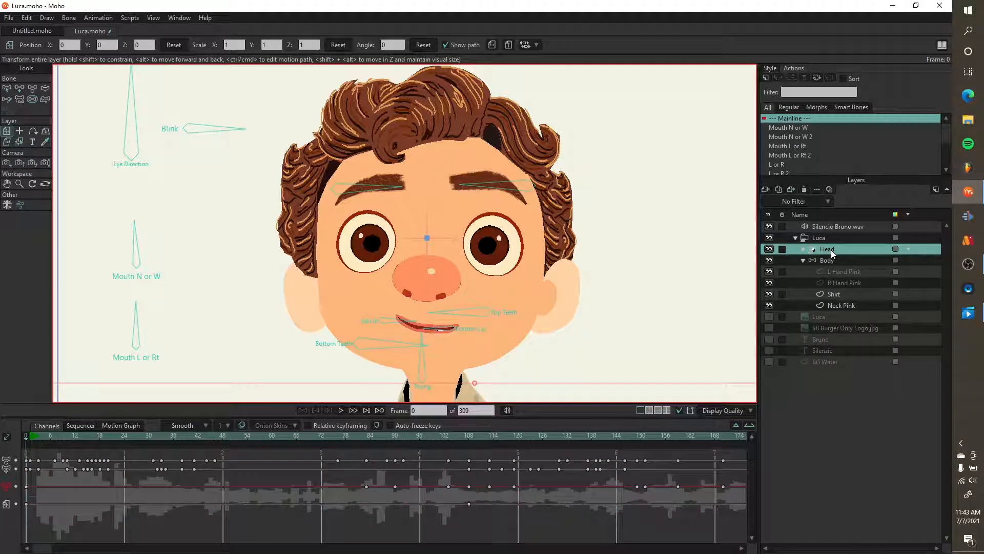
{"action": "left_click", "coordinate": [766, 189]}
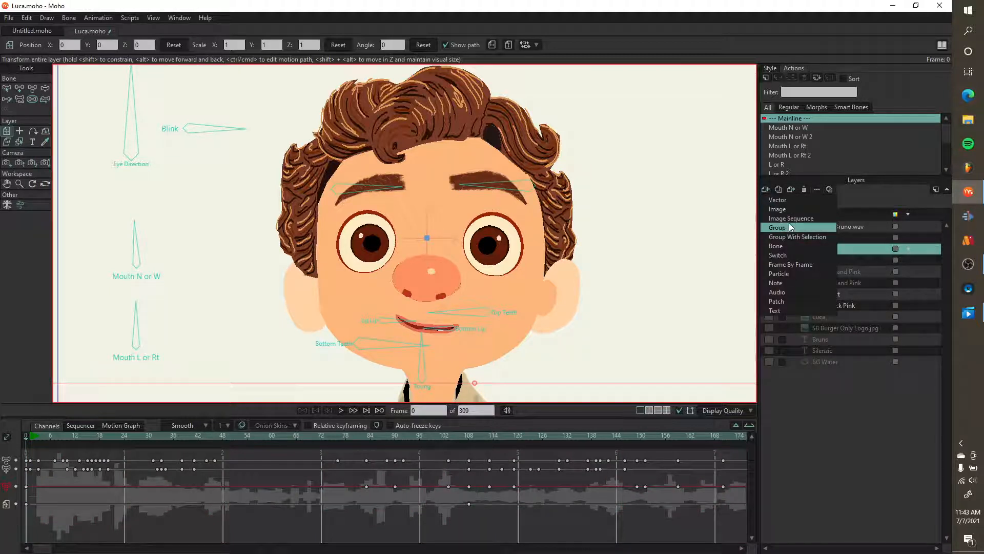
{"action": "left_click", "coordinate": [875, 201]}
{"action": "right_click", "coordinate": [827, 252]}
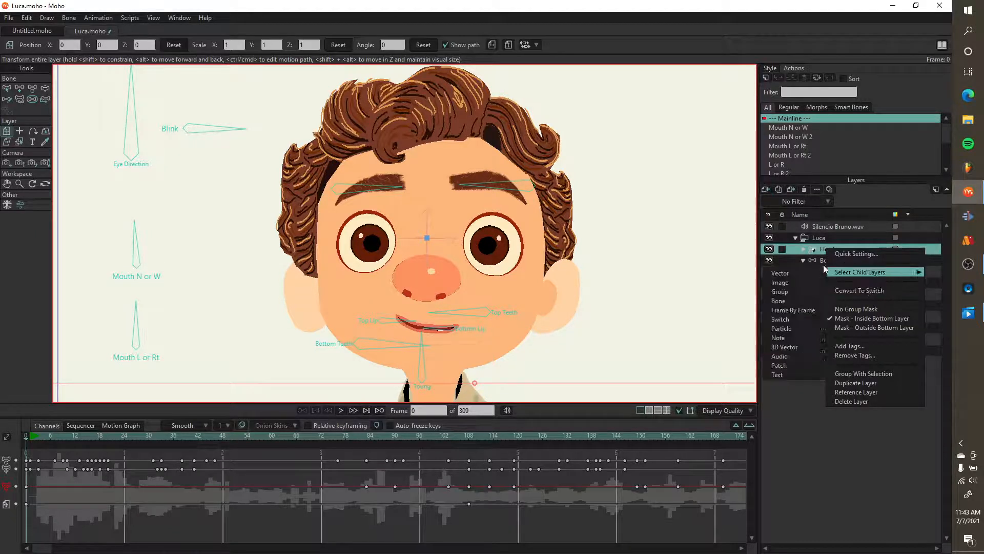
{"action": "left_click", "coordinate": [806, 251]}
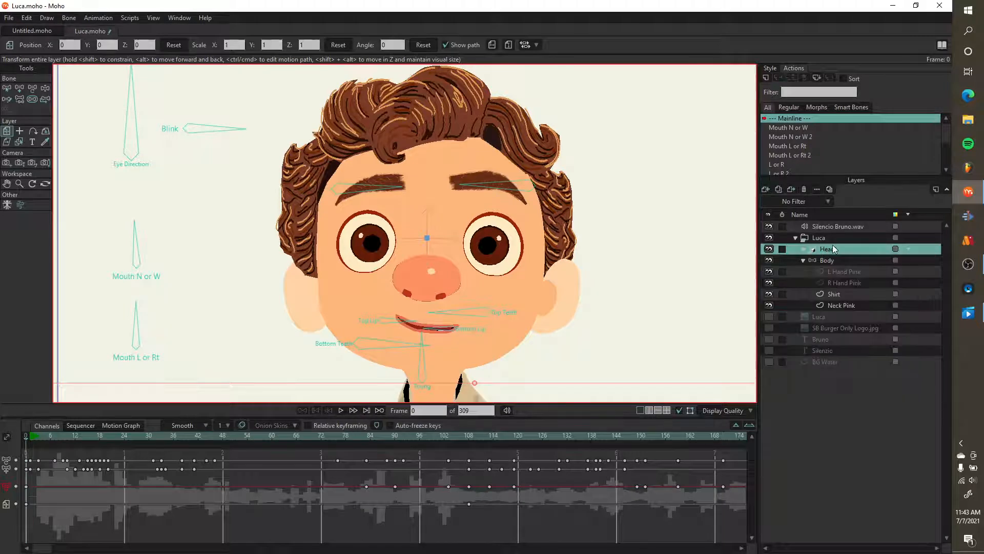
- Expand the Head bone layer and compare a preview render of frame 0 with the Luca Part 1 video
{"action": "left_click", "coordinate": [806, 250]}
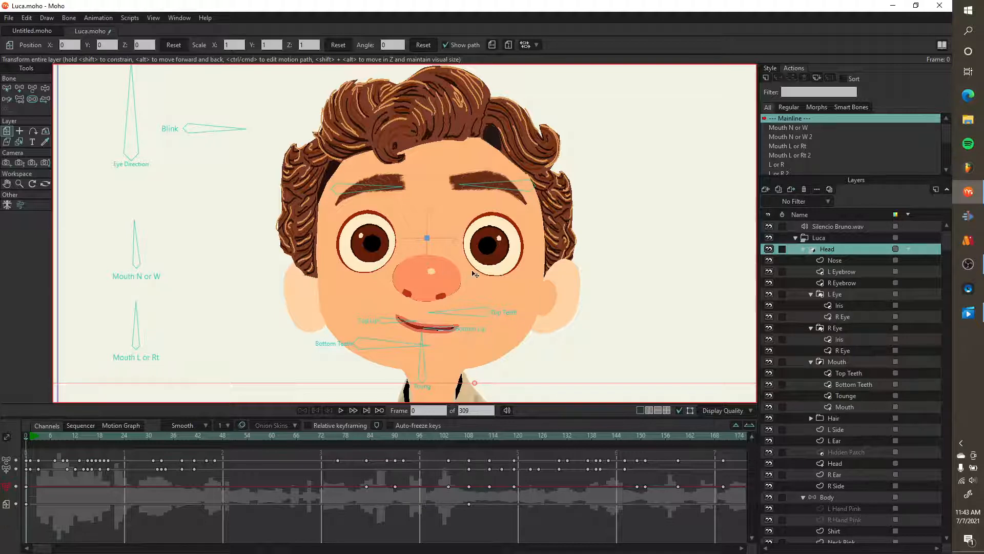
{"action": "key", "text": "ctrl+r"}
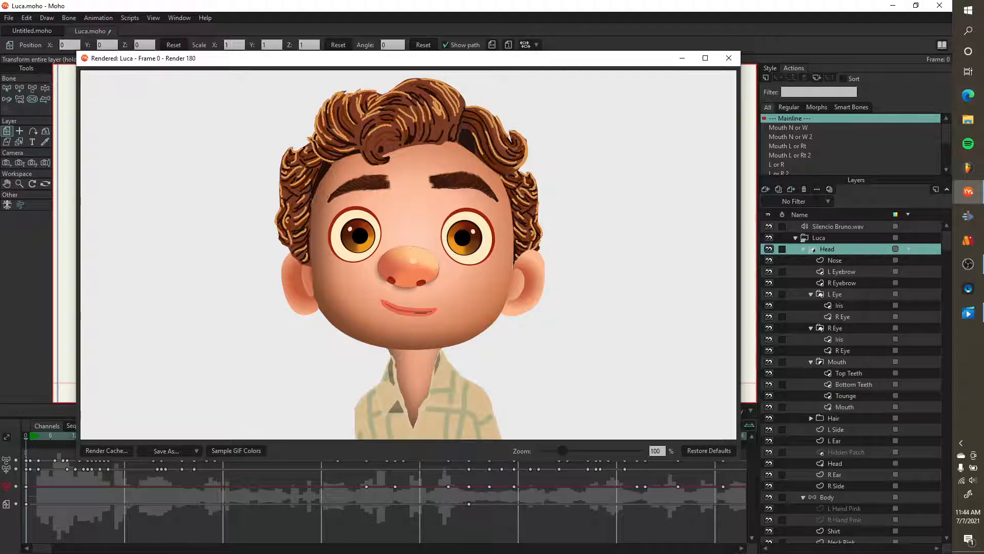
{"action": "left_click", "coordinate": [968, 313]}
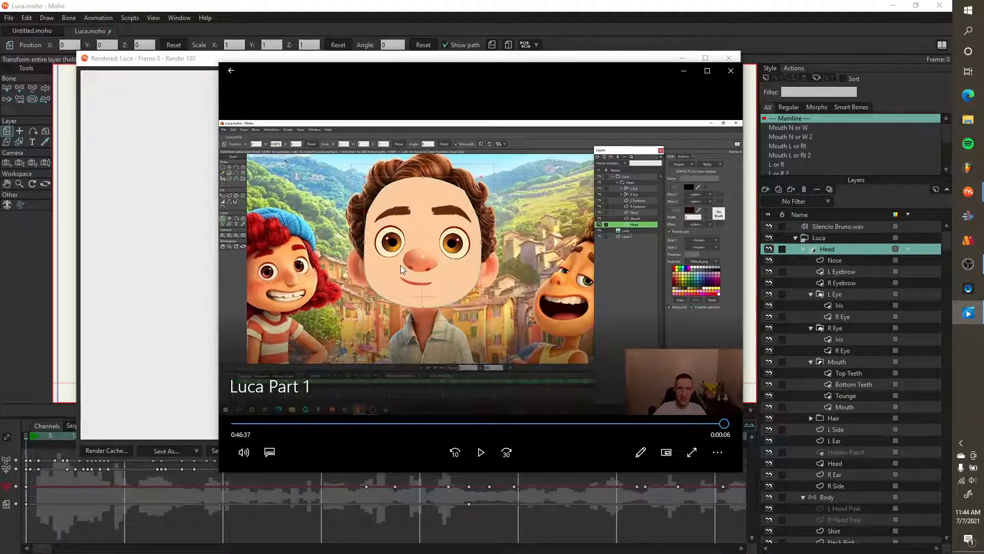
{"action": "left_click", "coordinate": [683, 59]}
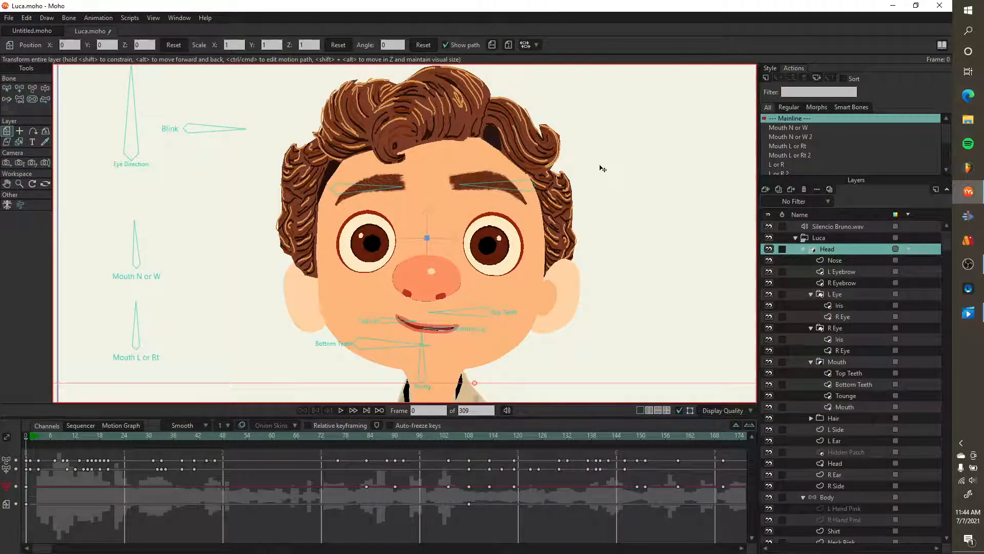
- Select the Head vector layer by picking the face on the canvas with the Select Layer tool
{"action": "left_click_drag", "start_coordinate": [615, 172], "coordinate": [591, 188]}
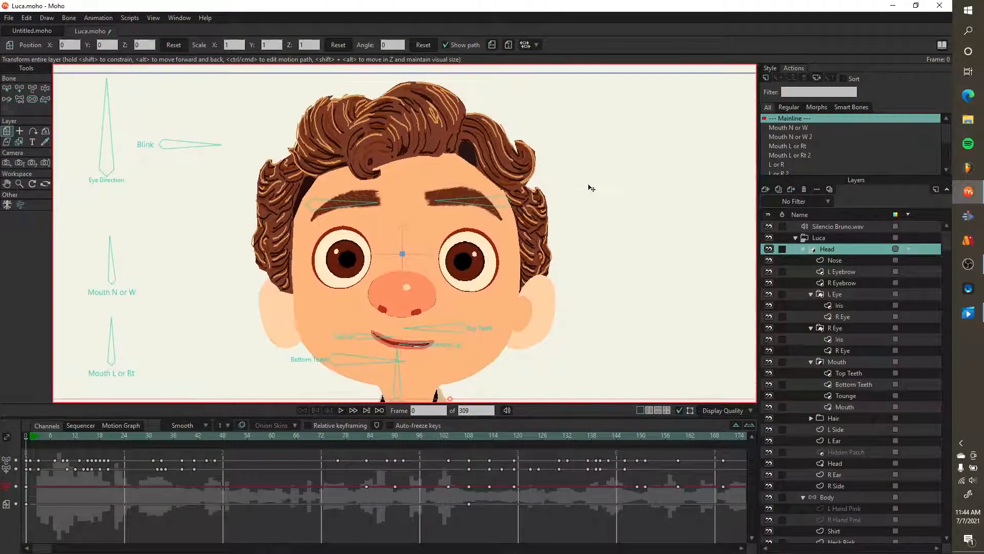
{"action": "left_click", "coordinate": [20, 144]}
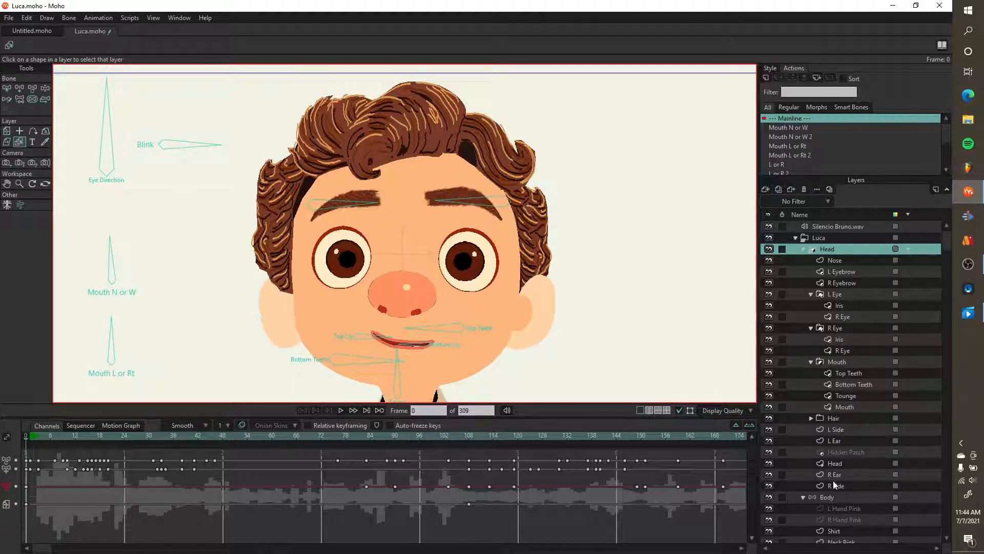
{"action": "left_click", "coordinate": [337, 308]}
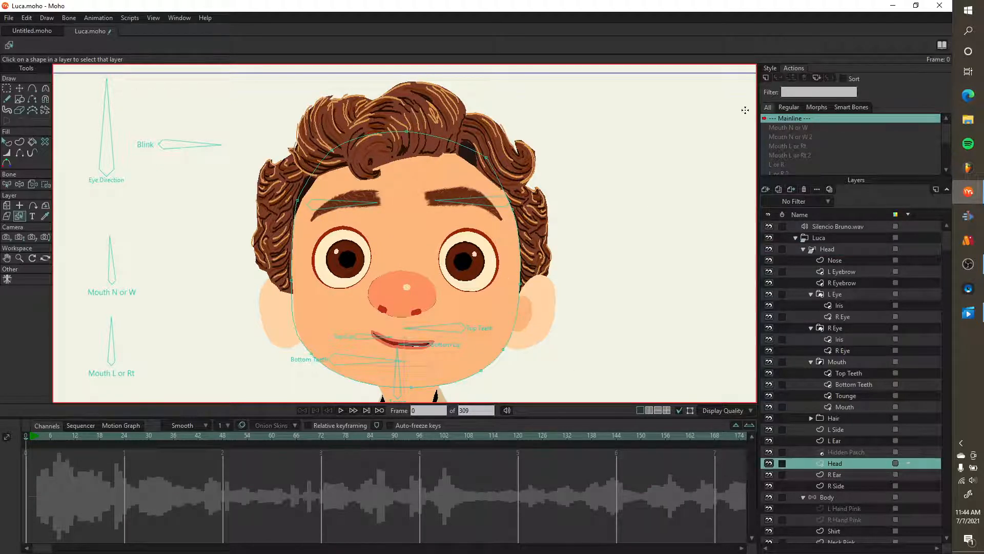
- Show the advanced style options and activate the Select Shape tool
{"action": "left_click", "coordinate": [770, 69]}
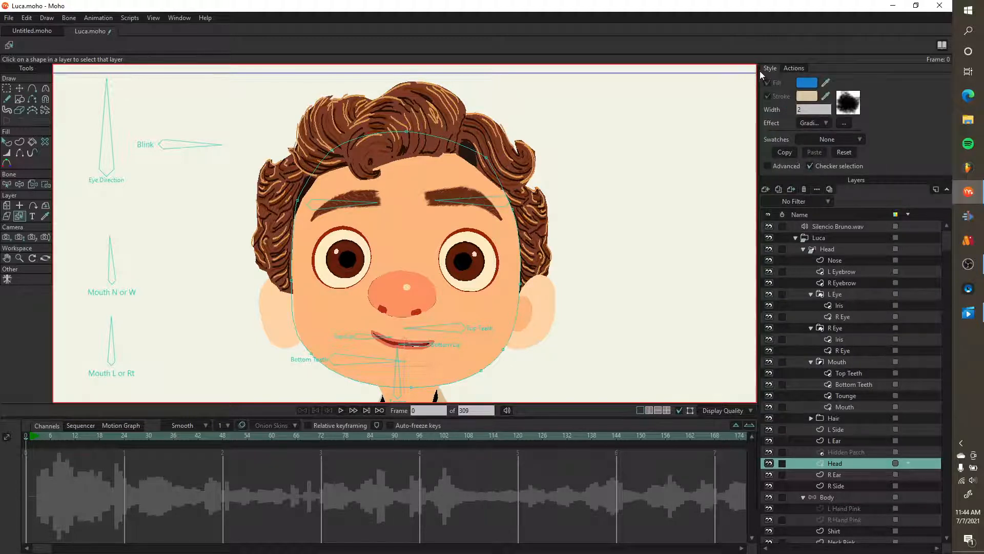
{"action": "left_click", "coordinate": [768, 165]}
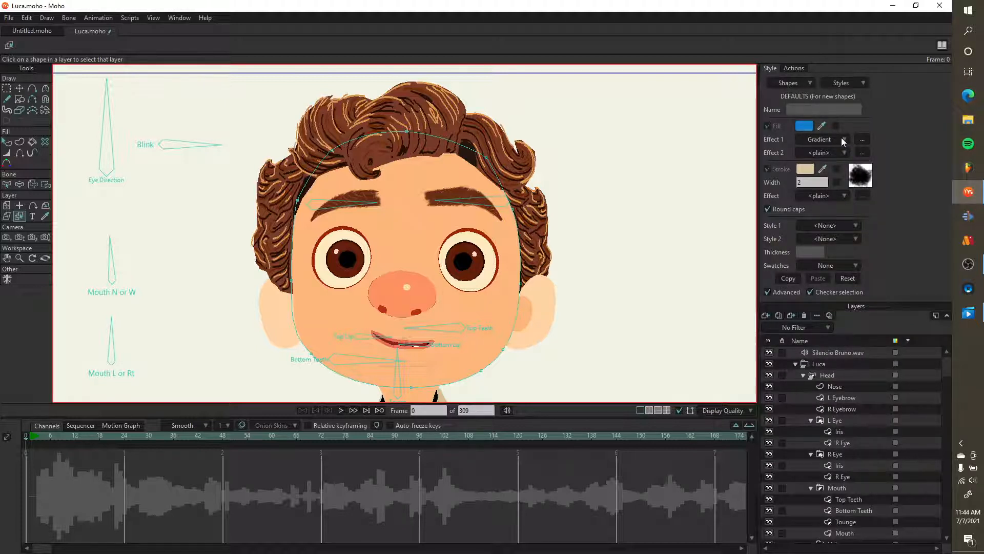
{"action": "key", "text": "q"}
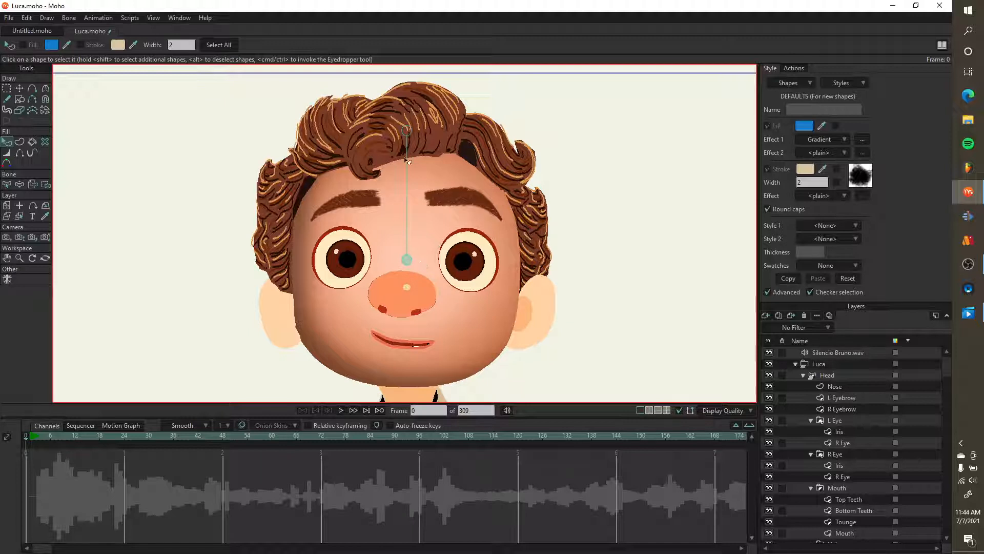
{"action": "mouse_move", "coordinate": [433, 152]}
{"action": "left_mouse_down"}
{"action": "mouse_move", "coordinate": [410, 205]}
{"action": "mouse_move", "coordinate": [461, 241]}
{"action": "mouse_move", "coordinate": [430, 257]}
{"action": "mouse_move", "coordinate": [453, 224]}
{"action": "mouse_move", "coordinate": [435, 176]}
{"action": "left_mouse_up"}
{"action": "left_click", "coordinate": [862, 138]}
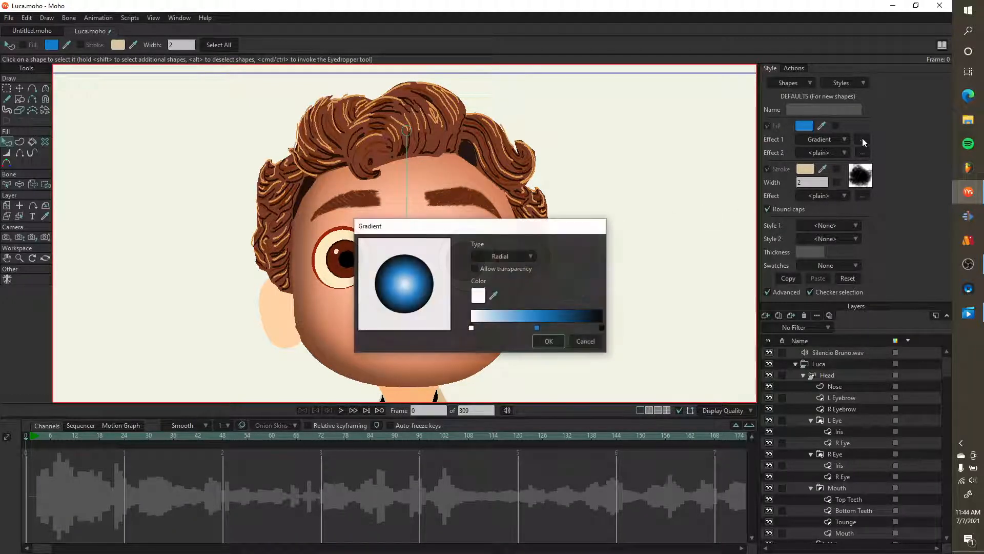
{"action": "left_click", "coordinate": [593, 342]}
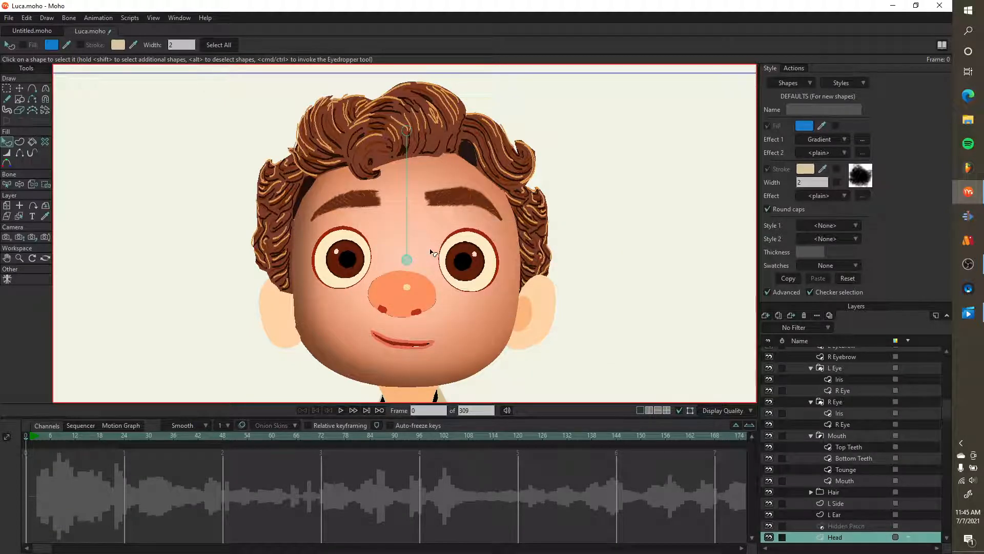
- Select the face shape and inspect the colours of the three stops in its radial gradient
{"action": "left_click", "coordinate": [431, 253]}
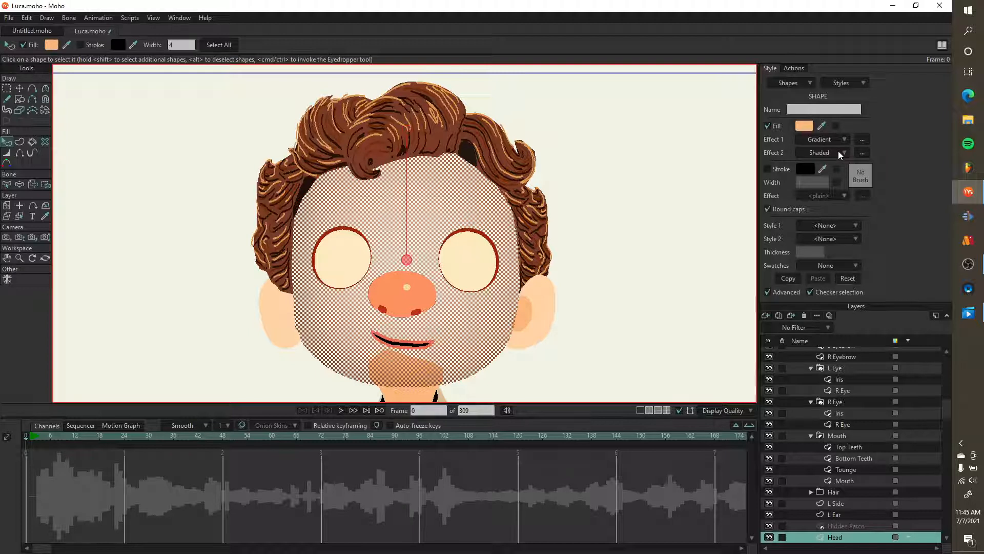
{"action": "left_click", "coordinate": [862, 138]}
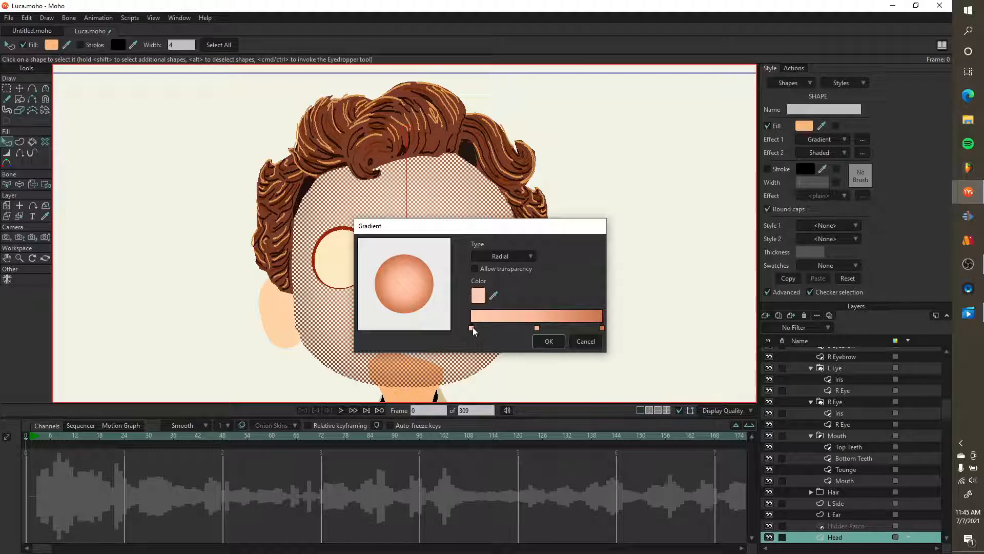
{"action": "left_click", "coordinate": [478, 295]}
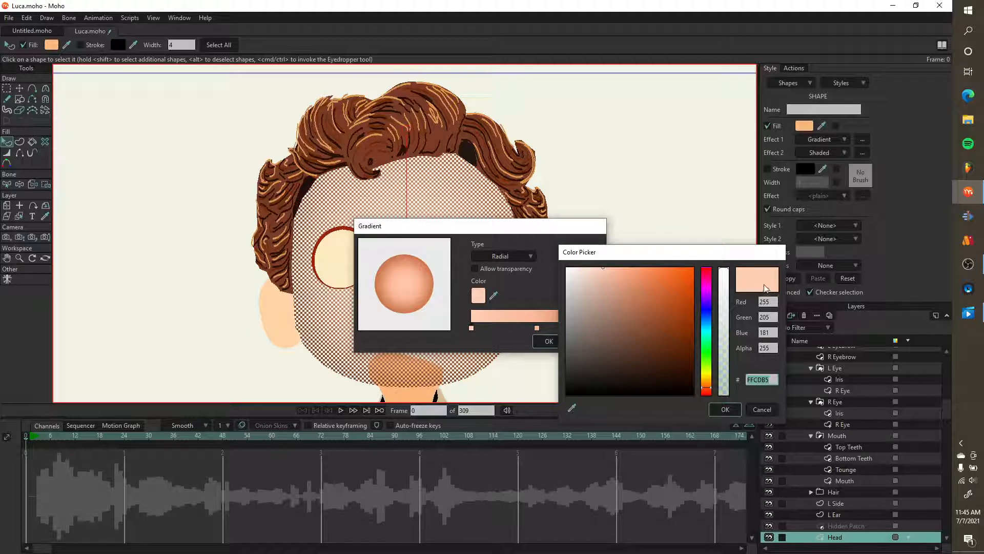
{"action": "left_click", "coordinate": [725, 409]}
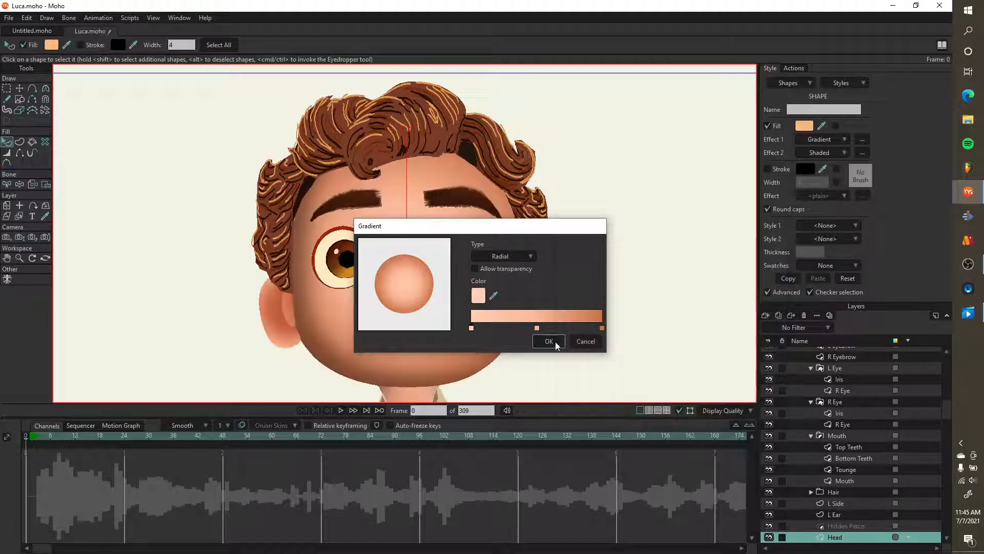
{"action": "left_click", "coordinate": [536, 328]}
{"action": "left_click", "coordinate": [478, 295]}
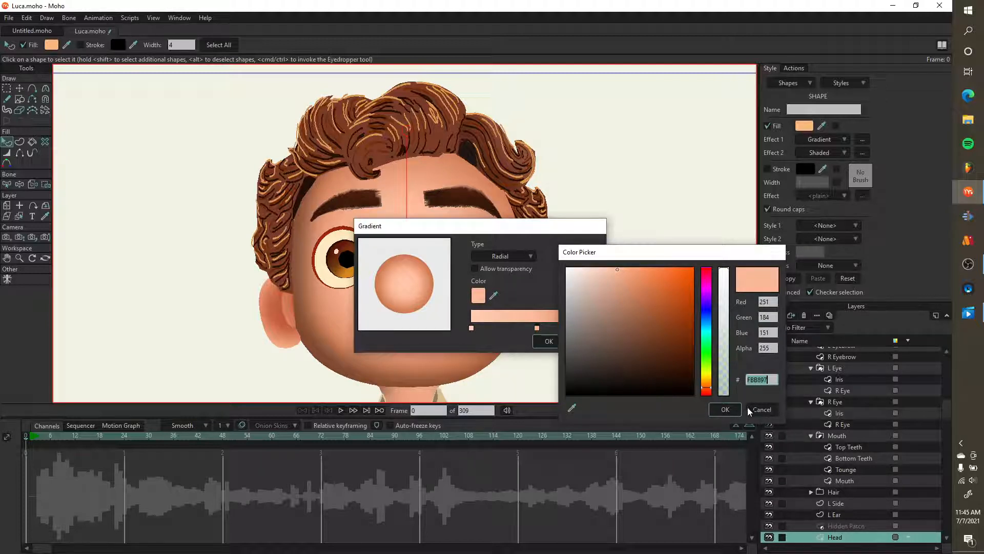
{"action": "left_click", "coordinate": [762, 409]}
{"action": "left_click", "coordinate": [602, 330]}
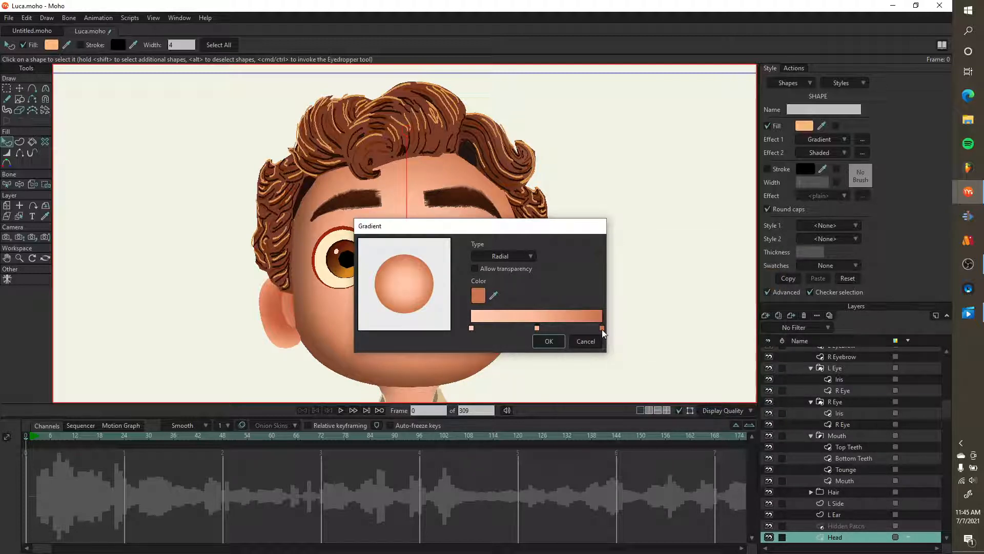
{"action": "left_click", "coordinate": [479, 295]}
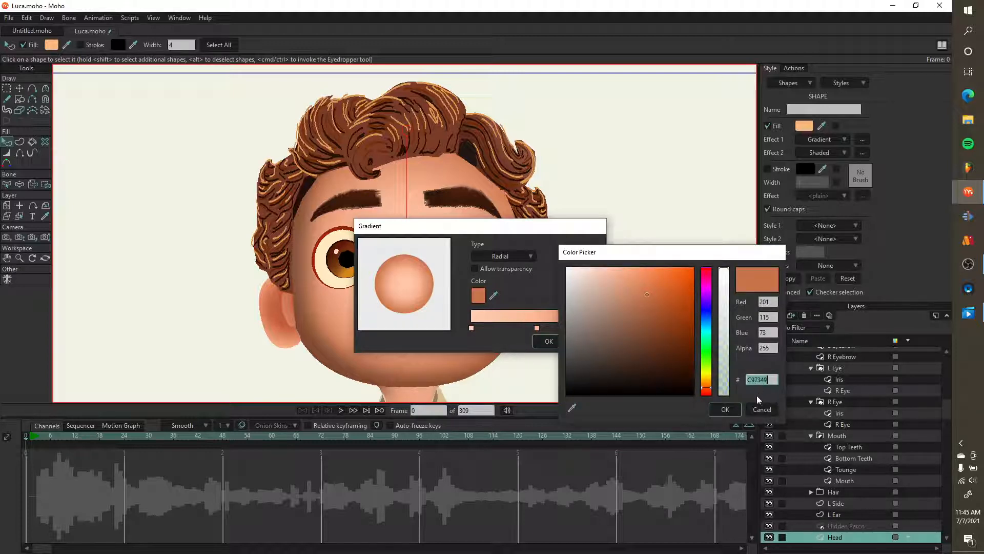
{"action": "left_click", "coordinate": [761, 409]}
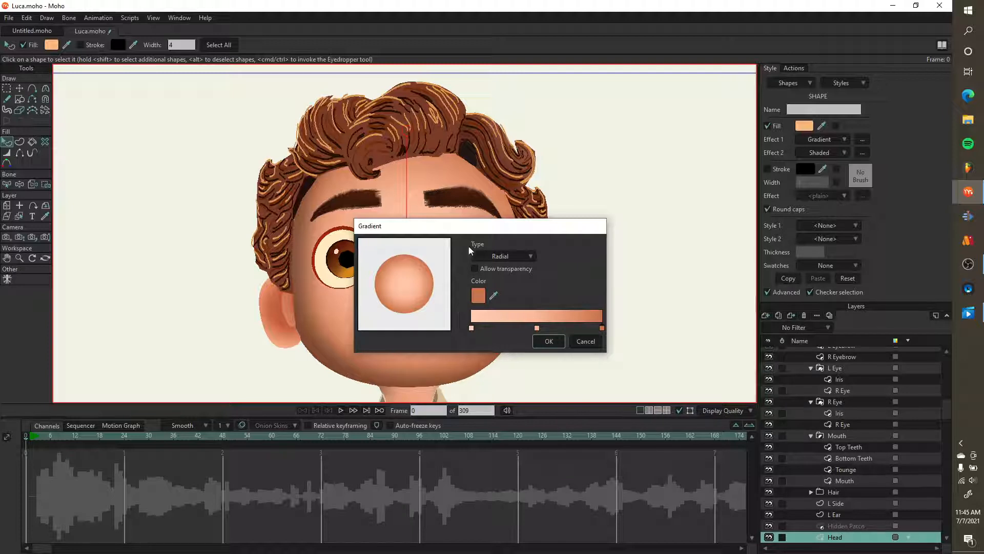
- Try the Linear gradient type on the face, return it to Radial and discard the gradient edits
{"action": "left_click", "coordinate": [503, 256]}
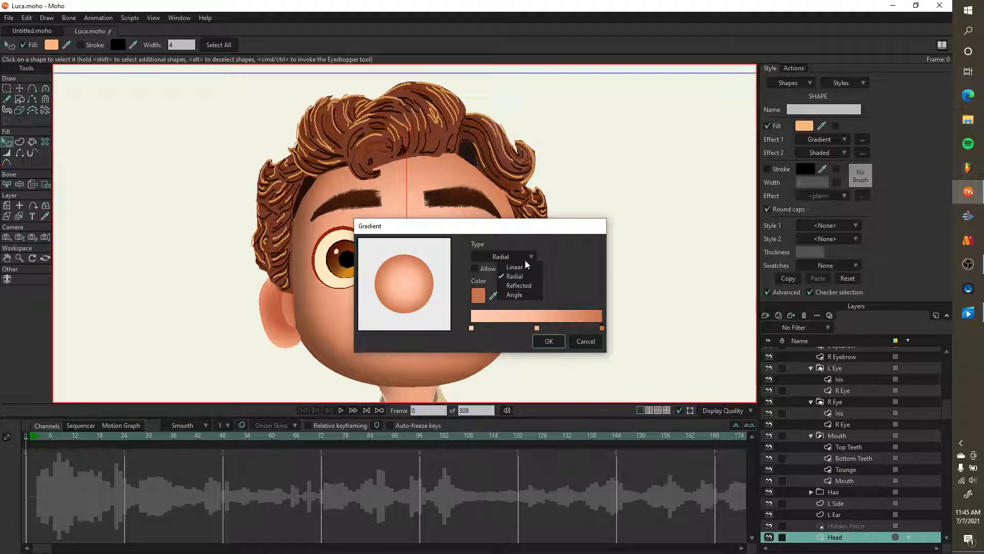
{"action": "left_click", "coordinate": [518, 267]}
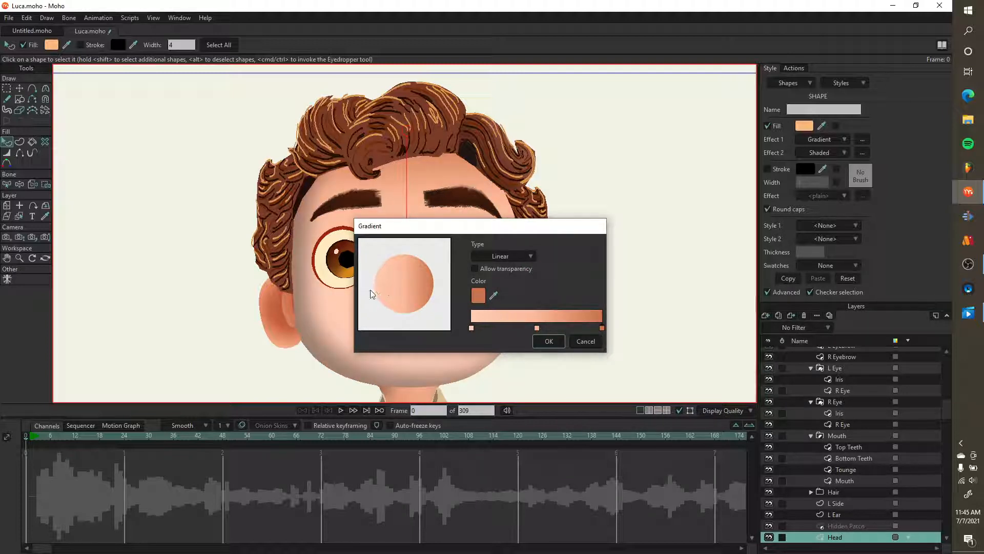
{"action": "left_click", "coordinate": [504, 257]}
{"action": "left_click", "coordinate": [543, 275]}
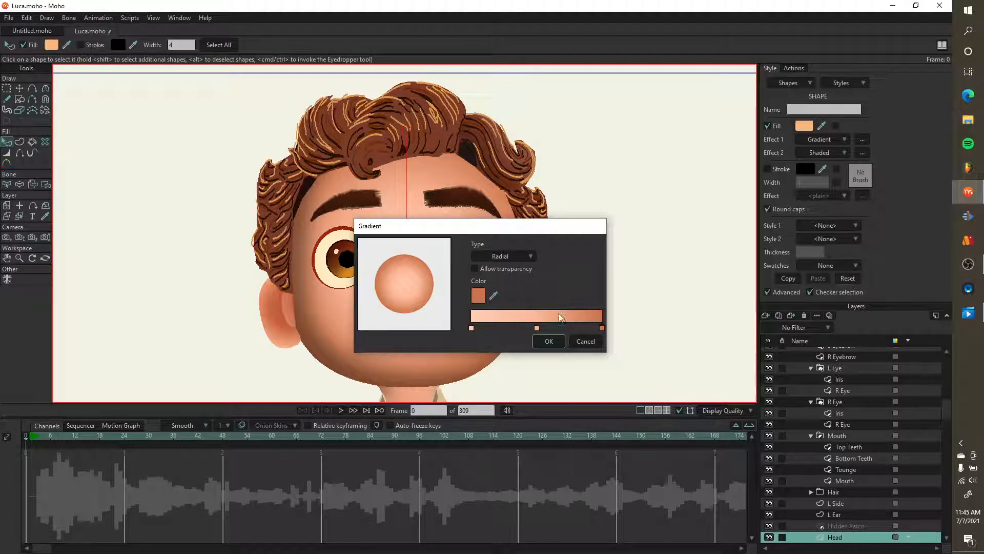
{"action": "left_click", "coordinate": [584, 341]}
{"action": "left_click", "coordinate": [549, 251]}
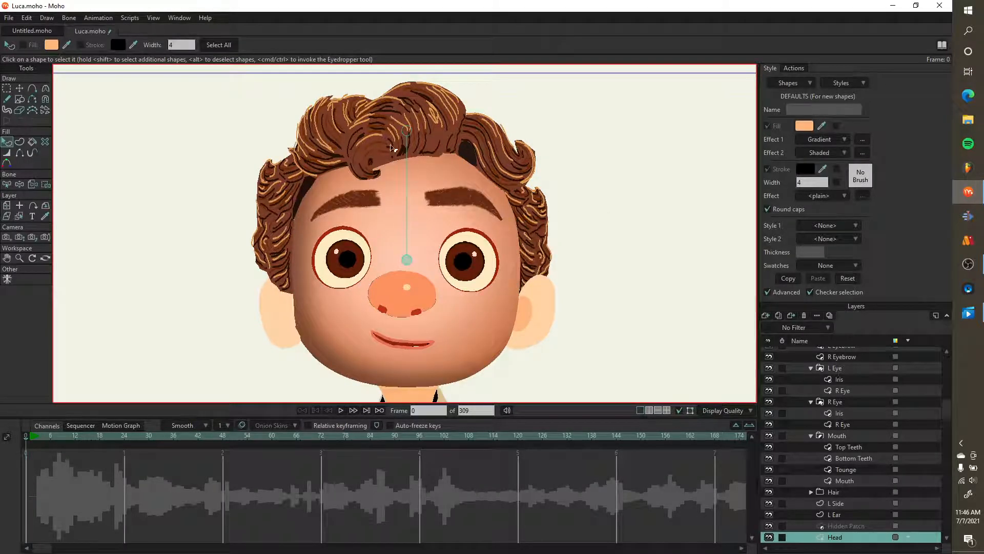
- Remove the Shaded effect from the face shape by setting its second fill effect to plain
{"action": "left_click", "coordinate": [841, 155]}
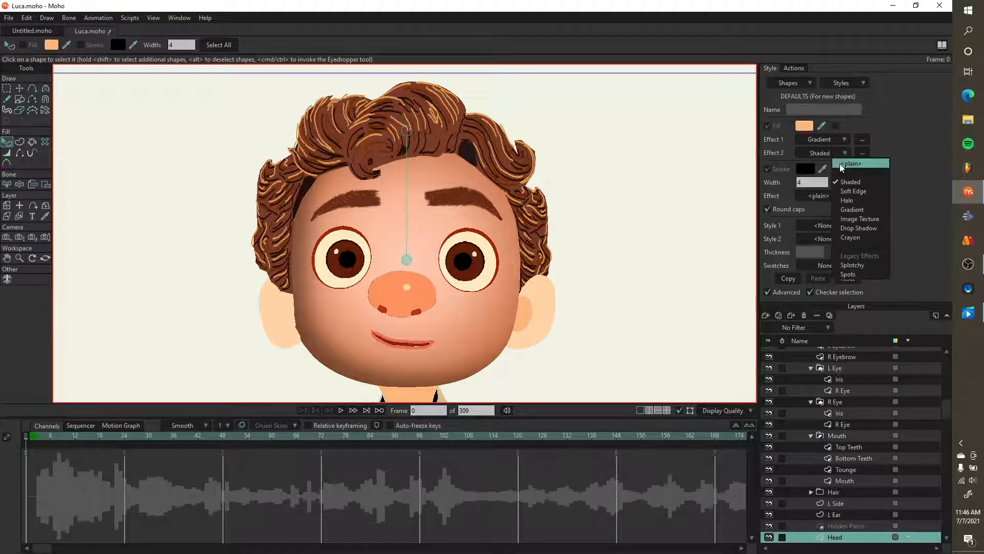
{"action": "left_click", "coordinate": [841, 164]}
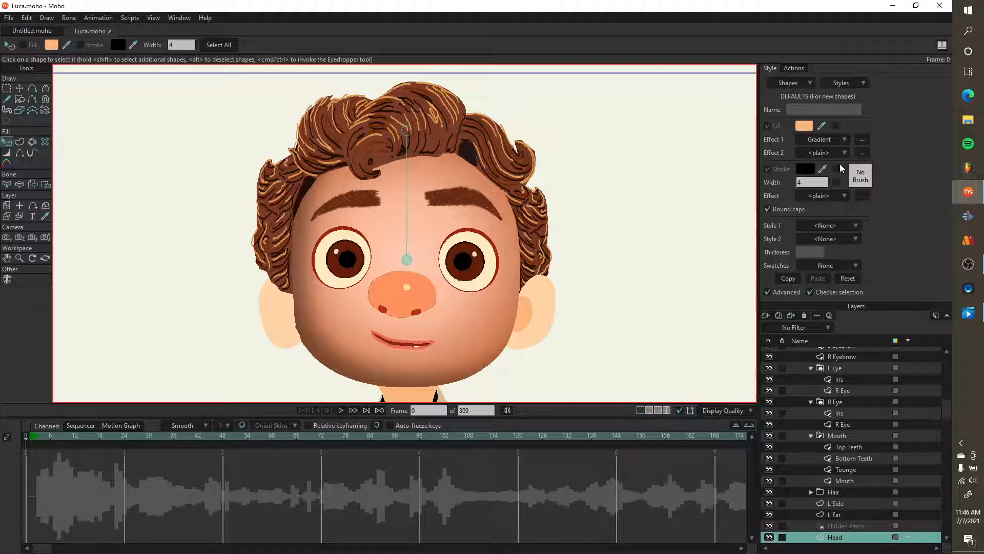
{"action": "left_click", "coordinate": [489, 318]}
{"action": "left_click", "coordinate": [812, 154]}
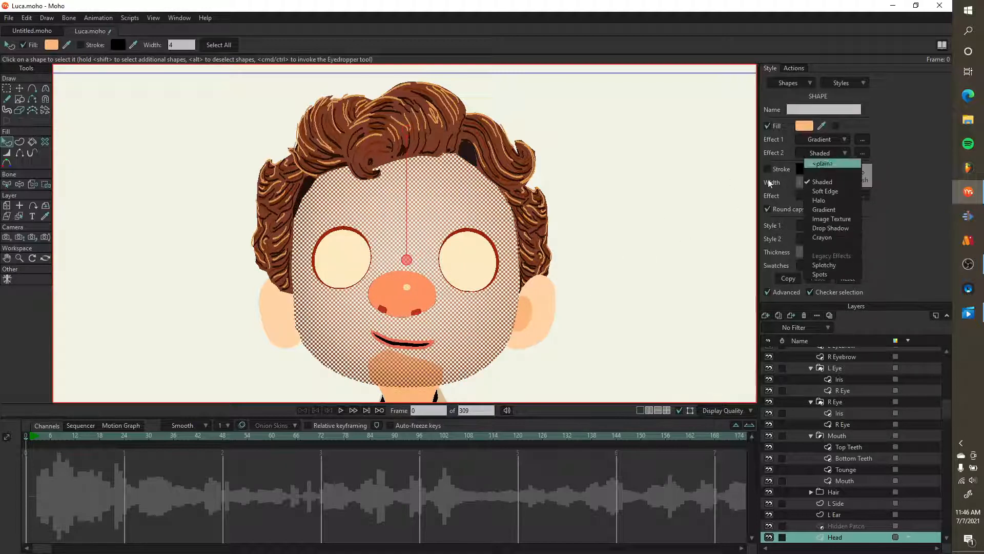
{"action": "left_click", "coordinate": [818, 166]}
{"action": "left_click", "coordinate": [630, 263]}
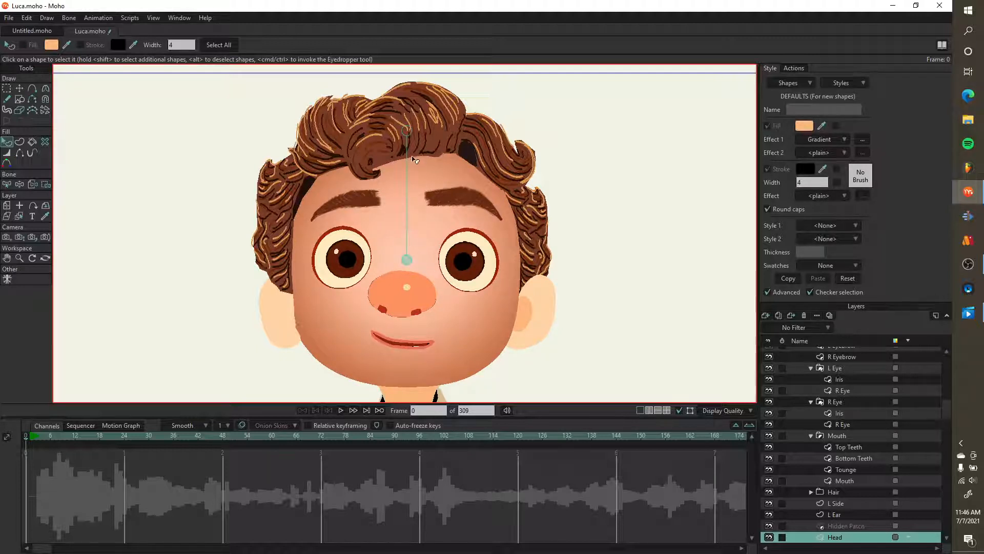
- Try a Shaded second effect with a light angle of 48.81 and check it in a preview render
{"action": "left_click", "coordinate": [837, 152]}
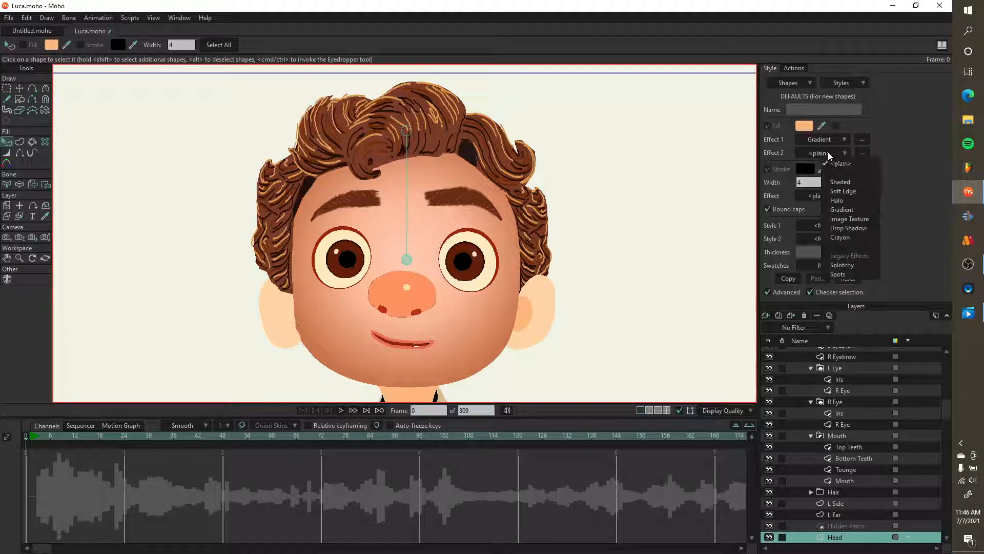
{"action": "left_click", "coordinate": [842, 182]}
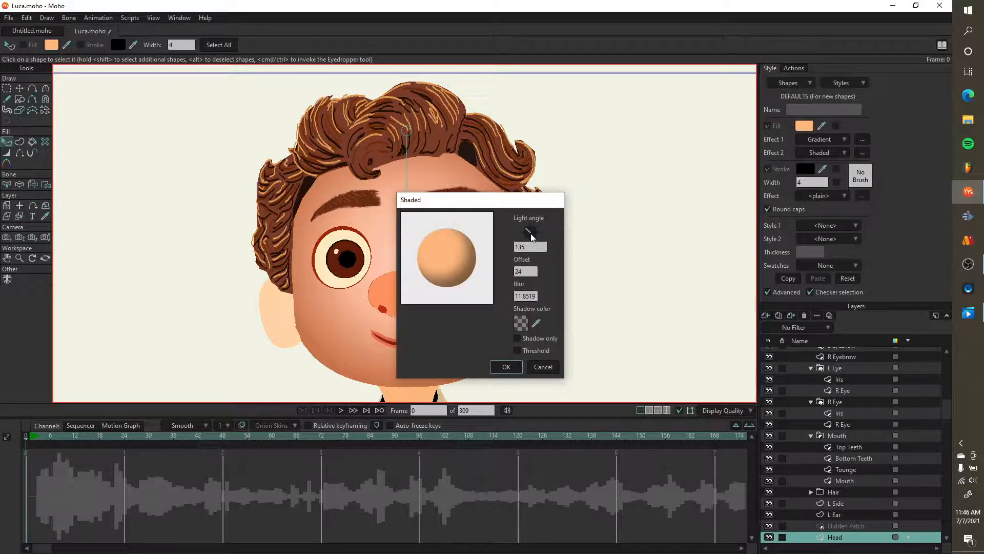
{"action": "mouse_move", "coordinate": [531, 236]}
{"action": "left_mouse_down"}
{"action": "mouse_move", "coordinate": [527, 228]}
{"action": "mouse_move", "coordinate": [535, 233]}
{"action": "left_mouse_up"}
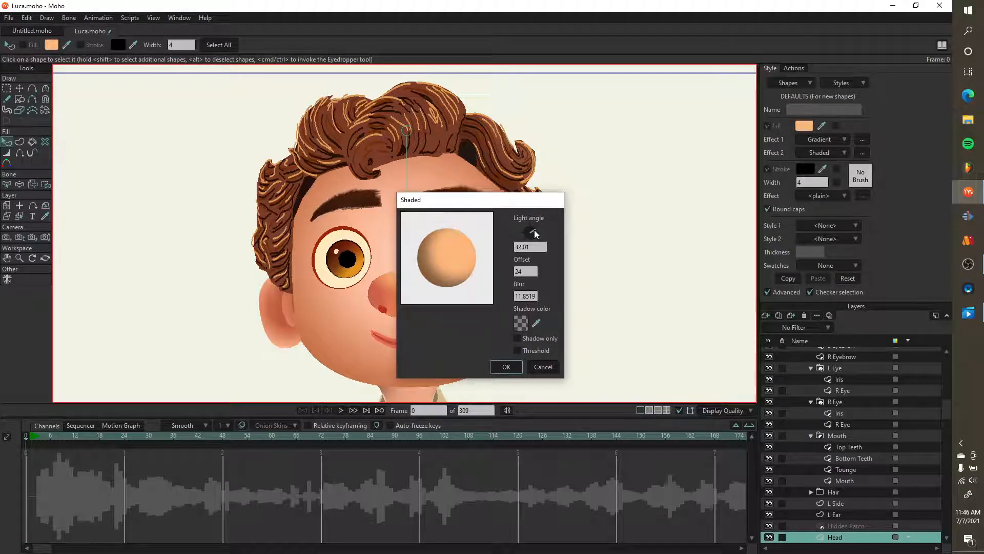
{"action": "mouse_move", "coordinate": [502, 209]}
{"action": "left_mouse_down"}
{"action": "mouse_move", "coordinate": [626, 153]}
{"action": "mouse_move", "coordinate": [647, 128]}
{"action": "left_mouse_up"}
{"action": "left_click_drag", "start_coordinate": [679, 158], "coordinate": [680, 145]}
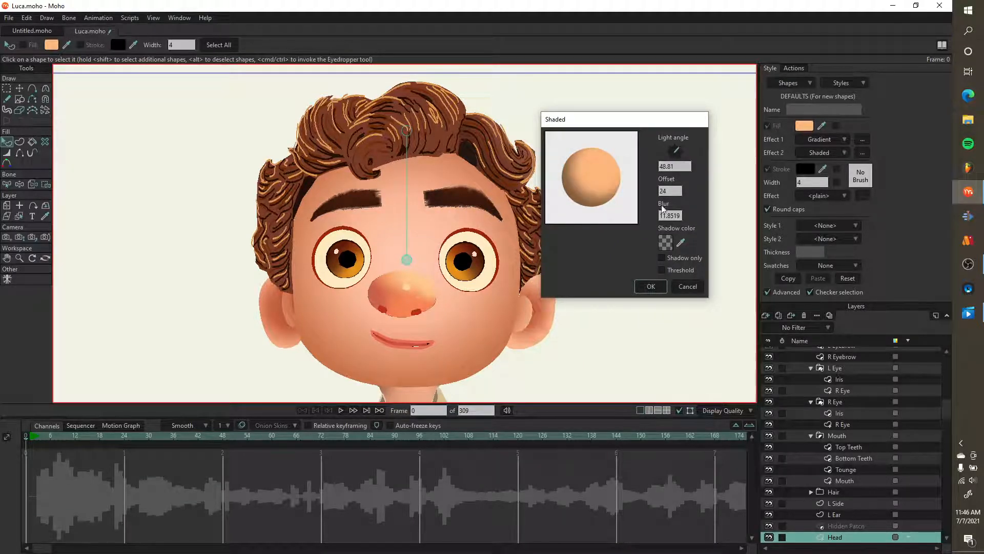
{"action": "left_click", "coordinate": [650, 286]}
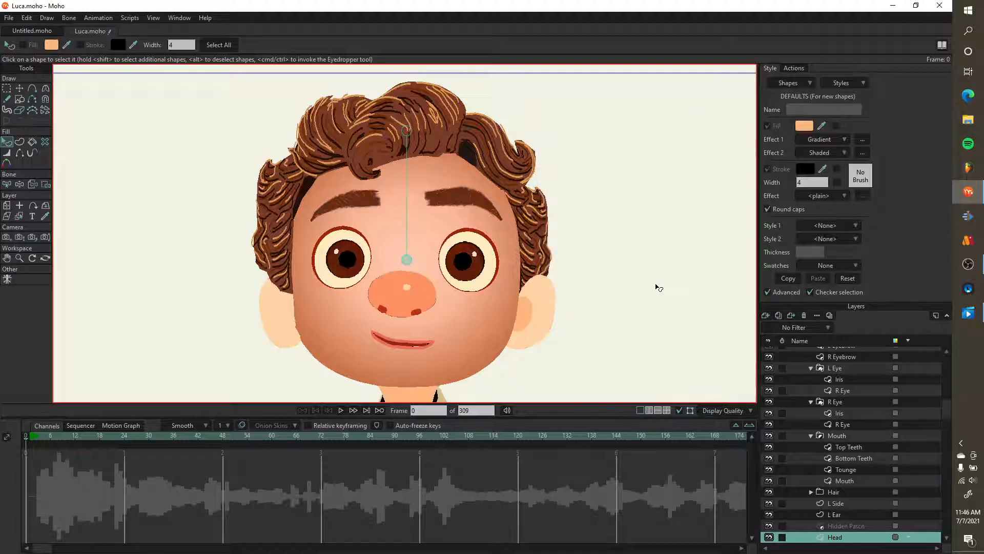
{"action": "key", "text": "ctrl+r"}
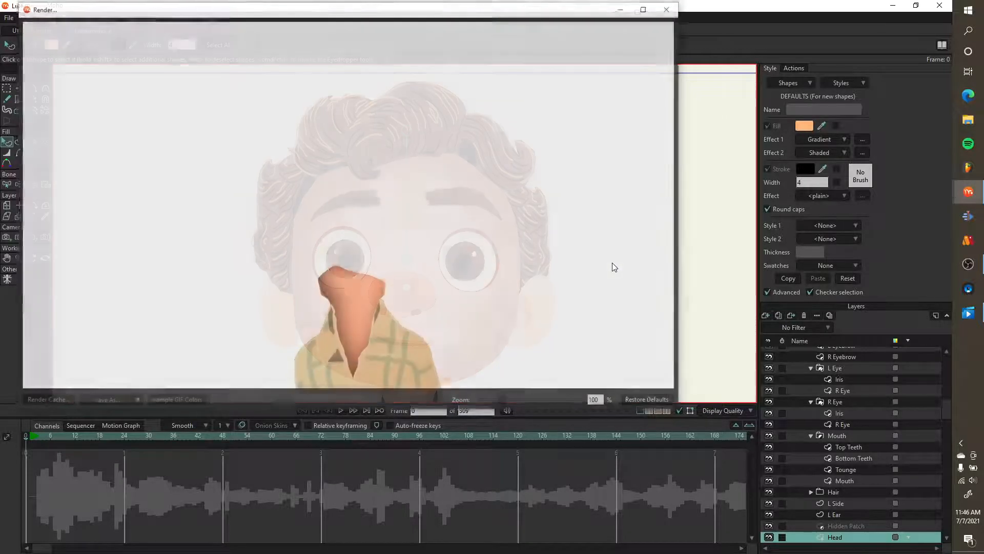
{"action": "left_click", "coordinate": [673, 13]}
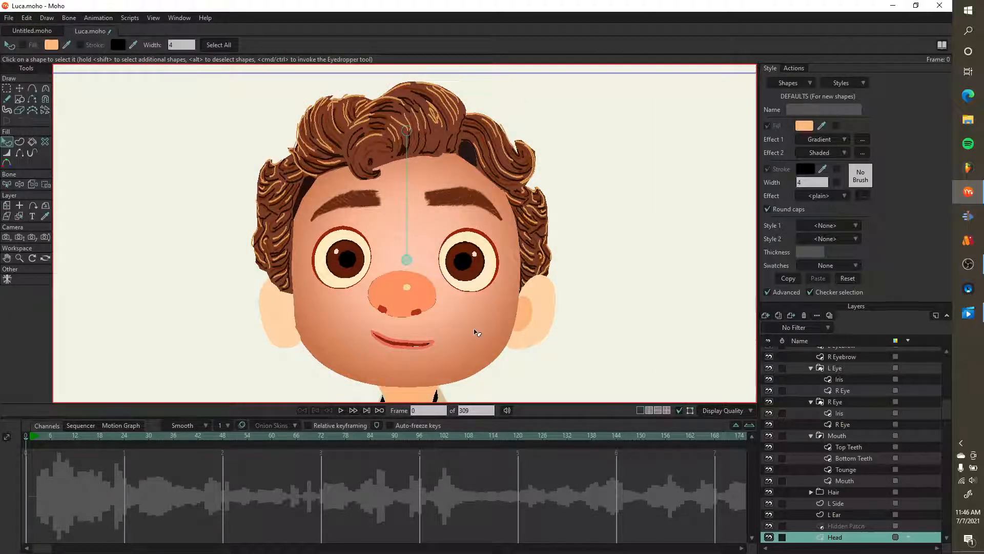
- Apply Shaded as the face shape's second fill effect with light angle 63.43, offset 24 and blur 11.6019
{"action": "left_click", "coordinate": [475, 329]}
{"action": "left_click", "coordinate": [832, 154]}
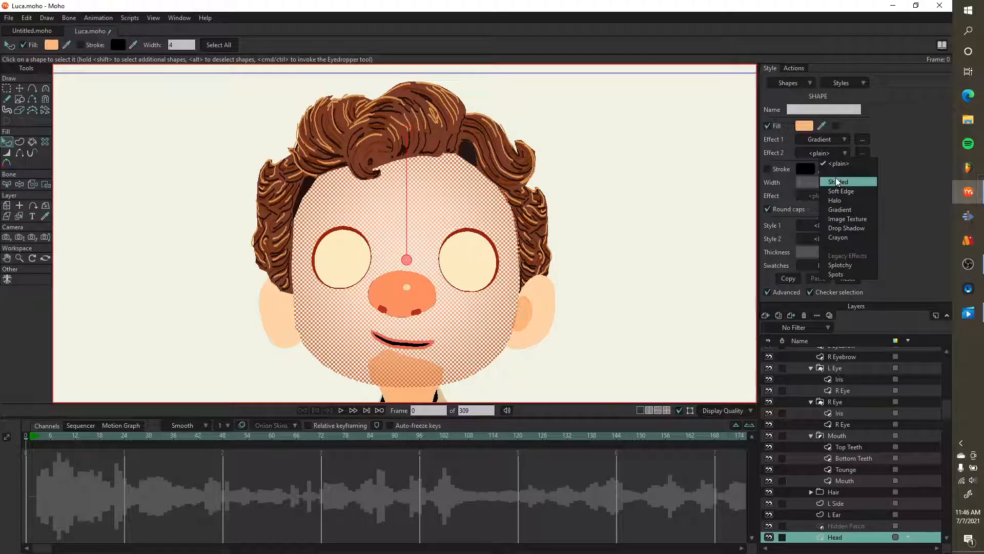
{"action": "left_click", "coordinate": [839, 182]}
{"action": "left_click", "coordinate": [527, 230]}
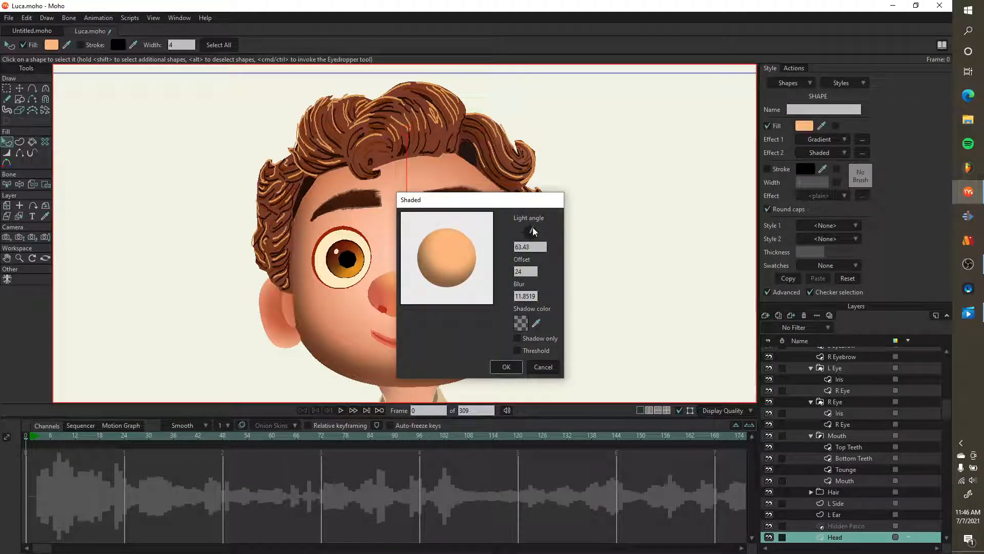
{"action": "double_click", "coordinate": [526, 269]}
{"action": "type", "text": "18"}
{"action": "scroll", "coordinate": [526, 271], "scroll_direction": "up", "scroll_amount": 2}
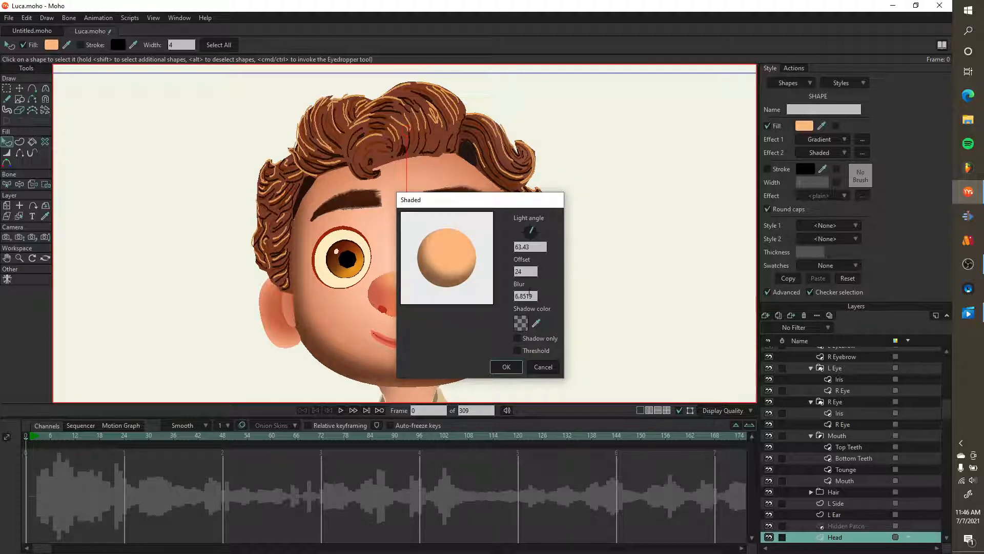
{"action": "scroll", "coordinate": [528, 293], "scroll_direction": "up", "scroll_amount": 3}
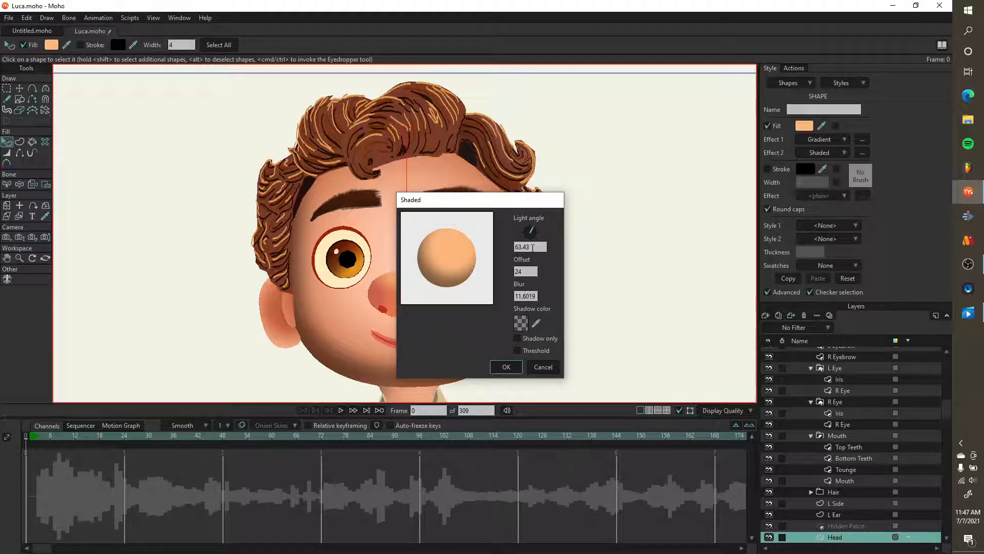
{"action": "left_click", "coordinate": [506, 367]}
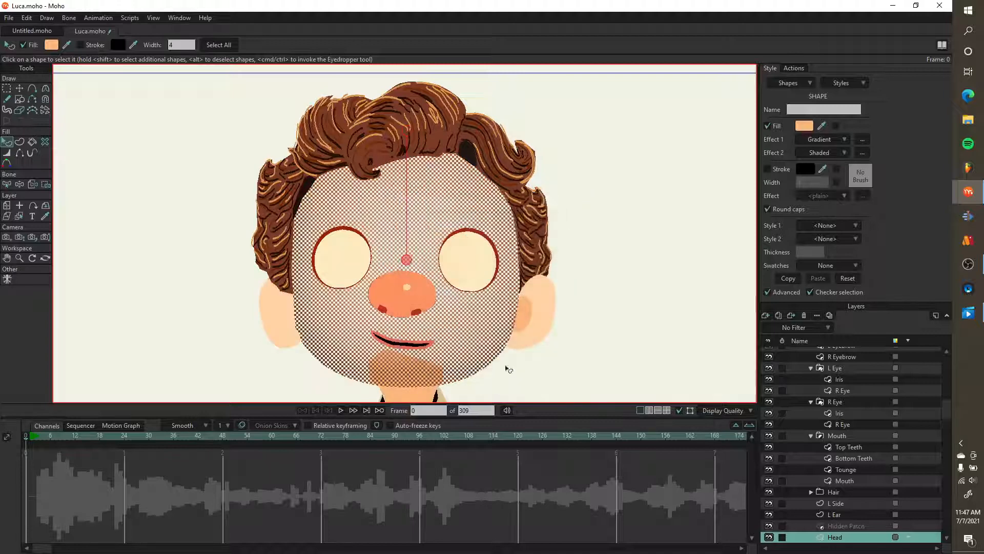
{"action": "left_click", "coordinate": [663, 249]}
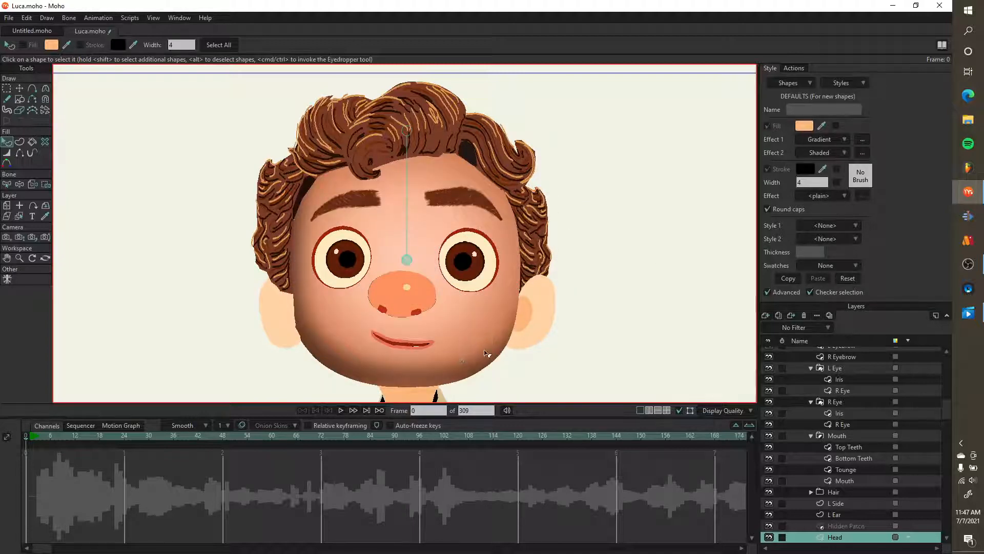
- Compare the shaded face with the Luca Part 1 video and examine it in a preview render of frame 0
{"action": "left_click", "coordinate": [968, 313]}
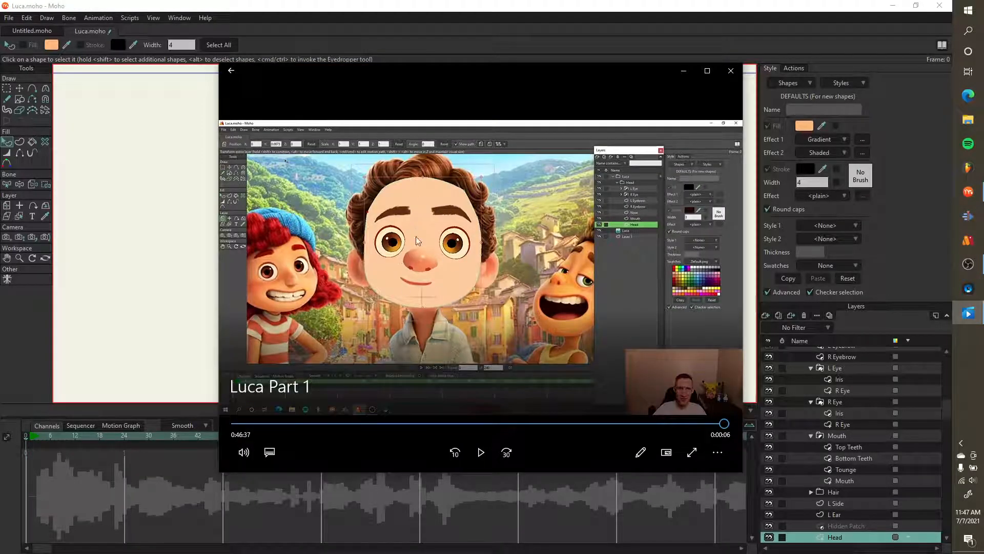
{"action": "left_click", "coordinate": [685, 71]}
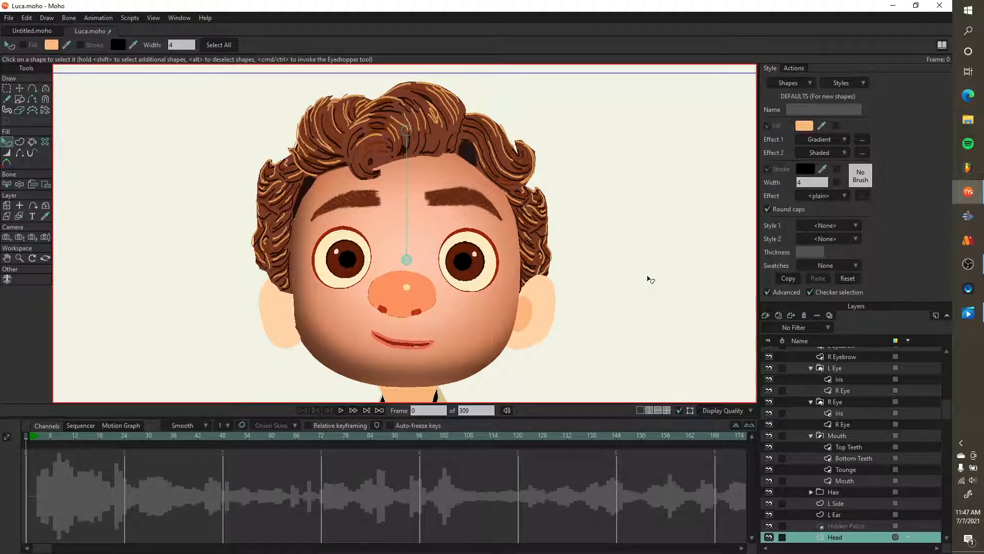
{"action": "key", "text": "t"}
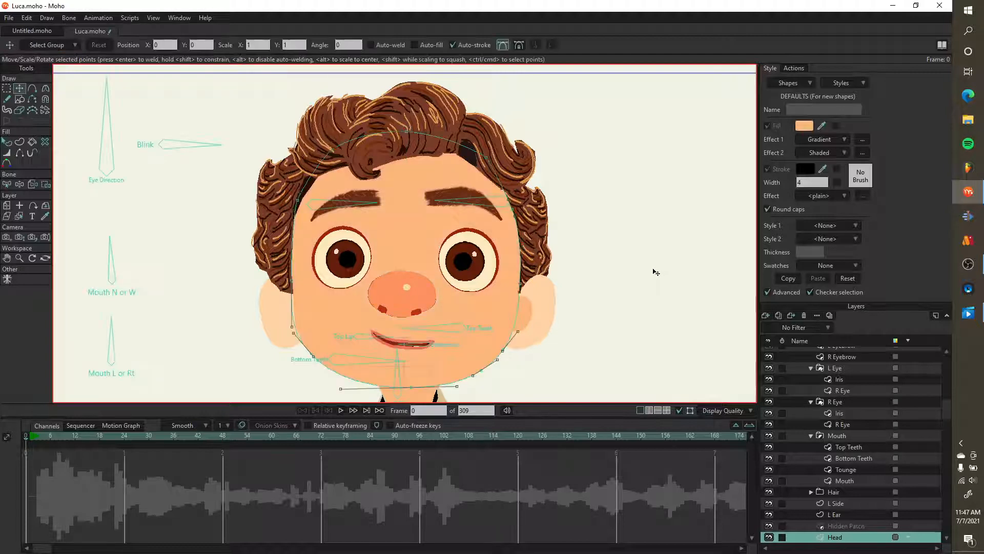
{"action": "scroll", "coordinate": [630, 263], "scroll_direction": "down", "scroll_amount": 2}
{"action": "key", "text": "ctrl+r"}
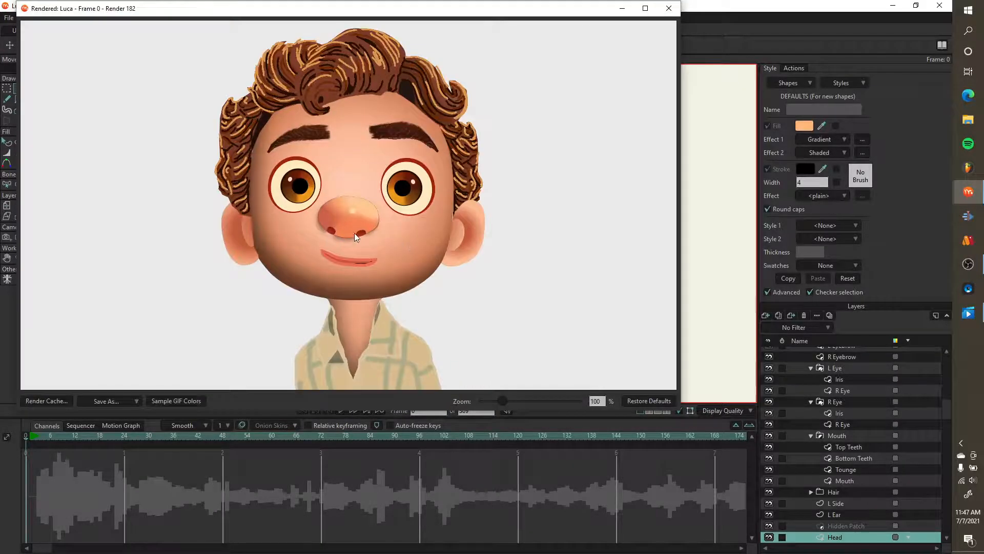
{"action": "left_click", "coordinate": [669, 8]}
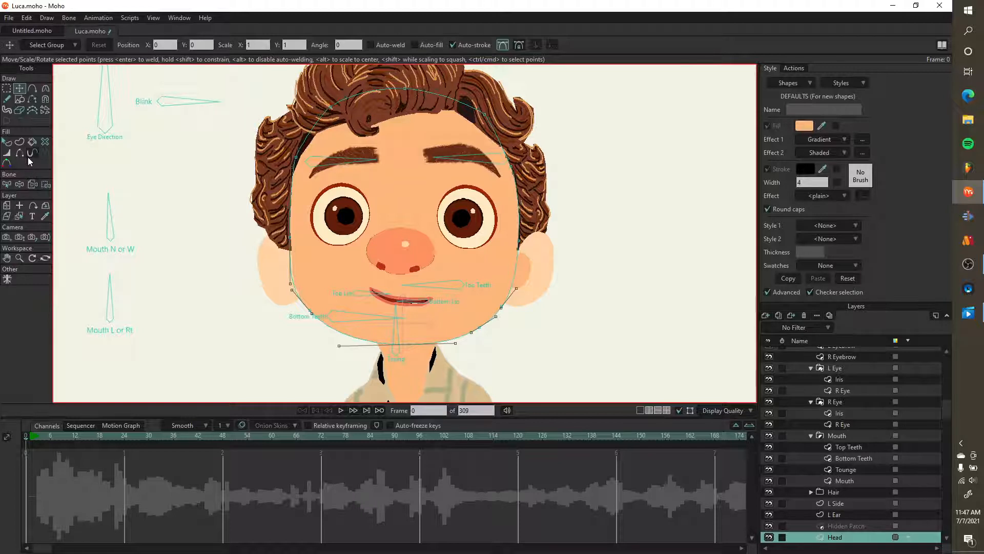
- Examine the Drop Shadow effect settings of the main nose shape on the Nose layer and the layer's points
{"action": "left_click", "coordinate": [21, 215]}
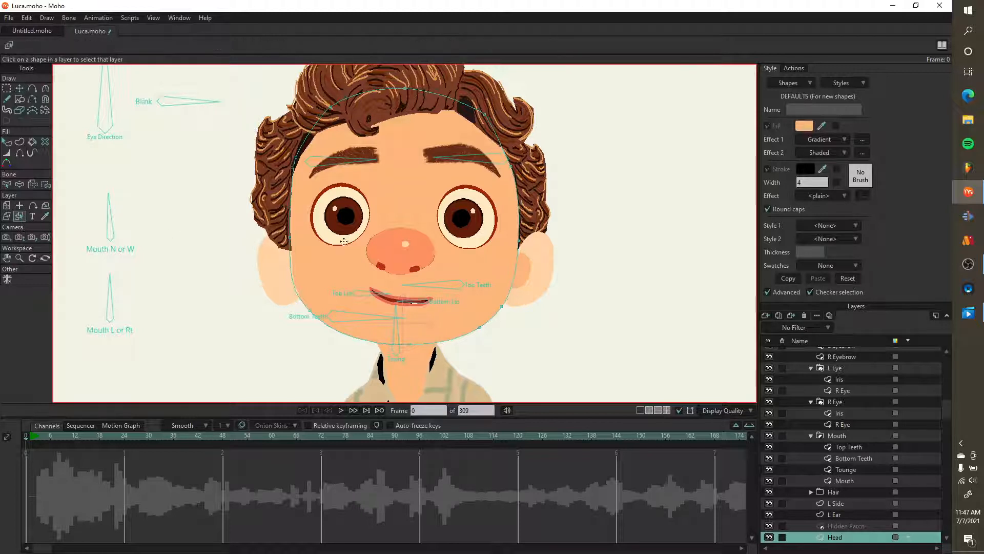
{"action": "left_click", "coordinate": [383, 246]}
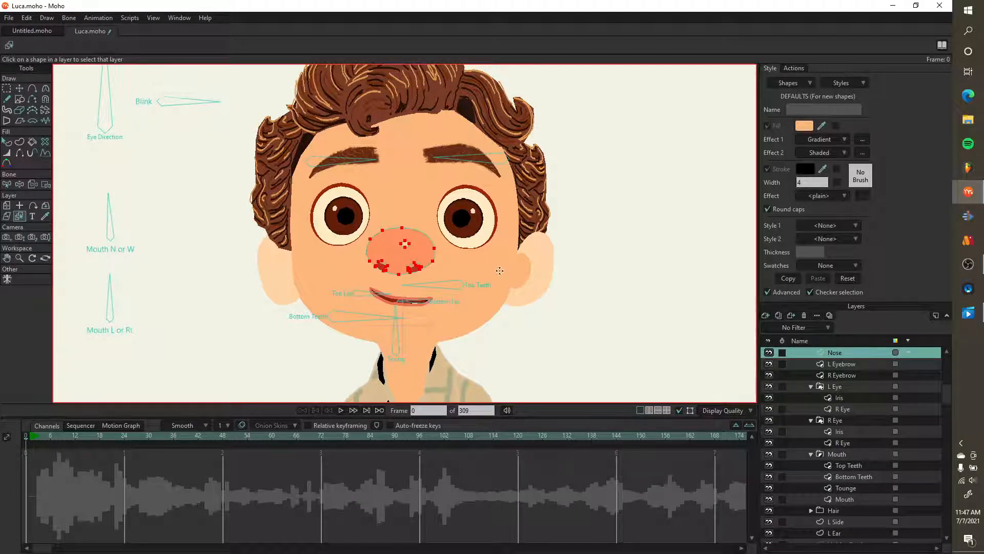
{"action": "key", "text": "q"}
{"action": "left_click", "coordinate": [384, 258]}
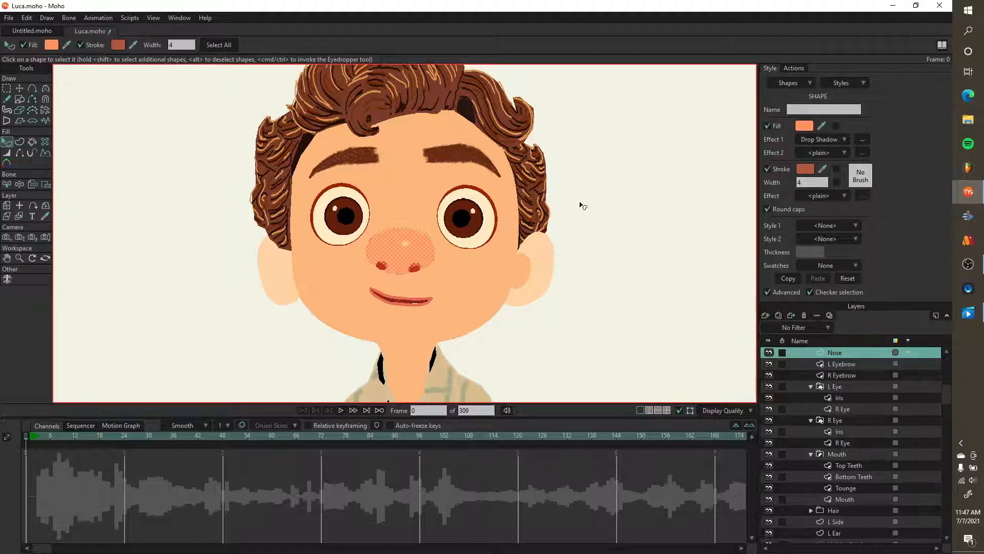
{"action": "left_click", "coordinate": [861, 138]}
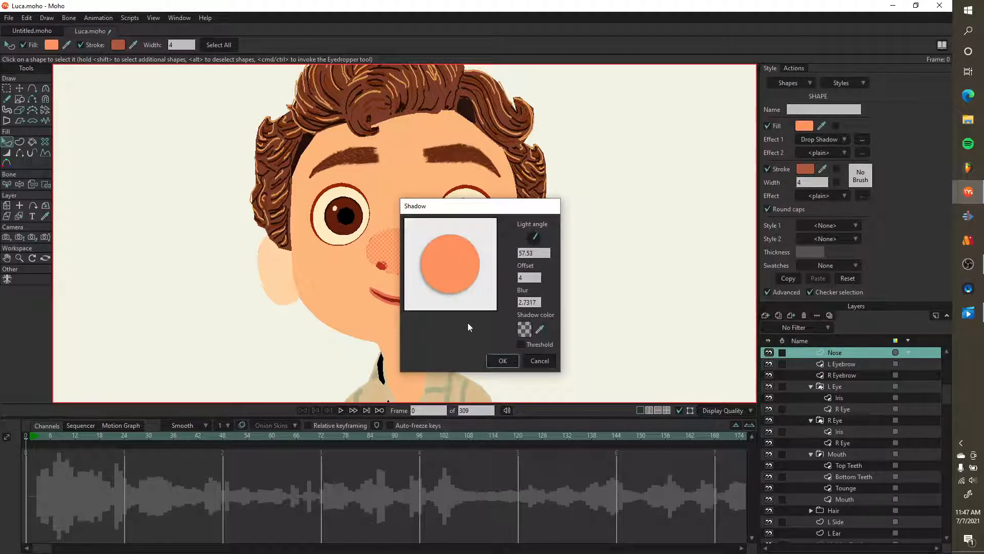
{"action": "left_click", "coordinate": [528, 361]}
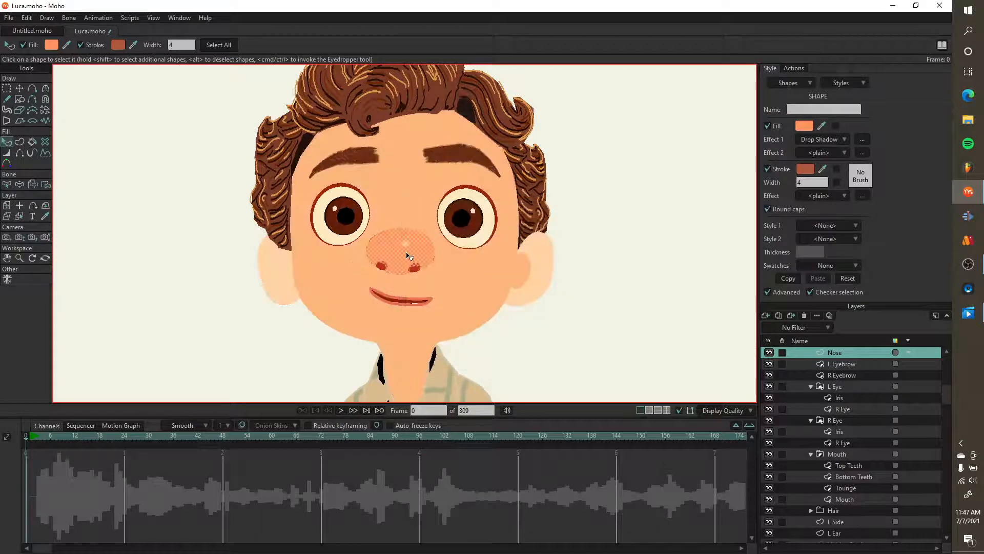
{"action": "key", "text": "t"}
{"action": "key", "text": "ctrl+a"}
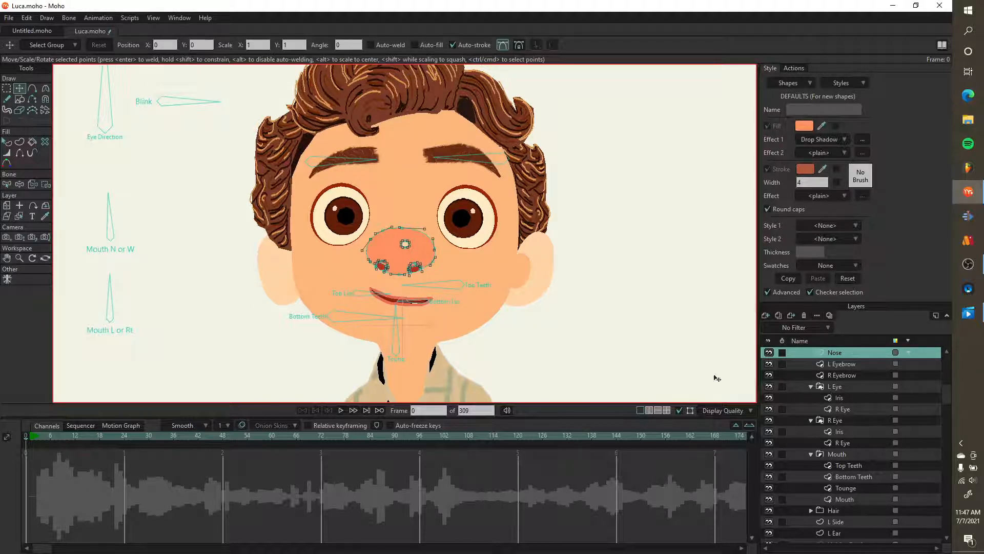
- On the R Ear layer, move the outer ear shape and the inner ear shape slightly outward, away from the head
{"action": "left_click", "coordinate": [19, 216]}
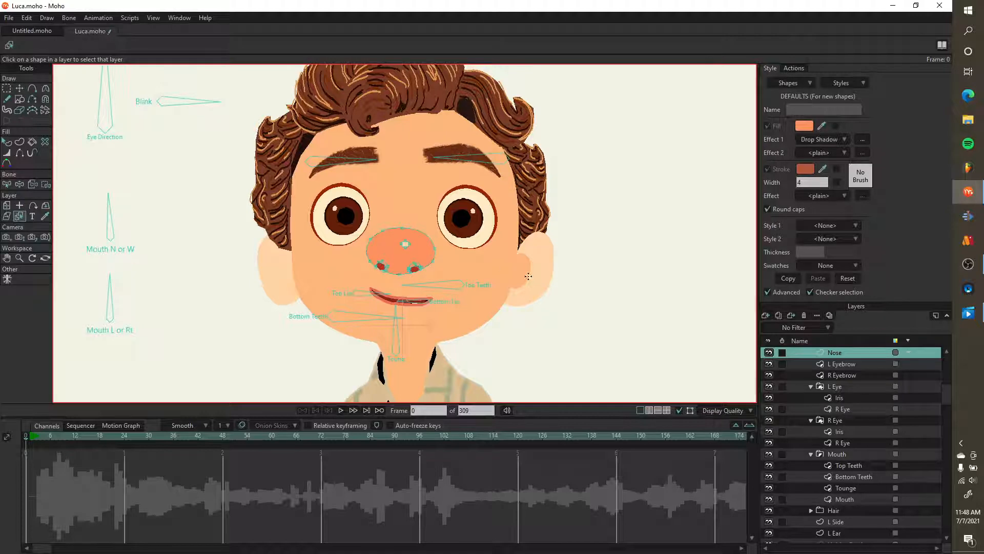
{"action": "left_click", "coordinate": [545, 271]}
{"action": "scroll", "coordinate": [545, 271], "scroll_direction": "up", "scroll_amount": 5}
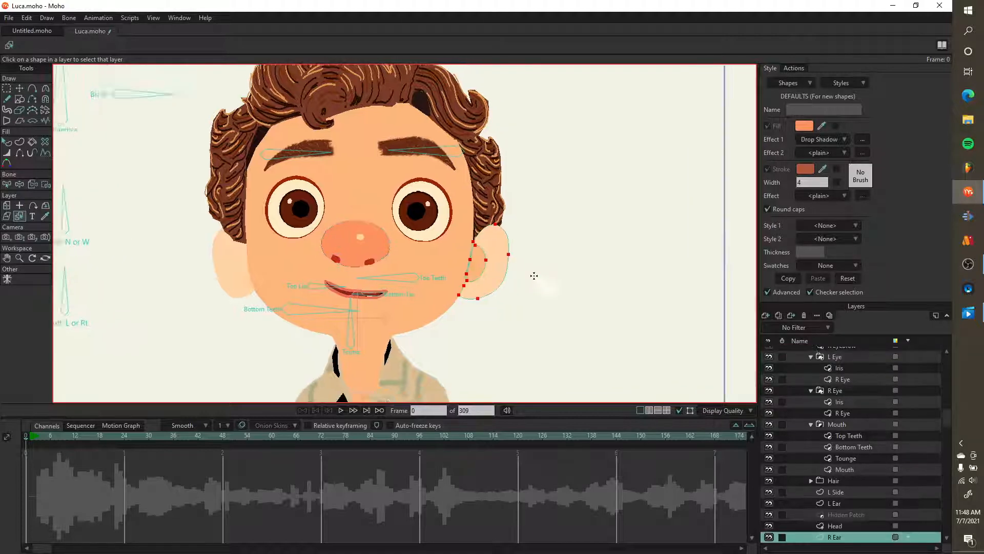
{"action": "scroll", "coordinate": [429, 242], "scroll_direction": "up", "scroll_amount": 2}
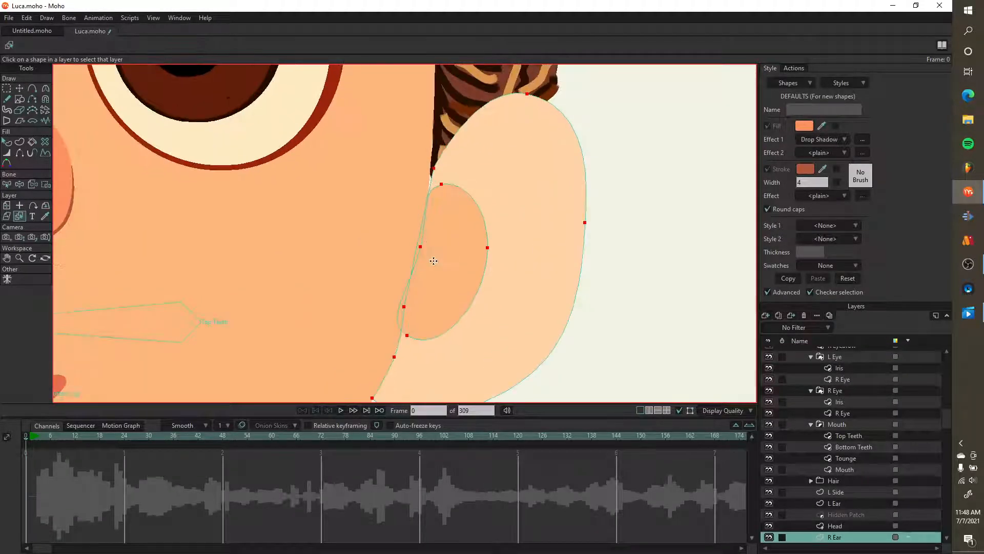
{"action": "scroll", "coordinate": [408, 300], "scroll_direction": "down", "scroll_amount": 3}
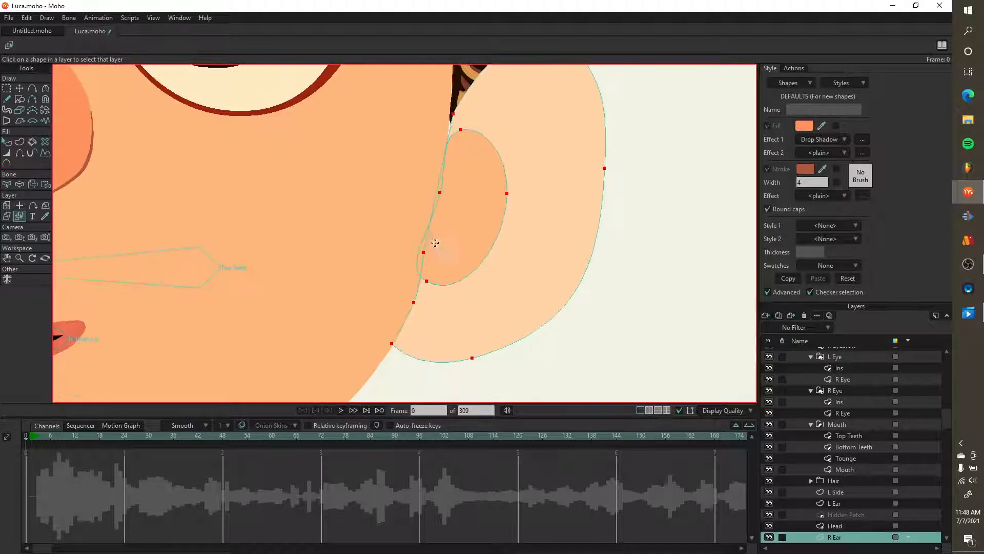
{"action": "scroll", "coordinate": [452, 162], "scroll_direction": "up", "scroll_amount": 3}
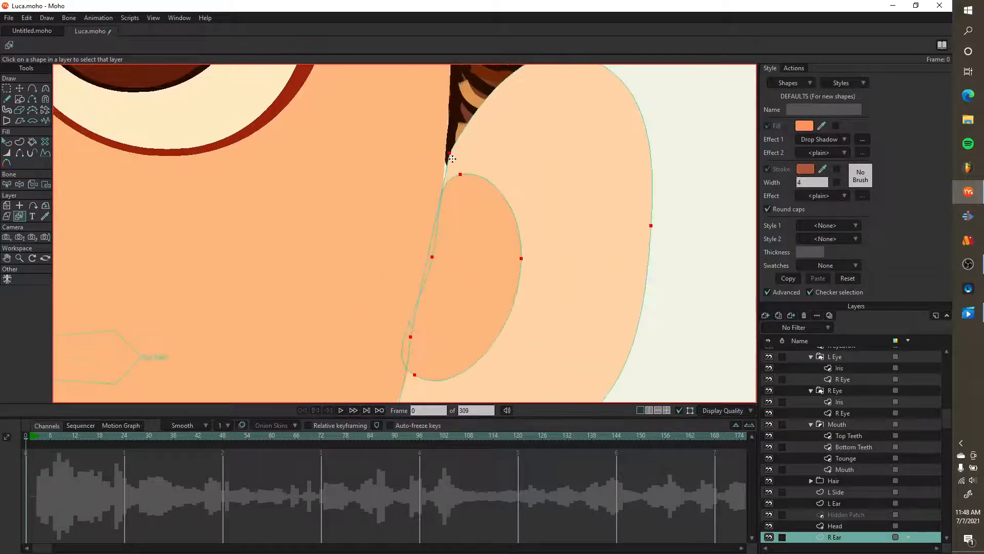
{"action": "scroll", "coordinate": [447, 190], "scroll_direction": "down", "scroll_amount": 3}
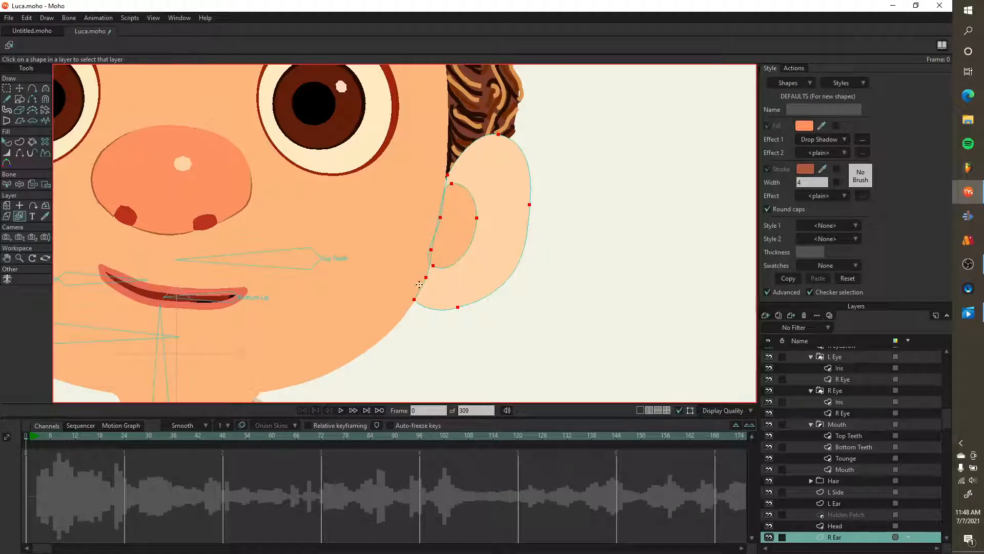
{"action": "key", "text": "t"}
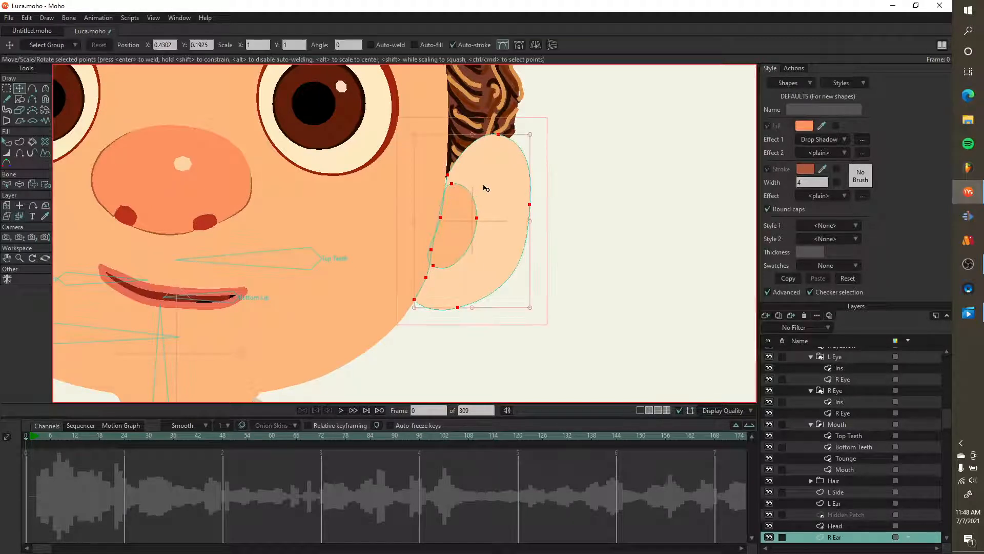
{"action": "left_click_drag", "start_coordinate": [486, 190], "coordinate": [506, 188]}
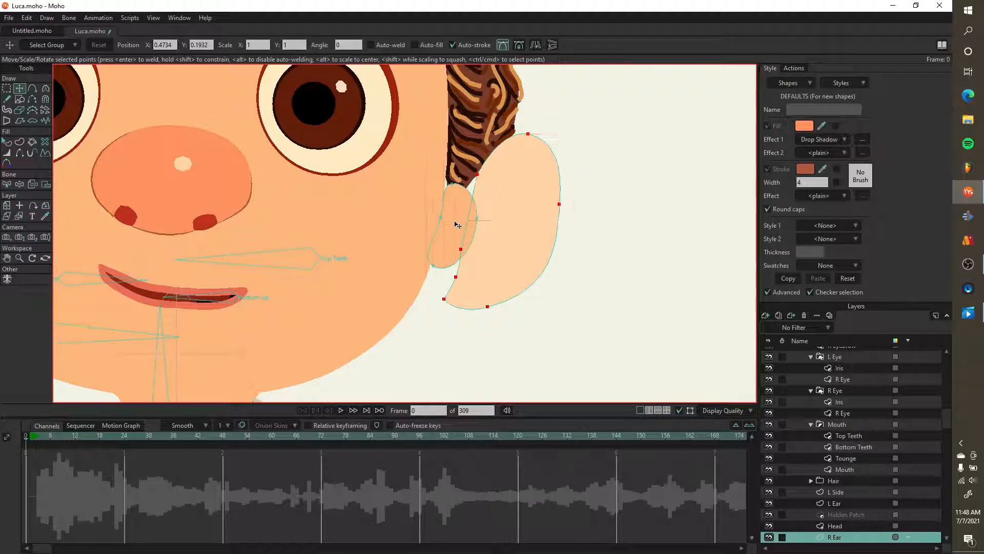
{"action": "double_click", "coordinate": [457, 225]}
{"action": "left_click_drag", "start_coordinate": [457, 225], "coordinate": [485, 224]}
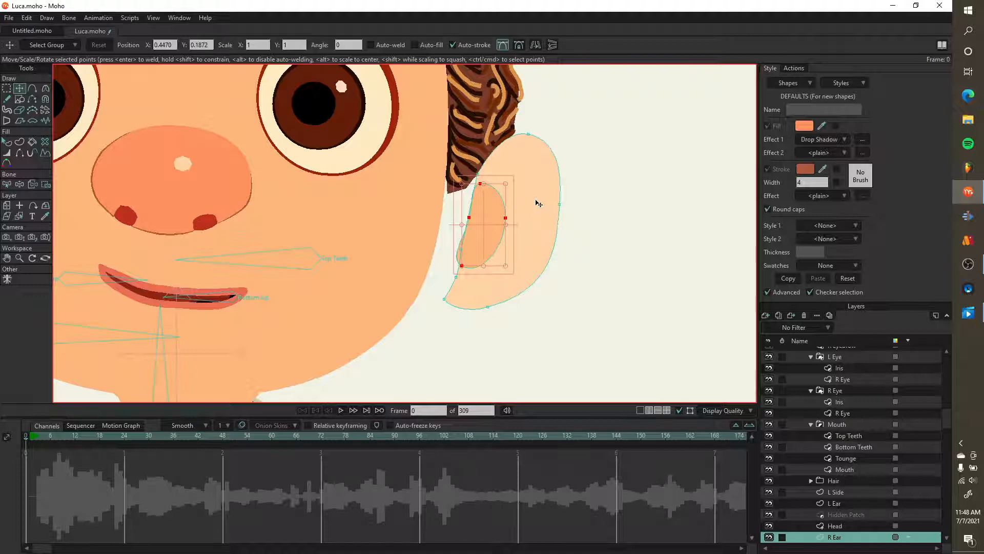
- Show the Luca reference image layer and compare its ear with the drawn ear by hiding and reshowing the Luca character group
{"action": "key", "text": "q"}
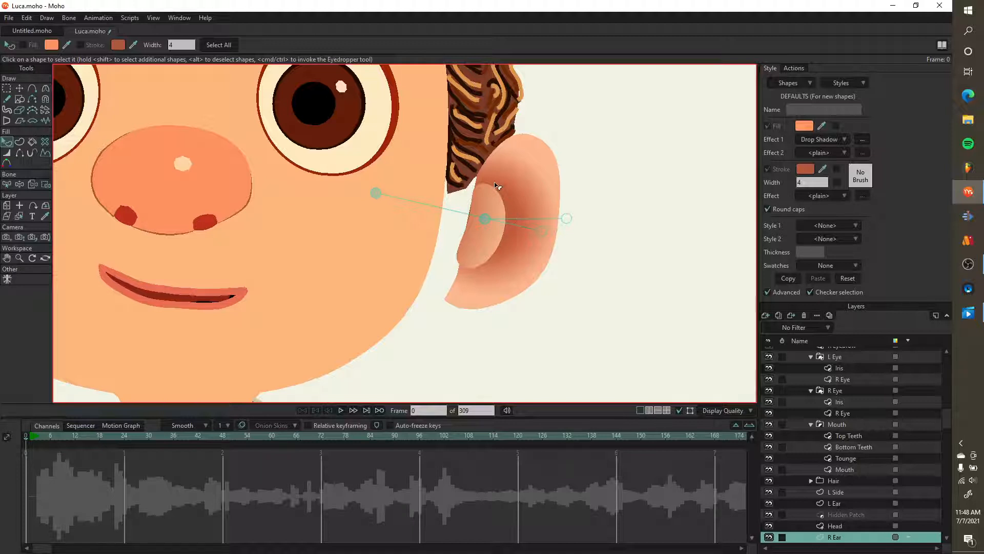
{"action": "scroll", "coordinate": [871, 479], "scroll_direction": "down", "scroll_amount": 5}
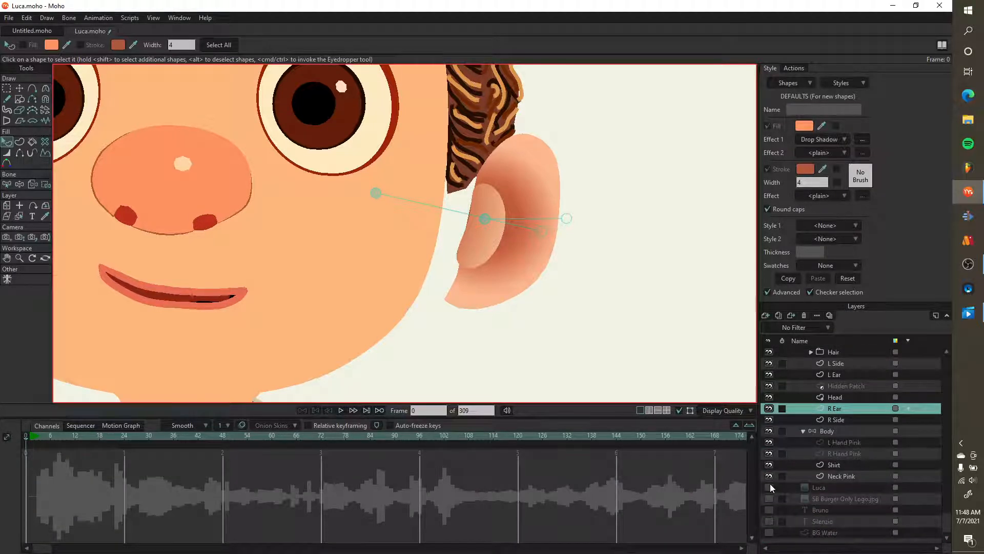
{"action": "left_click", "coordinate": [769, 487]}
{"action": "scroll", "coordinate": [789, 371], "scroll_direction": "up", "scroll_amount": 5}
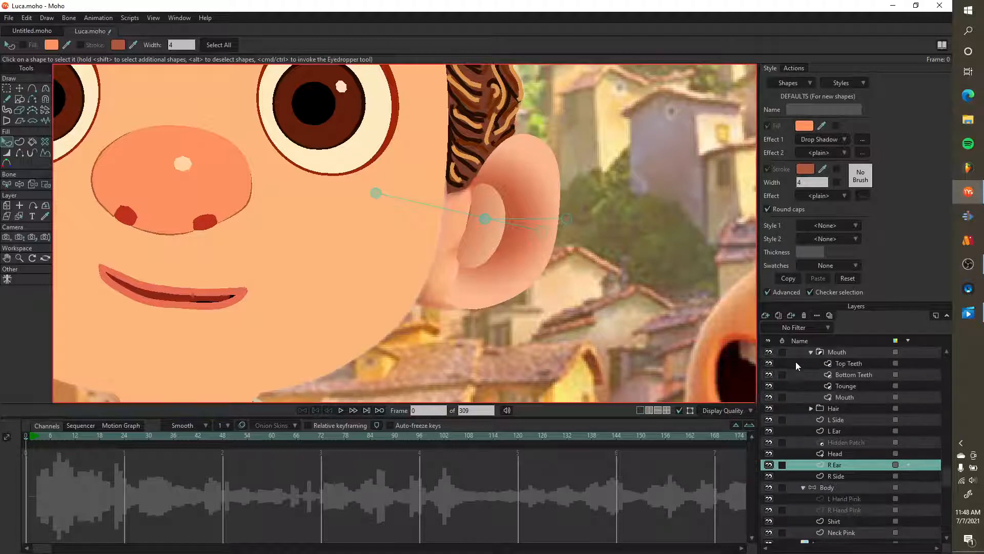
{"action": "left_click", "coordinate": [769, 363]}
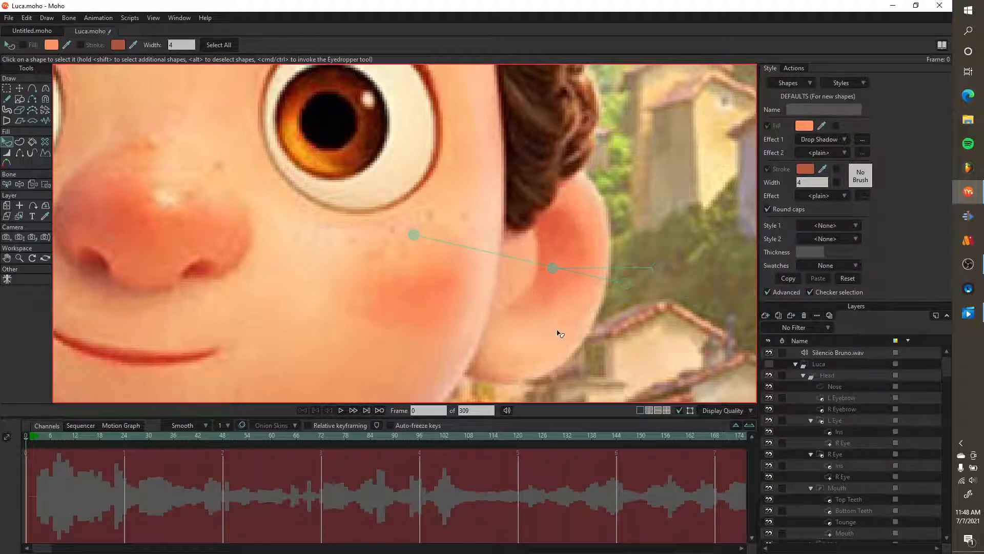
{"action": "left_click", "coordinate": [773, 365]}
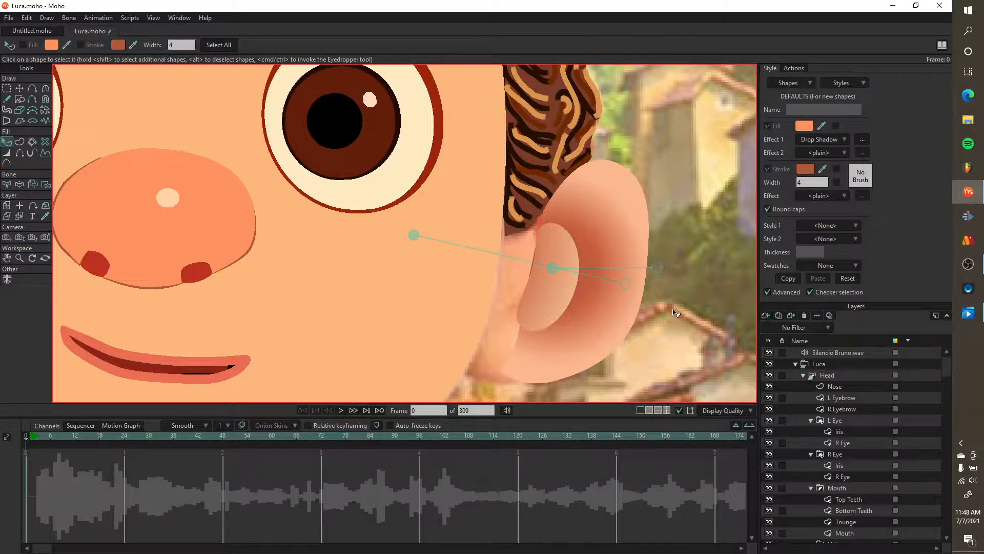
- Examine the face and ear shading in a preview render of frame 0
{"action": "key", "text": "ctrl+r"}
{"action": "scroll", "coordinate": [493, 241], "scroll_direction": "up", "scroll_amount": 3}
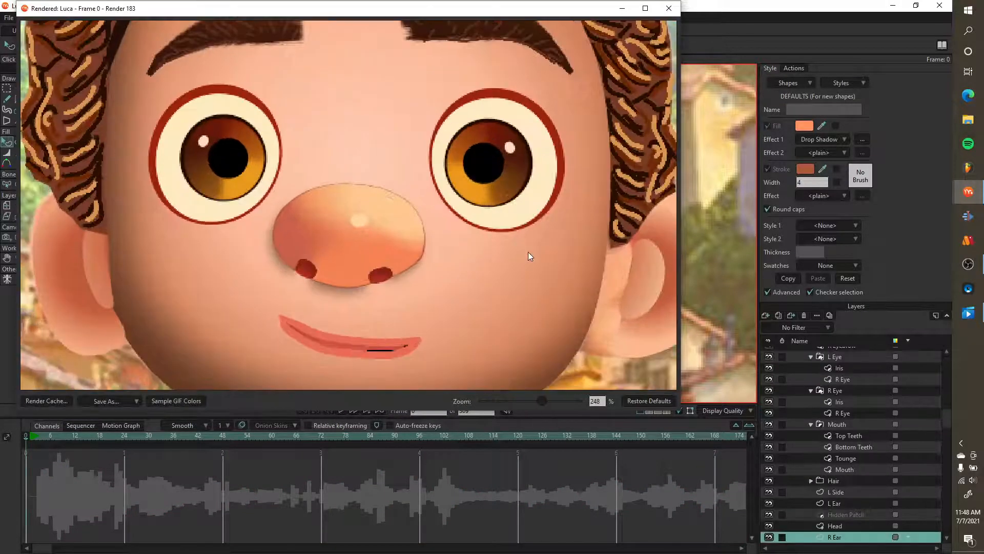
{"action": "scroll", "coordinate": [528, 252], "scroll_direction": "right", "scroll_amount": 5}
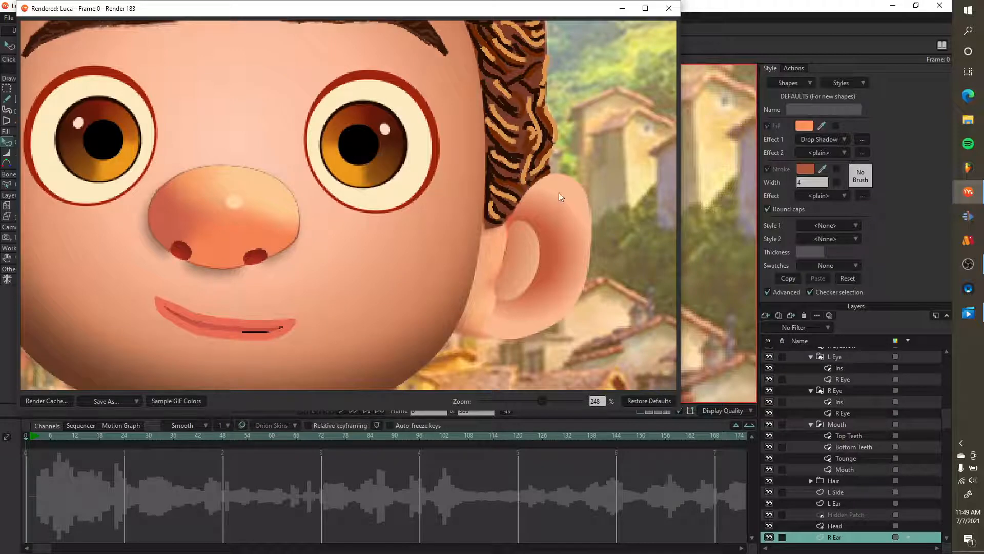
{"action": "left_click", "coordinate": [669, 8]}
- Inspect the radial gradient settings of the outer ear shape S1 without changing them
{"action": "left_click", "coordinate": [626, 254]}
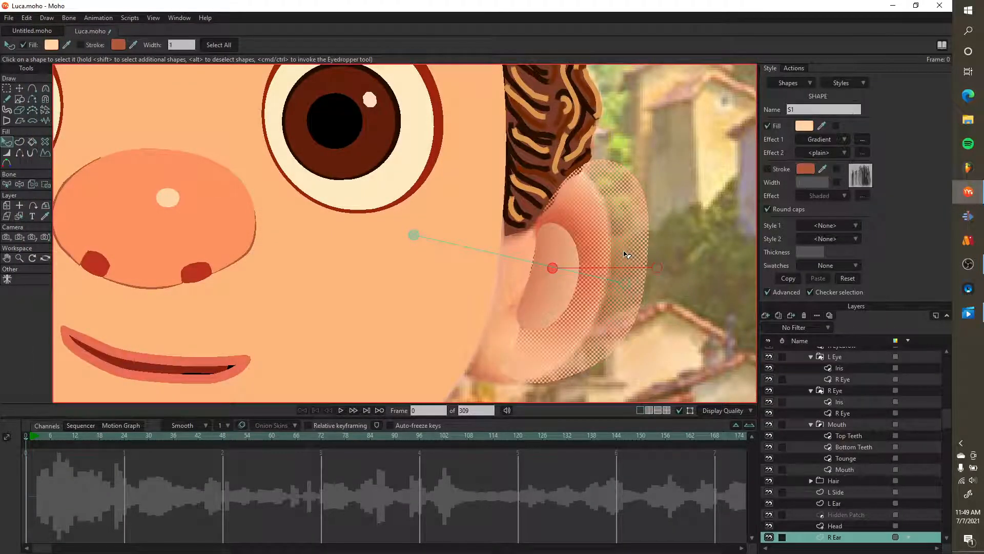
{"action": "left_click", "coordinate": [836, 142]}
{"action": "left_click", "coordinate": [863, 140]}
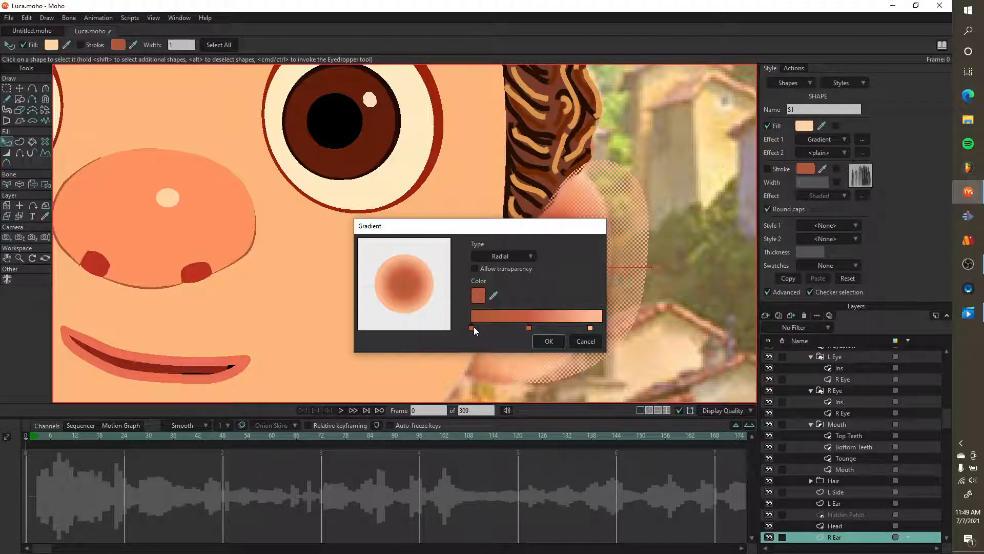
{"action": "left_click", "coordinate": [585, 341]}
{"action": "left_click", "coordinate": [710, 263]}
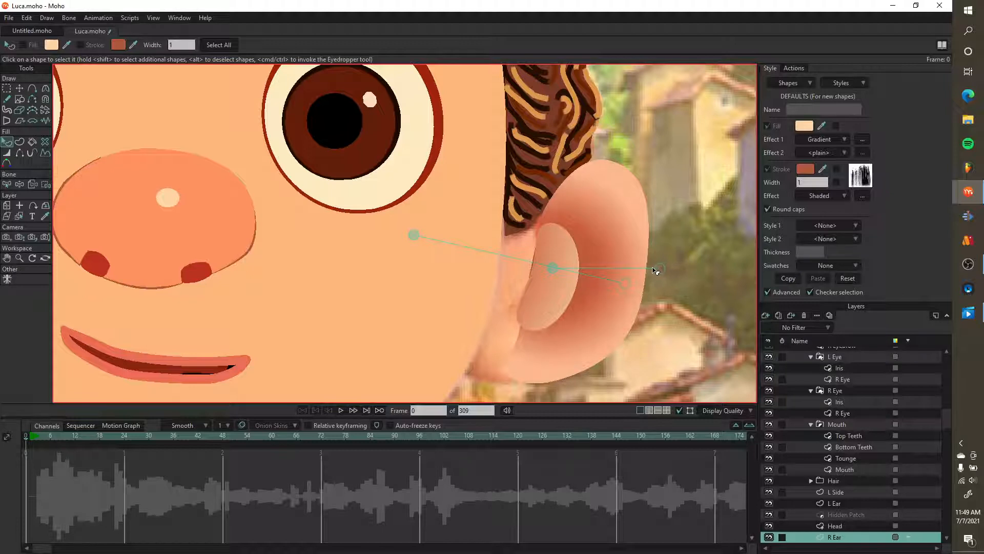
- Adjust the end handle of the outer ear's radial gradient so it sits just beyond the ear's outer edge
{"action": "left_click", "coordinate": [629, 250]}
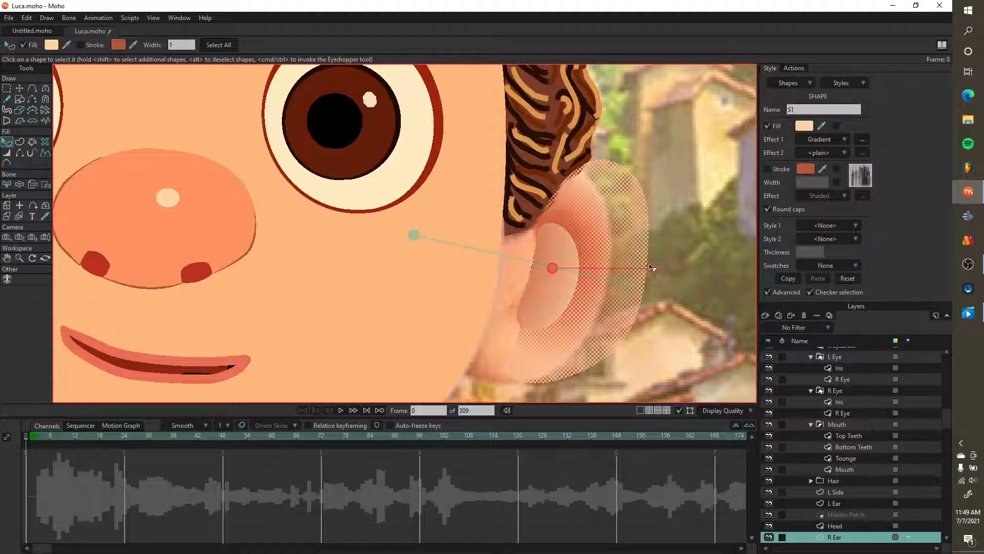
{"action": "left_click_drag", "start_coordinate": [658, 274], "coordinate": [653, 270]}
{"action": "left_click", "coordinate": [695, 252]}
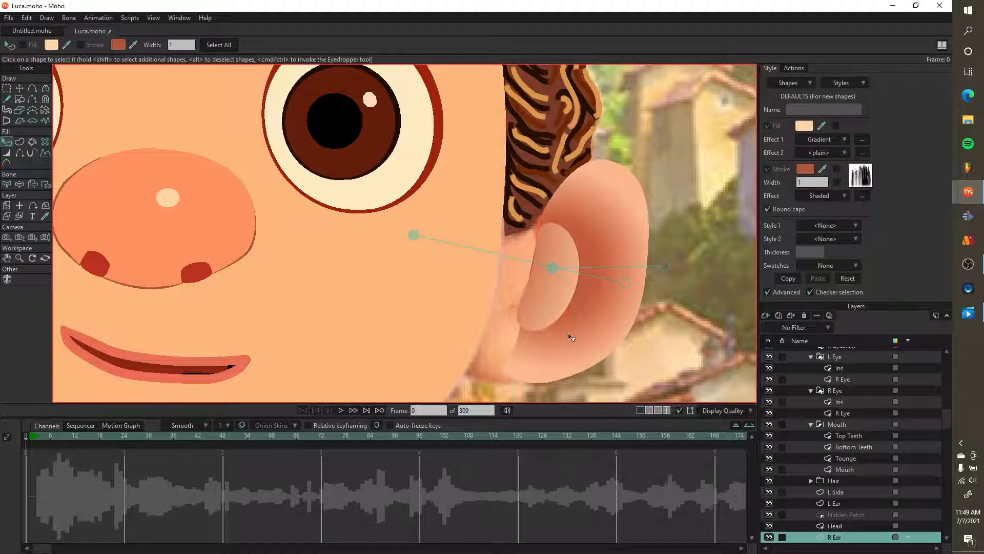
{"action": "mouse_move", "coordinate": [663, 273]}
{"action": "left_mouse_down"}
{"action": "mouse_move", "coordinate": [738, 270]}
{"action": "mouse_move", "coordinate": [637, 277]}
{"action": "mouse_move", "coordinate": [662, 275]}
{"action": "mouse_move", "coordinate": [652, 276]}
{"action": "left_mouse_up"}
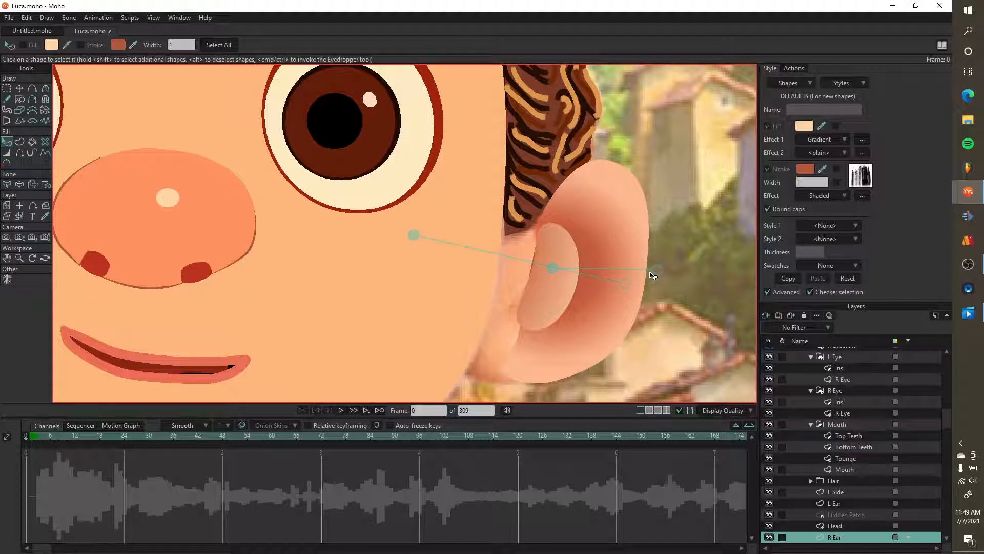
{"action": "left_click", "coordinate": [653, 275]}
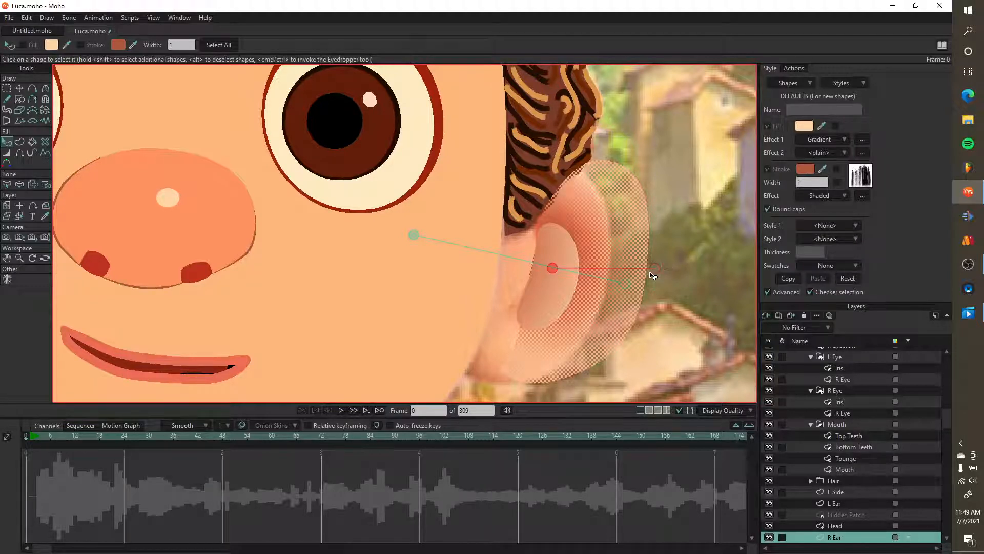
{"action": "left_click", "coordinate": [661, 287]}
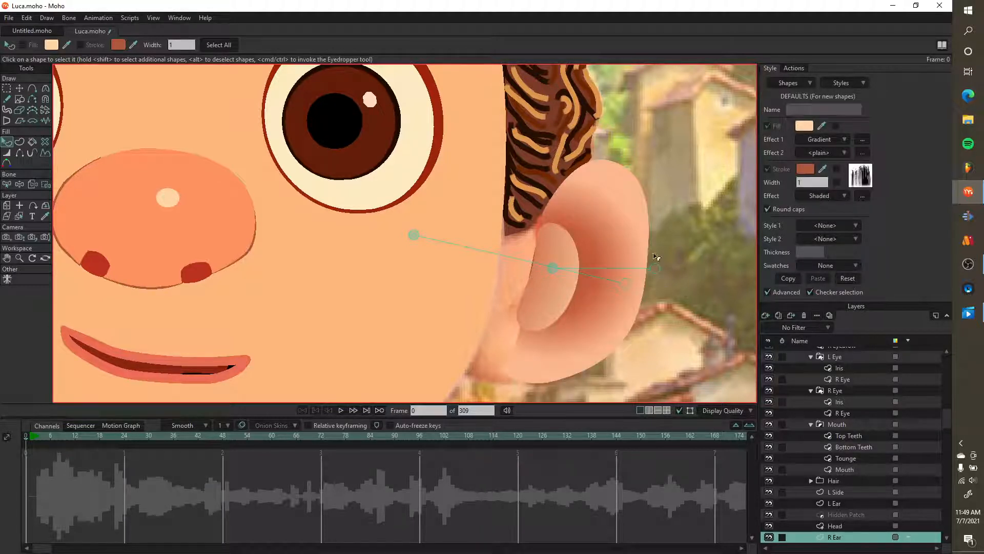
- Inspect the radial gradient settings of the inner ear shape S2 without changing them
{"action": "left_click", "coordinate": [569, 293]}
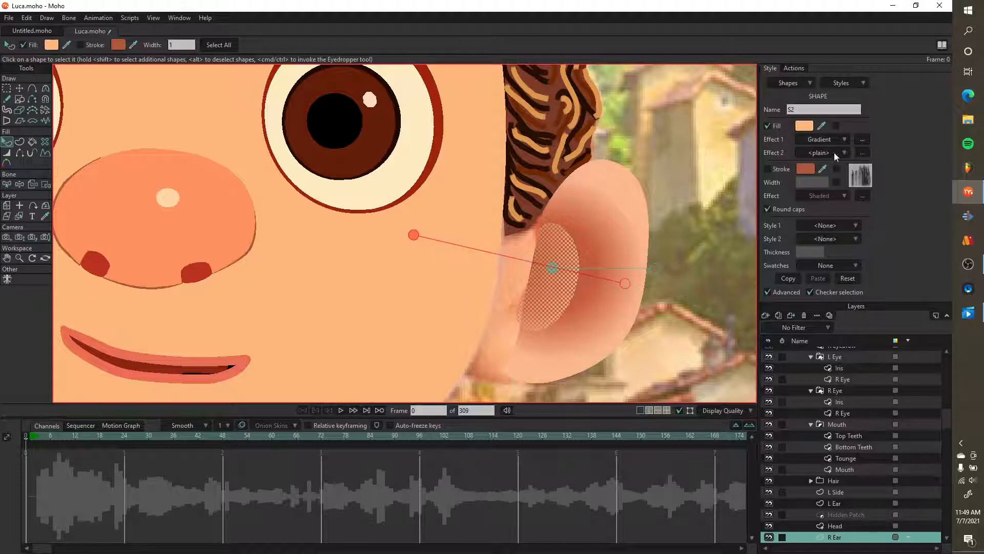
{"action": "left_click", "coordinate": [862, 139]}
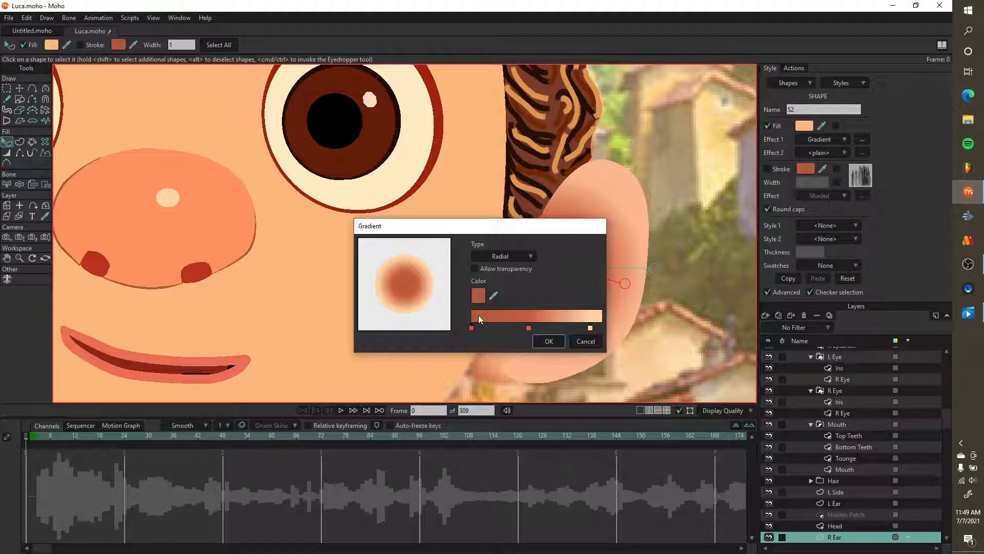
{"action": "left_click", "coordinate": [584, 341]}
- Try centring the inner ear shape's radial gradient by moving its start handle from the cheek onto the inner ear
{"action": "left_click", "coordinate": [670, 330]}
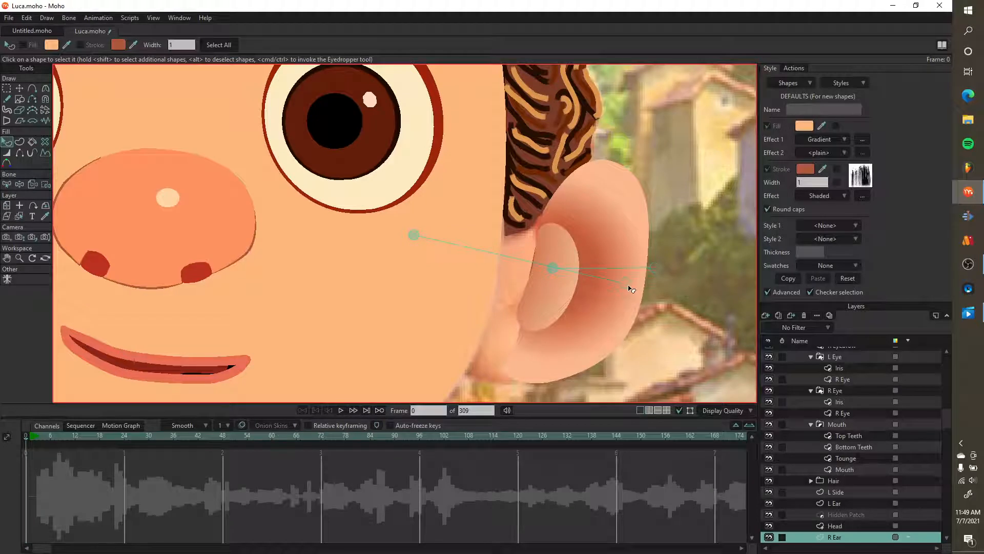
{"action": "left_click_drag", "start_coordinate": [626, 287], "coordinate": [636, 290]}
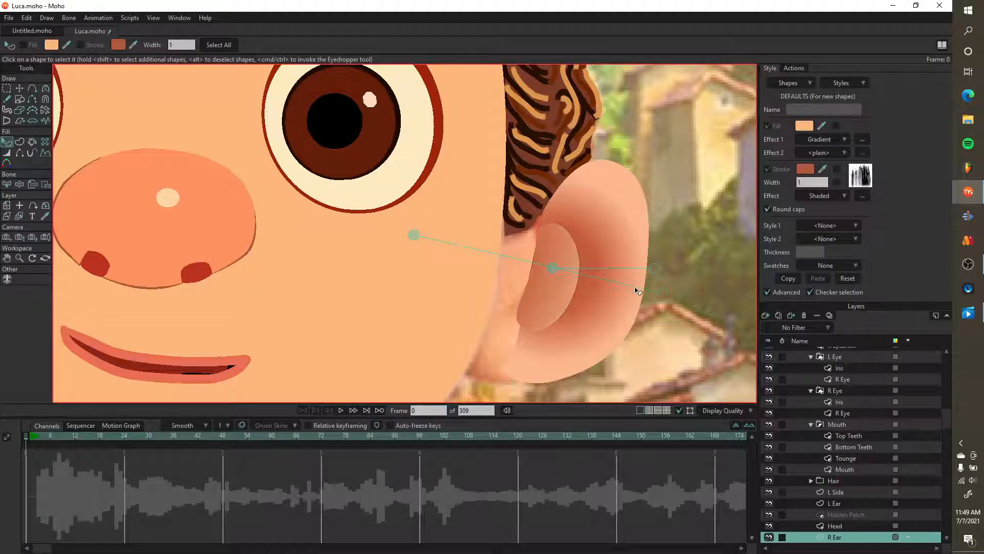
{"action": "mouse_move", "coordinate": [412, 238]}
{"action": "left_mouse_down"}
{"action": "mouse_move", "coordinate": [391, 231]}
{"action": "mouse_move", "coordinate": [542, 283]}
{"action": "left_mouse_up"}
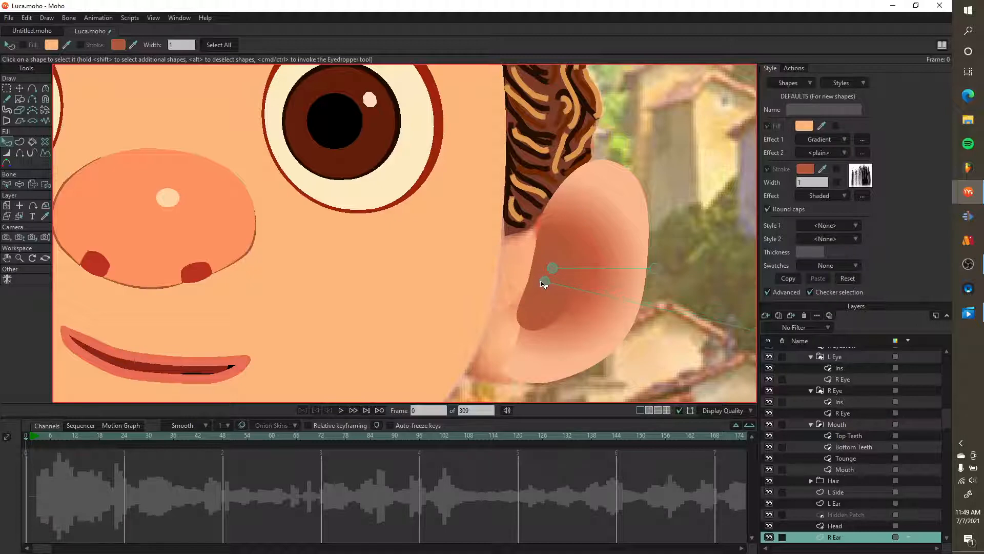
{"action": "scroll", "coordinate": [544, 285], "scroll_direction": "down", "scroll_amount": 3}
{"action": "scroll", "coordinate": [594, 313], "scroll_direction": "up", "scroll_amount": 3}
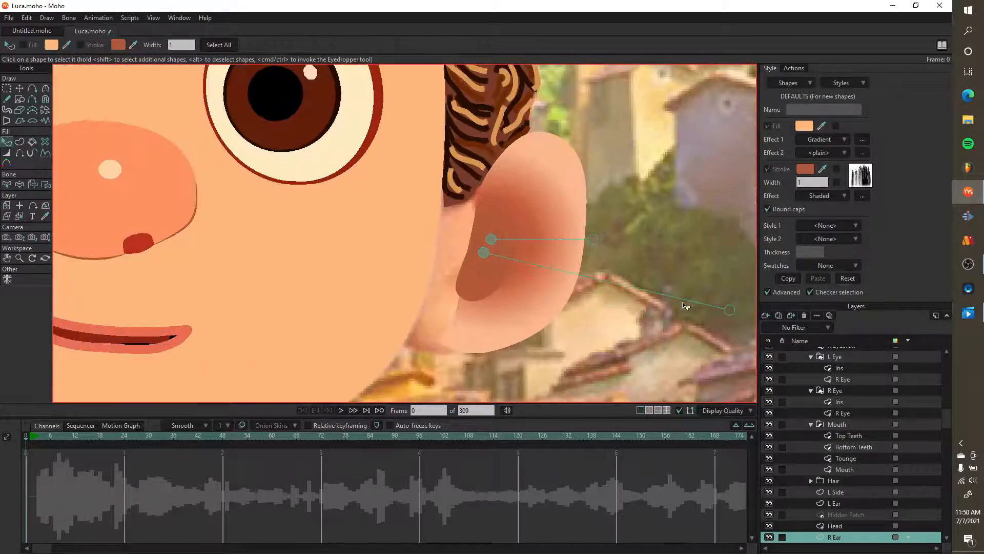
- Reposition the inner ear's radial gradient with its start handle on the cheek and its end handle just past the inner ear's edge
{"action": "mouse_move", "coordinate": [729, 312]}
{"action": "left_mouse_down"}
{"action": "mouse_move", "coordinate": [633, 301]}
{"action": "mouse_move", "coordinate": [522, 262]}
{"action": "mouse_move", "coordinate": [594, 279]}
{"action": "left_mouse_up"}
{"action": "left_click_drag", "start_coordinate": [484, 253], "coordinate": [414, 240]}
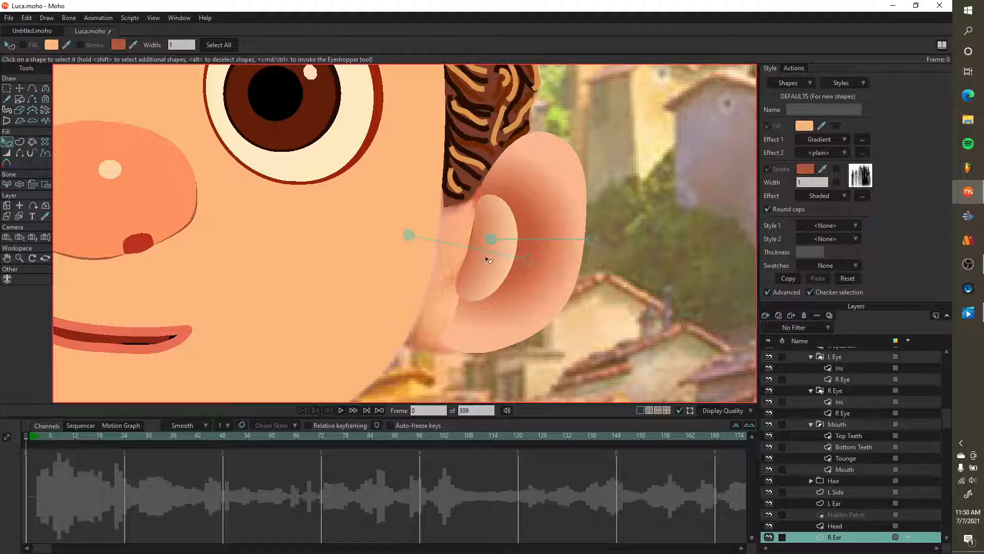
{"action": "left_click_drag", "start_coordinate": [409, 235], "coordinate": [371, 215]}
{"action": "mouse_move", "coordinate": [491, 239]}
{"action": "left_mouse_down"}
{"action": "mouse_move", "coordinate": [518, 259]}
{"action": "mouse_move", "coordinate": [491, 240]}
{"action": "mouse_move", "coordinate": [493, 229]}
{"action": "left_mouse_up"}
{"action": "scroll", "coordinate": [491, 239], "scroll_direction": "up", "scroll_amount": 3}
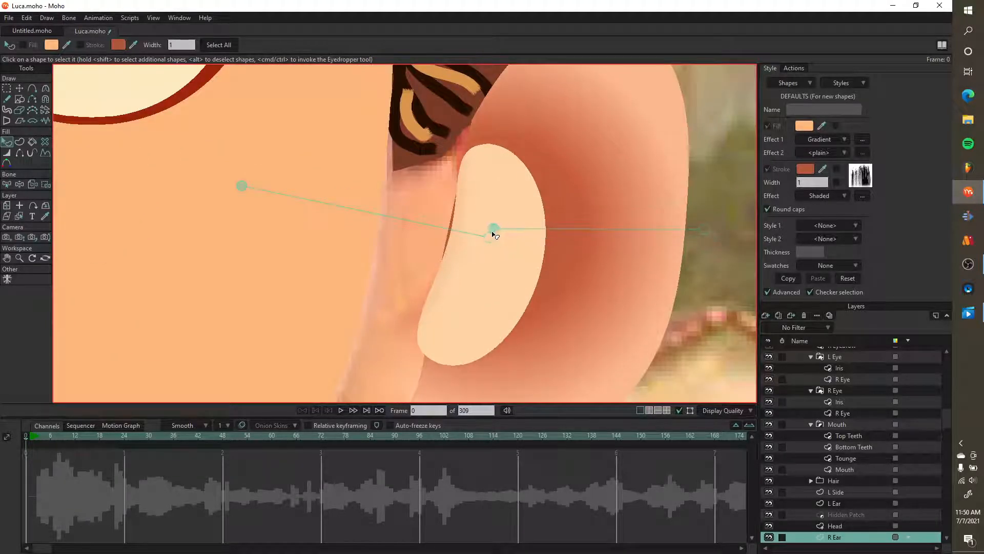
{"action": "key", "text": "ctrl+z"}
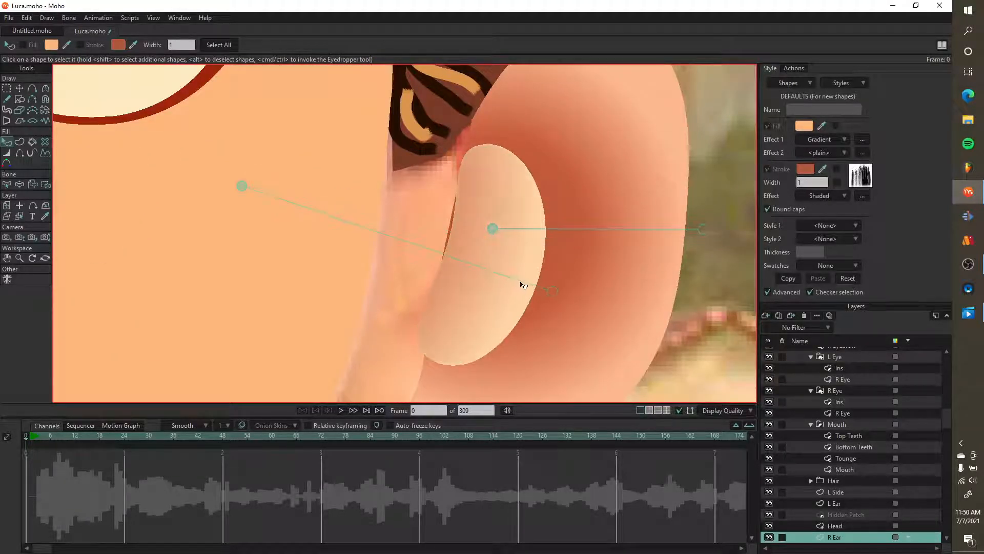
- Render a preview of frame 0 and examine the ears, eyes, nose, eyebrows and hair up close
{"action": "scroll", "coordinate": [525, 283], "scroll_direction": "down", "scroll_amount": 3}
{"action": "key", "text": "ctrl+r"}
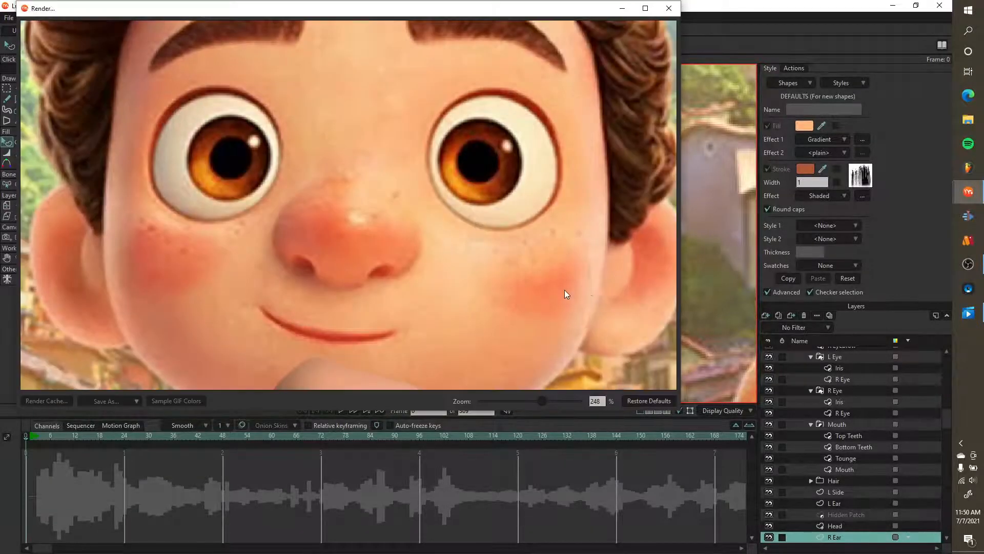
{"action": "scroll", "coordinate": [589, 261], "scroll_direction": "up", "scroll_amount": 2}
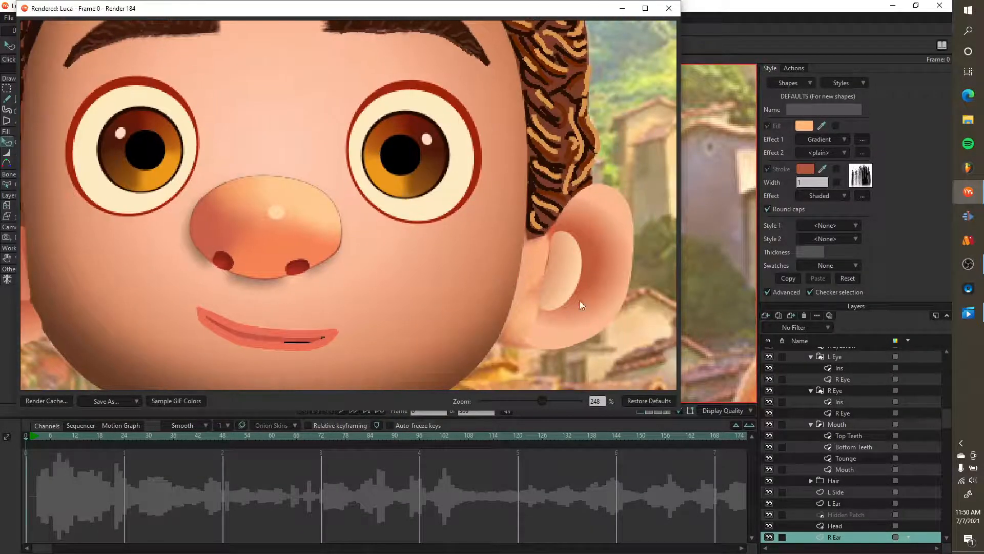
{"action": "scroll", "coordinate": [576, 300], "scroll_direction": "down", "scroll_amount": 2}
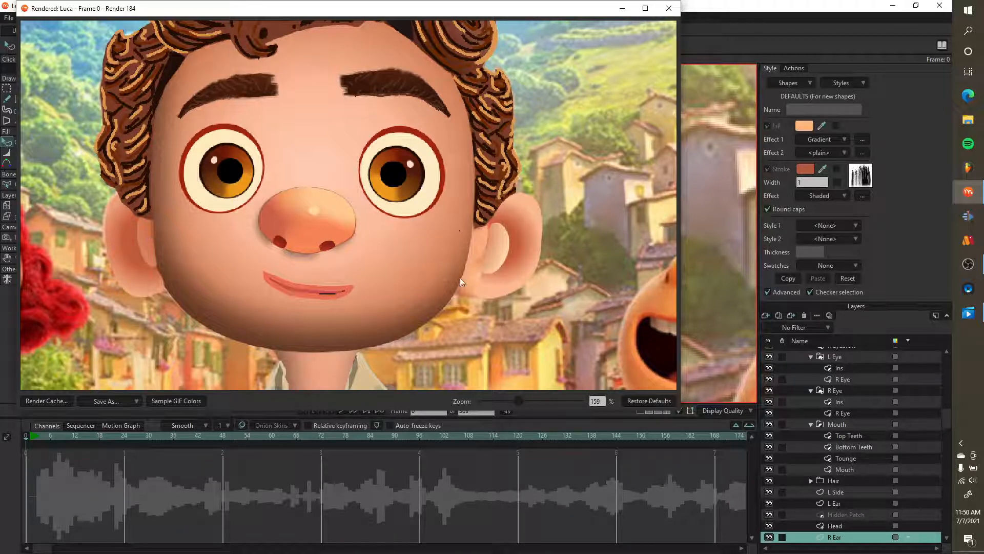
{"action": "scroll", "coordinate": [358, 296], "scroll_direction": "down", "scroll_amount": 5}
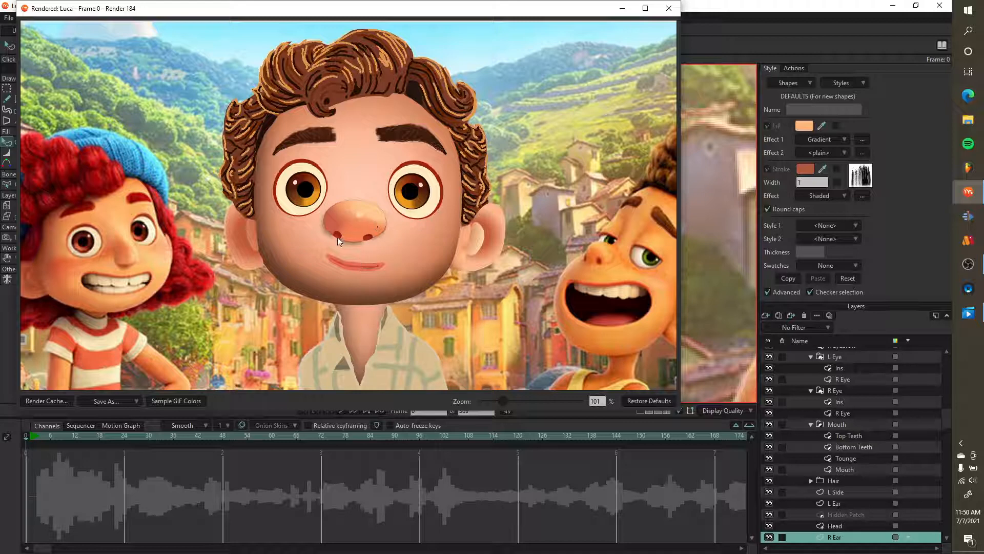
{"action": "scroll", "coordinate": [386, 146], "scroll_direction": "up", "scroll_amount": 3}
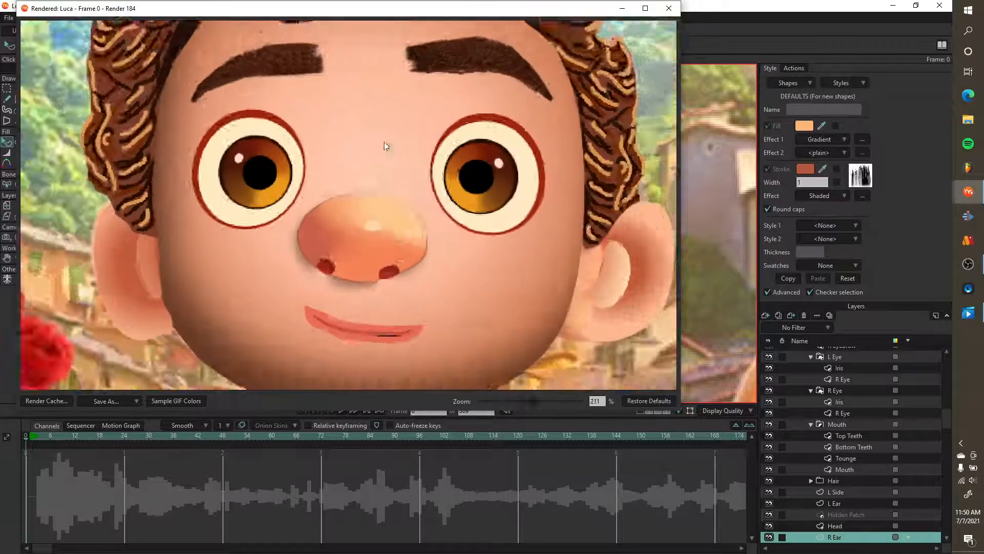
{"action": "scroll", "coordinate": [386, 146], "scroll_direction": "up", "scroll_amount": 2}
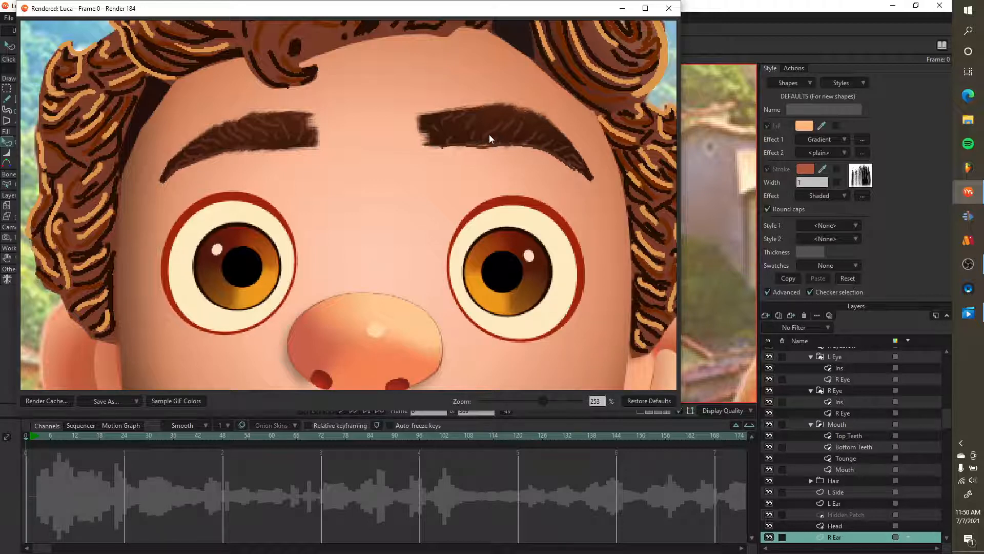
{"action": "scroll", "coordinate": [482, 144], "scroll_direction": "down", "scroll_amount": 2}
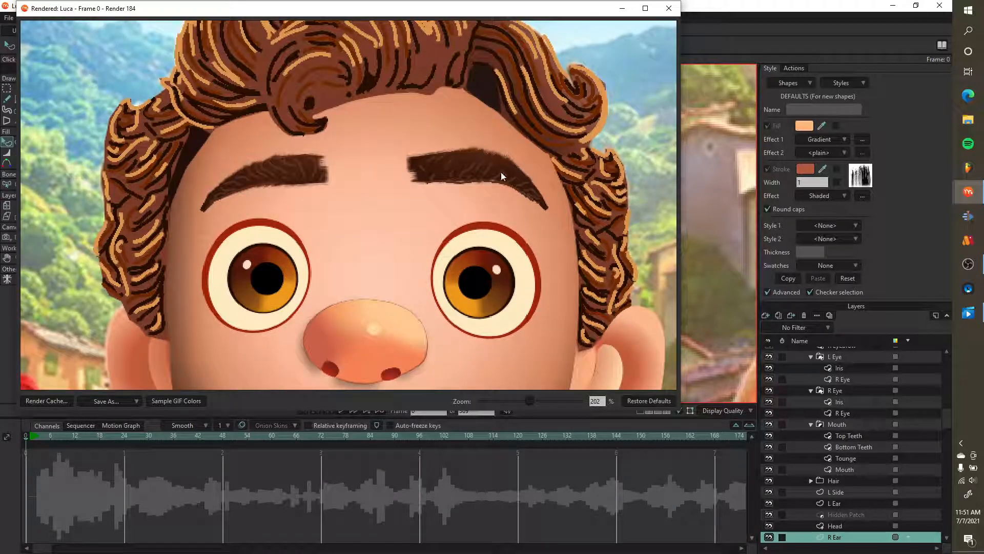
{"action": "scroll", "coordinate": [477, 174], "scroll_direction": "down", "scroll_amount": 1}
{"action": "left_click_drag", "start_coordinate": [473, 172], "coordinate": [468, 266]}
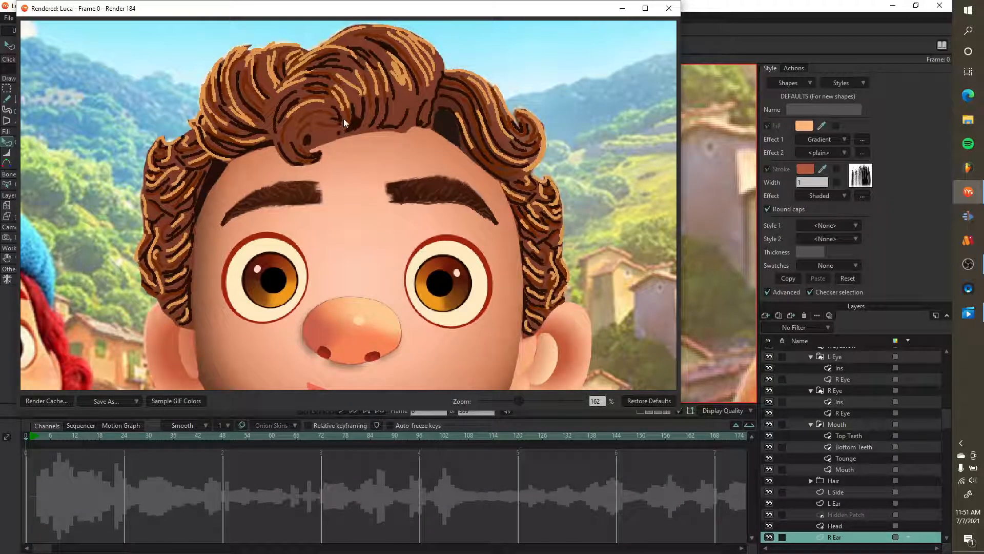
{"action": "left_click", "coordinate": [669, 8]}
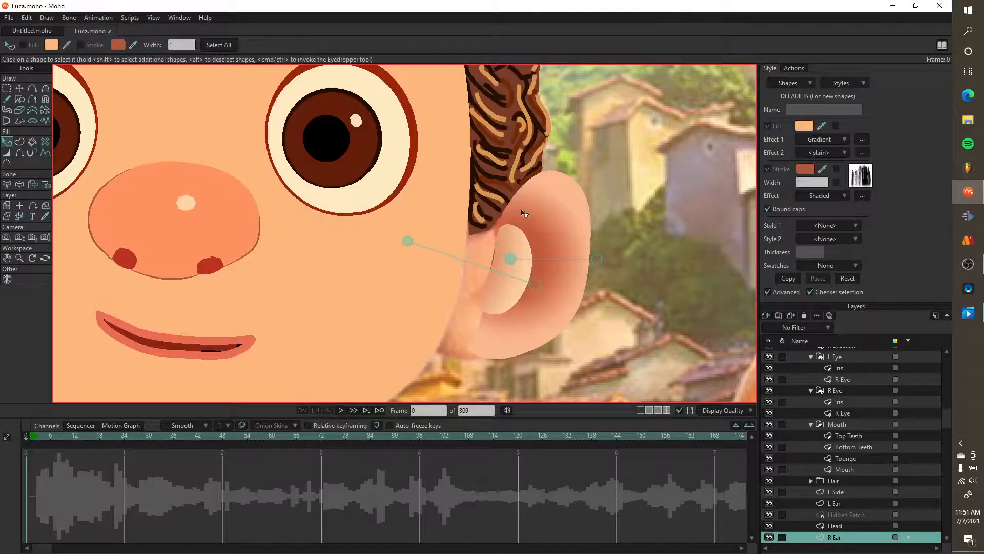
- Move the R Ear layer's ear shapes inward towards the head using Transform Points
{"action": "scroll", "coordinate": [523, 215], "scroll_direction": "down", "scroll_amount": 6}
{"action": "scroll", "coordinate": [508, 236], "scroll_direction": "up", "scroll_amount": 5}
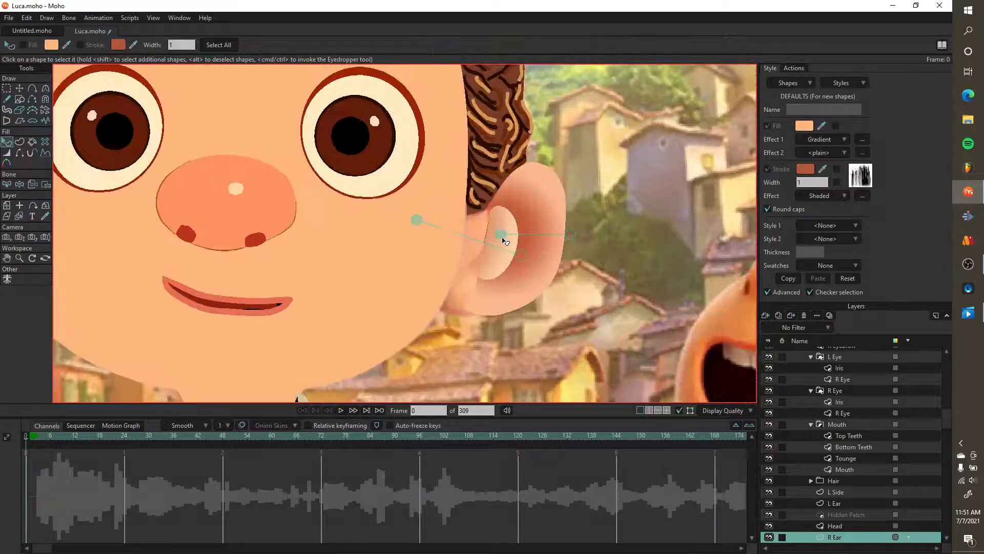
{"action": "scroll", "coordinate": [507, 243], "scroll_direction": "up", "scroll_amount": 2}
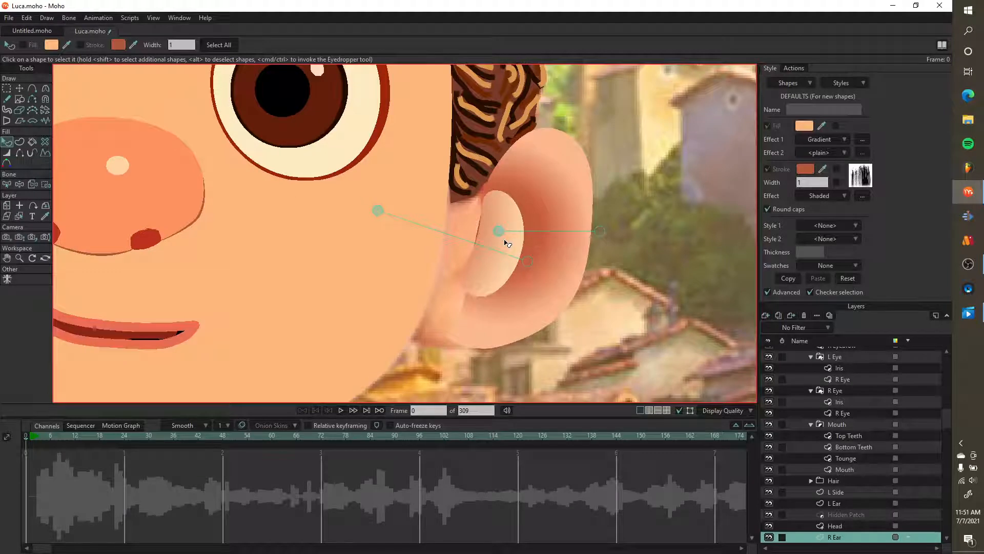
{"action": "key", "text": "t"}
{"action": "left_click_drag", "start_coordinate": [507, 243], "coordinate": [478, 255]}
{"action": "left_click", "coordinate": [514, 253]}
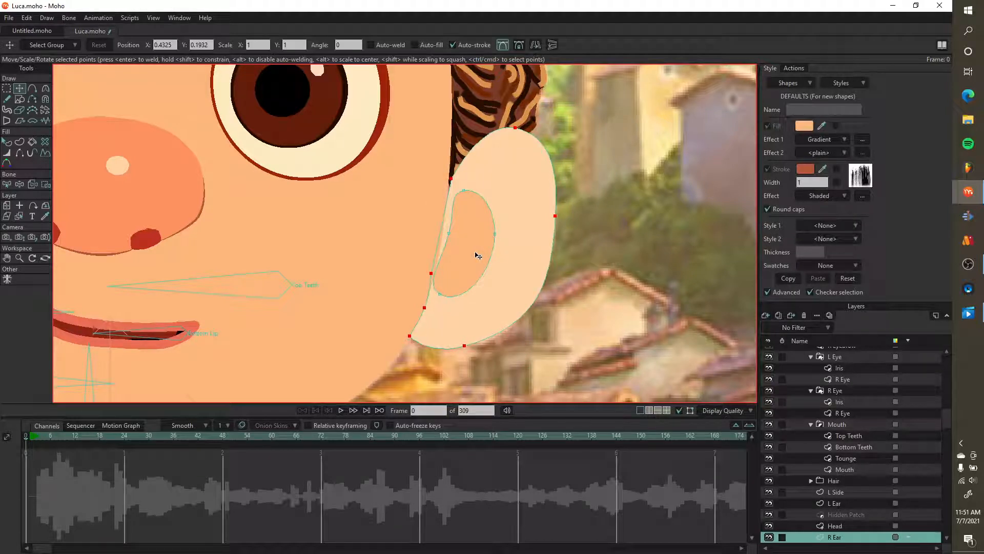
- Shift the inner ear shape closer to the head side of the ear, to about X 0.408, Y 0.187
{"action": "left_click", "coordinate": [478, 255]}
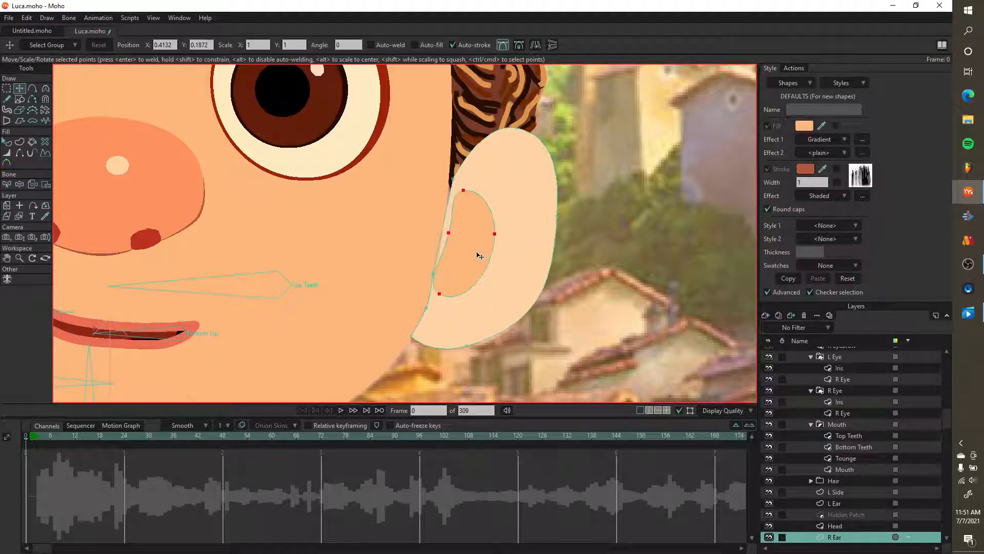
{"action": "left_click_drag", "start_coordinate": [480, 256], "coordinate": [477, 249]}
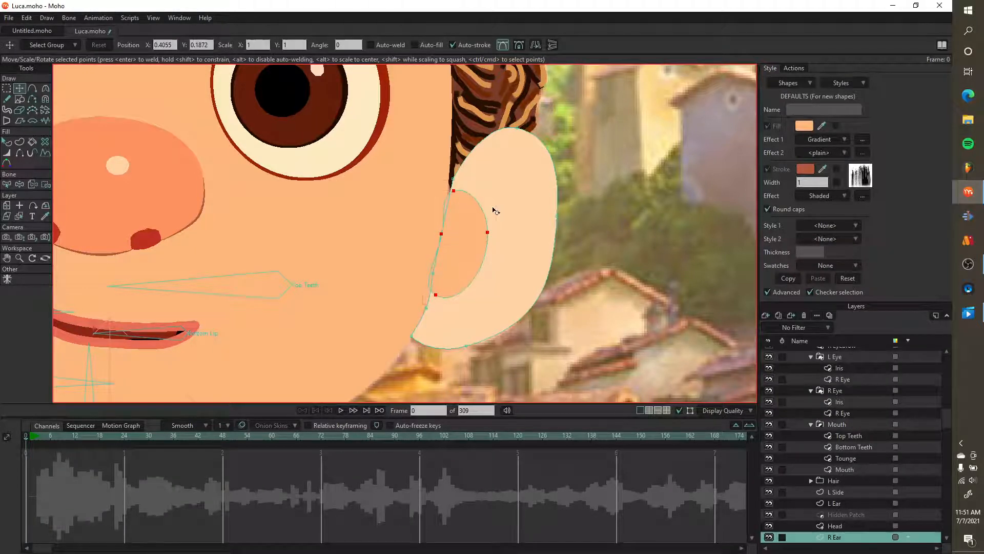
{"action": "left_click_drag", "start_coordinate": [463, 236], "coordinate": [466, 239]}
- Render a preview of frame 0 to check the repositioned ear against the face
{"action": "scroll", "coordinate": [467, 238], "scroll_direction": "down", "scroll_amount": 5}
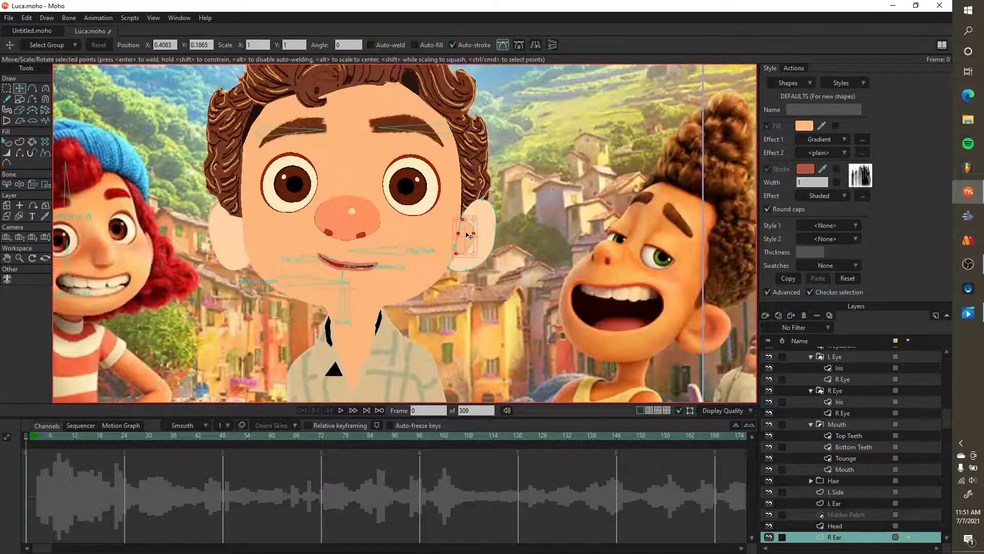
{"action": "key", "text": "ctrl+r"}
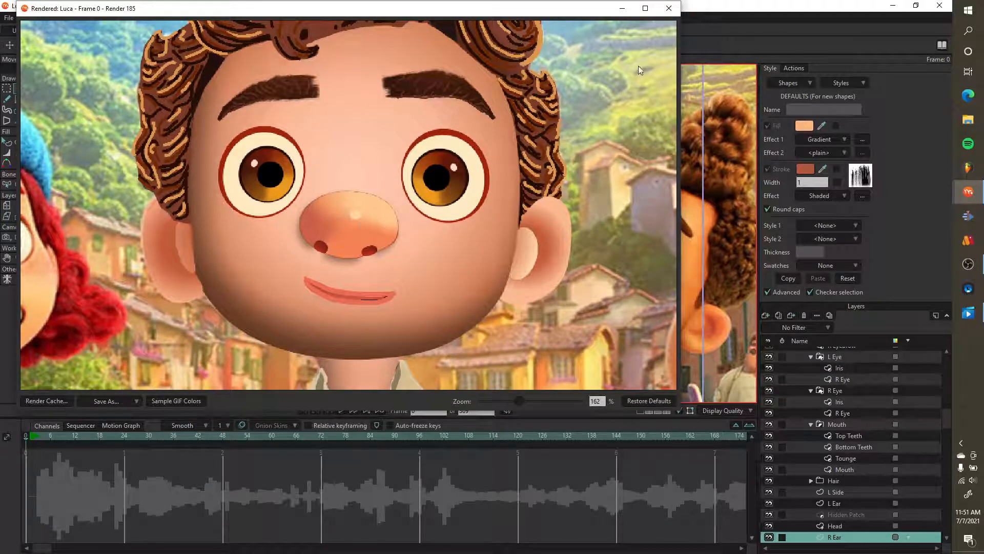
{"action": "left_click", "coordinate": [669, 14]}
- Hide the Luca background image layer to view the character alone, and show it again
{"action": "scroll", "coordinate": [820, 519], "scroll_direction": "down", "scroll_amount": 2}
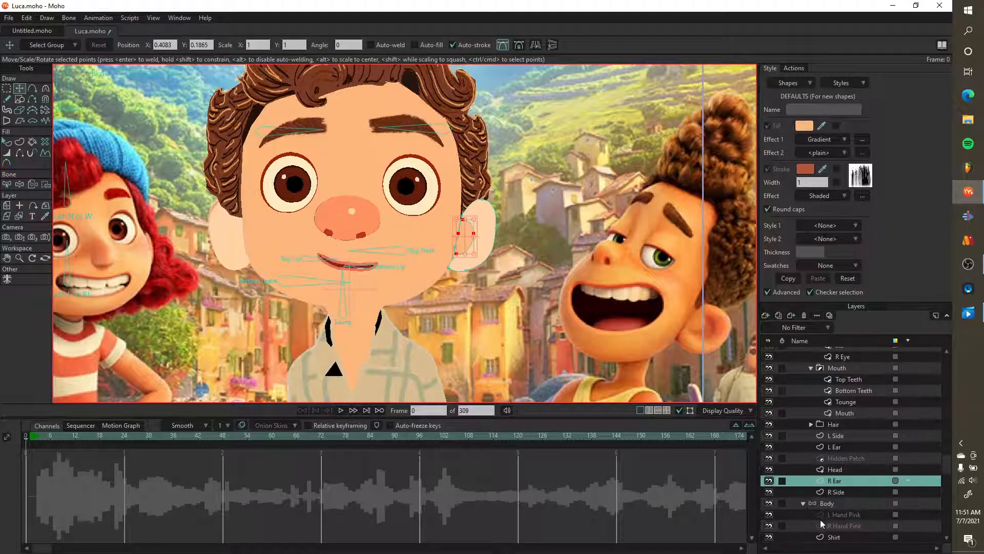
{"action": "scroll", "coordinate": [547, 258], "scroll_direction": "up", "scroll_amount": 2}
{"action": "scroll", "coordinate": [547, 258], "scroll_direction": "down", "scroll_amount": 4}
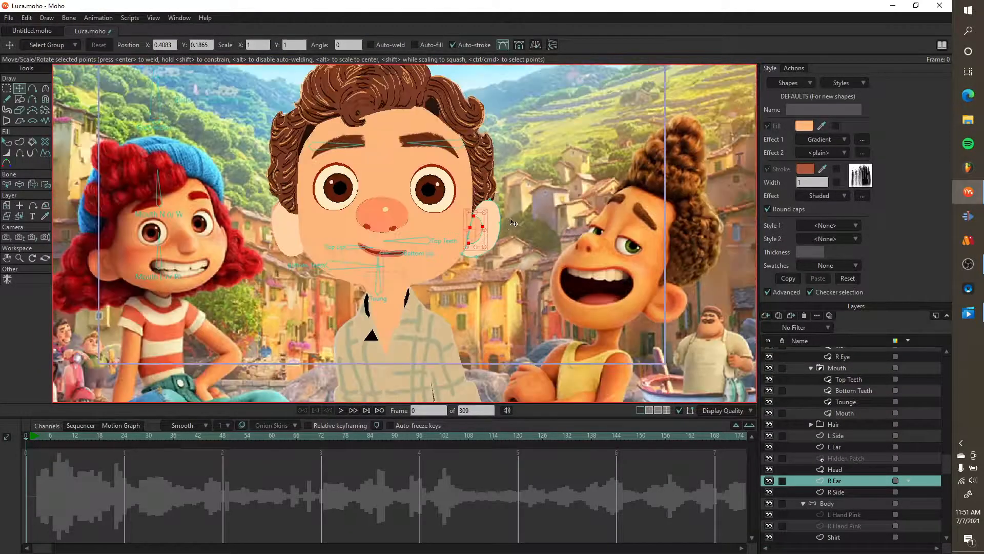
{"action": "scroll", "coordinate": [789, 505], "scroll_direction": "down", "scroll_amount": 2}
{"action": "left_click", "coordinate": [770, 488]}
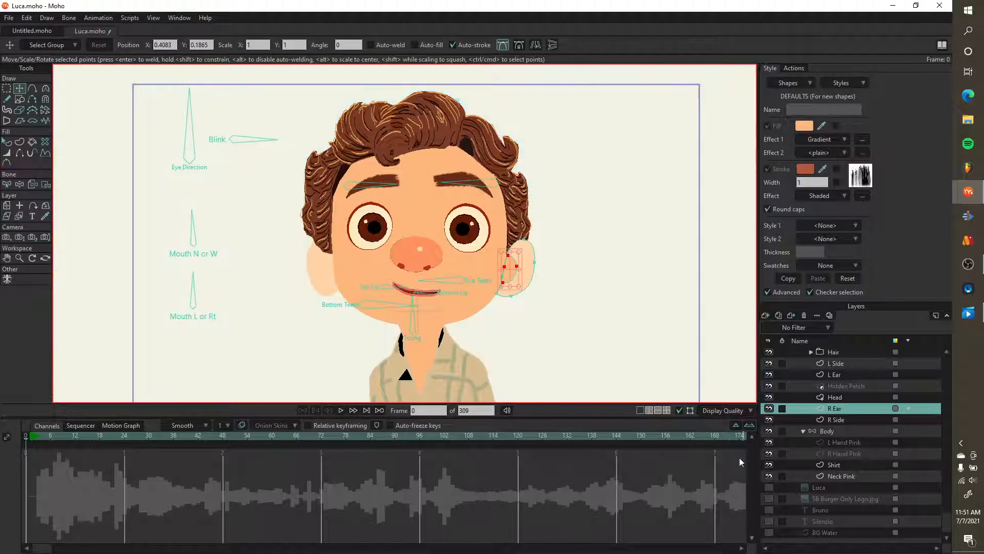
{"action": "left_click", "coordinate": [770, 487]}
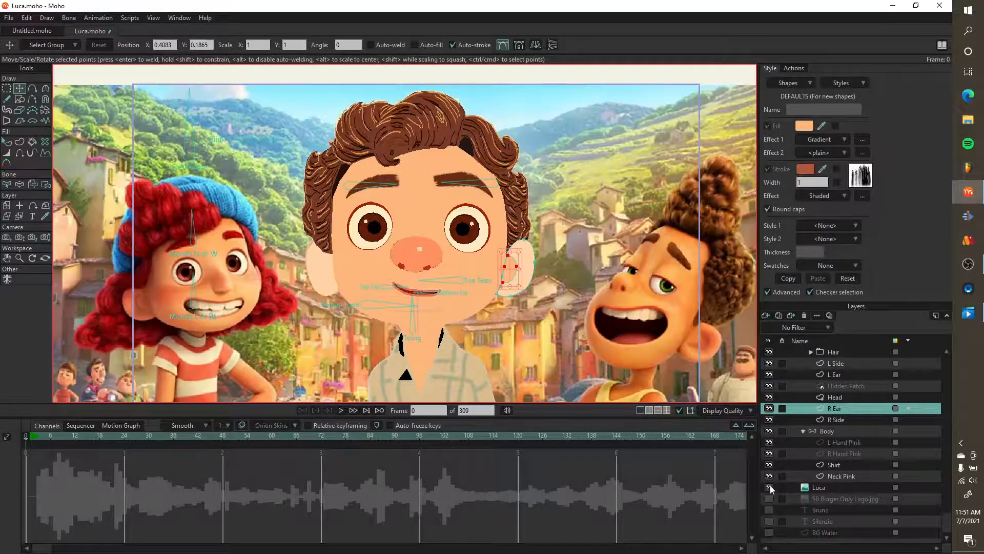
{"action": "key", "text": "ctrl+z"}
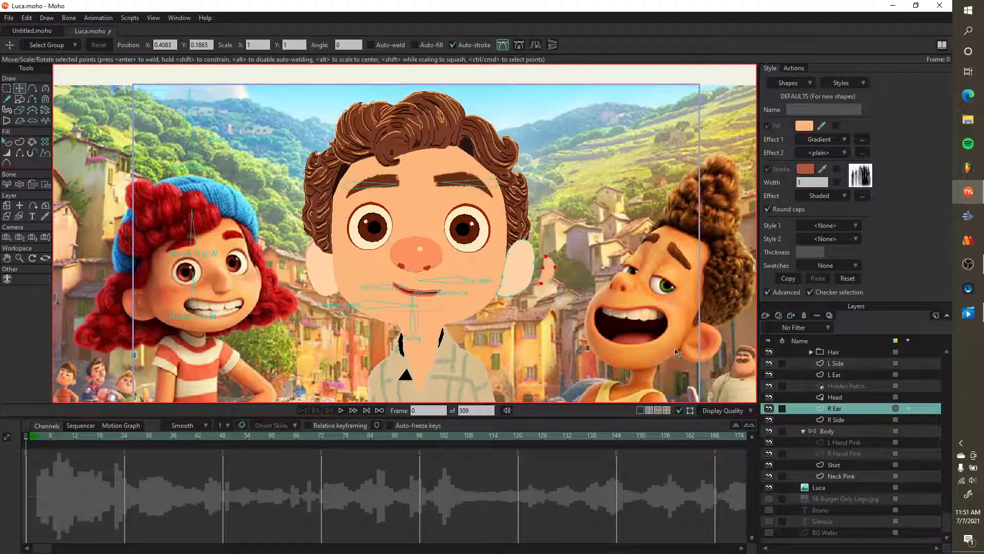
{"action": "key", "text": "ctrl+shift+z"}
- Move the Luca background image layer sideways to about X 1.00, Y 0.01, placing the original character beside the drawn one
{"action": "left_click", "coordinate": [826, 486]}
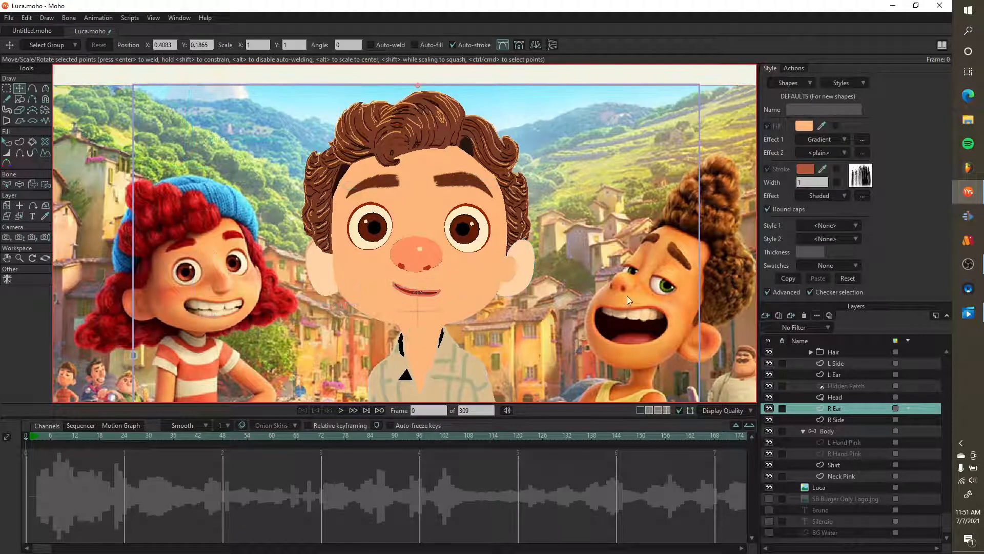
{"action": "left_click_drag", "start_coordinate": [626, 296], "coordinate": [587, 330]}
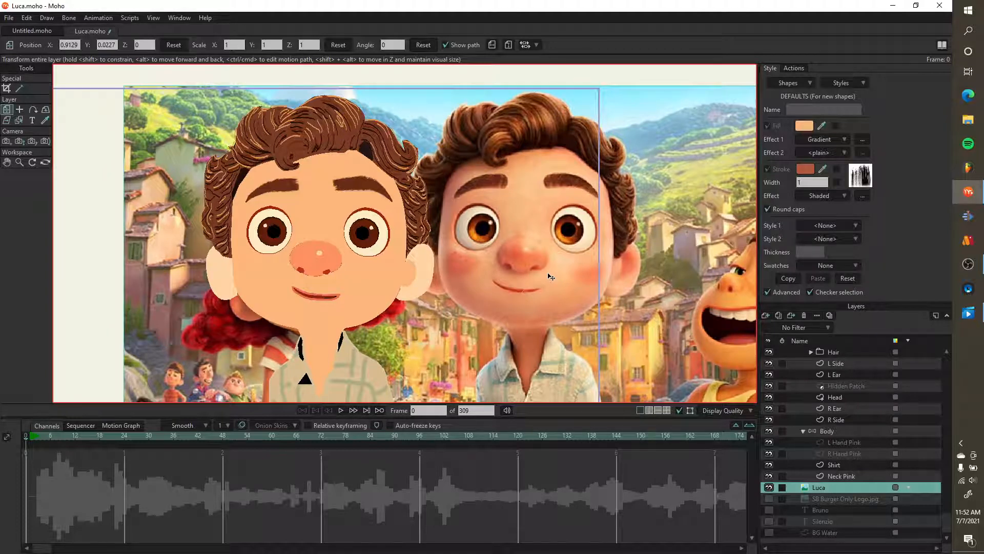
{"action": "left_click_drag", "start_coordinate": [551, 277], "coordinate": [568, 278]}
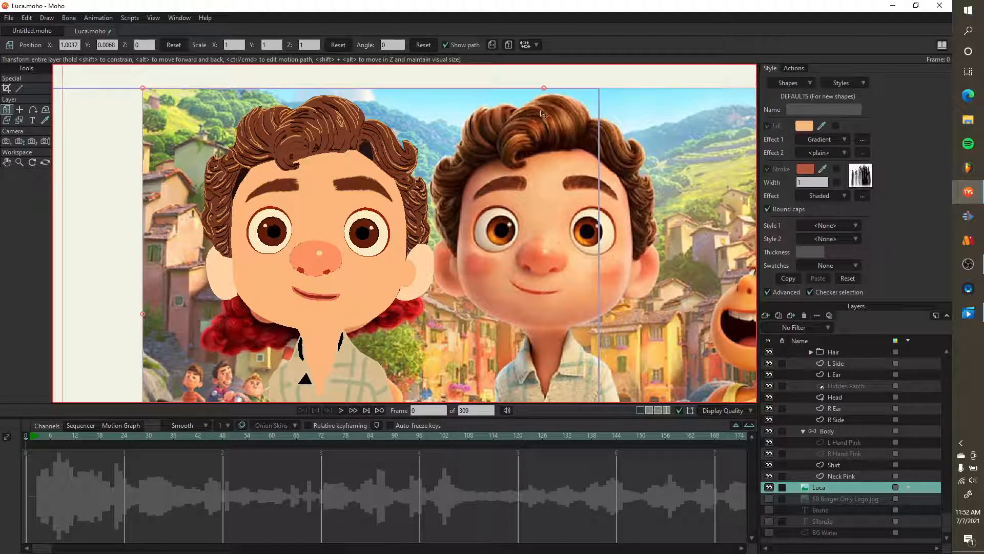
- Compare the drawn hair's strands, shadows and highlights with the hair in the reference image
{"action": "scroll", "coordinate": [537, 109], "scroll_direction": "up", "scroll_amount": 2}
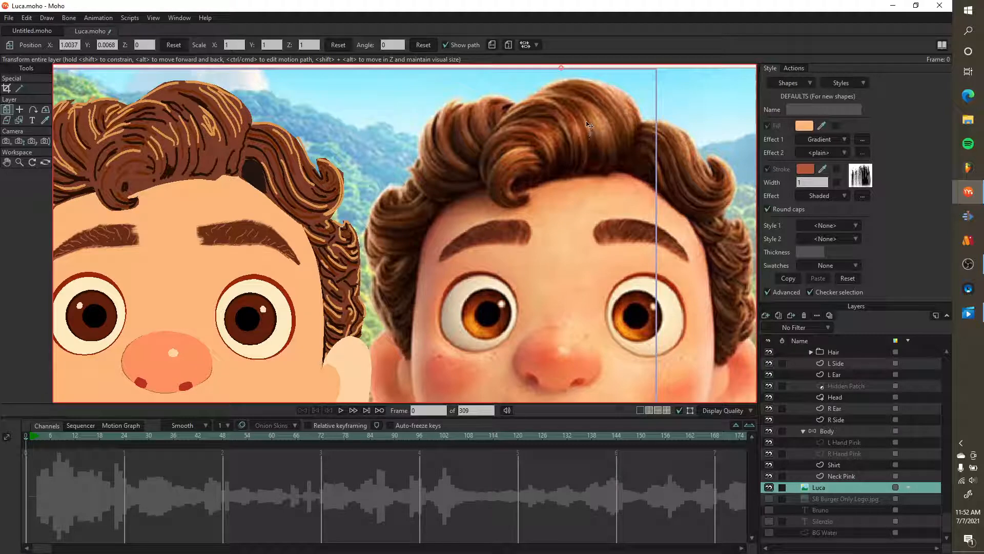
{"action": "scroll", "coordinate": [566, 140], "scroll_direction": "down", "scroll_amount": 2}
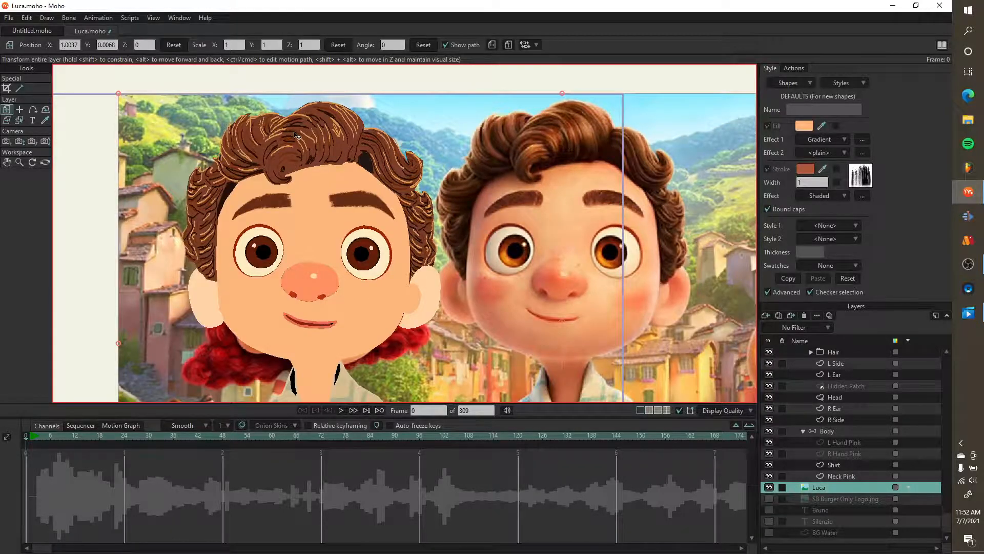
{"action": "scroll", "coordinate": [302, 138], "scroll_direction": "up", "scroll_amount": 6}
{"action": "scroll", "coordinate": [308, 136], "scroll_direction": "down", "scroll_amount": 2}
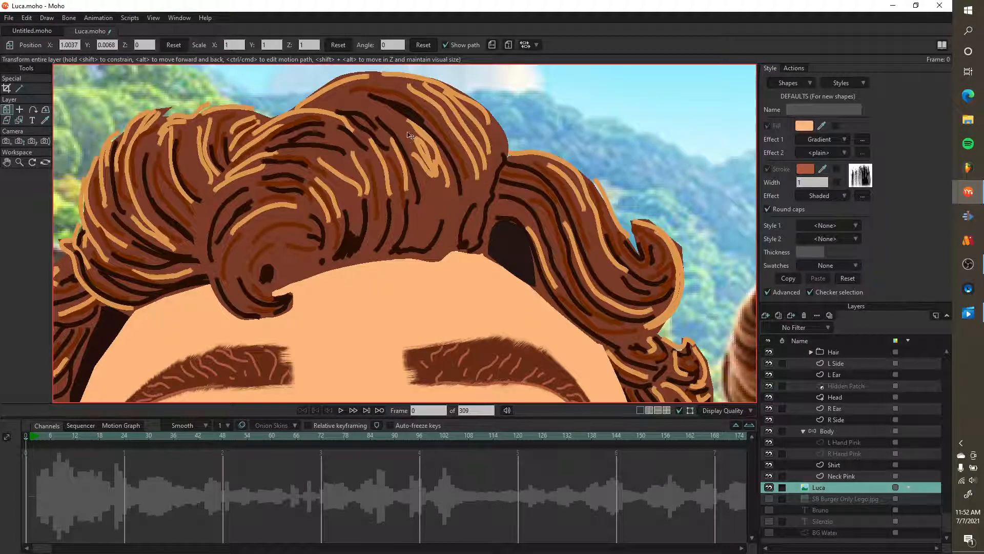
{"action": "scroll", "coordinate": [259, 289], "scroll_direction": "down", "scroll_amount": 1}
{"action": "scroll", "coordinate": [259, 289], "scroll_direction": "down", "scroll_amount": 4}
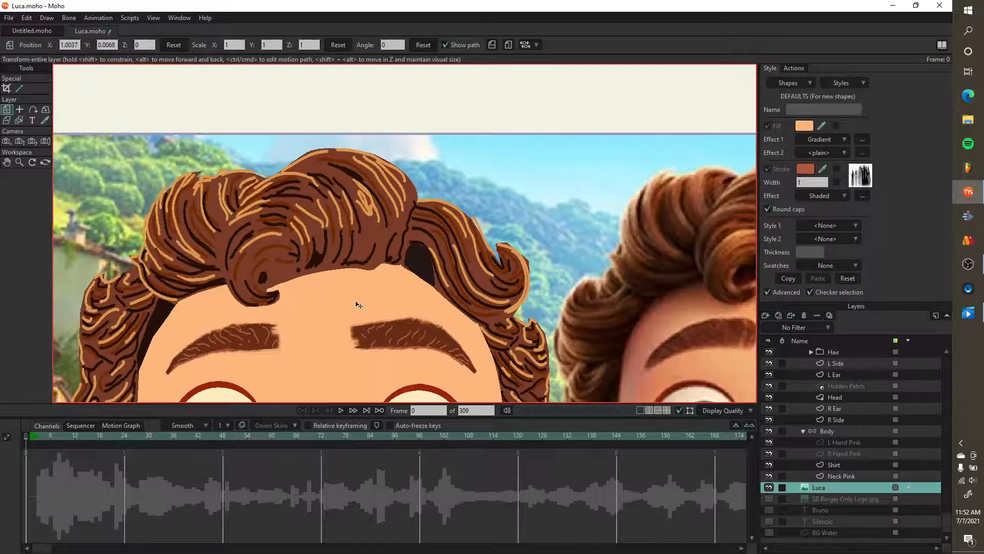
- Render a preview of frame 0 to compare the drawn character with the reference beside it, and close the preview
{"action": "scroll", "coordinate": [311, 287], "scroll_direction": "down", "scroll_amount": 4}
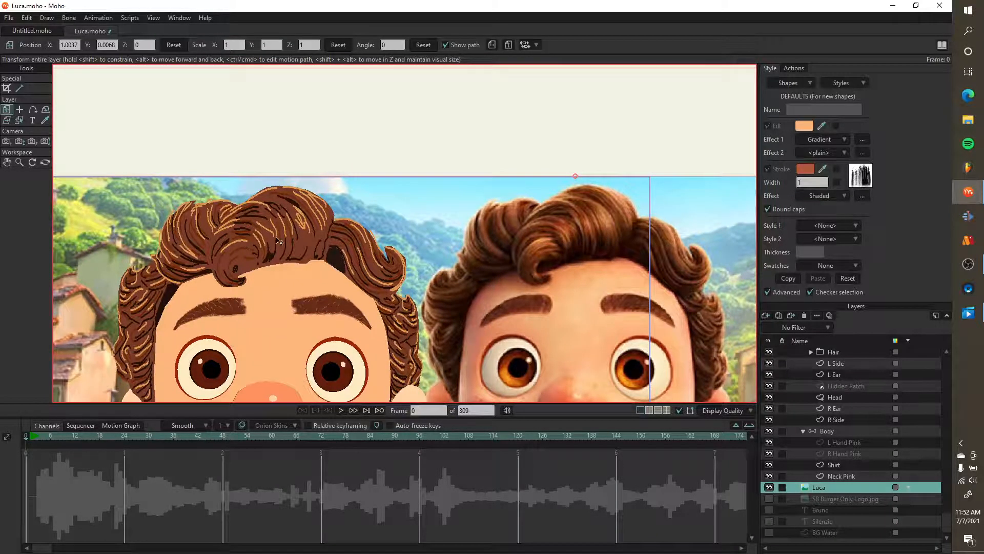
{"action": "scroll", "coordinate": [359, 301], "scroll_direction": "down", "scroll_amount": 3}
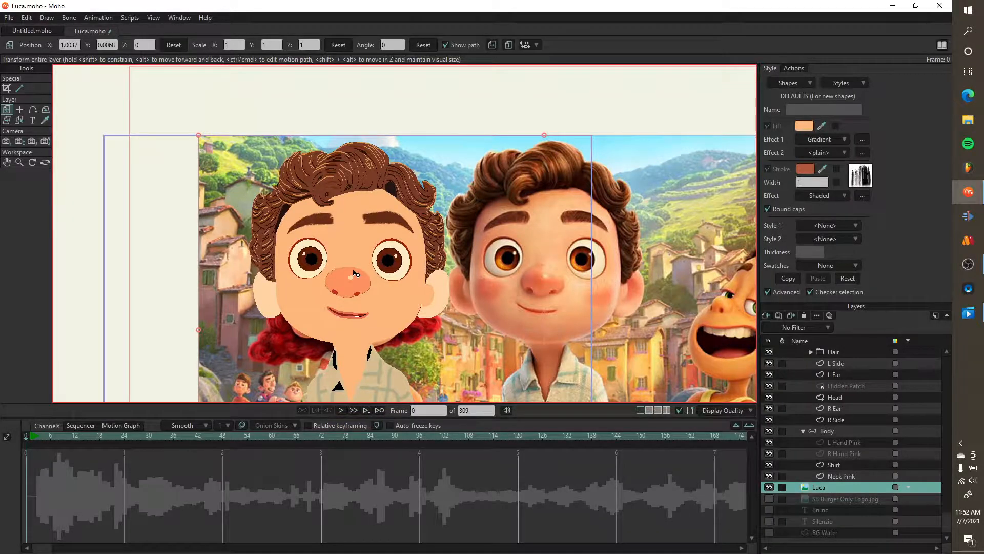
{"action": "key", "text": "ctrl+r"}
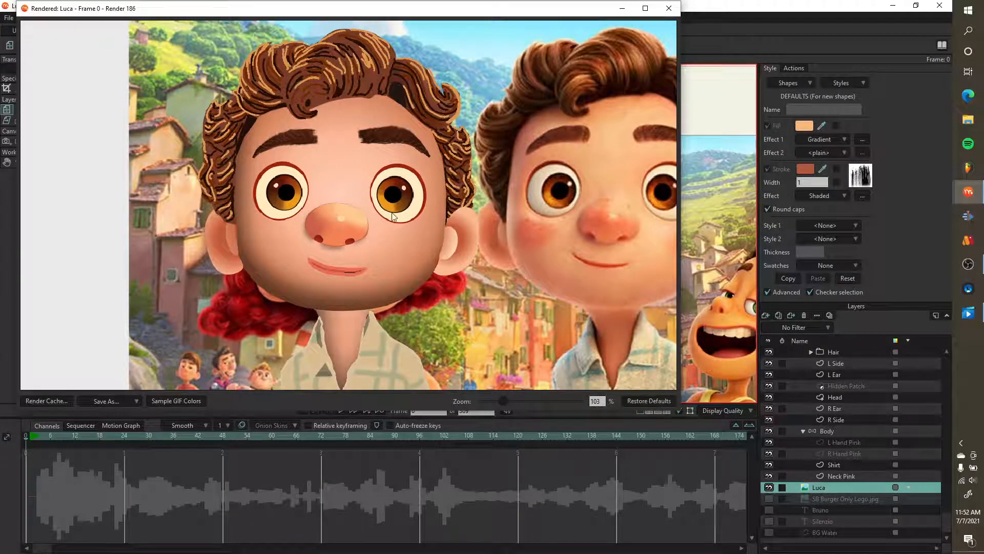
{"action": "left_click", "coordinate": [670, 9]}
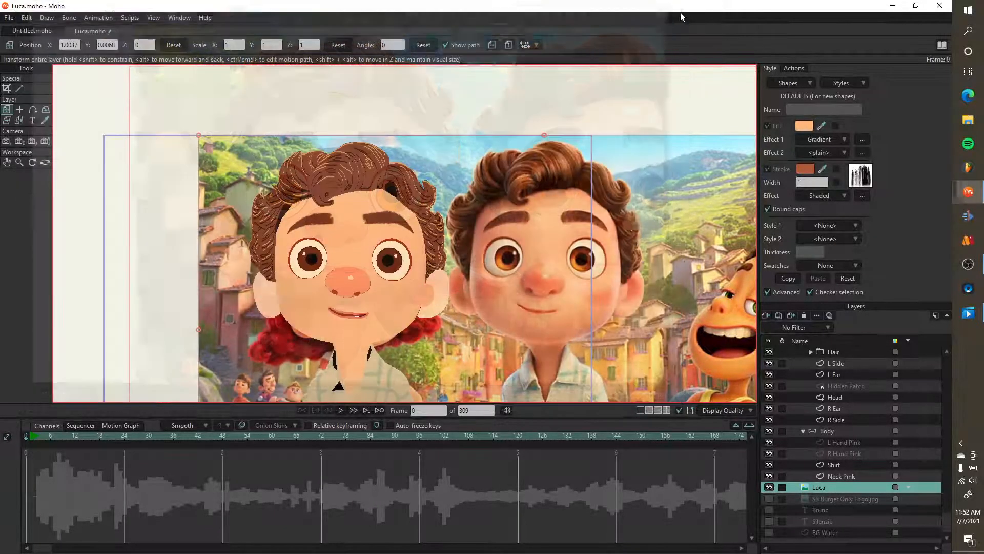
- Expand the Hair group and select its Center layer and the L Side and R Side layers to examine how the hair is divided
{"action": "scroll", "coordinate": [533, 210], "scroll_direction": "up", "scroll_amount": 3}
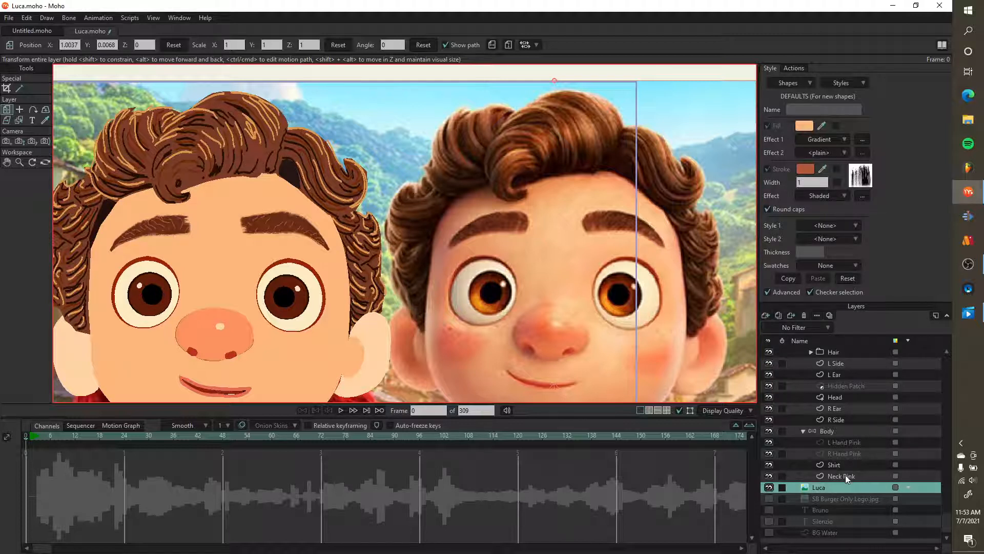
{"action": "scroll", "coordinate": [844, 427], "scroll_direction": "up", "scroll_amount": 3}
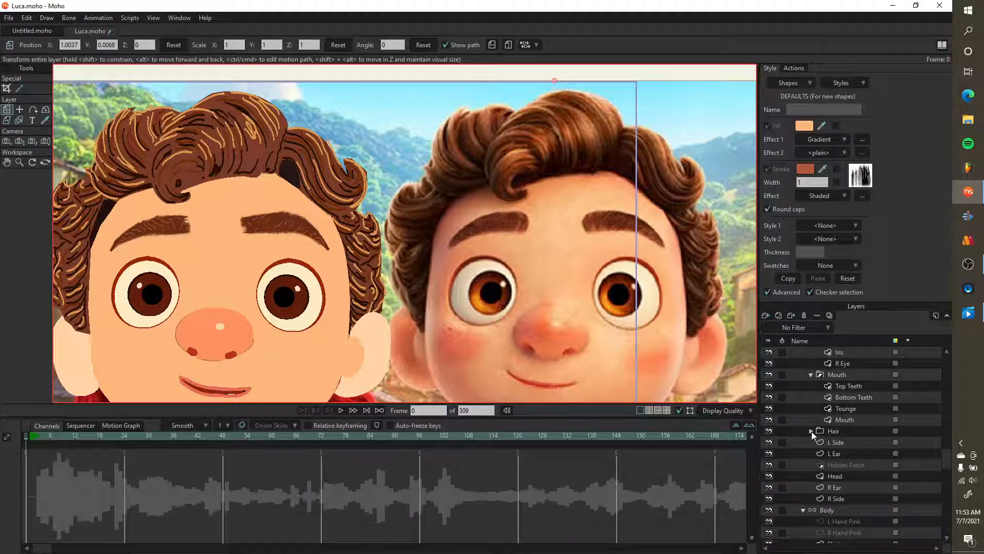
{"action": "left_click", "coordinate": [811, 430]}
{"action": "scroll", "coordinate": [836, 440], "scroll_direction": "down", "scroll_amount": 1}
{"action": "left_click", "coordinate": [848, 423]}
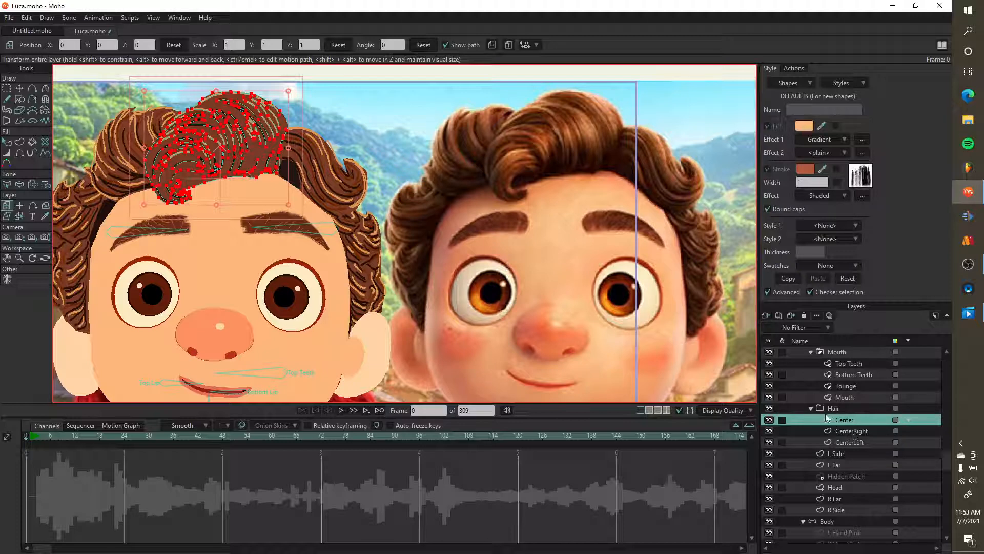
{"action": "left_click", "coordinate": [811, 411]}
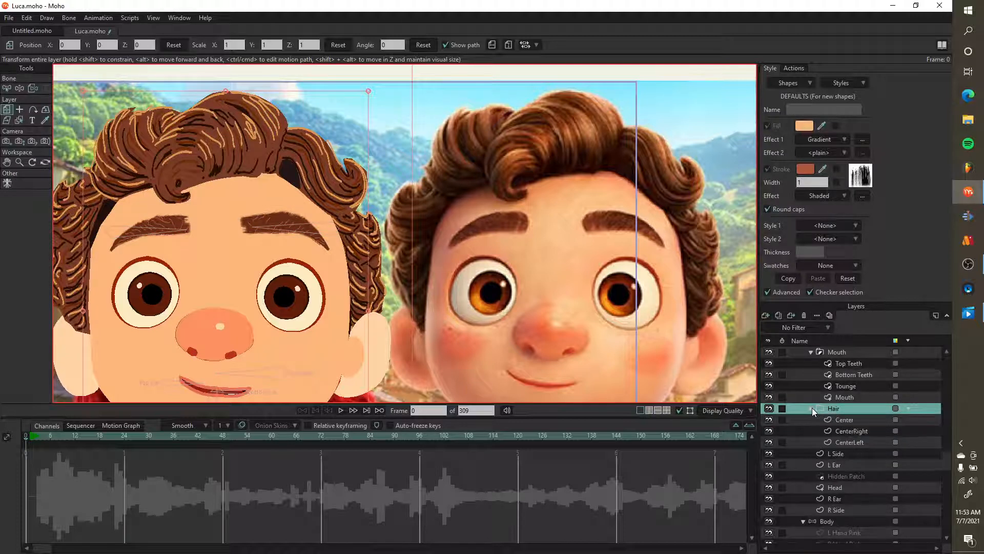
{"action": "left_click", "coordinate": [840, 455]}
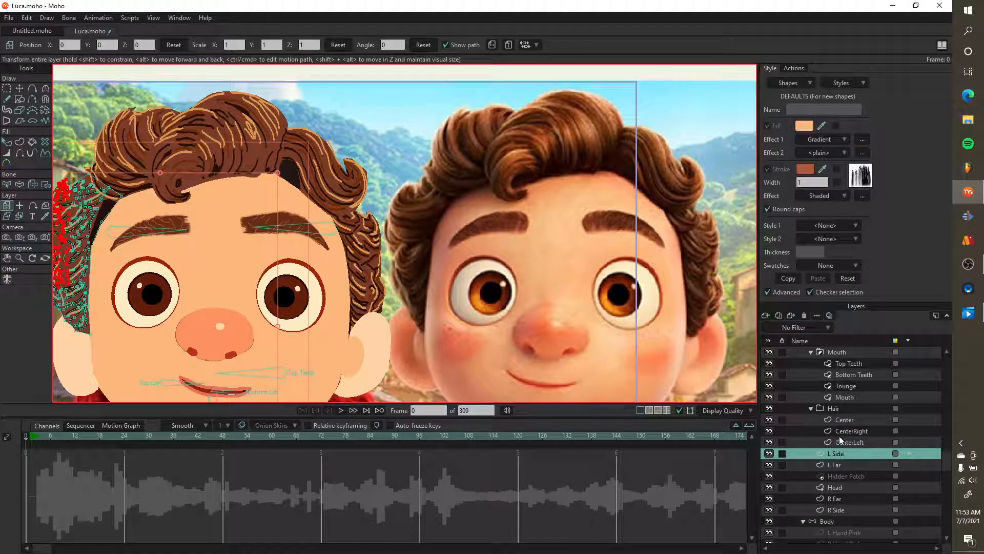
{"action": "left_click", "coordinate": [842, 507]}
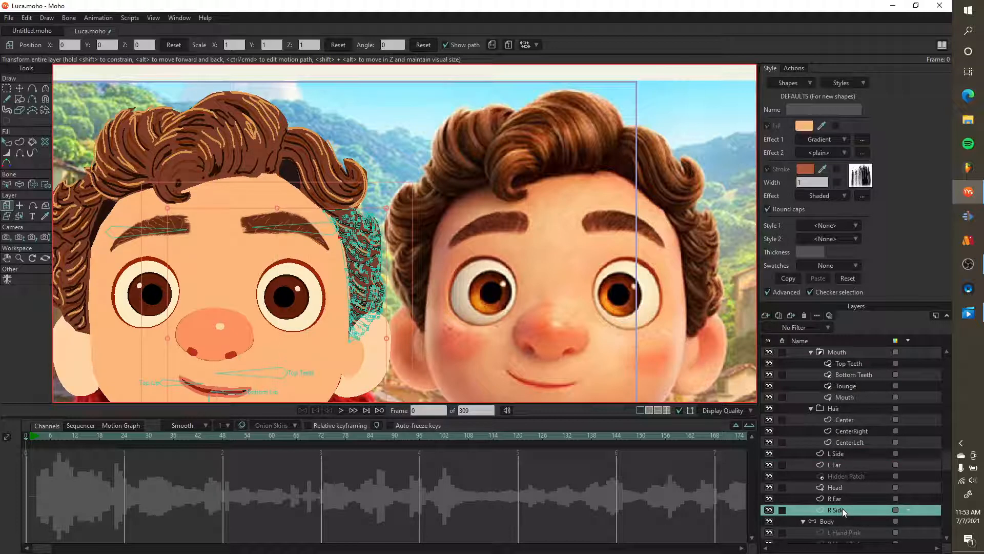
{"action": "left_click_drag", "start_coordinate": [415, 294], "coordinate": [512, 278]}
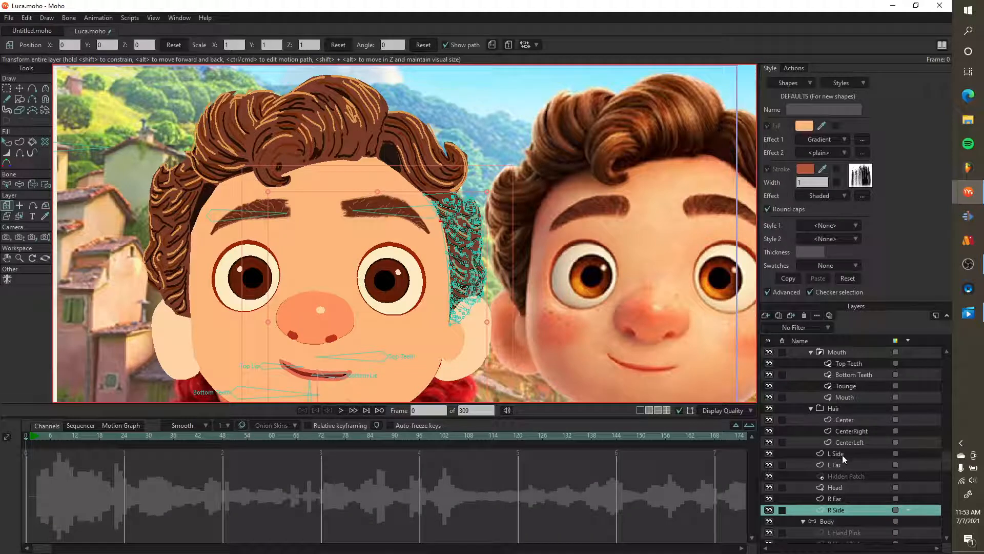
- Select the base hair shape on the Center layer, inspect its fill colour without changing it, and deselect the shape
{"action": "left_click", "coordinate": [846, 420]}
{"action": "left_click_drag", "start_coordinate": [534, 218], "coordinate": [511, 299]}
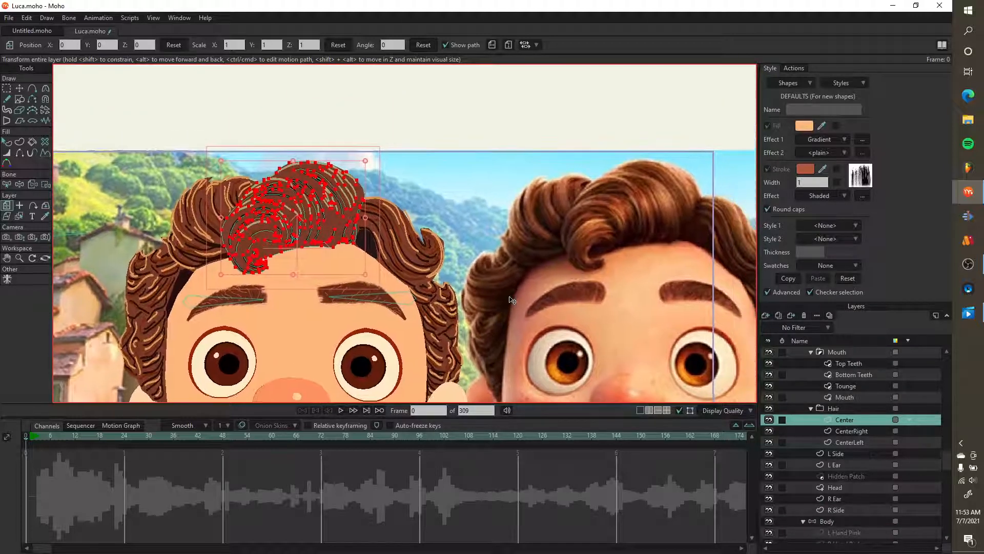
{"action": "scroll", "coordinate": [439, 272], "scroll_direction": "up", "scroll_amount": 2}
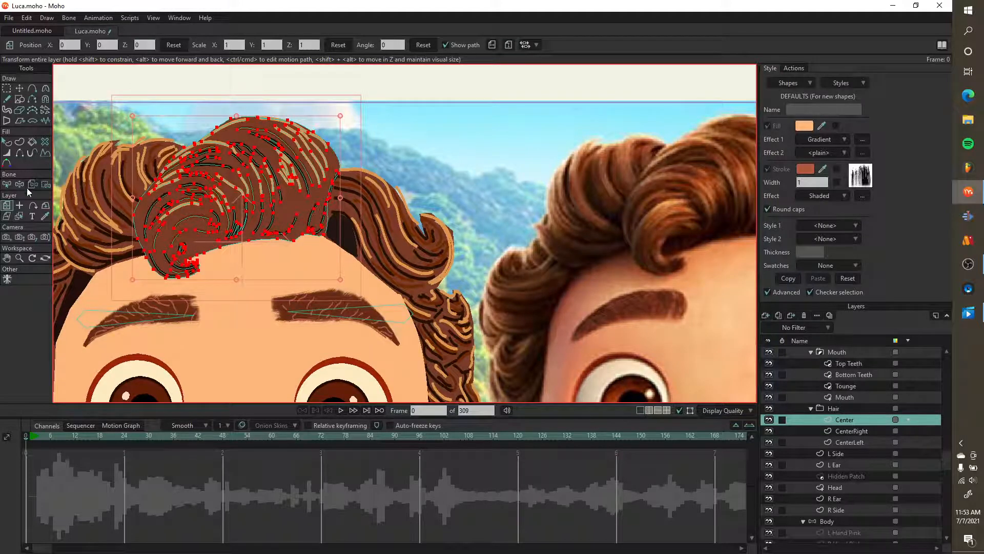
{"action": "left_click", "coordinate": [7, 142]}
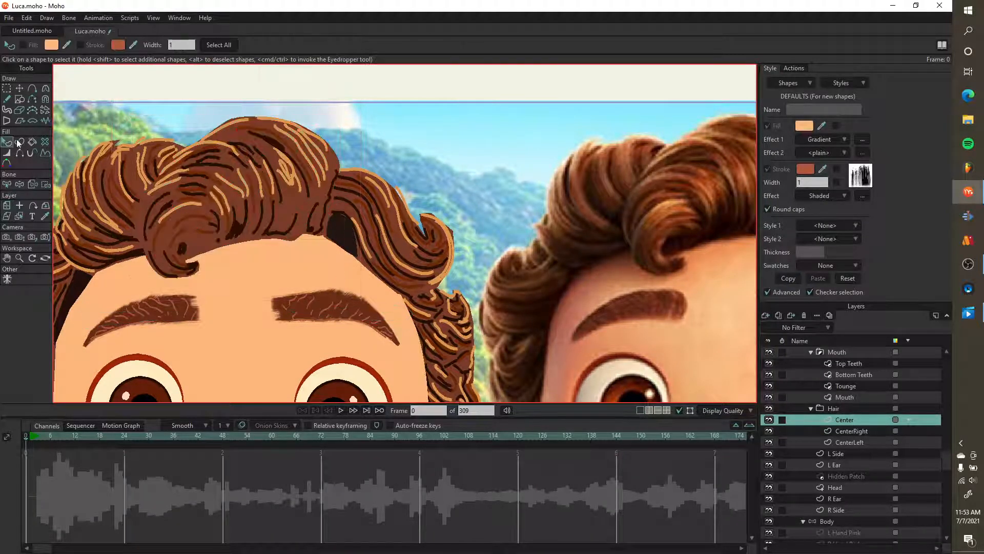
{"action": "left_click", "coordinate": [303, 209]}
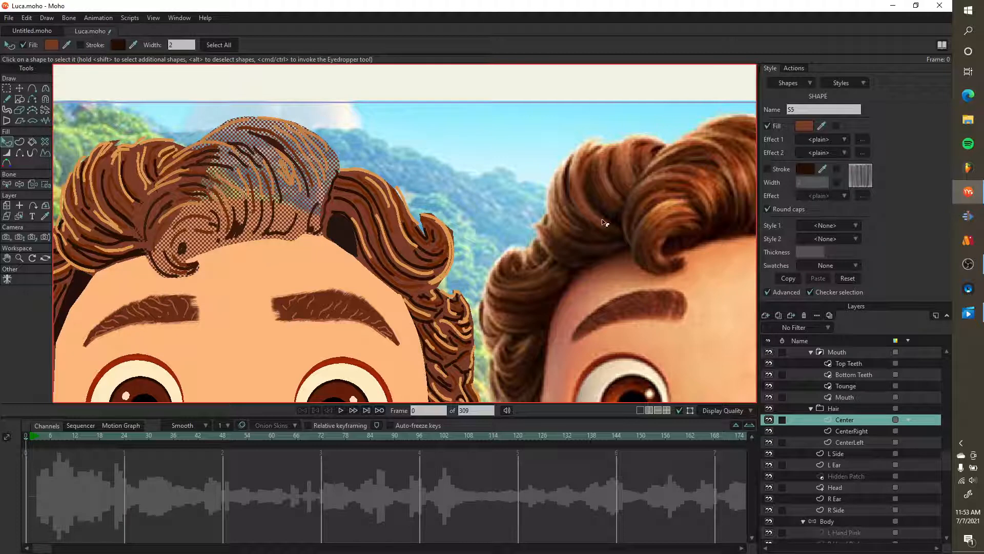
{"action": "left_click", "coordinate": [51, 45]}
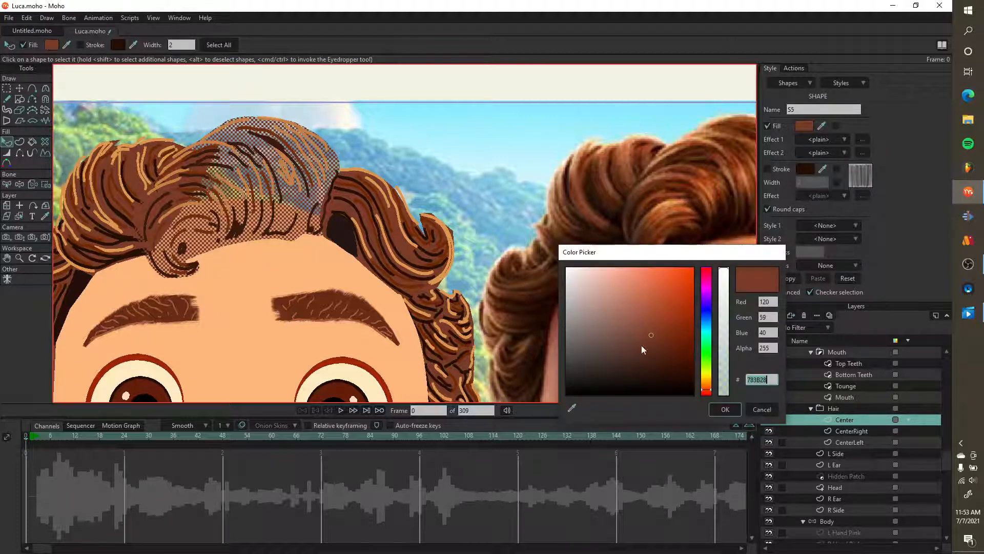
{"action": "left_click", "coordinate": [761, 409]}
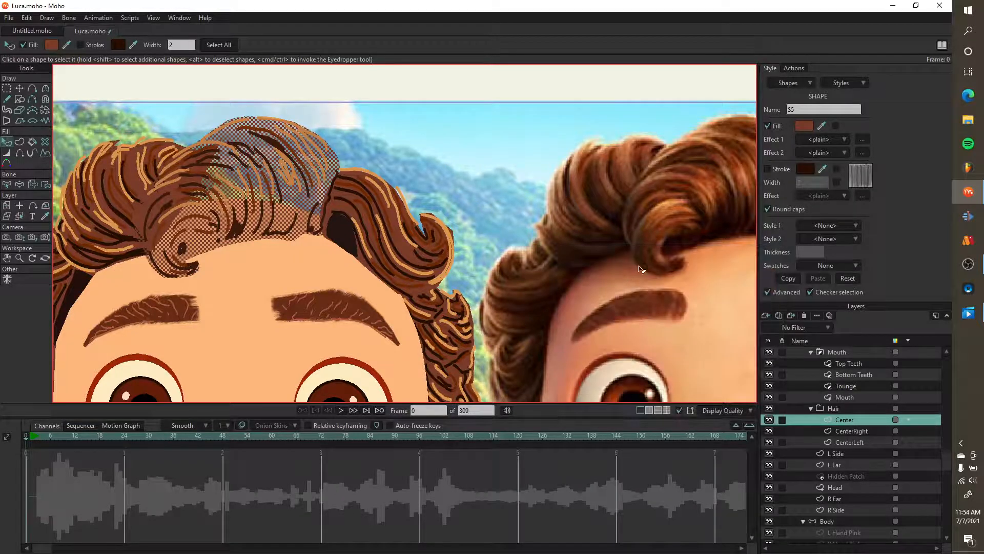
{"action": "scroll", "coordinate": [641, 257], "scroll_direction": "down", "scroll_amount": 2}
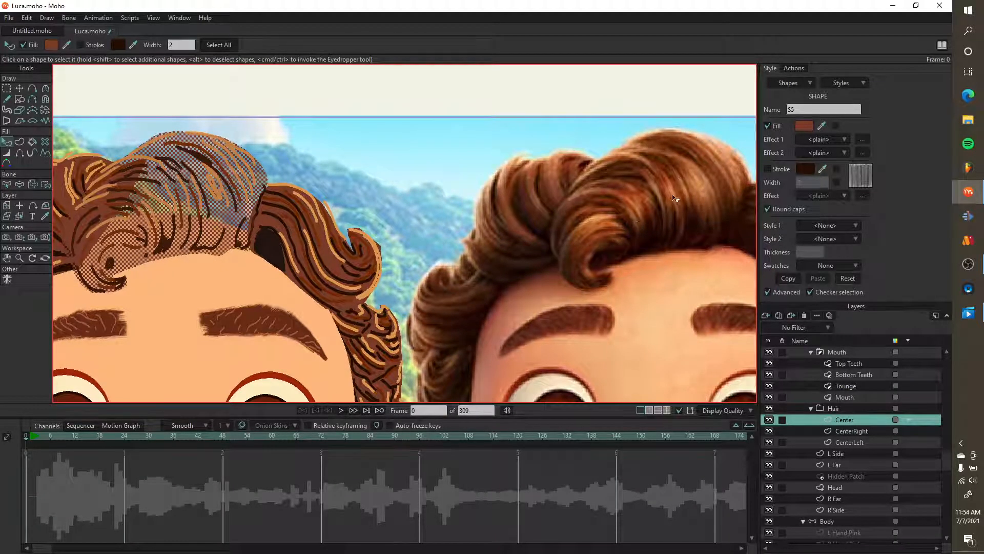
{"action": "left_click", "coordinate": [376, 197]}
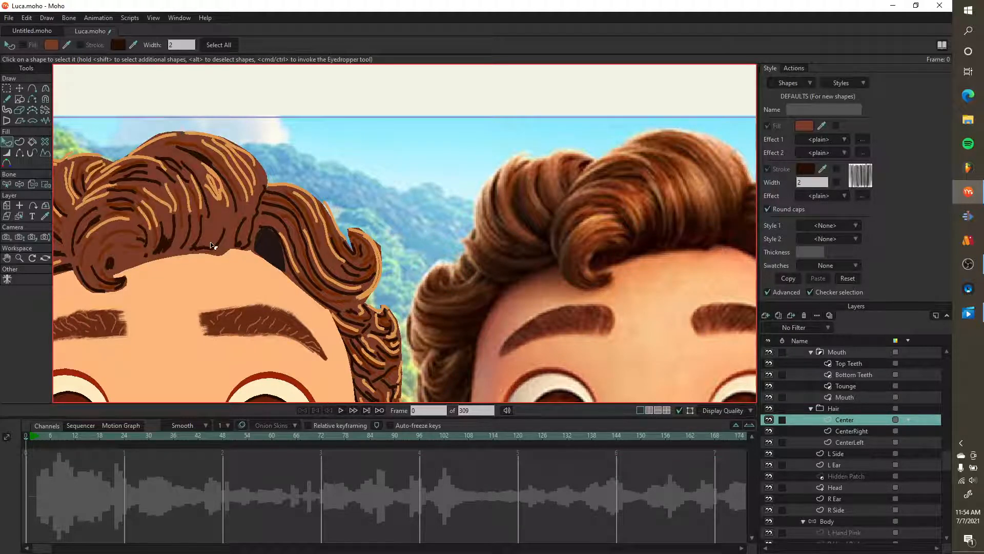
- Compare the dark, mid-brown and light strands of the drawn central hair with the shadows and highlights in the reference hair
{"action": "scroll", "coordinate": [662, 191], "scroll_direction": "up", "scroll_amount": 5}
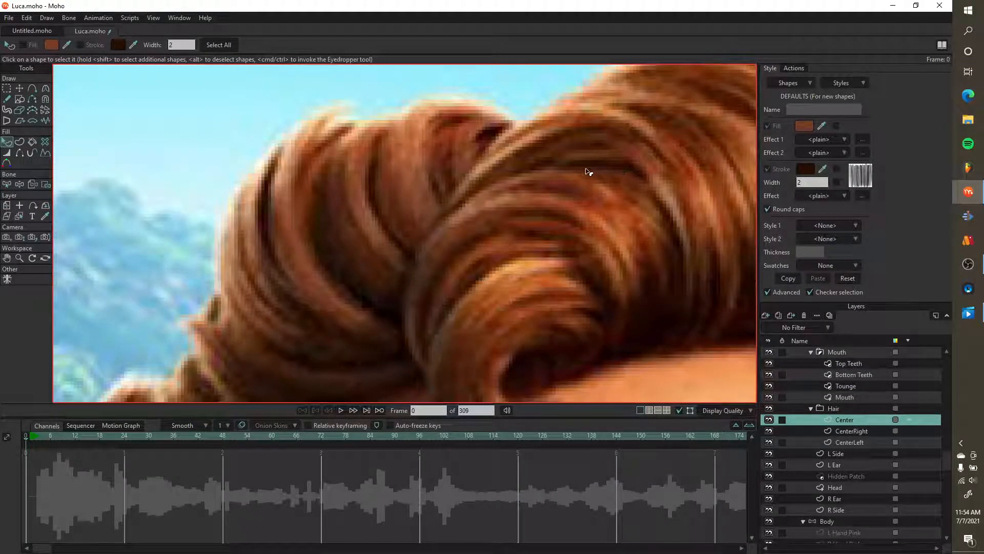
{"action": "scroll", "coordinate": [644, 174], "scroll_direction": "down", "scroll_amount": 5}
{"action": "scroll", "coordinate": [276, 213], "scroll_direction": "up", "scroll_amount": 4}
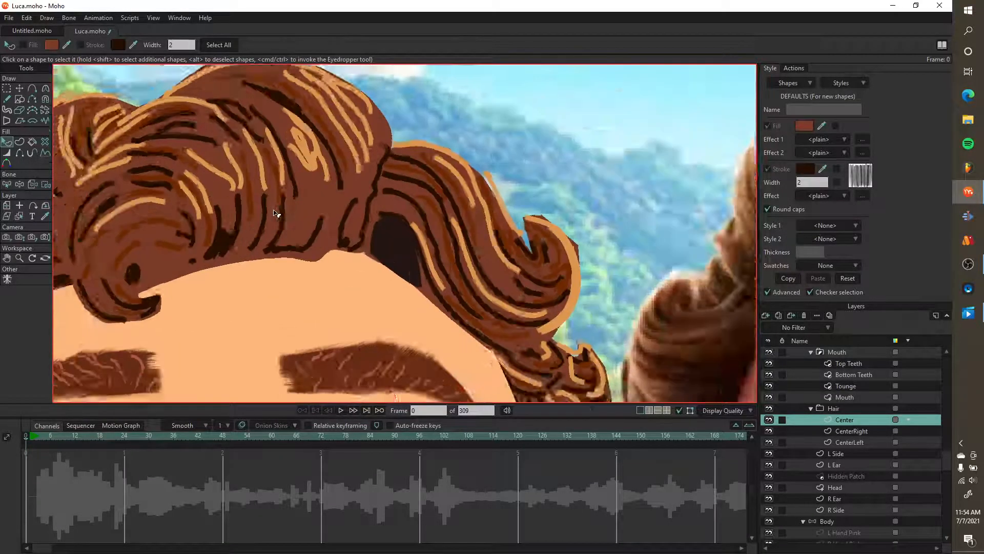
{"action": "scroll", "coordinate": [276, 214], "scroll_direction": "up", "scroll_amount": 3}
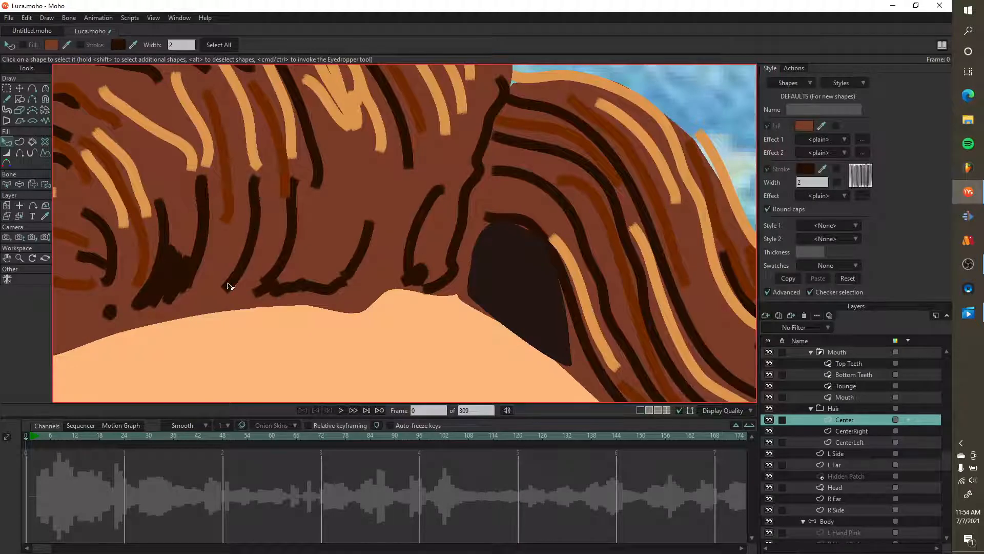
{"action": "scroll", "coordinate": [255, 250], "scroll_direction": "down", "scroll_amount": 1}
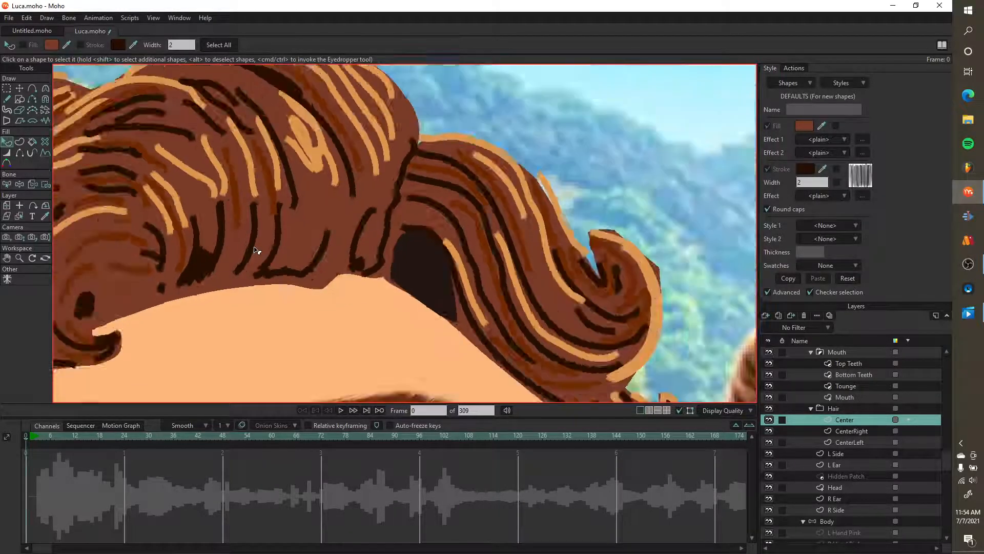
{"action": "scroll", "coordinate": [255, 250], "scroll_direction": "down", "scroll_amount": 2}
{"action": "scroll", "coordinate": [666, 216], "scroll_direction": "up", "scroll_amount": 2}
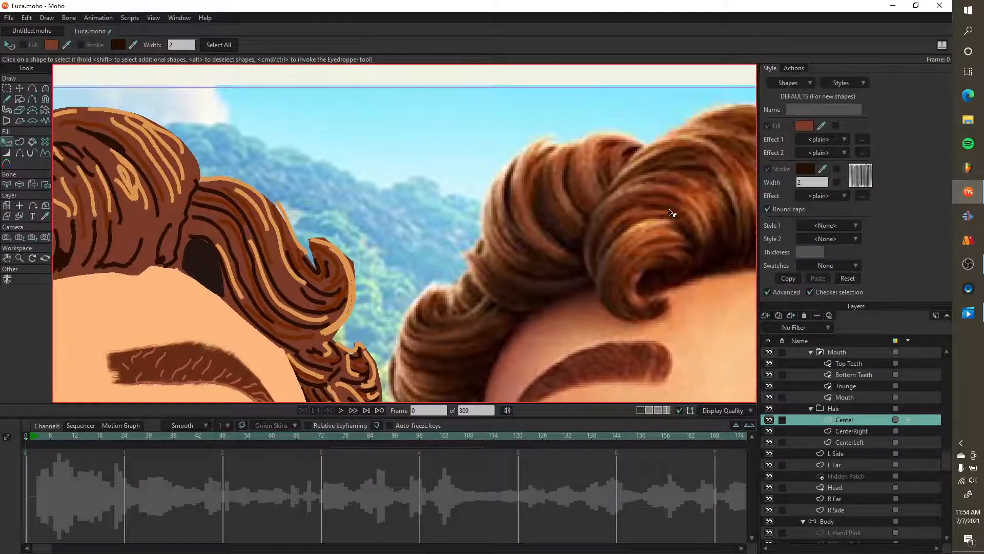
{"action": "scroll", "coordinate": [672, 212], "scroll_direction": "up", "scroll_amount": 2}
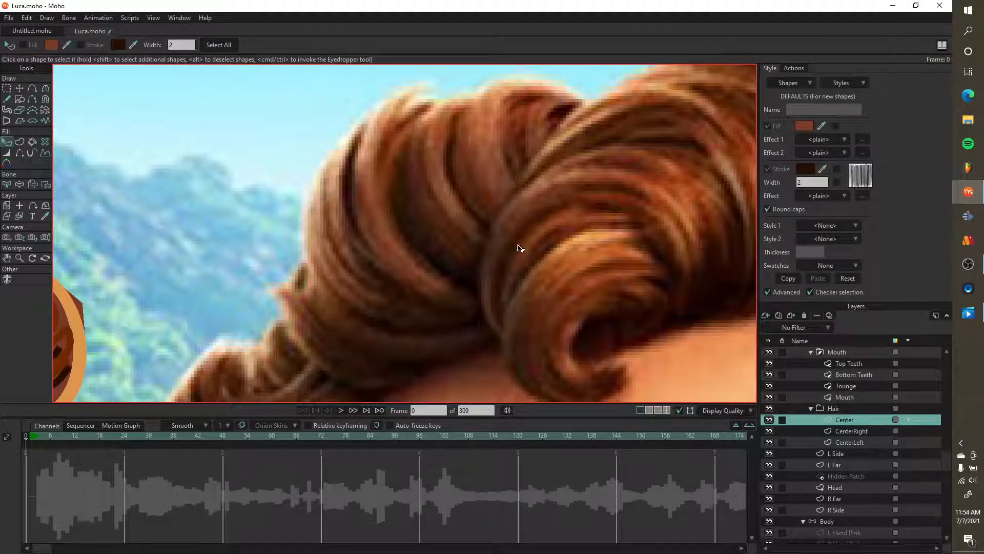
{"action": "scroll", "coordinate": [563, 208], "scroll_direction": "down", "scroll_amount": 2}
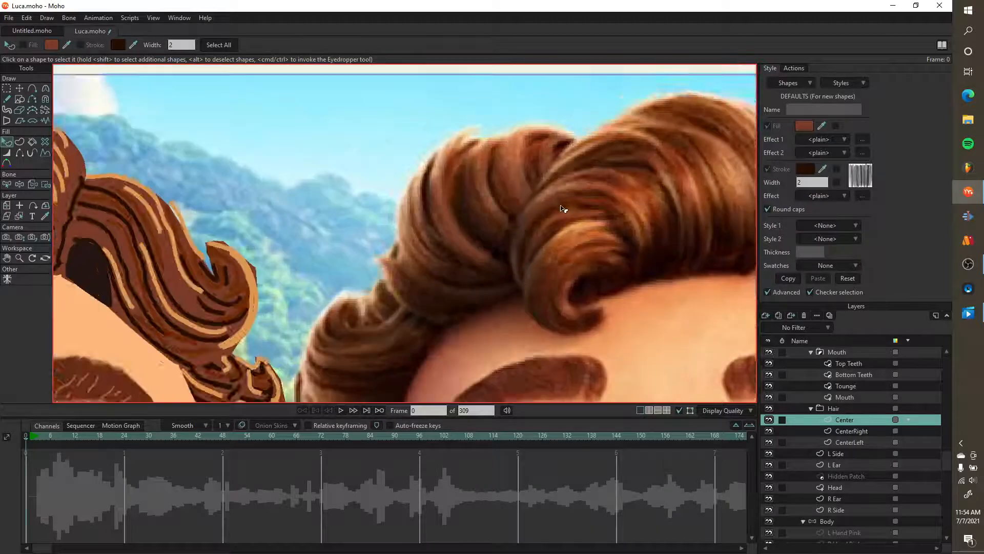
{"action": "scroll", "coordinate": [589, 221], "scroll_direction": "down", "scroll_amount": 2}
{"action": "scroll", "coordinate": [195, 206], "scroll_direction": "up", "scroll_amount": 4}
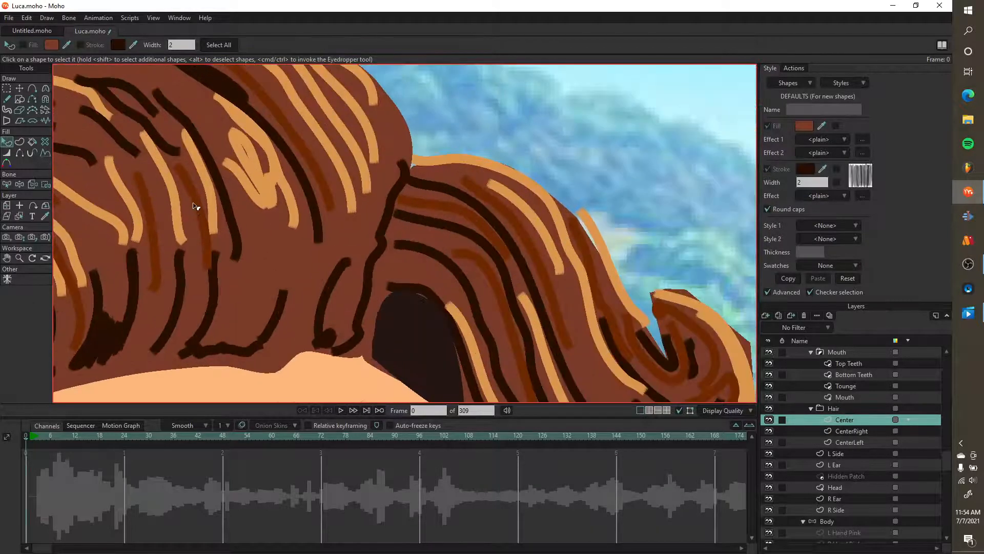
{"action": "scroll", "coordinate": [607, 203], "scroll_direction": "down", "scroll_amount": 3}
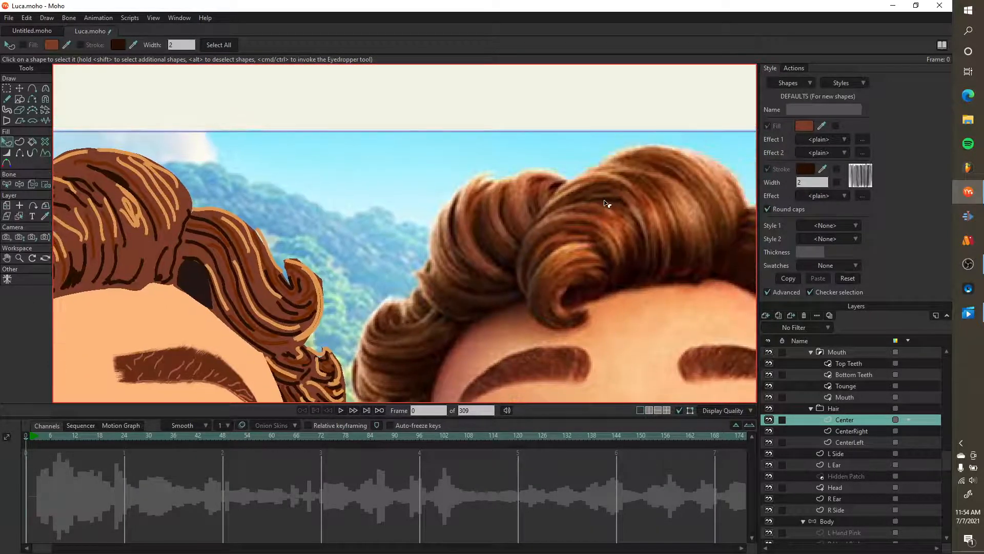
- Sample a reddish-brown strand and a light orange highlight from the reference hair as the default fill colour with the Eyedropper
{"action": "left_click", "coordinate": [618, 199], "text": "ctrl"}
{"action": "left_click_drag", "start_coordinate": [618, 199], "coordinate": [588, 223]}
{"action": "scroll", "coordinate": [573, 250], "scroll_direction": "up", "scroll_amount": 5}
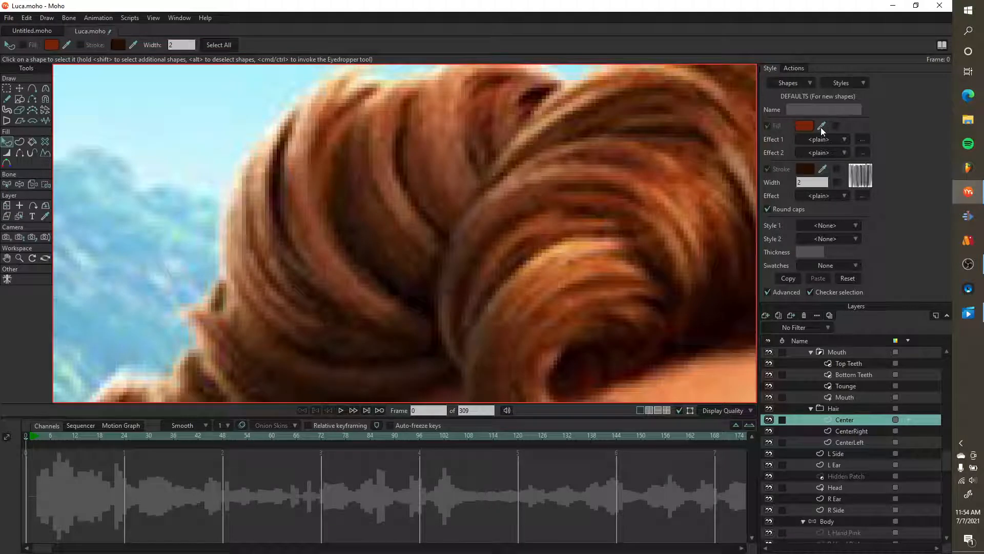
{"action": "left_click_drag", "start_coordinate": [610, 205], "coordinate": [566, 245]}
{"action": "scroll", "coordinate": [562, 249], "scroll_direction": "down", "scroll_amount": 5}
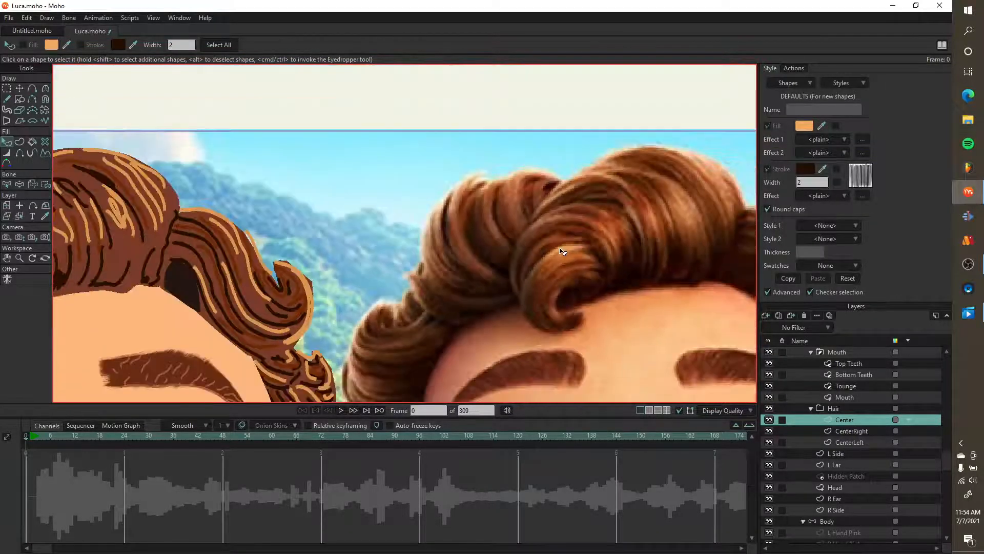
{"action": "left_click_drag", "start_coordinate": [490, 253], "coordinate": [681, 249]}
{"action": "scroll", "coordinate": [256, 180], "scroll_direction": "up", "scroll_amount": 2}
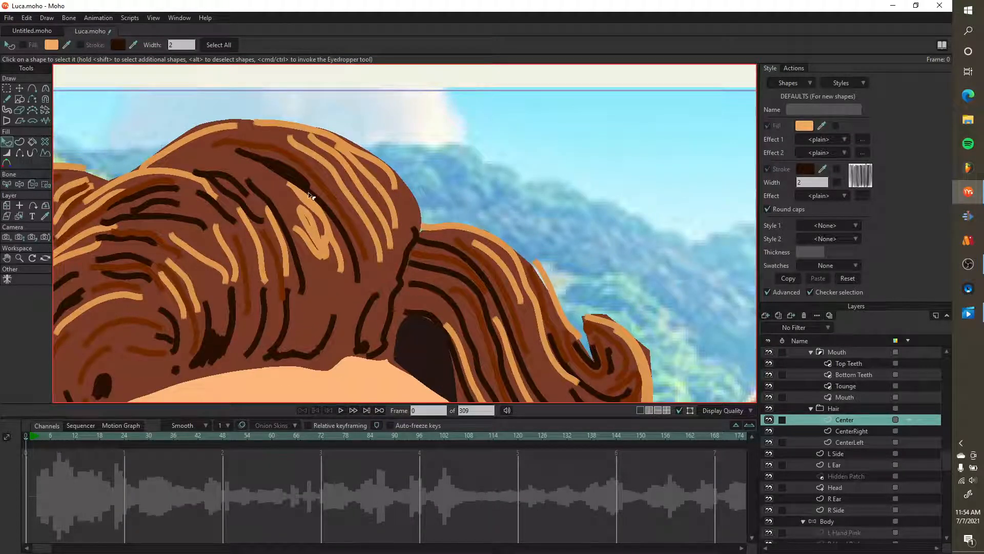
- Hide the CenterRight and CenterLeft hair layers and render a preview of frame 0 without them
{"action": "scroll", "coordinate": [423, 202], "scroll_direction": "down", "scroll_amount": 3}
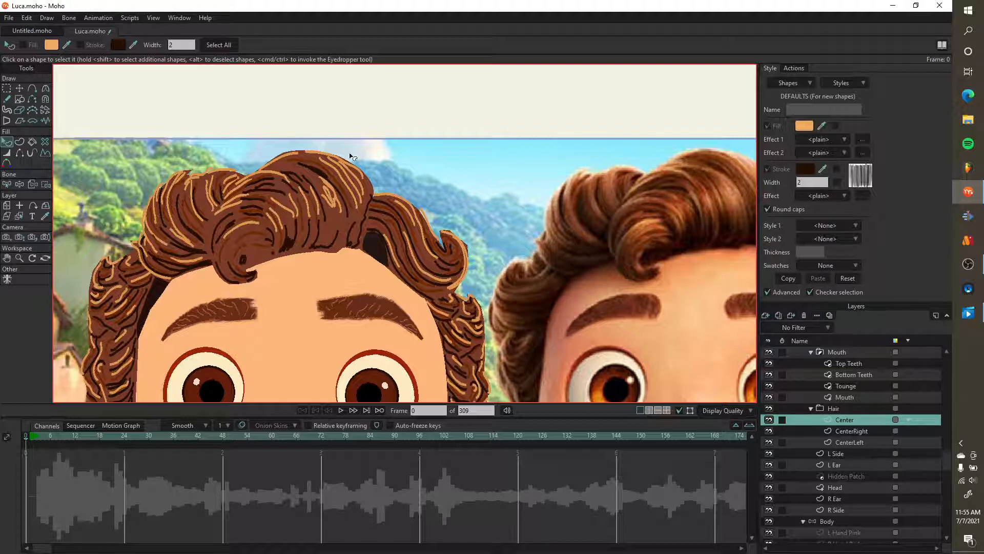
{"action": "left_click", "coordinate": [769, 431]}
{"action": "left_click", "coordinate": [769, 442]}
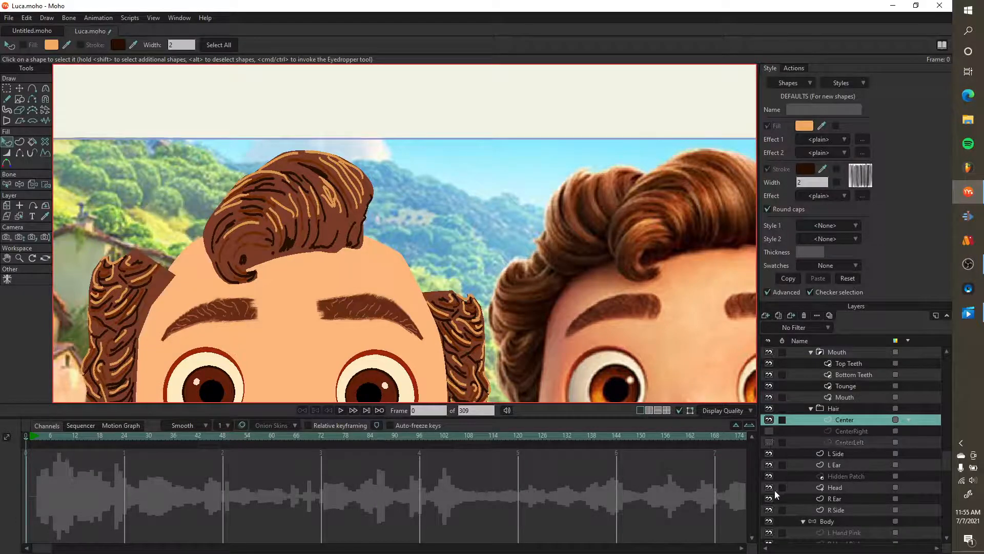
{"action": "scroll", "coordinate": [367, 262], "scroll_direction": "down", "scroll_amount": 4}
{"action": "scroll", "coordinate": [367, 263], "scroll_direction": "up", "scroll_amount": 3}
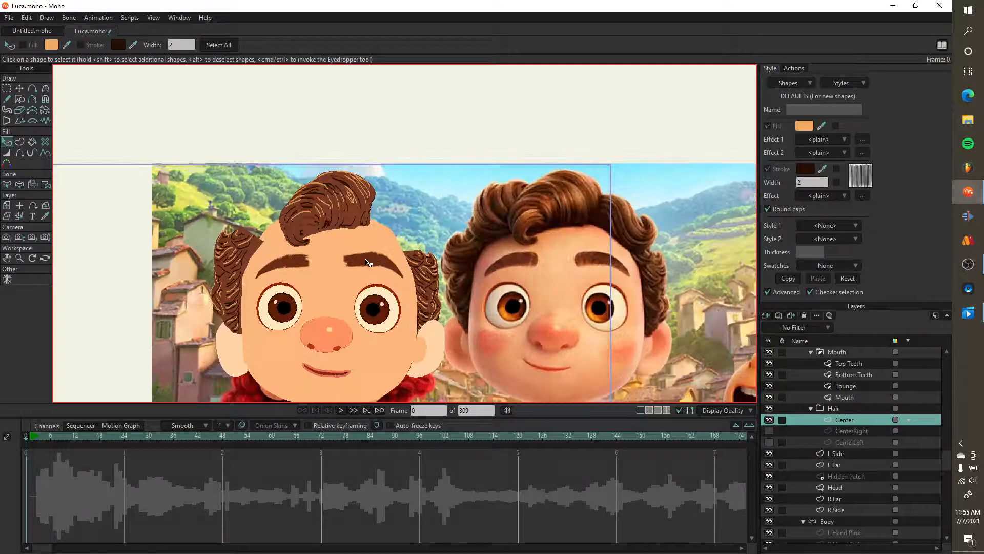
{"action": "key", "text": "ctrl+r"}
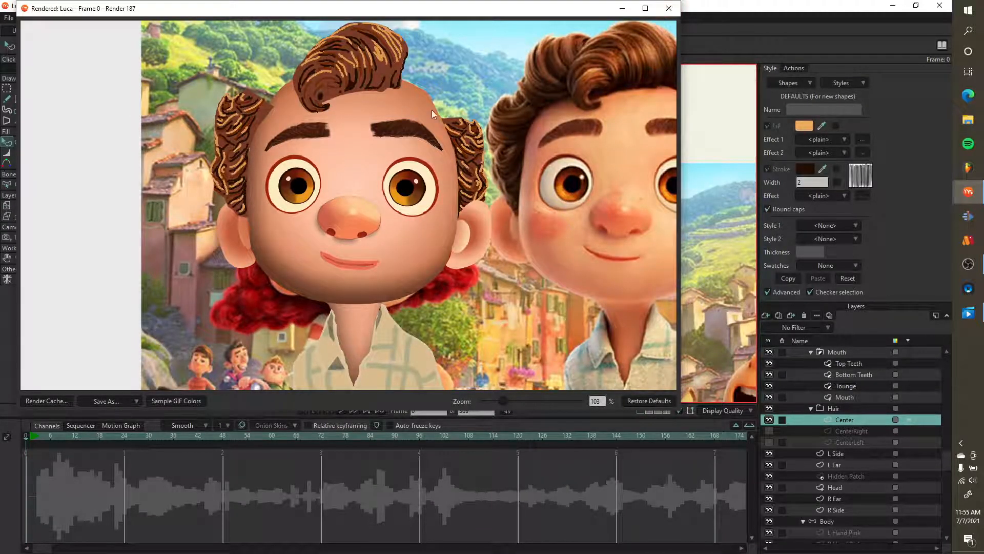
- Close the render preview and hide the R Side and L Side hair layers so only the central hair shows
{"action": "left_click", "coordinate": [668, 8]}
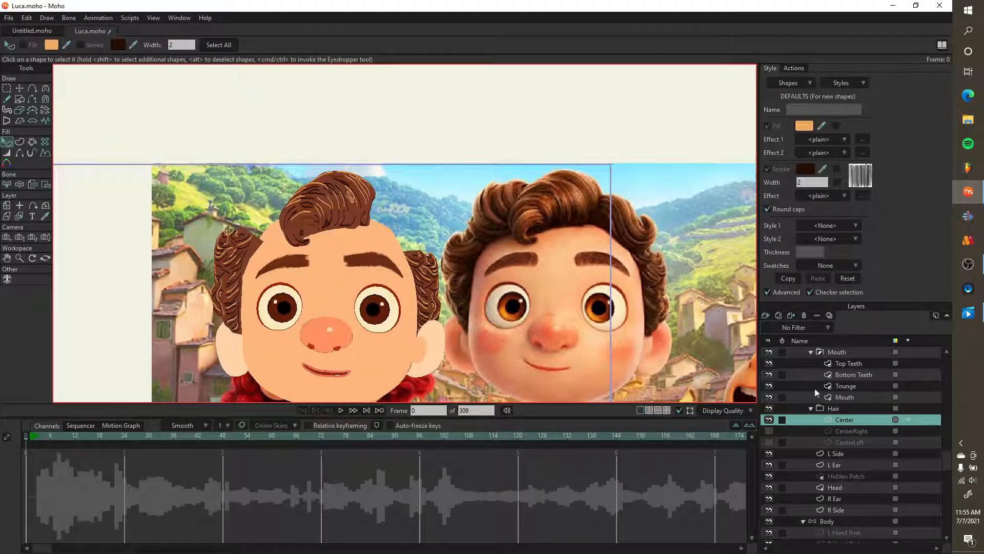
{"action": "left_click", "coordinate": [769, 510]}
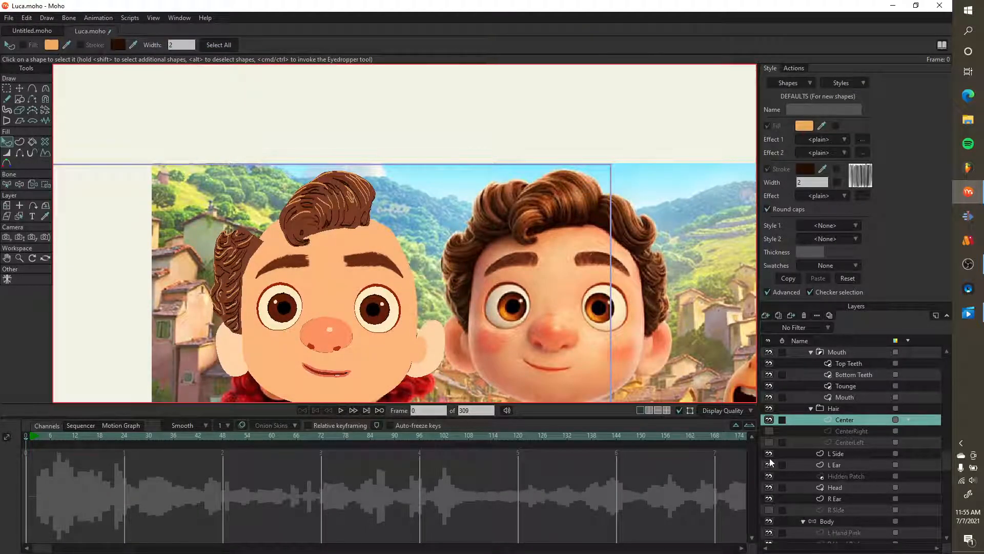
{"action": "left_click", "coordinate": [769, 455]}
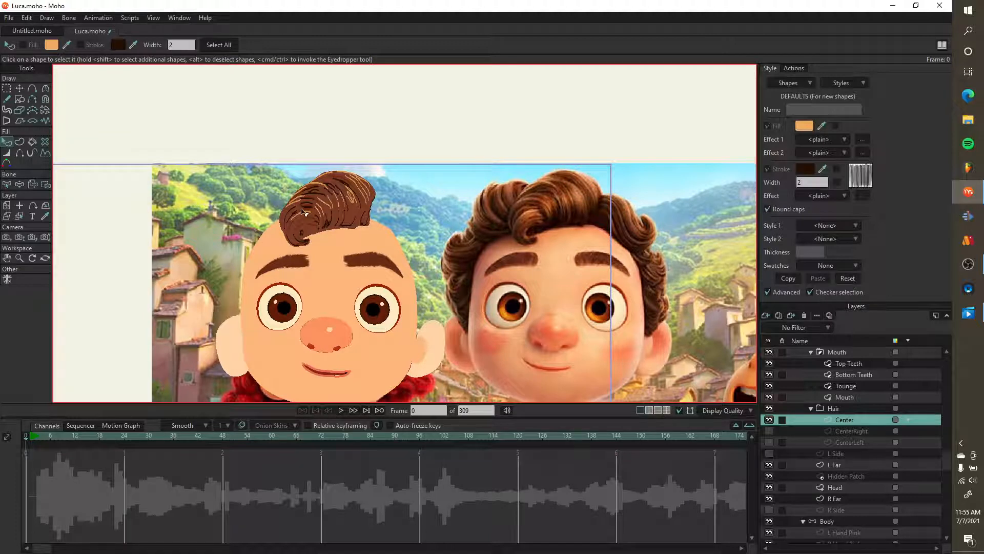
{"action": "scroll", "coordinate": [354, 199], "scroll_direction": "up", "scroll_amount": 2}
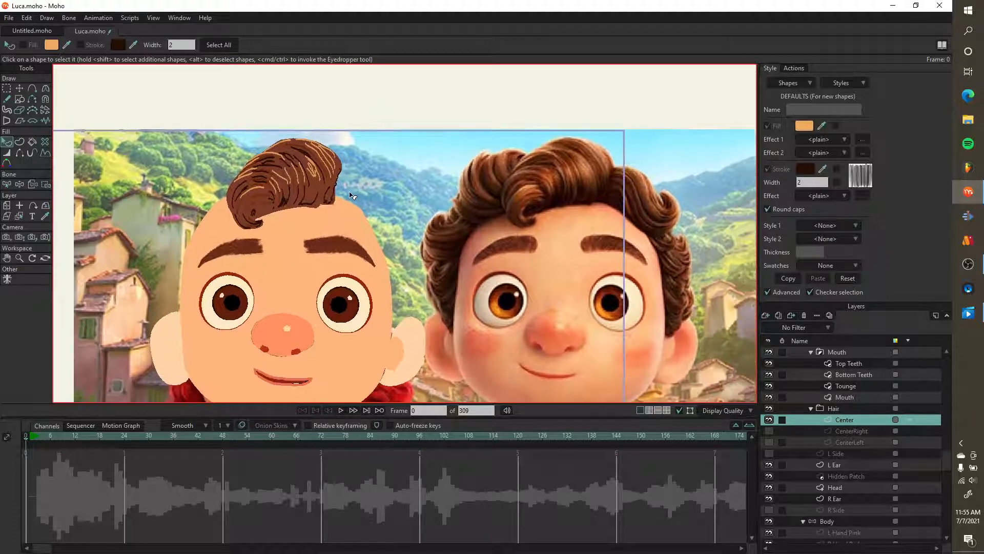
{"action": "scroll", "coordinate": [296, 149], "scroll_direction": "up", "scroll_amount": 3}
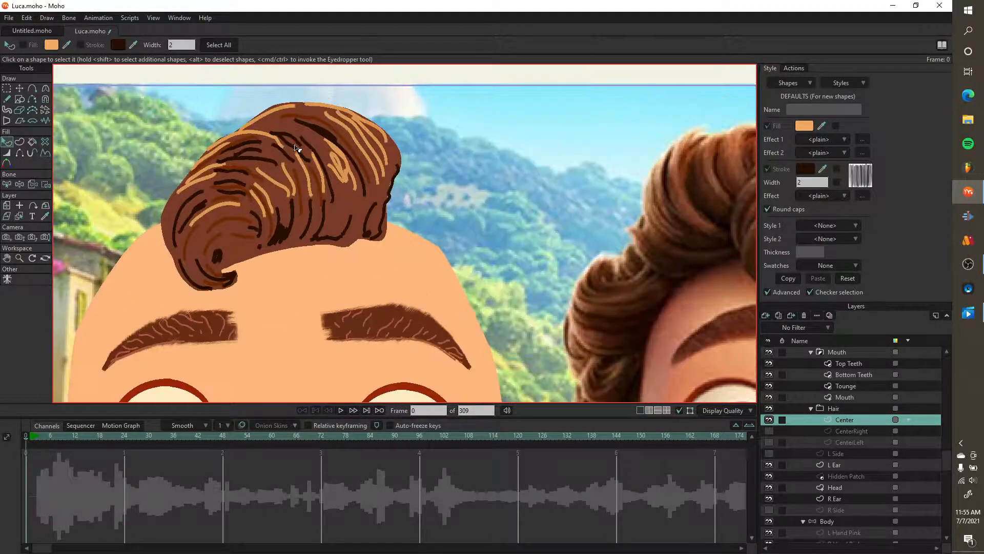
{"action": "scroll", "coordinate": [440, 206], "scroll_direction": "down", "scroll_amount": 3}
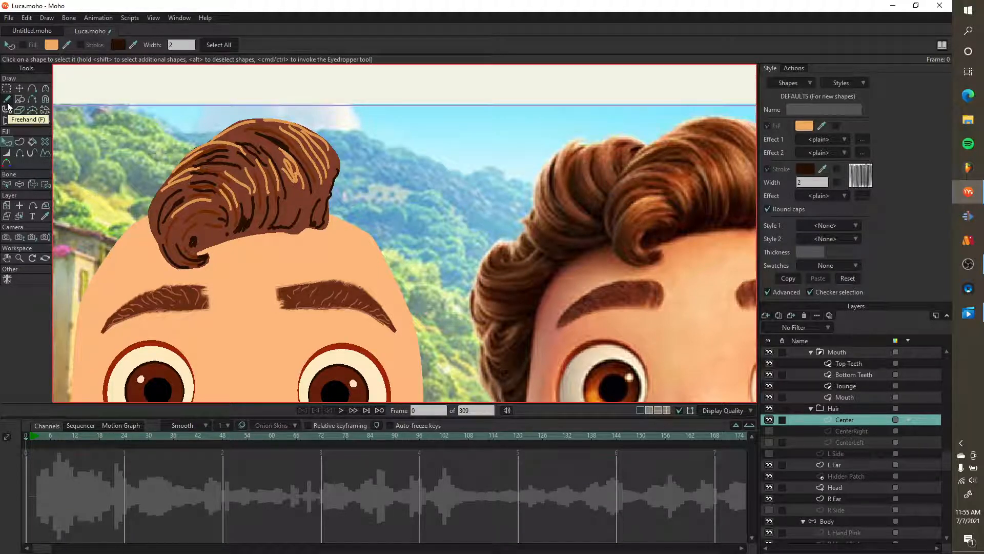
- Inspect the points of the strands on the Center hair layer and activate the Freehand tool
{"action": "left_click", "coordinate": [27, 90]}
{"action": "scroll", "coordinate": [188, 239], "scroll_direction": "up", "scroll_amount": 3}
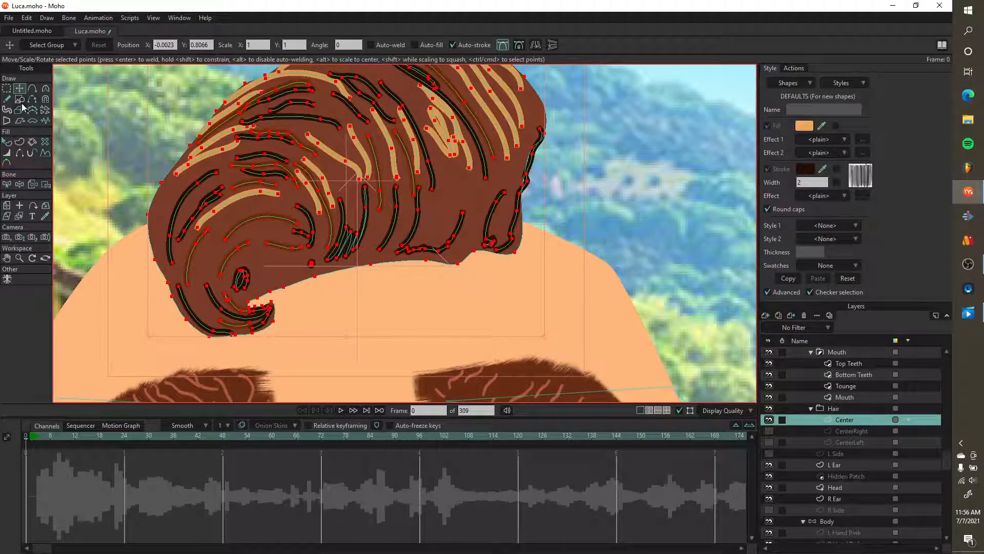
{"action": "left_click", "coordinate": [7, 109]}
{"action": "left_click", "coordinate": [7, 98]}
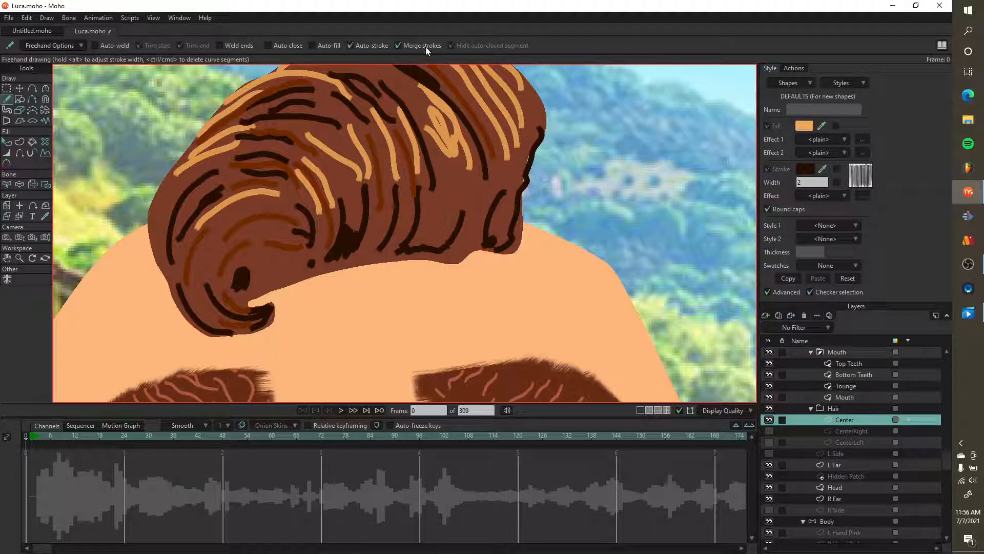
{"action": "scroll", "coordinate": [380, 149], "scroll_direction": "down", "scroll_amount": 3}
{"action": "scroll", "coordinate": [369, 155], "scroll_direction": "up", "scroll_amount": 3}
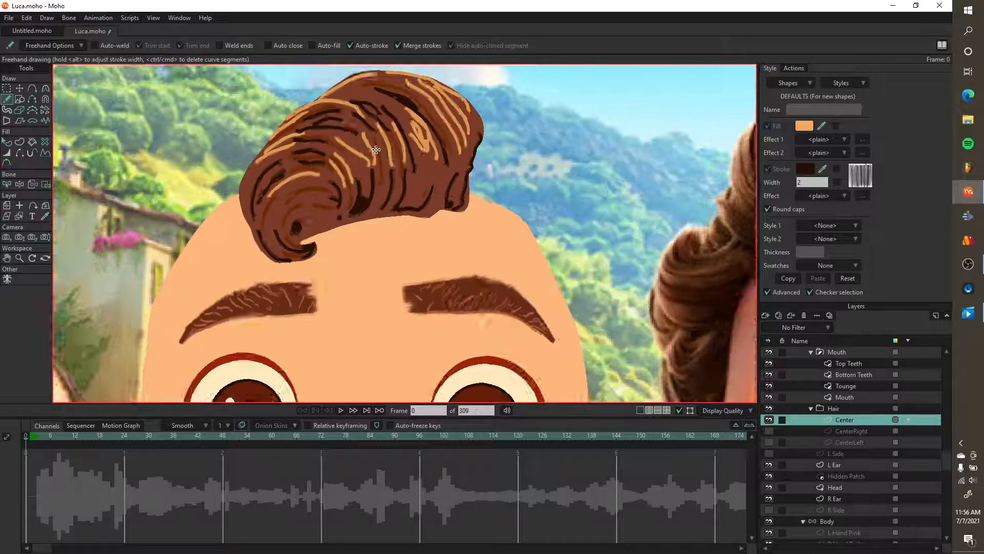
{"action": "left_click_drag", "start_coordinate": [369, 156], "coordinate": [362, 176]}
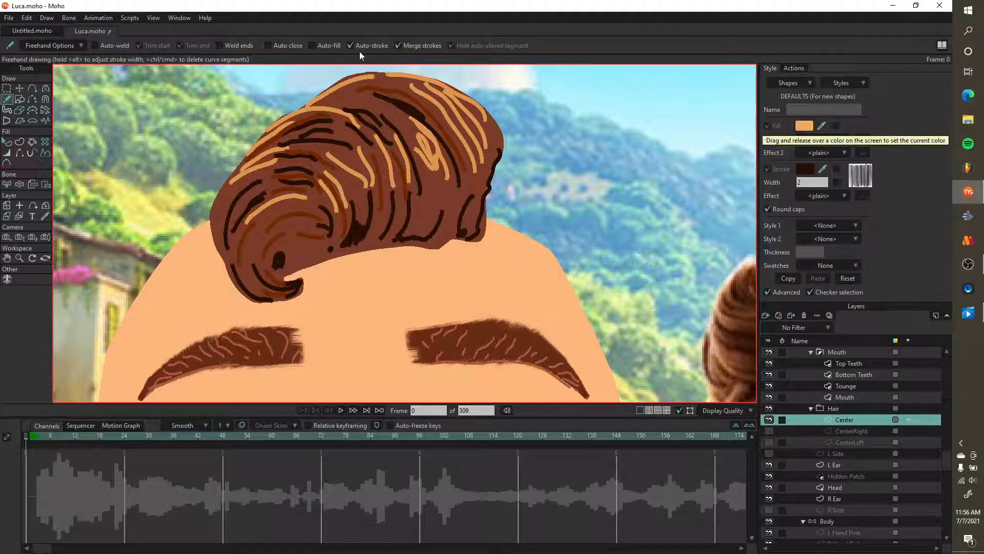
- Copy the default fill's hex code F0AA64 and set it as the default stroke colour
{"action": "left_click", "coordinate": [803, 126]}
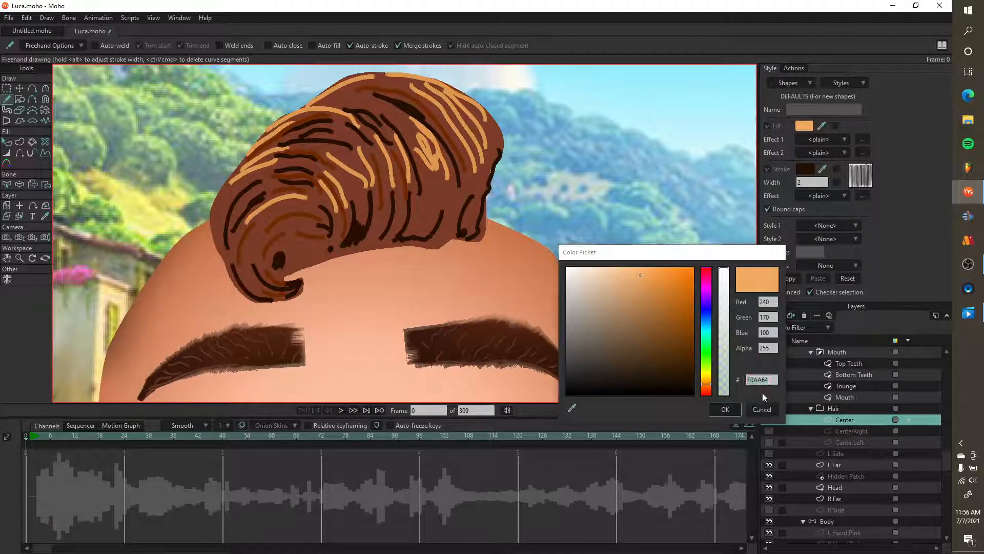
{"action": "key", "text": "Return"}
{"action": "left_click", "coordinate": [804, 169]}
{"action": "type", "text": "F0AA64"}
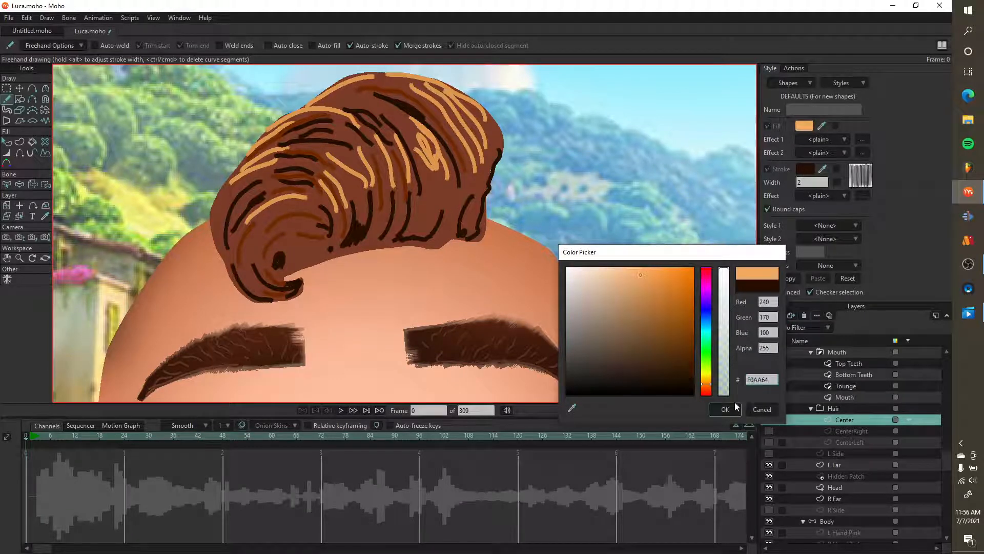
{"action": "left_click", "coordinate": [728, 408]}
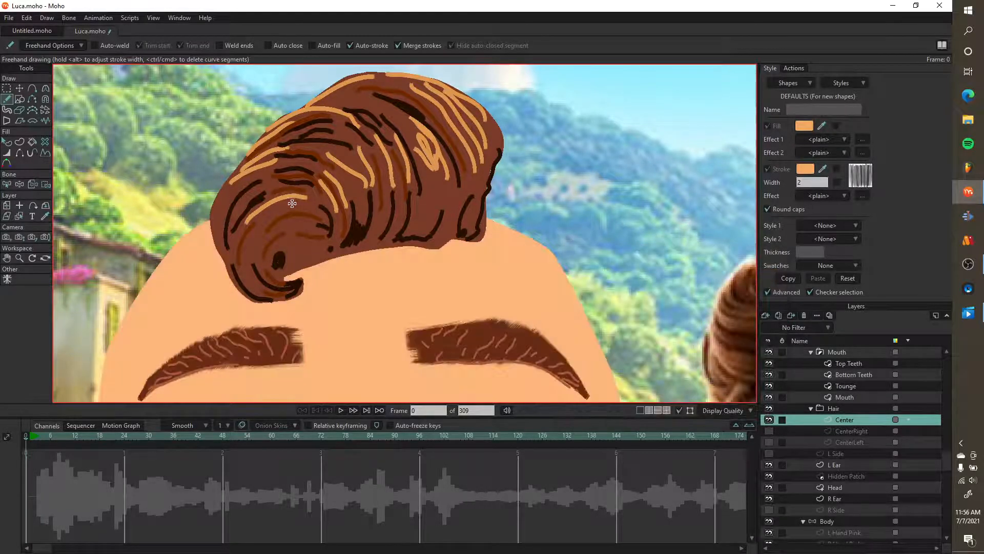
- Draw a curved light orange highlight strand freehand on the front curl of the central hair
{"action": "scroll", "coordinate": [421, 260], "scroll_direction": "down", "scroll_amount": 3}
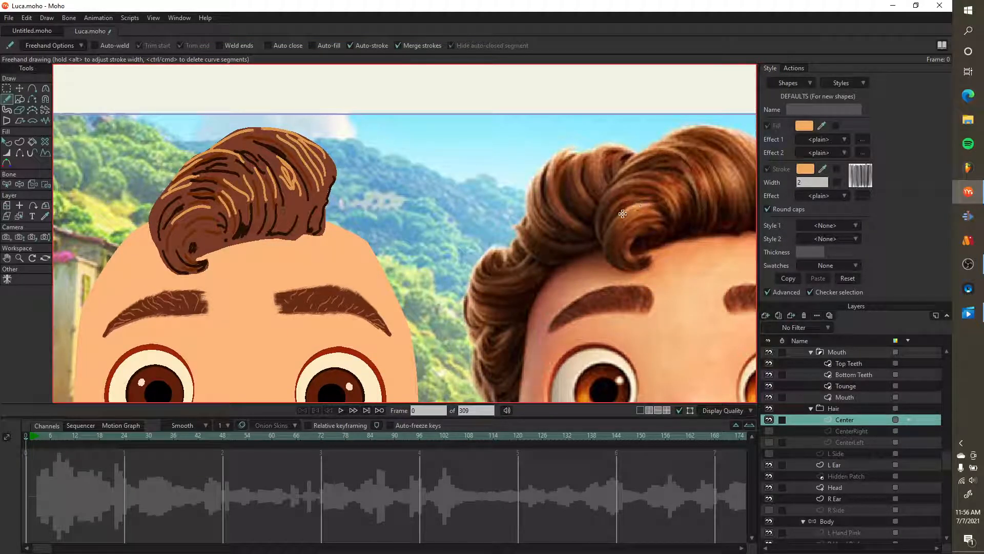
{"action": "scroll", "coordinate": [191, 206], "scroll_direction": "up", "scroll_amount": 1}
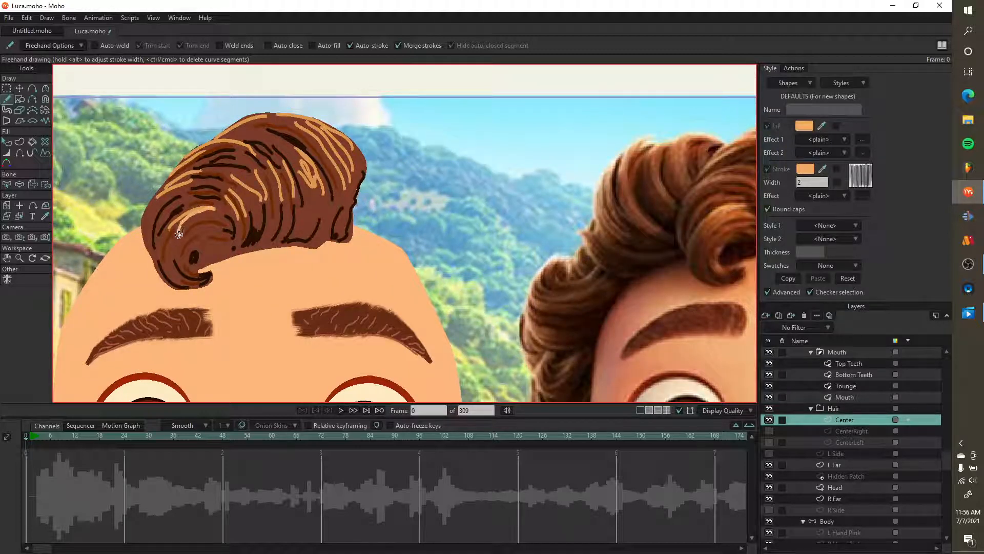
{"action": "key", "text": "t"}
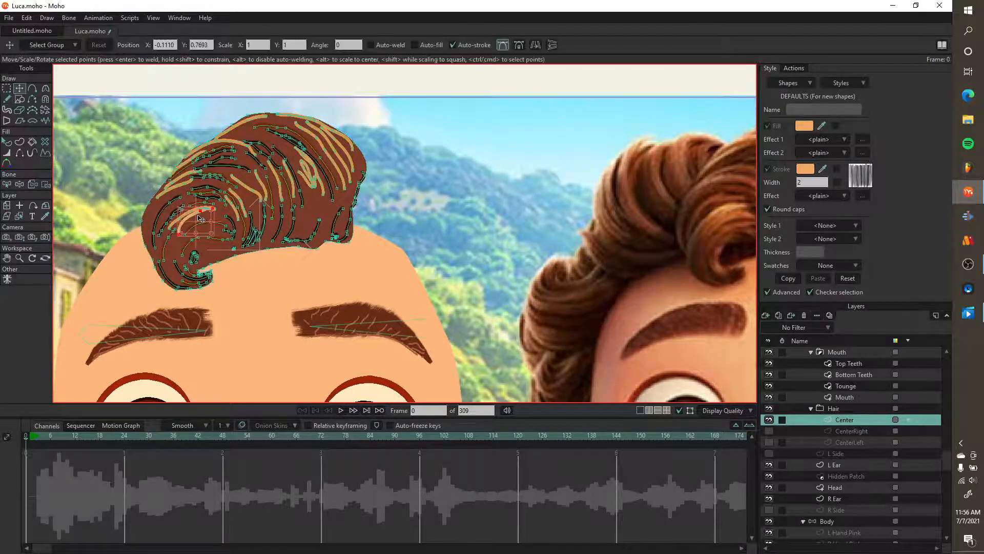
{"action": "left_click_drag", "start_coordinate": [201, 218], "coordinate": [259, 226]}
{"action": "scroll", "coordinate": [259, 226], "scroll_direction": "up", "scroll_amount": 6}
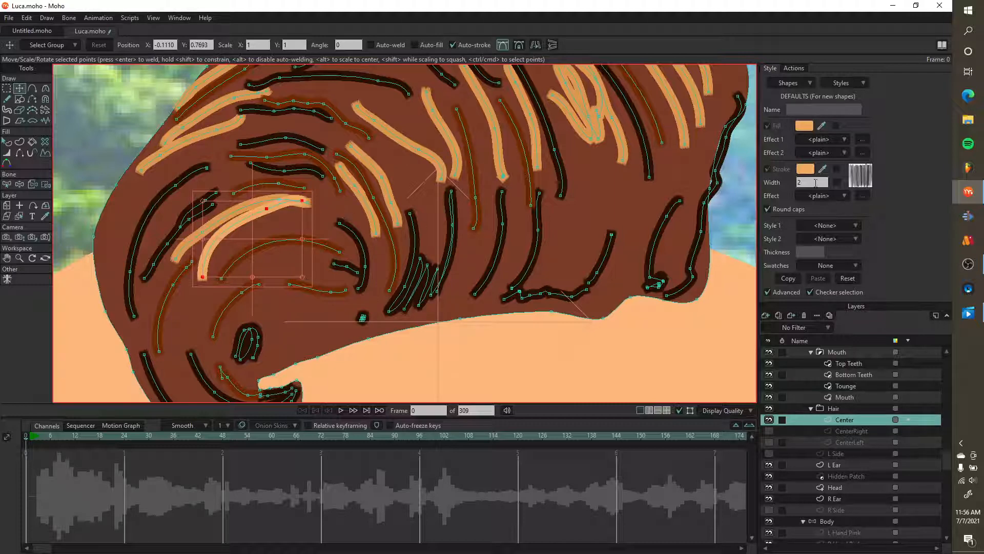
- Preview the Brush553_0_360_35 and Brush_jm_grass_01 stroke brushes in the brush settings and cancel without applying a brush
{"action": "left_click", "coordinate": [860, 177]}
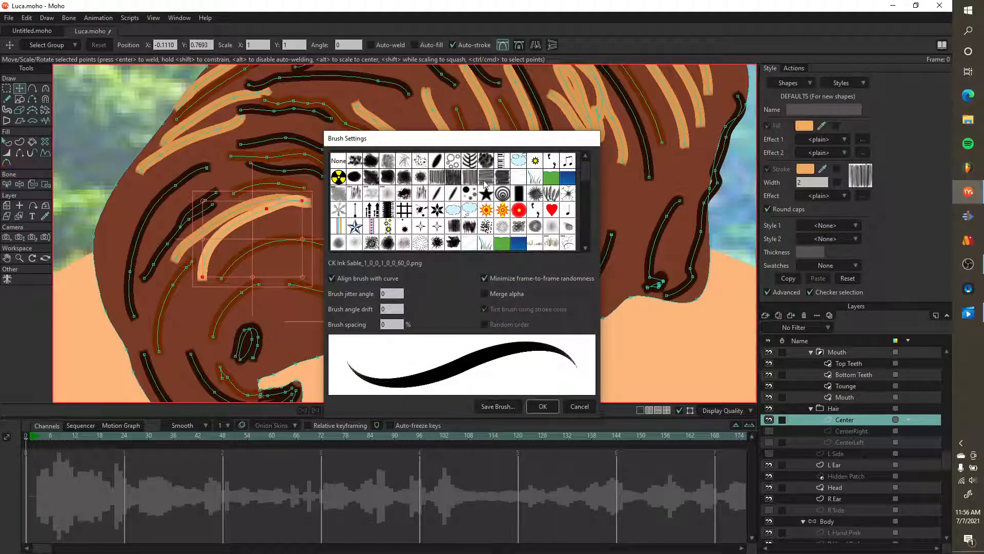
{"action": "left_click", "coordinate": [439, 179]}
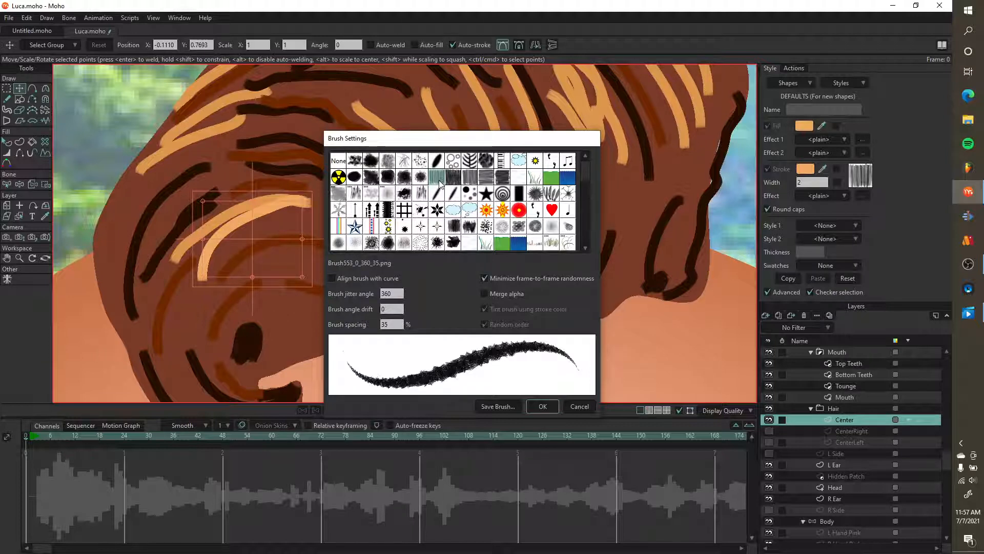
{"action": "left_click", "coordinate": [535, 178]}
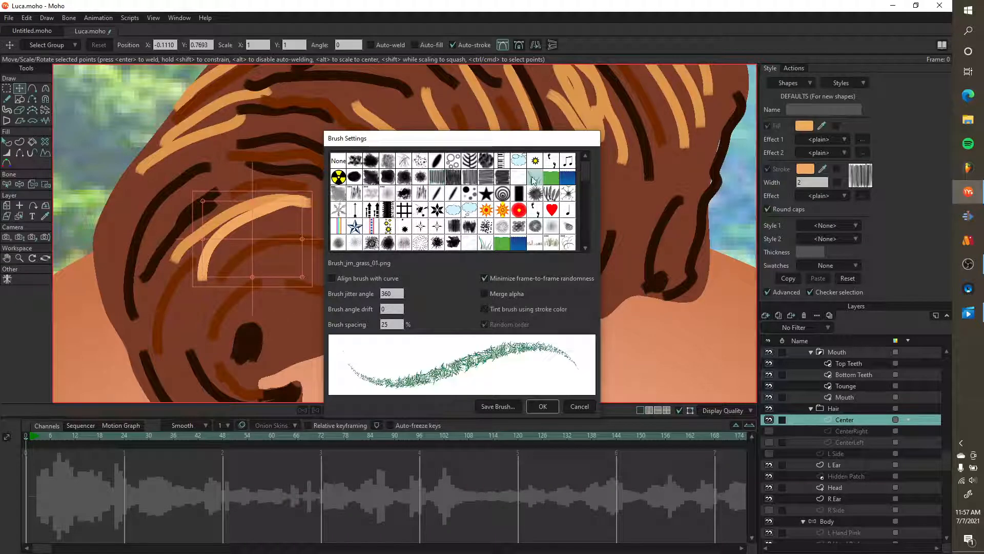
{"action": "left_click", "coordinate": [437, 179]}
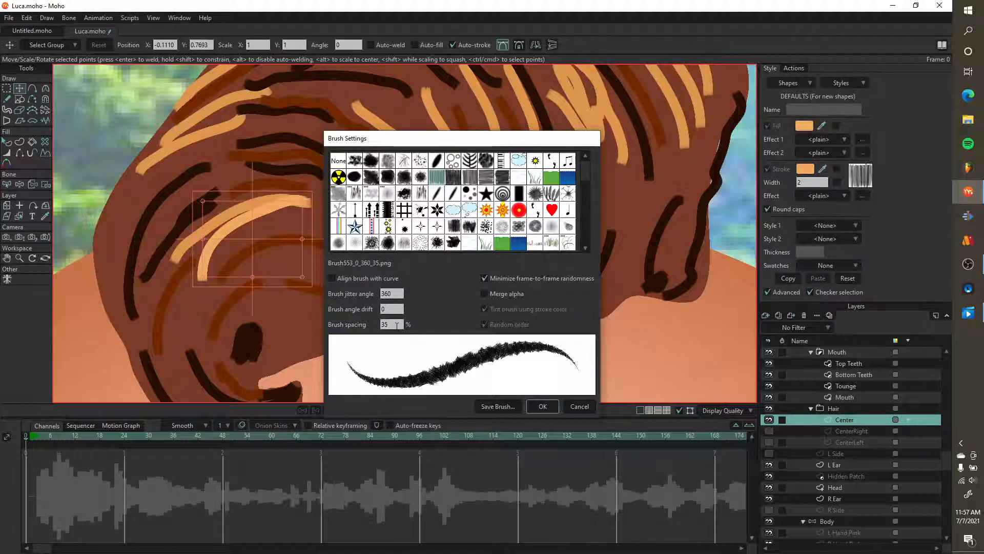
{"action": "left_click", "coordinate": [581, 408]}
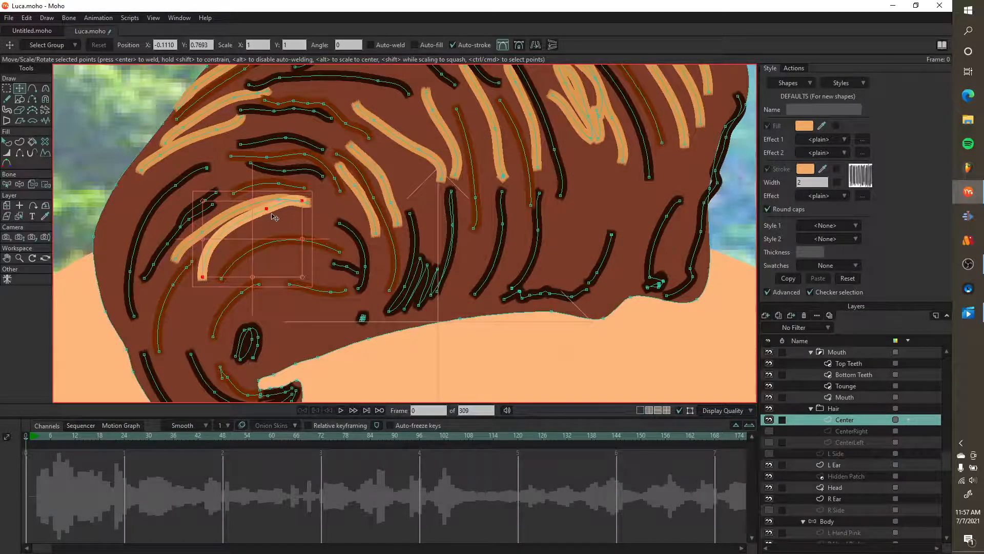
- Remove the test highlight strand from the front curl of the central hair
{"action": "scroll", "coordinate": [248, 223], "scroll_direction": "up", "scroll_amount": 1}
{"action": "left_click", "coordinate": [165, 226]}
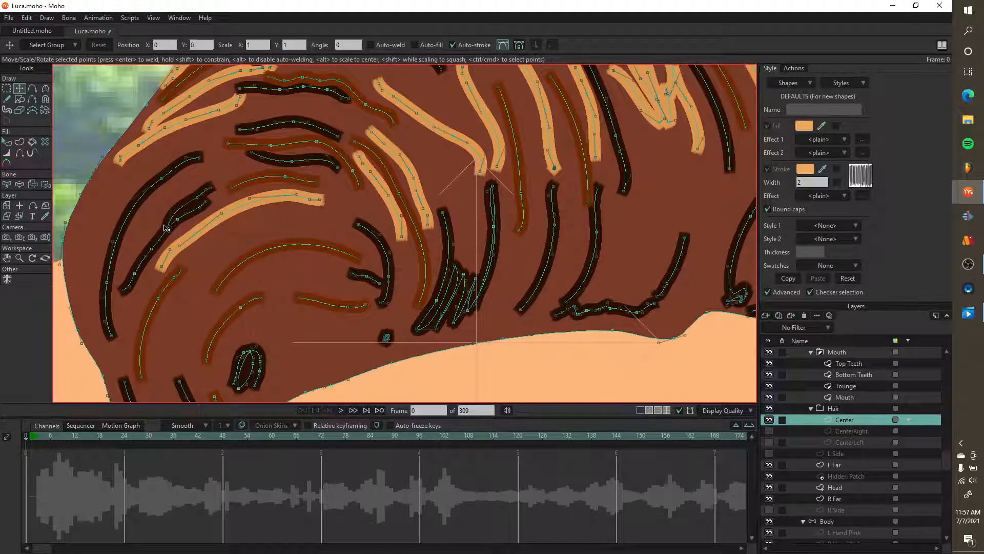
{"action": "scroll", "coordinate": [263, 235], "scroll_direction": "down", "scroll_amount": 5}
{"action": "scroll", "coordinate": [262, 234], "scroll_direction": "up", "scroll_amount": 2}
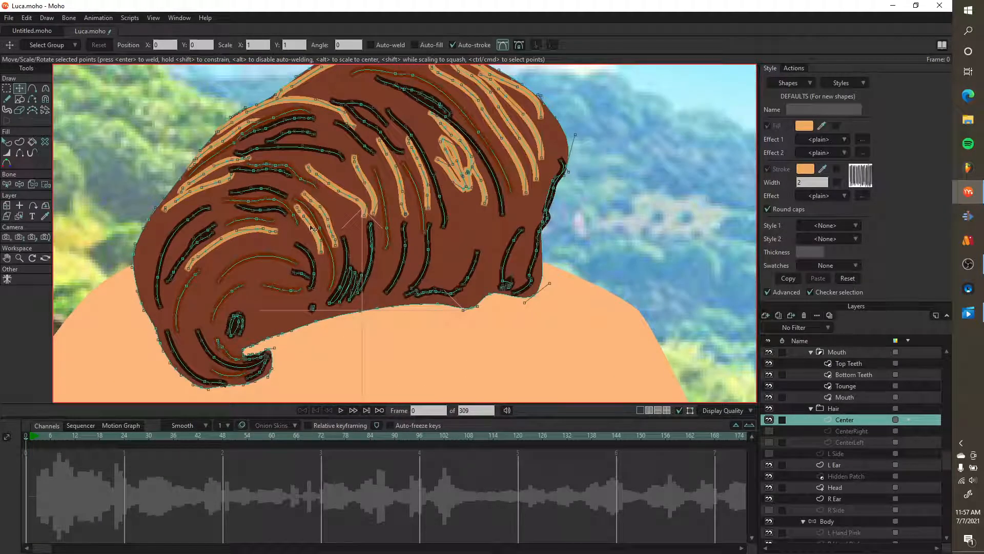
- Compare the outline and the placement of light and dark strands on the drawn central hair with the reference hair's curls
{"action": "left_click_drag", "start_coordinate": [429, 148], "coordinate": [487, 176]}
{"action": "left_click_drag", "start_coordinate": [475, 216], "coordinate": [477, 200]}
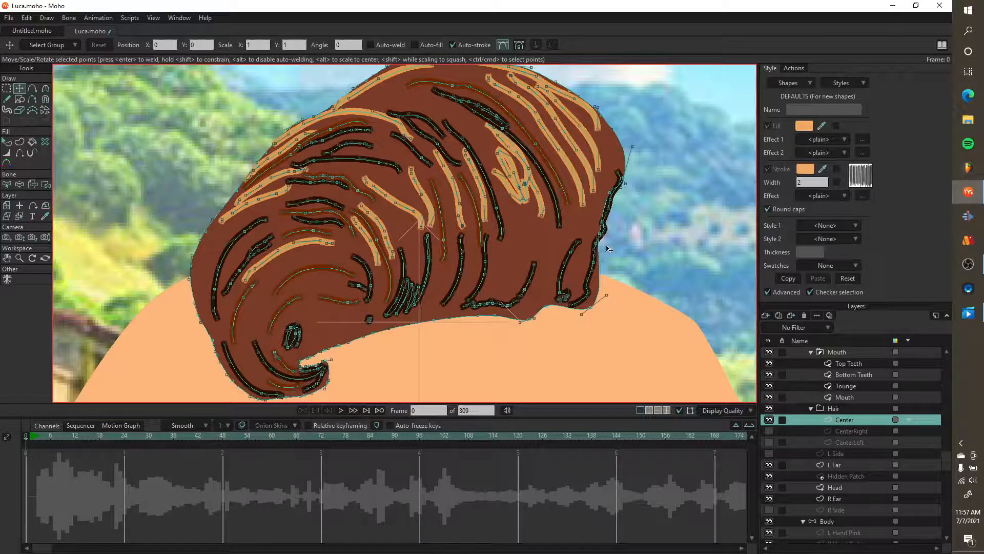
{"action": "scroll", "coordinate": [609, 200], "scroll_direction": "down", "scroll_amount": 4}
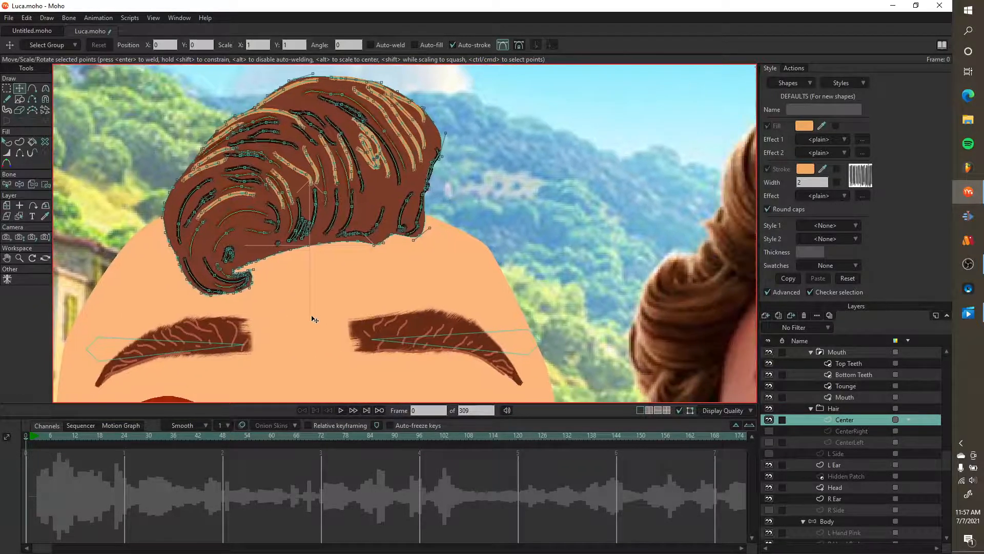
{"action": "scroll", "coordinate": [391, 182], "scroll_direction": "down", "scroll_amount": 1}
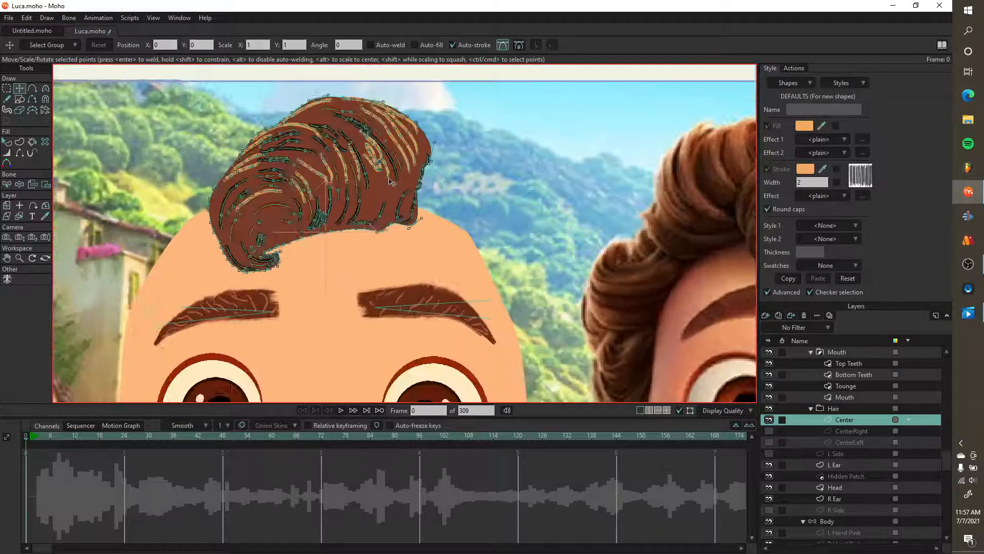
{"action": "scroll", "coordinate": [391, 181], "scroll_direction": "down", "scroll_amount": 3}
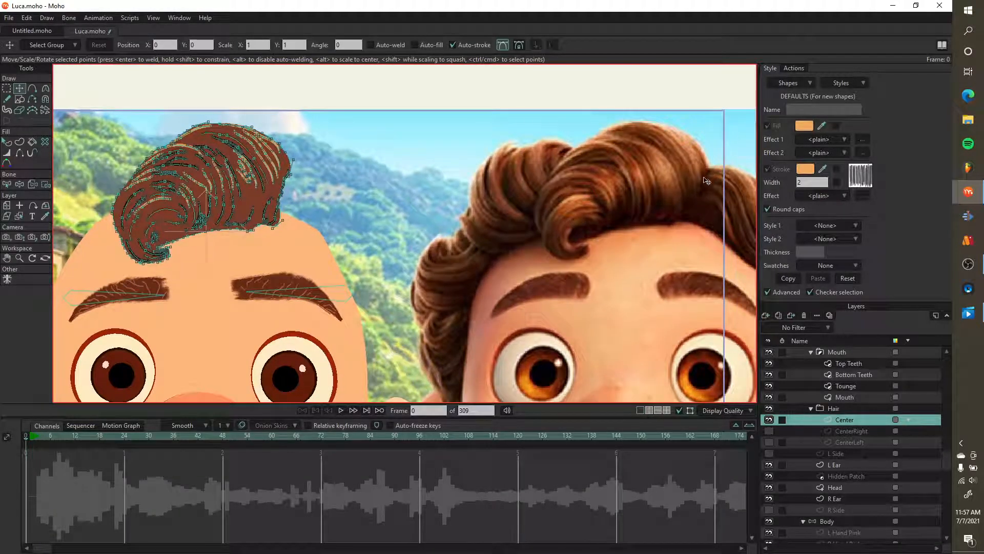
{"action": "scroll", "coordinate": [295, 170], "scroll_direction": "up", "scroll_amount": 4}
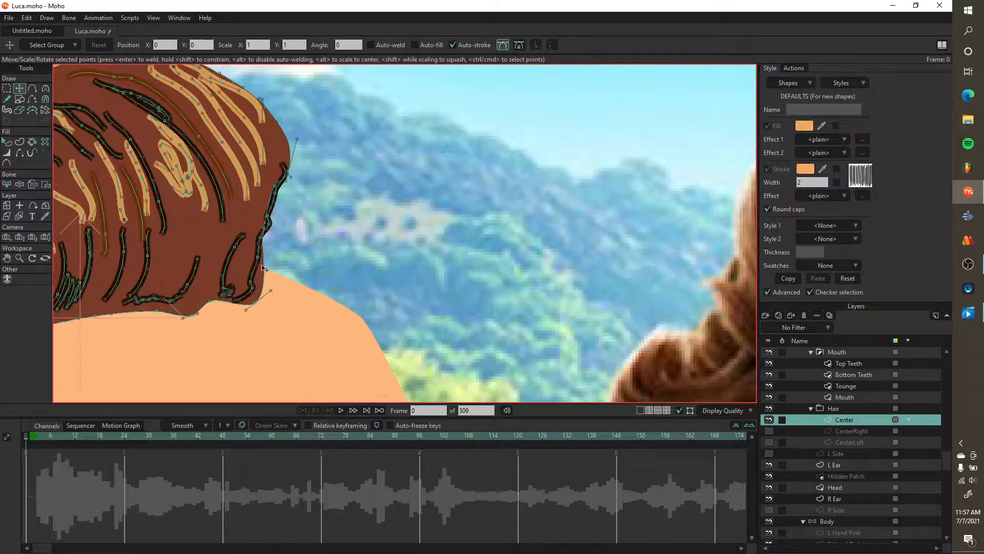
{"action": "scroll", "coordinate": [338, 216], "scroll_direction": "down", "scroll_amount": 3}
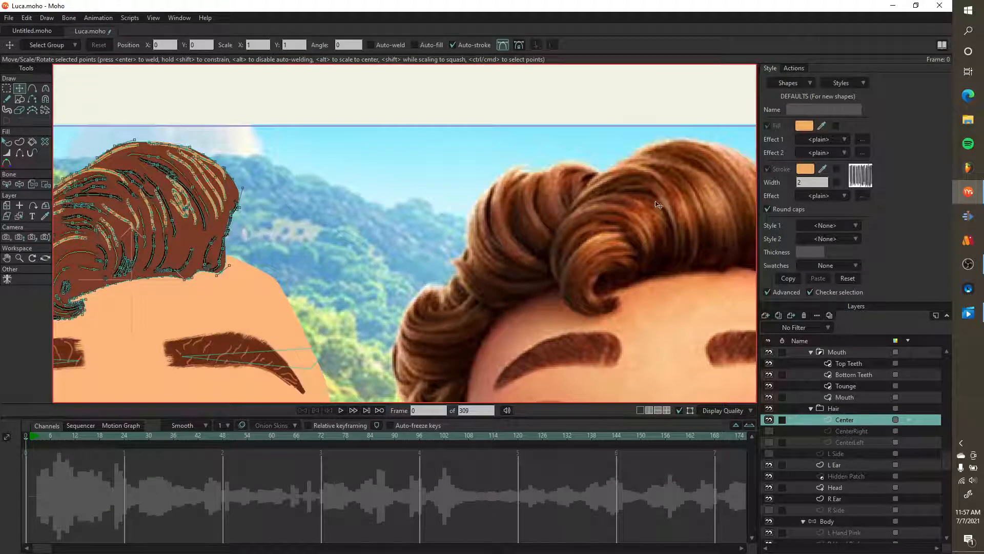
{"action": "scroll", "coordinate": [659, 204], "scroll_direction": "up", "scroll_amount": 2}
{"action": "left_click_drag", "start_coordinate": [441, 202], "coordinate": [625, 226]}
{"action": "scroll", "coordinate": [284, 167], "scroll_direction": "up", "scroll_amount": 2}
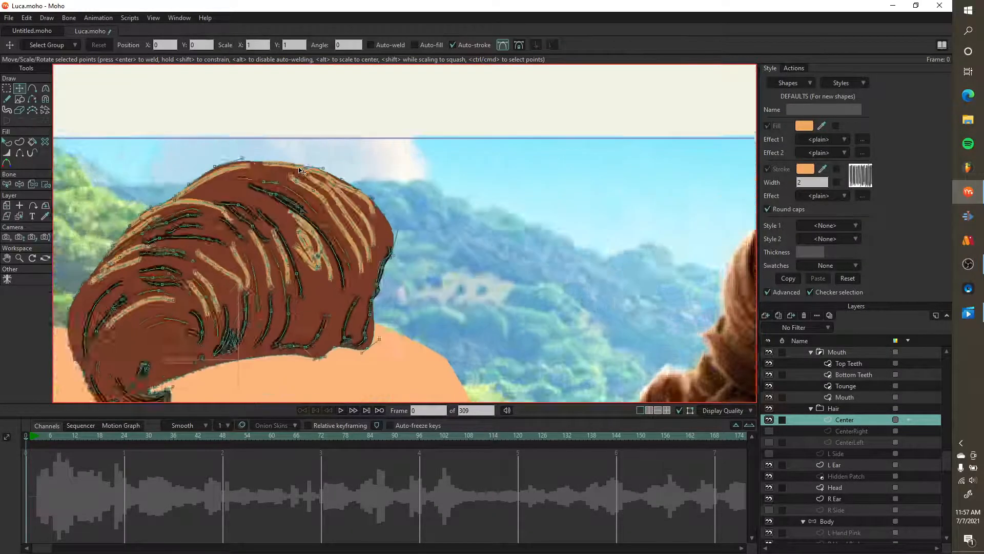
{"action": "scroll", "coordinate": [289, 183], "scroll_direction": "down", "scroll_amount": 3}
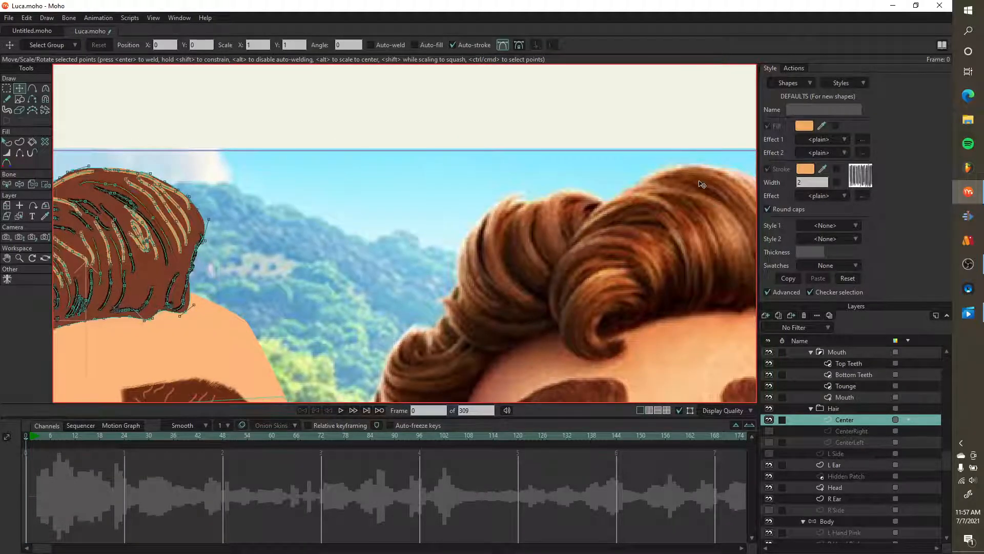
{"action": "scroll", "coordinate": [699, 184], "scroll_direction": "right", "scroll_amount": 2}
{"action": "scroll", "coordinate": [187, 220], "scroll_direction": "up", "scroll_amount": 3}
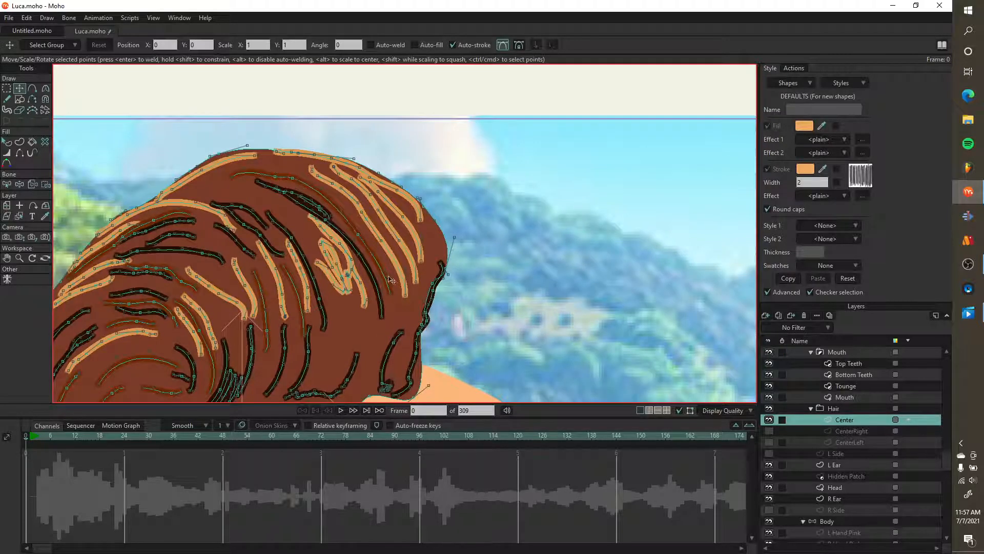
{"action": "scroll", "coordinate": [298, 225], "scroll_direction": "down", "scroll_amount": 3}
{"action": "mouse_move", "coordinate": [548, 261]}
{"action": "left_mouse_down"}
{"action": "mouse_move", "coordinate": [533, 257]}
{"action": "mouse_move", "coordinate": [546, 260]}
{"action": "left_mouse_up"}
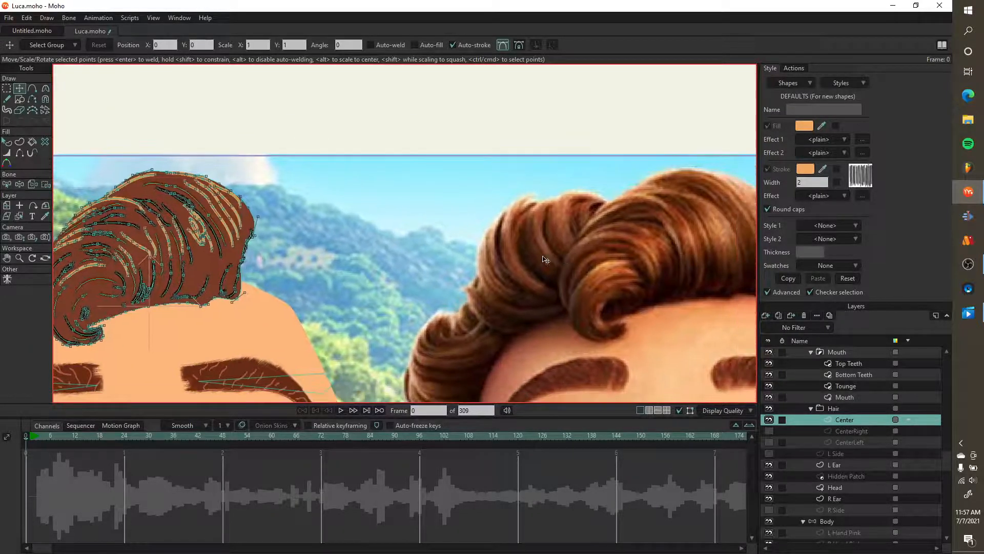
{"action": "left_click_drag", "start_coordinate": [282, 270], "coordinate": [450, 259]}
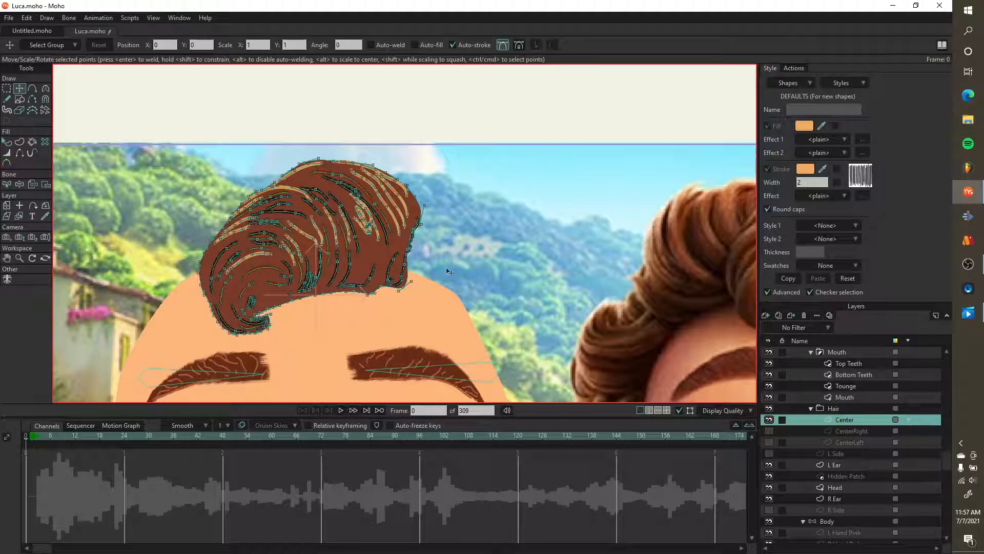
- Render the current frame, examine the central hair's strands up close, and close the render
{"action": "key", "text": "ctrl+r"}
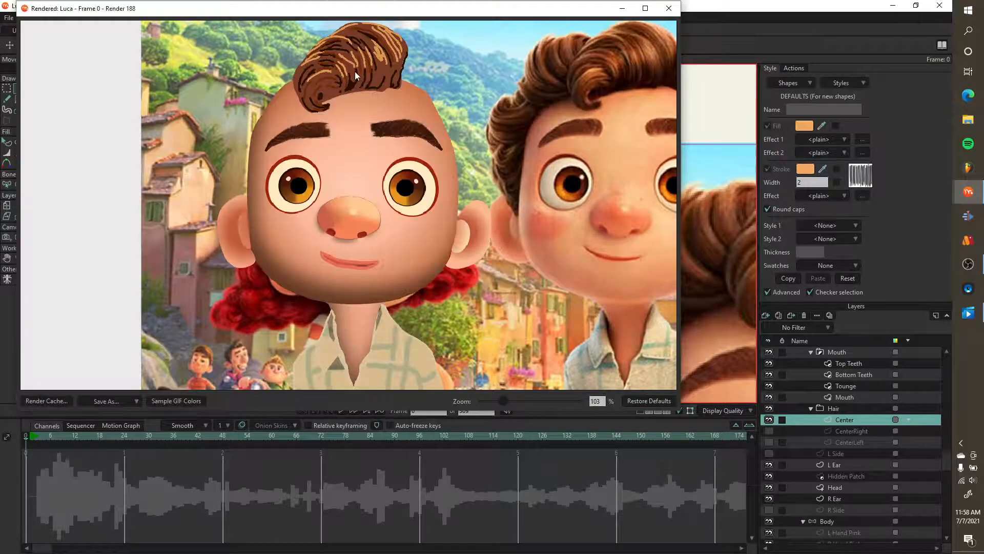
{"action": "scroll", "coordinate": [354, 78], "scroll_direction": "up", "scroll_amount": 5}
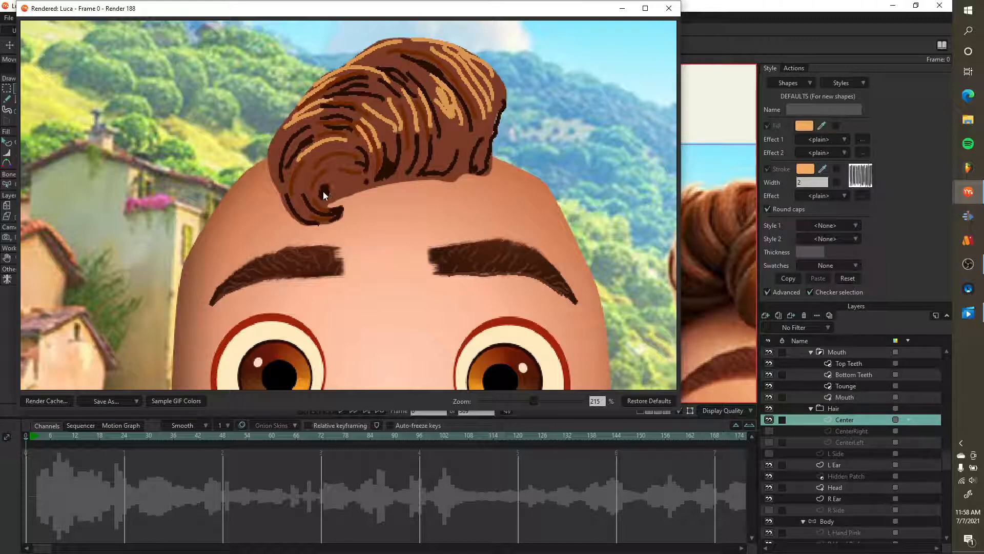
{"action": "left_click", "coordinate": [673, 12]}
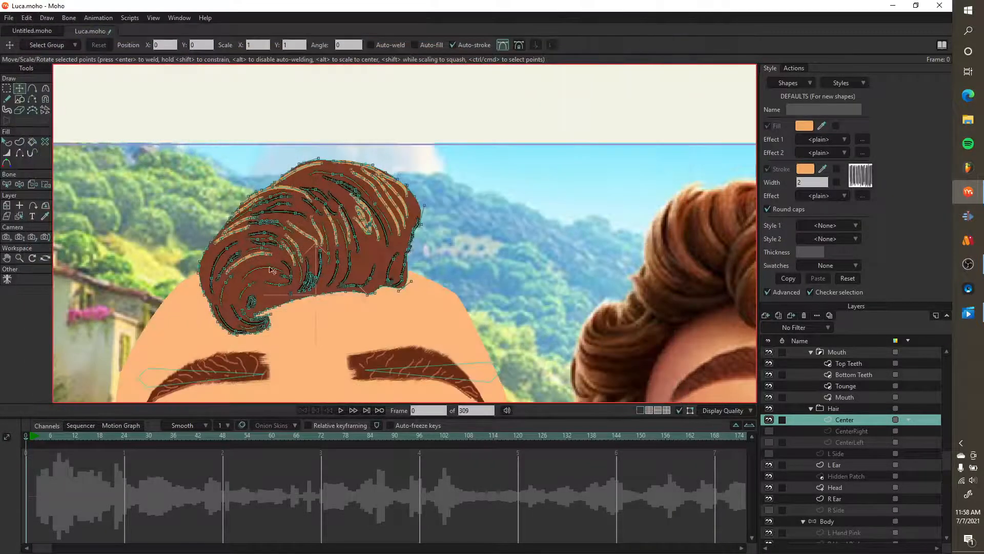
- Examine the dark clusters in the central hair's front curl and compare the strand placement with the reference hair
{"action": "scroll", "coordinate": [272, 270], "scroll_direction": "up", "scroll_amount": 6}
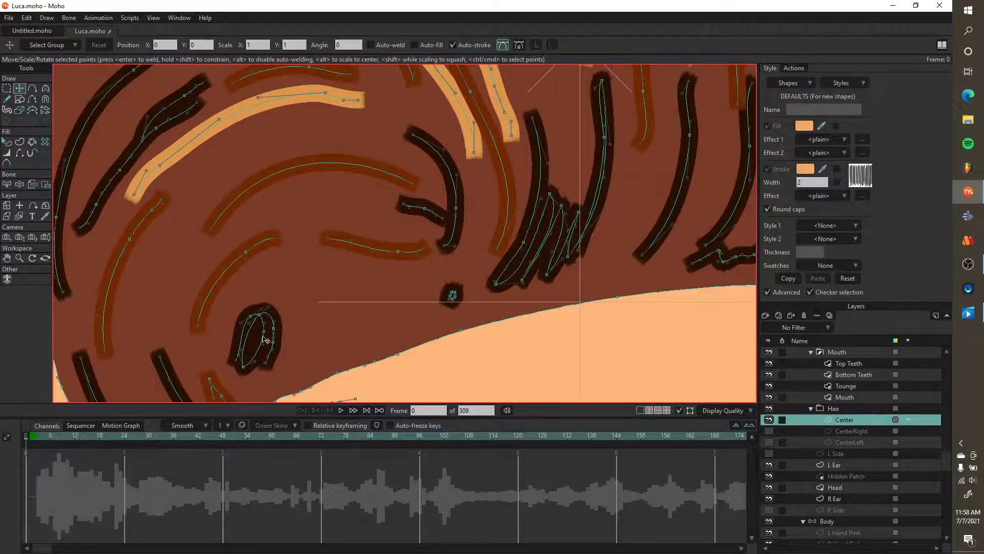
{"action": "scroll", "coordinate": [265, 336], "scroll_direction": "up", "scroll_amount": 3}
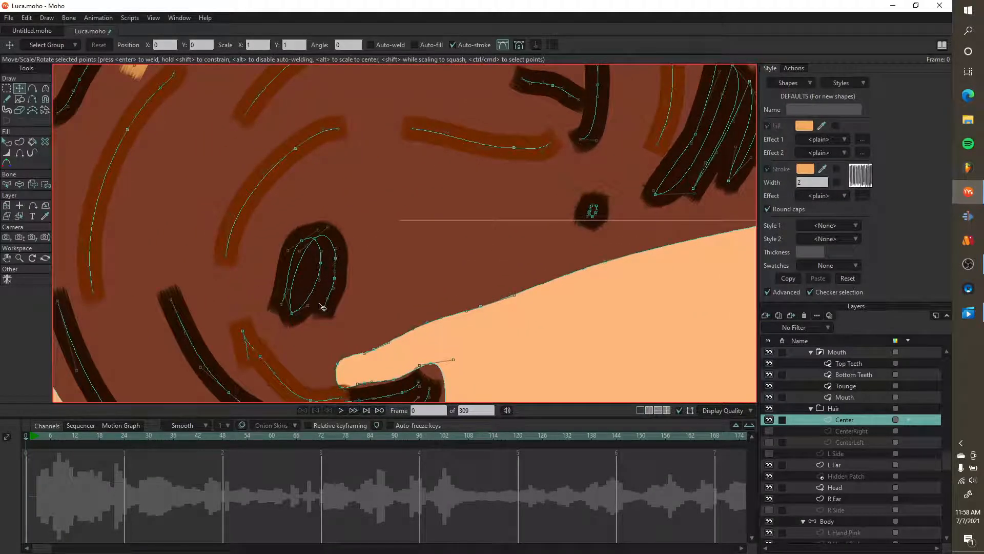
{"action": "scroll", "coordinate": [316, 267], "scroll_direction": "down", "scroll_amount": 6}
{"action": "scroll", "coordinate": [316, 277], "scroll_direction": "down", "scroll_amount": 6}
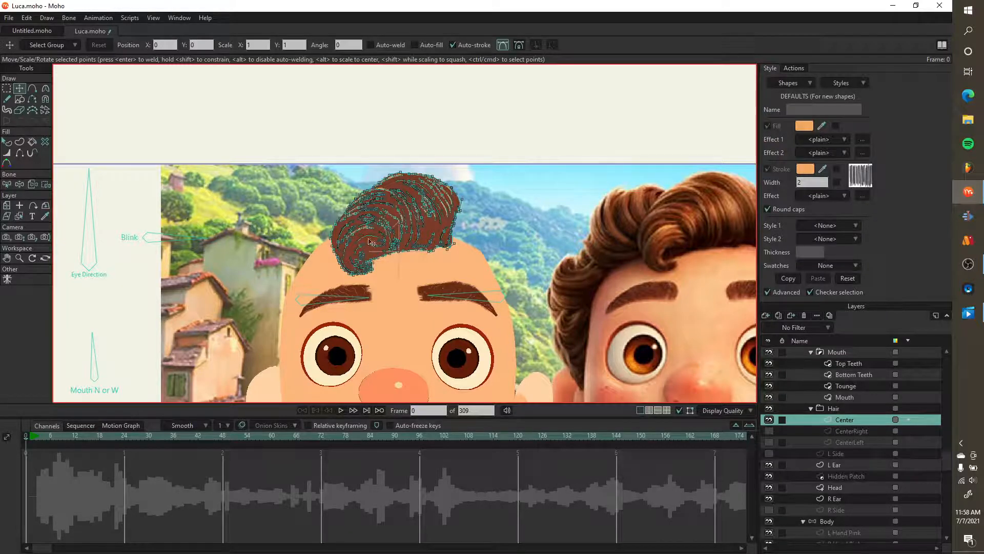
{"action": "scroll", "coordinate": [399, 224], "scroll_direction": "up", "scroll_amount": 5}
{"action": "scroll", "coordinate": [416, 201], "scroll_direction": "down", "scroll_amount": 5}
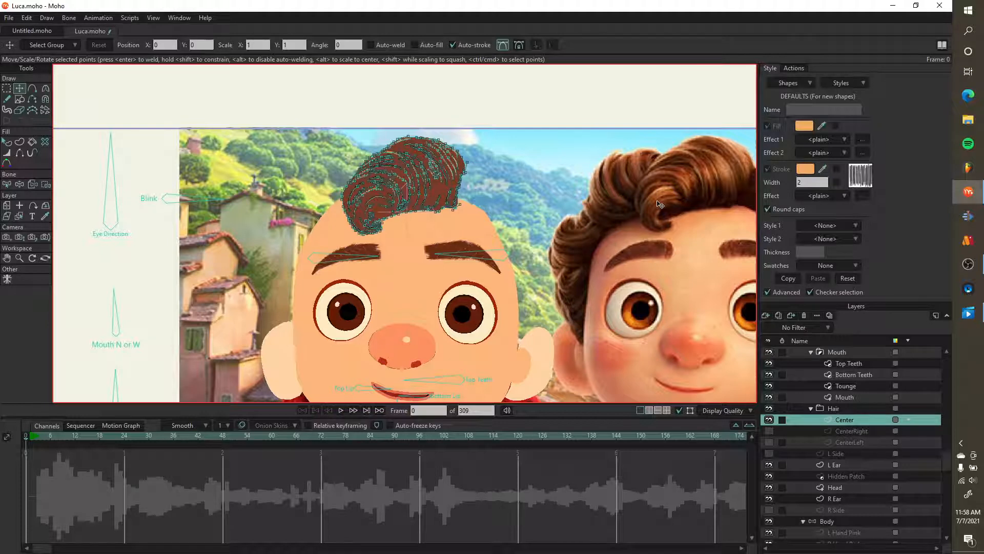
{"action": "scroll", "coordinate": [656, 204], "scroll_direction": "down", "scroll_amount": 2}
{"action": "scroll", "coordinate": [487, 211], "scroll_direction": "up", "scroll_amount": 6}
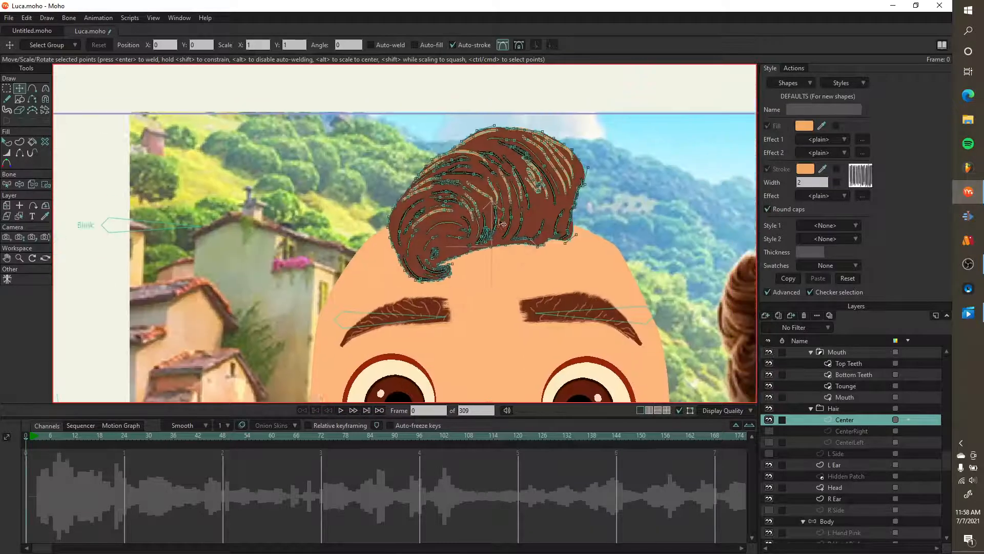
{"action": "scroll", "coordinate": [495, 217], "scroll_direction": "up", "scroll_amount": 1}
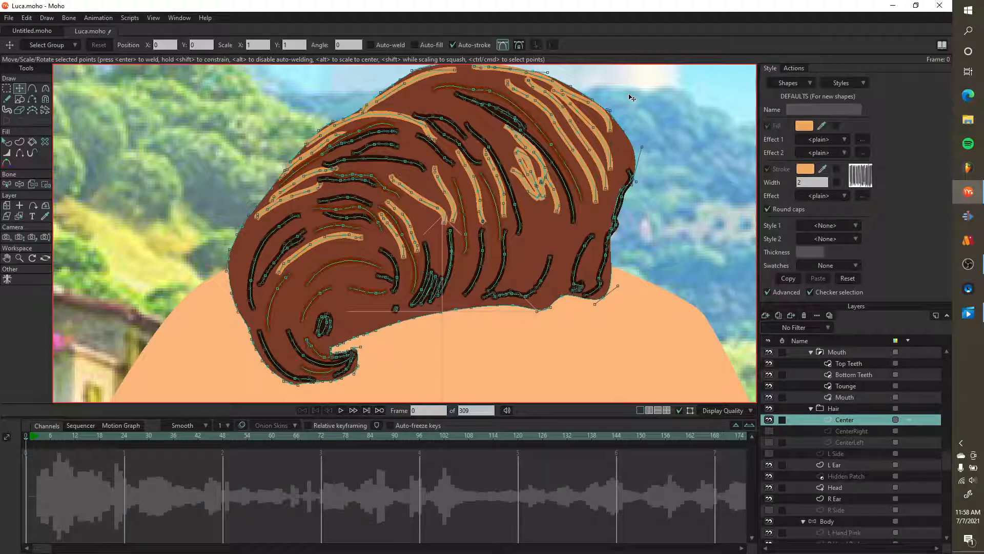
{"action": "scroll", "coordinate": [632, 97], "scroll_direction": "down", "scroll_amount": 8}
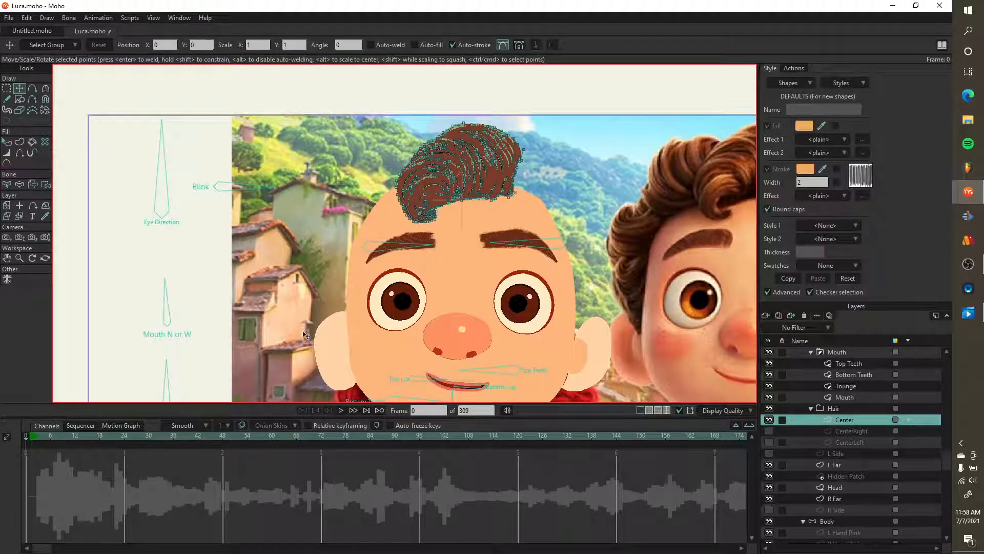
{"action": "scroll", "coordinate": [414, 374], "scroll_direction": "down", "scroll_amount": 1}
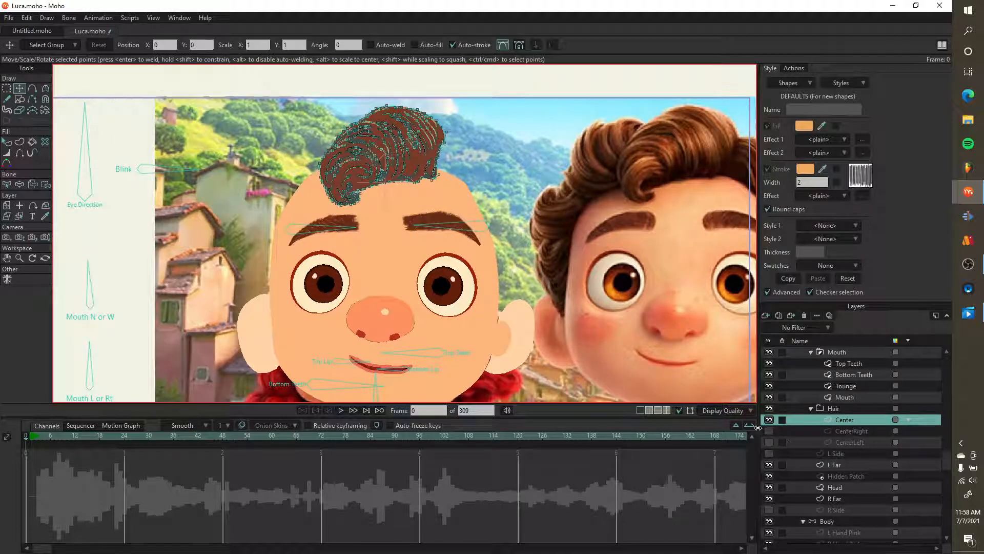
- Show the CenterRight, CenterLeft, L Side and R Side hair layers
{"action": "left_click", "coordinate": [769, 431]}
{"action": "left_click", "coordinate": [769, 443]}
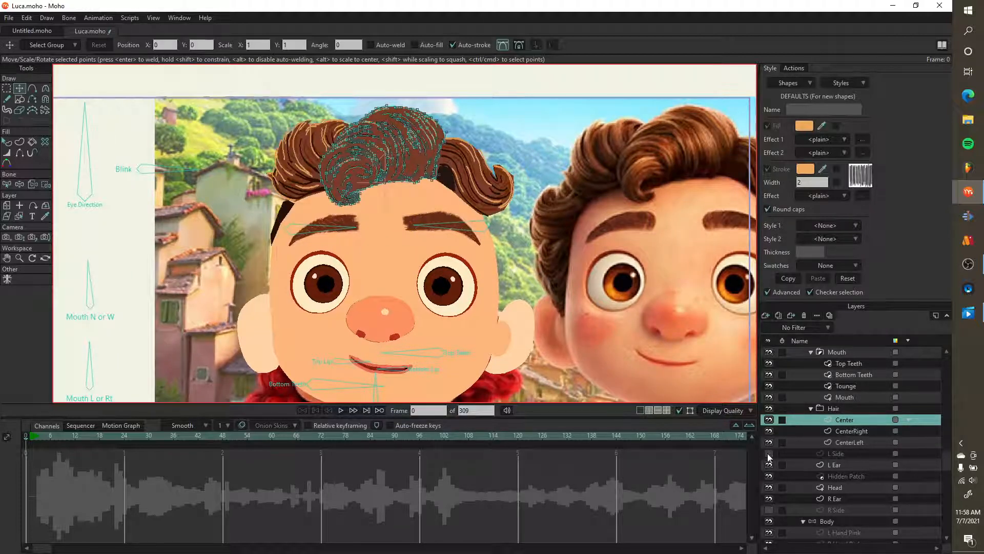
{"action": "left_click", "coordinate": [767, 454]}
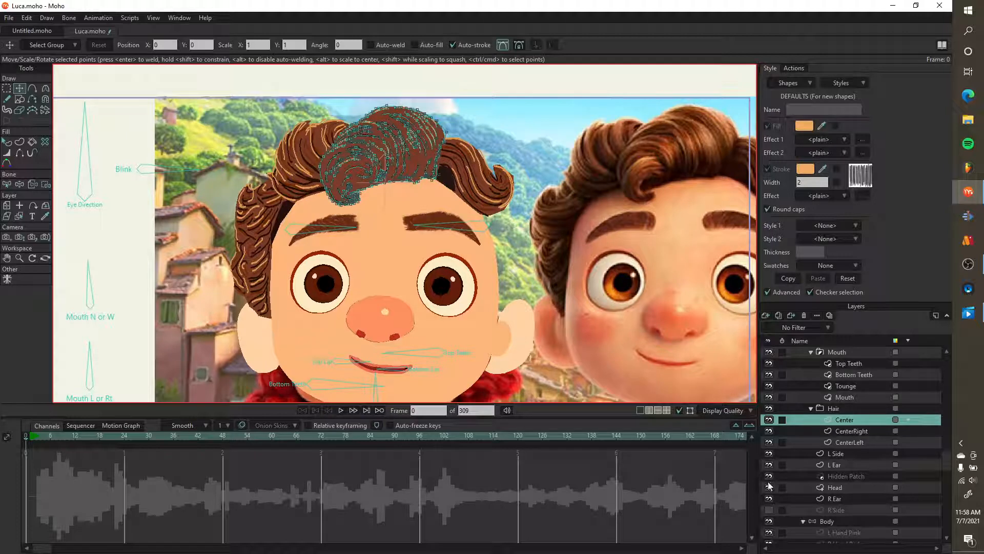
{"action": "left_click", "coordinate": [769, 510]}
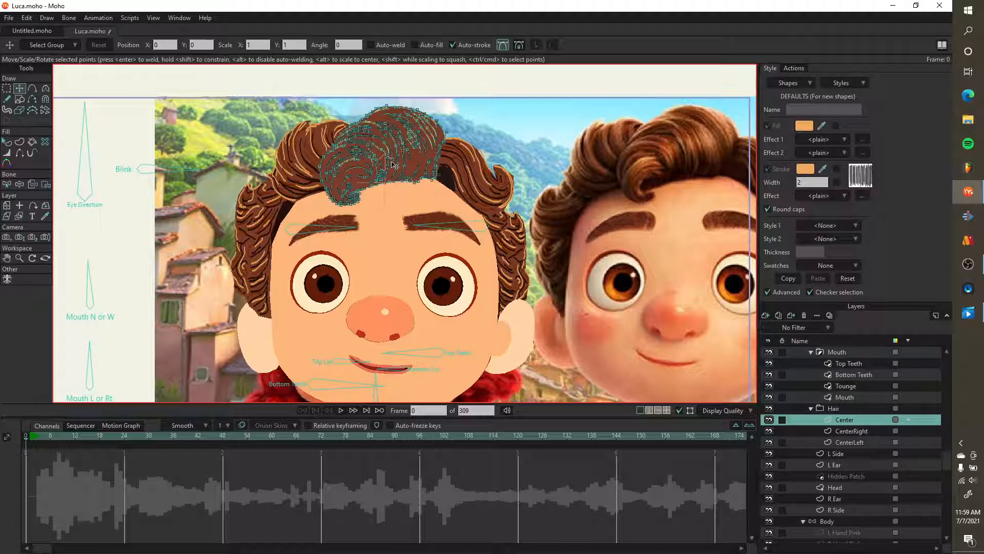
{"action": "scroll", "coordinate": [394, 166], "scroll_direction": "down", "scroll_amount": 2}
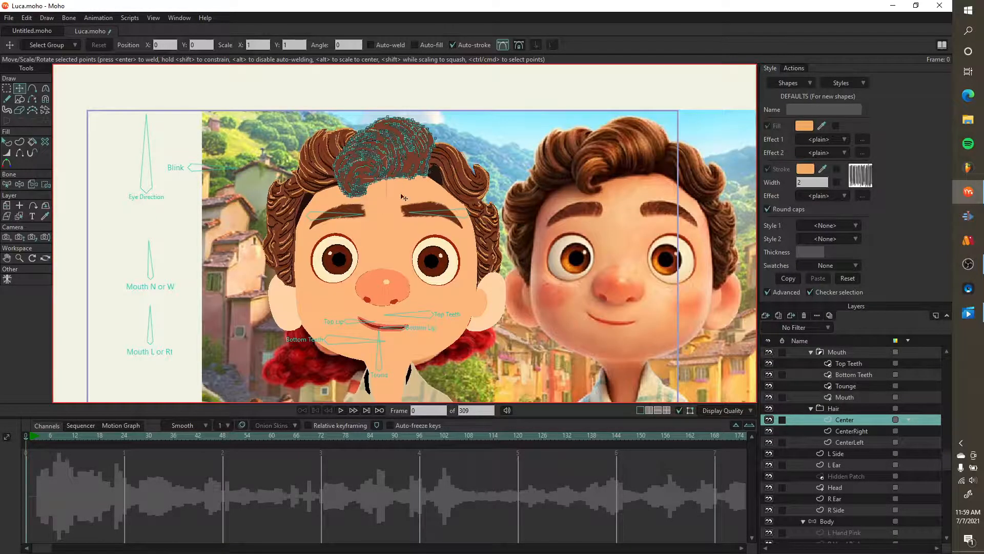
- Sample a reddish-brown default stroke colour from the inner end of the reference character's eyebrow
{"action": "scroll", "coordinate": [412, 205], "scroll_direction": "up", "scroll_amount": 4}
{"action": "scroll", "coordinate": [381, 136], "scroll_direction": "up", "scroll_amount": 3}
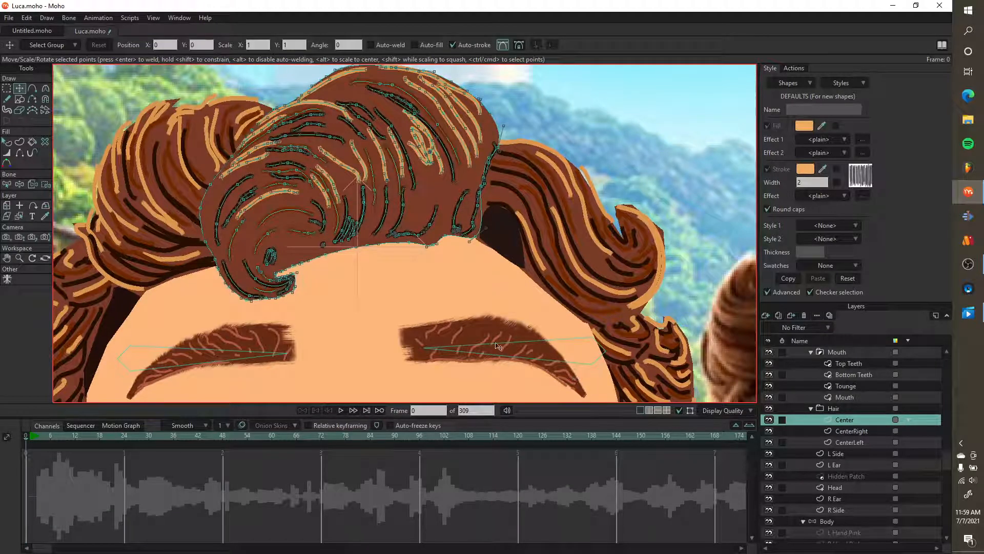
{"action": "left_click_drag", "start_coordinate": [488, 347], "coordinate": [293, 187]}
{"action": "scroll", "coordinate": [385, 205], "scroll_direction": "right", "scroll_amount": 5}
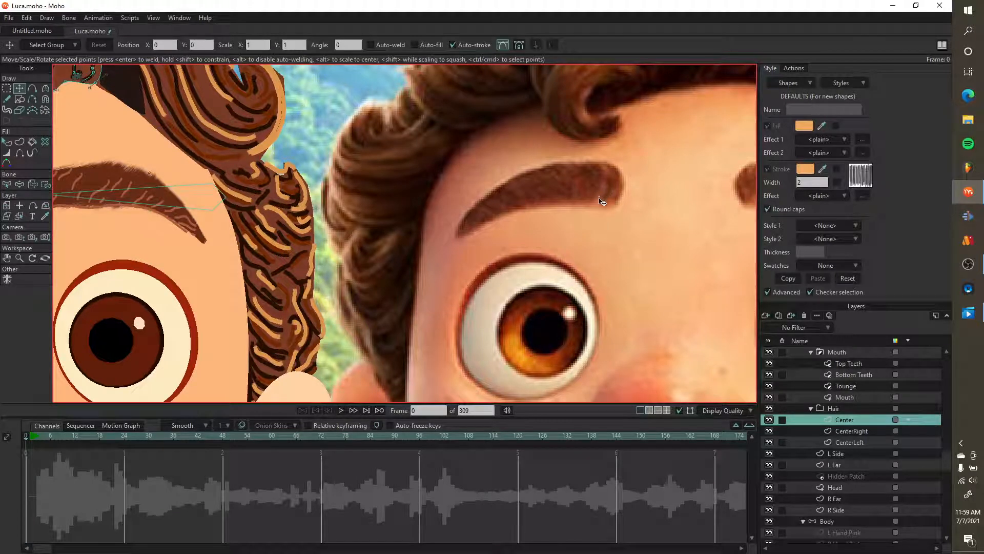
{"action": "mouse_move", "coordinate": [822, 169]}
{"action": "left_mouse_down"}
{"action": "mouse_move", "coordinate": [588, 189]}
{"action": "mouse_move", "coordinate": [603, 194]}
{"action": "left_mouse_up"}
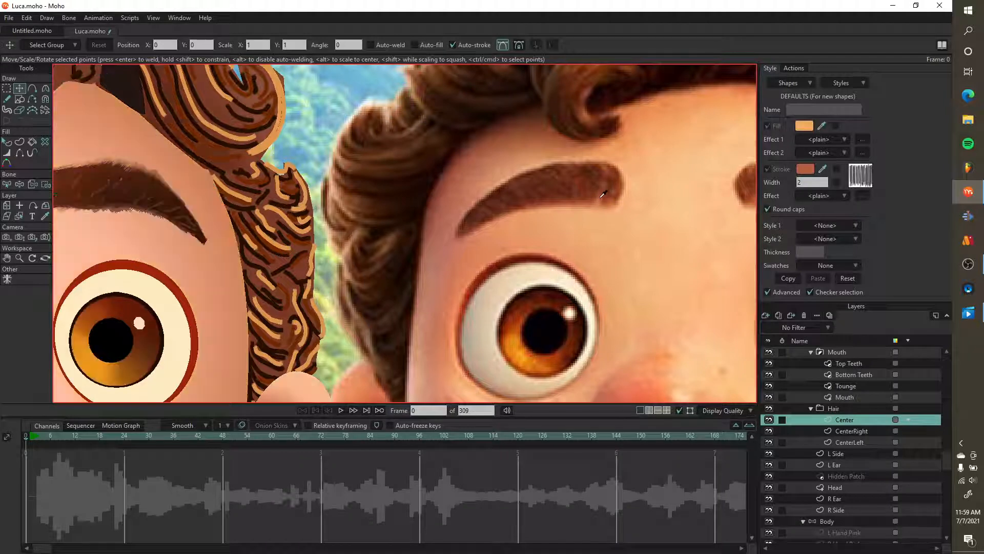
- Examine the drawn eyebrows' fine hair strokes and compare the full hairstyle with the reference character
{"action": "left_click_drag", "start_coordinate": [184, 224], "coordinate": [502, 230]}
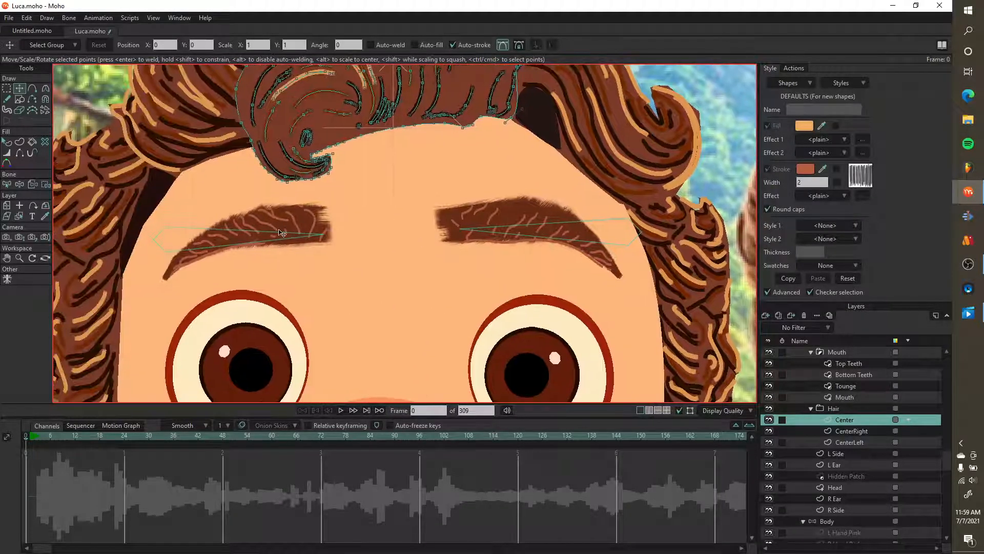
{"action": "scroll", "coordinate": [392, 246], "scroll_direction": "down", "scroll_amount": 8}
{"action": "scroll", "coordinate": [382, 237], "scroll_direction": "up", "scroll_amount": 8}
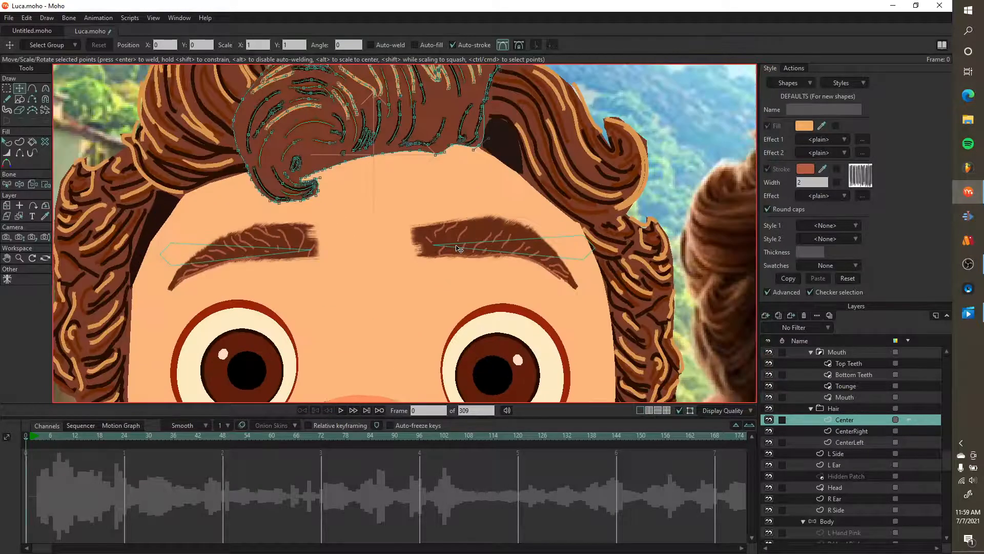
{"action": "scroll", "coordinate": [456, 247], "scroll_direction": "down", "scroll_amount": 1}
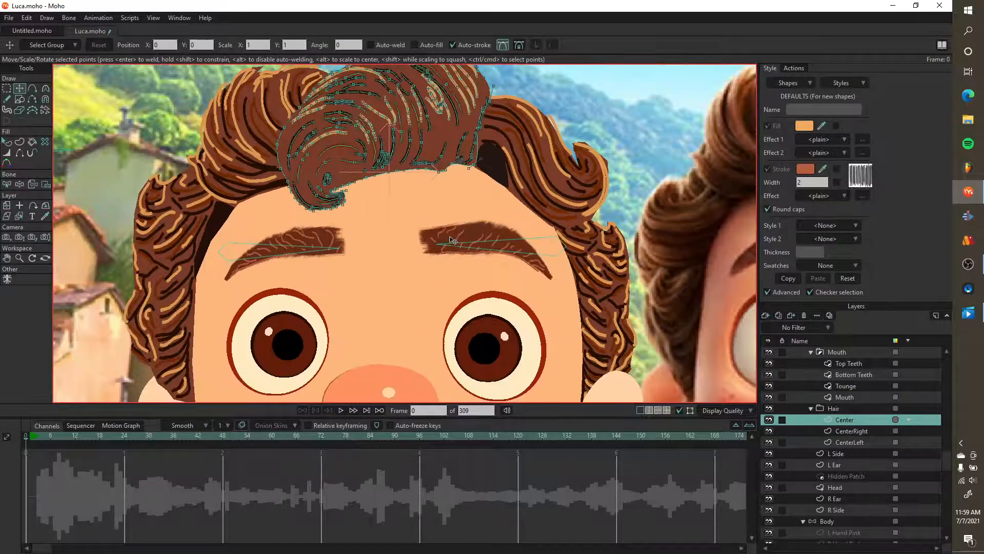
{"action": "scroll", "coordinate": [410, 200], "scroll_direction": "up", "scroll_amount": 1}
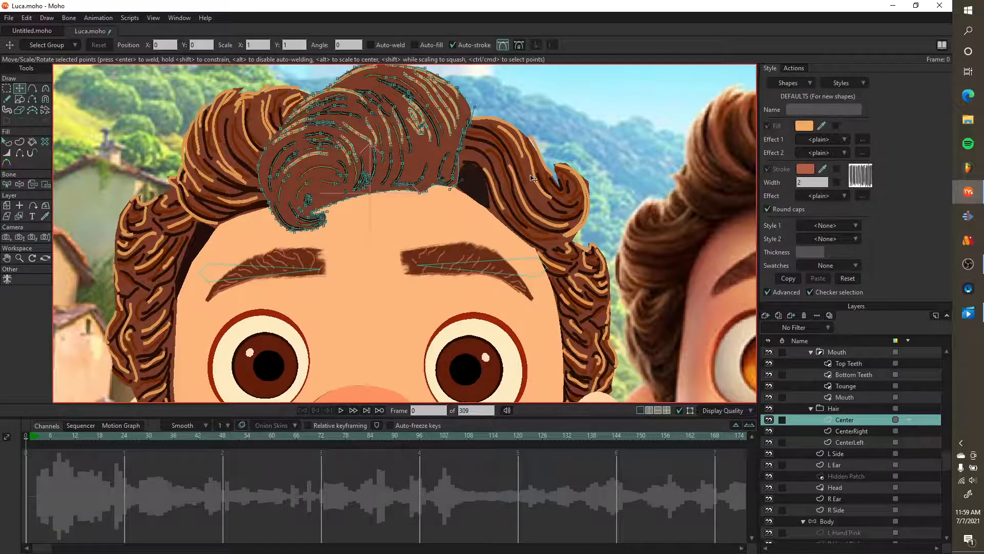
{"action": "scroll", "coordinate": [541, 189], "scroll_direction": "down", "scroll_amount": 2}
{"action": "scroll", "coordinate": [548, 236], "scroll_direction": "down", "scroll_amount": 3}
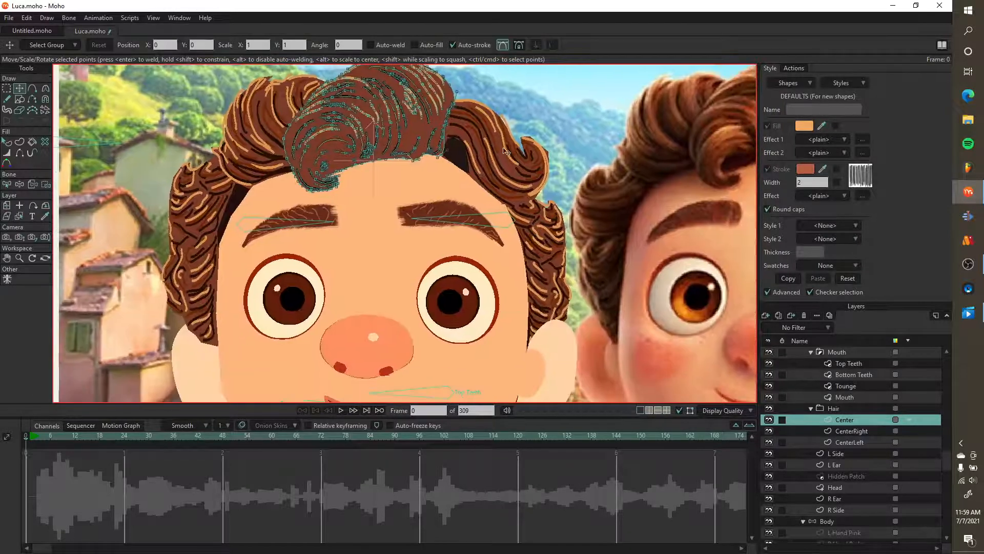
{"action": "scroll", "coordinate": [235, 193], "scroll_direction": "down", "scroll_amount": 1}
{"action": "scroll", "coordinate": [496, 169], "scroll_direction": "right", "scroll_amount": 2}
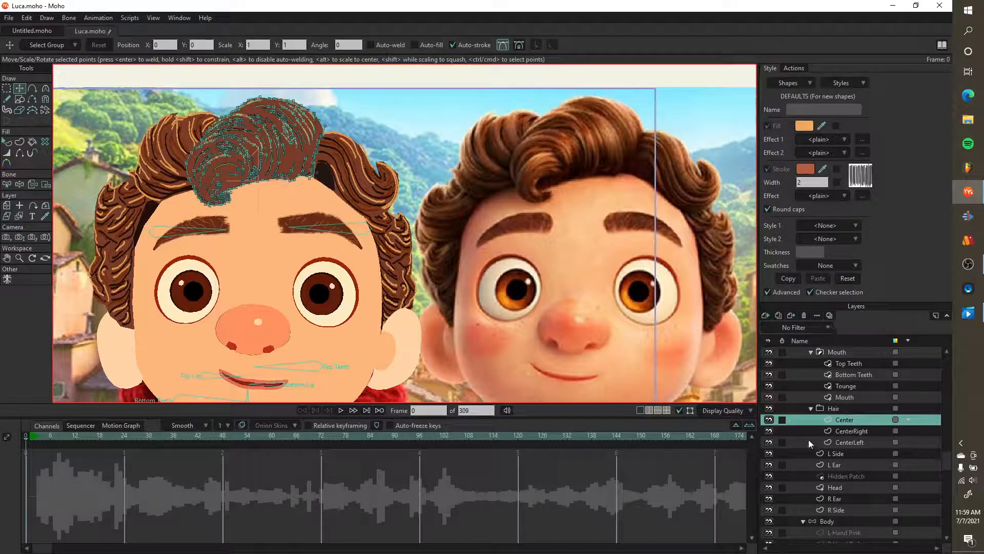
- Hide the Center, CenterRight, L Side and R Side hair layers and select the CenterLeft layer
{"action": "left_click", "coordinate": [769, 420]}
{"action": "left_click", "coordinate": [769, 442]}
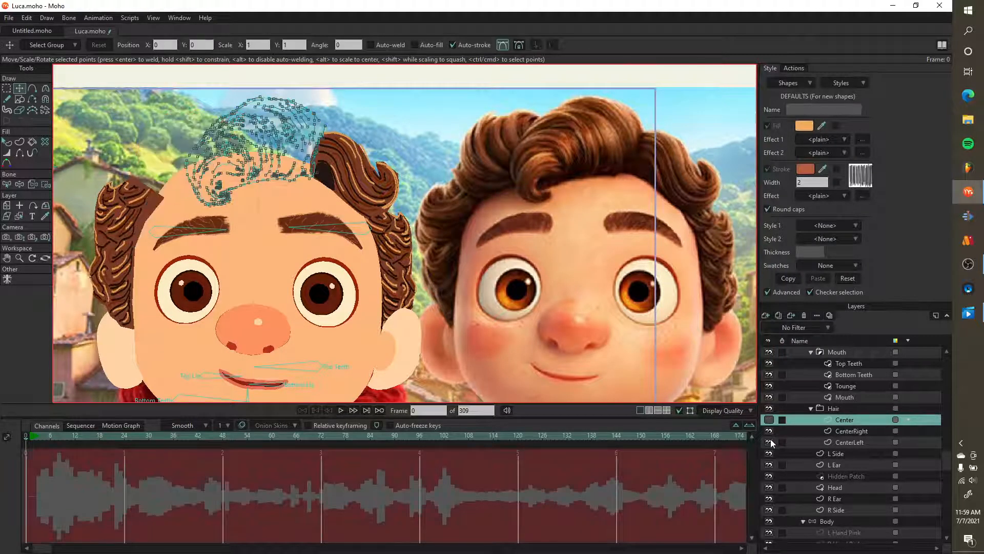
{"action": "left_click", "coordinate": [771, 442]}
{"action": "left_click", "coordinate": [770, 455]}
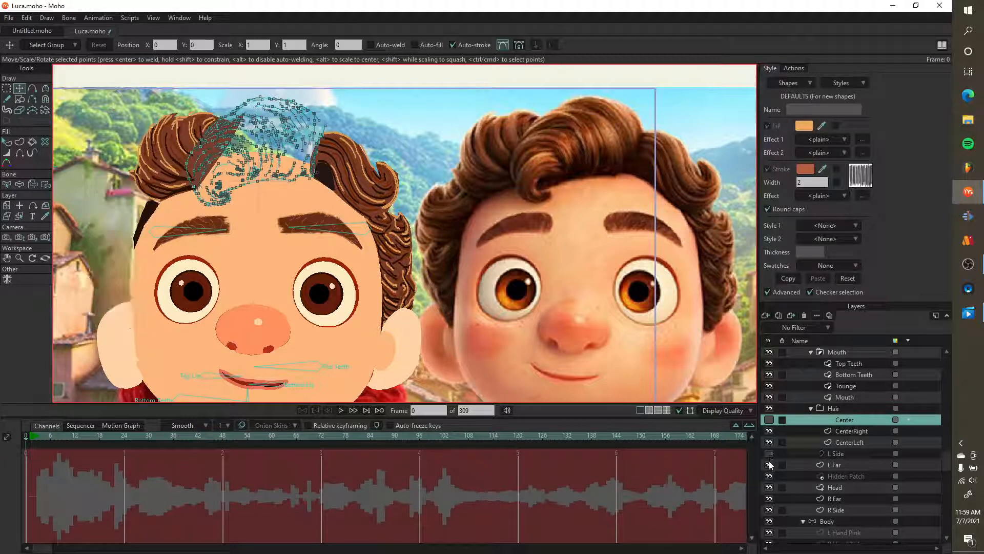
{"action": "left_click", "coordinate": [770, 509]}
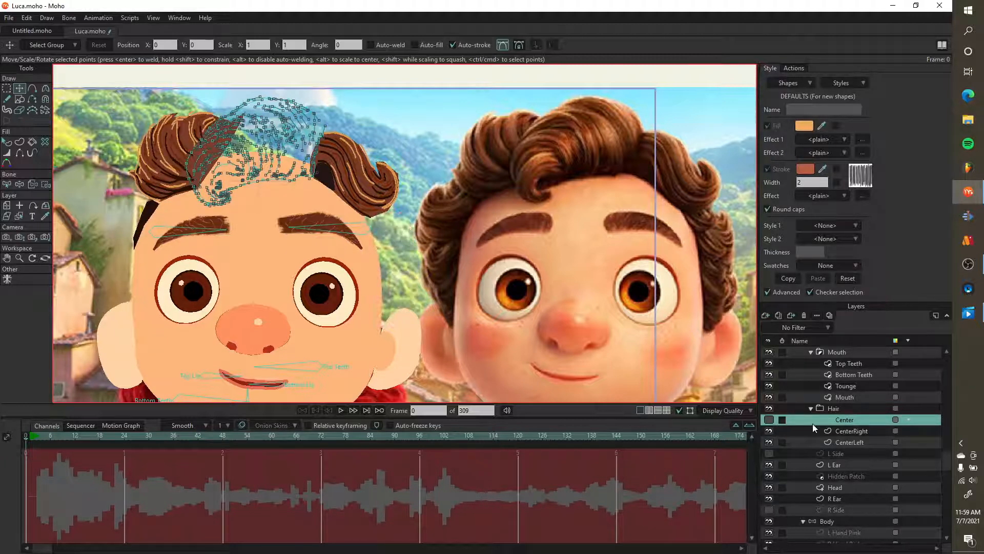
{"action": "left_click", "coordinate": [769, 431]}
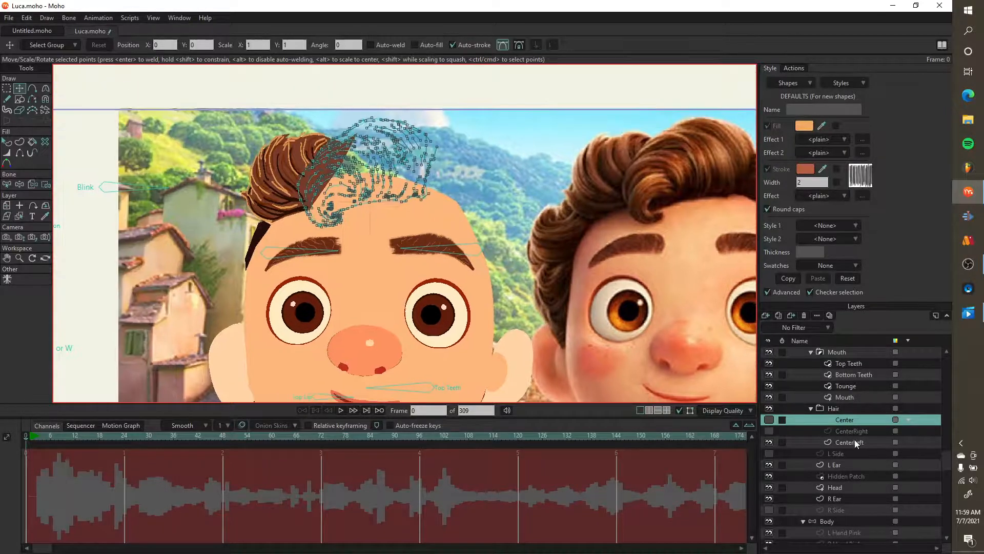
{"action": "left_click", "coordinate": [854, 442]}
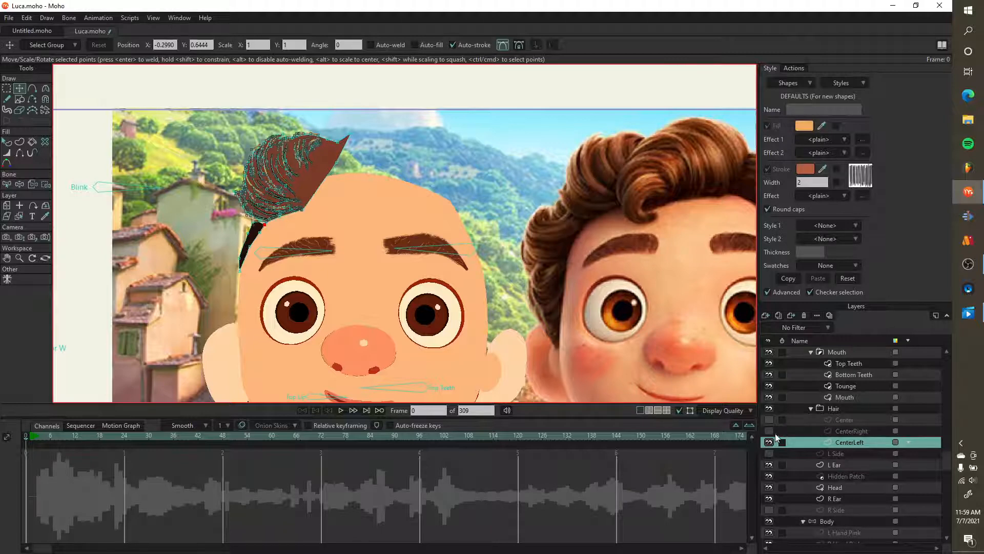
- Toggle the visibility of the Center and CenterLeft layers to check how the central hair overlaps the neighbouring section
{"action": "left_click", "coordinate": [770, 420]}
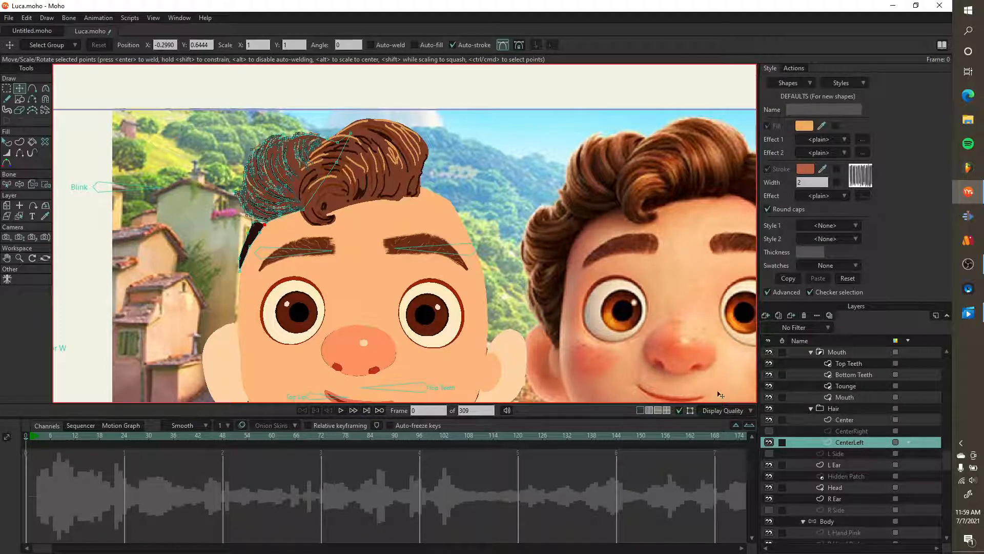
{"action": "left_click", "coordinate": [769, 442]}
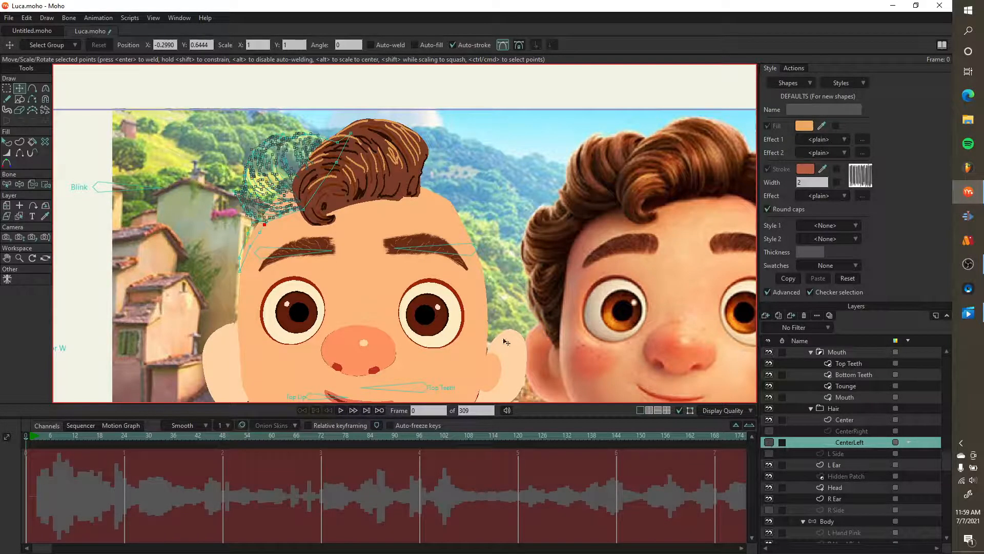
{"action": "left_click", "coordinate": [769, 442]}
{"action": "left_click", "coordinate": [769, 419]}
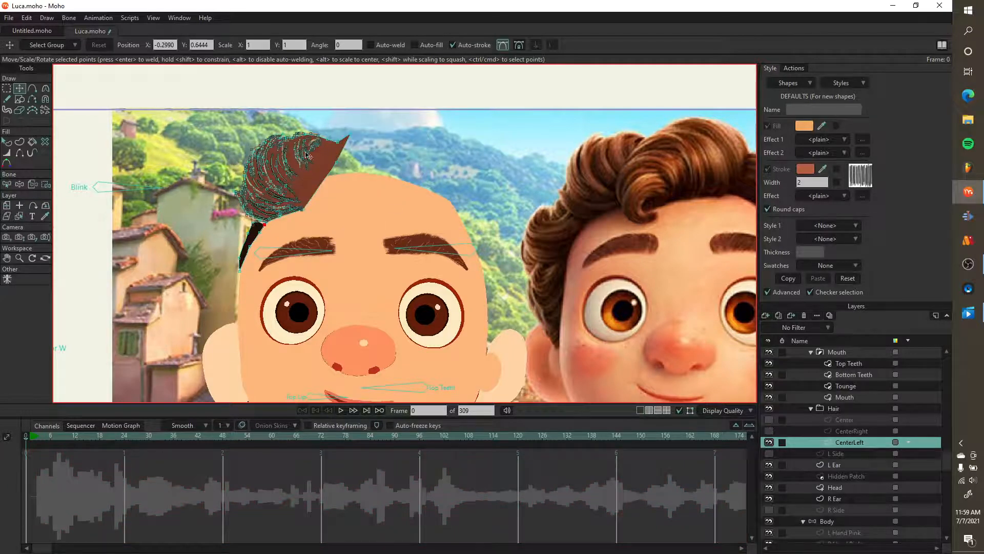
- Examine the light and dark strands and the plain overlap area of the CenterLeft hair section
{"action": "scroll", "coordinate": [306, 155], "scroll_direction": "up", "scroll_amount": 5}
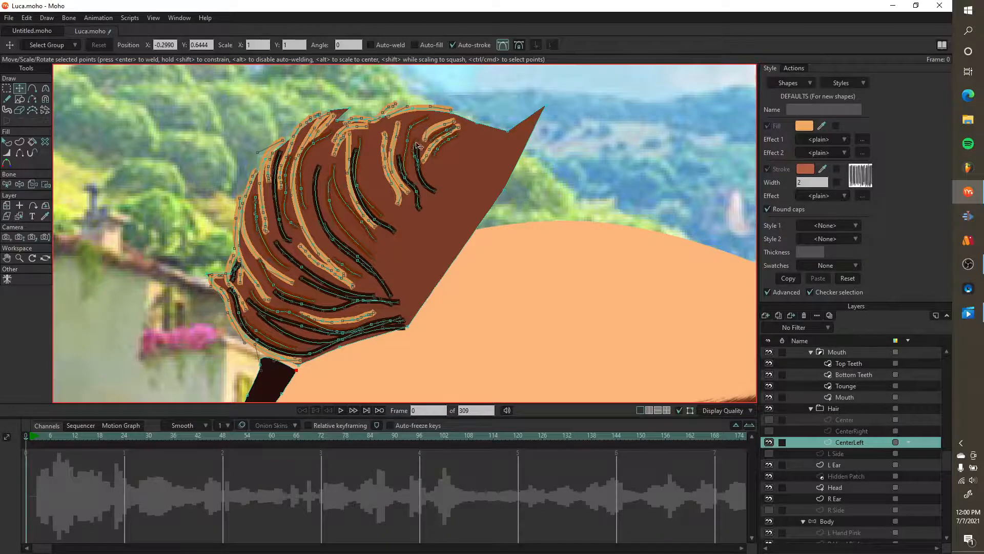
{"action": "scroll", "coordinate": [361, 179], "scroll_direction": "down", "scroll_amount": 3}
{"action": "scroll", "coordinate": [370, 233], "scroll_direction": "up", "scroll_amount": 4}
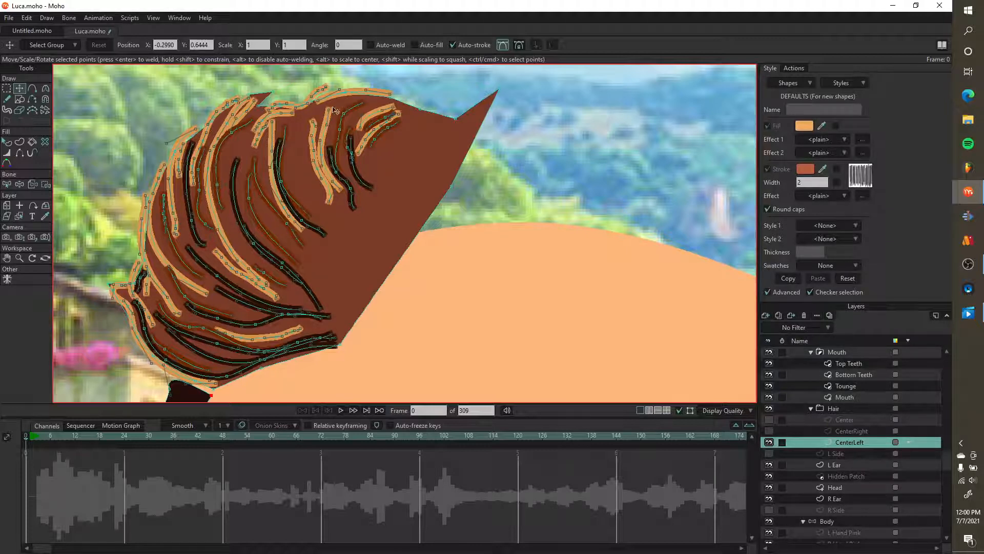
{"action": "scroll", "coordinate": [312, 303], "scroll_direction": "down", "scroll_amount": 3}
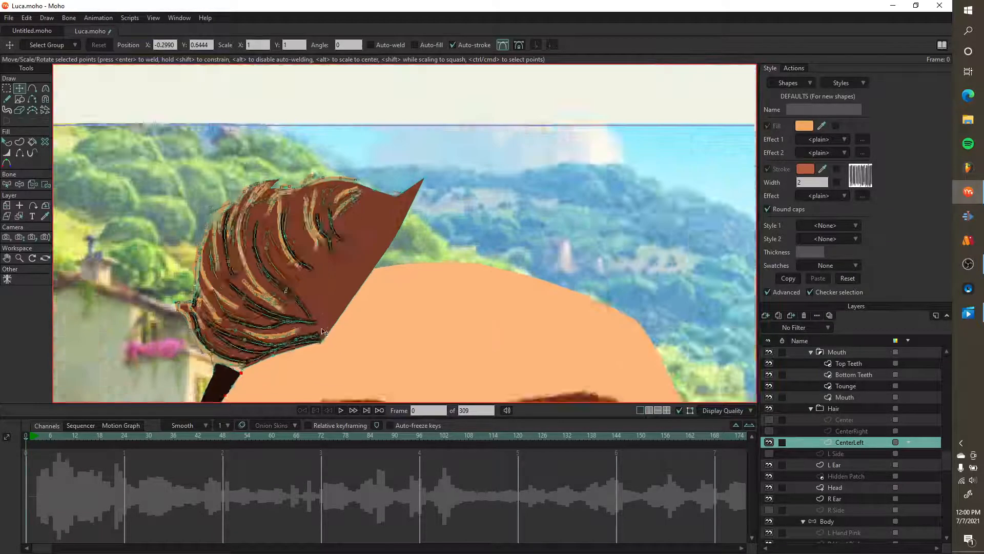
- Compare the CenterLeft hair section's strands and outline with the matching part of the reference hairstyle
{"action": "scroll", "coordinate": [311, 302], "scroll_direction": "up", "scroll_amount": 3}
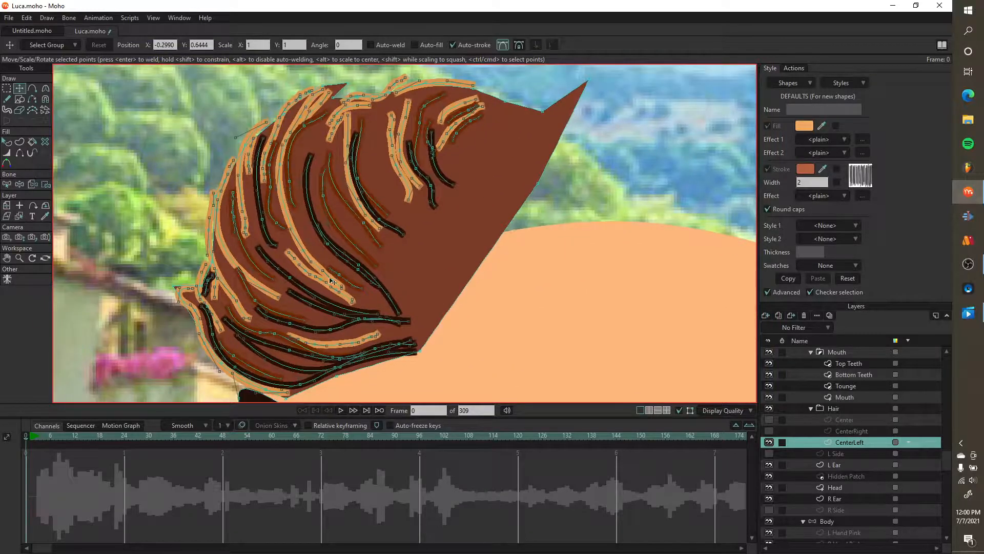
{"action": "scroll", "coordinate": [308, 225], "scroll_direction": "down", "scroll_amount": 5}
{"action": "left_click_drag", "start_coordinate": [441, 235], "coordinate": [176, 209]}
{"action": "left_click_drag", "start_coordinate": [534, 202], "coordinate": [376, 266]}
{"action": "scroll", "coordinate": [376, 266], "scroll_direction": "up", "scroll_amount": 3}
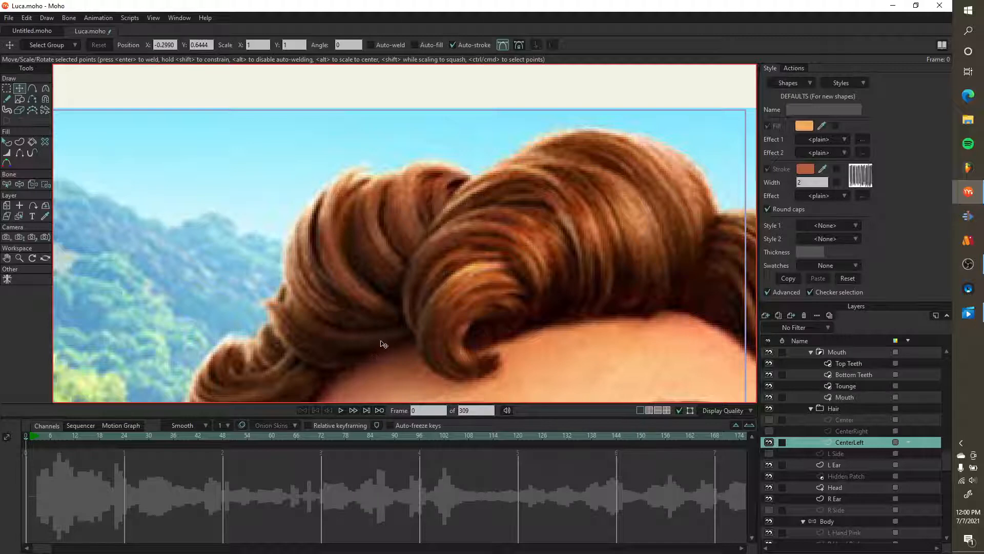
{"action": "scroll", "coordinate": [377, 303], "scroll_direction": "down", "scroll_amount": 2}
{"action": "scroll", "coordinate": [426, 226], "scroll_direction": "down", "scroll_amount": 2}
{"action": "left_click_drag", "start_coordinate": [336, 323], "coordinate": [626, 328]}
{"action": "scroll", "coordinate": [271, 197], "scroll_direction": "up", "scroll_amount": 3}
{"action": "scroll", "coordinate": [271, 196], "scroll_direction": "up", "scroll_amount": 1}
{"action": "scroll", "coordinate": [279, 203], "scroll_direction": "down", "scroll_amount": 2}
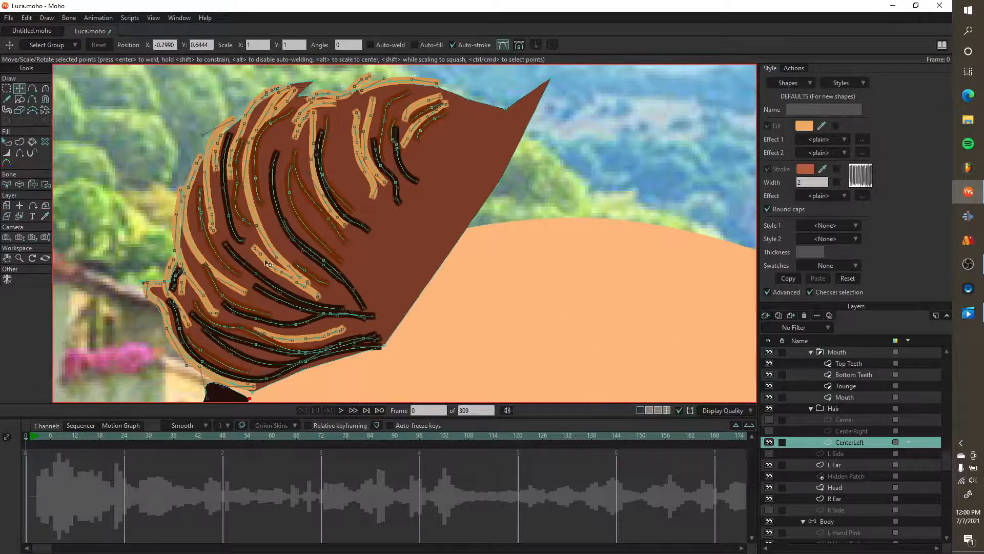
{"action": "scroll", "coordinate": [267, 259], "scroll_direction": "down", "scroll_amount": 2}
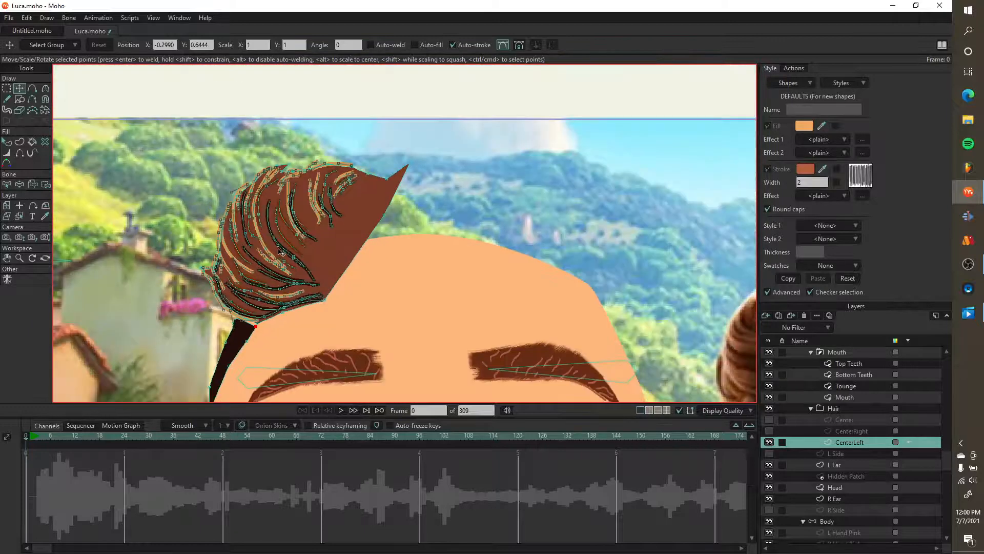
{"action": "scroll", "coordinate": [309, 309], "scroll_direction": "up", "scroll_amount": 3}
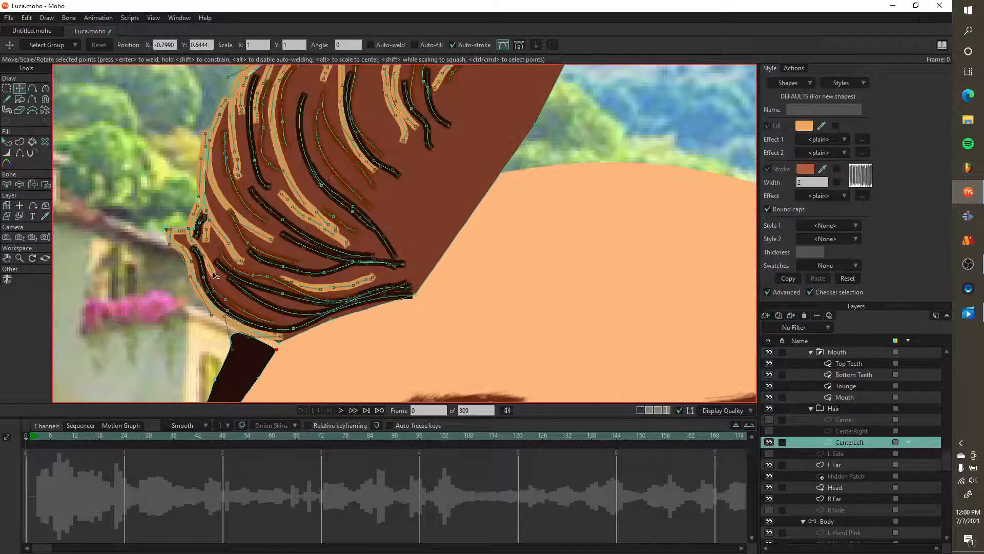
{"action": "scroll", "coordinate": [374, 226], "scroll_direction": "down", "scroll_amount": 2}
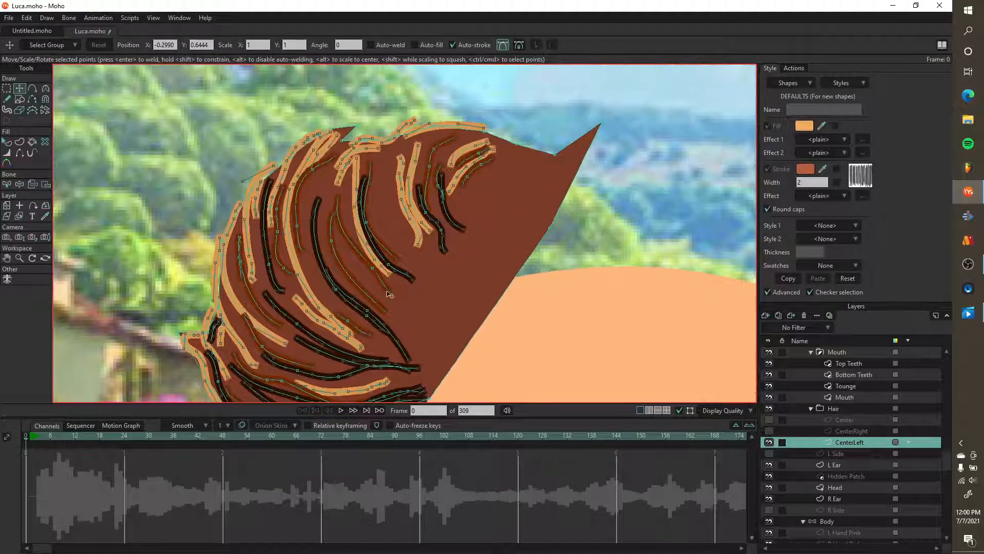
{"action": "scroll", "coordinate": [440, 149], "scroll_direction": "down", "scroll_amount": 5}
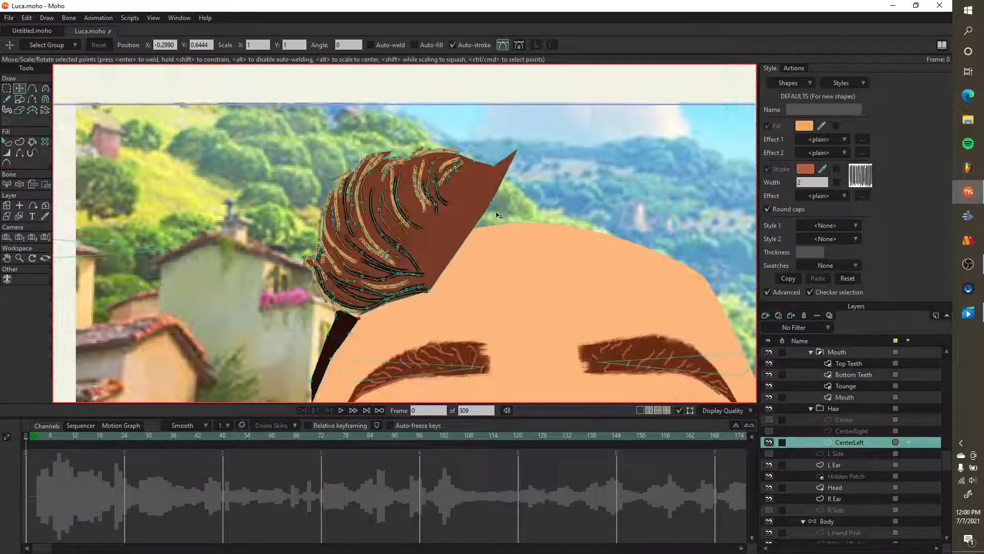
{"action": "scroll", "coordinate": [521, 191], "scroll_direction": "right", "scroll_amount": 3}
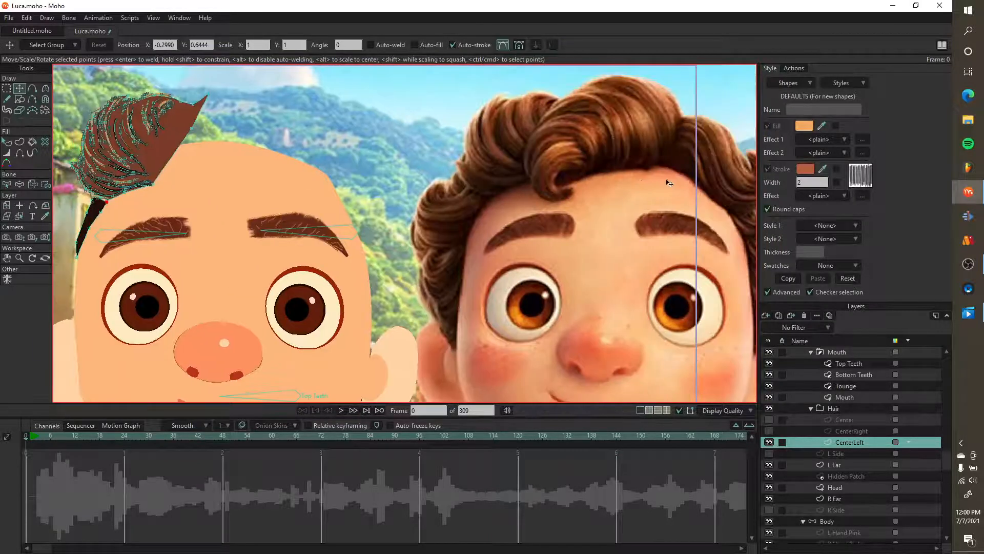
- Show the L Side hair layer, hide the CenterLeft layer and select L Side
{"action": "left_click", "coordinate": [769, 454]}
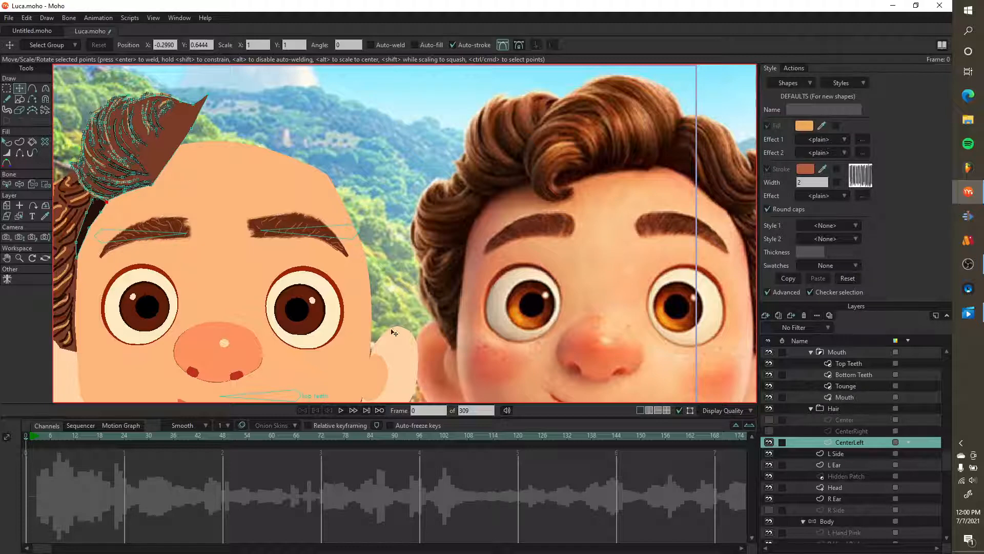
{"action": "left_click", "coordinate": [771, 432]}
{"action": "left_click", "coordinate": [770, 432]}
{"action": "left_click", "coordinate": [770, 442]}
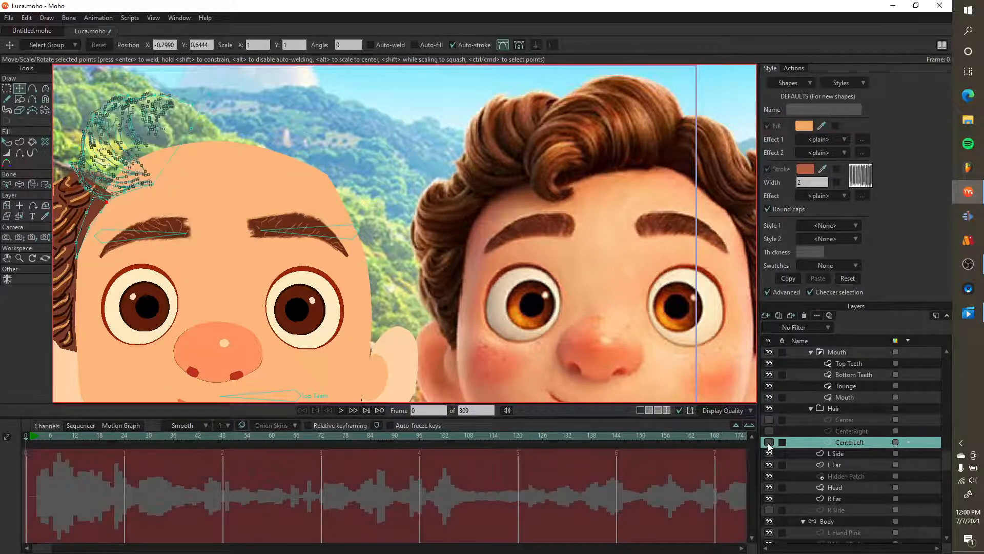
{"action": "left_click", "coordinate": [838, 455]}
- Examine the light and dark strands of the L Side hair section and clear its point selection
{"action": "left_click_drag", "start_coordinate": [455, 247], "coordinate": [651, 233]}
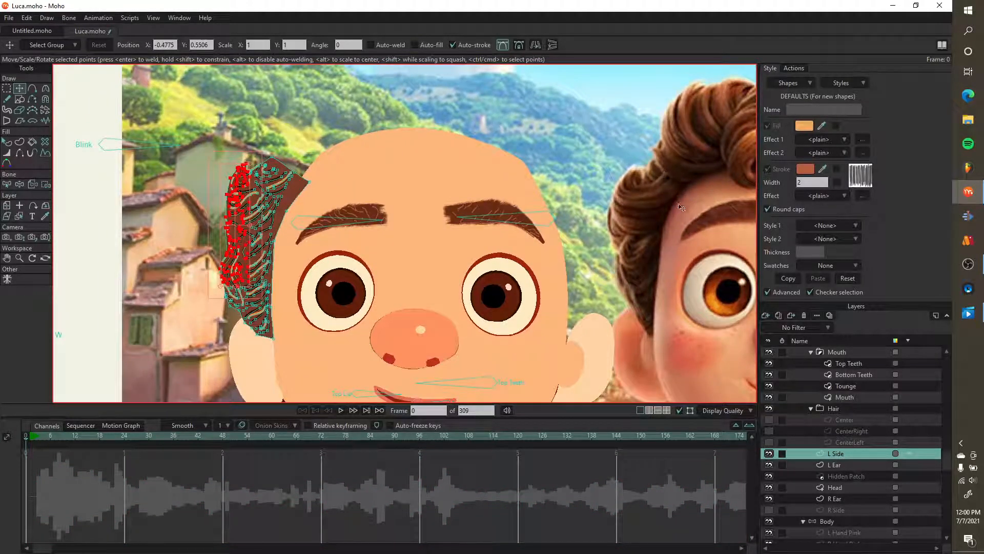
{"action": "scroll", "coordinate": [256, 216], "scroll_direction": "up", "scroll_amount": 5}
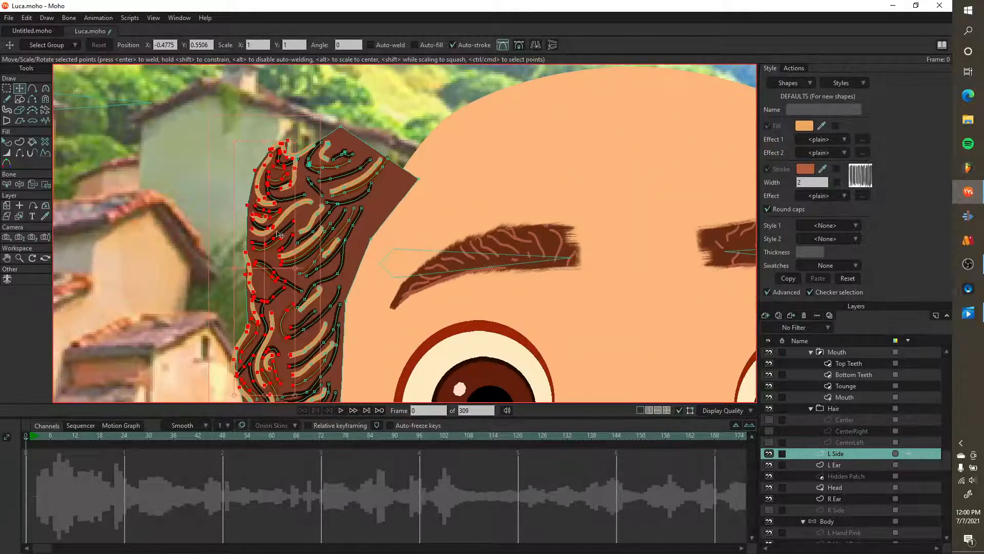
{"action": "scroll", "coordinate": [305, 222], "scroll_direction": "down", "scroll_amount": 4}
{"action": "scroll", "coordinate": [306, 222], "scroll_direction": "down", "scroll_amount": 2}
{"action": "scroll", "coordinate": [306, 222], "scroll_direction": "up", "scroll_amount": 2}
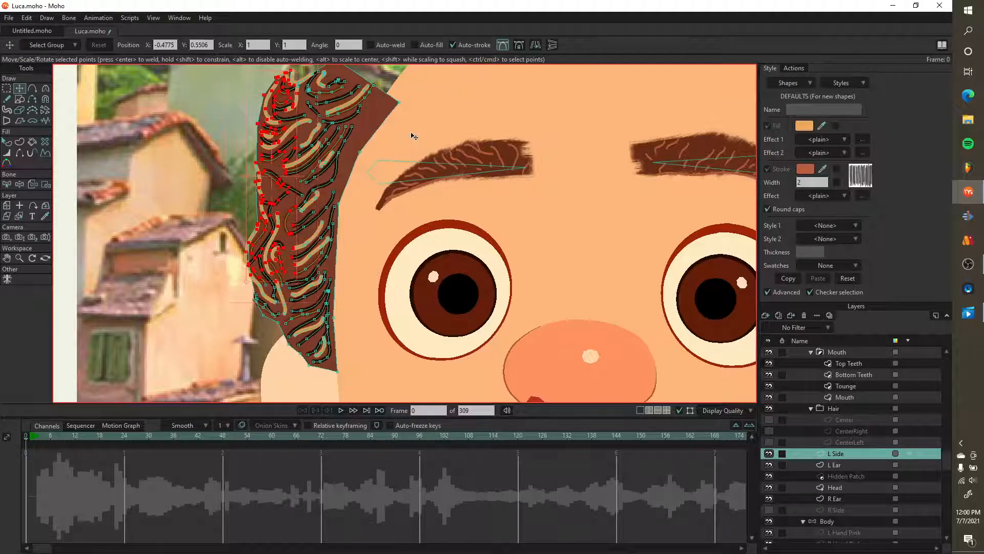
{"action": "key", "text": "ctrl+z"}
{"action": "scroll", "coordinate": [328, 138], "scroll_direction": "right", "scroll_amount": 5}
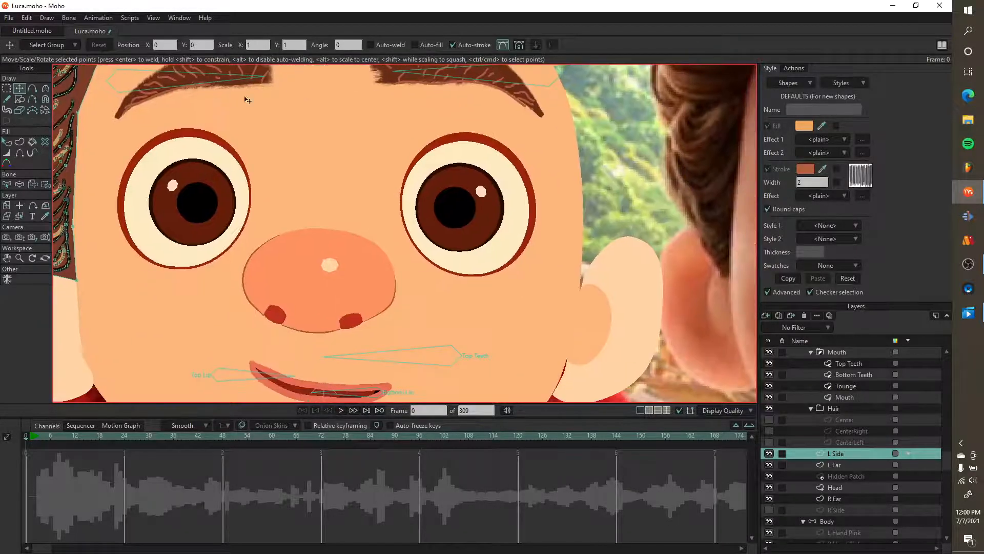
- Compare the L Side hair strands with the side curls of the reference character
{"action": "scroll", "coordinate": [538, 138], "scroll_direction": "down", "scroll_amount": 3}
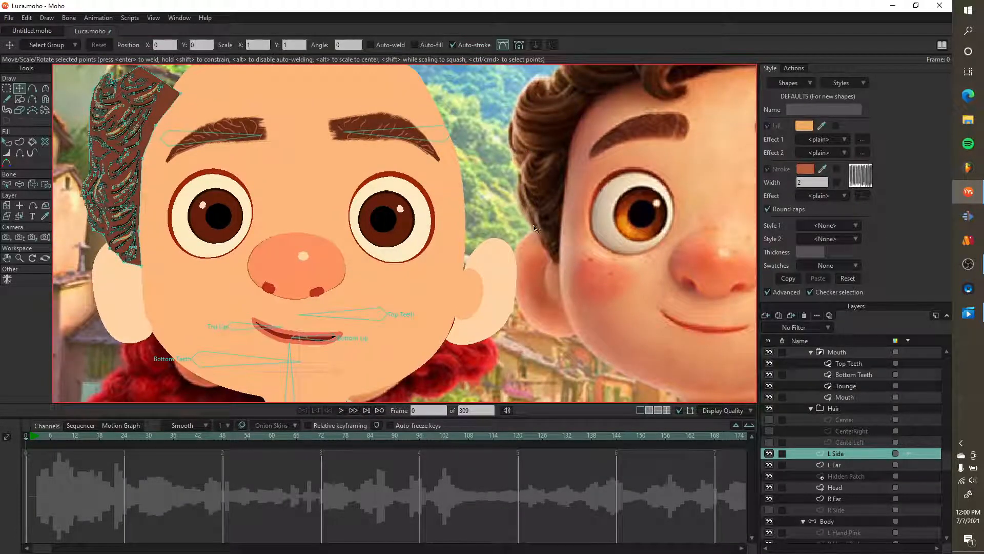
{"action": "scroll", "coordinate": [173, 171], "scroll_direction": "up", "scroll_amount": 5}
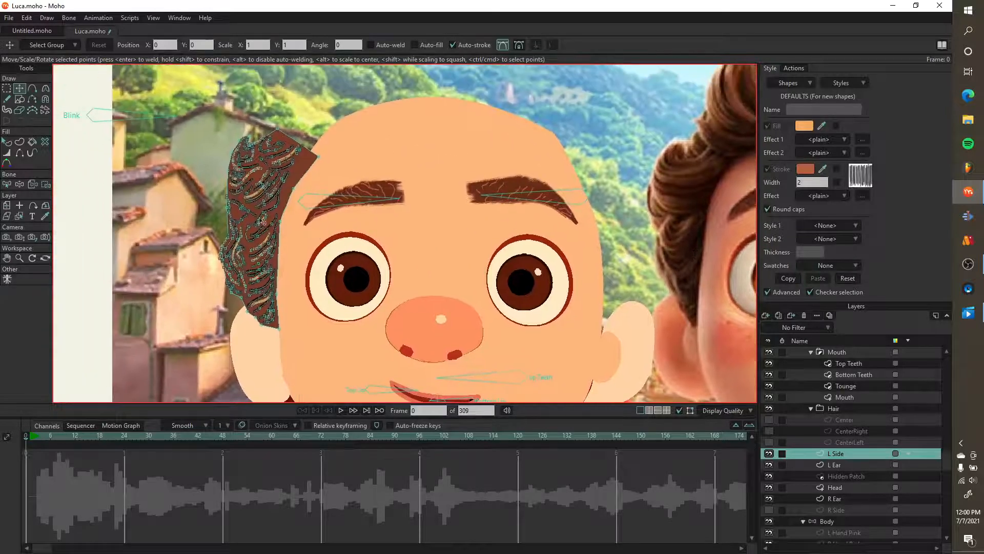
{"action": "scroll", "coordinate": [233, 250], "scroll_direction": "down", "scroll_amount": 2}
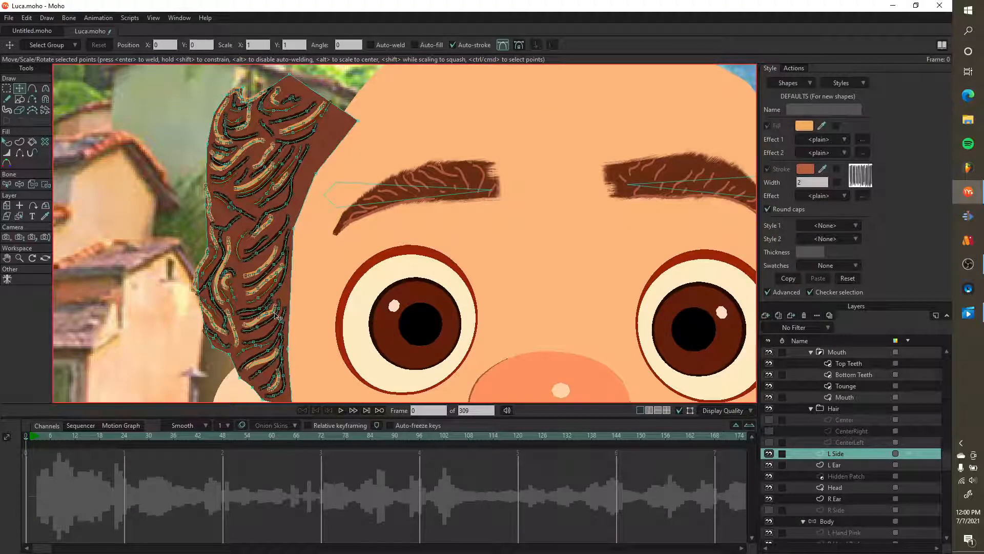
{"action": "scroll", "coordinate": [277, 317], "scroll_direction": "down", "scroll_amount": 1}
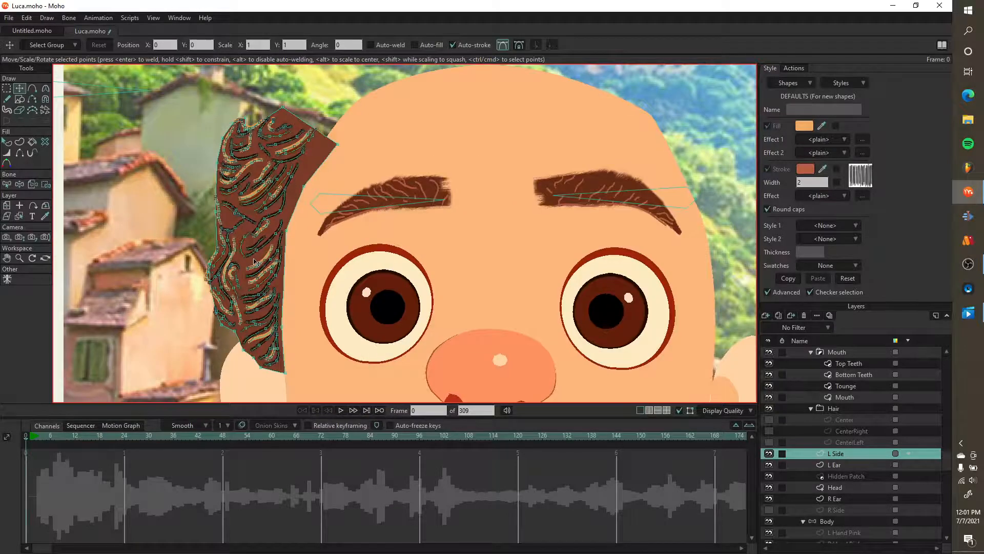
{"action": "scroll", "coordinate": [258, 250], "scroll_direction": "down", "scroll_amount": 3}
{"action": "scroll", "coordinate": [255, 252], "scroll_direction": "up", "scroll_amount": 4}
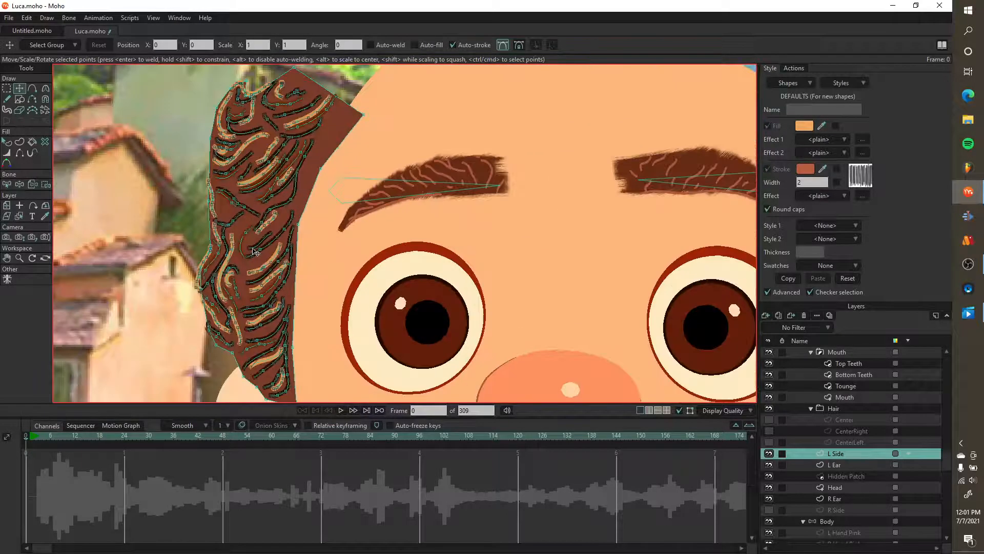
- Render frame 0 to inspect the L Side hair section, and close the render preview
{"action": "scroll", "coordinate": [255, 251], "scroll_direction": "down", "scroll_amount": 3}
{"action": "key", "text": "ctrl+r"}
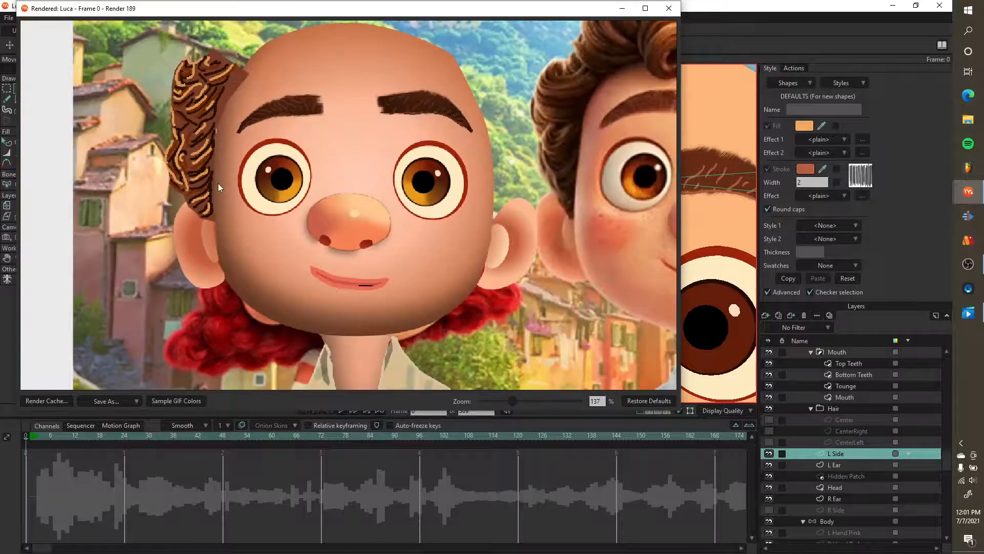
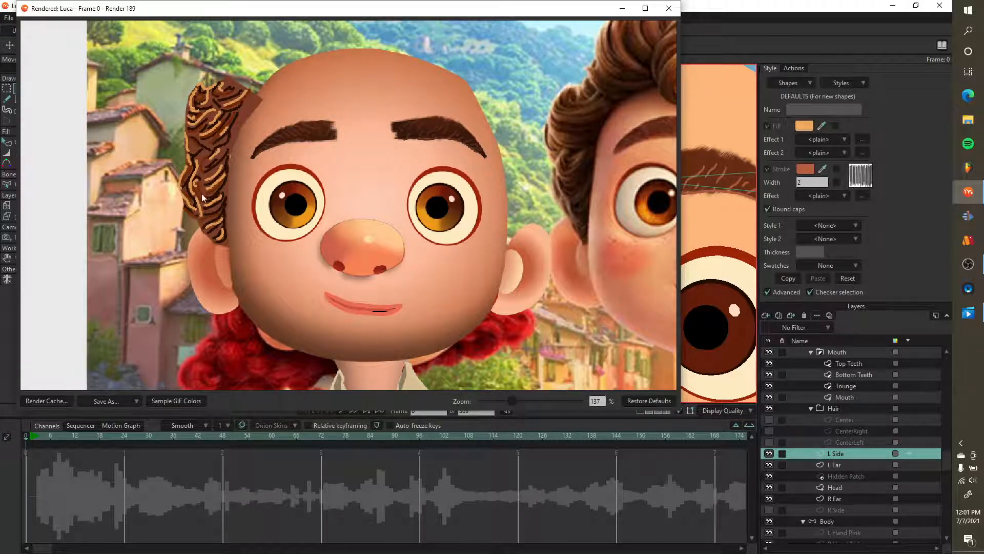
{"action": "left_click", "coordinate": [677, 13]}
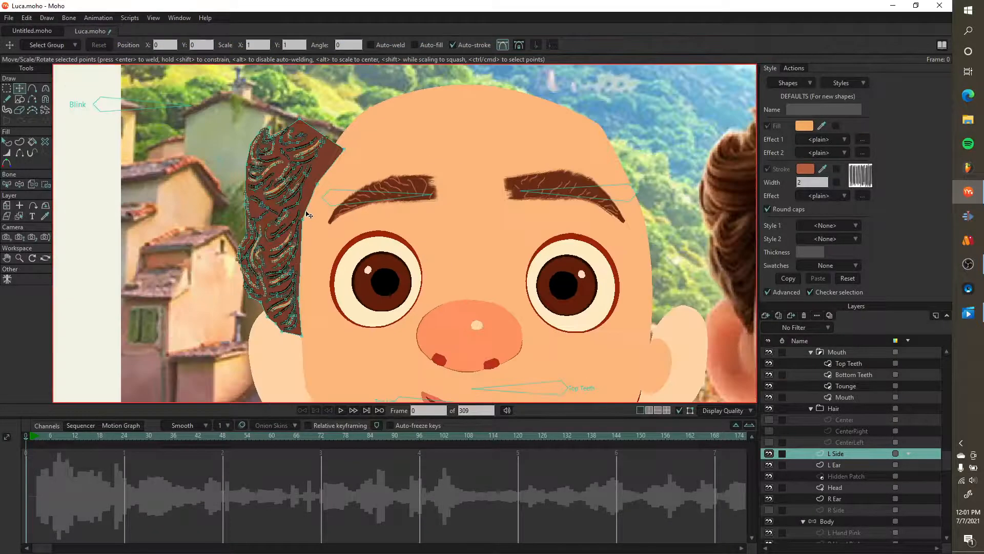
- Examine the L Side hair's placement on the head against both sides of the reference character's hair
{"action": "scroll", "coordinate": [307, 213], "scroll_direction": "up", "scroll_amount": 3}
{"action": "scroll", "coordinate": [310, 218], "scroll_direction": "down", "scroll_amount": 3}
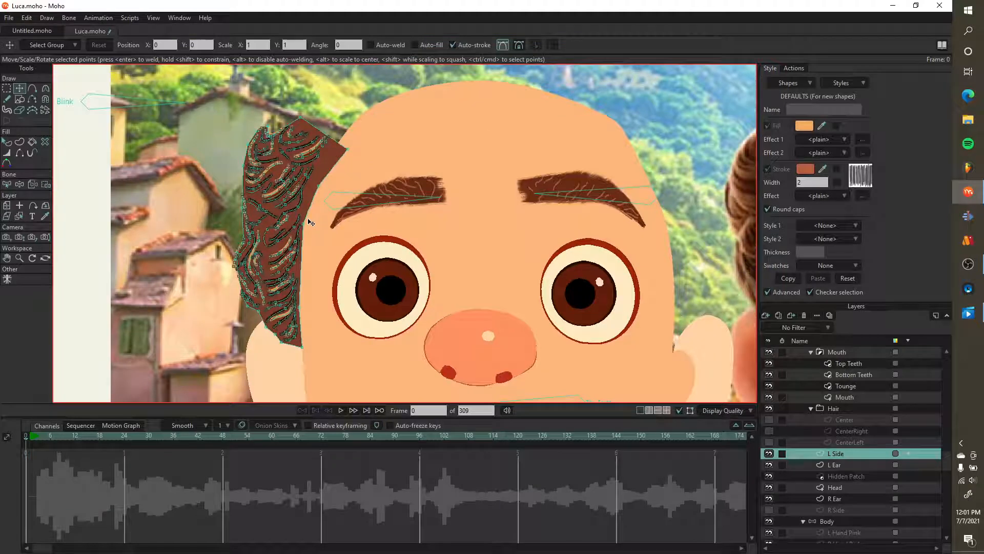
{"action": "scroll", "coordinate": [310, 222], "scroll_direction": "up", "scroll_amount": 2}
{"action": "scroll", "coordinate": [311, 222], "scroll_direction": "down", "scroll_amount": 4}
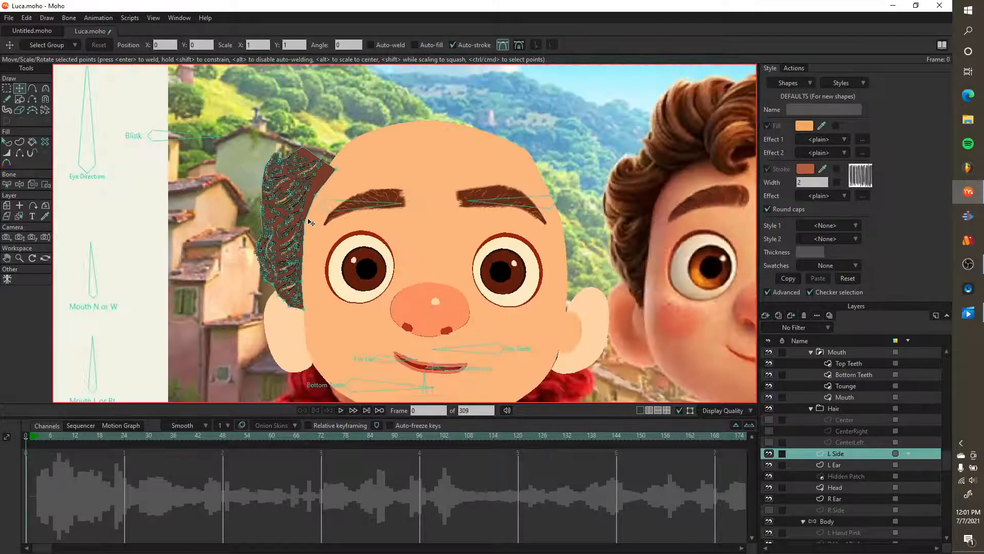
{"action": "scroll", "coordinate": [358, 249], "scroll_direction": "down", "scroll_amount": 2}
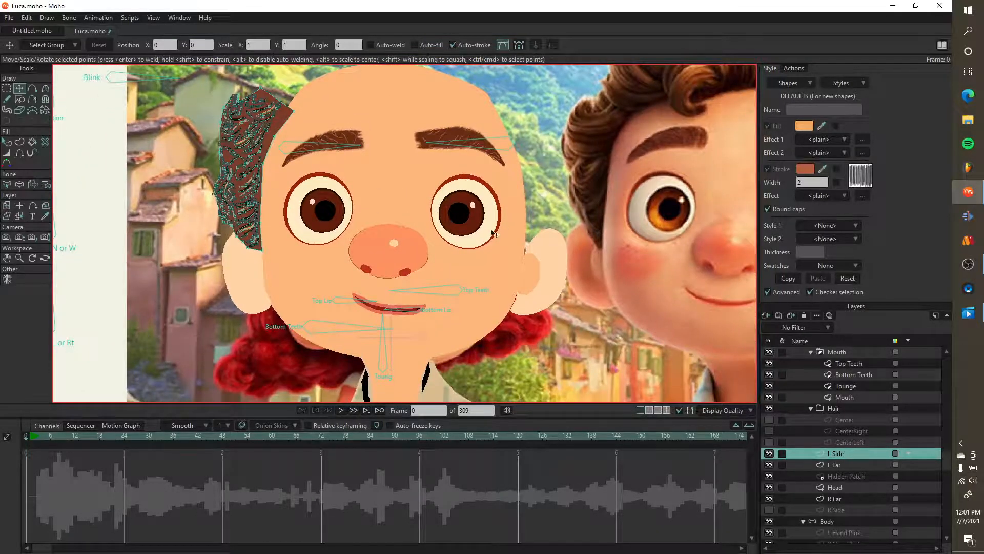
{"action": "scroll", "coordinate": [384, 192], "scroll_direction": "down", "scroll_amount": 4}
{"action": "scroll", "coordinate": [387, 191], "scroll_direction": "down", "scroll_amount": 1}
{"action": "scroll", "coordinate": [482, 196], "scroll_direction": "right", "scroll_amount": 3}
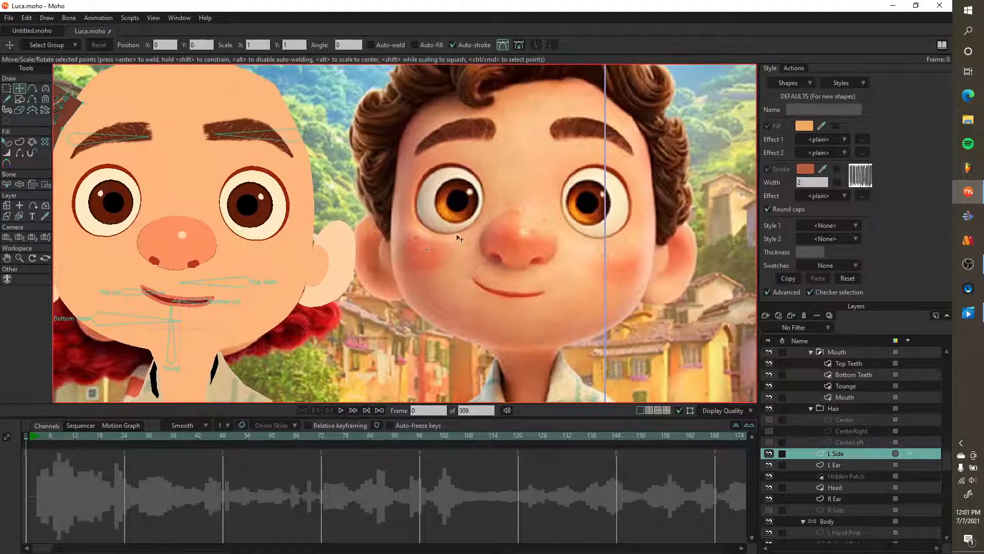
{"action": "scroll", "coordinate": [451, 169], "scroll_direction": "up", "scroll_amount": 3}
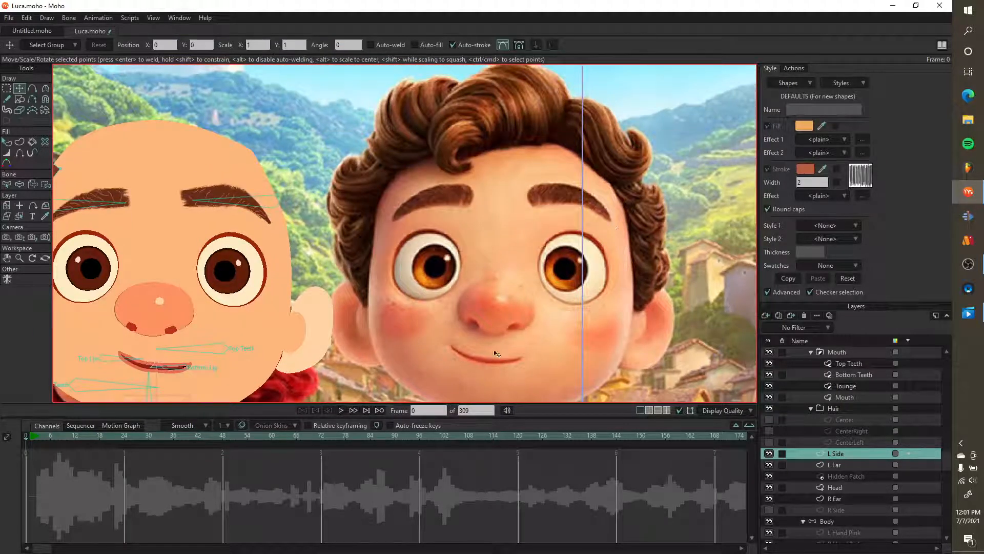
{"action": "scroll", "coordinate": [361, 191], "scroll_direction": "left", "scroll_amount": 5}
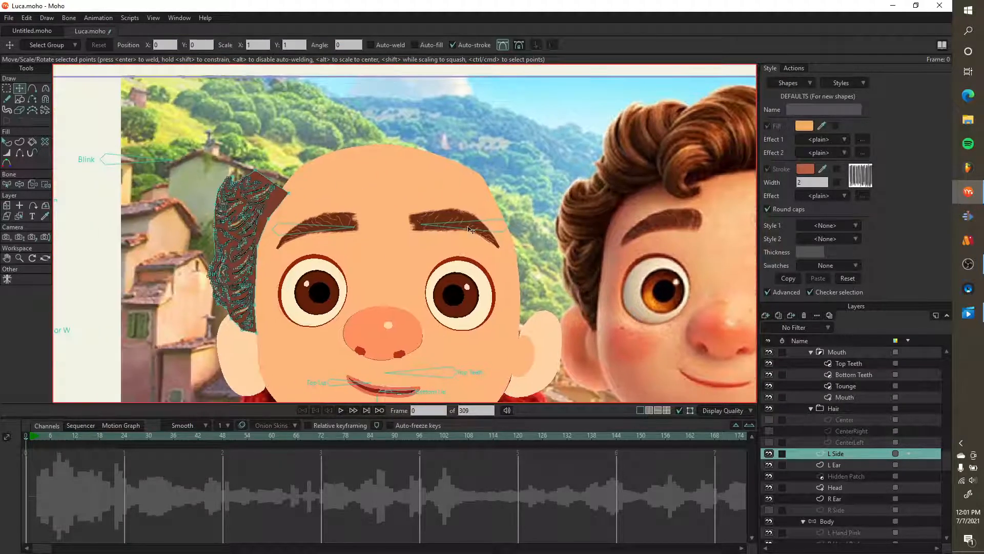
{"action": "scroll", "coordinate": [451, 228], "scroll_direction": "down", "scroll_amount": 5}
{"action": "scroll", "coordinate": [431, 225], "scroll_direction": "up", "scroll_amount": 4}
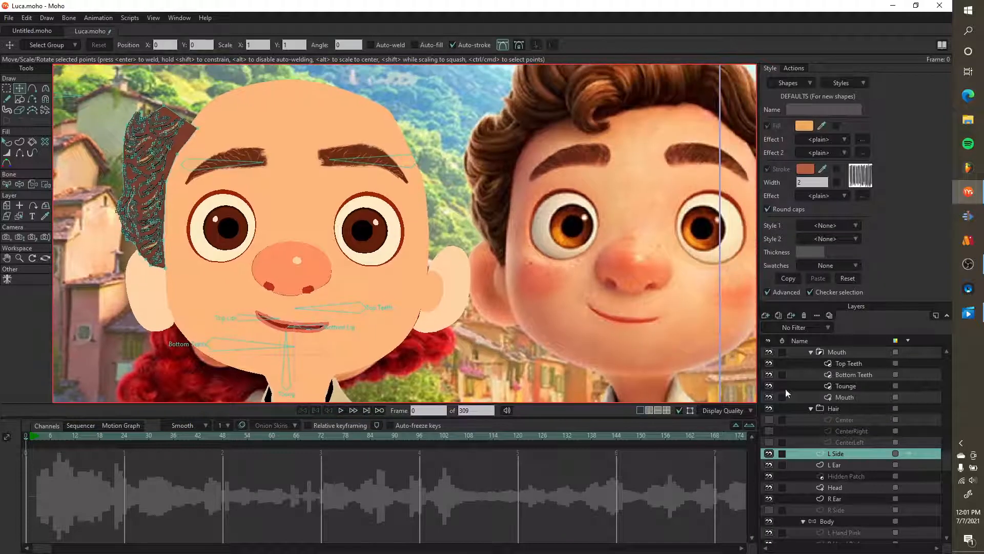
- Hide the L Side layer, show the R Side layer and move R Side directly above the Head layer
{"action": "left_click", "coordinate": [769, 454]}
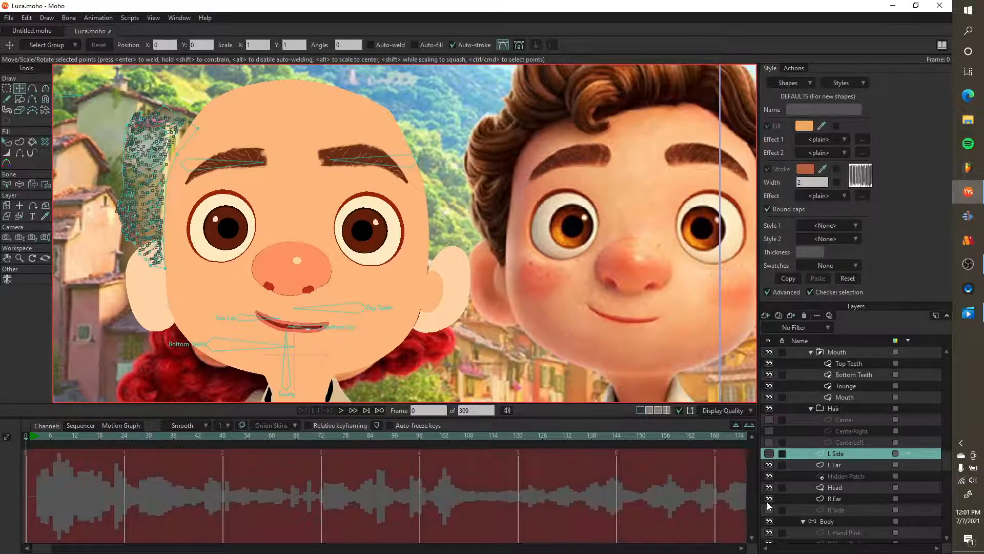
{"action": "left_click", "coordinate": [770, 510]}
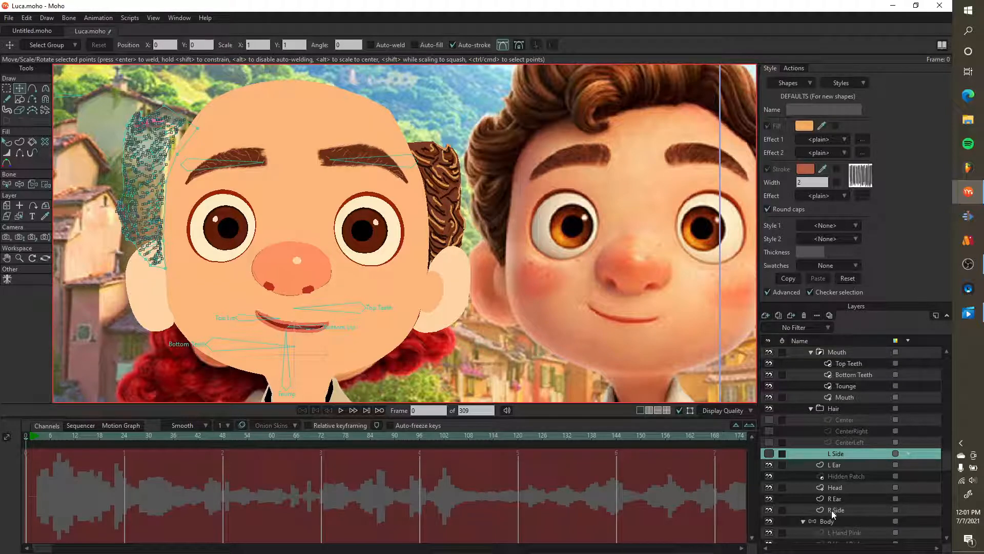
{"action": "left_click_drag", "start_coordinate": [832, 509], "coordinate": [840, 487]}
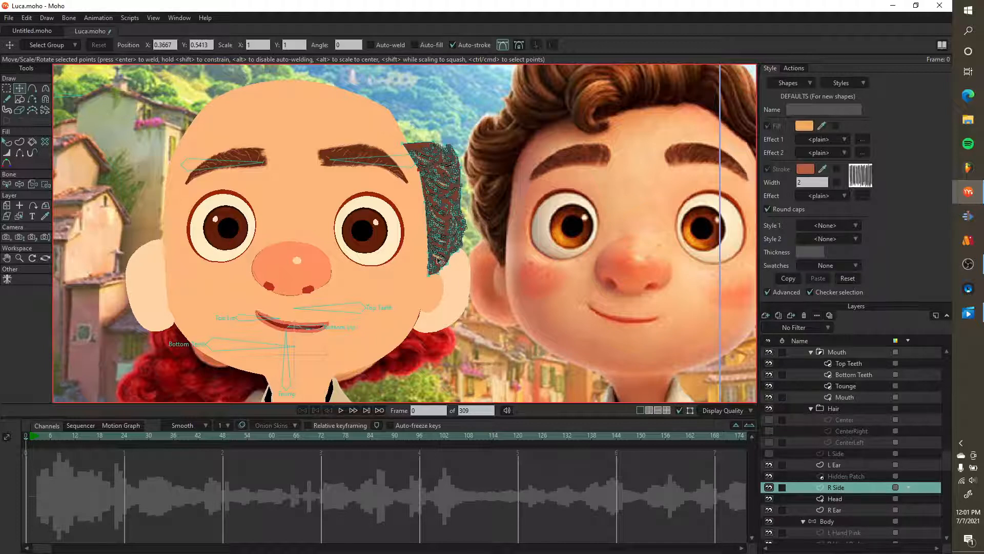
- Show the L Side, CenterLeft, CenterRight and Center hair layers to restore the full hairstyle
{"action": "left_click", "coordinate": [770, 453]}
{"action": "left_click", "coordinate": [770, 442]}
{"action": "left_click", "coordinate": [769, 431]}
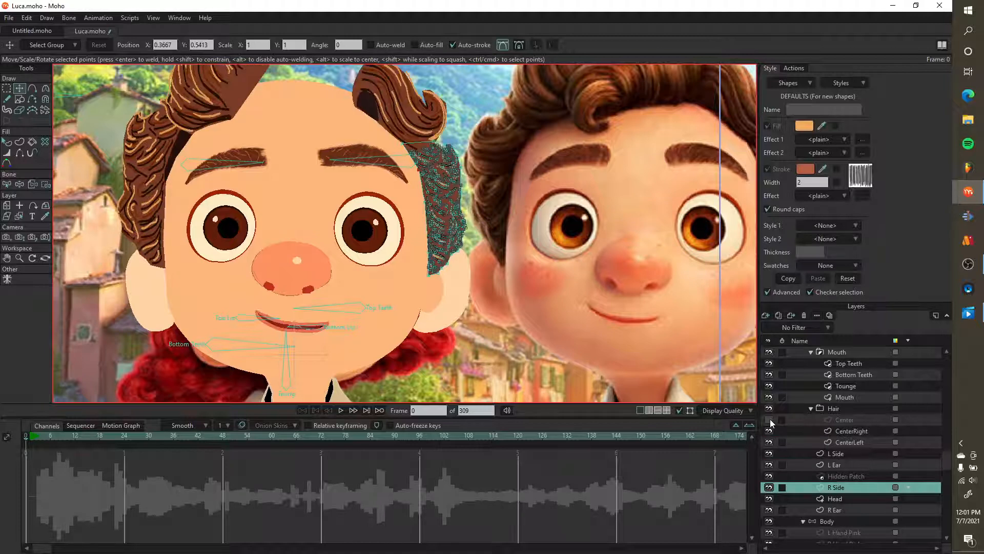
{"action": "left_click", "coordinate": [770, 419]}
- Render frame 0 and compare the complete hairstyle with the reference character
{"action": "scroll", "coordinate": [538, 281], "scroll_direction": "down", "scroll_amount": 2}
{"action": "key", "text": "ctrl+r"}
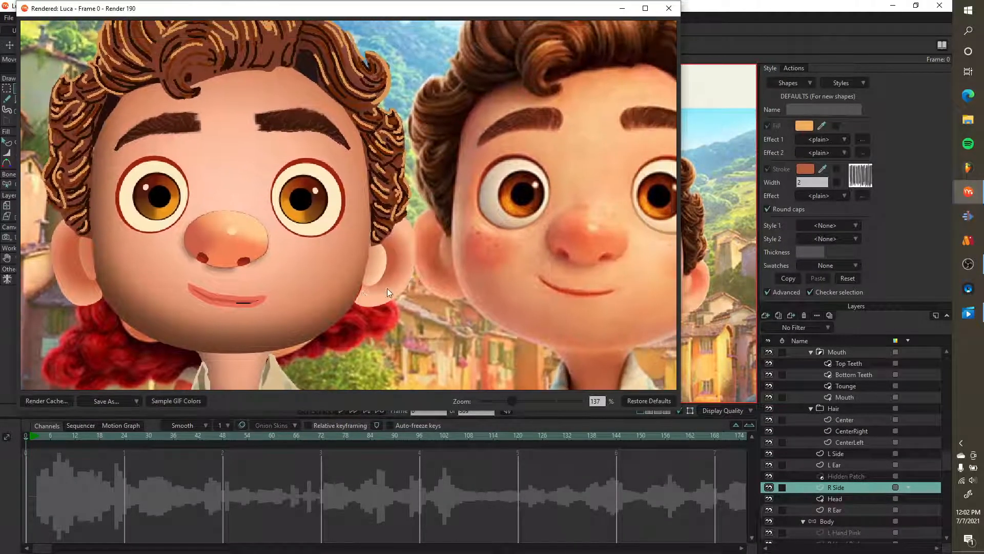
{"action": "scroll", "coordinate": [388, 293], "scroll_direction": "down", "scroll_amount": 2}
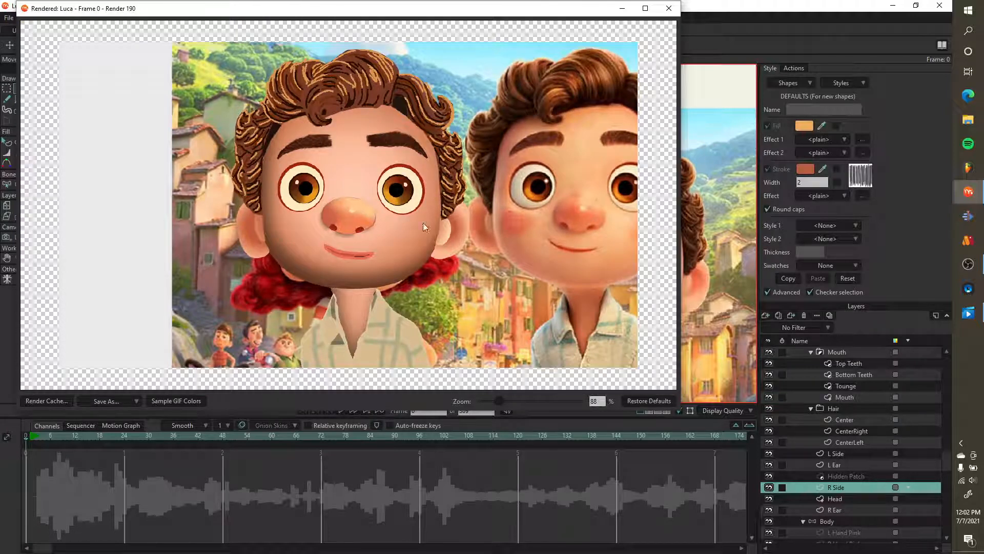
- Close the render and hide the Center, CenterLeft, L Side and R Side hair layers to isolate CenterRight
{"action": "left_click", "coordinate": [669, 8]}
{"action": "scroll", "coordinate": [391, 296], "scroll_direction": "up", "scroll_amount": 2}
{"action": "scroll", "coordinate": [390, 296], "scroll_direction": "up", "scroll_amount": 2}
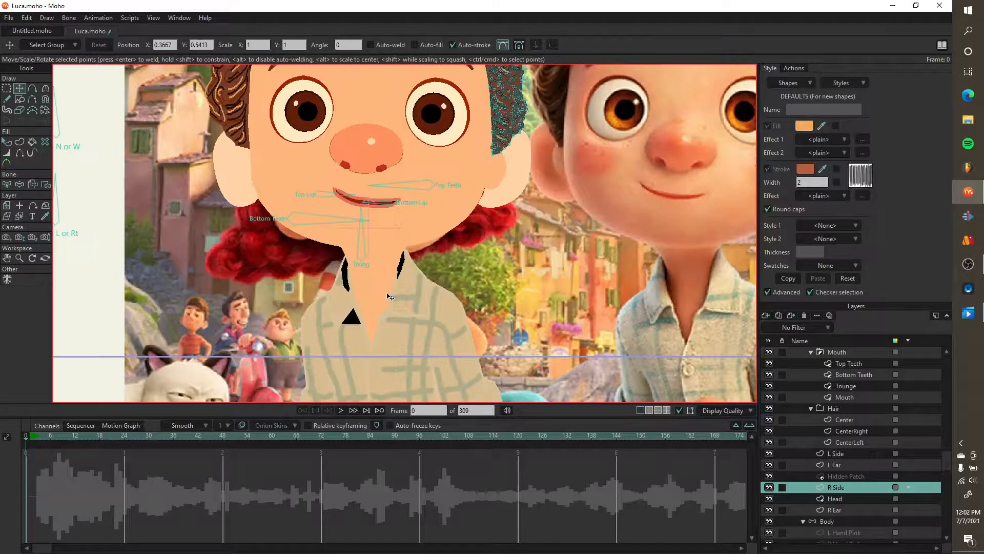
{"action": "scroll", "coordinate": [390, 322], "scroll_direction": "down", "scroll_amount": 1}
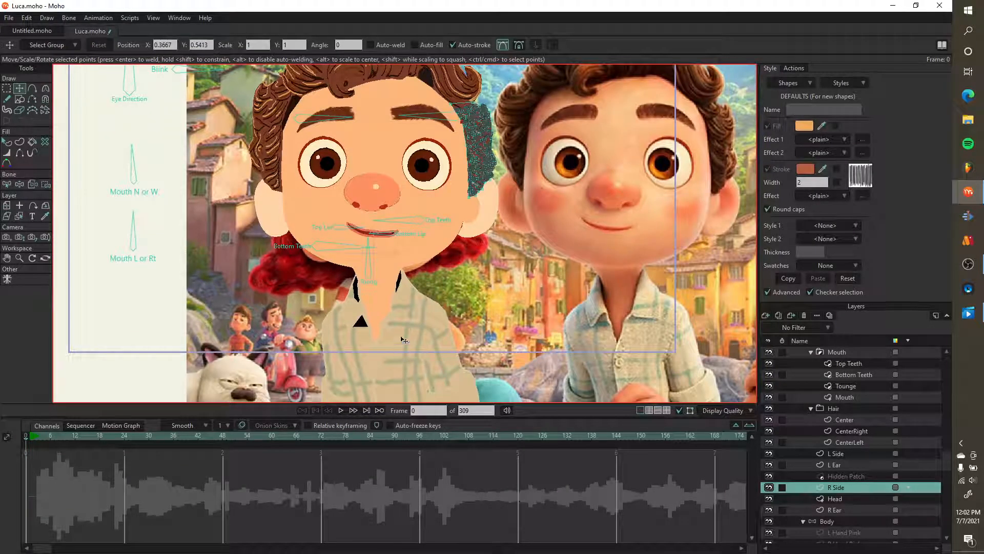
{"action": "scroll", "coordinate": [322, 88], "scroll_direction": "up", "scroll_amount": 5}
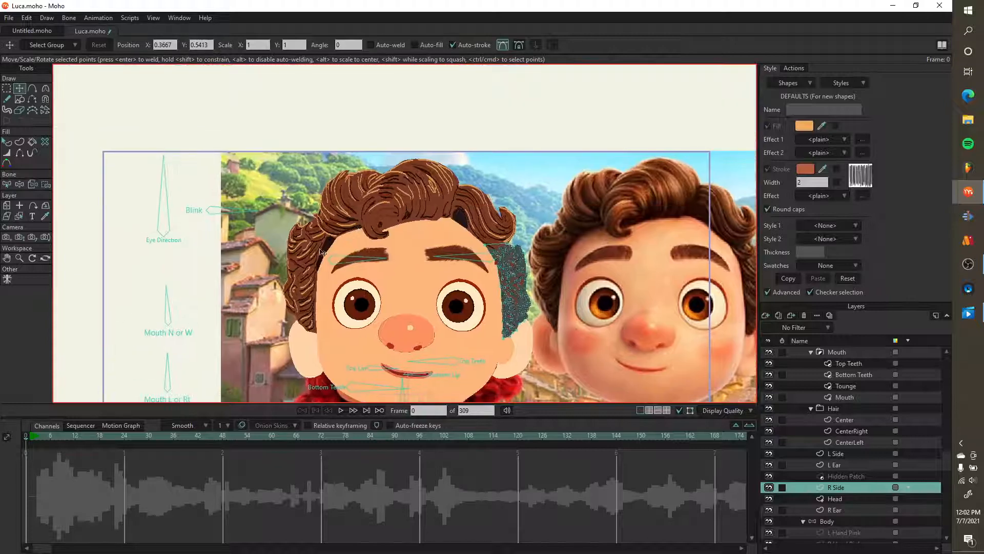
{"action": "scroll", "coordinate": [341, 257], "scroll_direction": "down", "scroll_amount": 4}
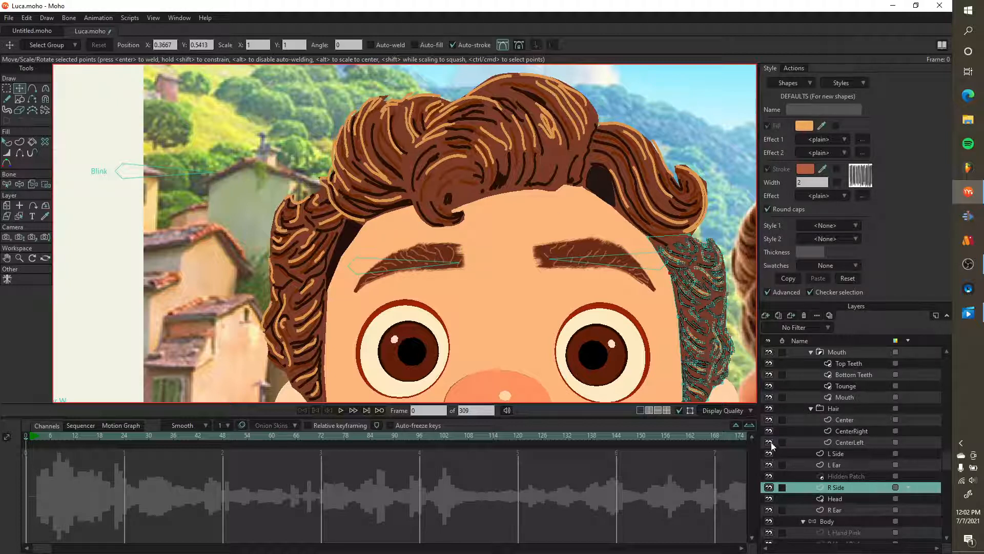
{"action": "left_click", "coordinate": [769, 419]}
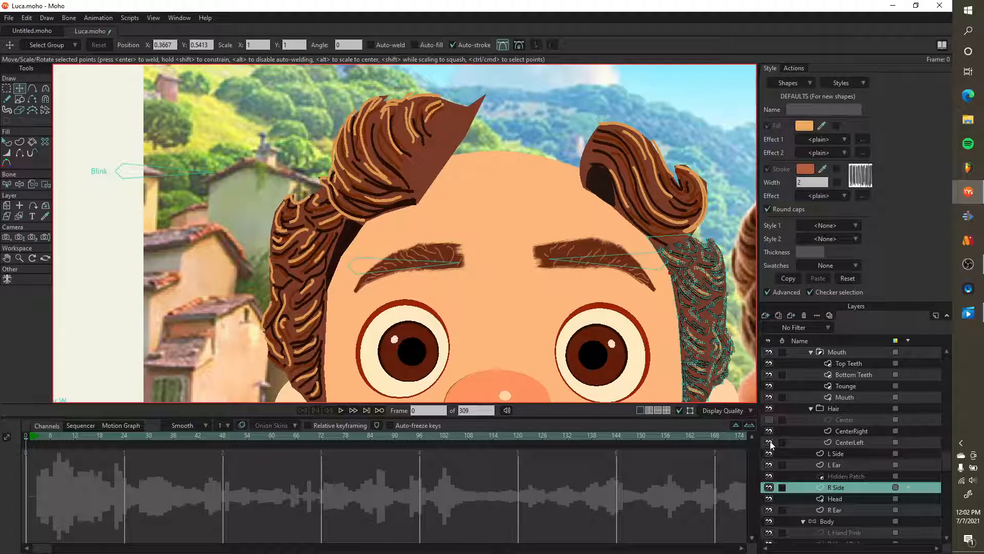
{"action": "left_click", "coordinate": [769, 442]}
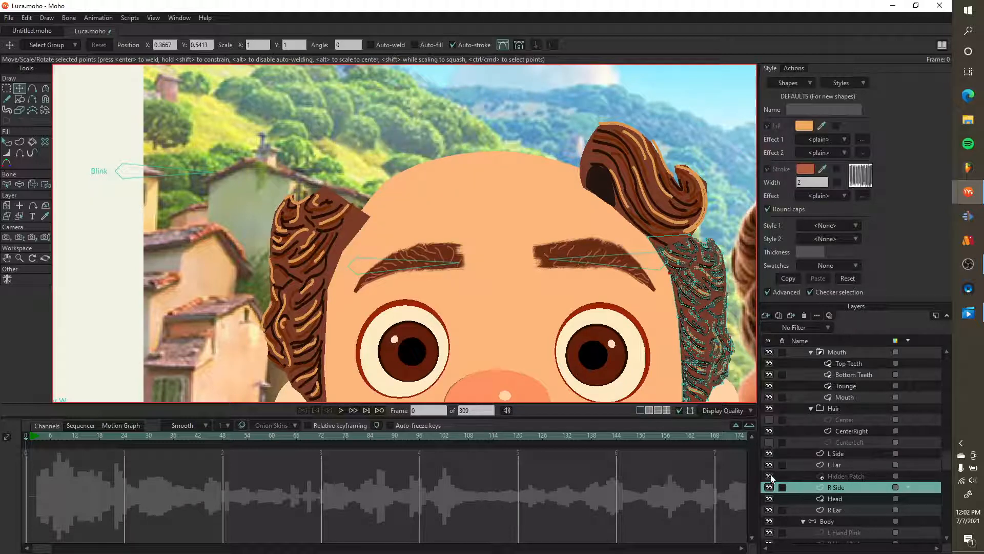
{"action": "left_click", "coordinate": [769, 453]}
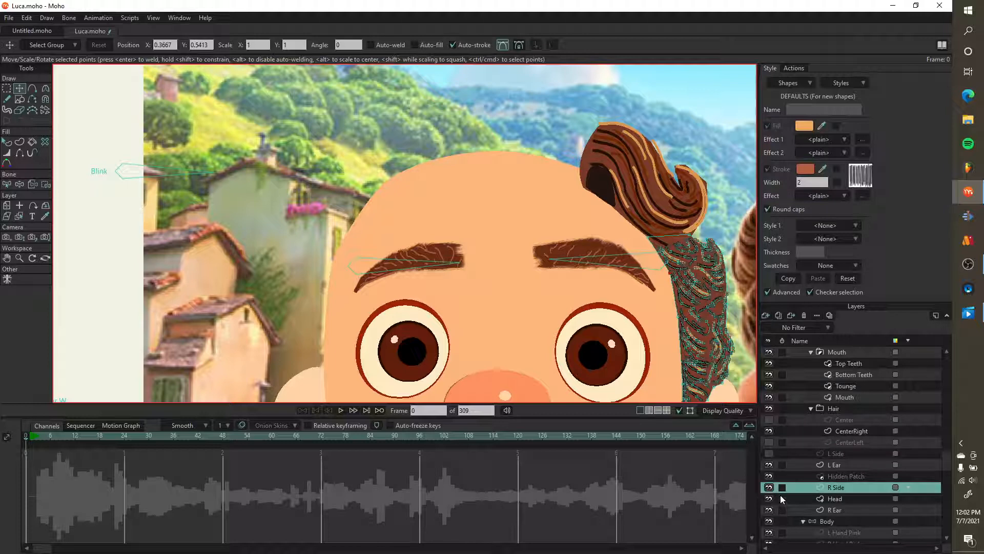
{"action": "left_click", "coordinate": [769, 487]}
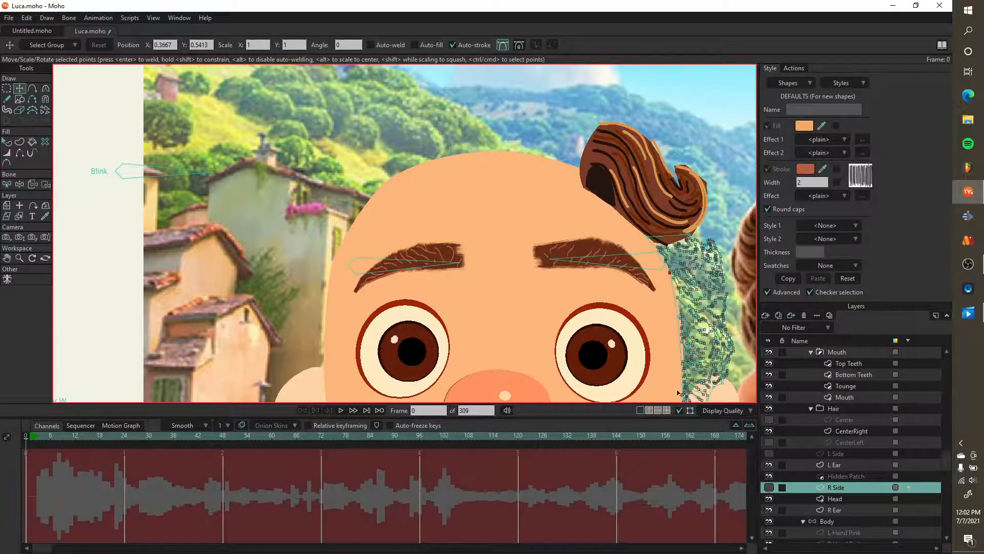
- Make CenterRight the active layer and select the dark shadow patch at the inner edge of its curl
{"action": "left_click_drag", "start_coordinate": [665, 359], "coordinate": [588, 343]}
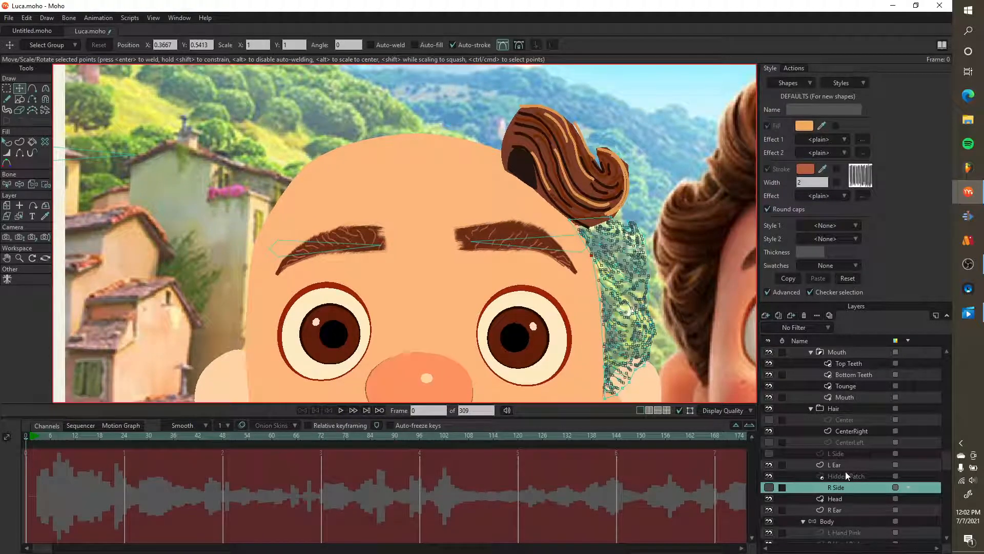
{"action": "left_click", "coordinate": [853, 431]}
{"action": "scroll", "coordinate": [476, 205], "scroll_direction": "up", "scroll_amount": 5}
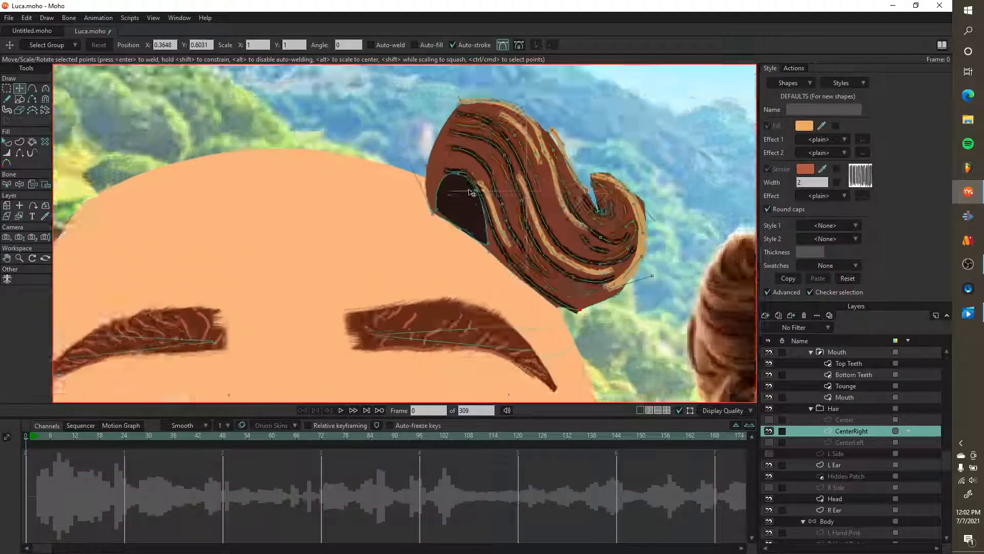
{"action": "left_click", "coordinate": [466, 211]}
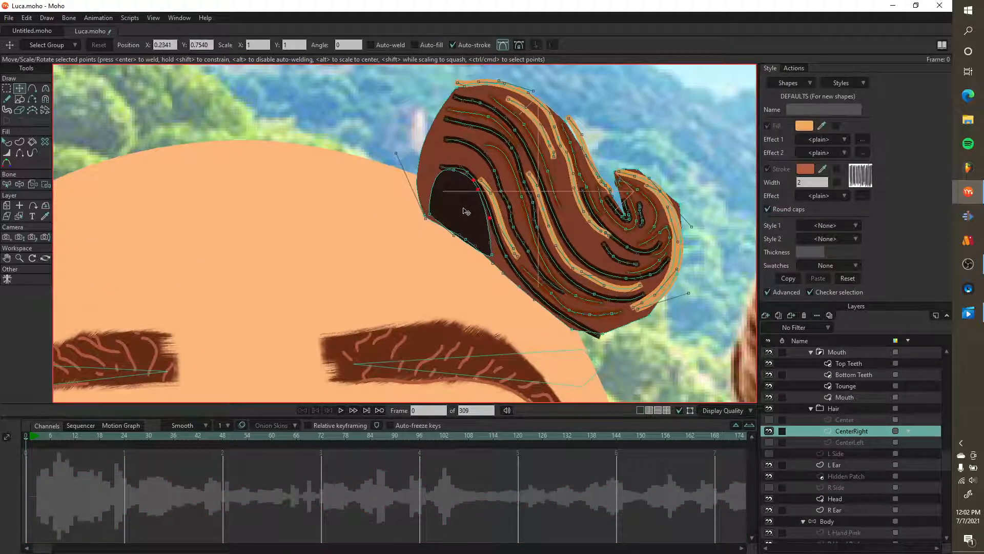
{"action": "double_click", "coordinate": [466, 212]}
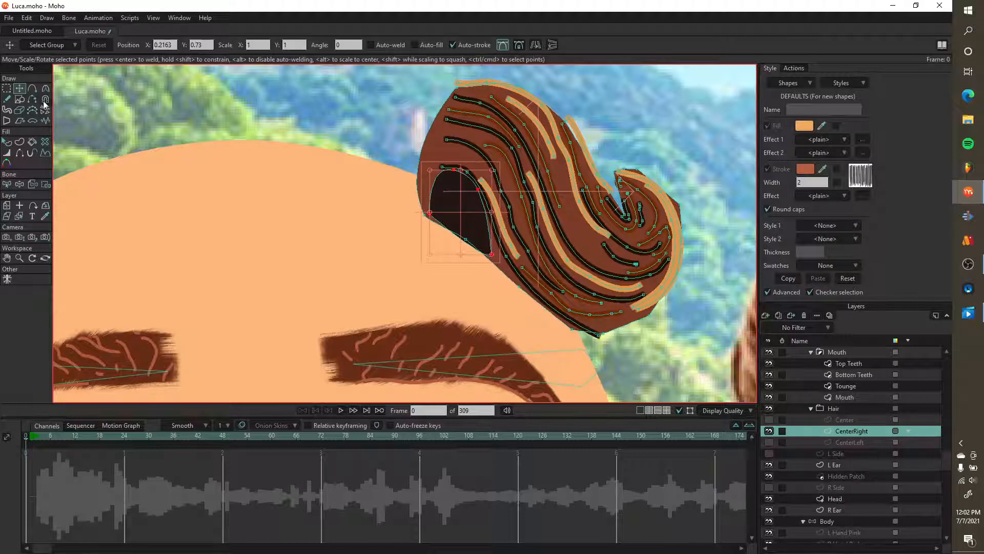
- Draw a black-filled oval without a stroke just below the dark patch and nudge it slightly lower on the forehead
{"action": "left_click", "coordinate": [21, 99]}
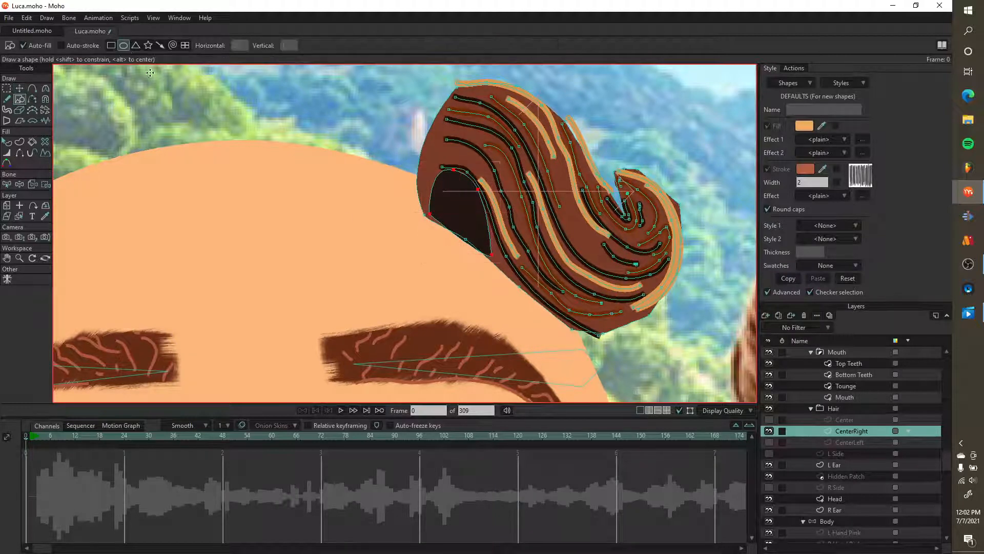
{"action": "left_click", "coordinate": [804, 126]}
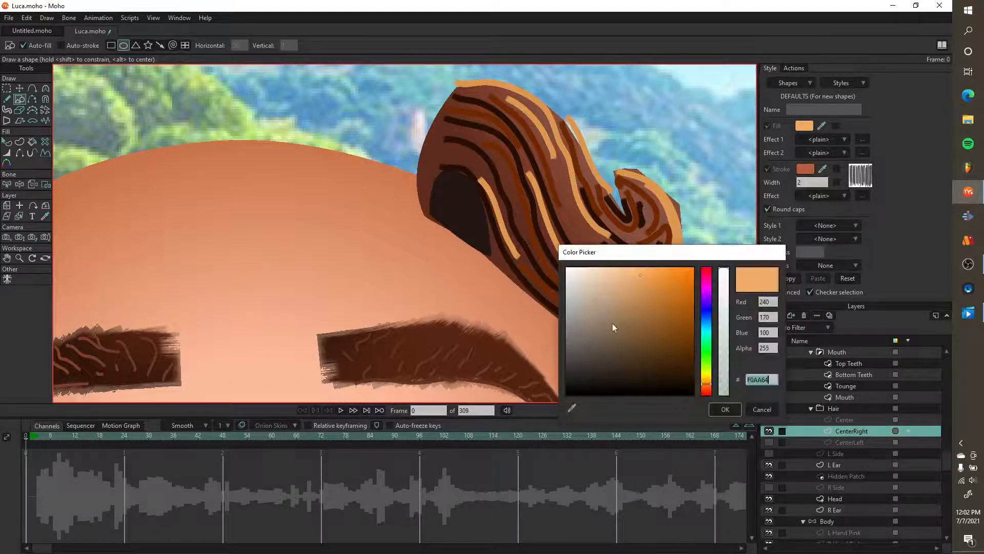
{"action": "left_click", "coordinate": [693, 394]}
{"action": "left_click", "coordinate": [725, 410]}
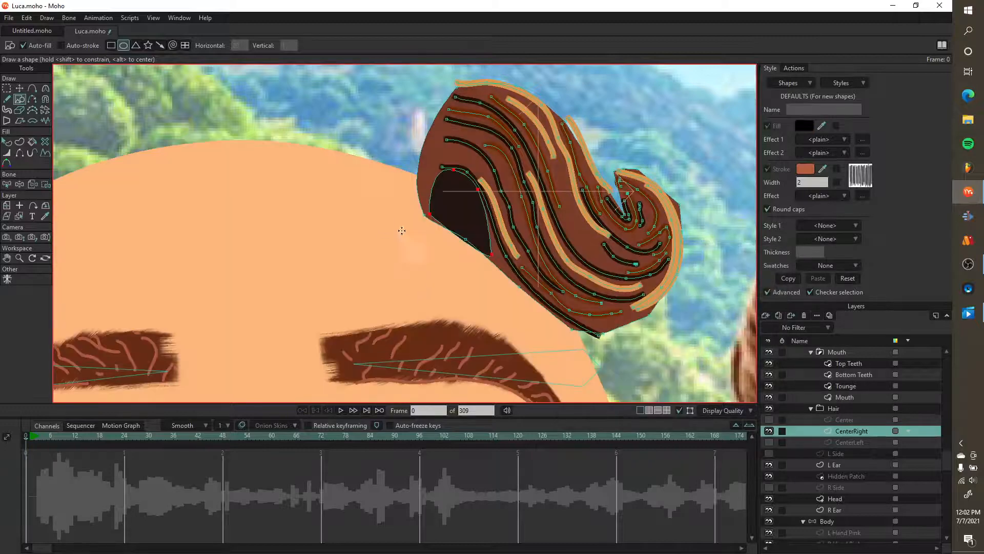
{"action": "left_click_drag", "start_coordinate": [389, 220], "coordinate": [482, 301]}
{"action": "key", "text": "t"}
{"action": "mouse_move", "coordinate": [444, 269]}
{"action": "left_mouse_down"}
{"action": "mouse_move", "coordinate": [457, 238]}
{"action": "mouse_move", "coordinate": [484, 217]}
{"action": "mouse_move", "coordinate": [452, 281]}
{"action": "left_mouse_up"}
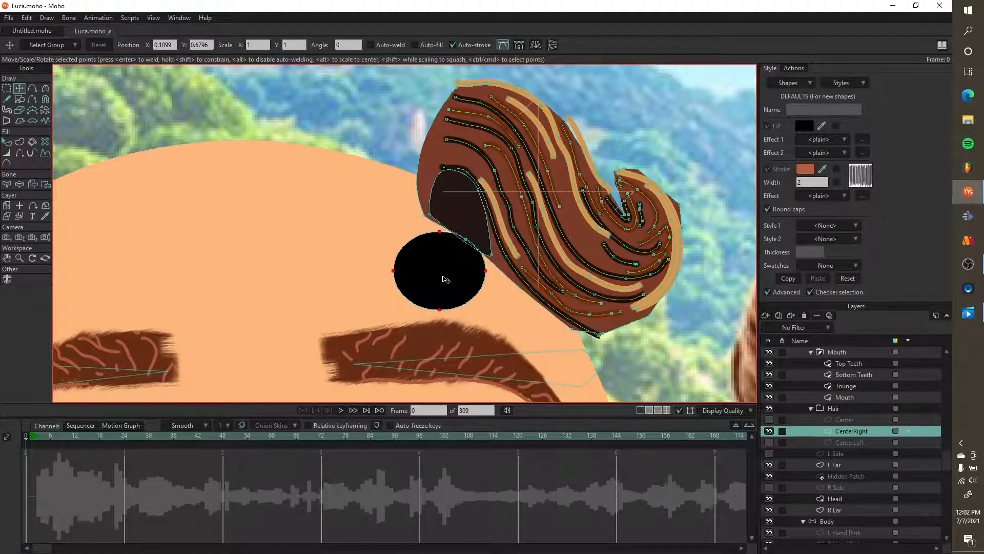
- Try a very dark olive-brown fill colour on the oval
{"action": "scroll", "coordinate": [469, 220], "scroll_direction": "up", "scroll_amount": 5}
{"action": "scroll", "coordinate": [467, 220], "scroll_direction": "down", "scroll_amount": 3}
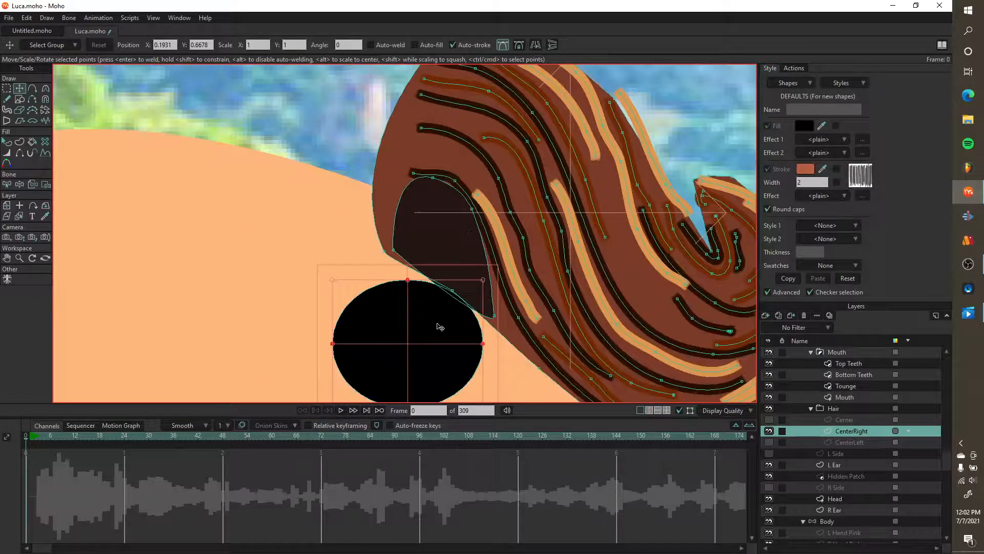
{"action": "left_click", "coordinate": [805, 126]}
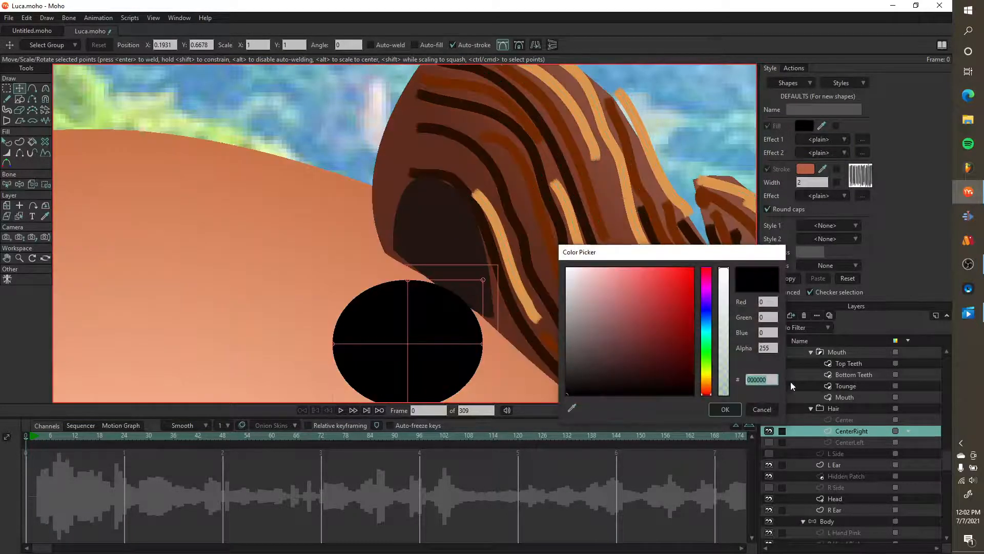
{"action": "left_click", "coordinate": [769, 409]}
{"action": "key", "text": "q"}
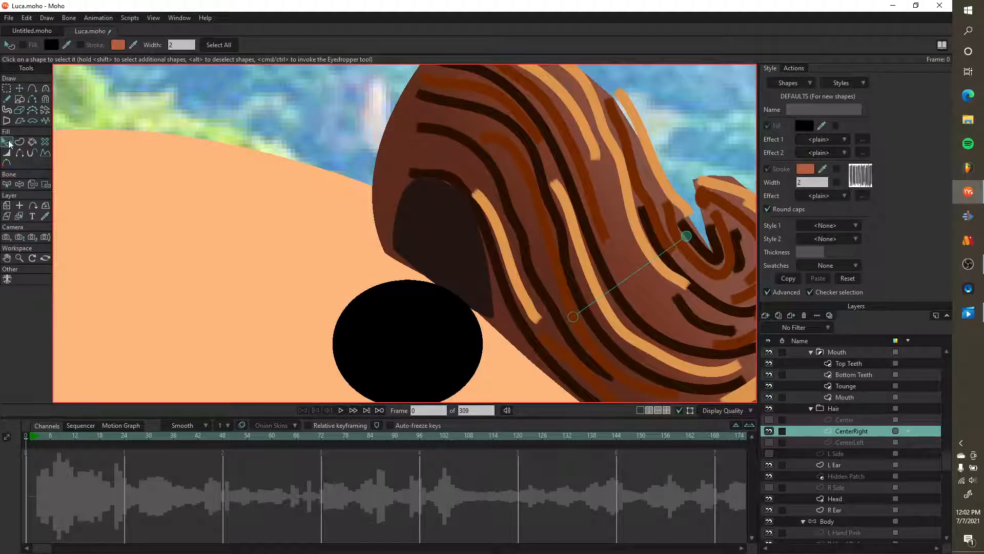
{"action": "left_click", "coordinate": [410, 343]}
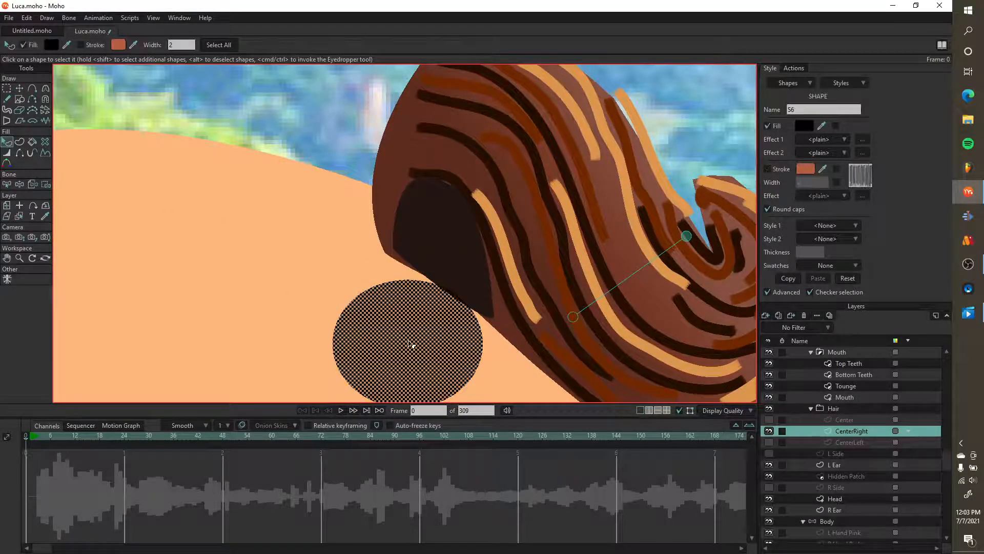
{"action": "left_click", "coordinate": [53, 45]}
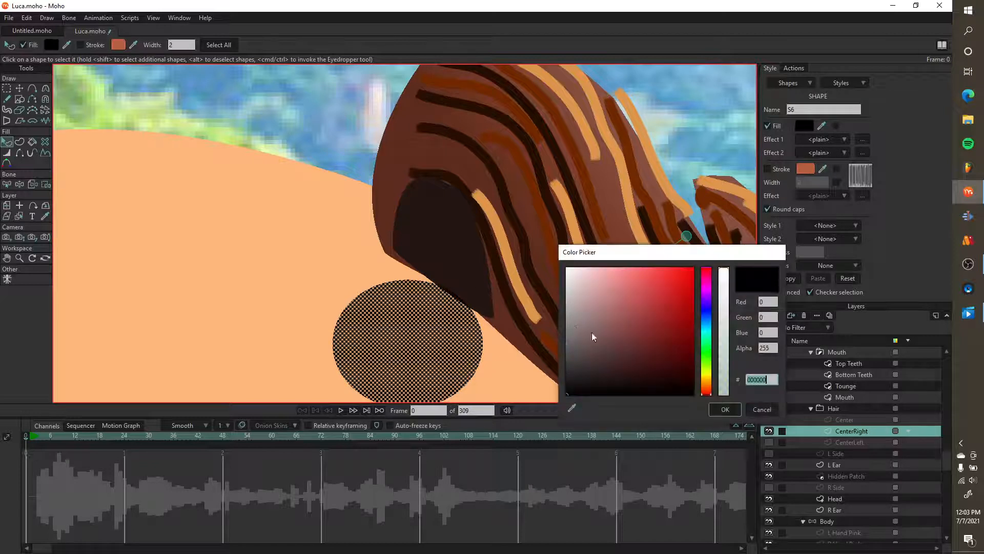
{"action": "mouse_move", "coordinate": [706, 357]}
{"action": "left_mouse_down"}
{"action": "mouse_move", "coordinate": [706, 382]}
{"action": "mouse_move", "coordinate": [668, 379]}
{"action": "left_mouse_up"}
{"action": "left_click", "coordinate": [668, 393]}
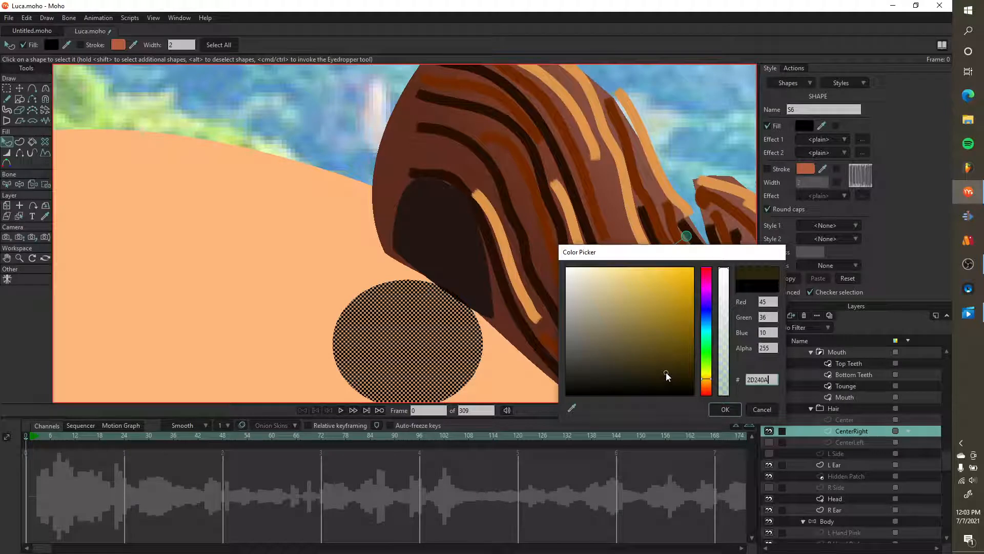
{"action": "left_click", "coordinate": [725, 409]}
- Flatten the oval slightly by moving its lowest point up, and select the whole oval
{"action": "key", "text": "t"}
{"action": "left_click", "coordinate": [307, 308]}
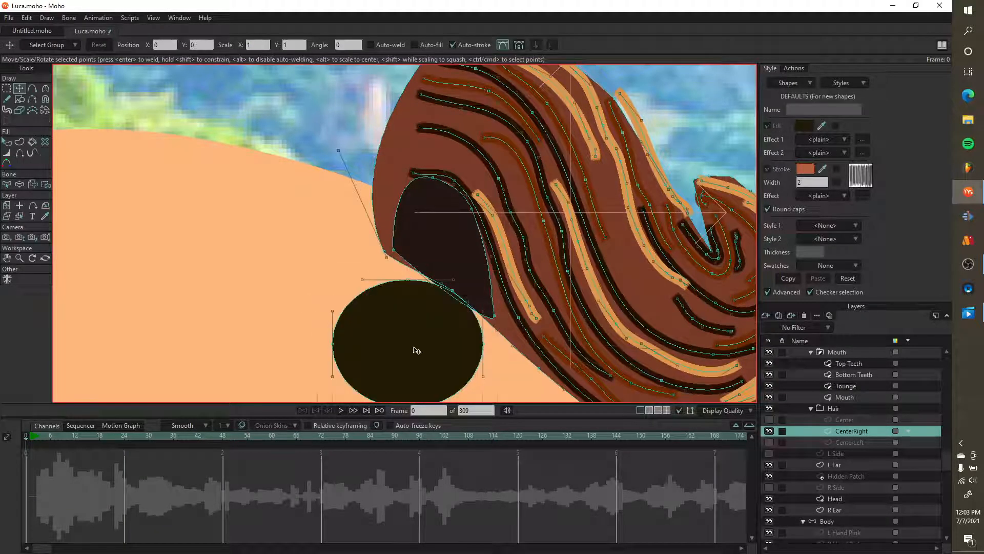
{"action": "mouse_move", "coordinate": [421, 348]}
{"action": "left_mouse_down"}
{"action": "mouse_move", "coordinate": [431, 289]}
{"action": "mouse_move", "coordinate": [428, 337]}
{"action": "left_mouse_up"}
{"action": "double_click", "coordinate": [416, 339]}
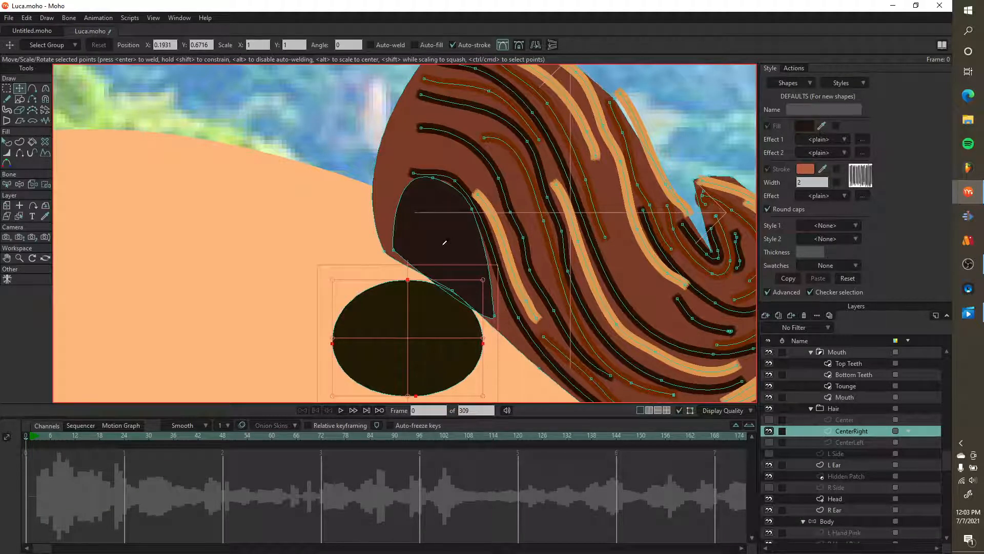
- Match the oval's fill to the hair's dark shadow patch by sampling the patch's colour
{"action": "left_click", "coordinate": [806, 126]}
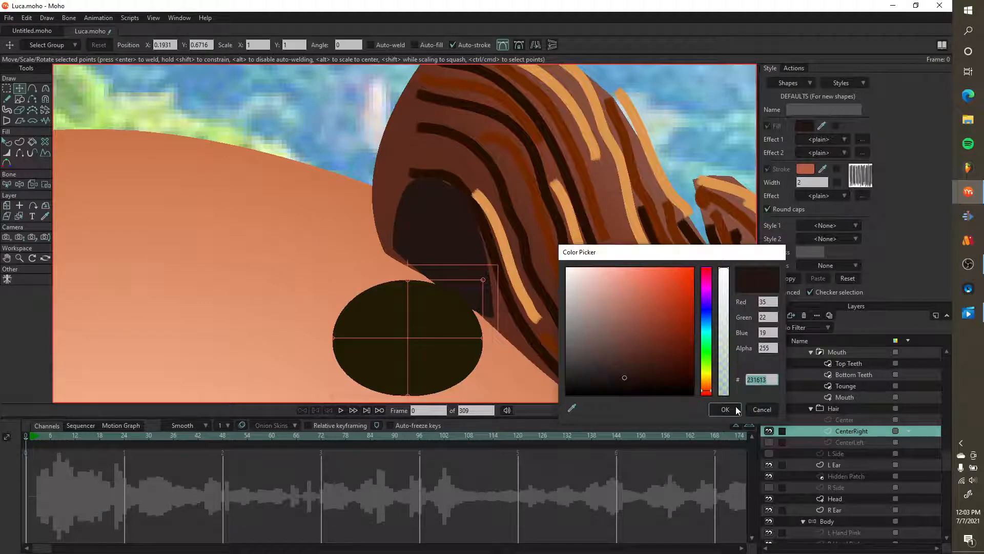
{"action": "left_click", "coordinate": [737, 410]}
{"action": "left_click", "coordinate": [751, 407]}
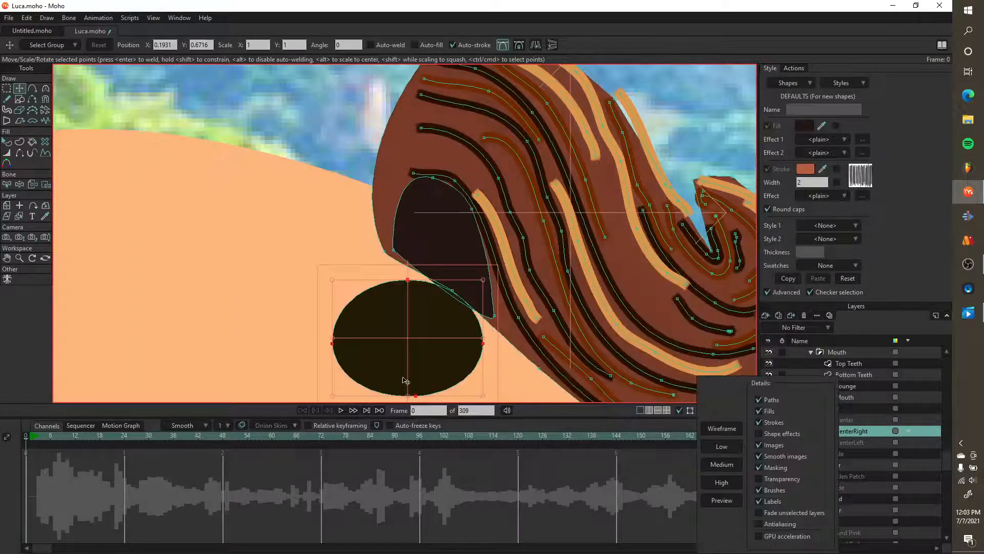
{"action": "left_click", "coordinate": [457, 373]}
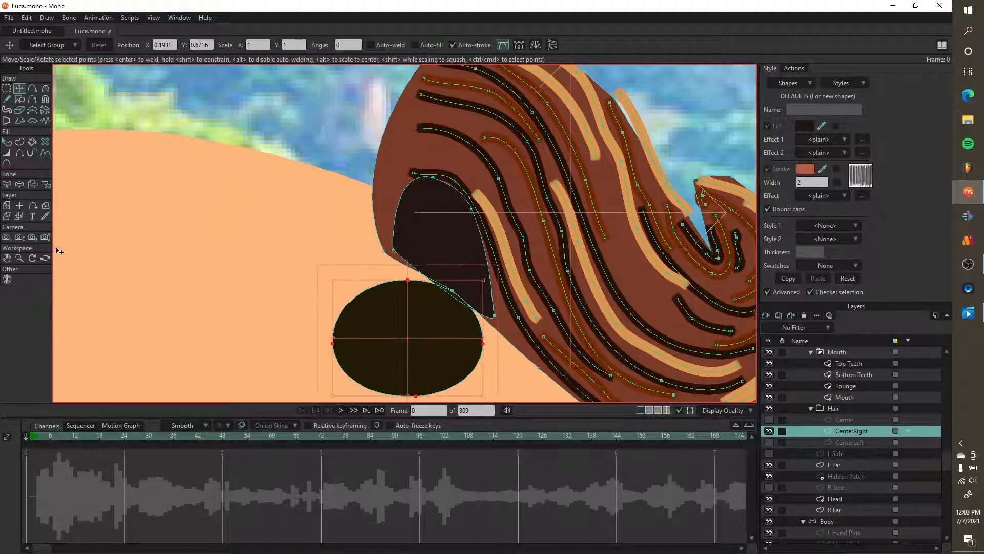
{"action": "key", "text": "q"}
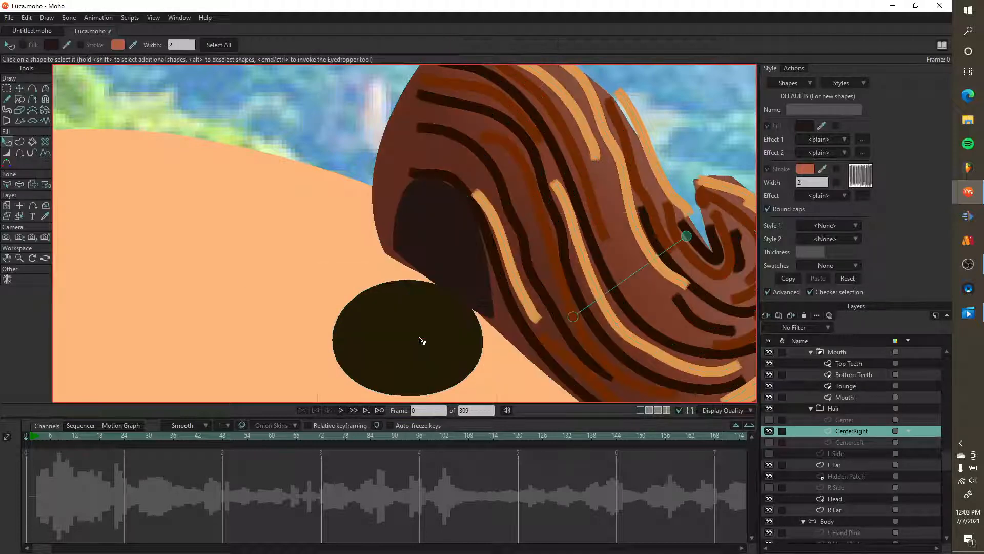
{"action": "left_click", "coordinate": [422, 340]}
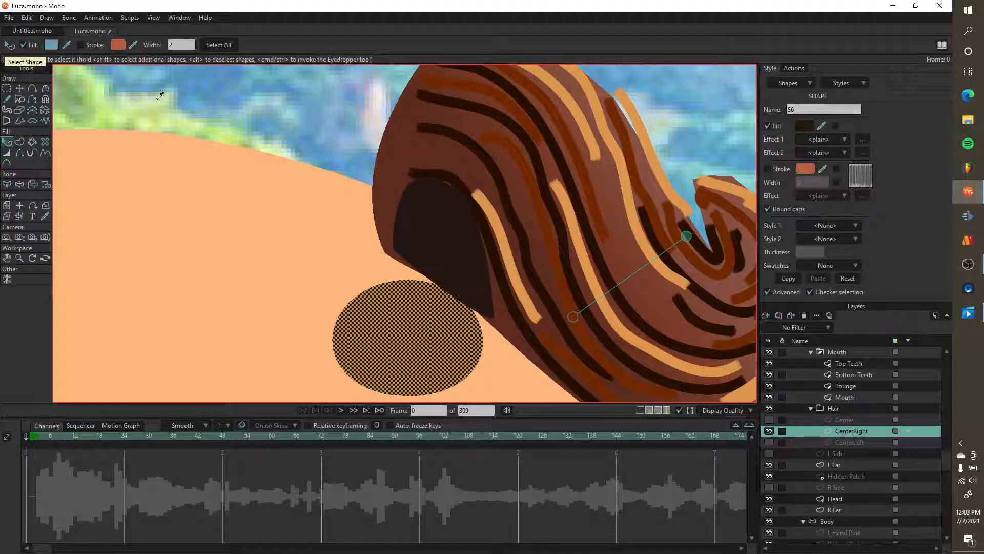
{"action": "left_click", "coordinate": [466, 226], "text": "ctrl"}
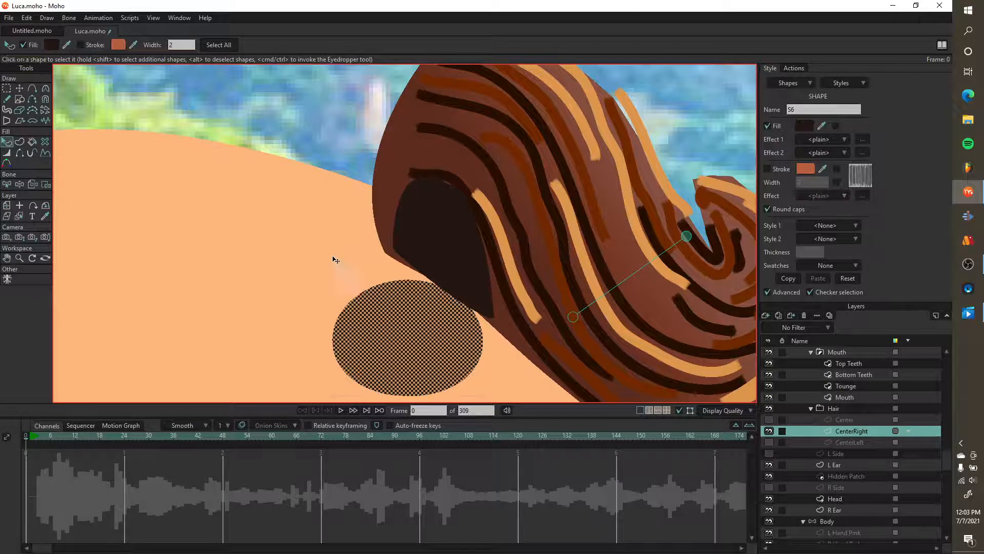
- Move the oval over the dark patch and shift its lowest point to the patch's lower corner, about X 0.247, Y 0.686
{"action": "key", "text": "t"}
{"action": "left_click_drag", "start_coordinate": [405, 339], "coordinate": [469, 248]}
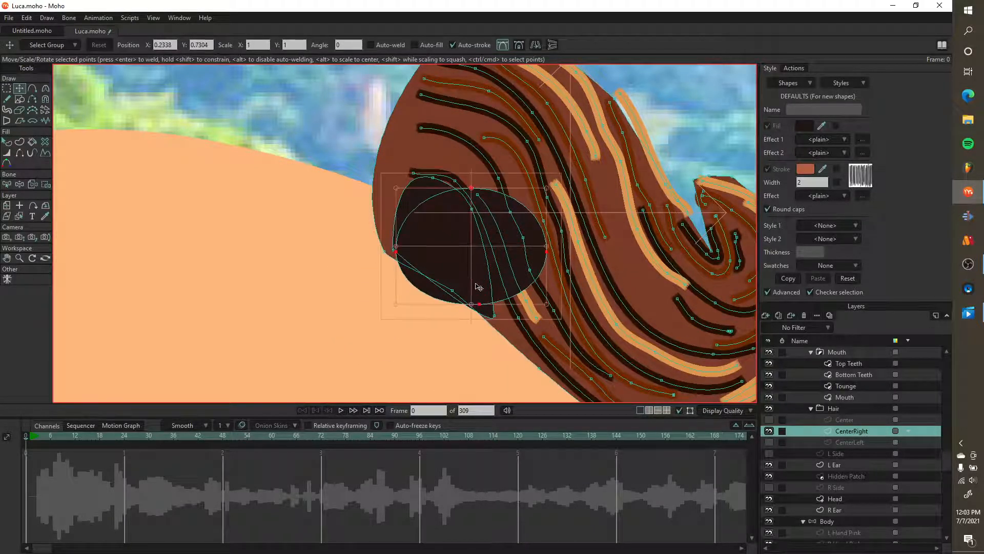
{"action": "left_click", "coordinate": [479, 306]}
{"action": "left_click_drag", "start_coordinate": [482, 308], "coordinate": [501, 318]}
- Check the reference hair's shadow area and adjust the curve handle of the oval's lowest point to make its lower edge follow the hairline
{"action": "scroll", "coordinate": [401, 244], "scroll_direction": "down", "scroll_amount": 5}
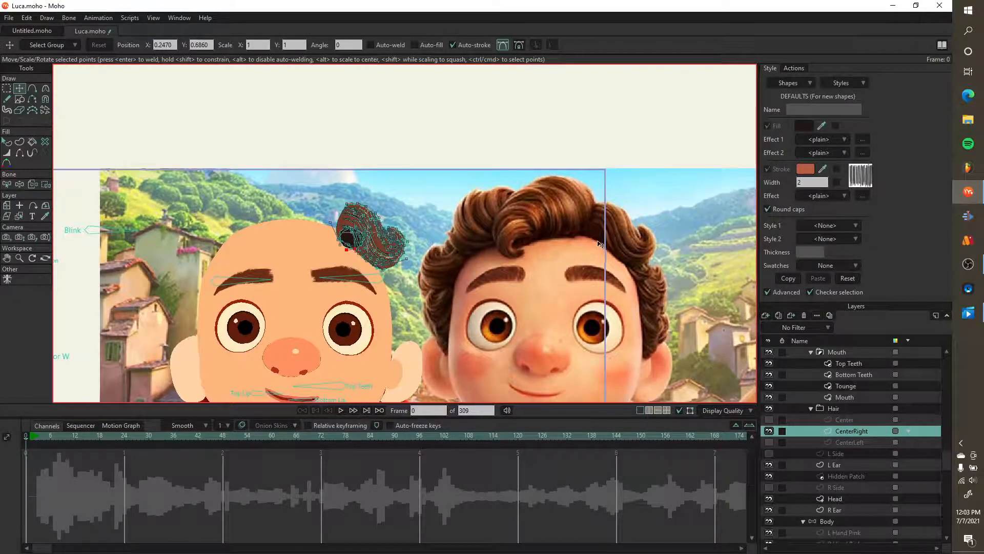
{"action": "scroll", "coordinate": [597, 241], "scroll_direction": "up", "scroll_amount": 5}
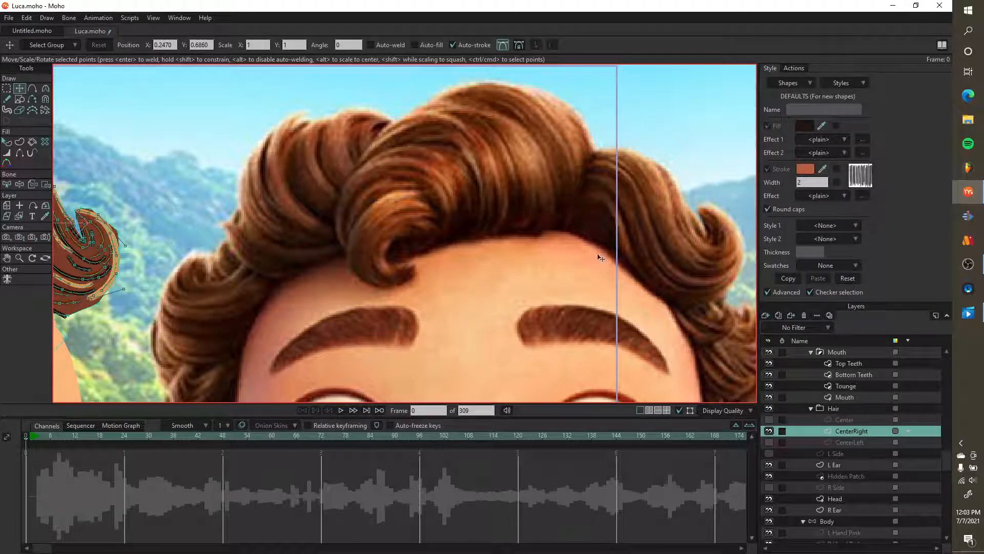
{"action": "left_click_drag", "start_coordinate": [302, 242], "coordinate": [541, 246]}
{"action": "scroll", "coordinate": [223, 271], "scroll_direction": "up", "scroll_amount": 3}
{"action": "scroll", "coordinate": [229, 299], "scroll_direction": "up", "scroll_amount": 5}
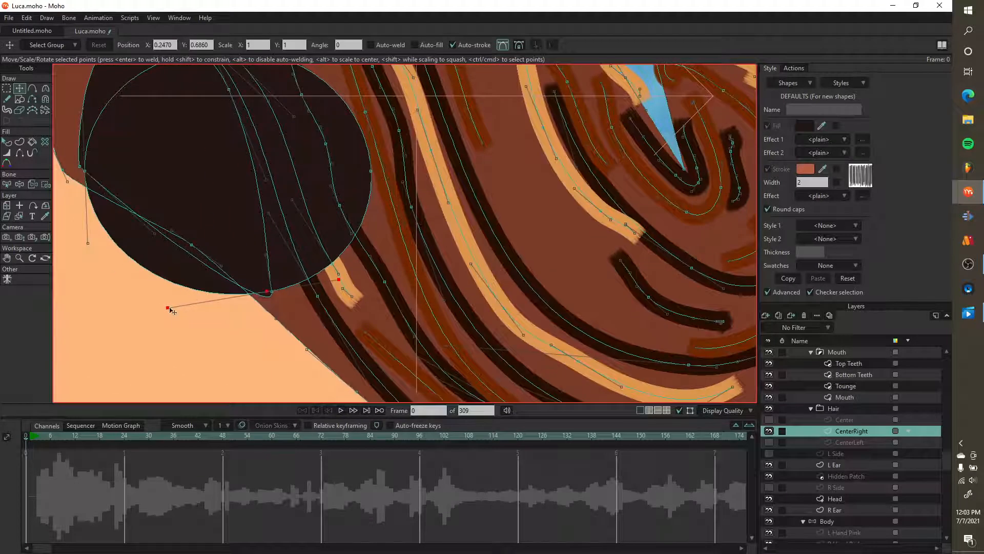
{"action": "left_click_drag", "start_coordinate": [170, 309], "coordinate": [262, 293]}
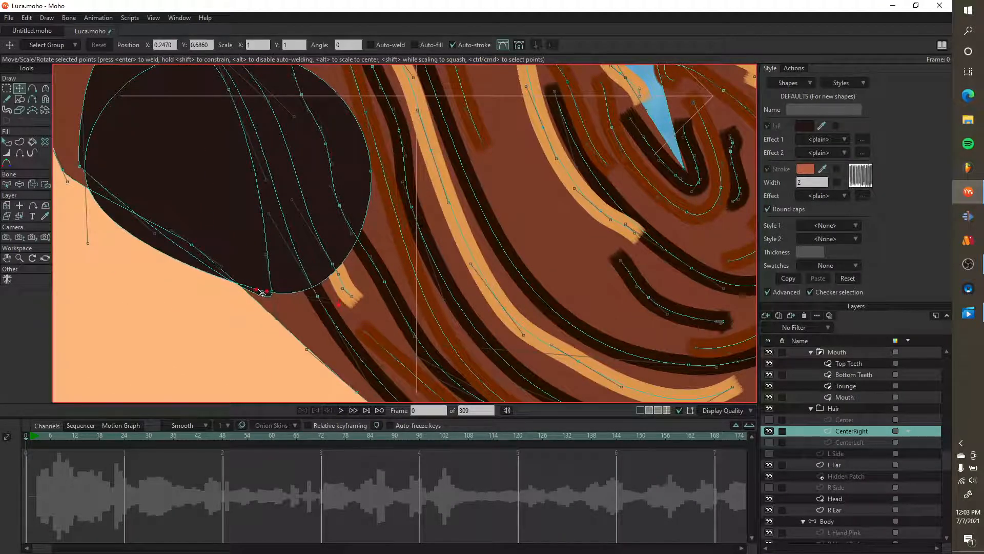
- Curve the oval's left side around the dark patch and move its top point to about X 0.204, Y 0.774, following the patch's upper edge
{"action": "left_click_drag", "start_coordinate": [172, 252], "coordinate": [241, 275]}
{"action": "left_click_drag", "start_coordinate": [163, 269], "coordinate": [165, 220]}
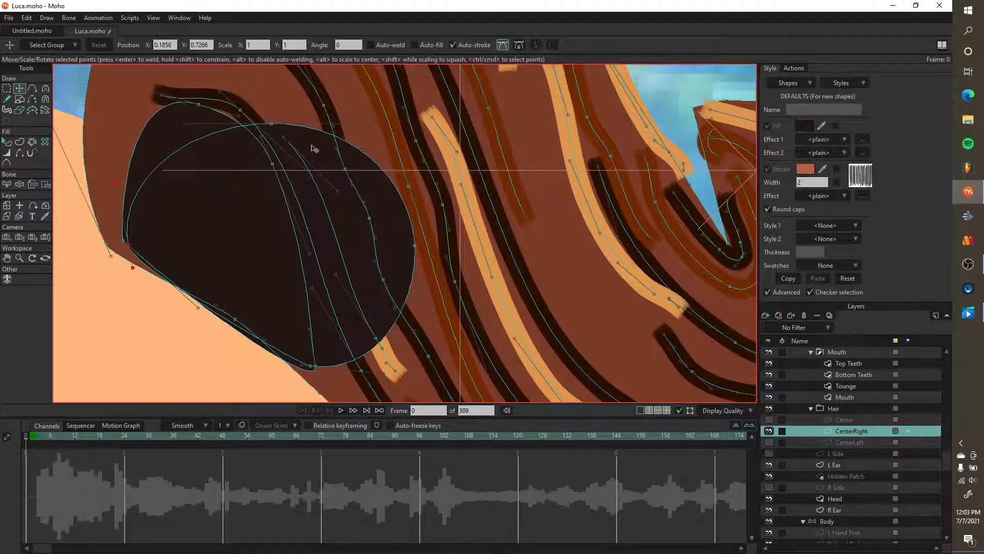
{"action": "left_click_drag", "start_coordinate": [282, 136], "coordinate": [189, 105]}
{"action": "left_click", "coordinate": [295, 146], "text": "shift"}
{"action": "left_click_drag", "start_coordinate": [206, 149], "coordinate": [252, 197]}
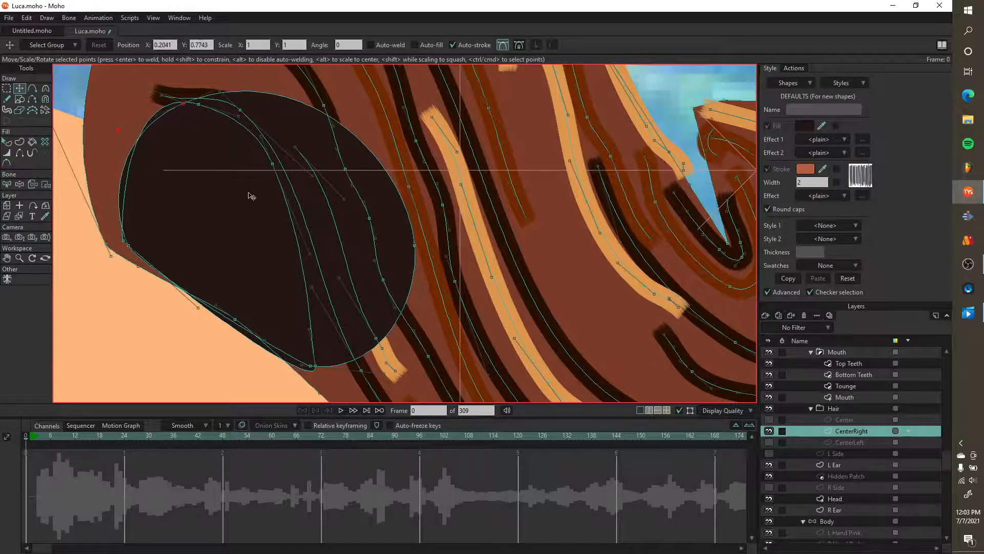
{"action": "left_click_drag", "start_coordinate": [345, 108], "coordinate": [283, 137]}
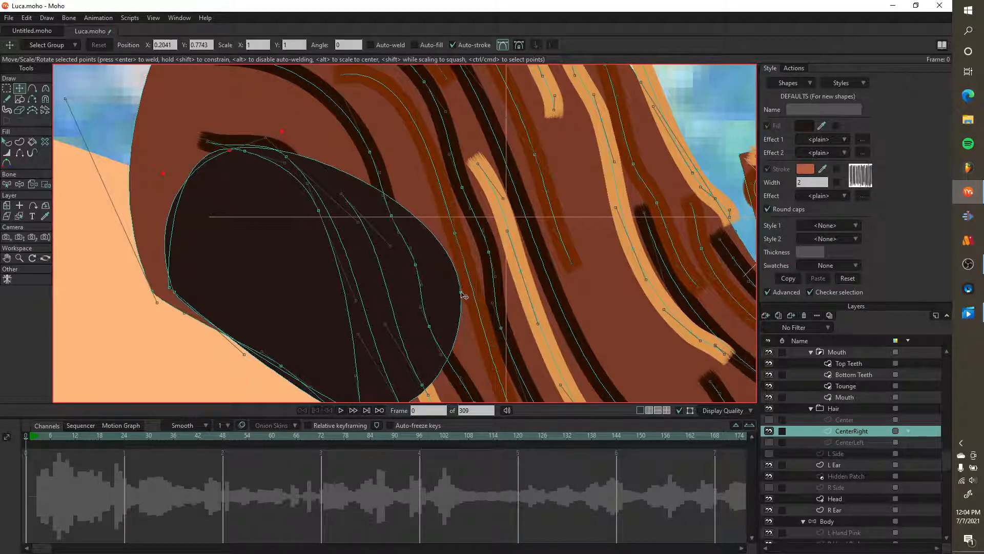
- Move the oval's outer side point in to about X 0.240, Y 0.737 and adjust the curve handles so that side narrows into the lower corner
{"action": "left_click_drag", "start_coordinate": [463, 296], "coordinate": [350, 314]}
{"action": "left_click_drag", "start_coordinate": [320, 210], "coordinate": [321, 190]}
{"action": "scroll", "coordinate": [281, 185], "scroll_direction": "down", "scroll_amount": 5}
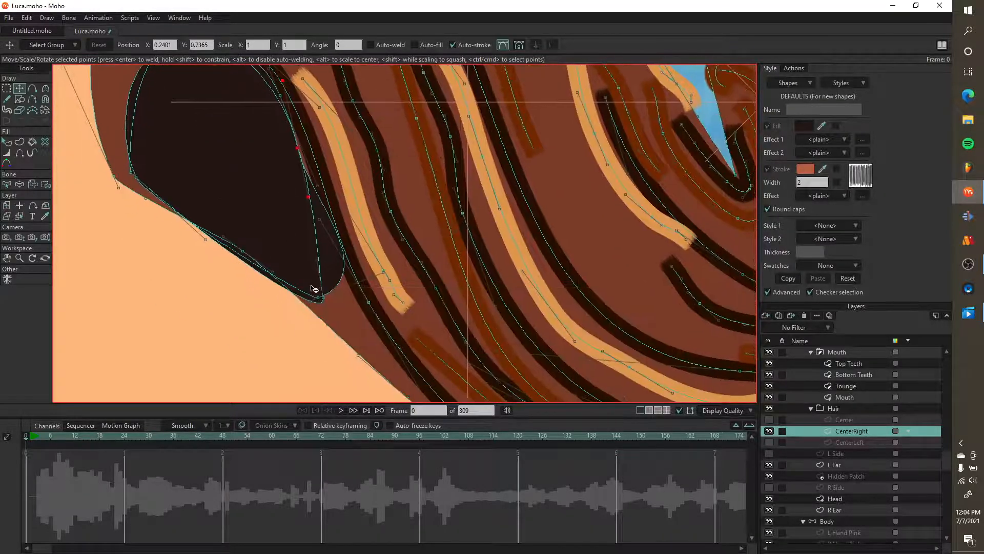
{"action": "scroll", "coordinate": [325, 298], "scroll_direction": "up", "scroll_amount": 3}
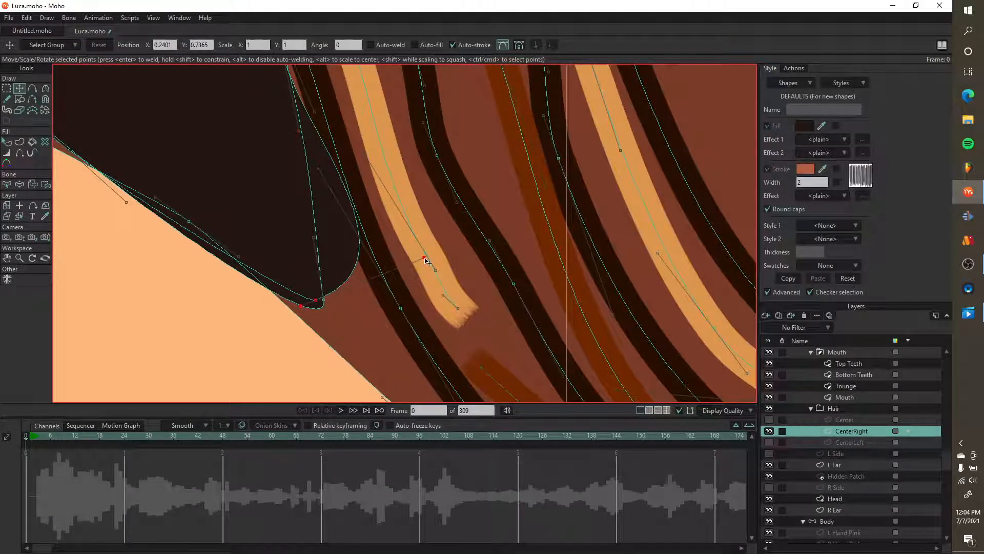
{"action": "left_click_drag", "start_coordinate": [379, 279], "coordinate": [341, 290]}
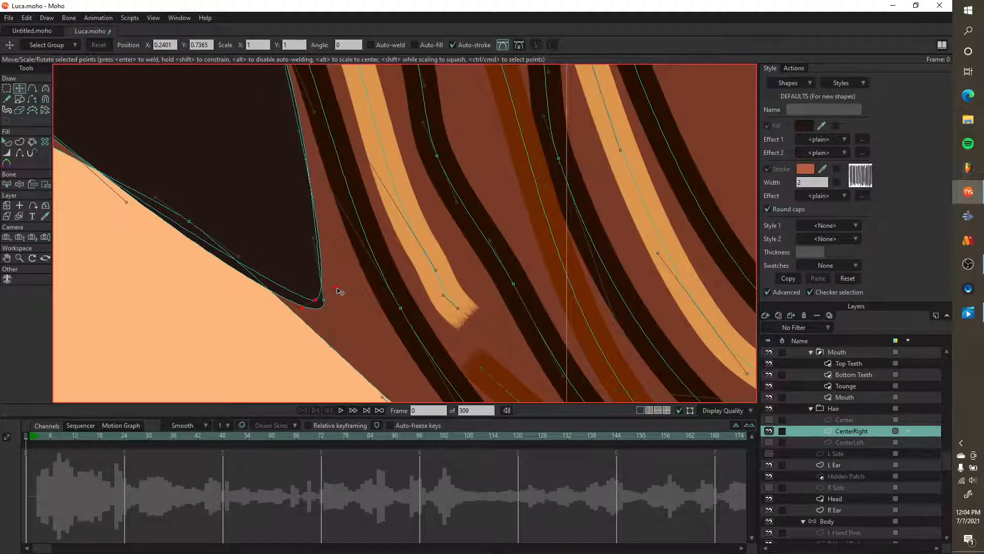
{"action": "scroll", "coordinate": [345, 281], "scroll_direction": "down", "scroll_amount": 3}
{"action": "scroll", "coordinate": [345, 281], "scroll_direction": "down", "scroll_amount": 2}
{"action": "scroll", "coordinate": [284, 211], "scroll_direction": "down", "scroll_amount": 2}
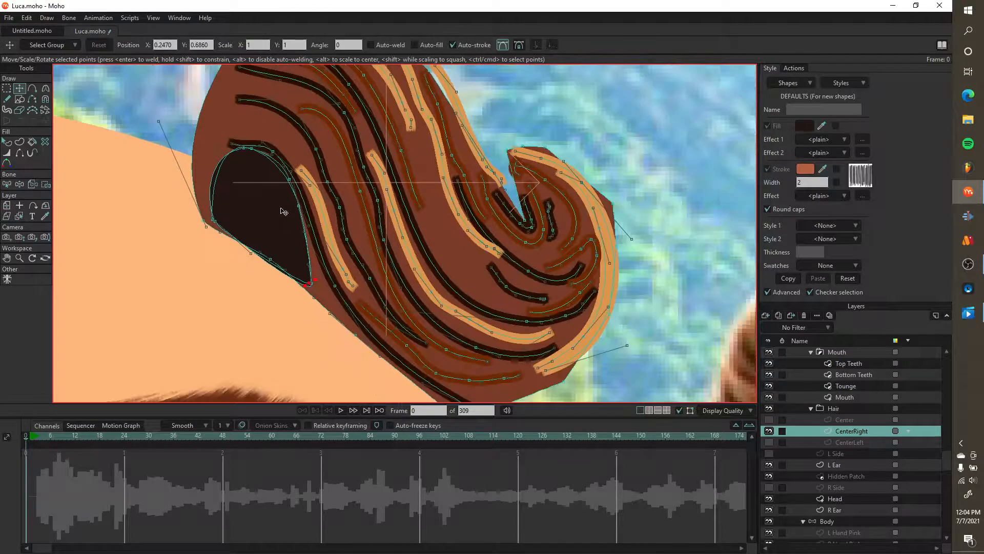
{"action": "scroll", "coordinate": [455, 288], "scroll_direction": "down", "scroll_amount": 4}
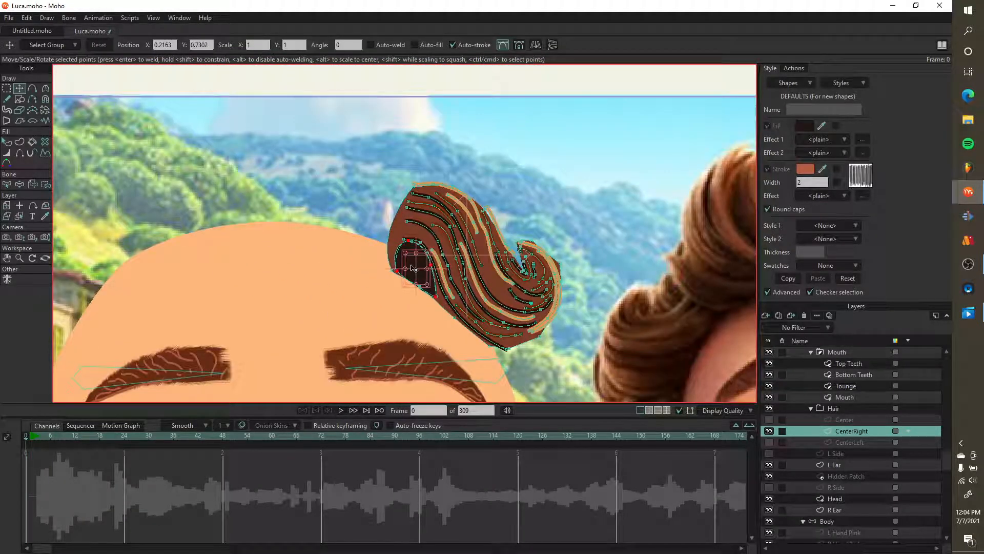
{"action": "left_click", "coordinate": [414, 268]}
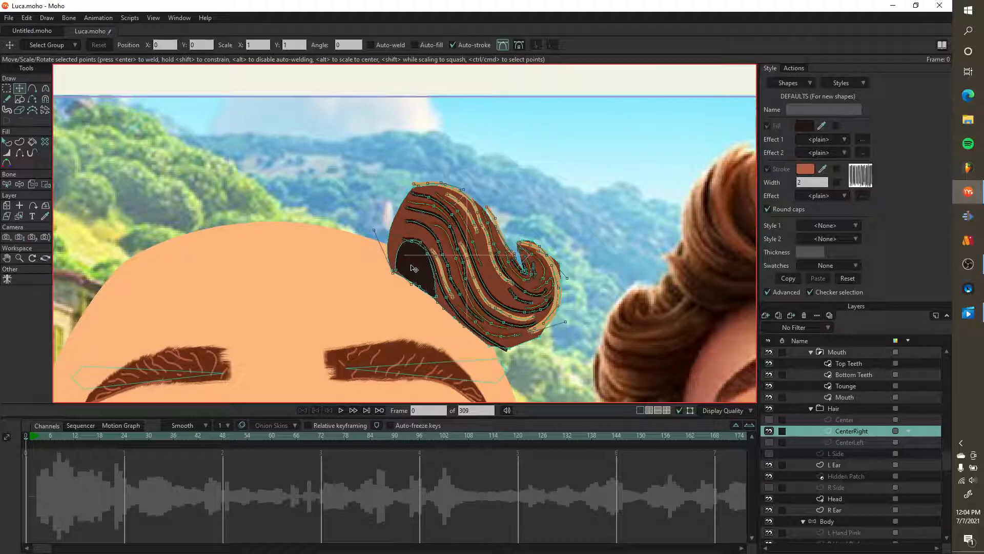
- Show the CenterLeft hair layer and toggle the L Side layer on and off to compare the dark strip with and without it
{"action": "left_click", "coordinate": [768, 443]}
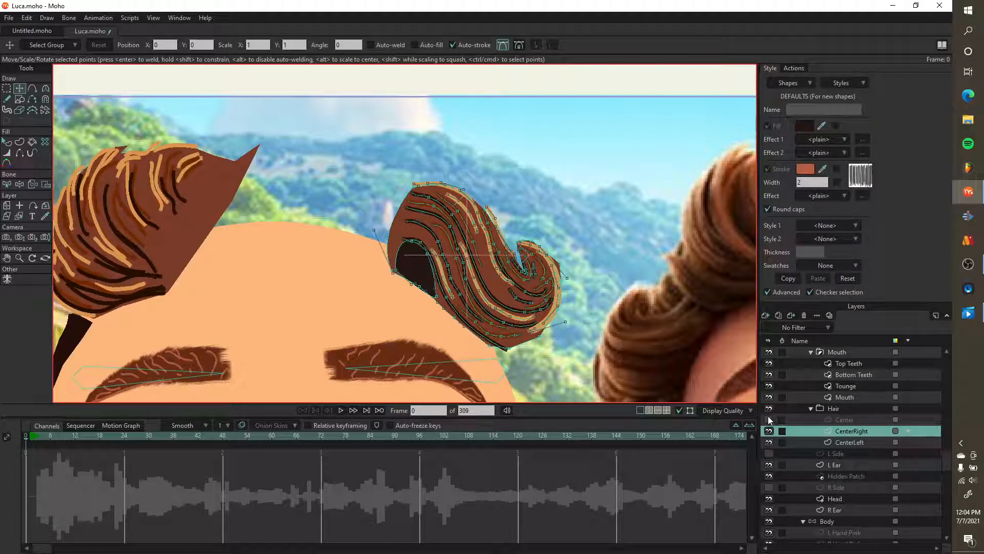
{"action": "left_click_drag", "start_coordinate": [253, 245], "coordinate": [501, 204]}
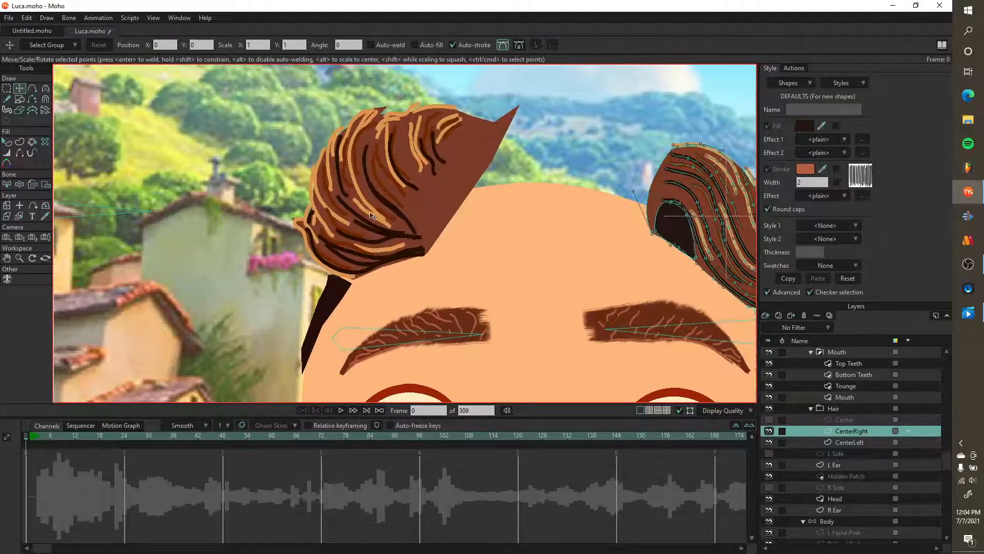
{"action": "scroll", "coordinate": [332, 326], "scroll_direction": "up", "scroll_amount": 2}
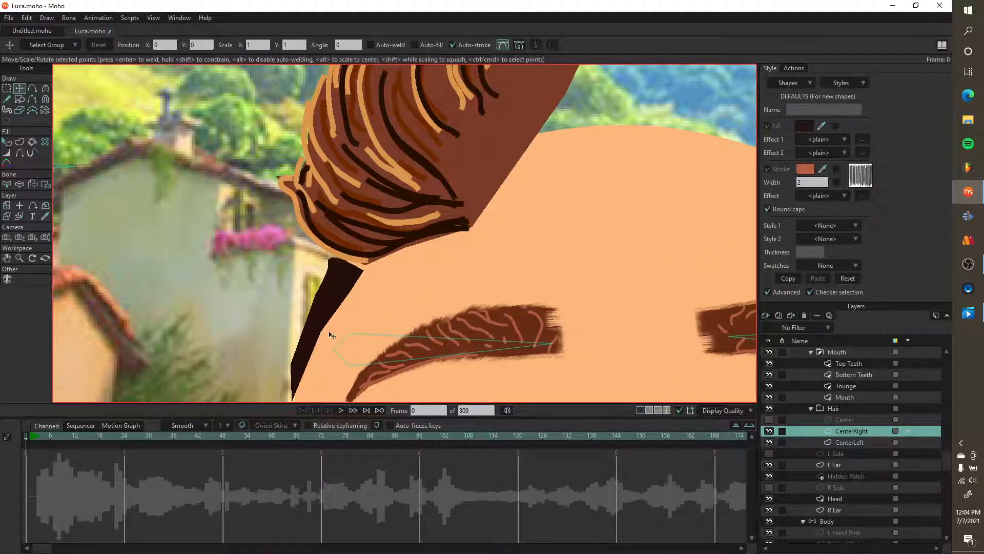
{"action": "left_click", "coordinate": [769, 454]}
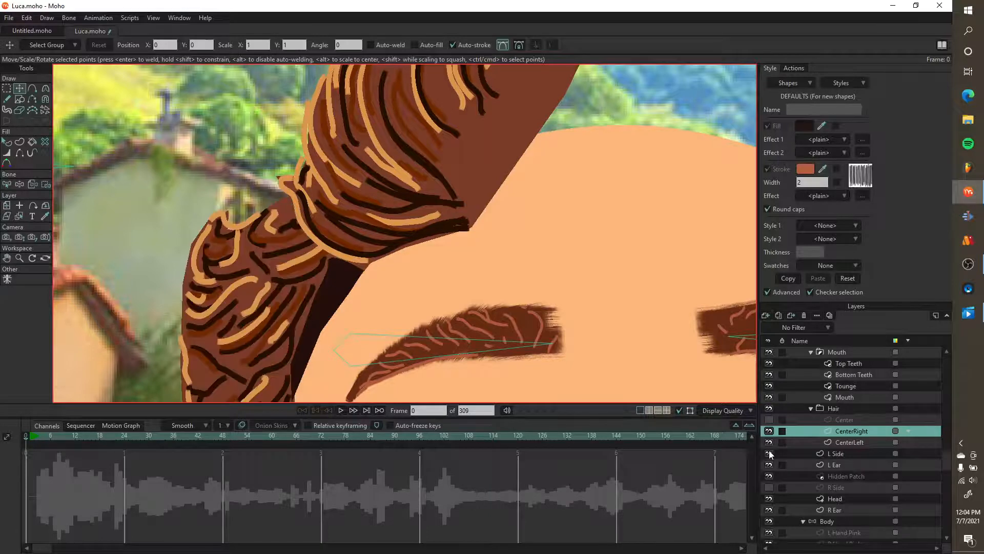
{"action": "left_click", "coordinate": [769, 453]}
{"action": "left_click", "coordinate": [769, 453]}
{"action": "left_click", "coordinate": [769, 453]}
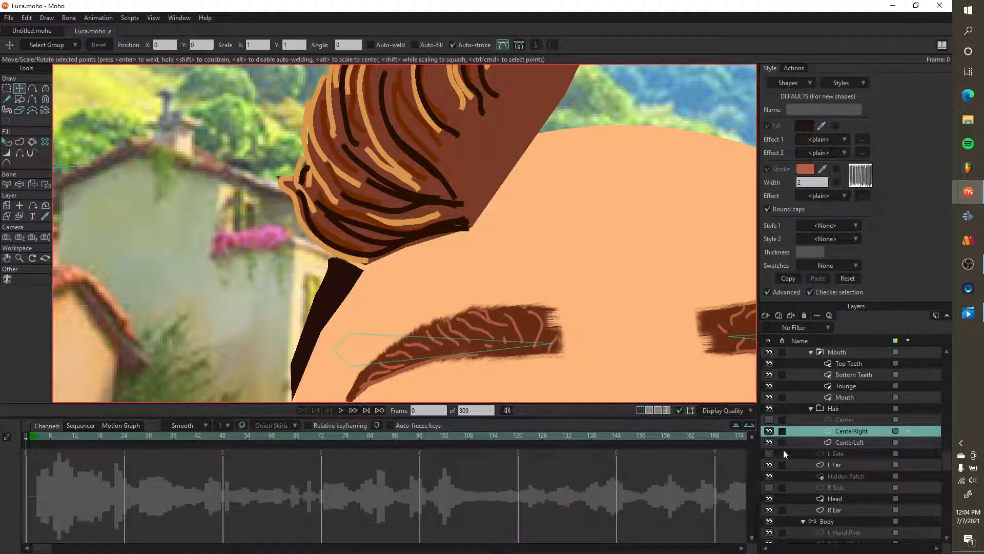
- Select the CenterLeft layer and its dark strip beside the forehead to examine how the shadow shape is built
{"action": "left_click", "coordinate": [849, 443]}
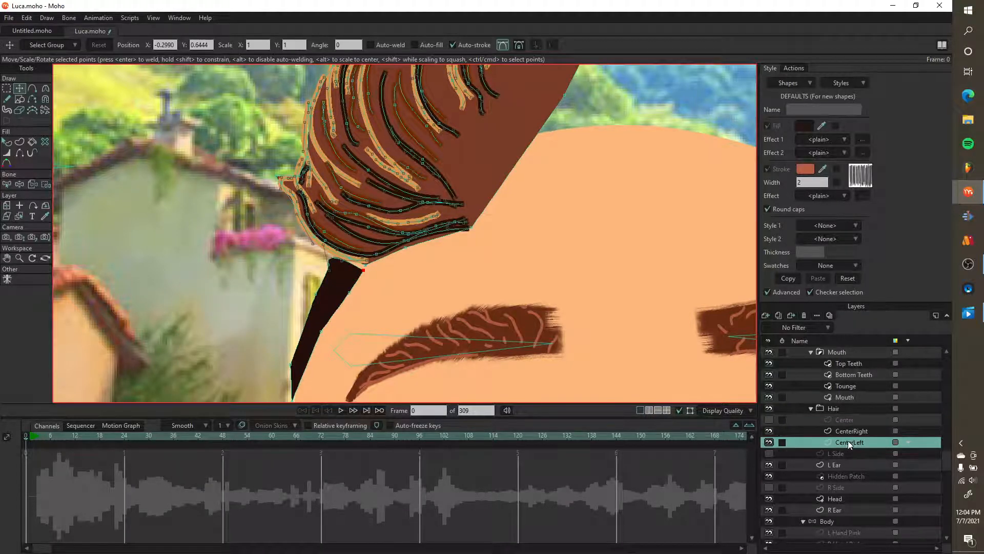
{"action": "double_click", "coordinate": [336, 305]}
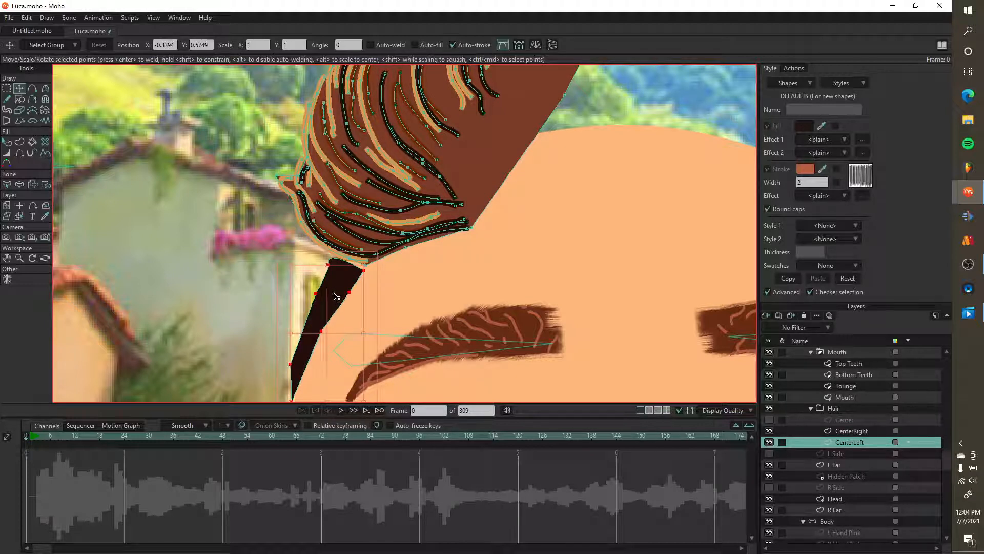
{"action": "scroll", "coordinate": [334, 296], "scroll_direction": "down", "scroll_amount": 4}
{"action": "scroll", "coordinate": [334, 297], "scroll_direction": "up", "scroll_amount": 3}
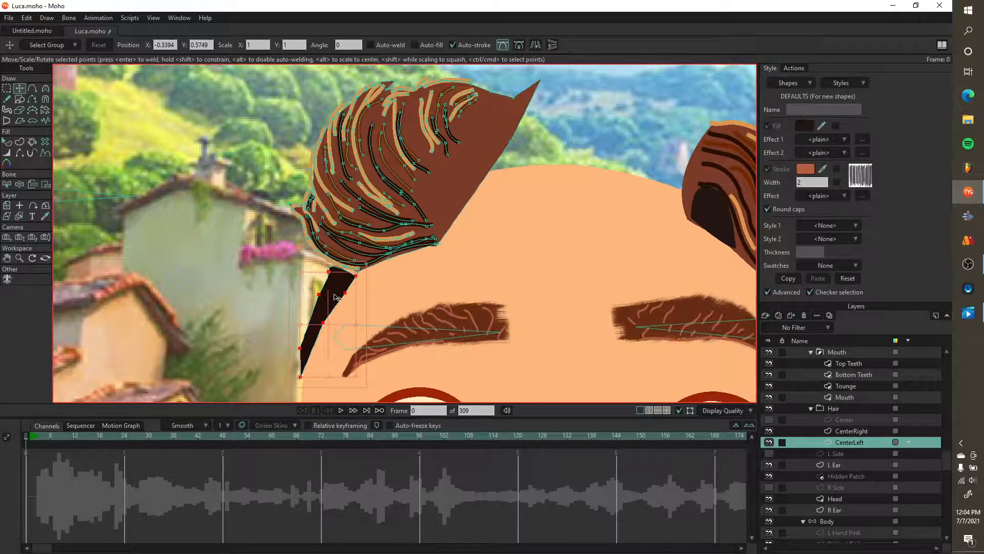
{"action": "scroll", "coordinate": [334, 297], "scroll_direction": "down", "scroll_amount": 3}
{"action": "scroll", "coordinate": [334, 297], "scroll_direction": "up", "scroll_amount": 3}
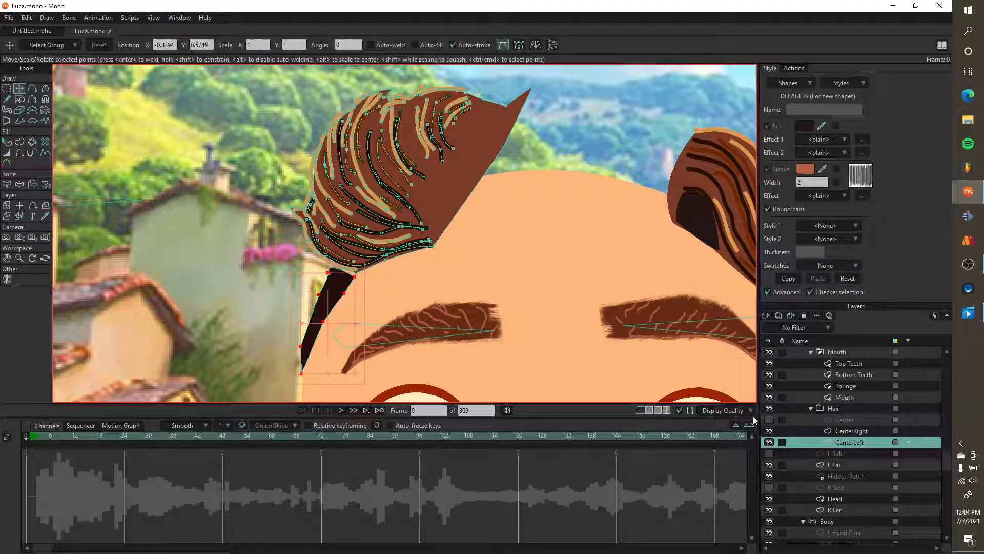
- Show the Center hair layer and render frame 0 to compare the character's hair with the reference
{"action": "left_click", "coordinate": [769, 420]}
{"action": "scroll", "coordinate": [776, 444], "scroll_direction": "down", "scroll_amount": 1}
{"action": "scroll", "coordinate": [575, 291], "scroll_direction": "down", "scroll_amount": 4}
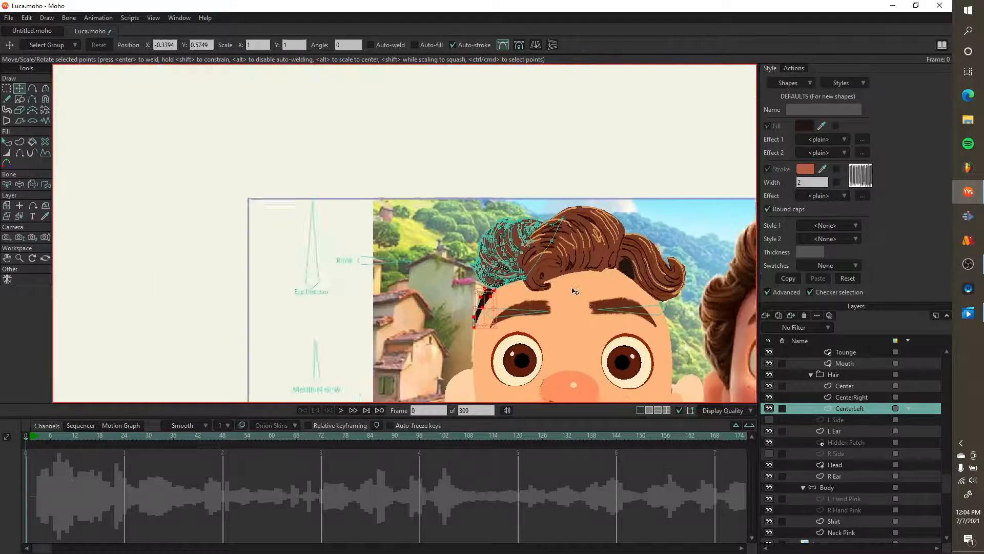
{"action": "scroll", "coordinate": [576, 291], "scroll_direction": "down", "scroll_amount": 2}
{"action": "scroll", "coordinate": [494, 266], "scroll_direction": "up", "scroll_amount": 2}
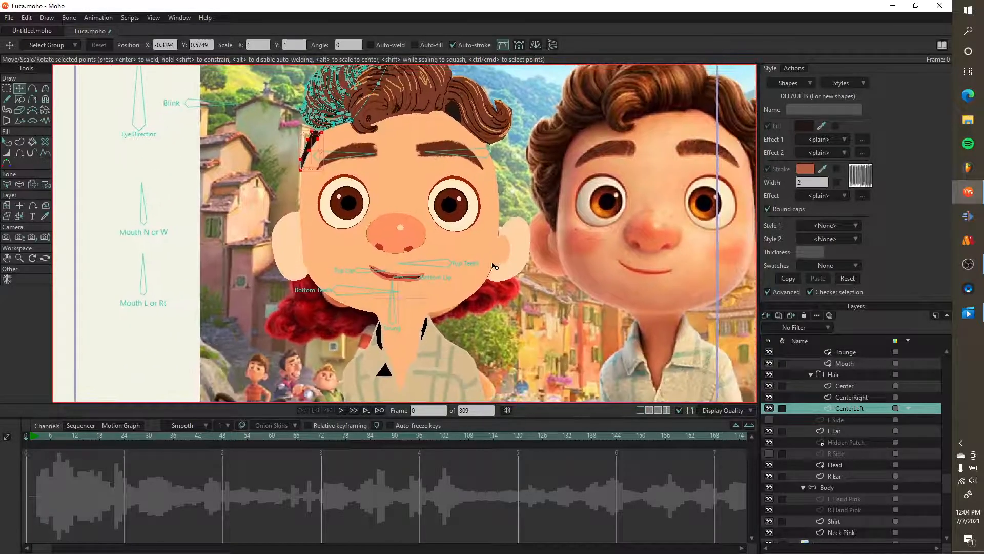
{"action": "scroll", "coordinate": [493, 267], "scroll_direction": "down", "scroll_amount": 2}
{"action": "scroll", "coordinate": [431, 167], "scroll_direction": "up", "scroll_amount": 2}
{"action": "key", "text": "ctrl+r"}
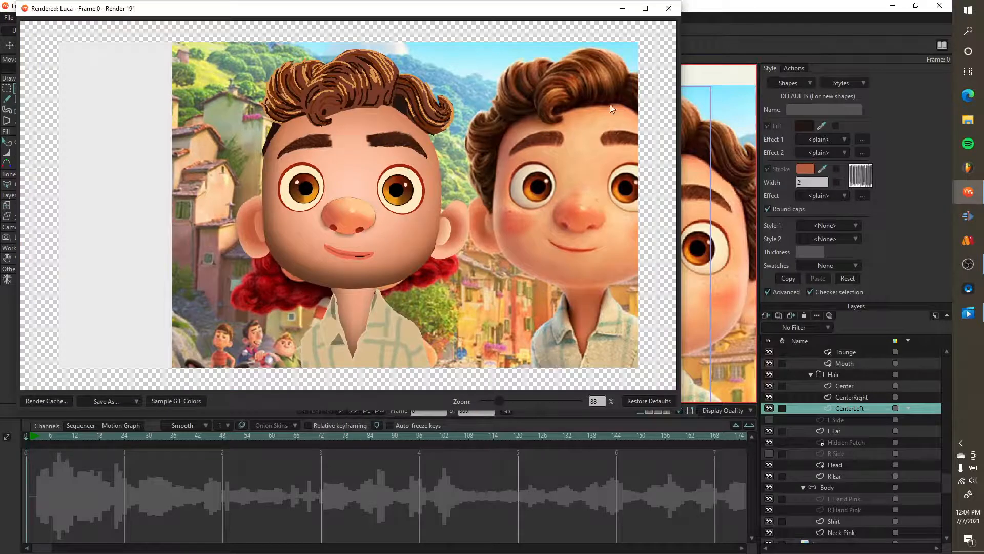
{"action": "left_click", "coordinate": [670, 8]}
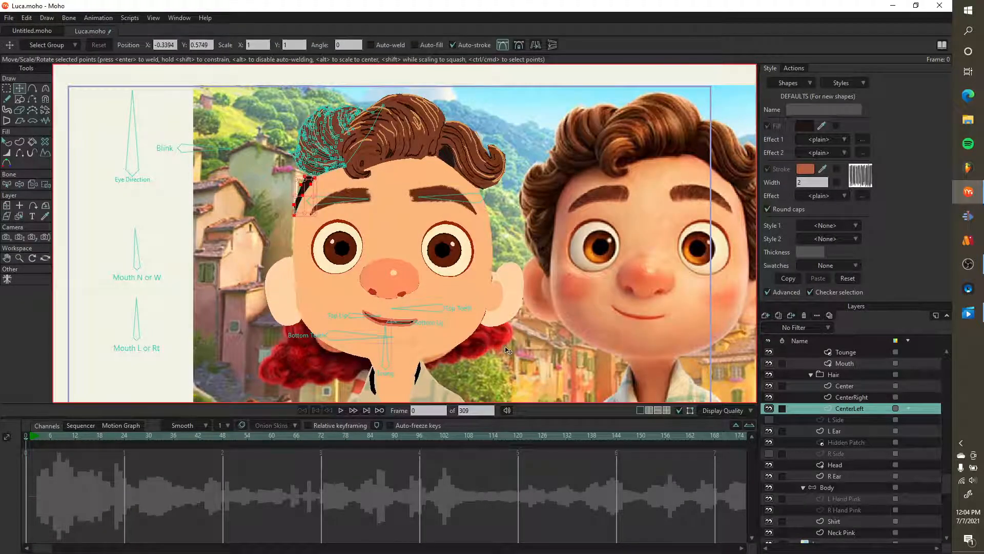
- Switch to the Neck Pink layer by picking the neck on the canvas and select all of its points
{"action": "left_click_drag", "start_coordinate": [508, 351], "coordinate": [532, 193]}
{"action": "scroll", "coordinate": [434, 254], "scroll_direction": "up", "scroll_amount": 3}
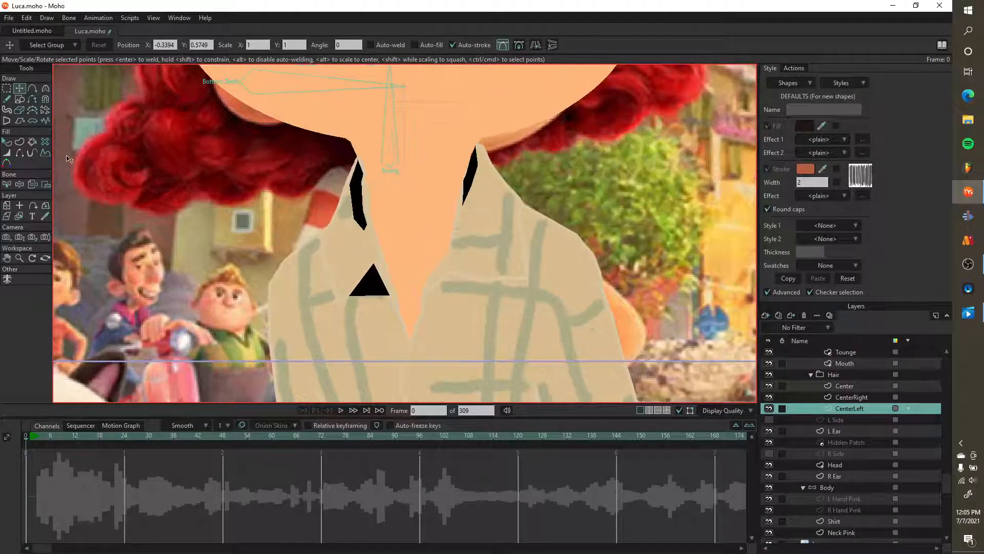
{"action": "left_click", "coordinate": [19, 215]}
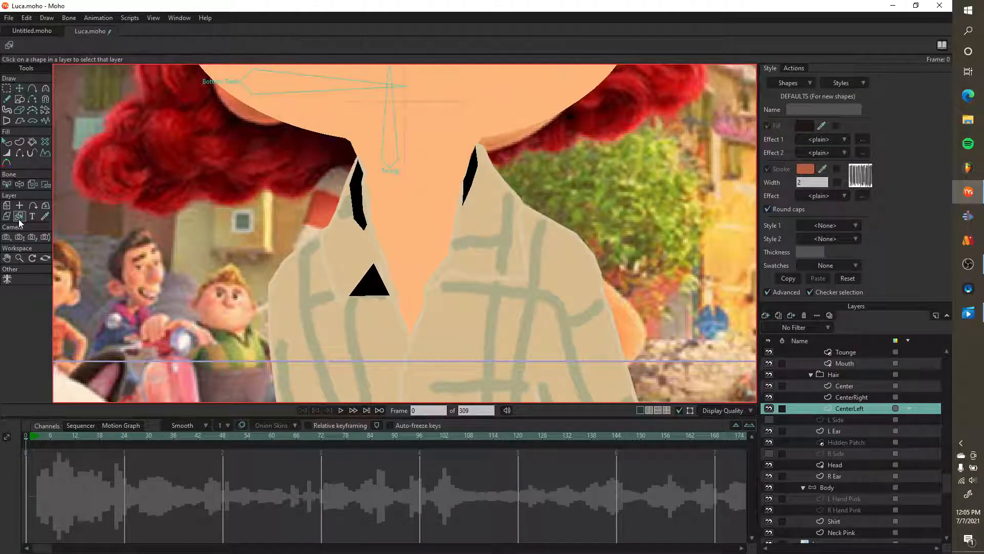
{"action": "left_click", "coordinate": [425, 238]}
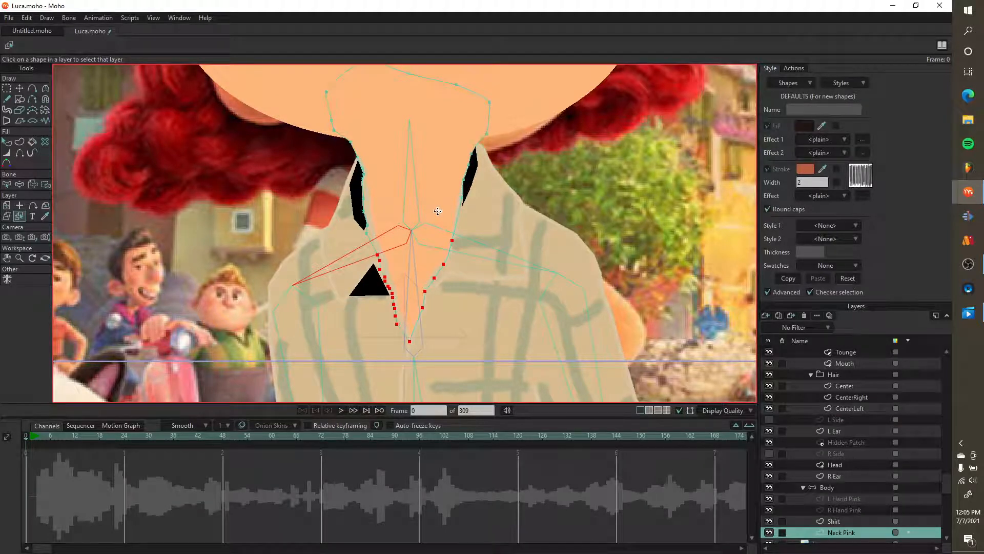
{"action": "key", "text": "t"}
{"action": "key", "text": "ctrl+a"}
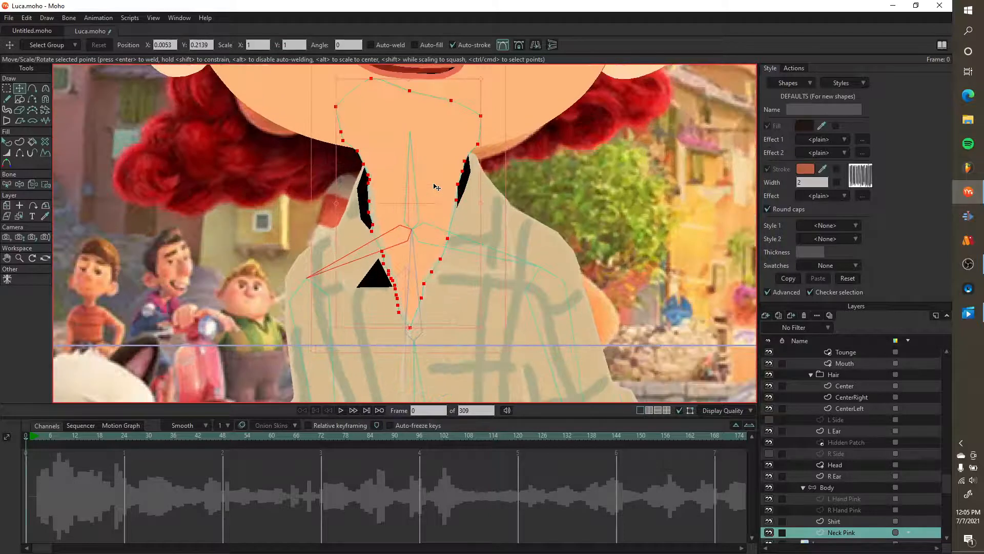
- Examine the neck shape's points under the chin, along the shirt collar and down to the V-shaped tip
{"action": "left_click_drag", "start_coordinate": [436, 187], "coordinate": [437, 250]}
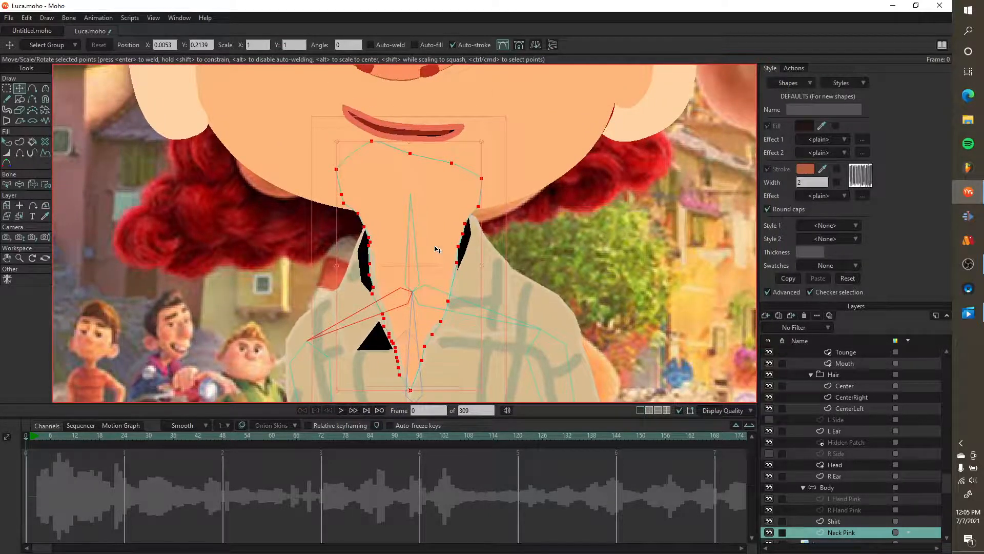
{"action": "scroll", "coordinate": [434, 286], "scroll_direction": "up", "scroll_amount": 3}
{"action": "scroll", "coordinate": [434, 270], "scroll_direction": "down", "scroll_amount": 5}
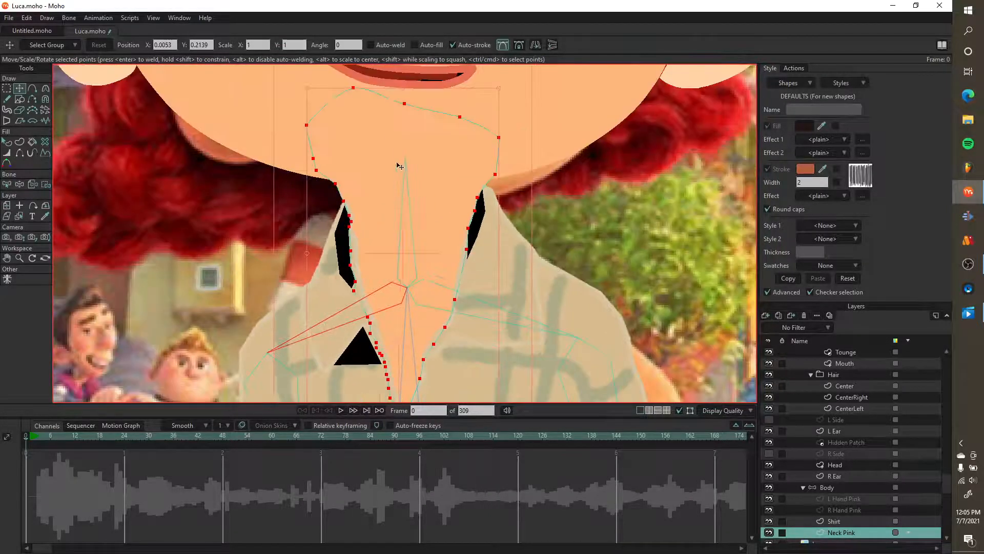
{"action": "scroll", "coordinate": [402, 330], "scroll_direction": "up", "scroll_amount": 5}
{"action": "scroll", "coordinate": [403, 330], "scroll_direction": "up", "scroll_amount": 6}
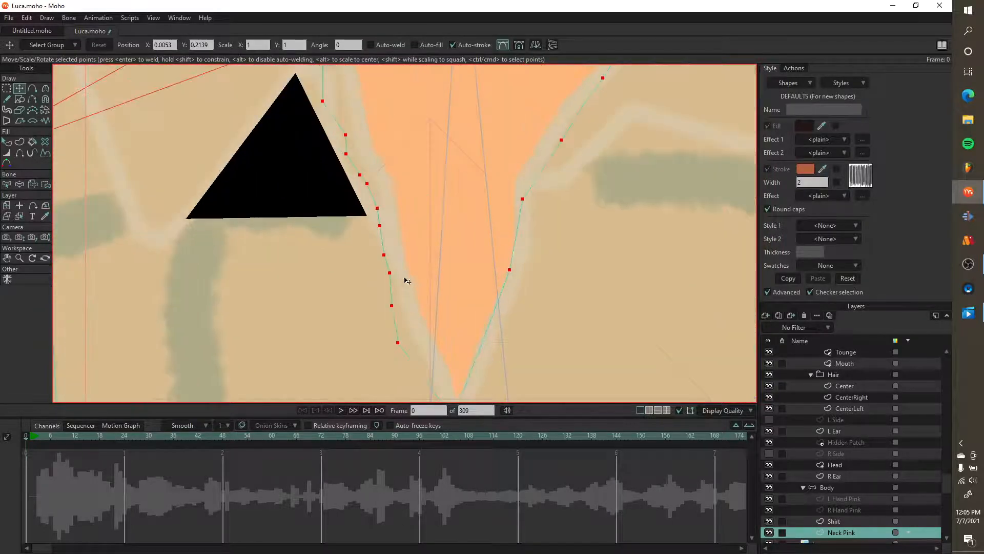
{"action": "scroll", "coordinate": [350, 156], "scroll_direction": "down", "scroll_amount": 2}
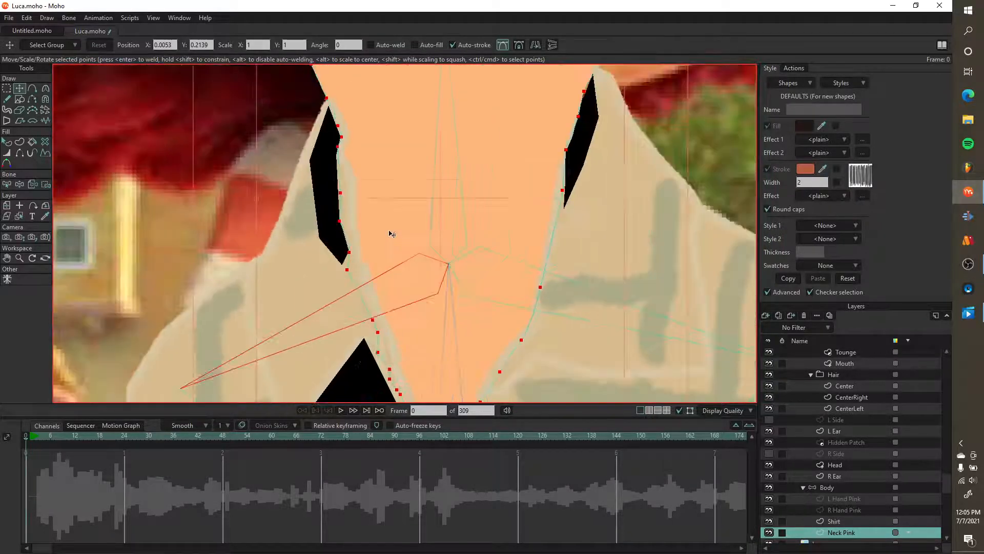
{"action": "scroll", "coordinate": [493, 205], "scroll_direction": "down", "scroll_amount": 1}
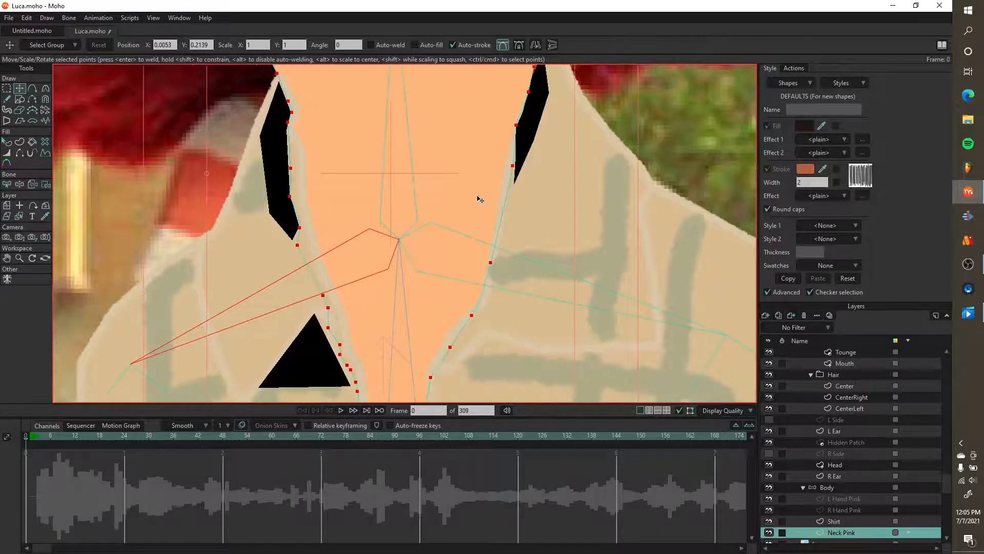
{"action": "scroll", "coordinate": [533, 211], "scroll_direction": "down", "scroll_amount": 2}
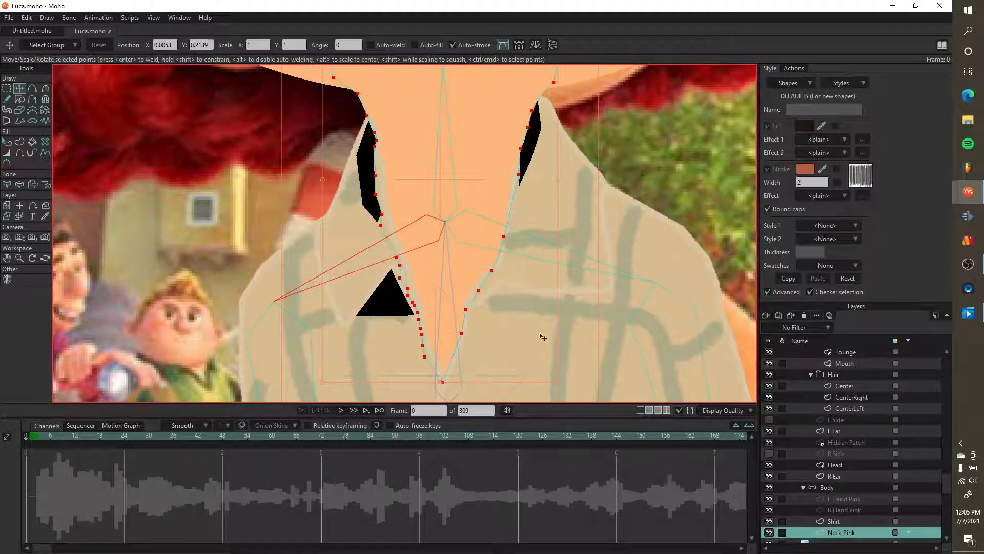
{"action": "scroll", "coordinate": [422, 139], "scroll_direction": "up", "scroll_amount": 1}
{"action": "scroll", "coordinate": [422, 130], "scroll_direction": "down", "scroll_amount": 1}
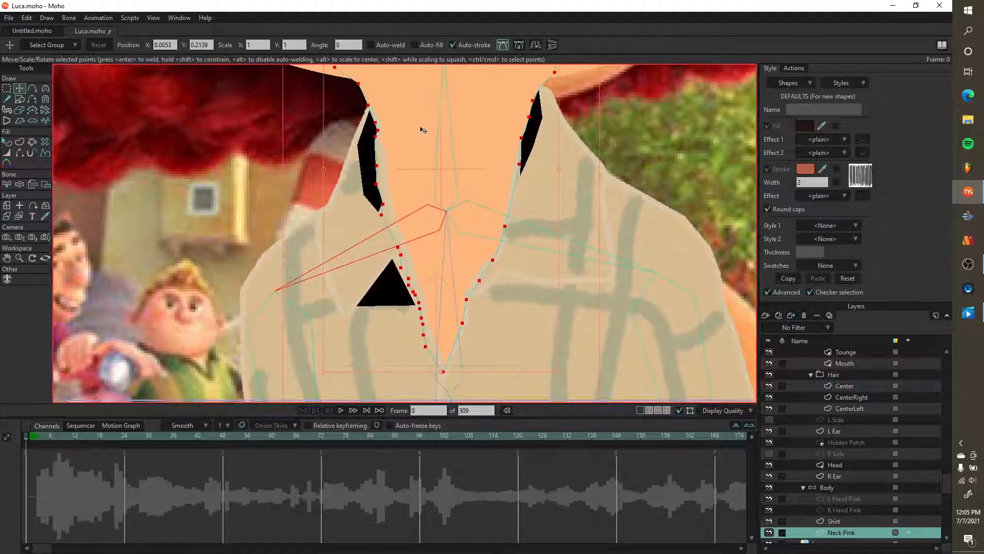
- Select the neck shape and inspect its radial gradient effect settings, leaving them unchanged
{"action": "key", "text": "q"}
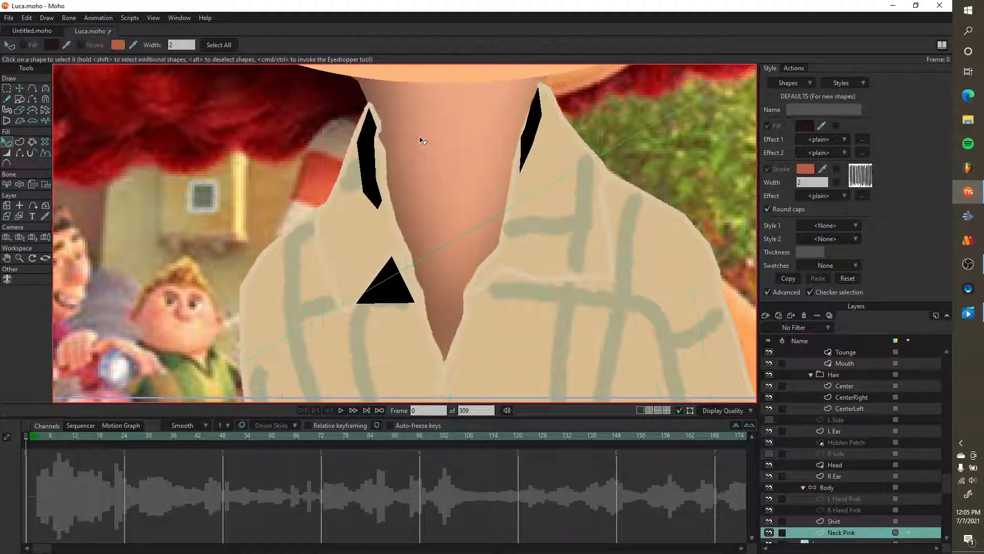
{"action": "left_click", "coordinate": [421, 139]}
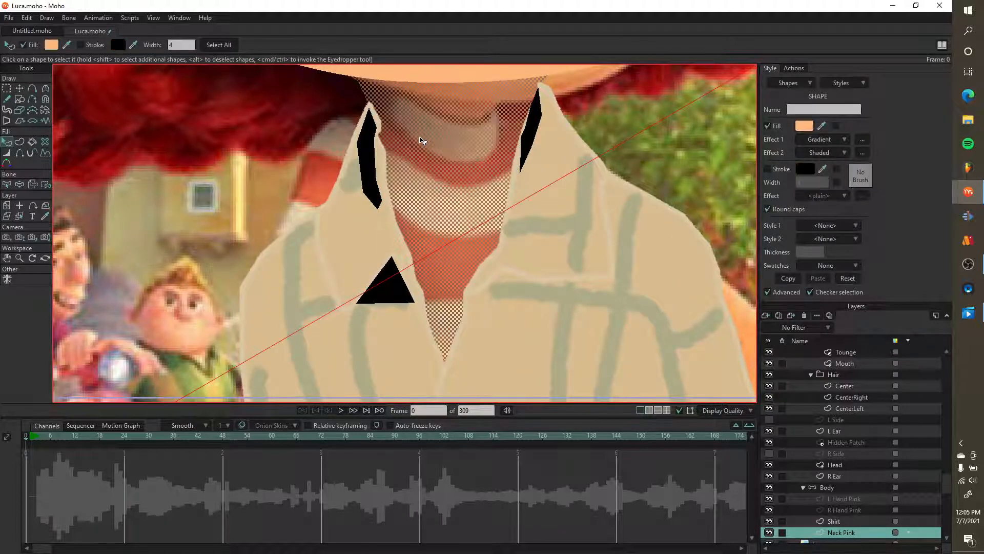
{"action": "left_click", "coordinate": [862, 139]}
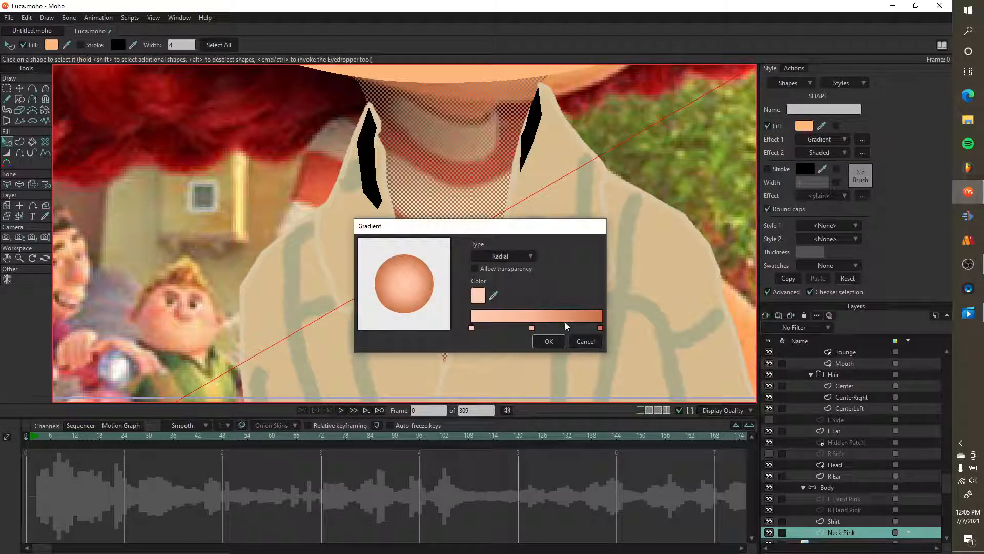
{"action": "left_click", "coordinate": [586, 341]}
- Deselect the neck shape and render frame 0 to compare the neck's shading with the reference character
{"action": "scroll", "coordinate": [575, 333], "scroll_direction": "down", "scroll_amount": 3}
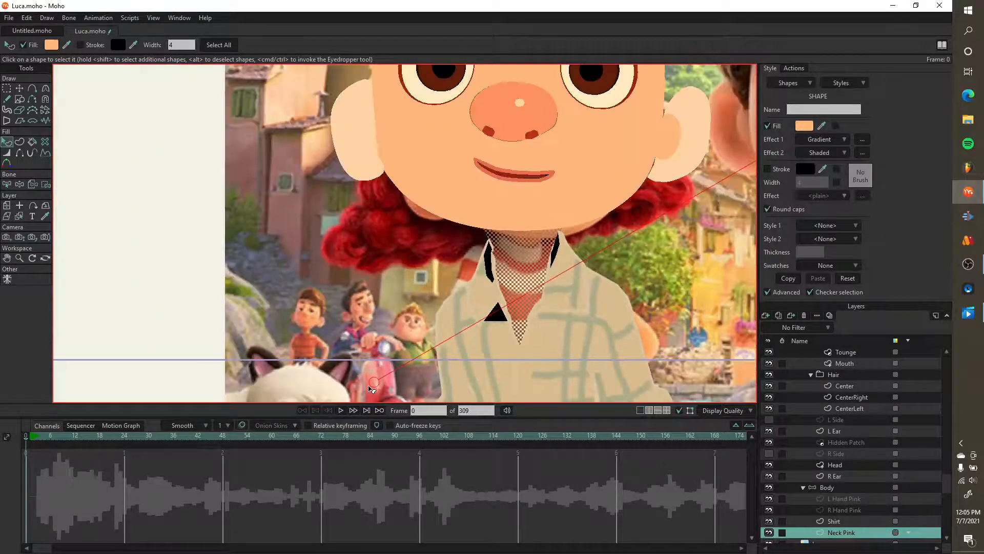
{"action": "left_click_drag", "start_coordinate": [545, 352], "coordinate": [451, 310]}
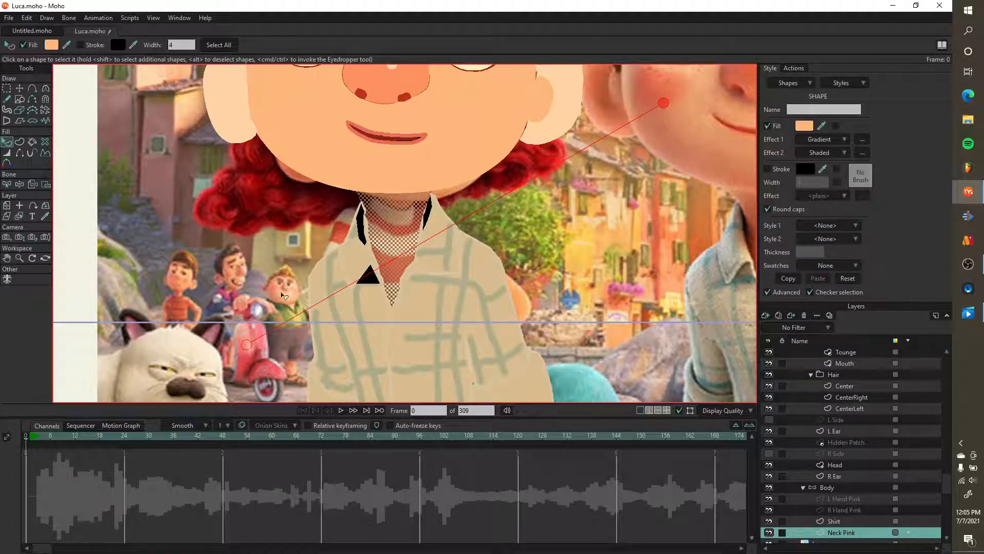
{"action": "left_click", "coordinate": [475, 309]}
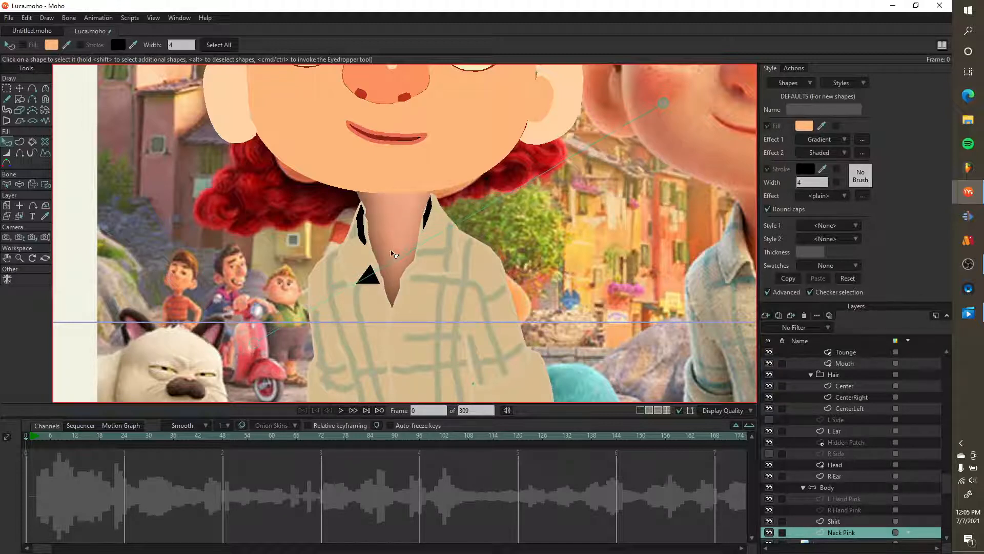
{"action": "key", "text": "ctrl+r"}
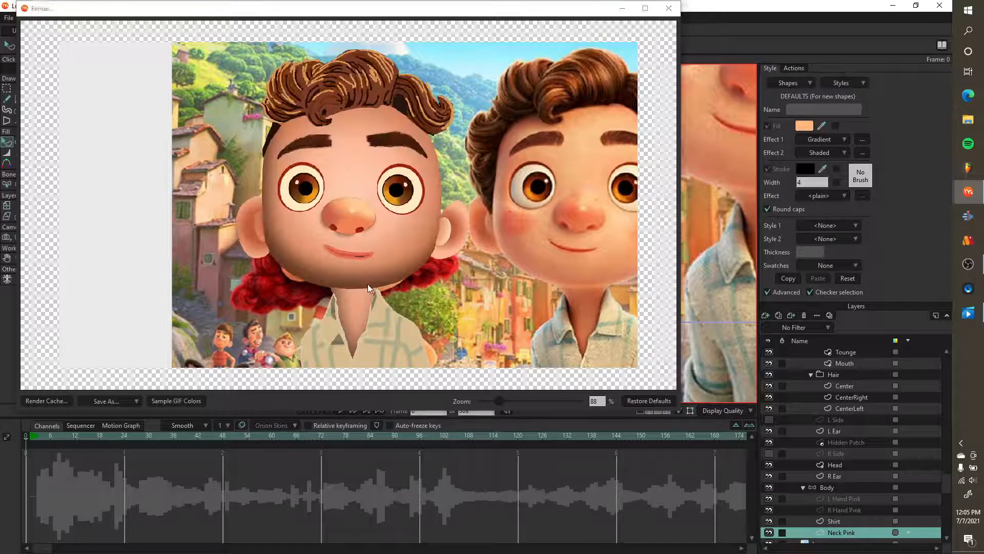
{"action": "left_click", "coordinate": [669, 8]}
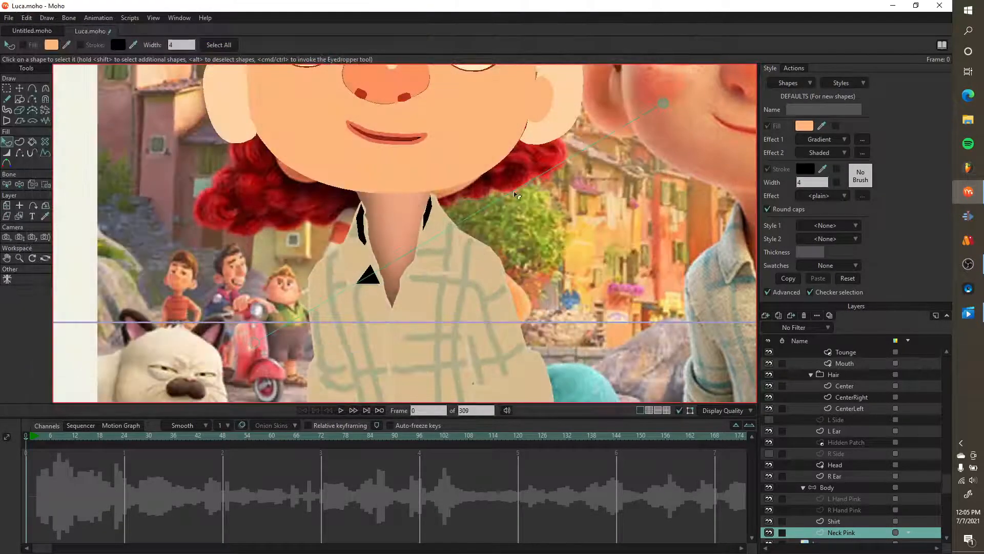
{"action": "scroll", "coordinate": [404, 255], "scroll_direction": "down", "scroll_amount": 1}
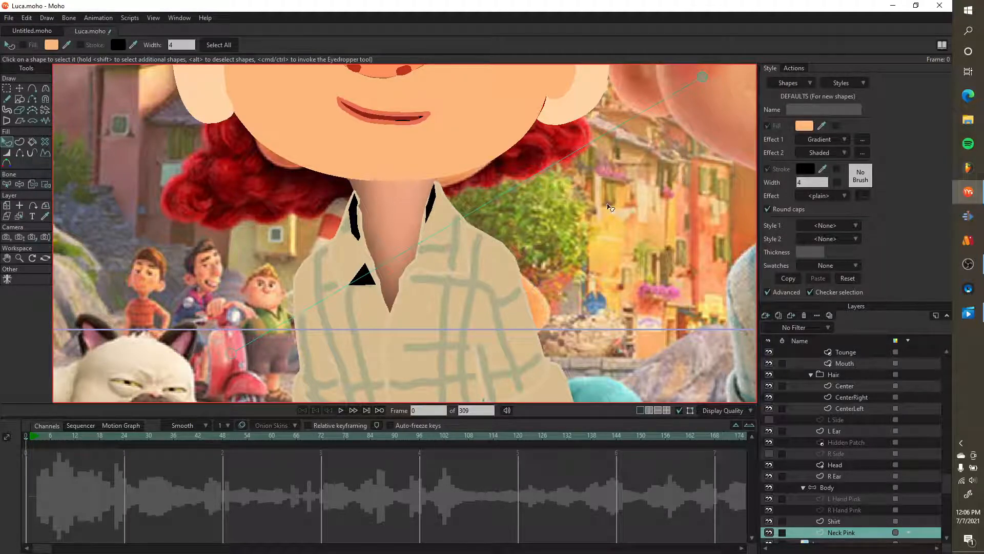
{"action": "left_click", "coordinate": [836, 157]}
{"action": "left_click", "coordinate": [837, 157]}
{"action": "scroll", "coordinate": [369, 221], "scroll_direction": "up", "scroll_amount": 2}
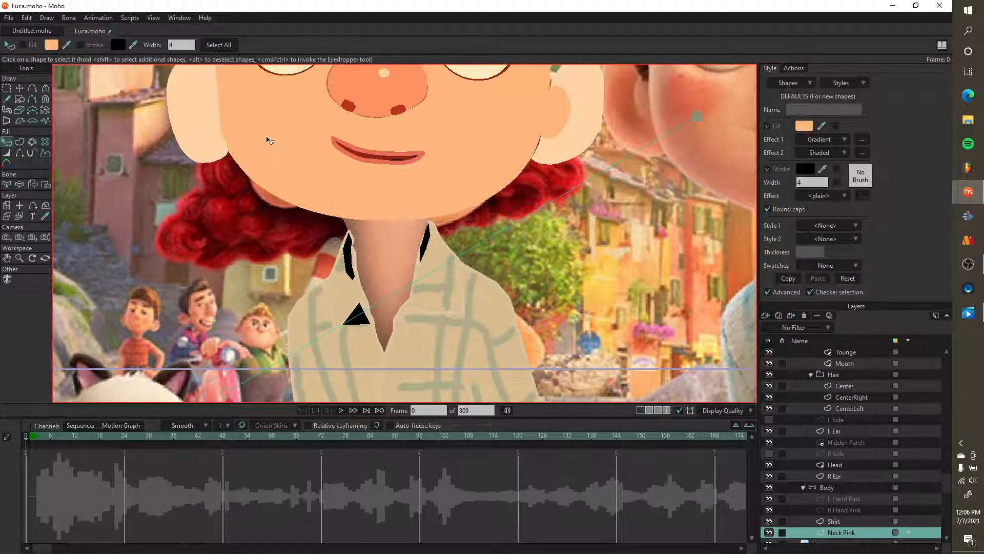
{"action": "scroll", "coordinate": [406, 258], "scroll_direction": "down", "scroll_amount": 4}
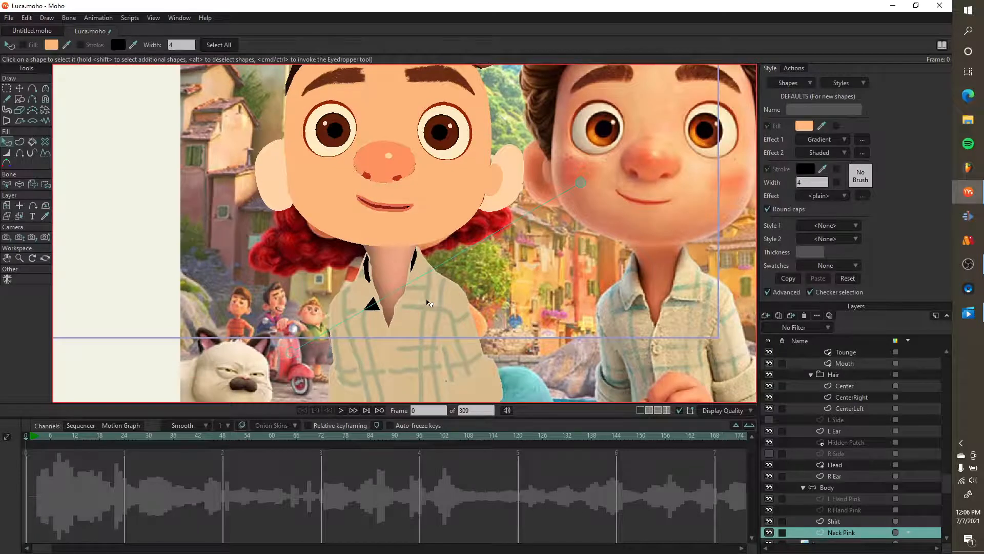
{"action": "scroll", "coordinate": [429, 303], "scroll_direction": "down", "scroll_amount": 1}
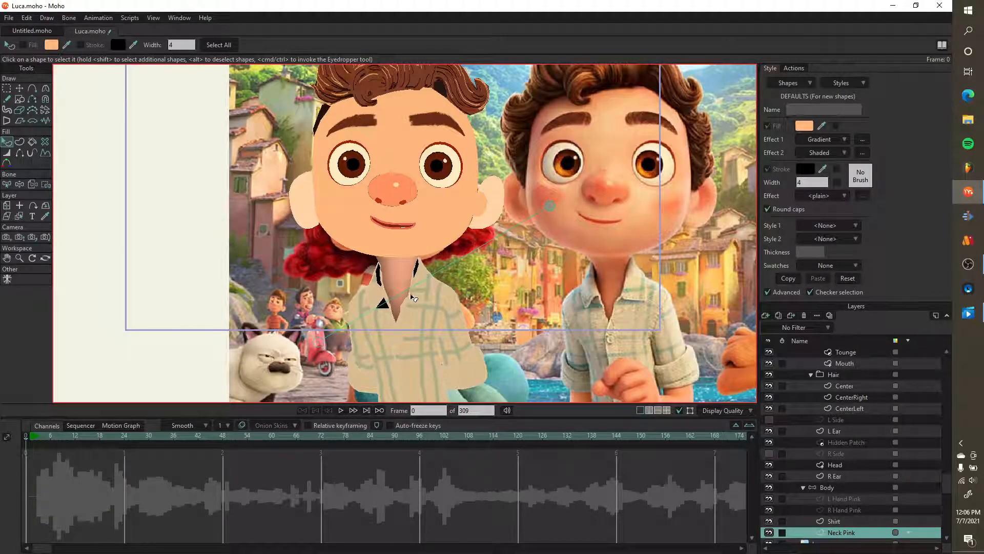
- Collapse the Head group in the layer list and make the R Hand Pink layer visible
{"action": "left_click_drag", "start_coordinate": [430, 327], "coordinate": [426, 248]}
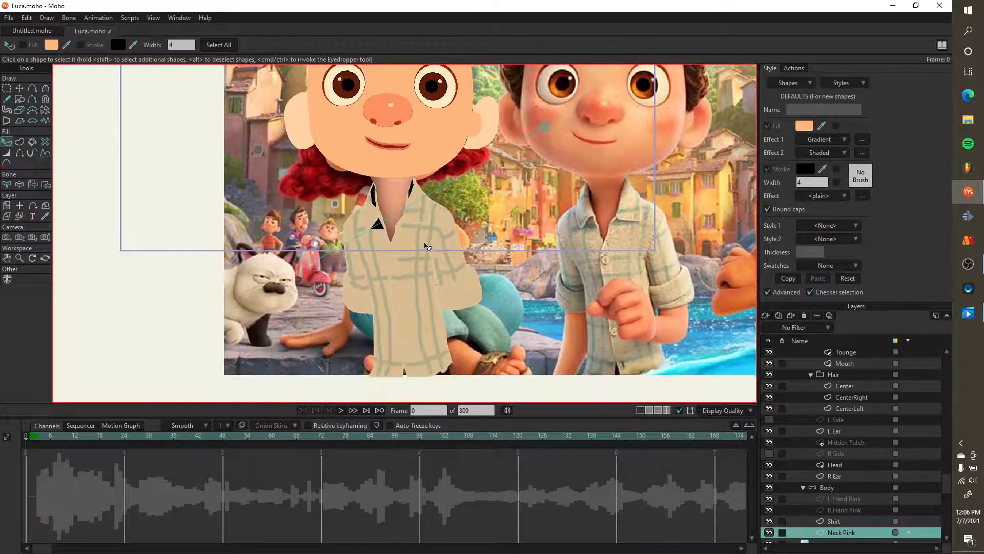
{"action": "scroll", "coordinate": [853, 479], "scroll_direction": "down", "scroll_amount": 2}
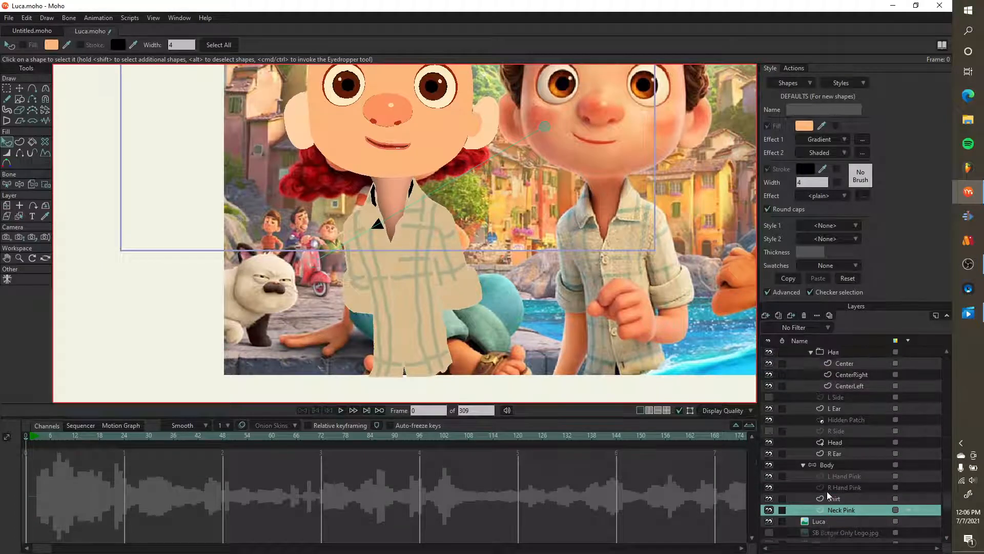
{"action": "scroll", "coordinate": [829, 495], "scroll_direction": "up", "scroll_amount": 5}
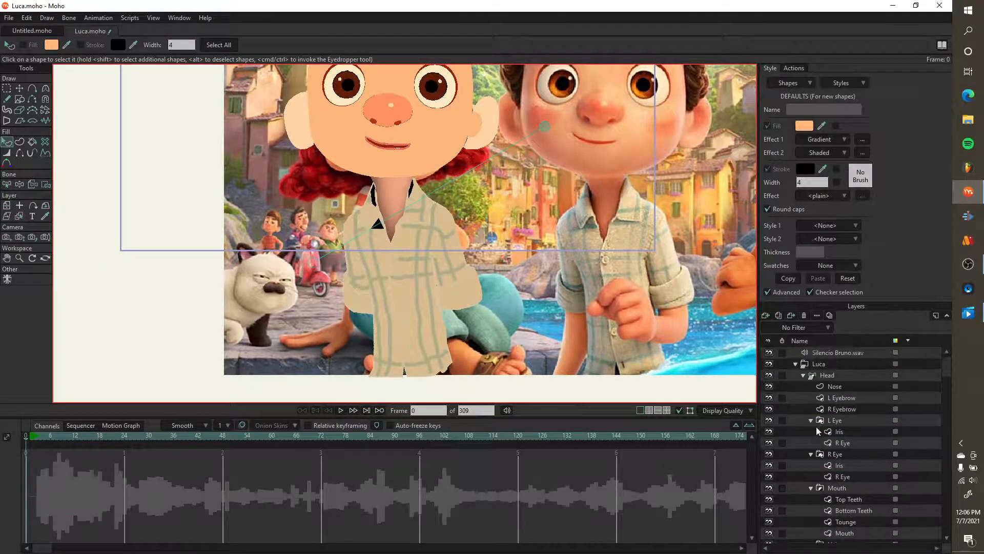
{"action": "left_click", "coordinate": [803, 376]}
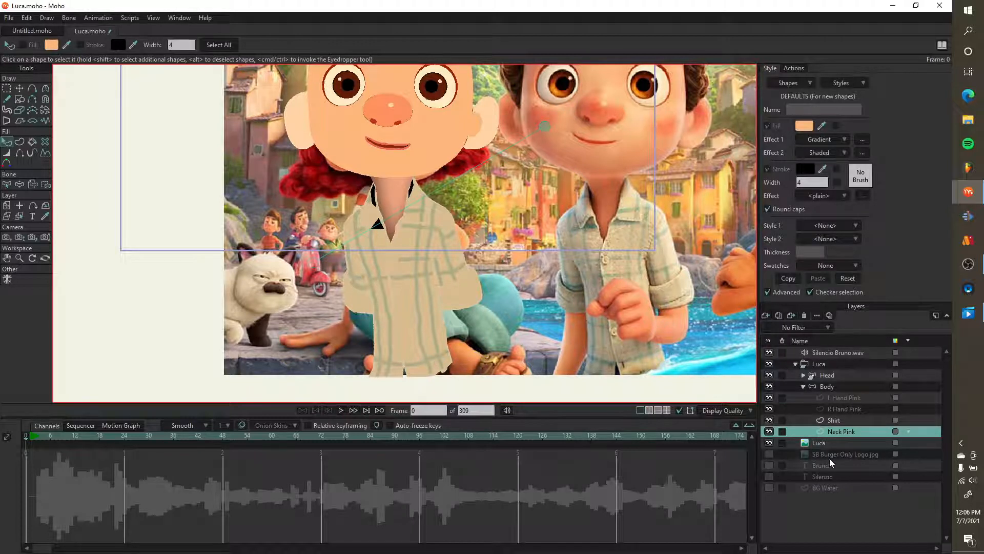
{"action": "double_click", "coordinate": [833, 409]}
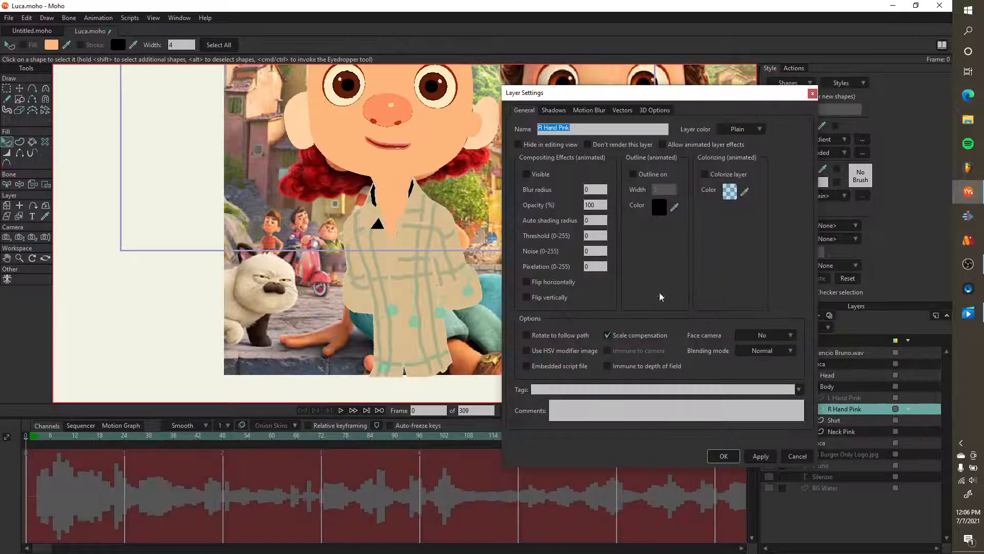
{"action": "left_click", "coordinate": [527, 175]}
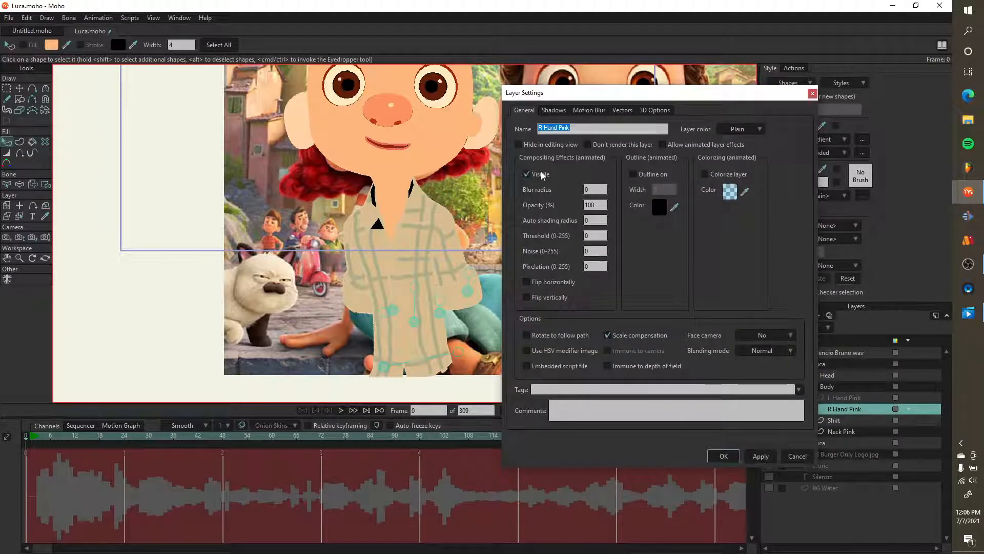
{"action": "left_click", "coordinate": [762, 457]}
{"action": "left_click", "coordinate": [723, 456]}
{"action": "scroll", "coordinate": [432, 330], "scroll_direction": "up", "scroll_amount": 5}
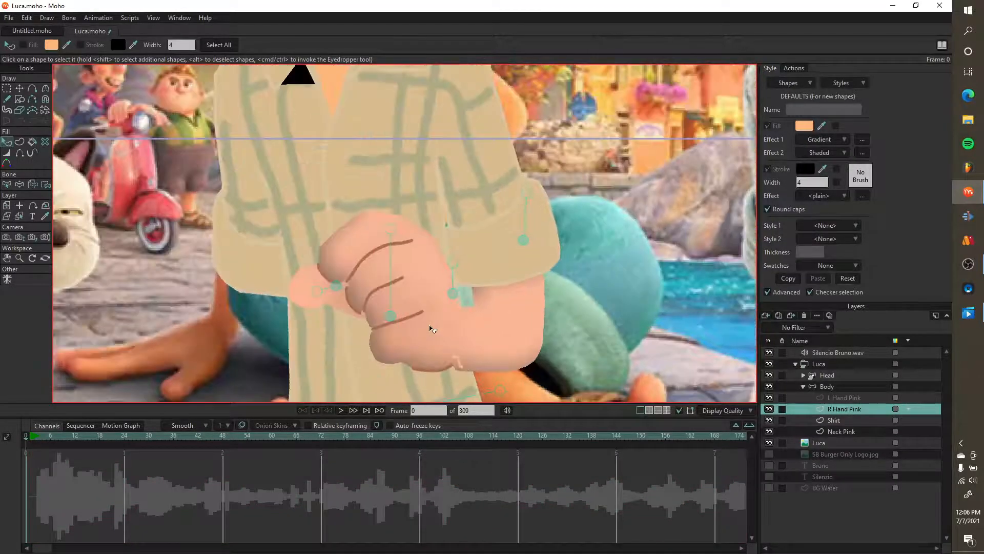
{"action": "scroll", "coordinate": [432, 329], "scroll_direction": "down", "scroll_amount": 5}
- Make the L Hand Pink layer visible and render frame 0 to check the character with both hands
{"action": "double_click", "coordinate": [865, 399]}
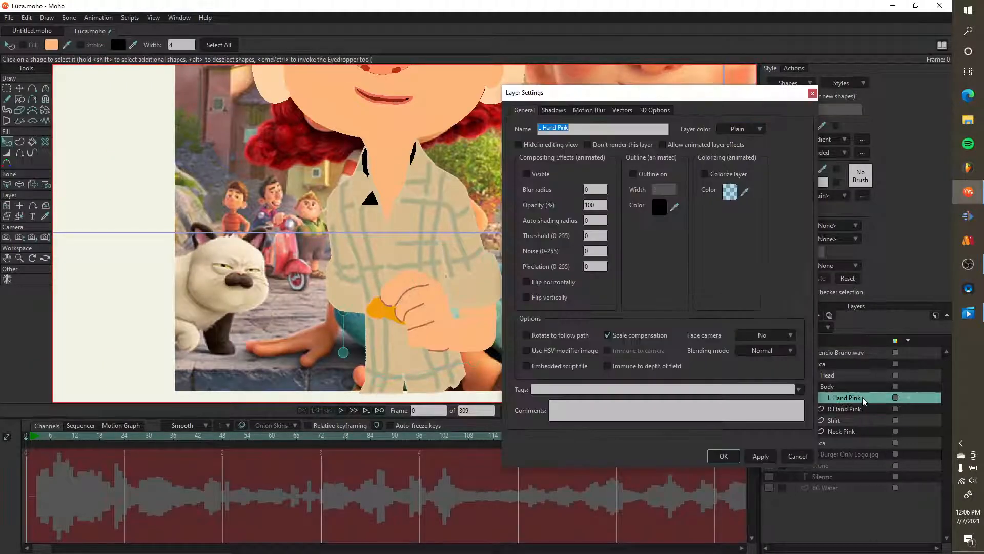
{"action": "left_click", "coordinate": [547, 174]}
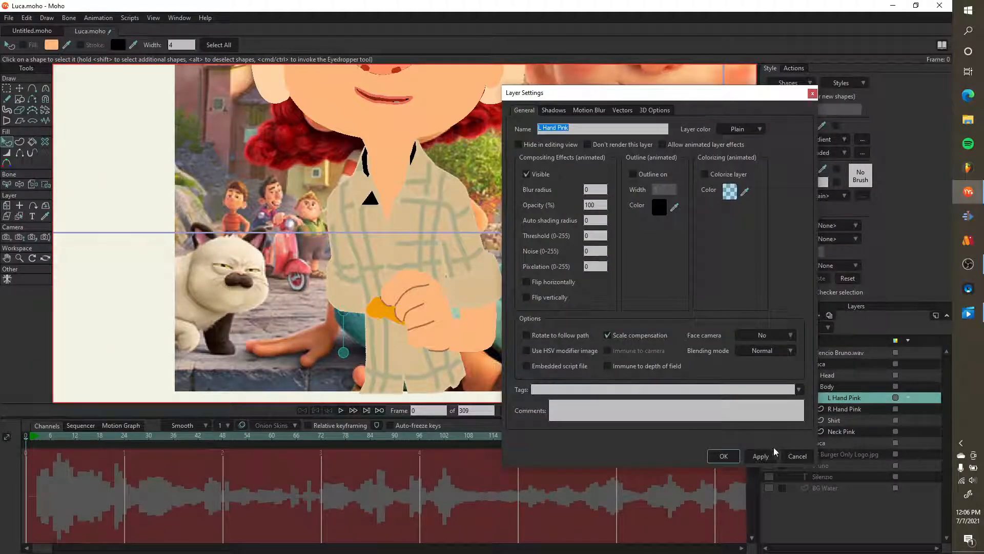
{"action": "left_click", "coordinate": [737, 460]}
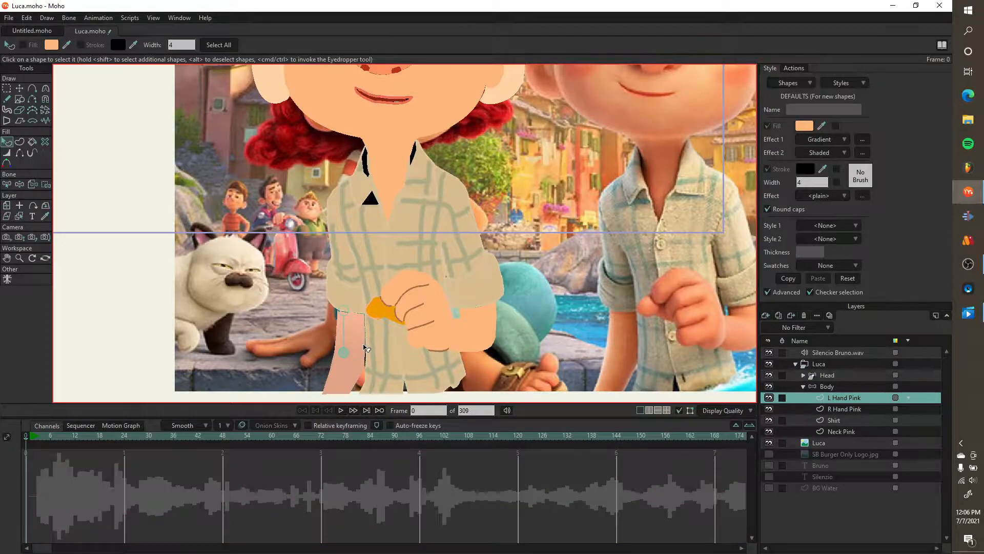
{"action": "key", "text": "ctrl+r"}
{"action": "left_click", "coordinate": [667, 14]}
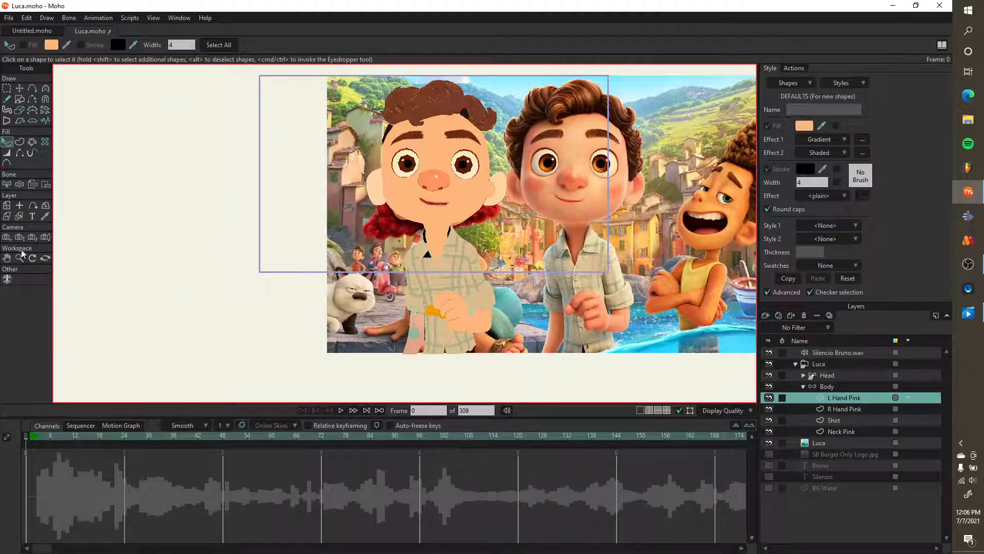
- Track the camera down to about X 0.19, Y -0.34 to frame the shirt and hands, and render frame 0
{"action": "left_click", "coordinate": [7, 237]}
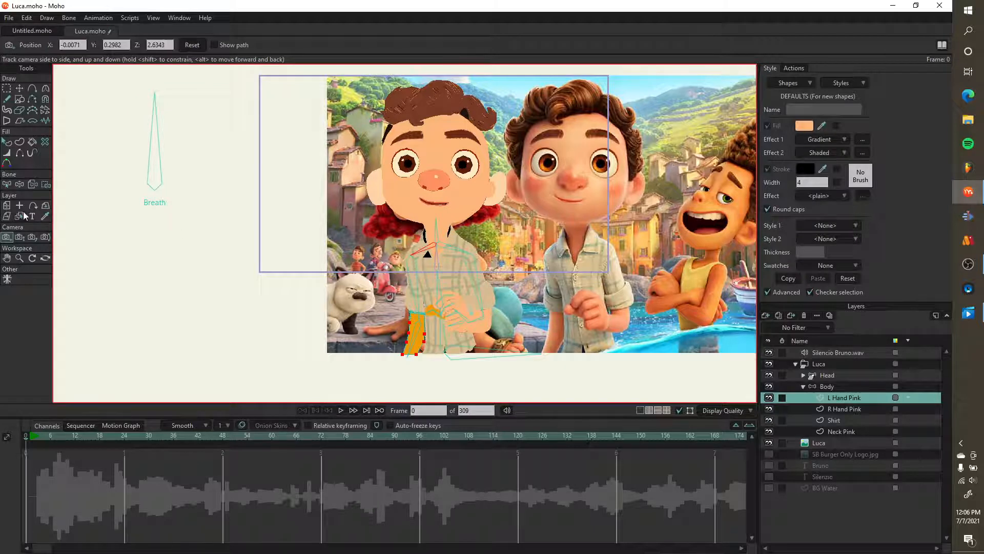
{"action": "left_click_drag", "start_coordinate": [293, 260], "coordinate": [285, 198]}
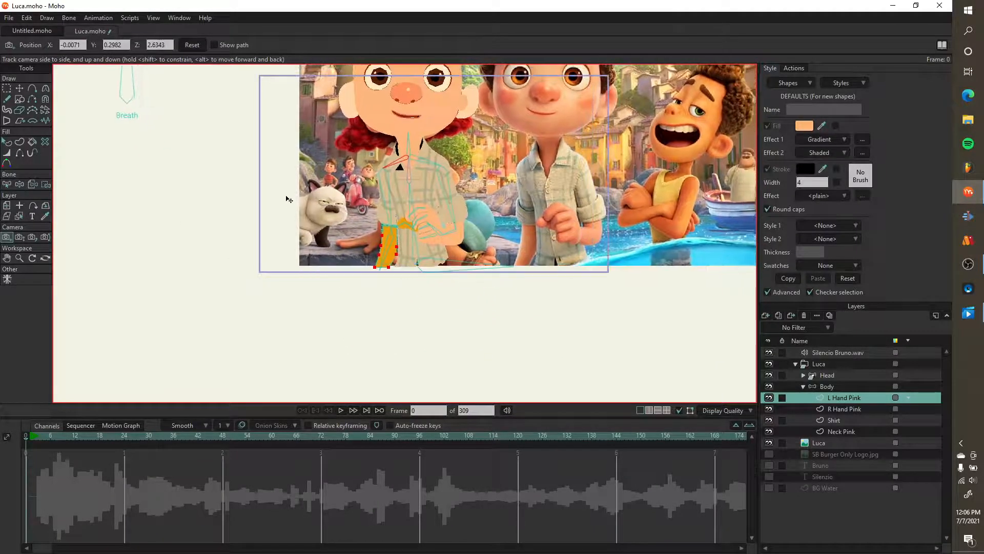
{"action": "key", "text": "ctrl+r"}
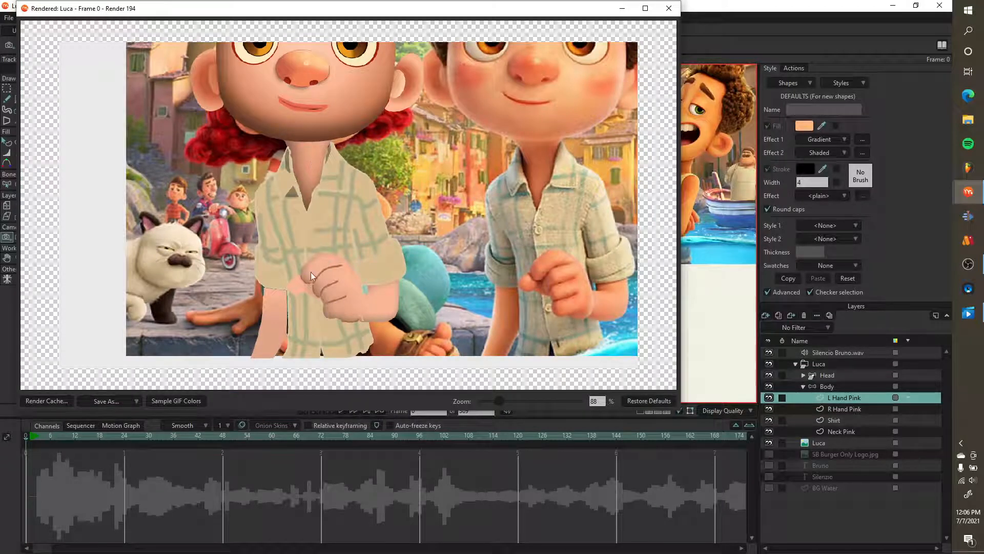
- Examine the rendered fist, both forearms and the shirt's lower edge up close, then close the render
{"action": "scroll", "coordinate": [344, 306], "scroll_direction": "up", "scroll_amount": 2}
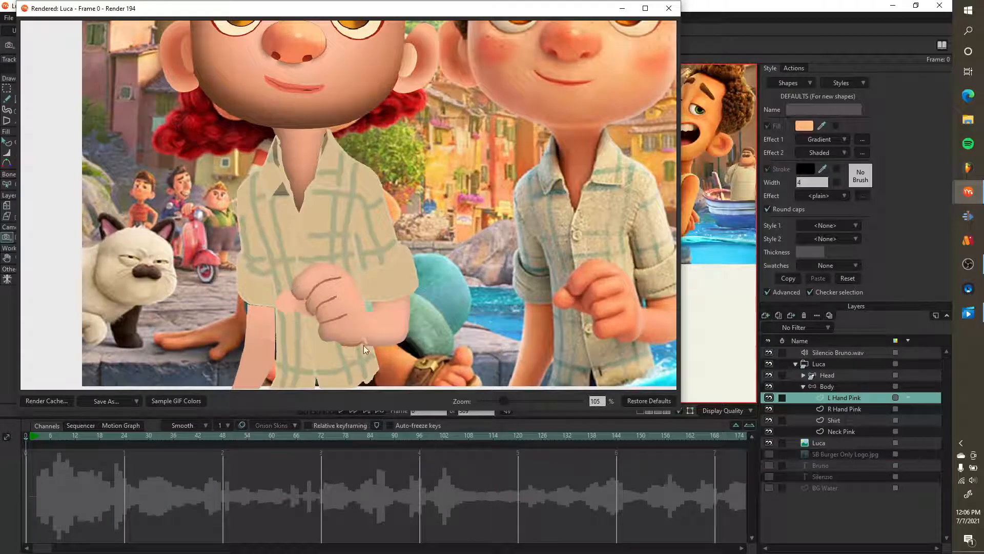
{"action": "scroll", "coordinate": [365, 349], "scroll_direction": "up", "scroll_amount": 2}
{"action": "scroll", "coordinate": [321, 306], "scroll_direction": "down", "scroll_amount": 5}
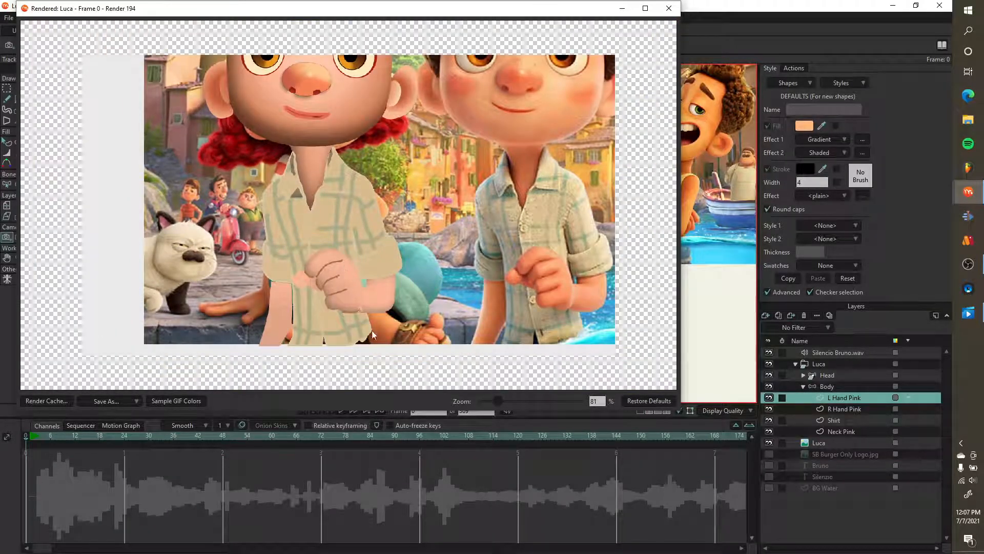
{"action": "scroll", "coordinate": [343, 273], "scroll_direction": "up", "scroll_amount": 8}
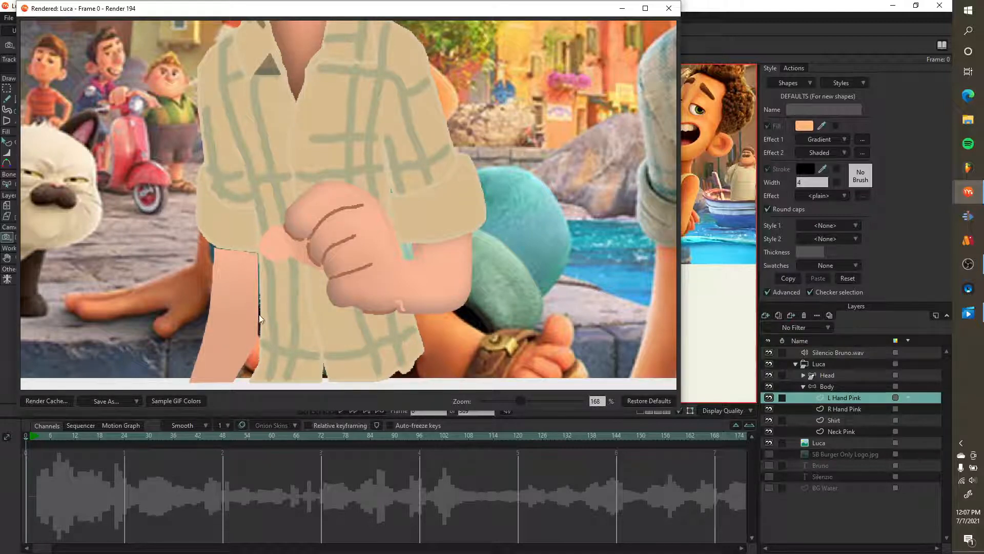
{"action": "scroll", "coordinate": [260, 318], "scroll_direction": "down", "scroll_amount": 2}
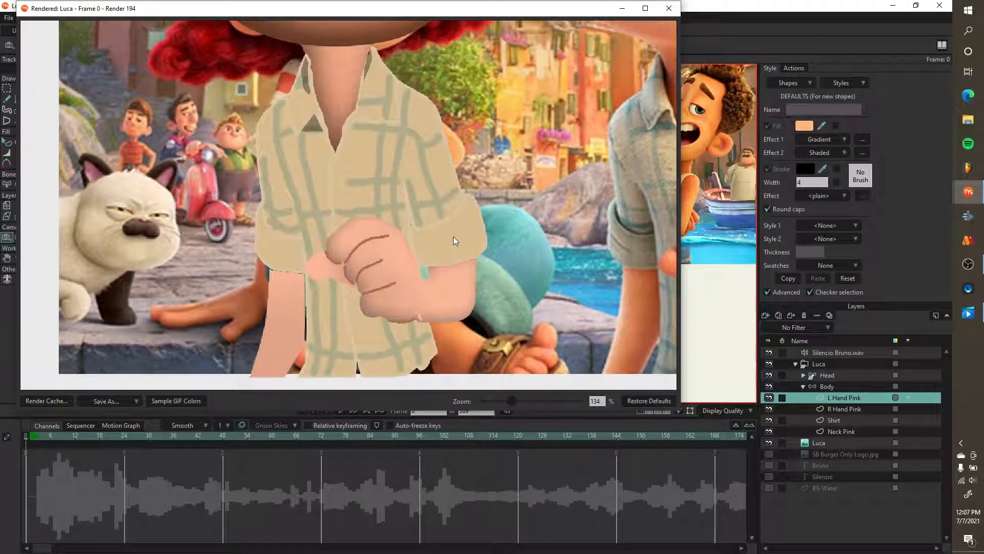
{"action": "scroll", "coordinate": [343, 190], "scroll_direction": "down", "scroll_amount": 3}
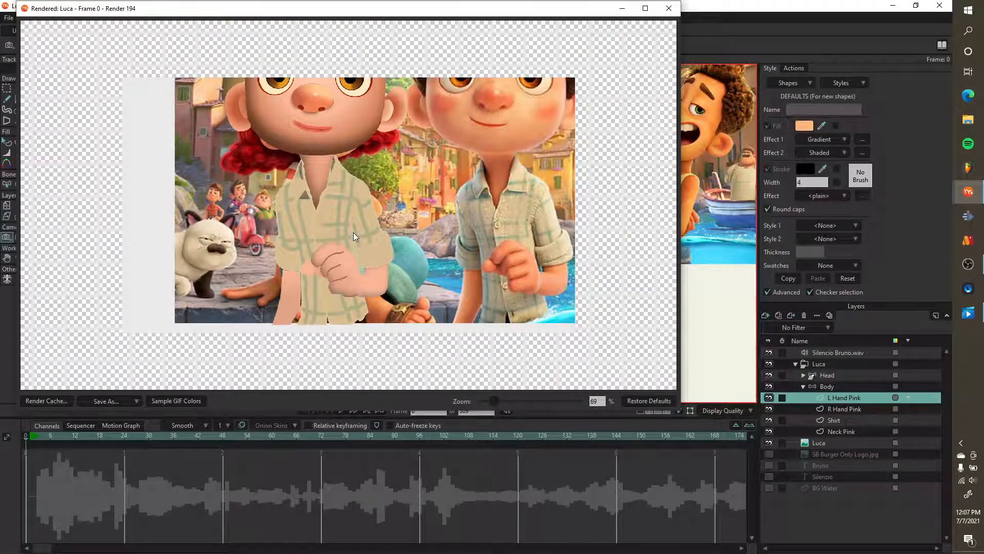
{"action": "left_click", "coordinate": [669, 8]}
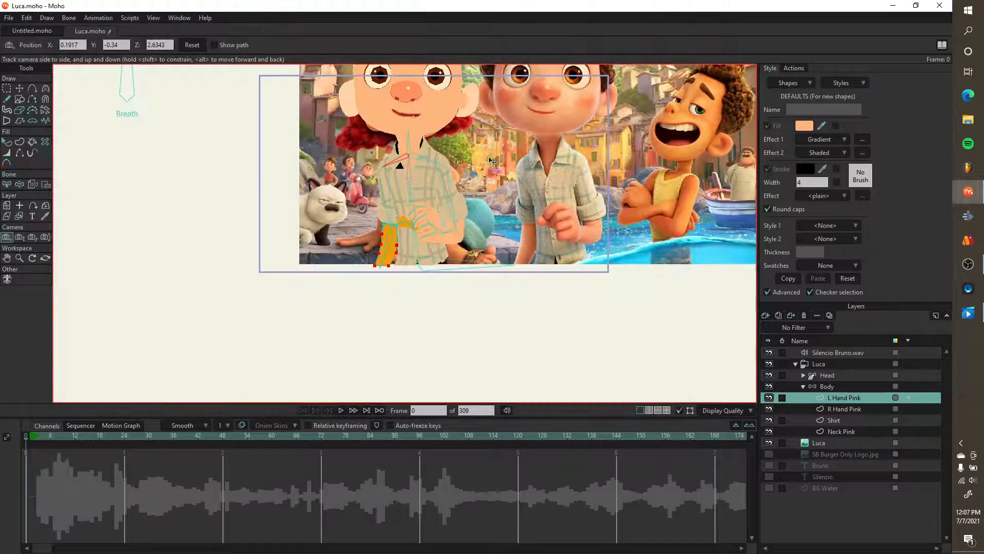
- Track the camera up to about X 0.42, Y 0.29 so it frames the heads of the character and the reference
{"action": "left_click_drag", "start_coordinate": [492, 160], "coordinate": [386, 243]}
{"action": "scroll", "coordinate": [385, 241], "scroll_direction": "up", "scroll_amount": 4}
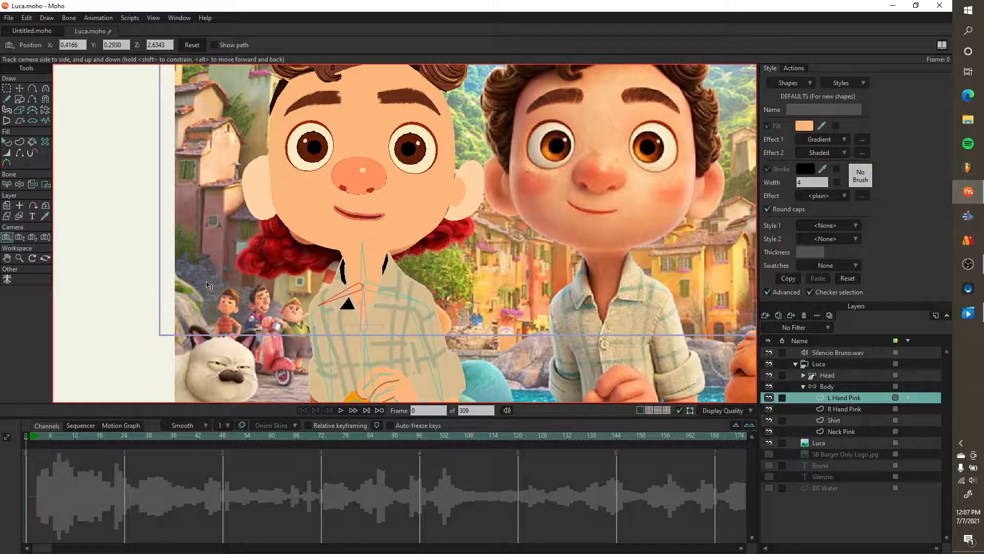
- Select the Body layer's bone rig and try tilting the Breath control bone at frame 0
{"action": "scroll", "coordinate": [210, 287], "scroll_direction": "down", "scroll_amount": 5}
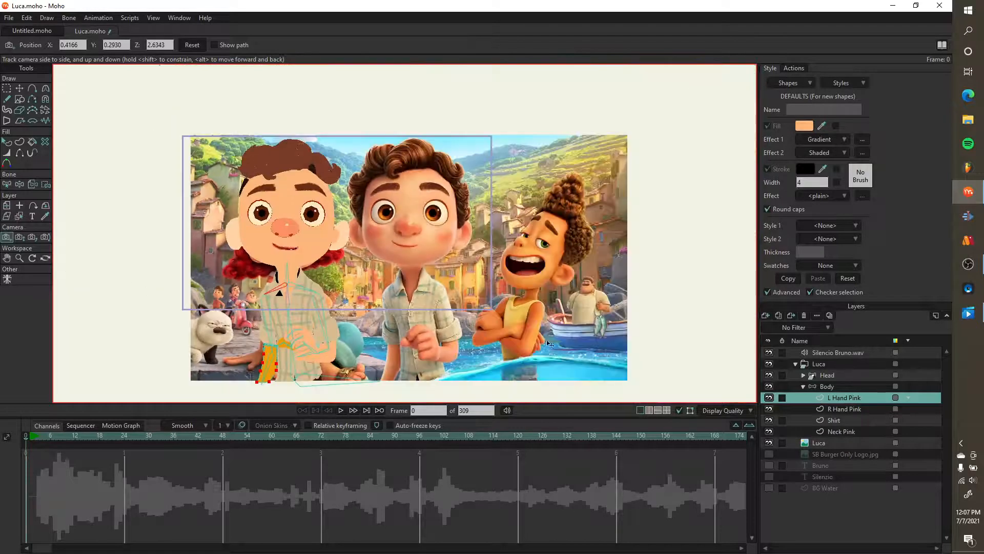
{"action": "left_click", "coordinate": [825, 385]}
{"action": "scroll", "coordinate": [193, 259], "scroll_direction": "down", "scroll_amount": 2}
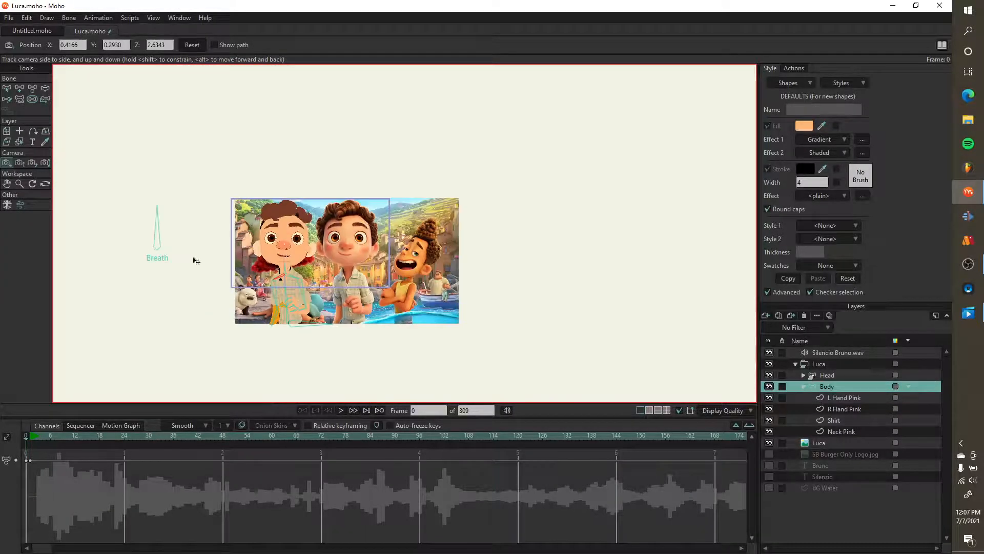
{"action": "left_click", "coordinate": [31, 89]}
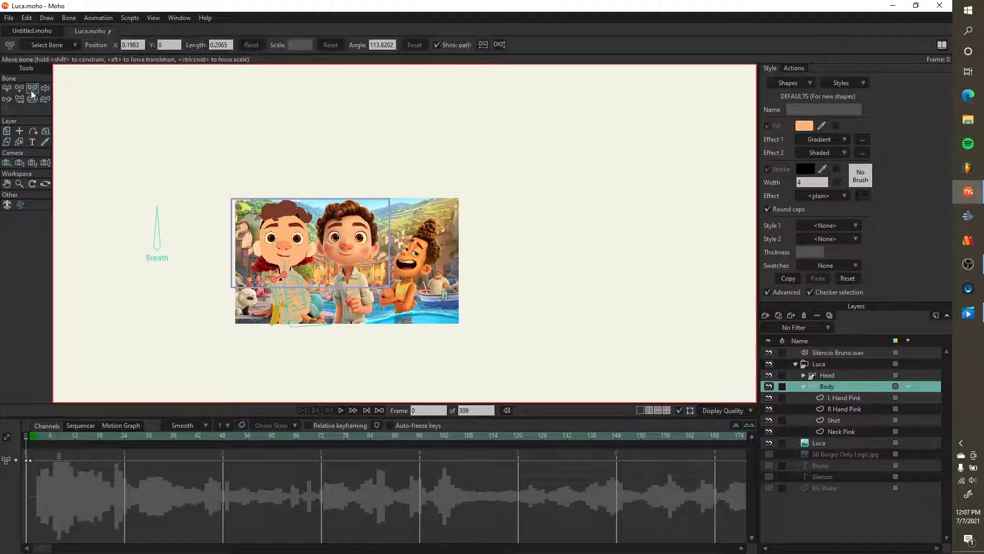
{"action": "scroll", "coordinate": [224, 207], "scroll_direction": "up", "scroll_amount": 4}
{"action": "left_click_drag", "start_coordinate": [233, 198], "coordinate": [260, 164]}
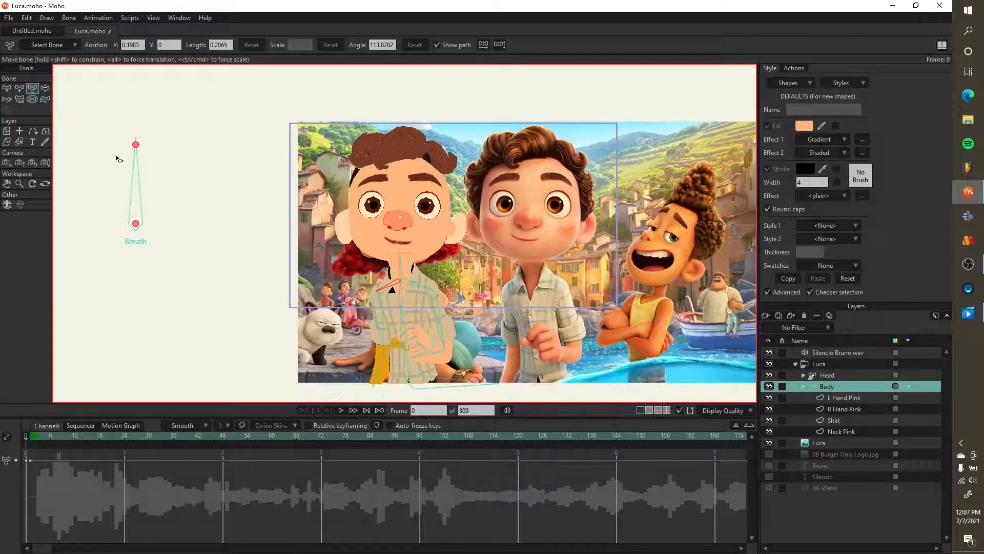
{"action": "left_click_drag", "start_coordinate": [151, 154], "coordinate": [176, 165]}
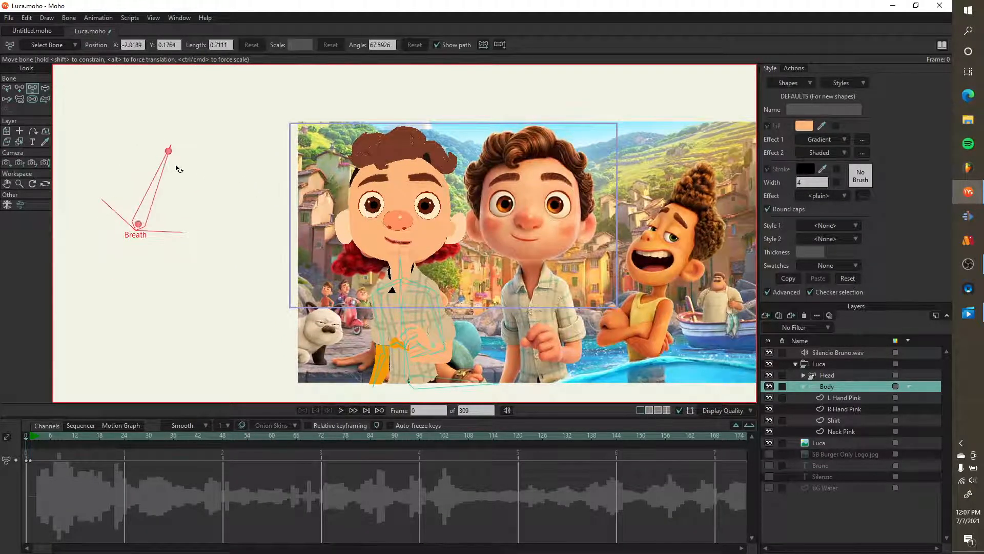
- Swing the Breath bone to about 101° at frame 24 to test the body's breathing movement, and return to frame 0
{"action": "left_click", "coordinate": [125, 437]}
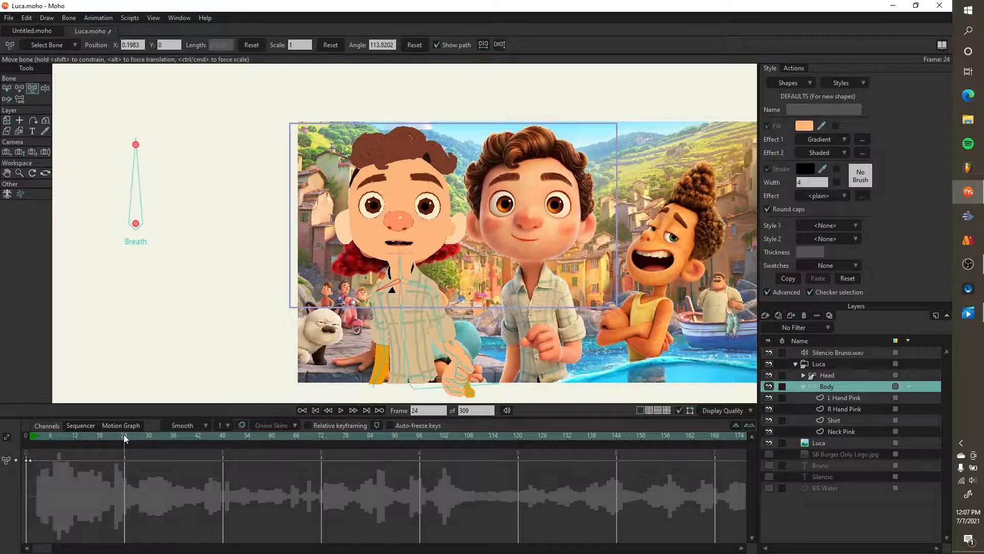
{"action": "left_click_drag", "start_coordinate": [161, 152], "coordinate": [142, 191]}
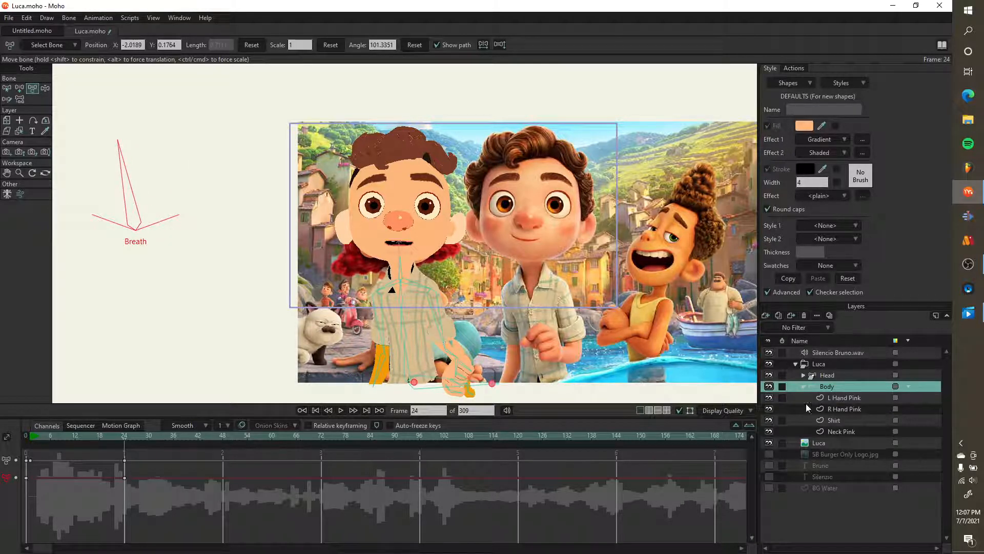
{"action": "left_click", "coordinate": [307, 411]}
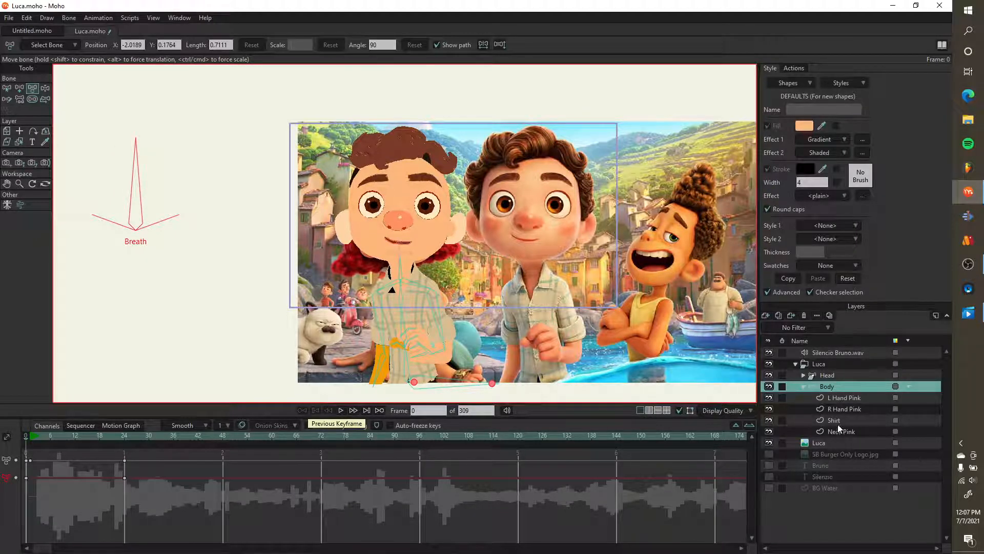
- Turn off visibility for the L Hand Pink and R Hand Pink layers in their layer settings
{"action": "double_click", "coordinate": [844, 399]}
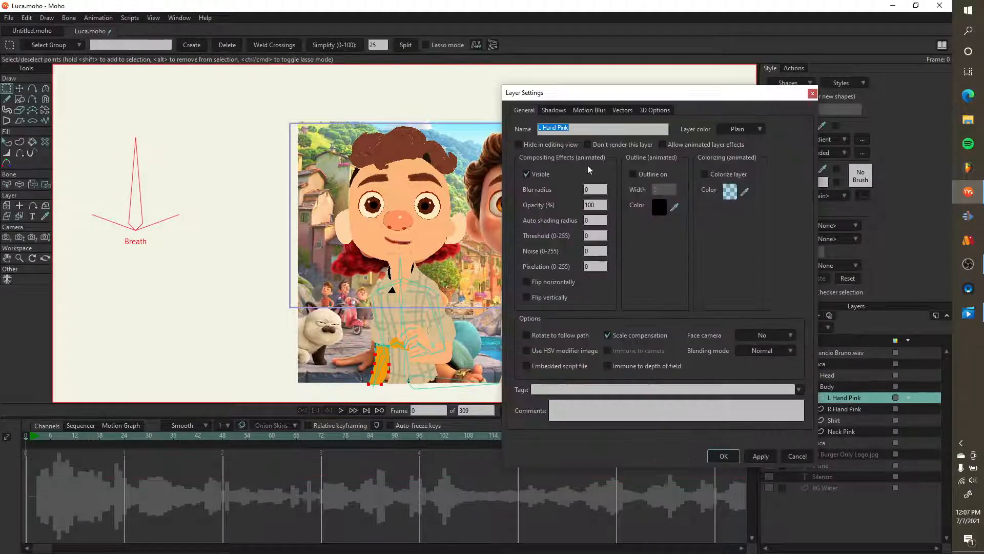
{"action": "left_click", "coordinate": [540, 174]}
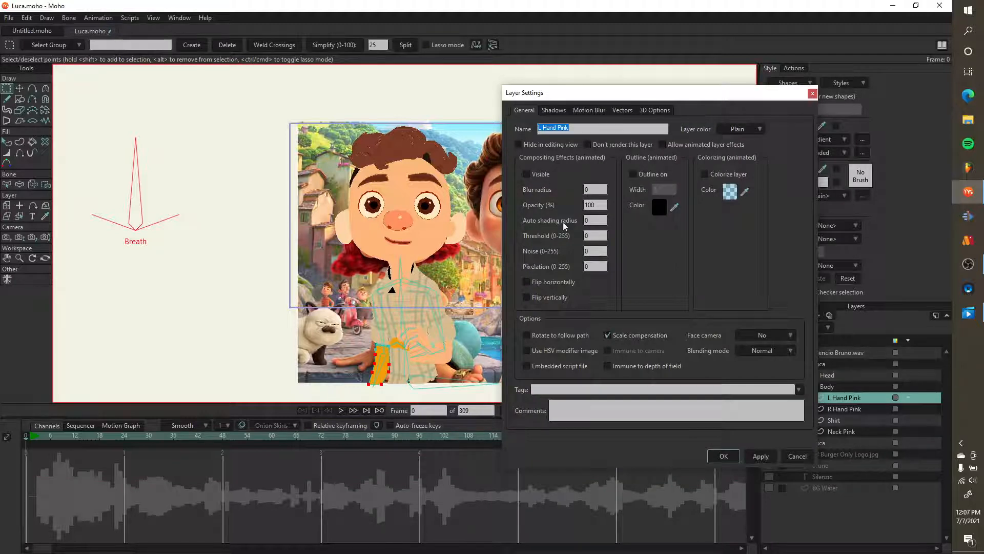
{"action": "left_click", "coordinate": [723, 456]}
{"action": "double_click", "coordinate": [857, 408]}
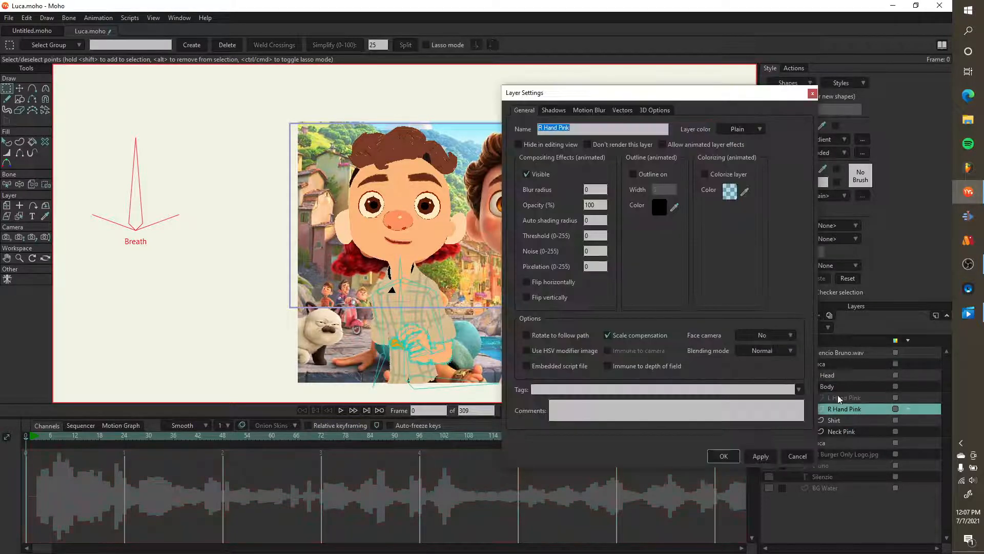
{"action": "left_click", "coordinate": [542, 177]}
{"action": "left_click", "coordinate": [718, 457]}
- At frame 24, swing the Body layer's Breath bone from side to side to test the shirt's breathing, ending at about 89°
{"action": "scroll", "coordinate": [395, 303], "scroll_direction": "up", "scroll_amount": 5}
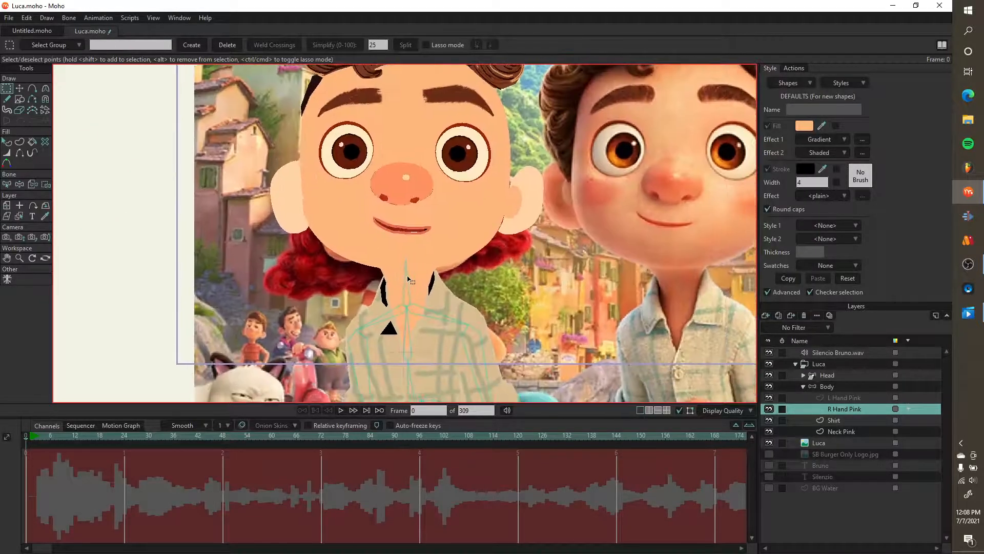
{"action": "scroll", "coordinate": [394, 302], "scroll_direction": "down", "scroll_amount": 5}
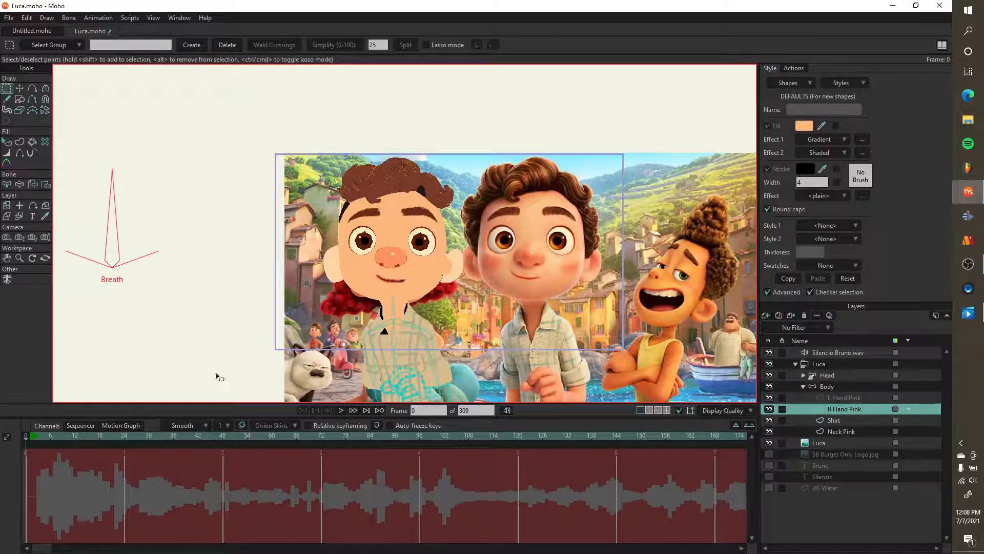
{"action": "left_click", "coordinate": [123, 436]}
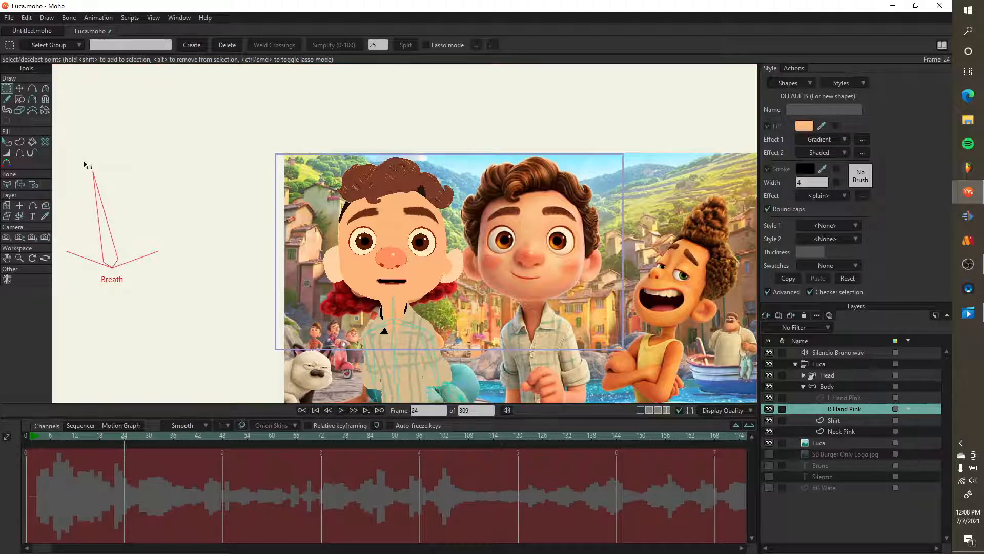
{"action": "left_click", "coordinate": [827, 388]}
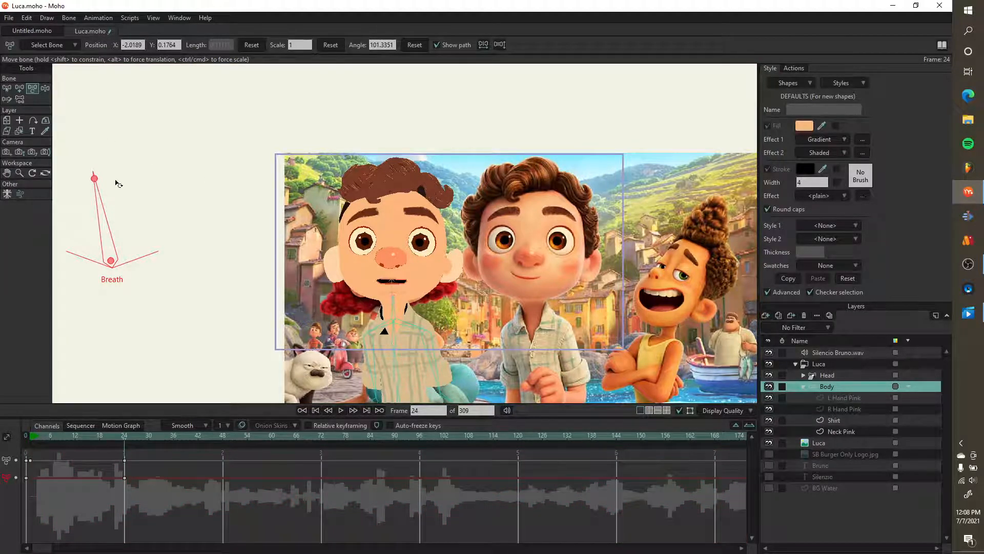
{"action": "left_click_drag", "start_coordinate": [117, 181], "coordinate": [121, 212]}
{"action": "left_click_drag", "start_coordinate": [117, 205], "coordinate": [147, 217]}
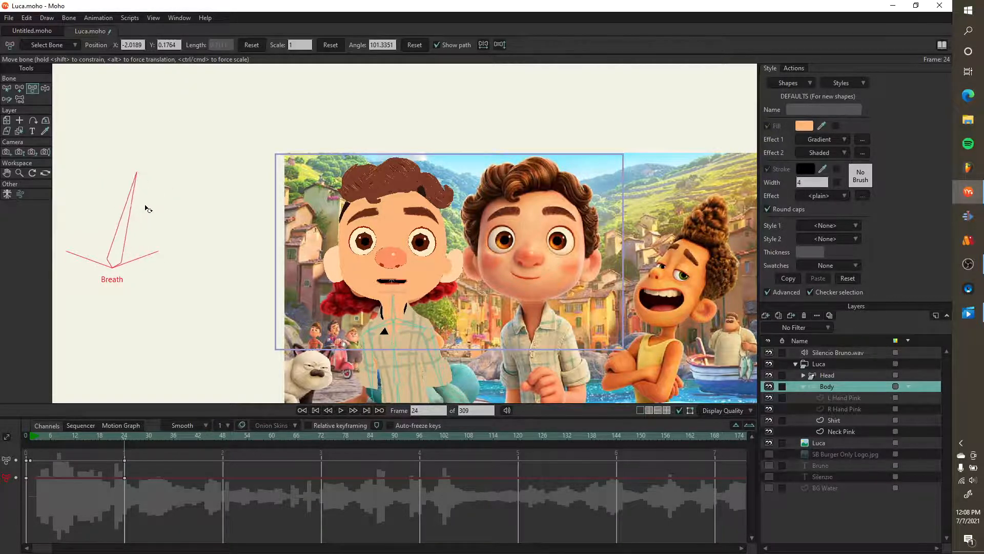
{"action": "scroll", "coordinate": [391, 285], "scroll_direction": "up", "scroll_amount": 2}
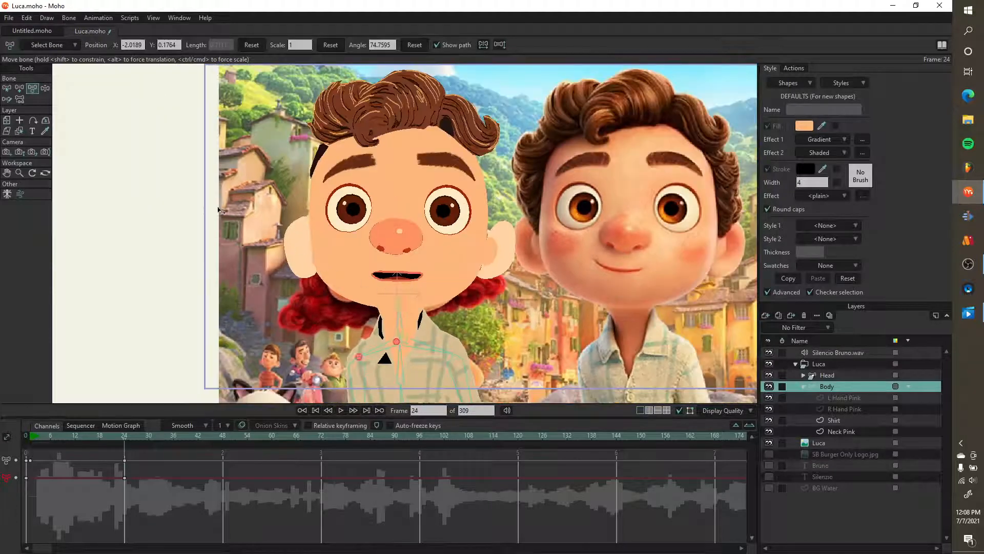
{"action": "scroll", "coordinate": [308, 231], "scroll_direction": "left", "scroll_amount": 5}
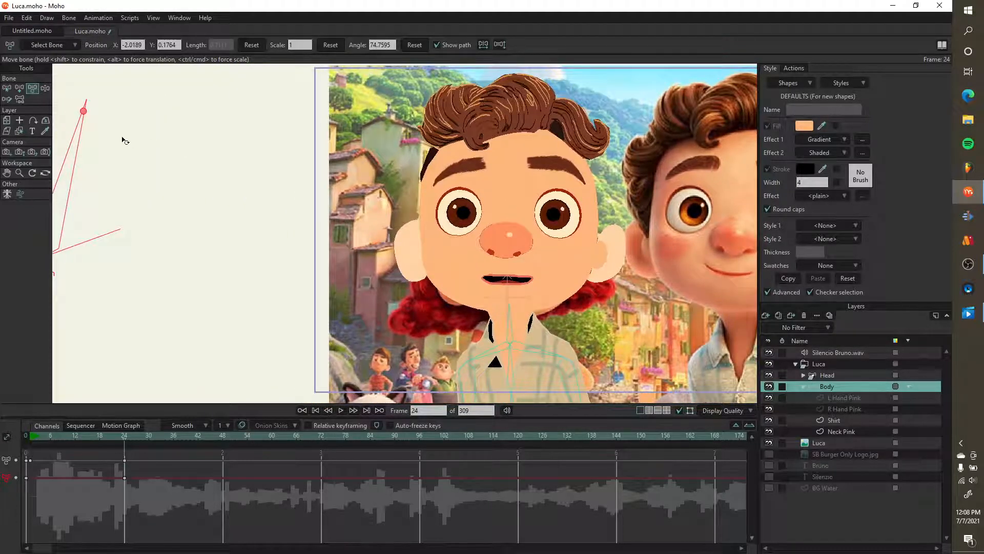
{"action": "left_click_drag", "start_coordinate": [123, 141], "coordinate": [103, 87]}
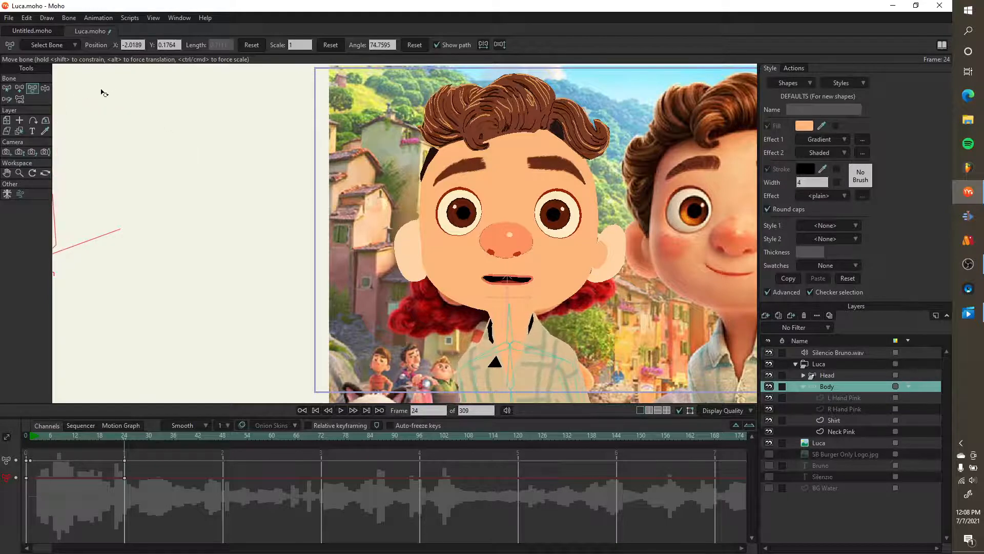
{"action": "scroll", "coordinate": [103, 88], "scroll_direction": "down", "scroll_amount": 3}
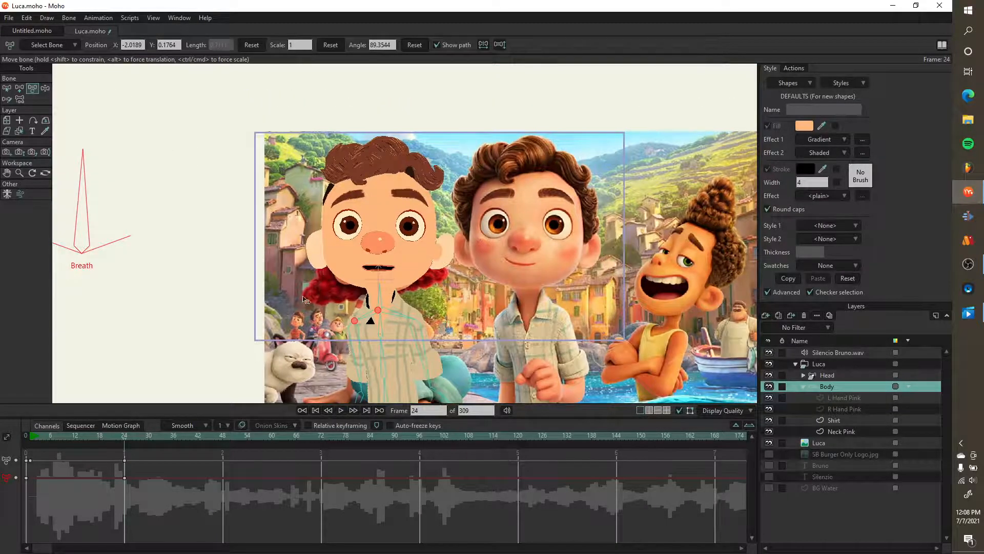
- Bring up the list of actions stored on the Body layer
{"action": "scroll", "coordinate": [362, 310], "scroll_direction": "up", "scroll_amount": 2}
{"action": "left_click", "coordinate": [793, 68]}
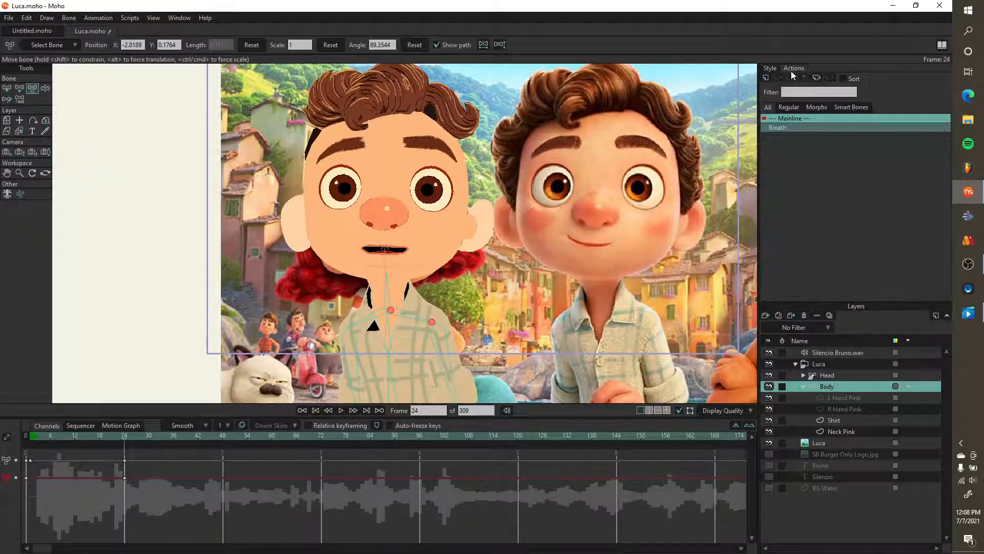
- Check the Breath action, return to the Mainline, and delete the bone keyframe at frame 24
{"action": "double_click", "coordinate": [792, 128]}
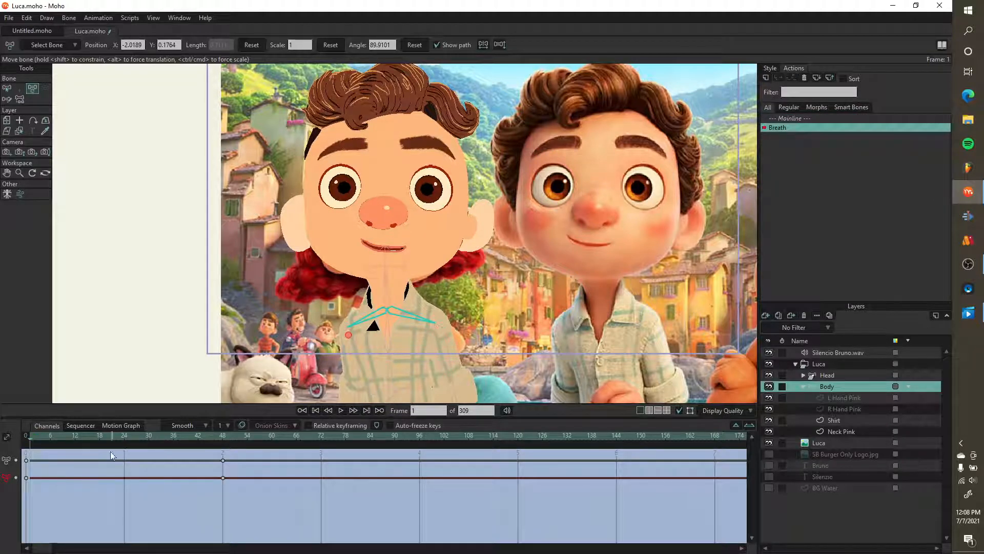
{"action": "scroll", "coordinate": [112, 320], "scroll_direction": "down", "scroll_amount": 2}
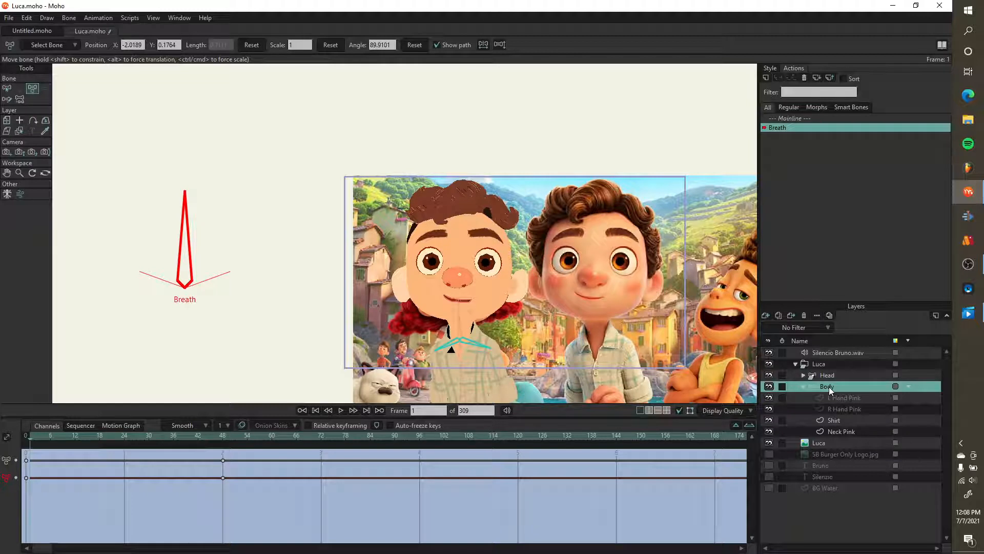
{"action": "left_click", "coordinate": [6, 89]}
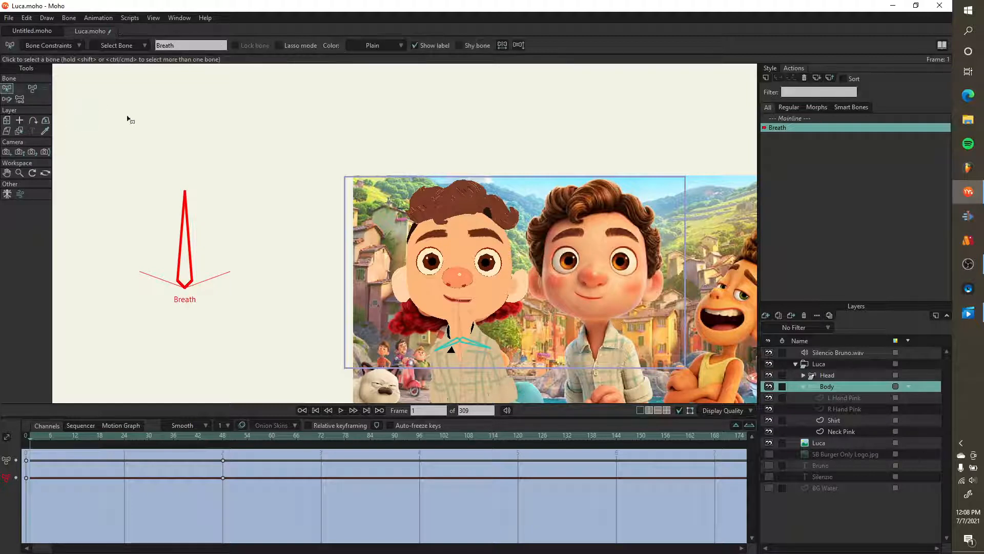
{"action": "double_click", "coordinate": [822, 118]}
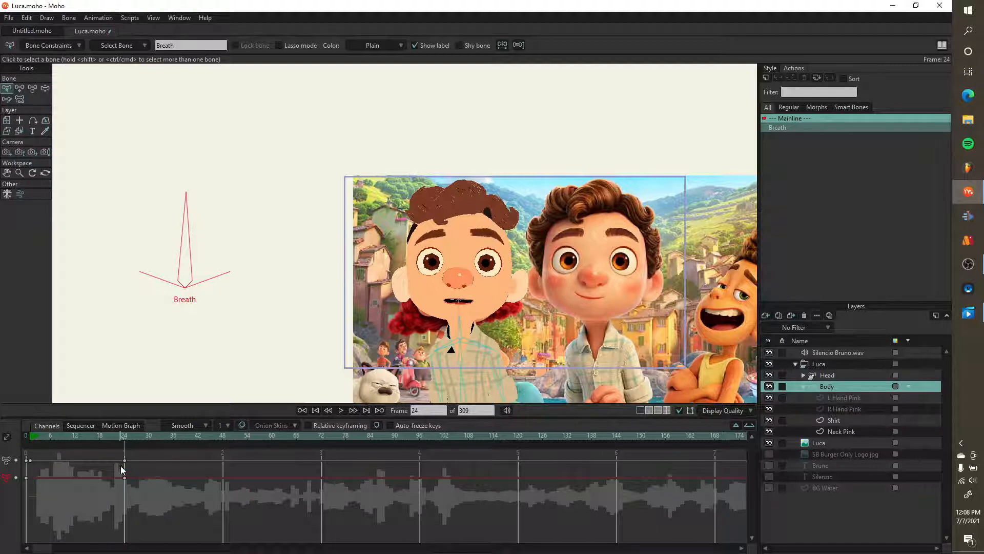
{"action": "key", "text": "Delete"}
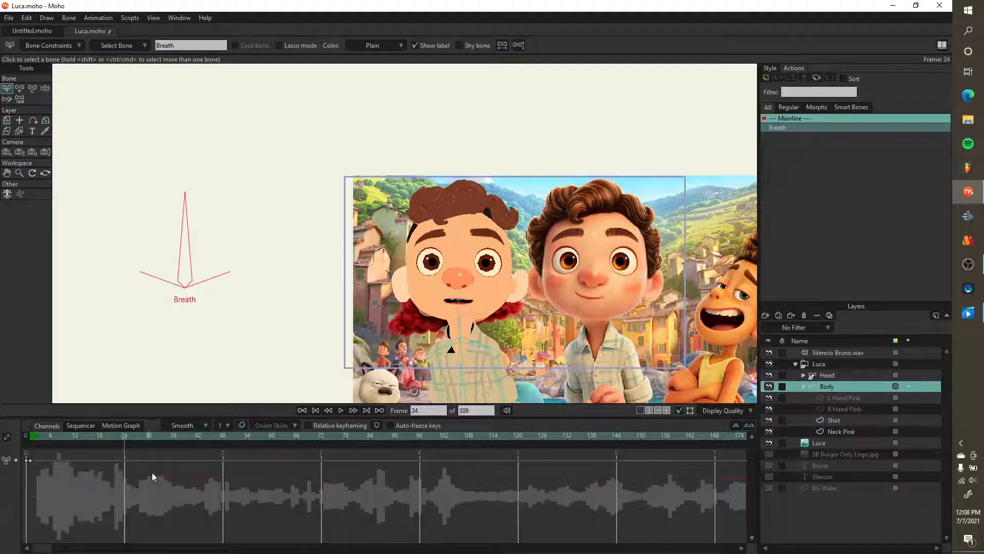
- At frame 0, add a vertical bone beside the Breath bone and name it Breathe 2
{"action": "left_click", "coordinate": [317, 409]}
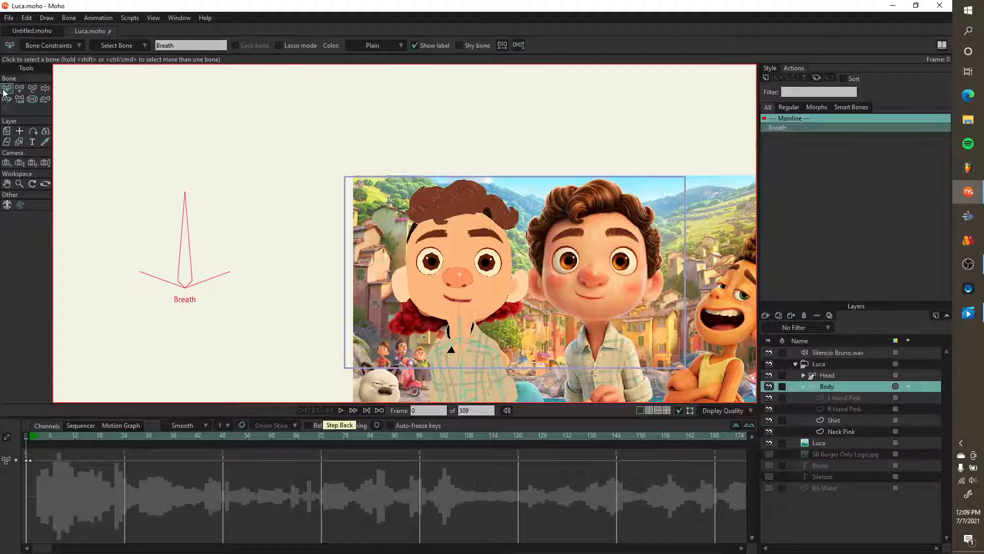
{"action": "left_click", "coordinate": [79, 121]}
{"action": "left_click", "coordinate": [20, 88]}
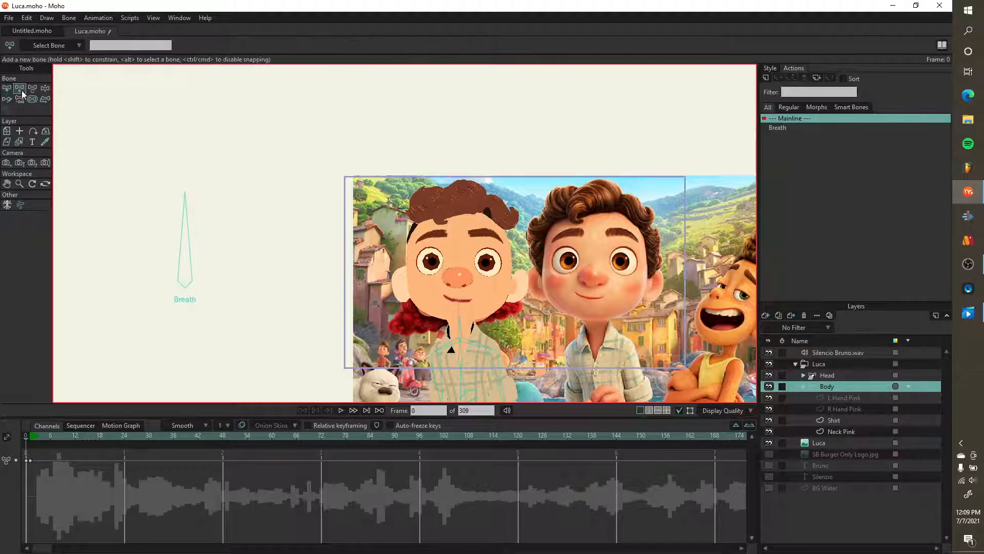
{"action": "left_click", "coordinate": [7, 90]}
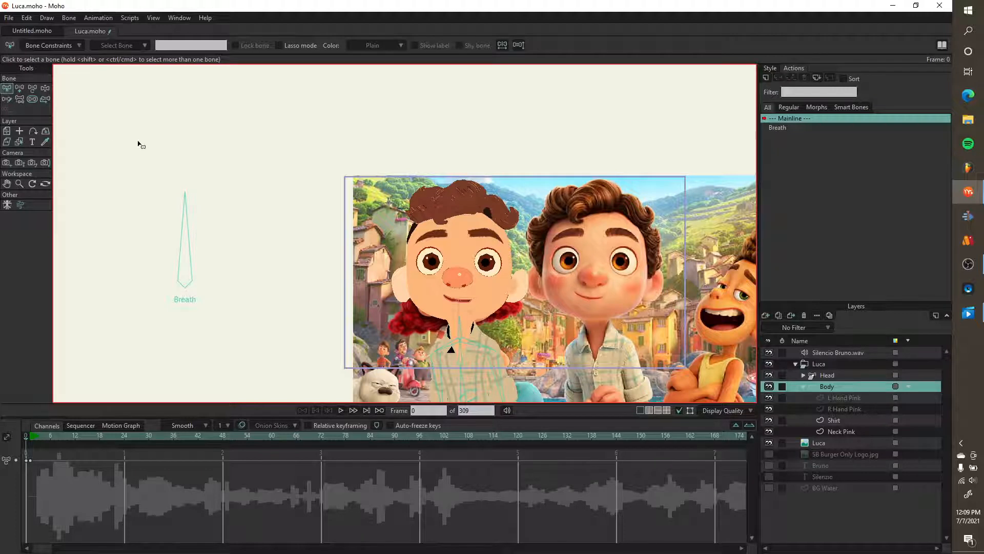
{"action": "left_click", "coordinate": [183, 259]}
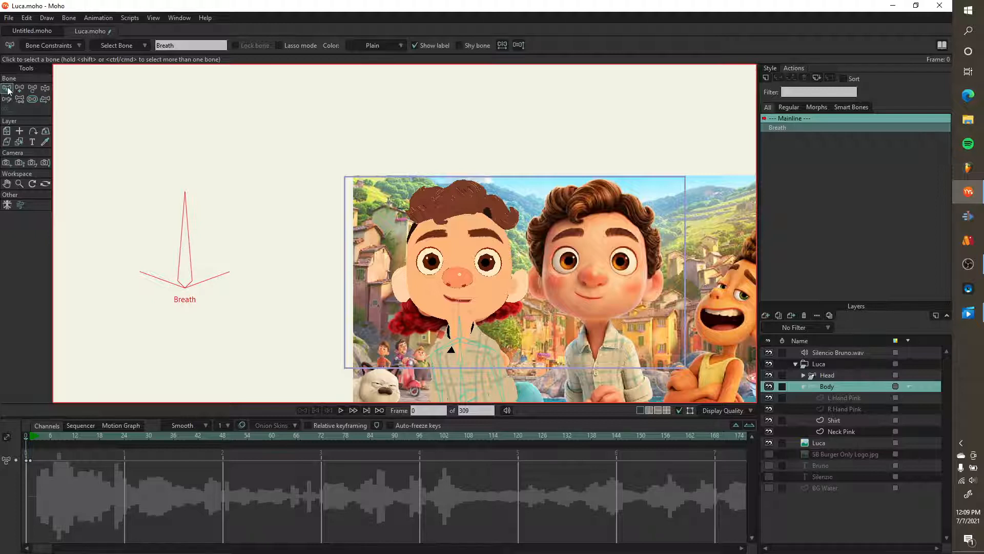
{"action": "left_click", "coordinate": [143, 125]}
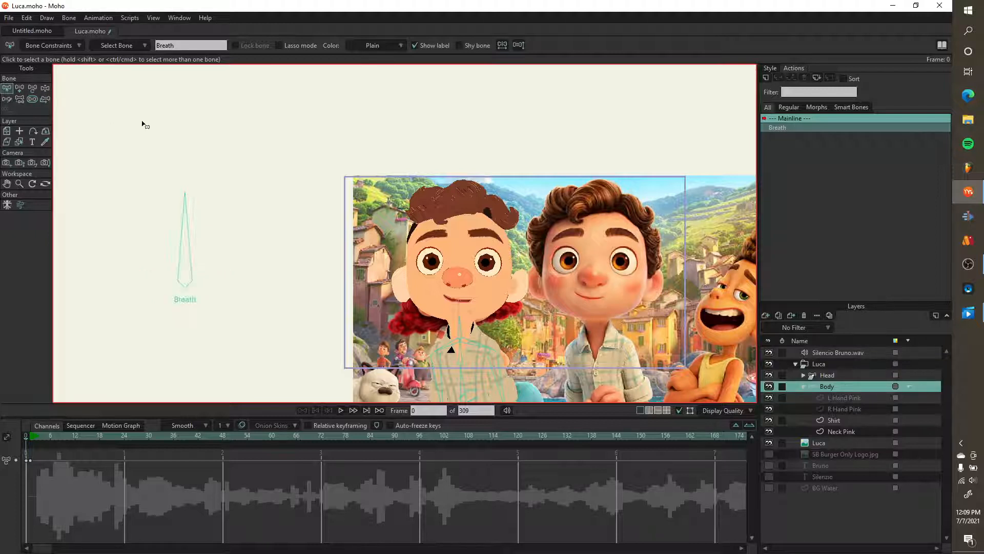
{"action": "left_click", "coordinate": [21, 89]}
{"action": "left_click_drag", "start_coordinate": [239, 206], "coordinate": [239, 118]}
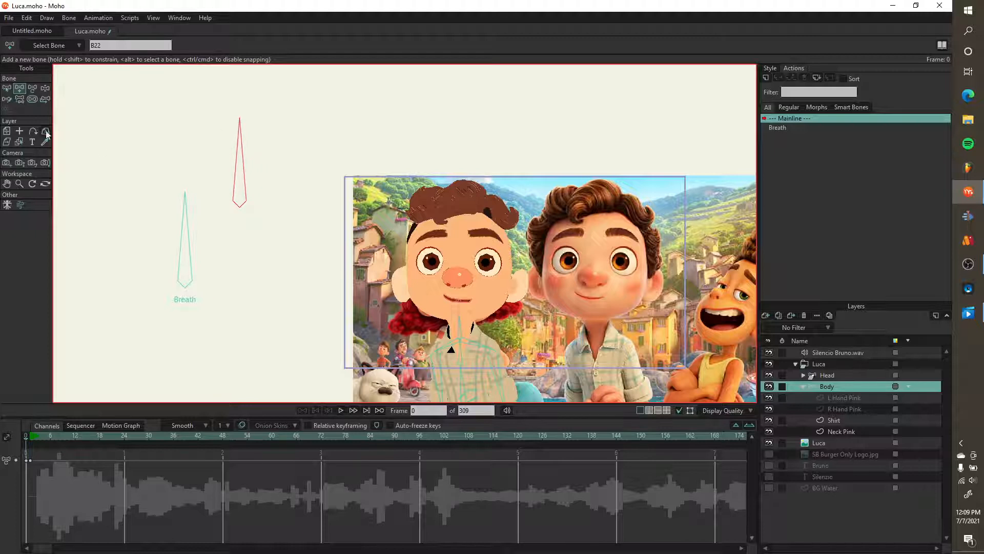
{"action": "double_click", "coordinate": [105, 46]}
{"action": "type", "text": "BN"}
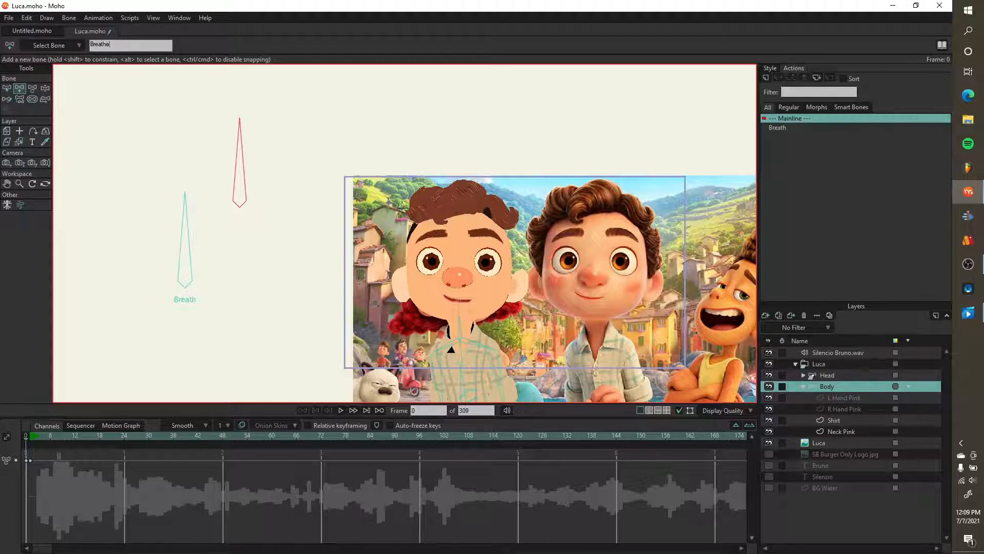
{"action": "key", "text": "Return"}
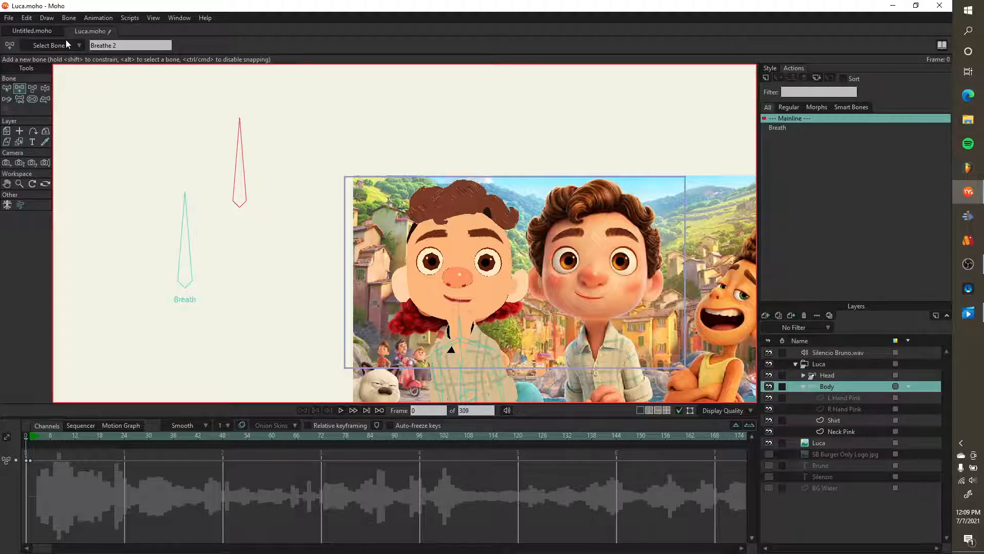
- Show the Breathe 2 bone's label and constrain its angle to a quarter turn clockwise from vertical
{"action": "left_click", "coordinate": [6, 89]}
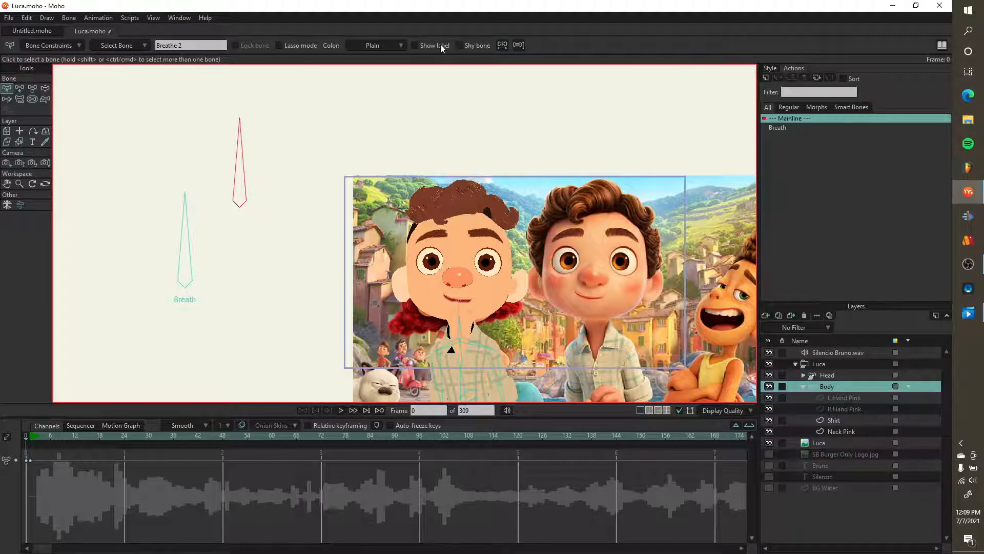
{"action": "left_click", "coordinate": [415, 46]}
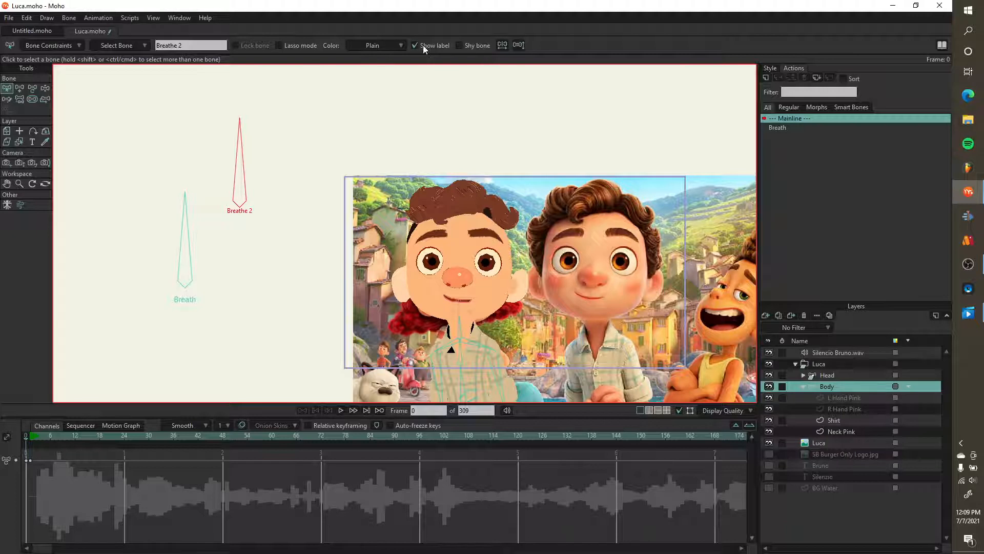
{"action": "left_click", "coordinate": [72, 45]}
{"action": "left_click", "coordinate": [50, 60]}
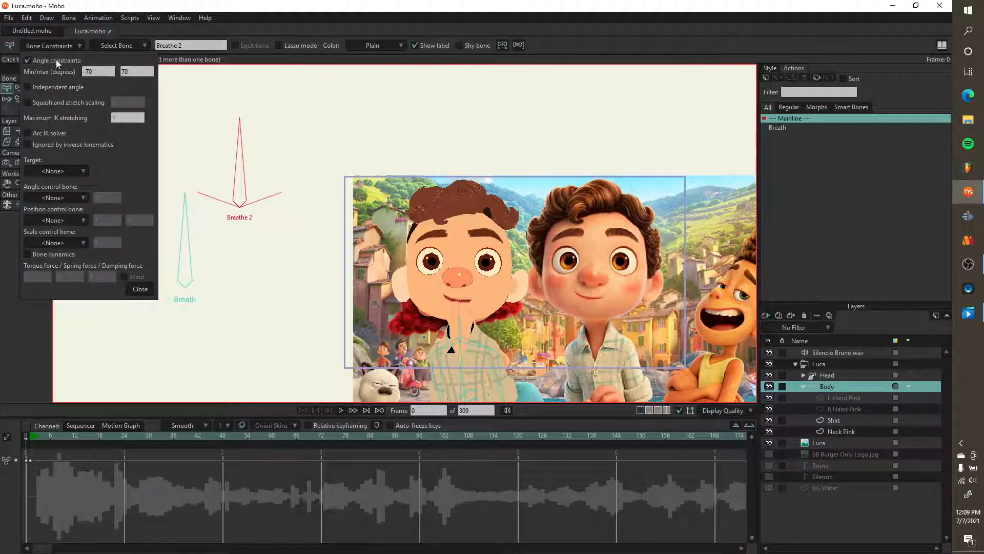
{"action": "scroll", "coordinate": [96, 74], "scroll_direction": "down", "scroll_amount": 20}
{"action": "scroll", "coordinate": [134, 72], "scroll_direction": "down", "scroll_amount": 20}
{"action": "left_click", "coordinate": [136, 291]}
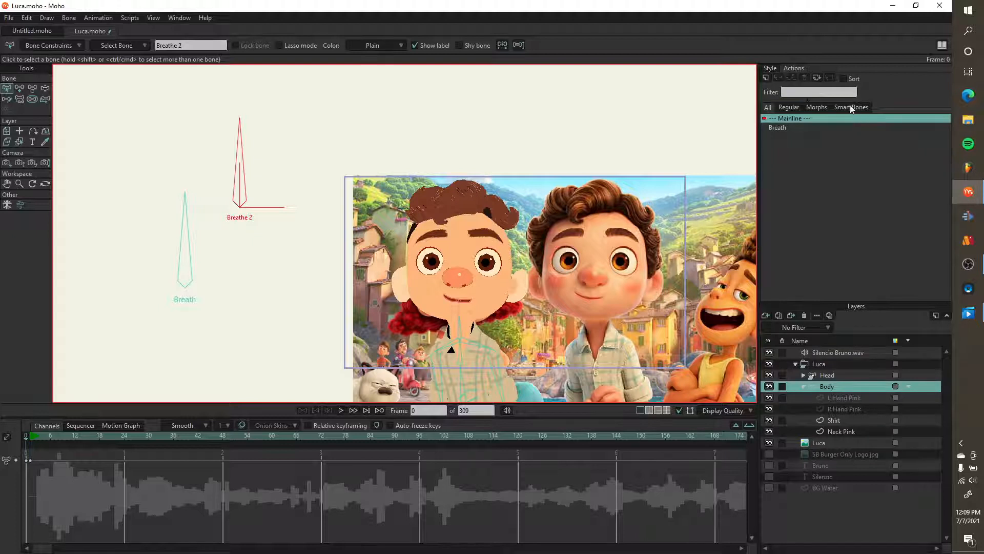
- Create an action named Breathe 2 for the new bone and try to rotate the bone at frame 48
{"action": "left_click", "coordinate": [767, 77]}
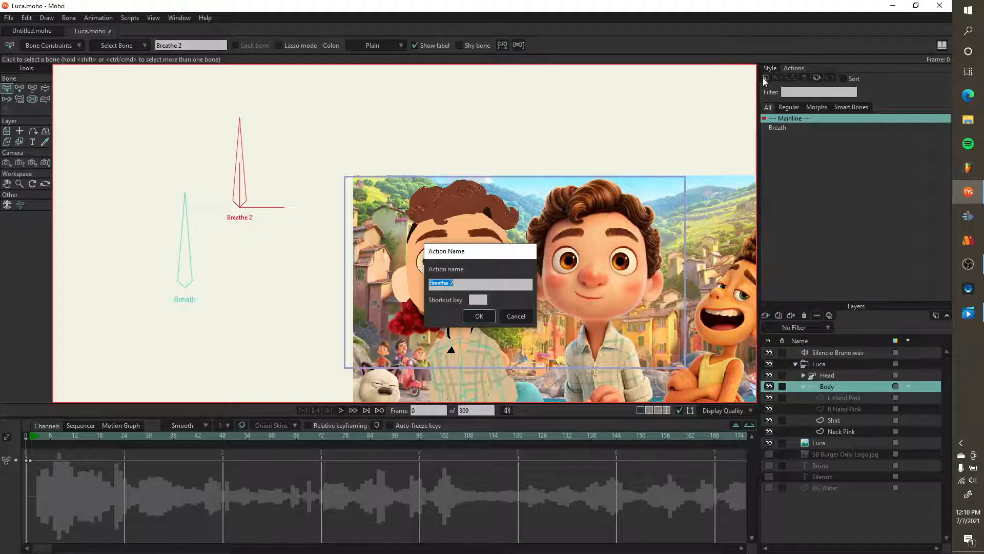
{"action": "left_click", "coordinate": [480, 316]}
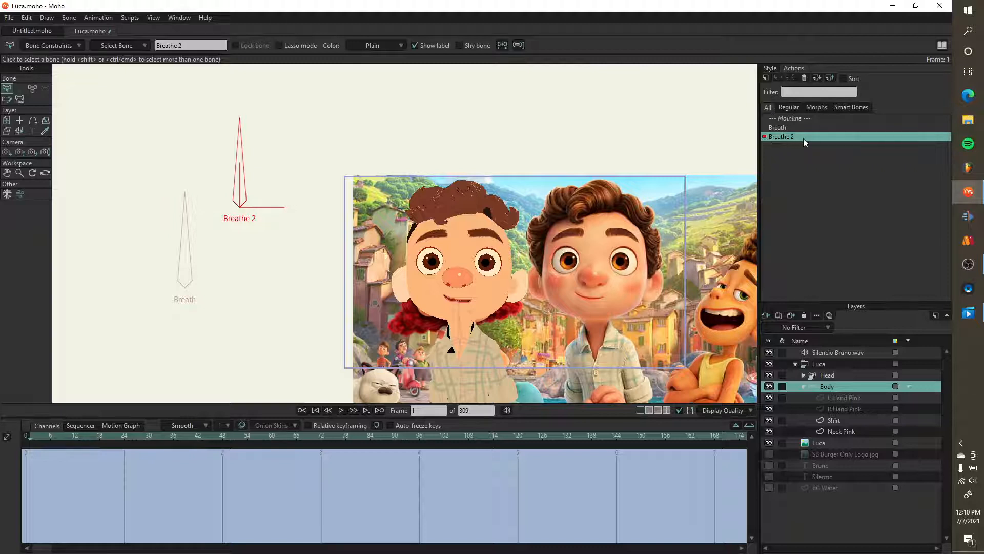
{"action": "left_click", "coordinate": [223, 438]}
{"action": "left_click", "coordinate": [32, 88]}
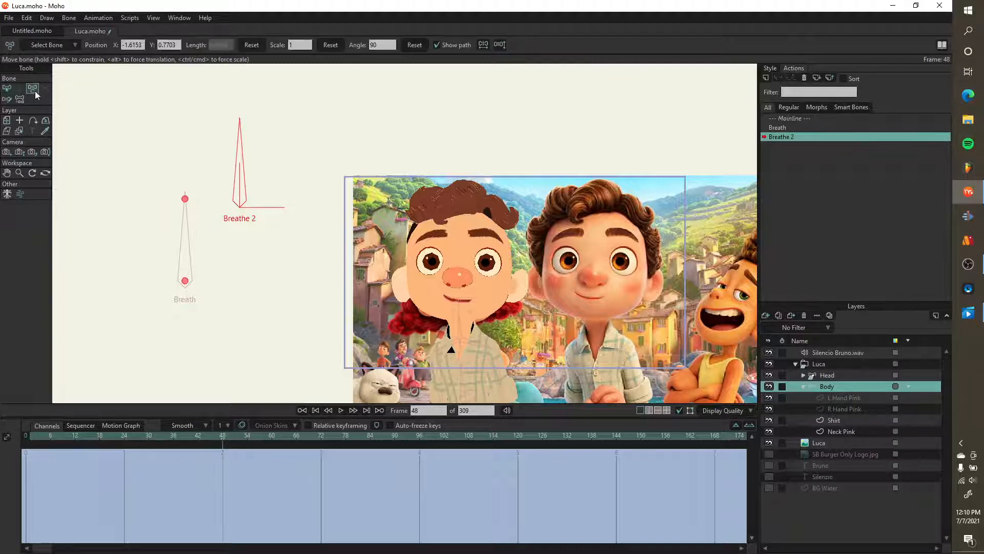
{"action": "mouse_move", "coordinate": [242, 125]}
{"action": "left_mouse_down"}
{"action": "mouse_move", "coordinate": [277, 149]}
{"action": "mouse_move", "coordinate": [237, 126]}
{"action": "left_mouse_up"}
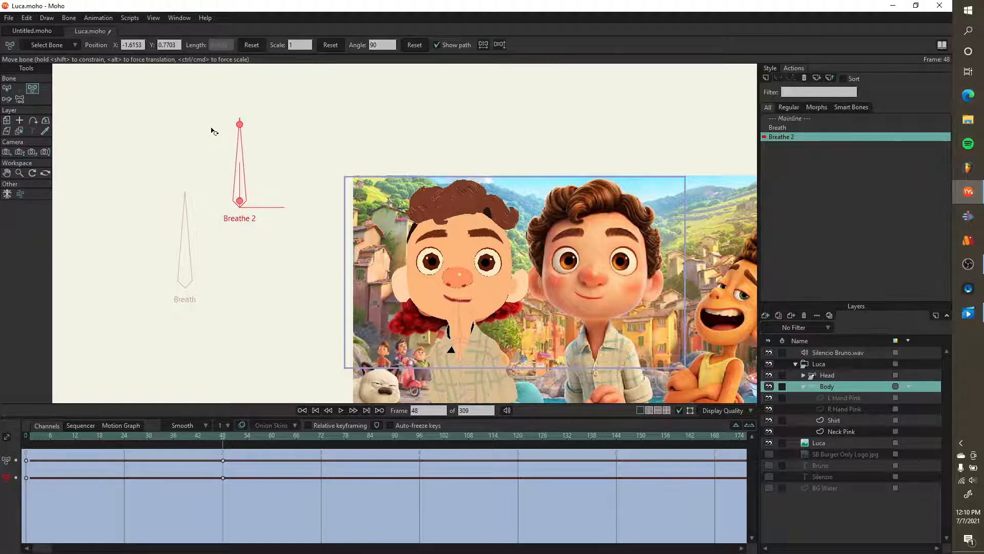
- On the Mainline at frame 0, reduce the Breathe 2 bone's strength until it has no influence area
{"action": "left_click", "coordinate": [802, 118]}
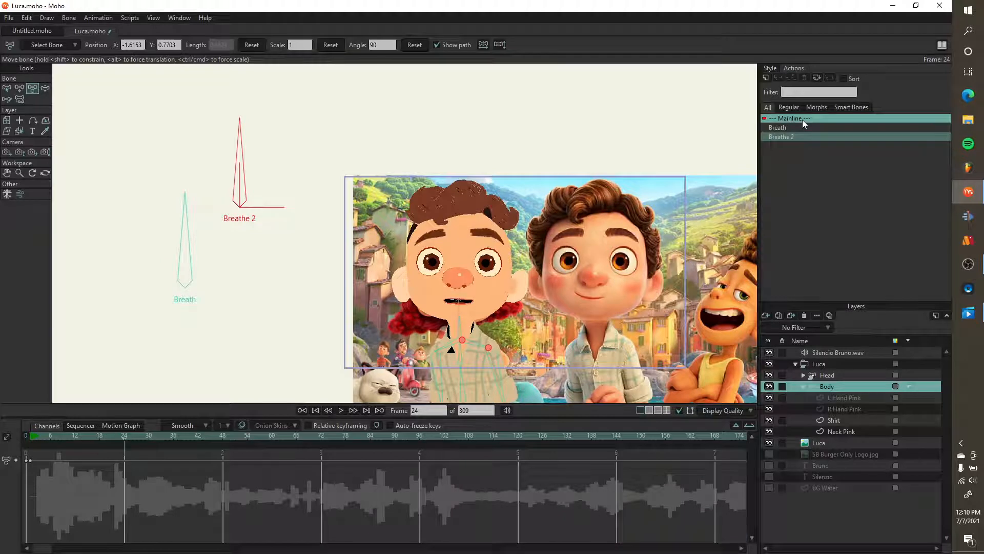
{"action": "left_click", "coordinate": [315, 410]}
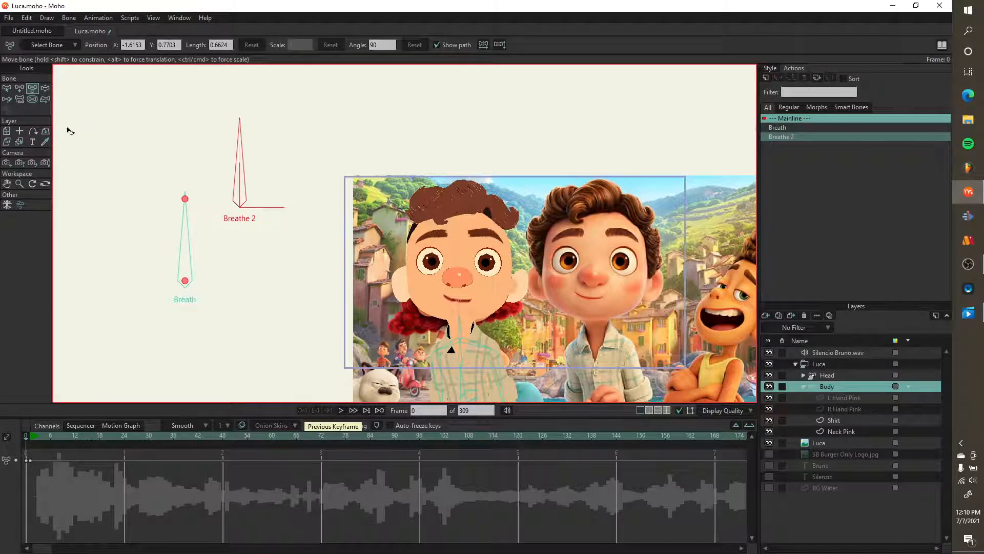
{"action": "left_click", "coordinate": [32, 100]}
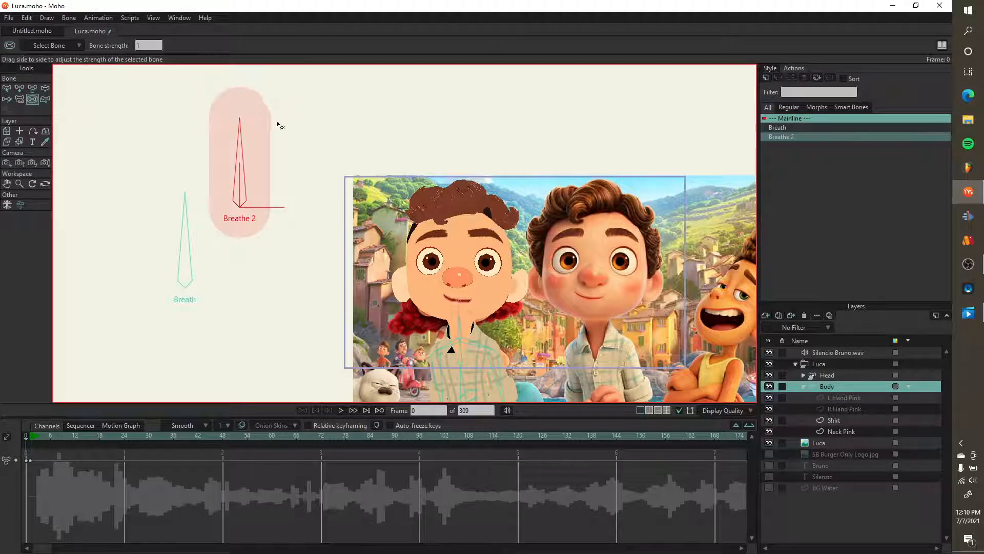
{"action": "left_click_drag", "start_coordinate": [243, 149], "coordinate": [202, 154]}
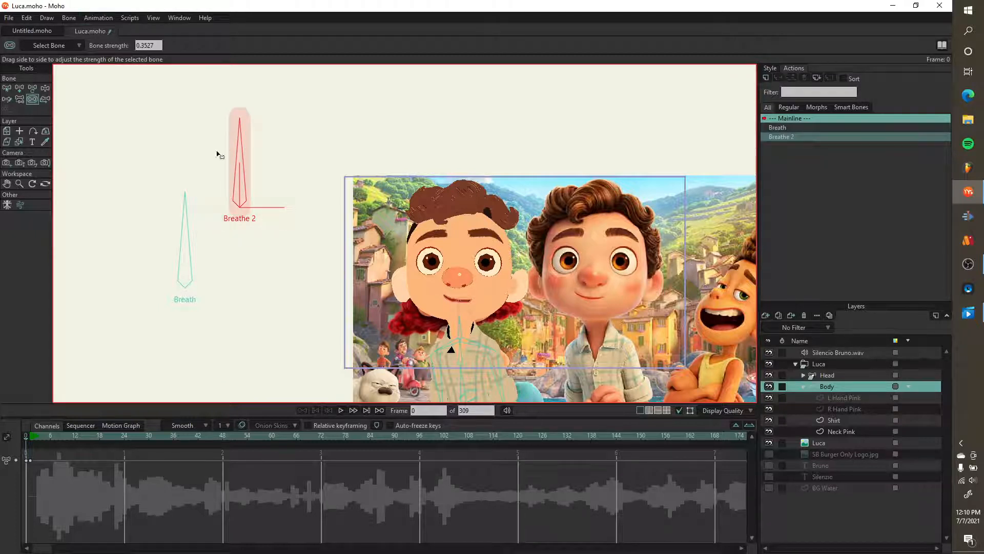
{"action": "left_click_drag", "start_coordinate": [249, 145], "coordinate": [165, 152]}
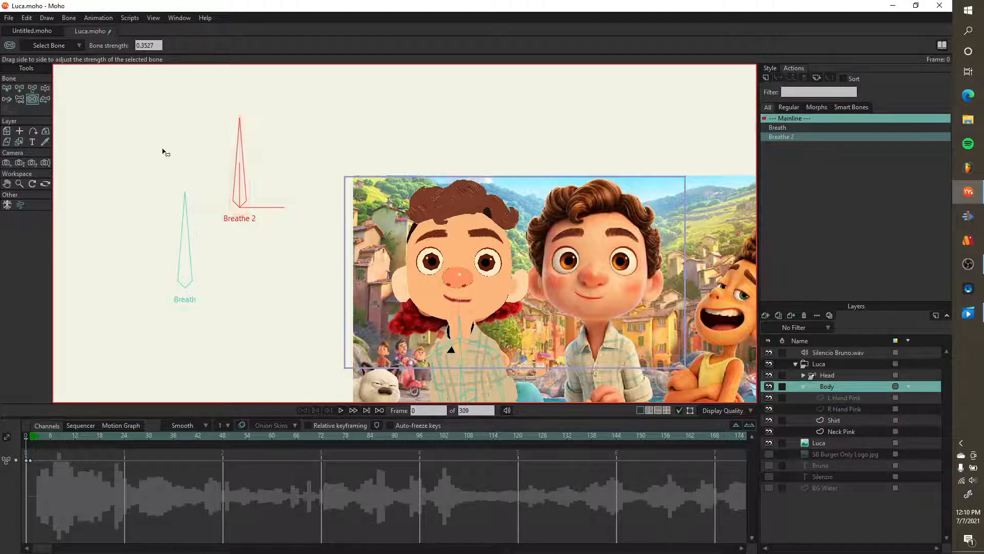
- In the Breathe 2 action, rotate the Breathe 2 bone to an angle of 0 at frame 48
{"action": "double_click", "coordinate": [789, 137]}
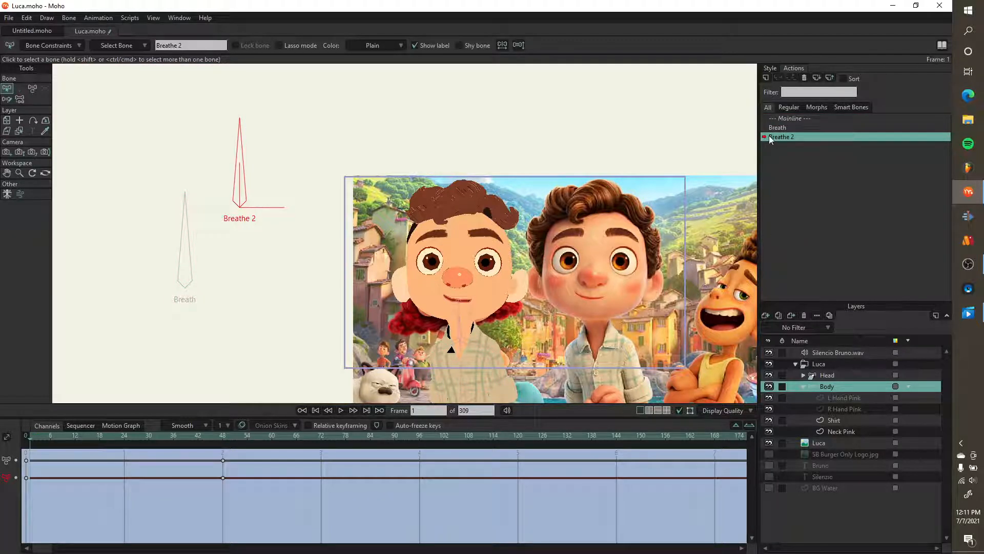
{"action": "left_click", "coordinate": [223, 439]}
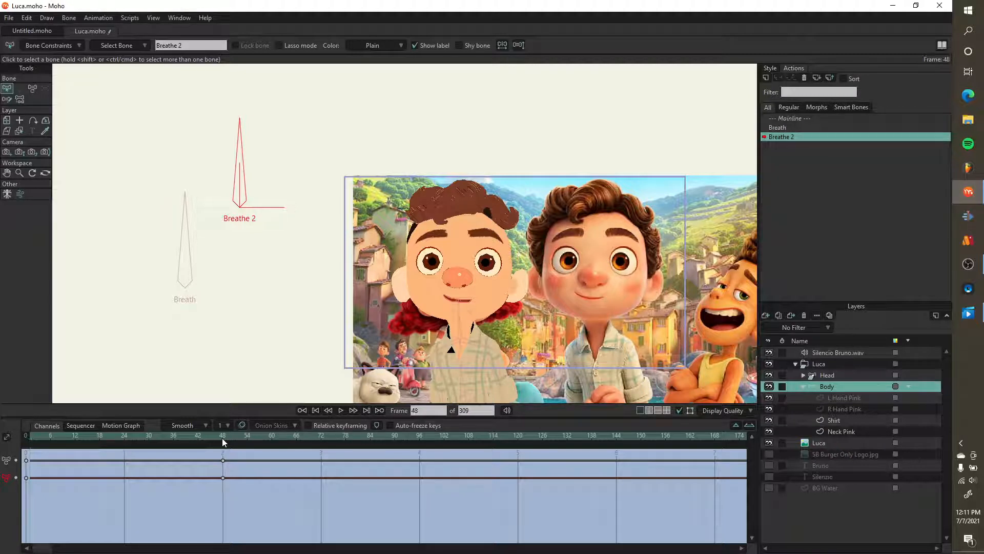
{"action": "left_click", "coordinate": [32, 89]}
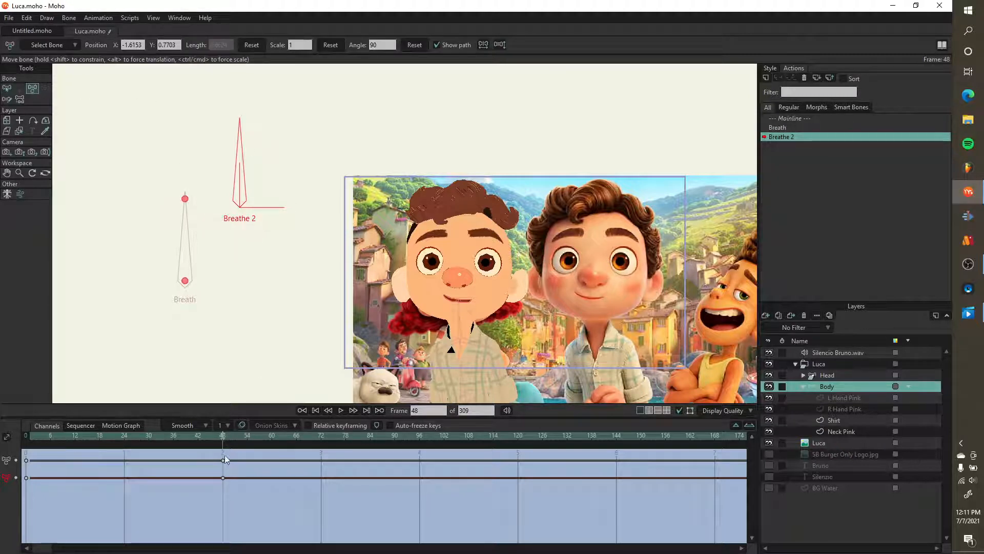
{"action": "left_click", "coordinate": [240, 192]}
{"action": "left_click_drag", "start_coordinate": [259, 141], "coordinate": [340, 260]}
{"action": "left_click", "coordinate": [264, 334]}
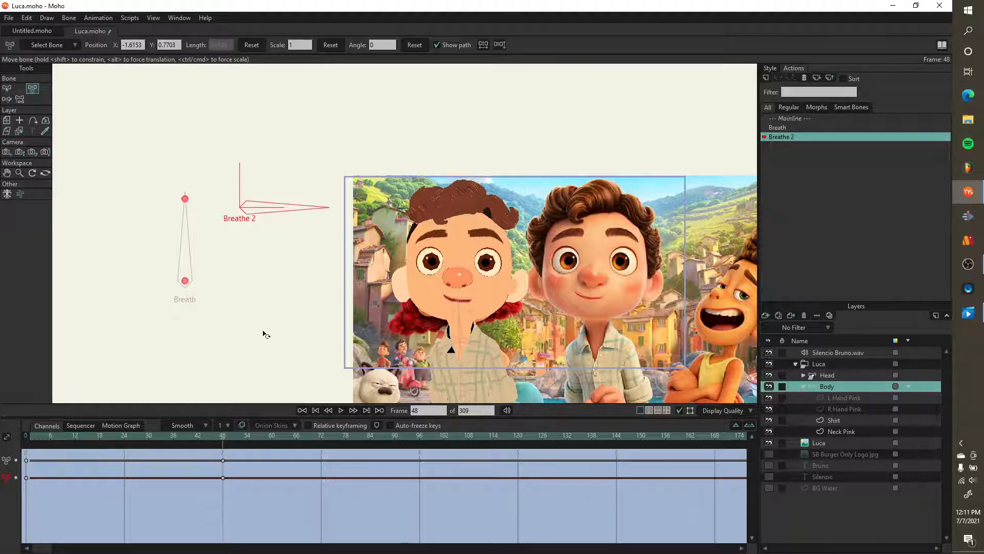
- Raise both of the character's shoulder bones at frame 48 of the Breathe 2 action and scrub back to preview the motion
{"action": "scroll", "coordinate": [436, 328], "scroll_direction": "up", "scroll_amount": 3}
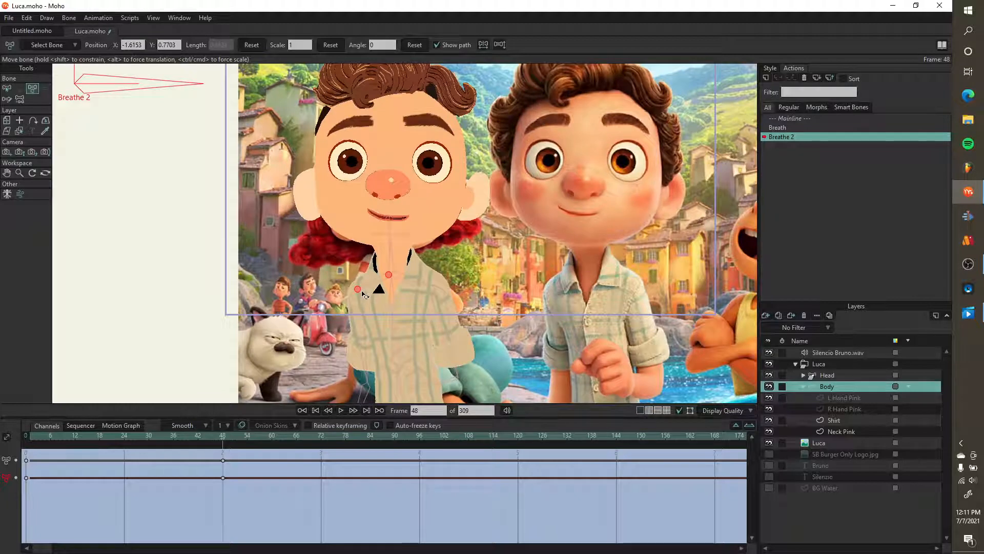
{"action": "left_click", "coordinate": [359, 290]}
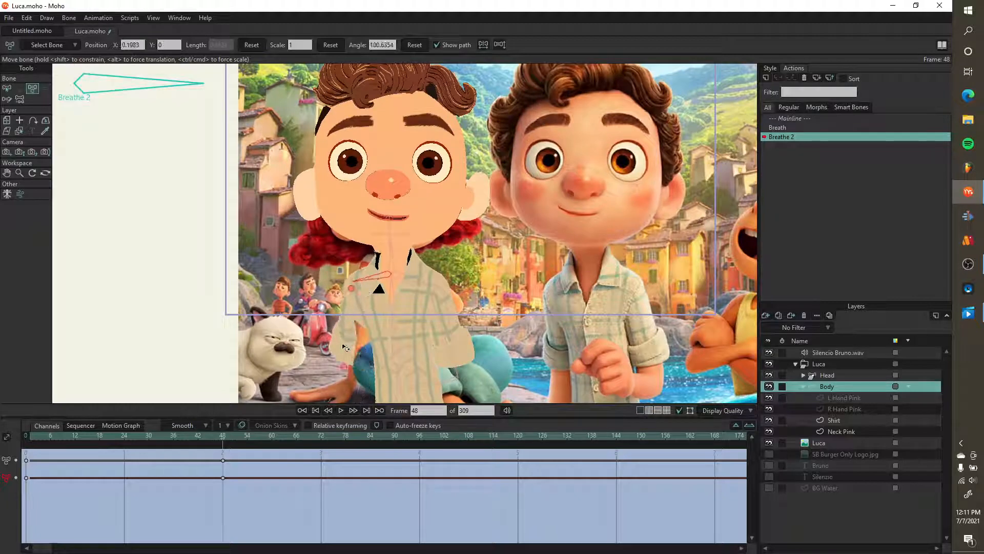
{"action": "left_click", "coordinate": [429, 293]}
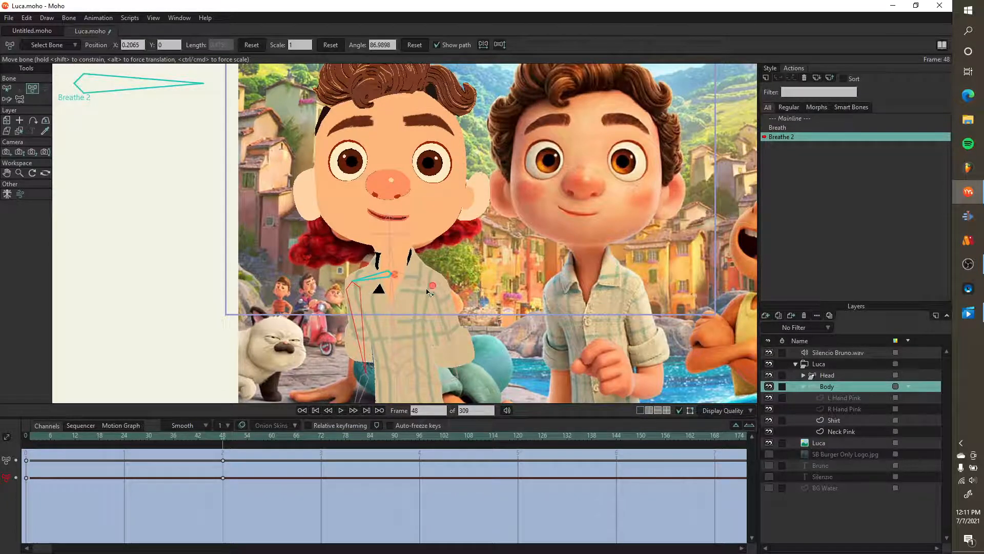
{"action": "mouse_move", "coordinate": [430, 292]}
{"action": "left_mouse_down"}
{"action": "mouse_move", "coordinate": [439, 273]}
{"action": "mouse_move", "coordinate": [442, 321]}
{"action": "mouse_move", "coordinate": [432, 321]}
{"action": "mouse_move", "coordinate": [436, 274]}
{"action": "left_mouse_up"}
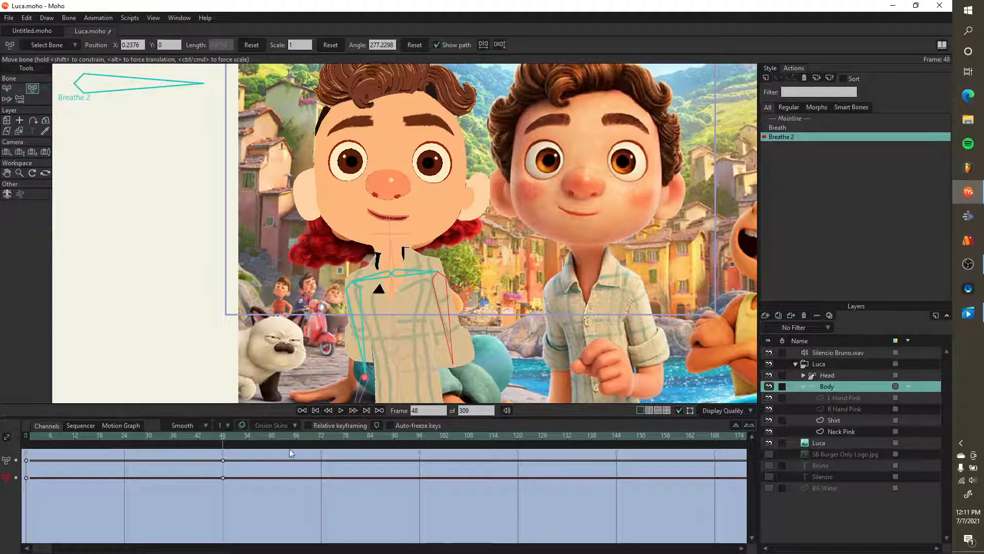
{"action": "left_click", "coordinate": [99, 439]}
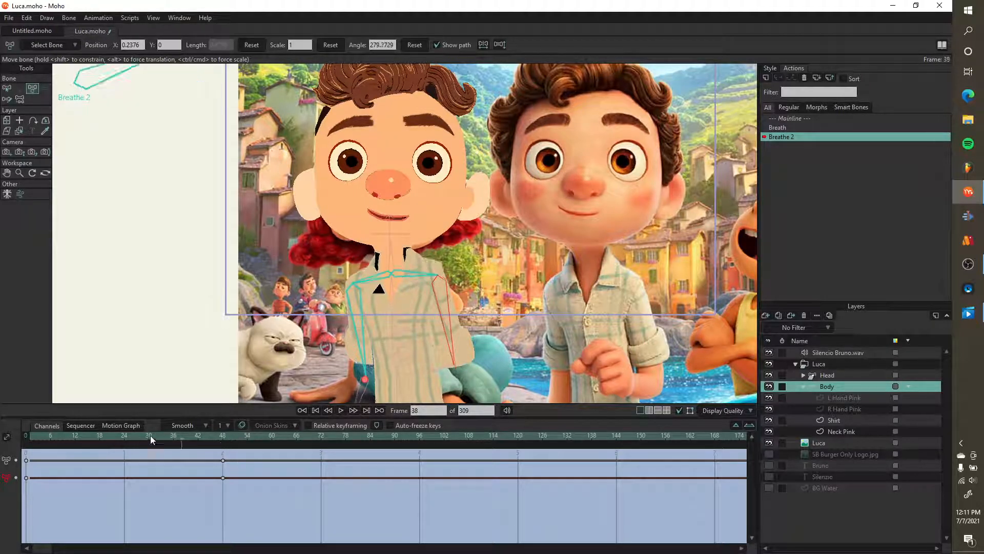
- Scrub through the Breathe 2 action to preview the shoulder motion and return to frame 0
{"action": "left_click_drag", "start_coordinate": [152, 435], "coordinate": [190, 434]}
{"action": "left_click", "coordinate": [128, 436]}
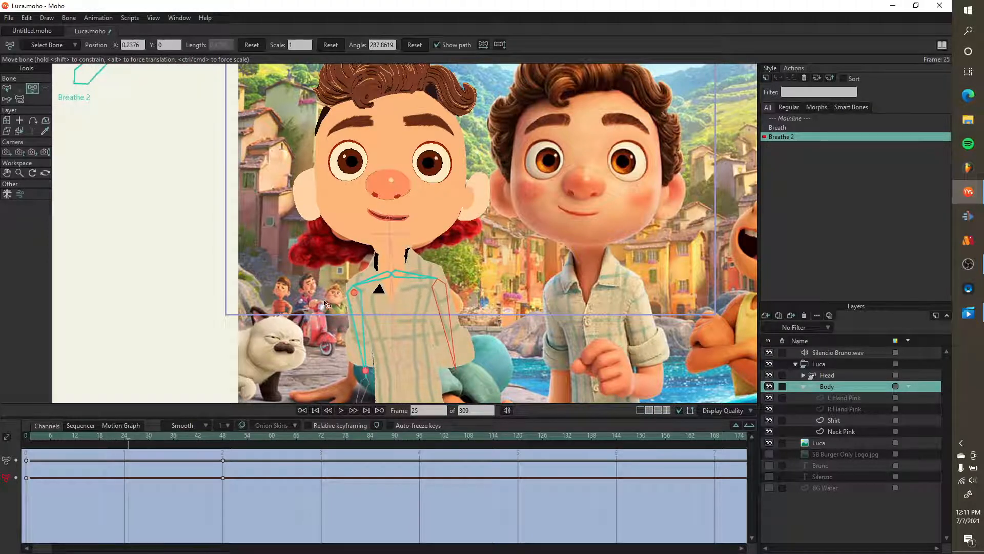
{"action": "scroll", "coordinate": [353, 294], "scroll_direction": "up", "scroll_amount": 2}
{"action": "scroll", "coordinate": [353, 293], "scroll_direction": "down", "scroll_amount": 2}
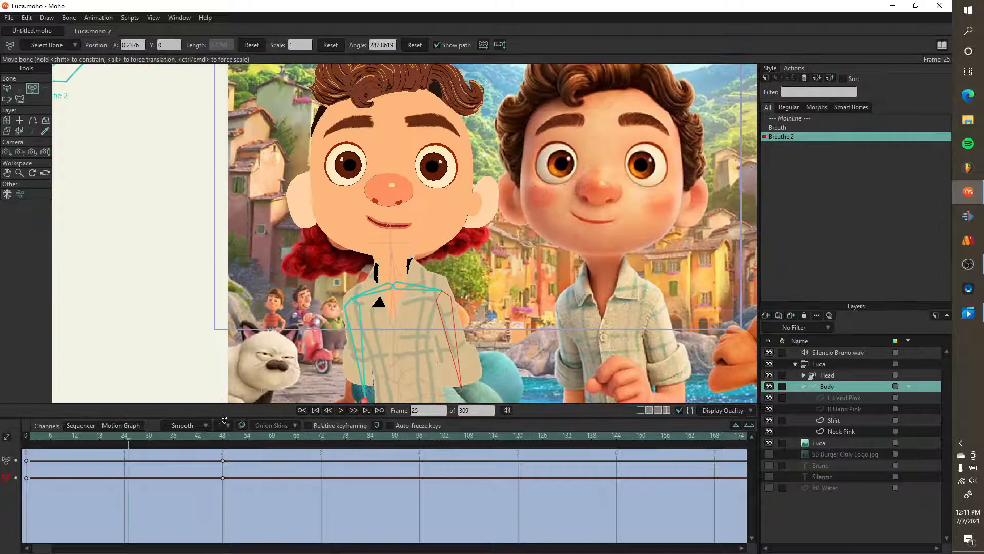
{"action": "left_click", "coordinate": [197, 435]}
{"action": "left_click_drag", "start_coordinate": [198, 436], "coordinate": [26, 435]}
{"action": "scroll", "coordinate": [109, 275], "scroll_direction": "down", "scroll_amount": 3}
{"action": "scroll", "coordinate": [244, 308], "scroll_direction": "up", "scroll_amount": 1}
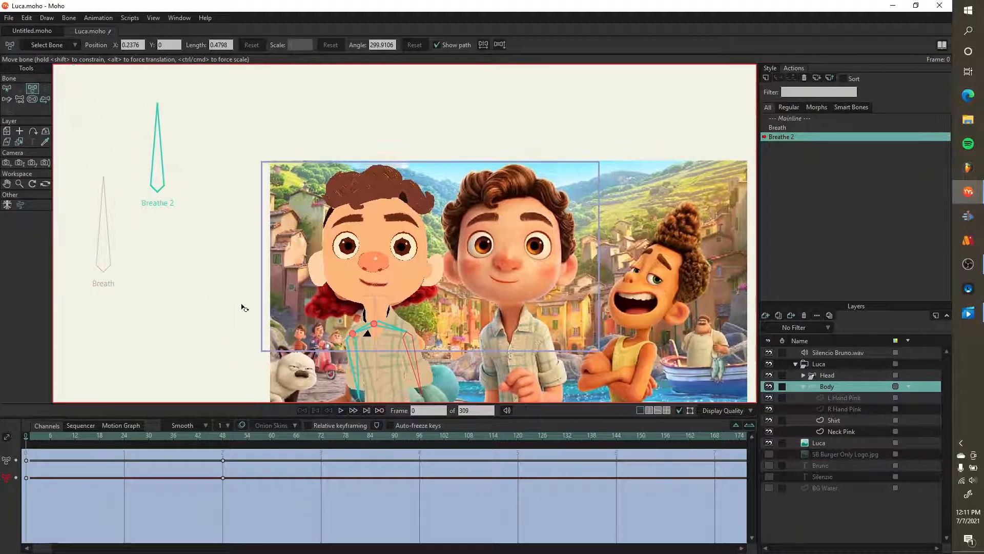
- Save the project and render frame 0 to check the character, closing the preview when finished
{"action": "left_click", "coordinate": [157, 177]}
{"action": "key", "text": "ctrl+s"}
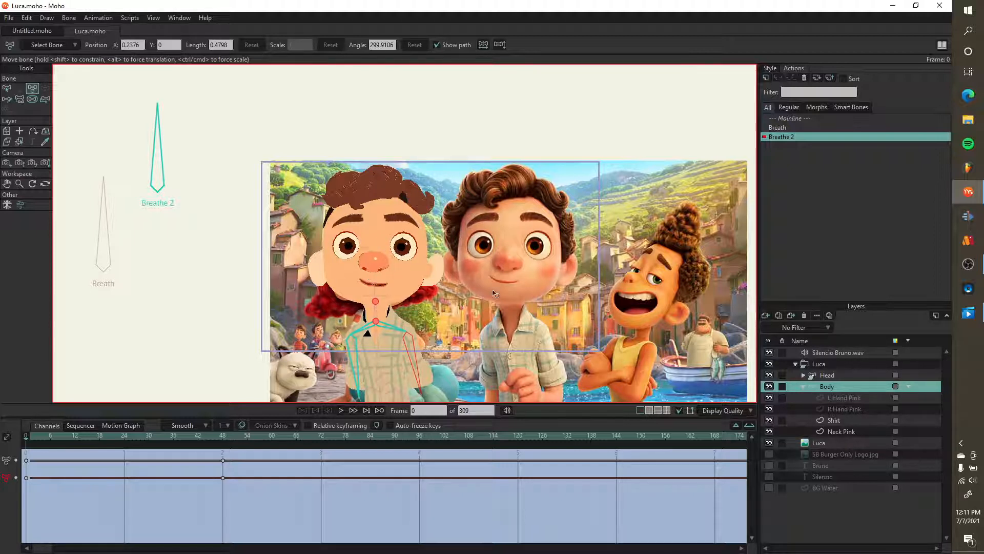
{"action": "key", "text": "ctrl+r"}
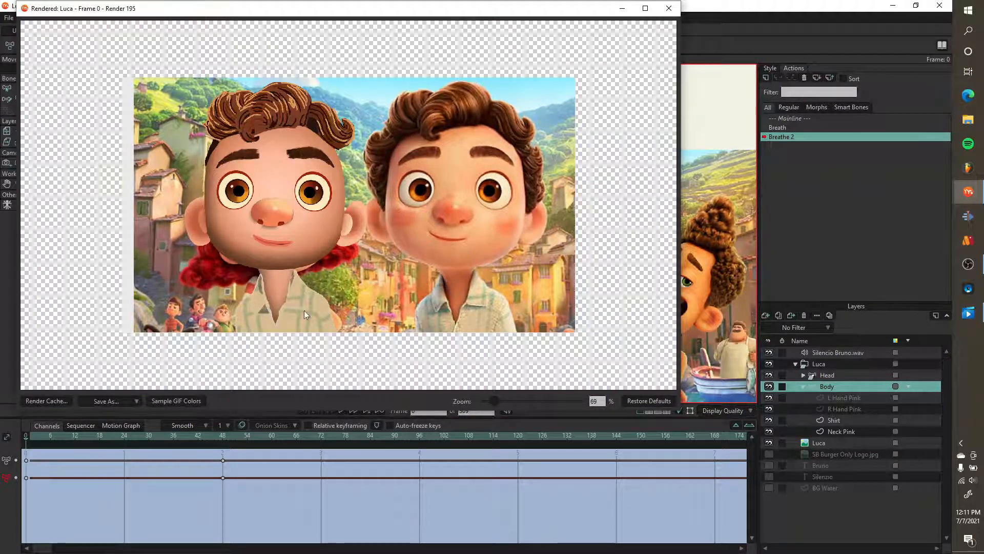
{"action": "left_click", "coordinate": [661, 12]}
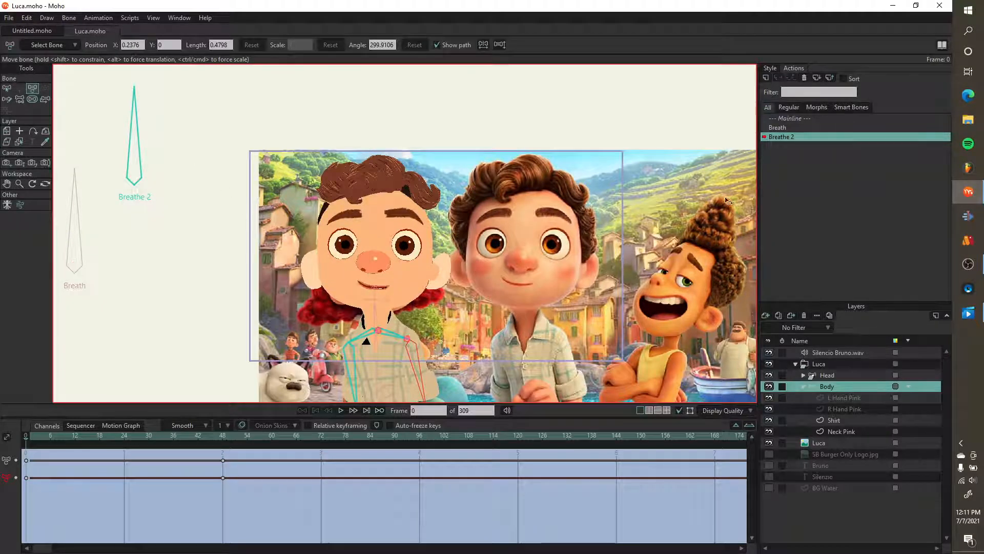
- Return to the Mainline and select the Shirt layer in the Body group by picking the shirt on the canvas
{"action": "left_click", "coordinate": [795, 118]}
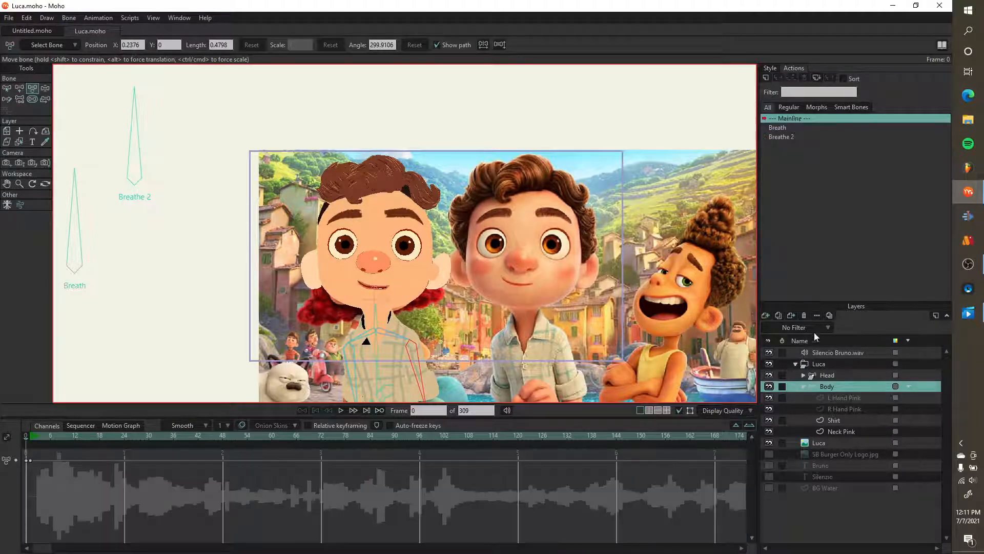
{"action": "left_click", "coordinate": [822, 374]}
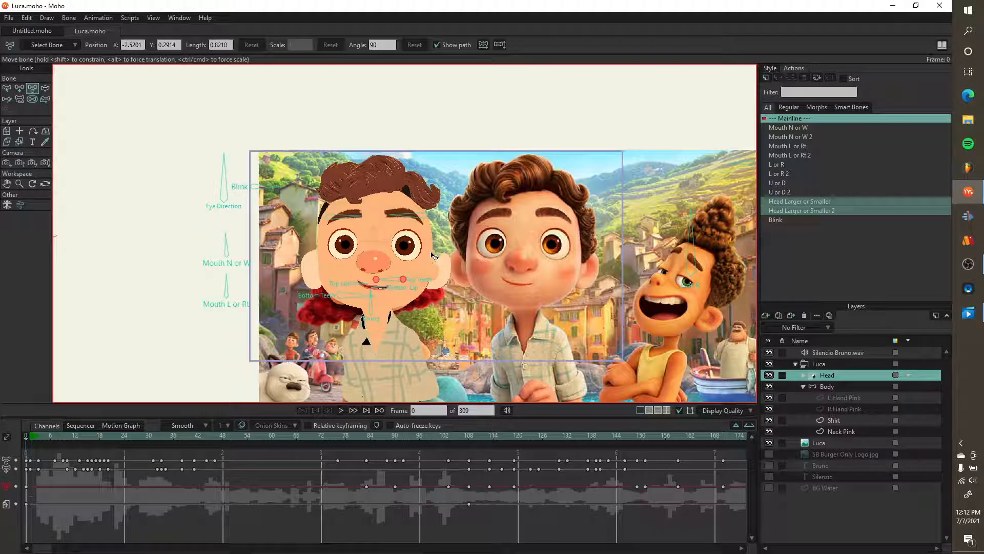
{"action": "left_click", "coordinate": [824, 386]}
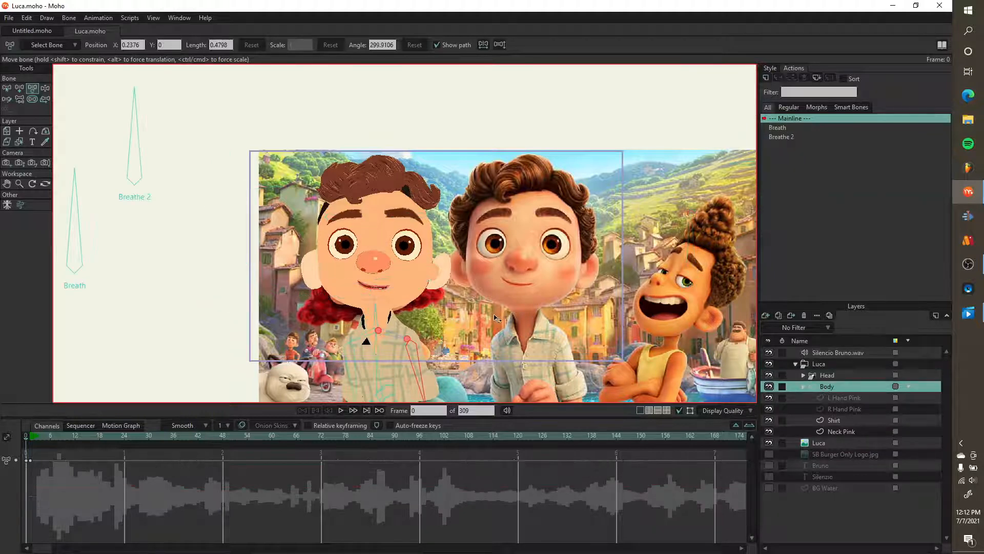
{"action": "scroll", "coordinate": [364, 338], "scroll_direction": "up", "scroll_amount": 5}
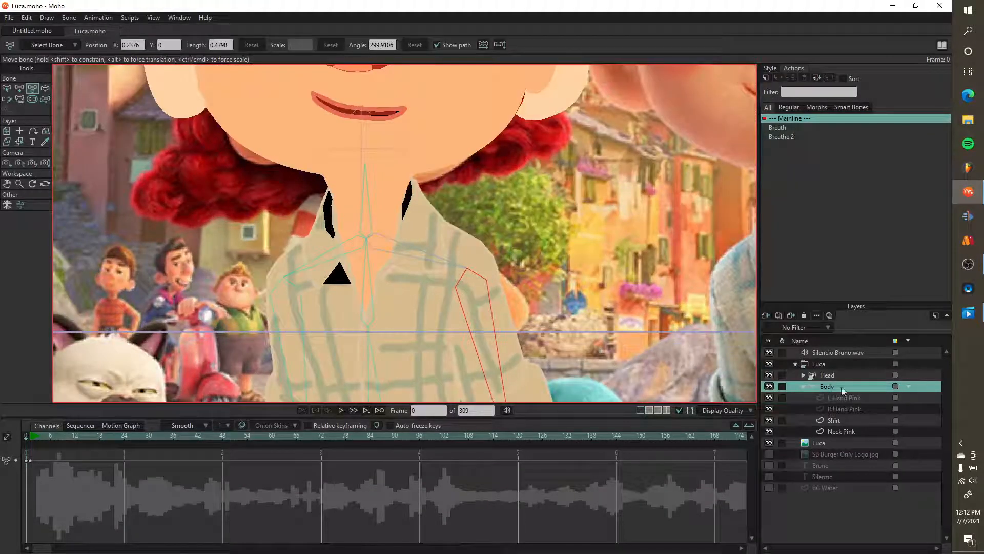
{"action": "left_click", "coordinate": [21, 143]}
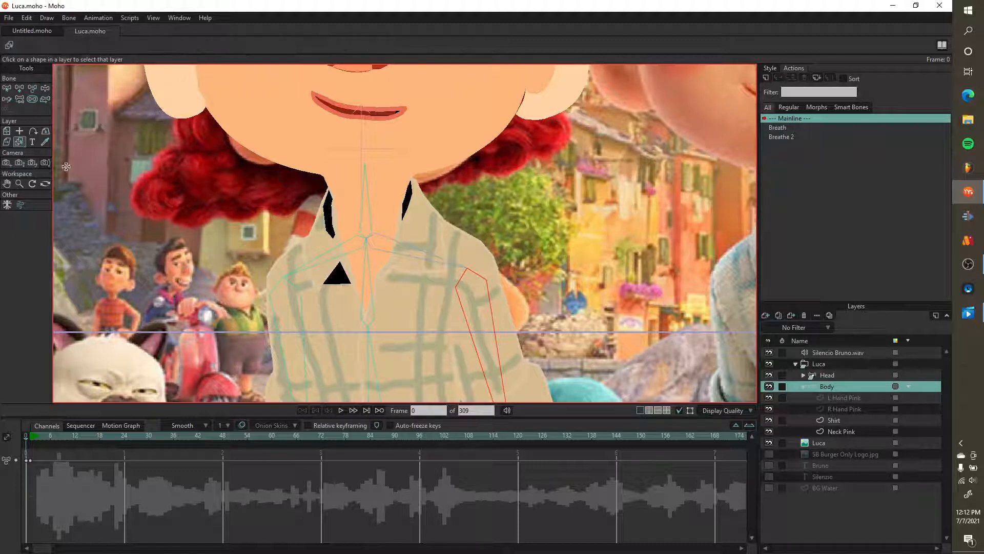
{"action": "left_click", "coordinate": [325, 245]}
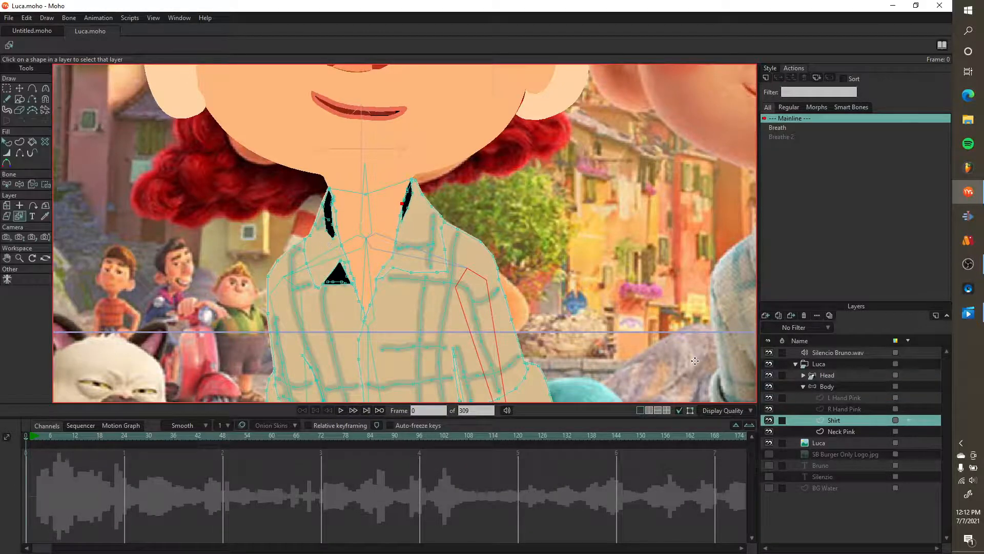
- Toggle the Neck Pink layer's visibility to check the neck, and examine the shirt's collar up close
{"action": "left_click", "coordinate": [770, 432]}
{"action": "left_click", "coordinate": [770, 433]}
{"action": "left_click", "coordinate": [770, 433]}
{"action": "left_click", "coordinate": [770, 432]}
{"action": "scroll", "coordinate": [426, 283], "scroll_direction": "up", "scroll_amount": 3}
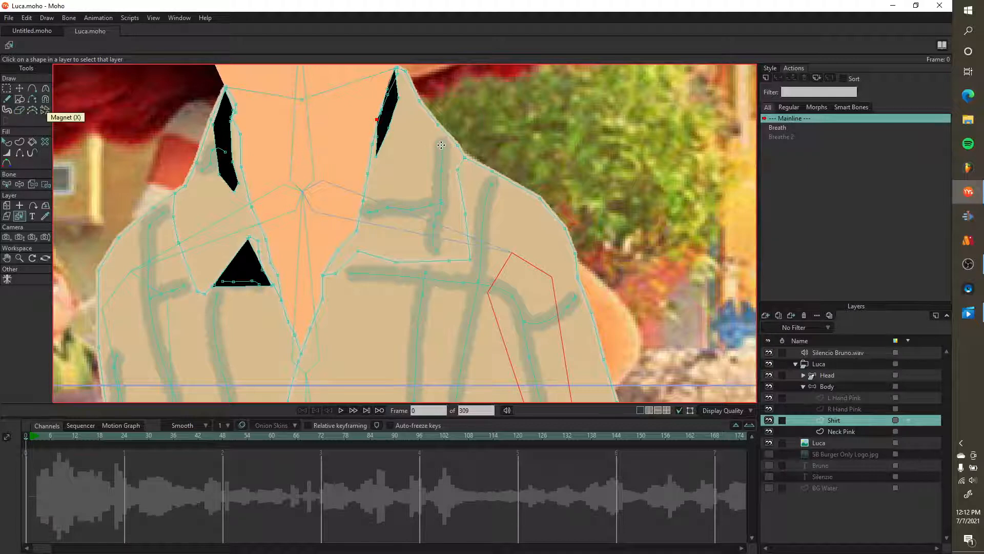
{"action": "scroll", "coordinate": [387, 205], "scroll_direction": "down", "scroll_amount": 5}
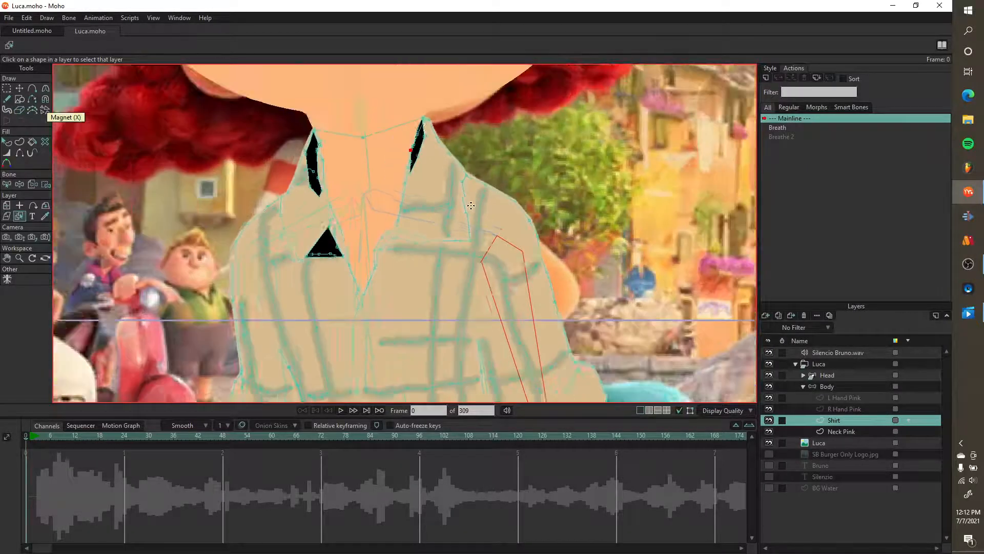
{"action": "scroll", "coordinate": [606, 173], "scroll_direction": "up", "scroll_amount": 3}
{"action": "scroll", "coordinate": [500, 200], "scroll_direction": "down", "scroll_amount": 3}
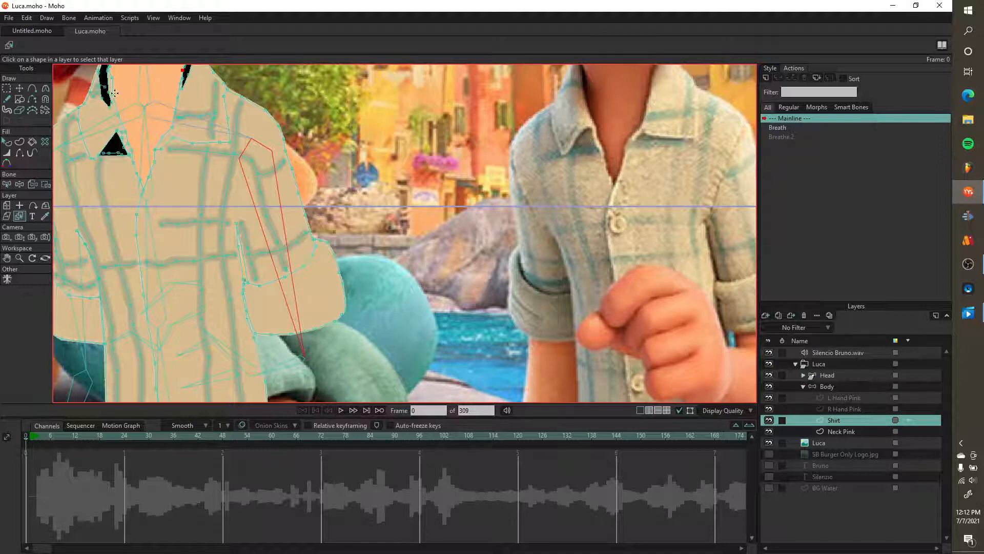
- Render frame 0 and examine the neck, collar and shirt shadows in close-up
{"action": "left_click_drag", "start_coordinate": [300, 127], "coordinate": [379, 166]}
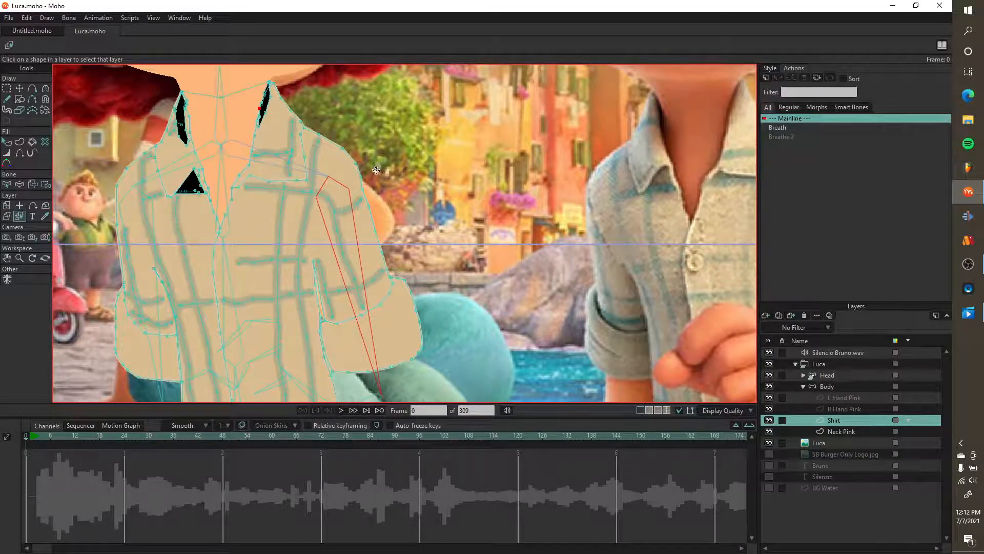
{"action": "scroll", "coordinate": [374, 177], "scroll_direction": "down", "scroll_amount": 3}
{"action": "key", "text": "ctrl+r"}
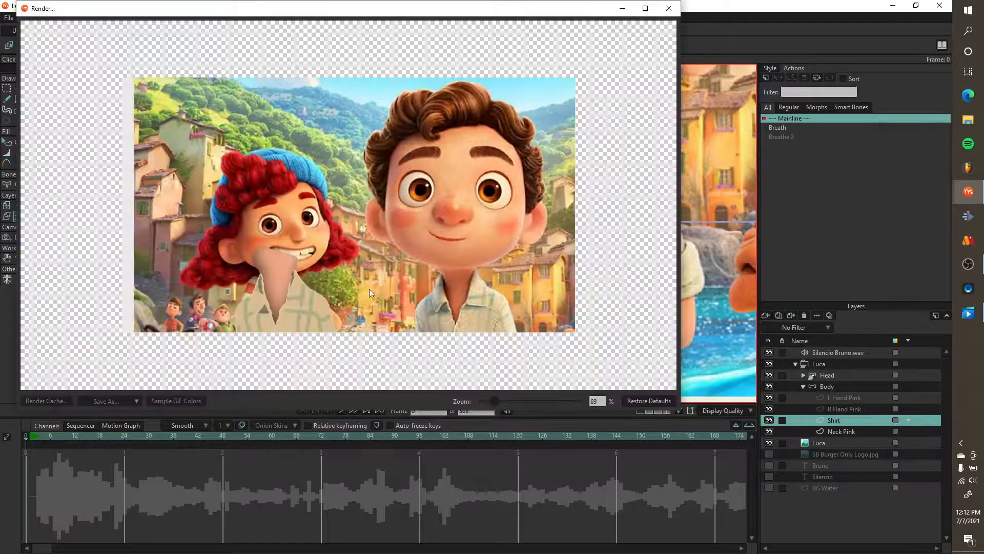
{"action": "scroll", "coordinate": [266, 303], "scroll_direction": "up", "scroll_amount": 4}
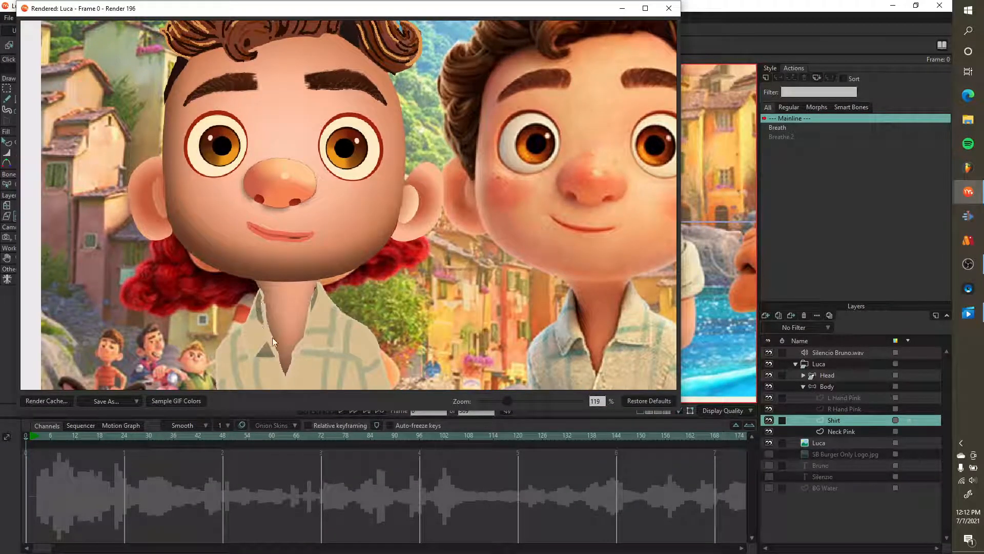
{"action": "left_click", "coordinate": [669, 8]}
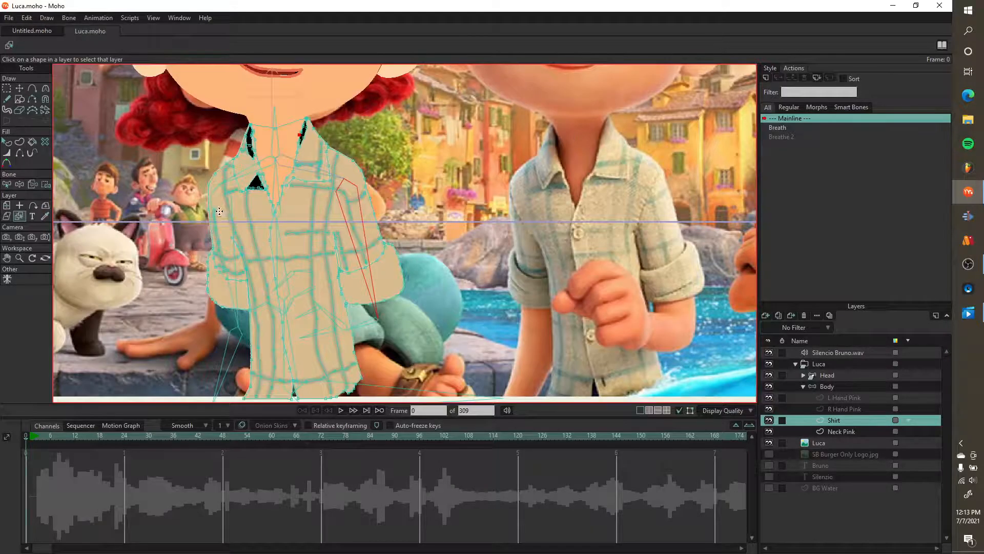
- Select the black triangular shadow shape below the collar and check its fill colour and alpha without changing them
{"action": "scroll", "coordinate": [193, 209], "scroll_direction": "up", "scroll_amount": 5}
{"action": "key", "text": "q"}
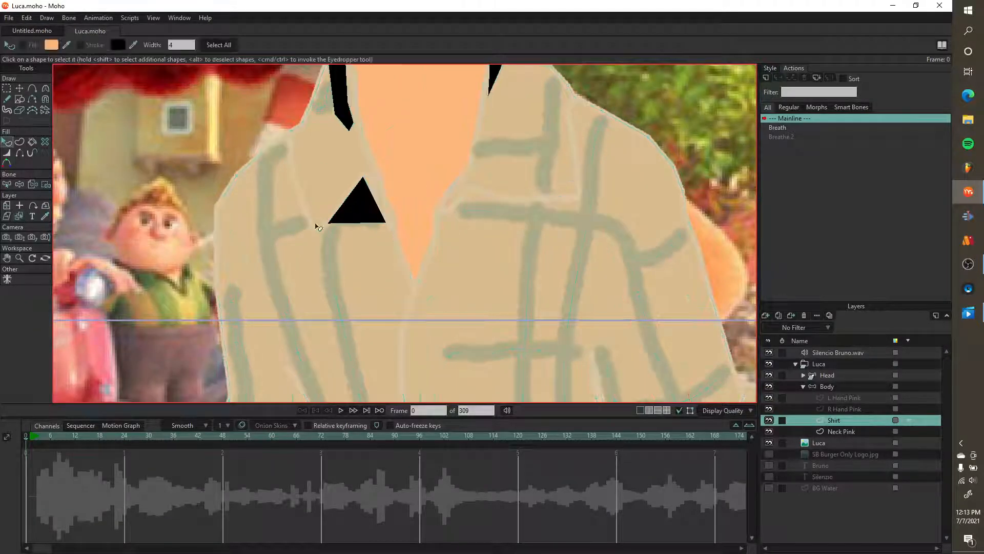
{"action": "left_click", "coordinate": [359, 207]}
{"action": "left_click", "coordinate": [51, 45]}
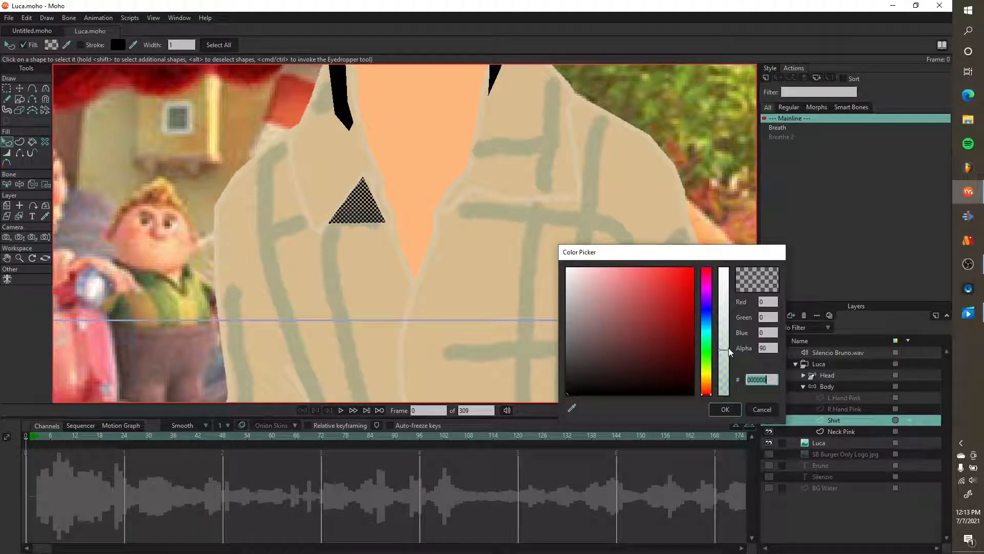
{"action": "left_click", "coordinate": [758, 409]}
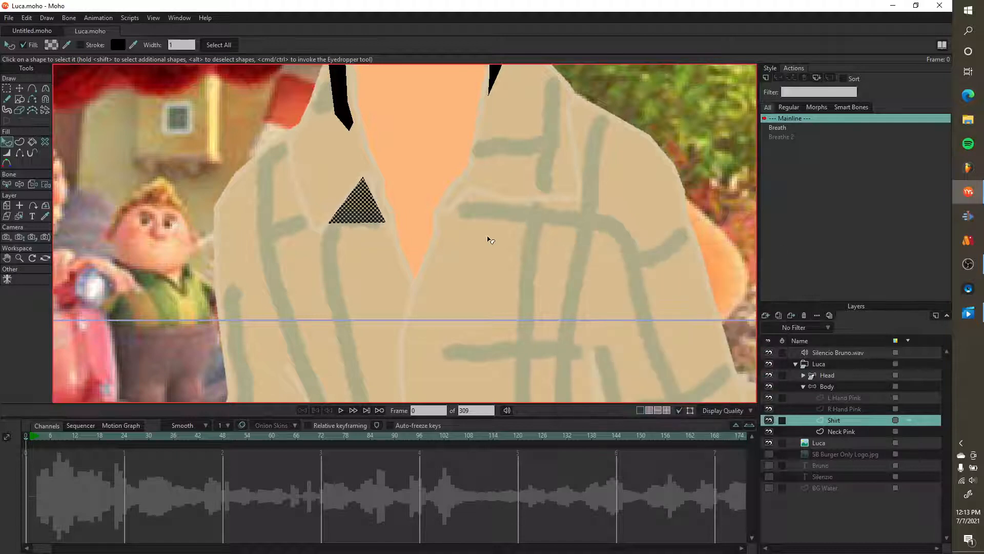
- Render the frame again and inspect the semi-transparent shadow shapes around the shirt collar
{"action": "key", "text": "ctrl+r"}
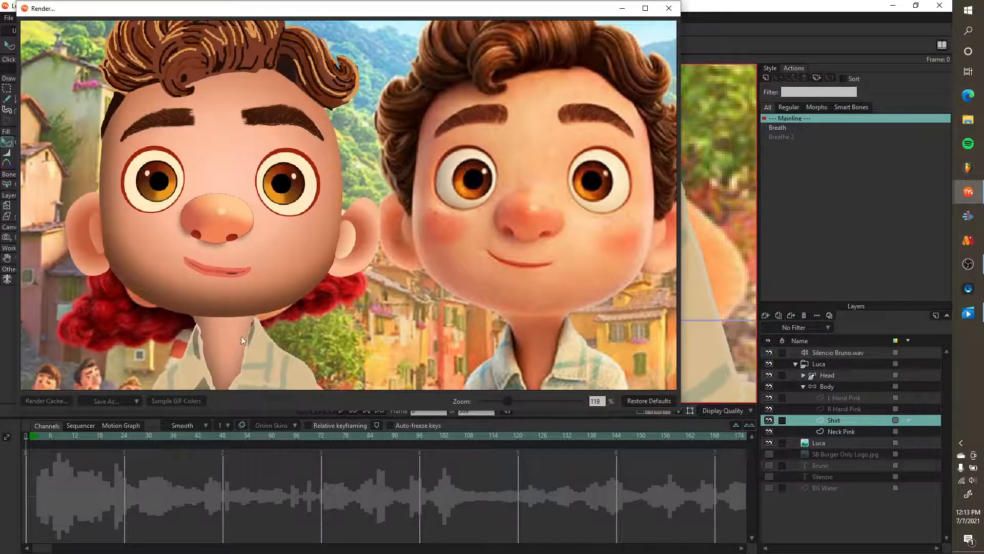
{"action": "scroll", "coordinate": [298, 229], "scroll_direction": "up", "scroll_amount": 5}
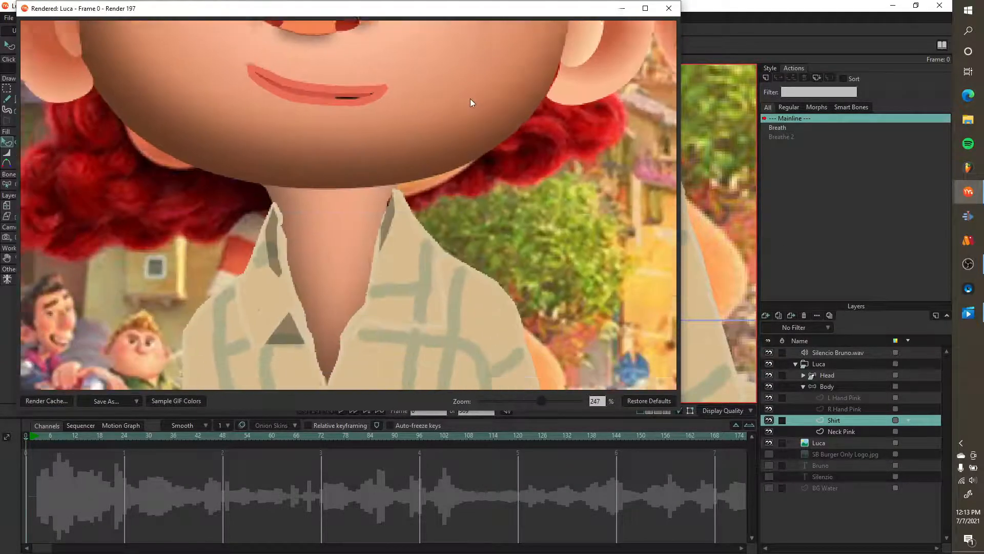
{"action": "scroll", "coordinate": [349, 236], "scroll_direction": "down", "scroll_amount": 5}
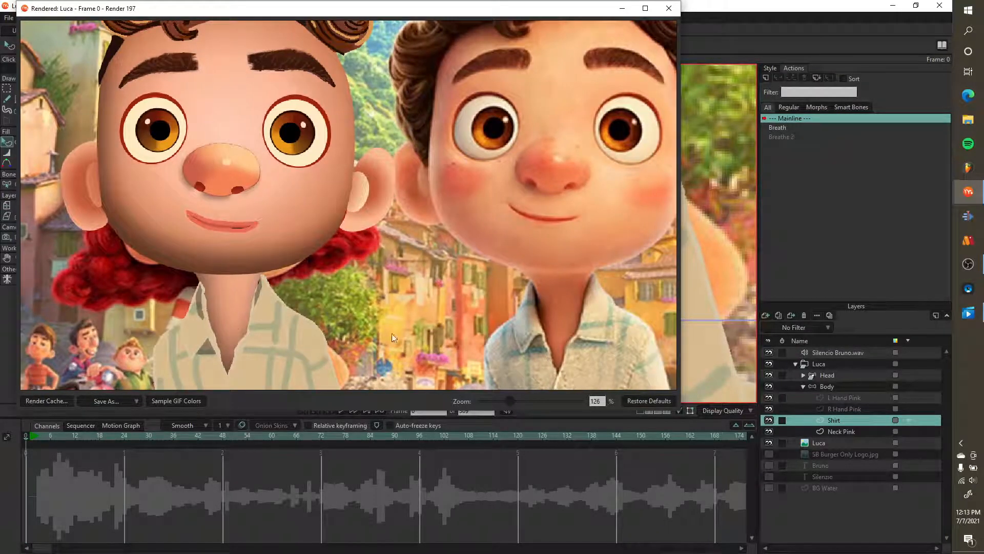
{"action": "left_click", "coordinate": [669, 8]}
- Display the Shirt layer's points with the Transform Points tool and examine the plaid stripes up close
{"action": "scroll", "coordinate": [462, 229], "scroll_direction": "down", "scroll_amount": 5}
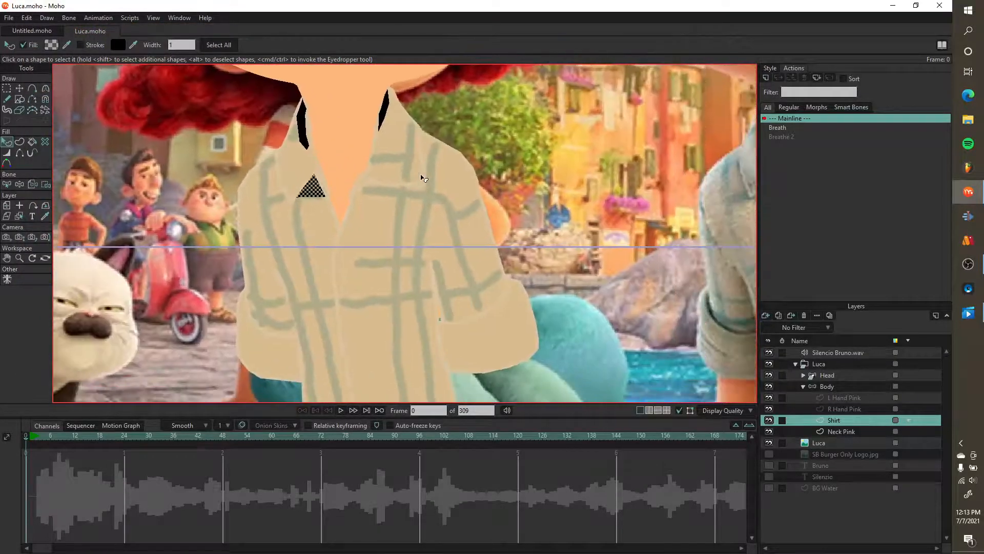
{"action": "scroll", "coordinate": [405, 274], "scroll_direction": "up", "scroll_amount": 3}
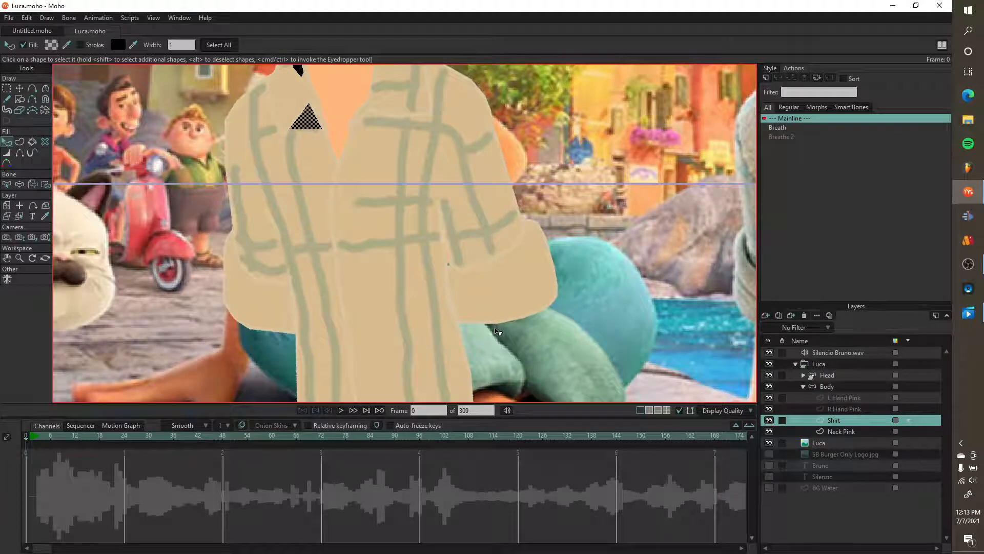
{"action": "key", "text": "t"}
{"action": "scroll", "coordinate": [362, 257], "scroll_direction": "up", "scroll_amount": 1}
{"action": "scroll", "coordinate": [362, 257], "scroll_direction": "up", "scroll_amount": 1}
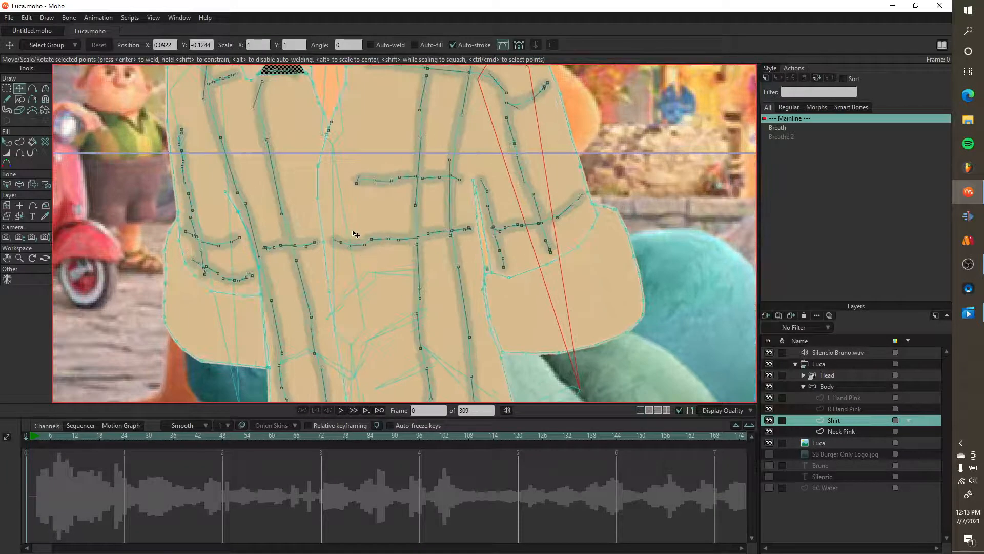
{"action": "scroll", "coordinate": [352, 231], "scroll_direction": "down", "scroll_amount": 3}
{"action": "scroll", "coordinate": [354, 233], "scroll_direction": "up", "scroll_amount": 2}
{"action": "scroll", "coordinate": [358, 224], "scroll_direction": "up", "scroll_amount": 3}
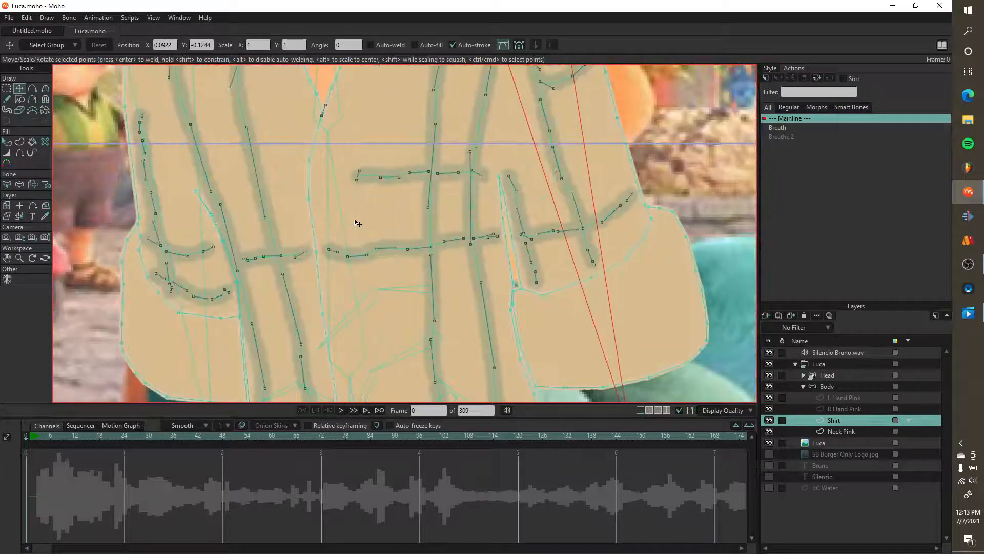
{"action": "scroll", "coordinate": [358, 224], "scroll_direction": "down", "scroll_amount": 2}
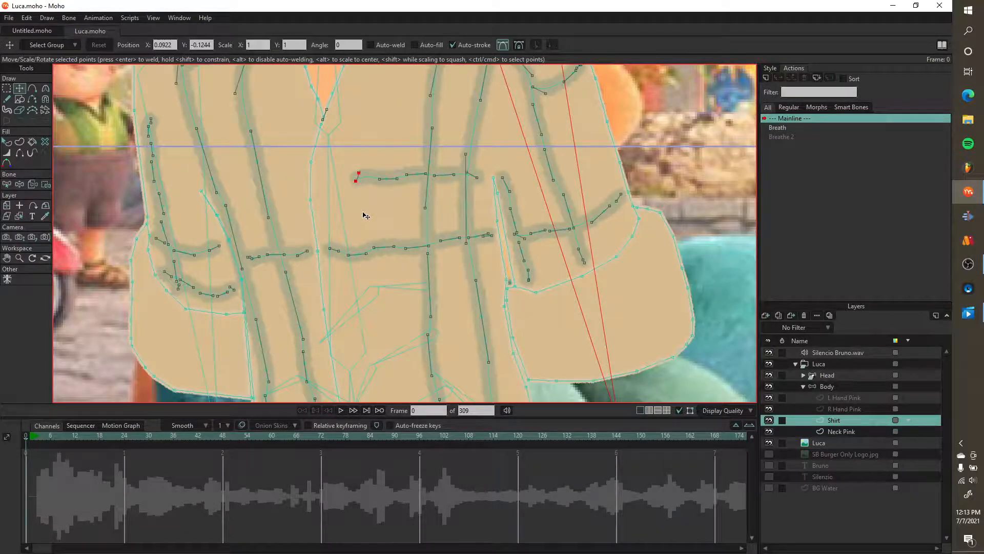
- Select all points of the shirt's front panel beside the red arm bone and examine its outline near the collar
{"action": "double_click", "coordinate": [362, 215]}
{"action": "scroll", "coordinate": [364, 218], "scroll_direction": "down", "scroll_amount": 2}
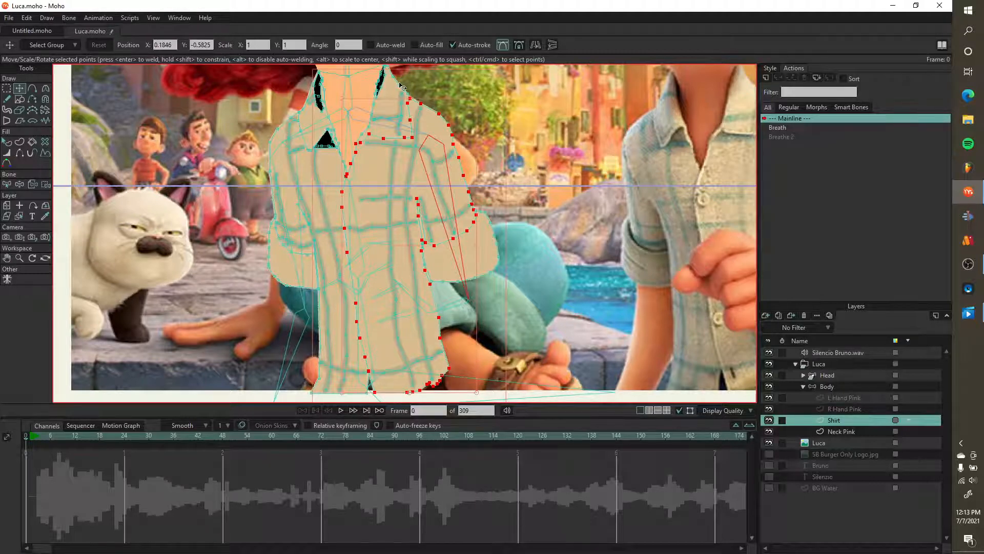
{"action": "scroll", "coordinate": [397, 101], "scroll_direction": "up", "scroll_amount": 3}
{"action": "scroll", "coordinate": [347, 189], "scroll_direction": "up", "scroll_amount": 3}
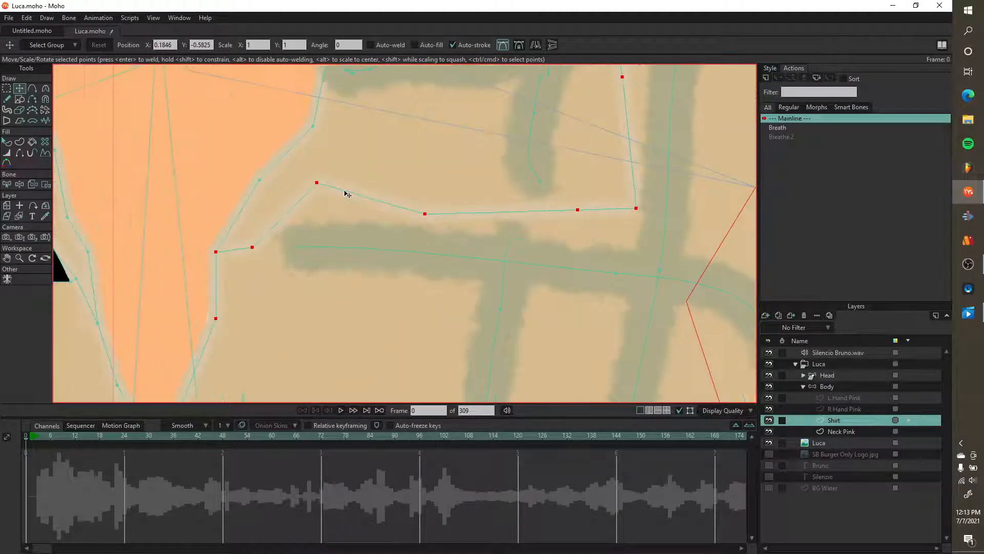
{"action": "scroll", "coordinate": [347, 194], "scroll_direction": "down", "scroll_amount": 1}
- Select the shirt's two front panel shapes one after the other to examine their fill and stroke settings
{"action": "key", "text": "q"}
{"action": "left_click", "coordinate": [335, 274]}
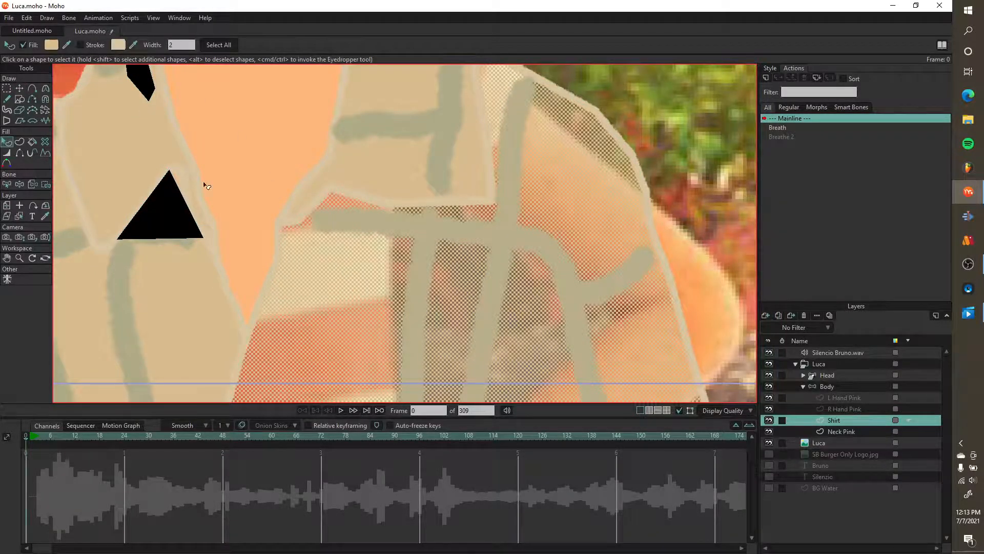
{"action": "scroll", "coordinate": [367, 286], "scroll_direction": "down", "scroll_amount": 3}
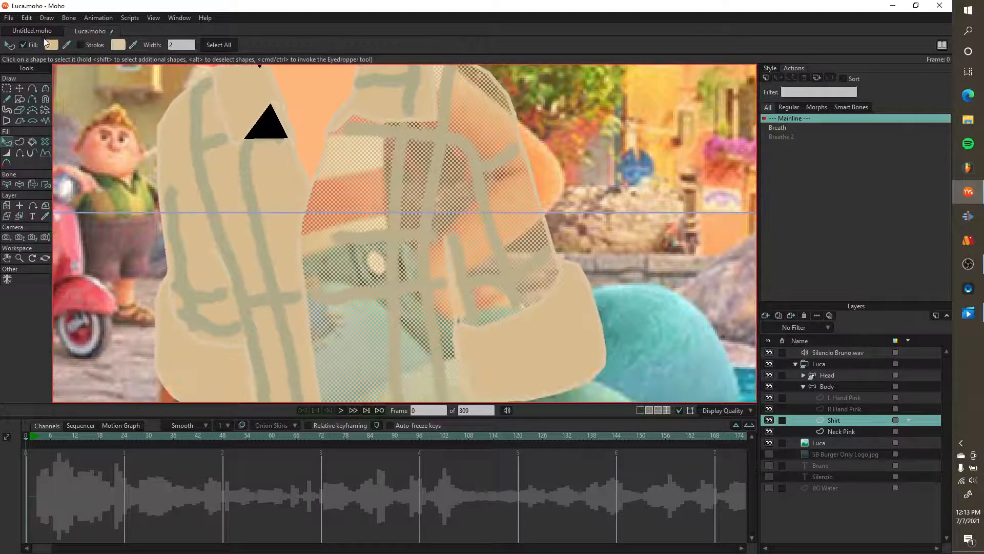
{"action": "left_click", "coordinate": [304, 279]}
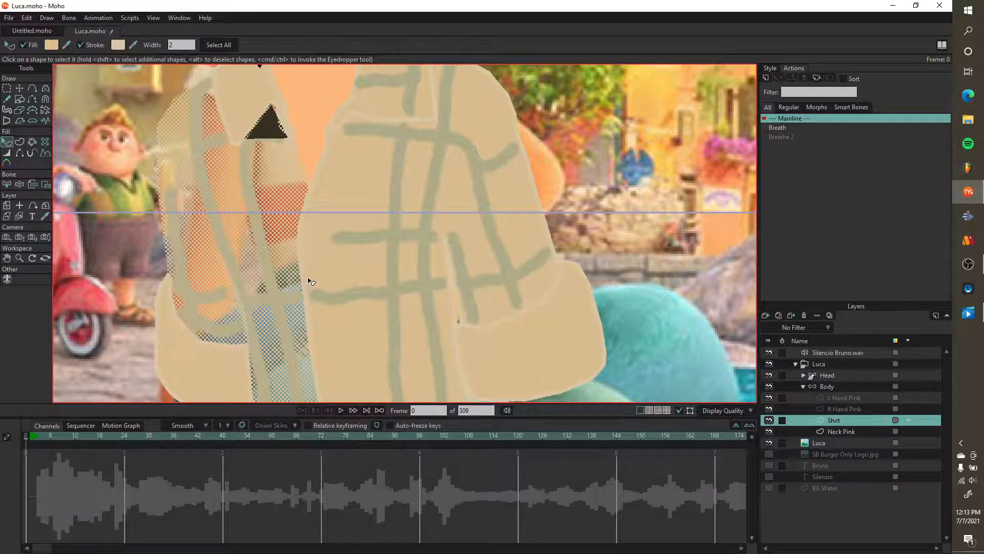
- Select the shirt front panel's fill shape and its separate outline shape, and examine the outline's points down to the hem
{"action": "left_click", "coordinate": [314, 283]}
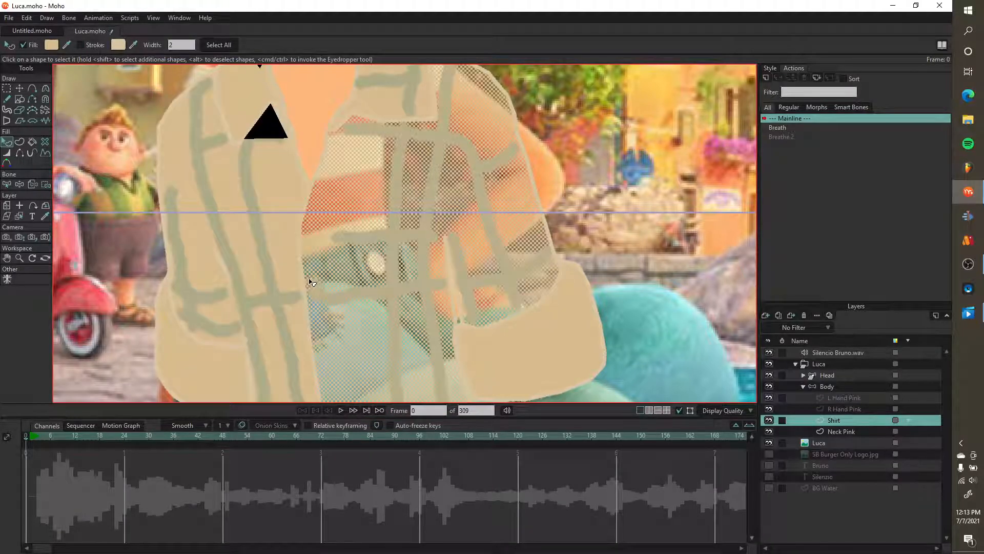
{"action": "left_click", "coordinate": [339, 130]}
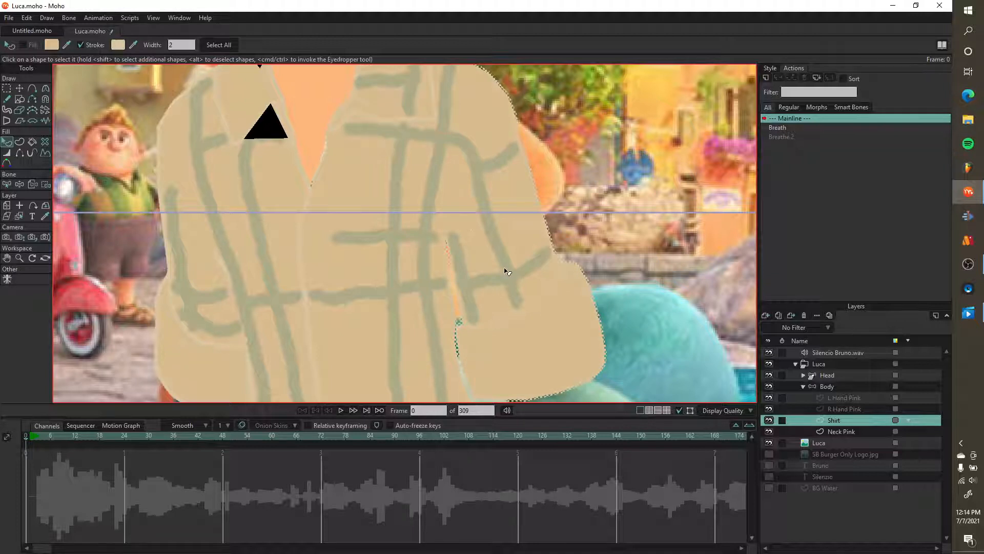
{"action": "key", "text": "t"}
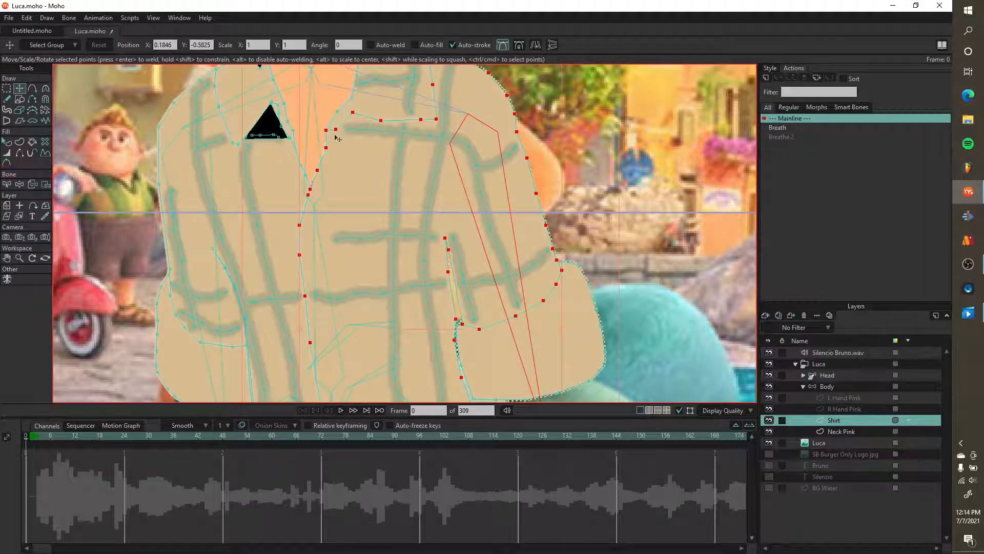
{"action": "left_click_drag", "start_coordinate": [445, 103], "coordinate": [430, 136]}
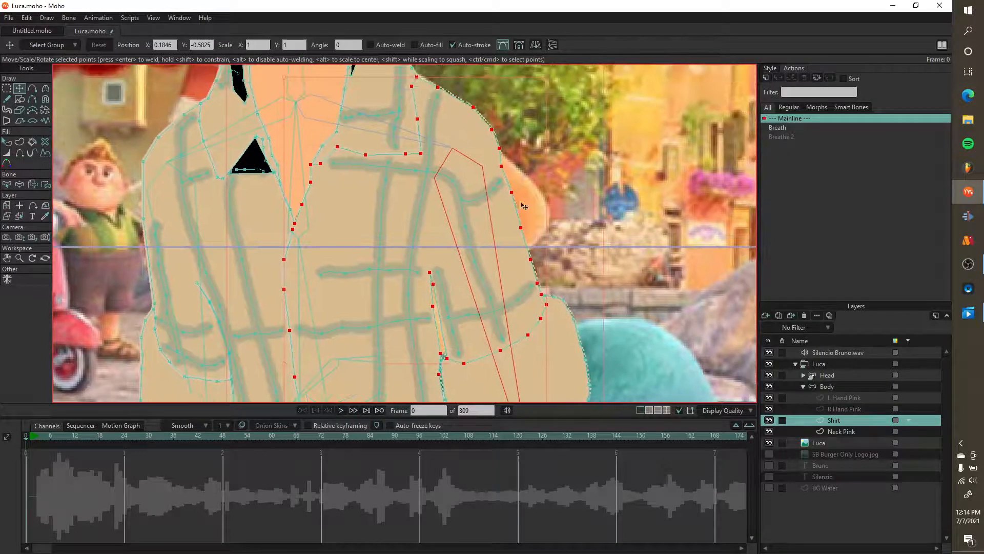
{"action": "left_click_drag", "start_coordinate": [540, 318], "coordinate": [373, 239]}
{"action": "scroll", "coordinate": [410, 349], "scroll_direction": "up", "scroll_amount": 4}
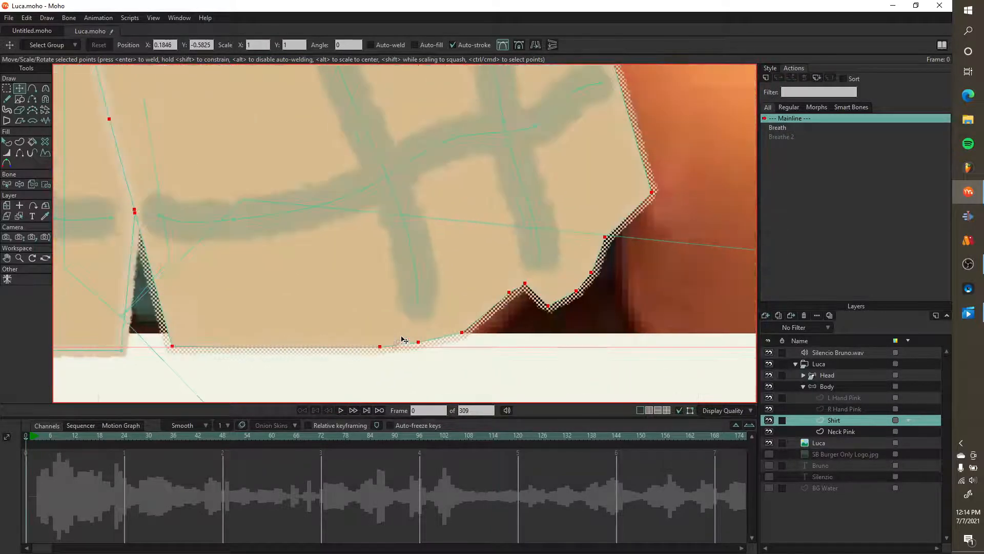
{"action": "scroll", "coordinate": [406, 342], "scroll_direction": "down", "scroll_amount": 5}
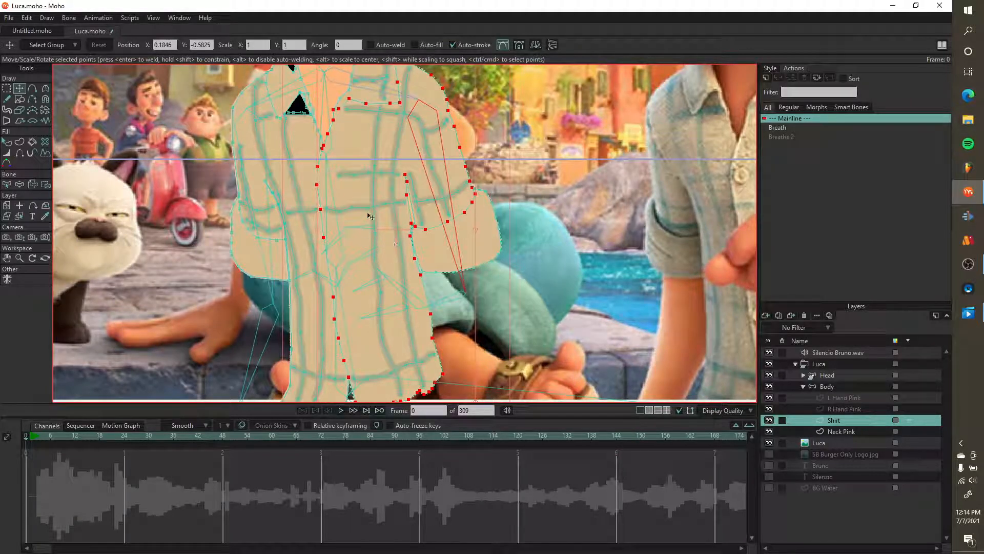
{"action": "left_click_drag", "start_coordinate": [387, 220], "coordinate": [405, 282]}
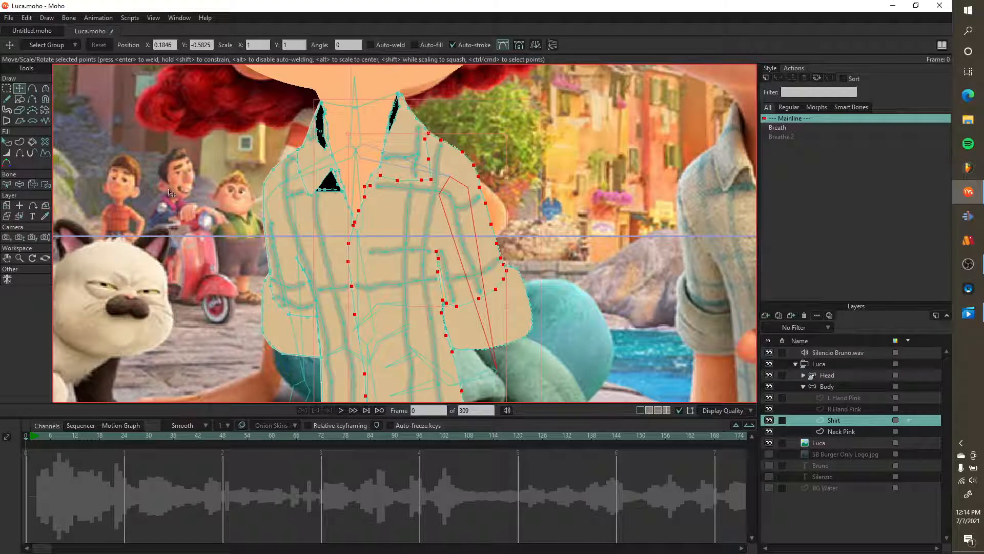
- Set the Draw Shape tool to rectangles and show the shape style settings in place of the actions list
{"action": "left_click", "coordinate": [19, 99]}
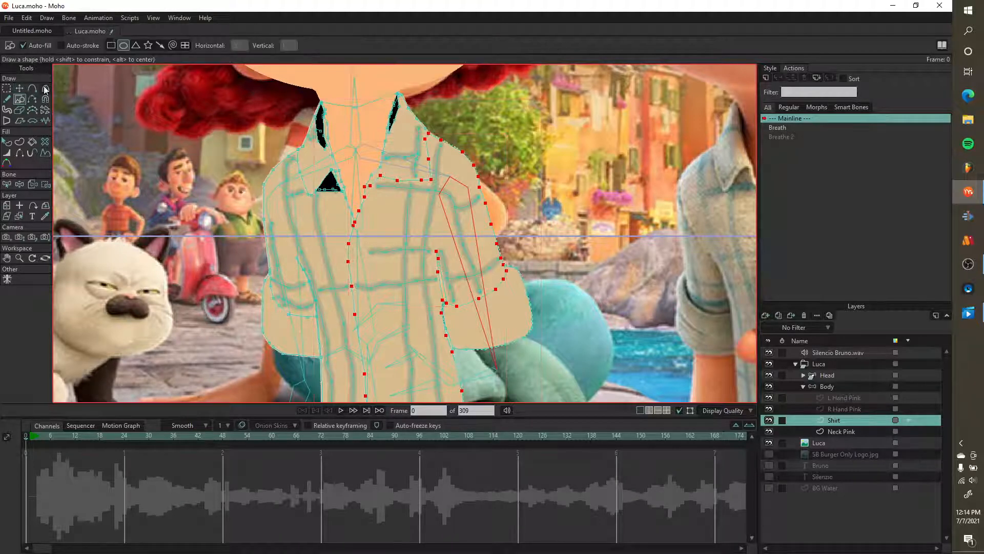
{"action": "left_click", "coordinate": [111, 45]}
{"action": "left_click_drag", "start_coordinate": [465, 183], "coordinate": [367, 192]}
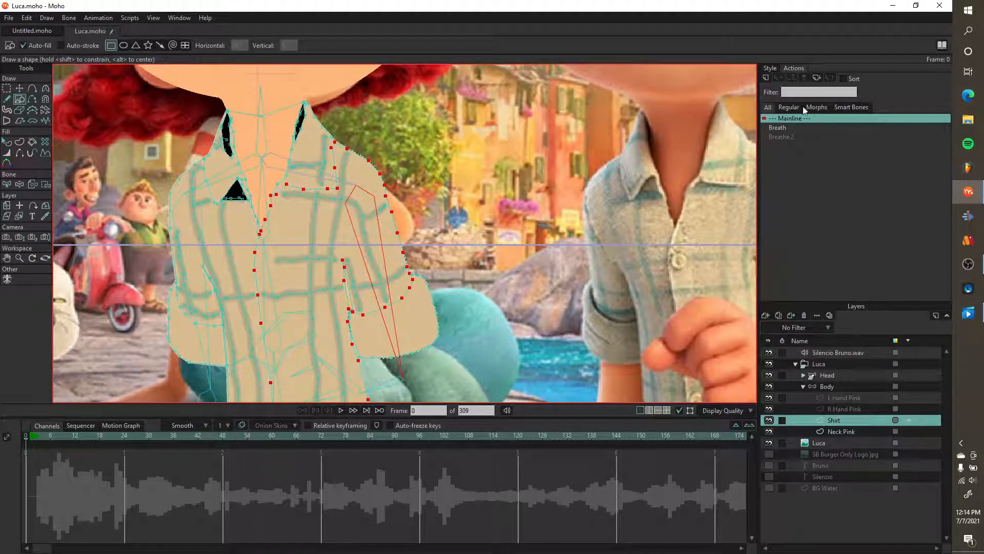
{"action": "left_click", "coordinate": [765, 69]}
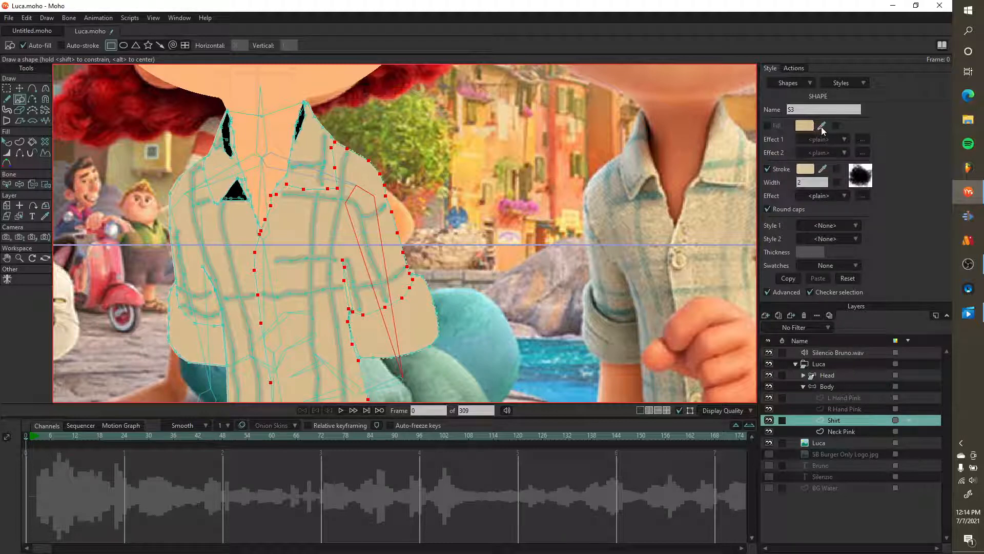
{"action": "left_click_drag", "start_coordinate": [114, 159], "coordinate": [160, 168]}
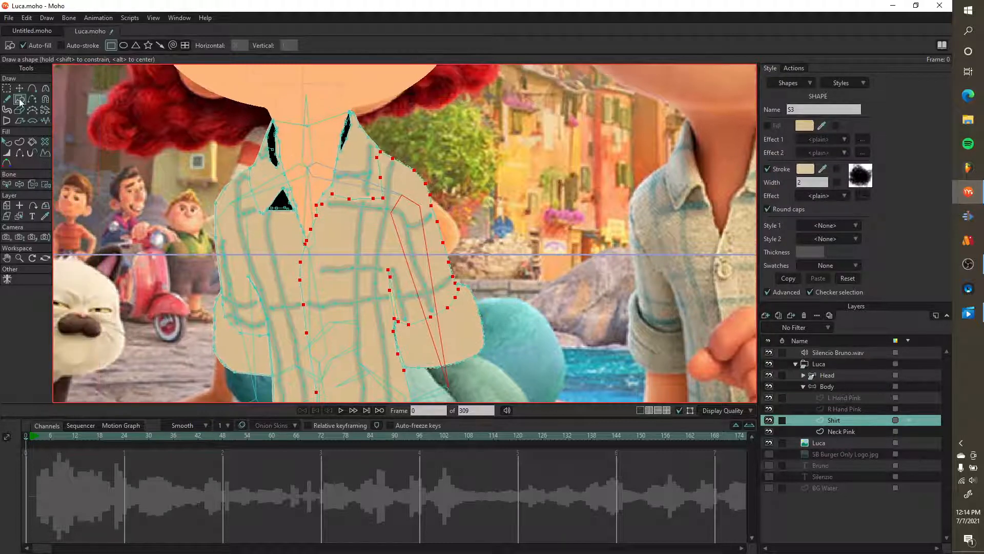
{"action": "scroll", "coordinate": [317, 327], "scroll_direction": "down", "scroll_amount": 3}
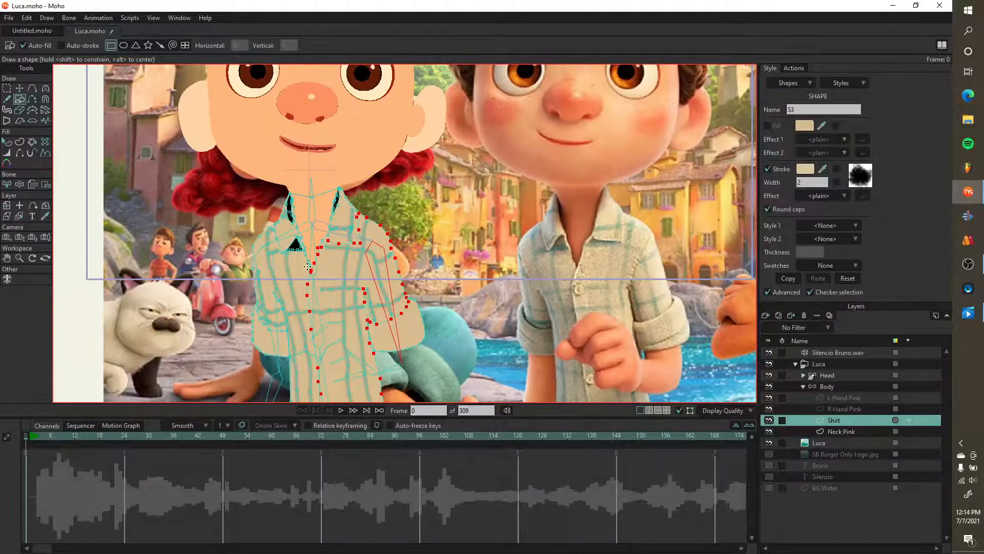
{"action": "scroll", "coordinate": [185, 105], "scroll_direction": "up", "scroll_amount": 4}
{"action": "left_click_drag", "start_coordinate": [501, 123], "coordinate": [625, 212]}
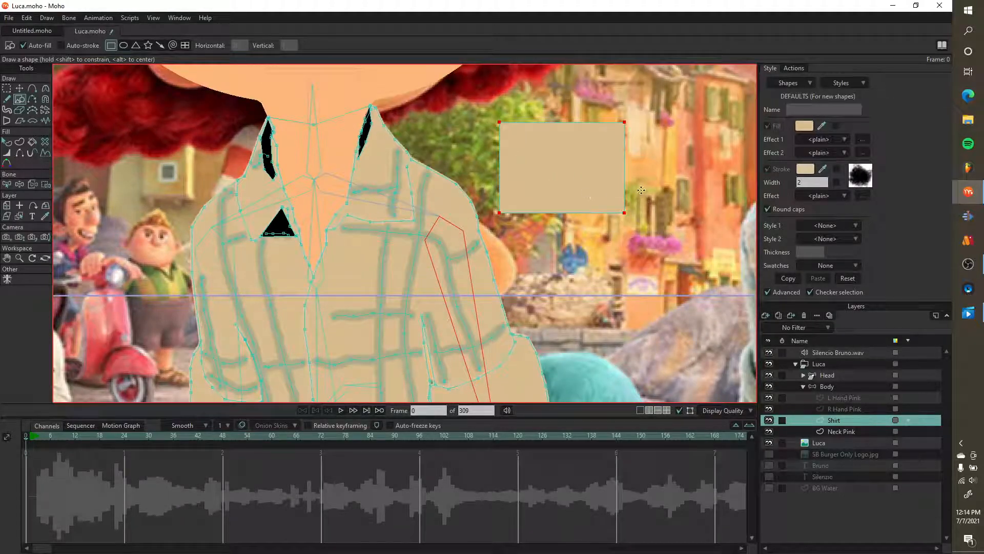
{"action": "key", "text": "ctrl+z"}
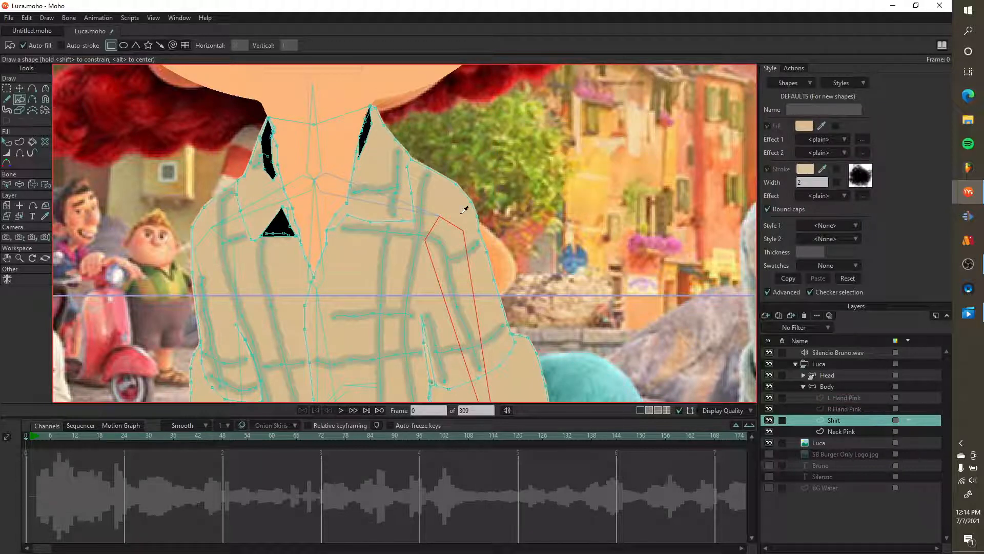
- Draw a filled rectangle over one half of the photo boy's plaid shirt and move its lower inner corner to the shirt opening's hem
{"action": "scroll", "coordinate": [465, 208], "scroll_direction": "down", "scroll_amount": 3}
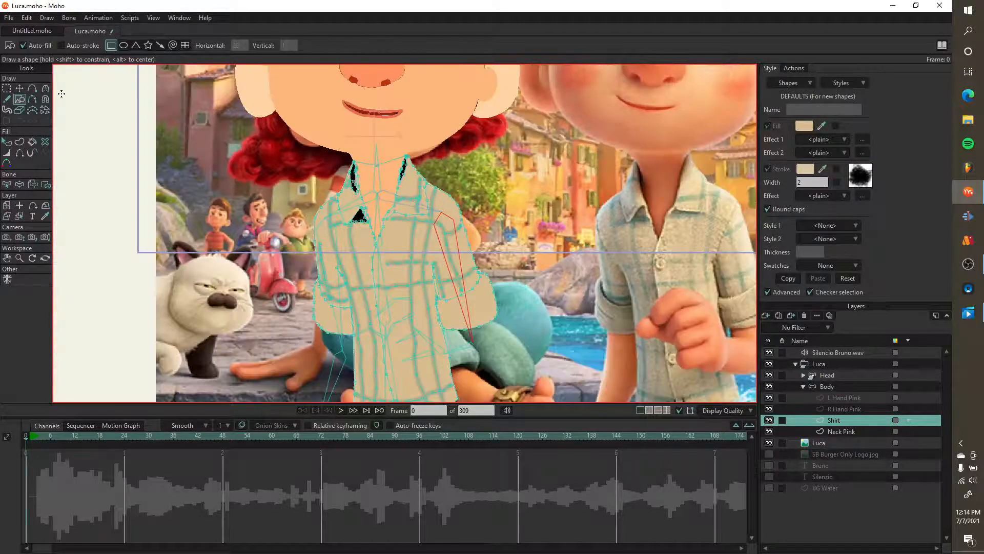
{"action": "scroll", "coordinate": [444, 173], "scroll_direction": "right", "scroll_amount": 3}
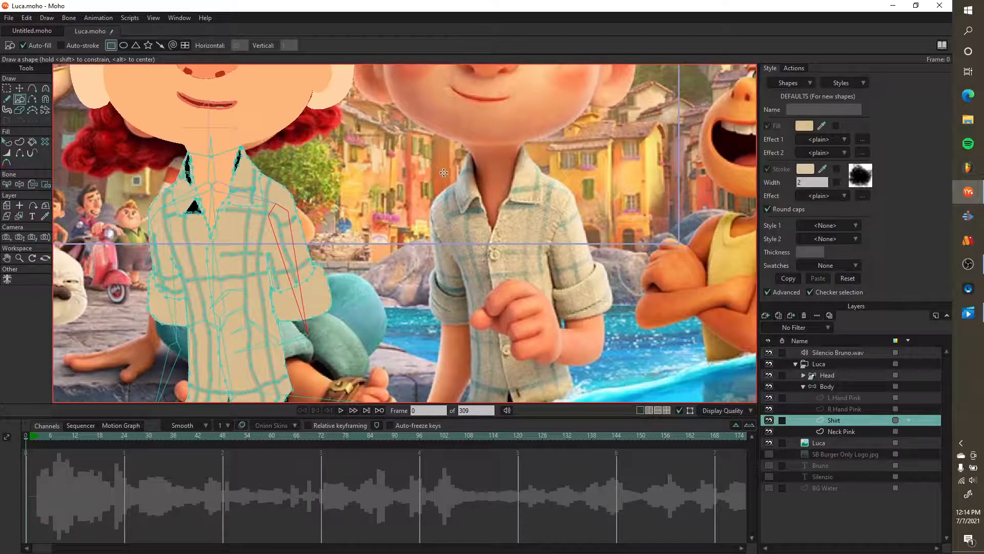
{"action": "scroll", "coordinate": [444, 173], "scroll_direction": "right", "scroll_amount": 2}
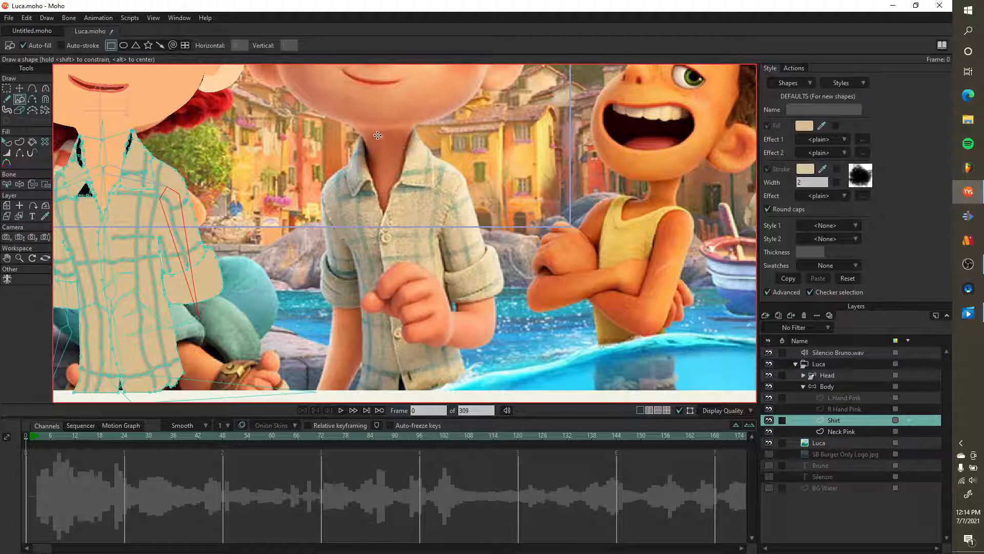
{"action": "mouse_move", "coordinate": [373, 137]}
{"action": "left_mouse_down"}
{"action": "mouse_move", "coordinate": [469, 349]}
{"action": "mouse_move", "coordinate": [500, 393]}
{"action": "left_mouse_up"}
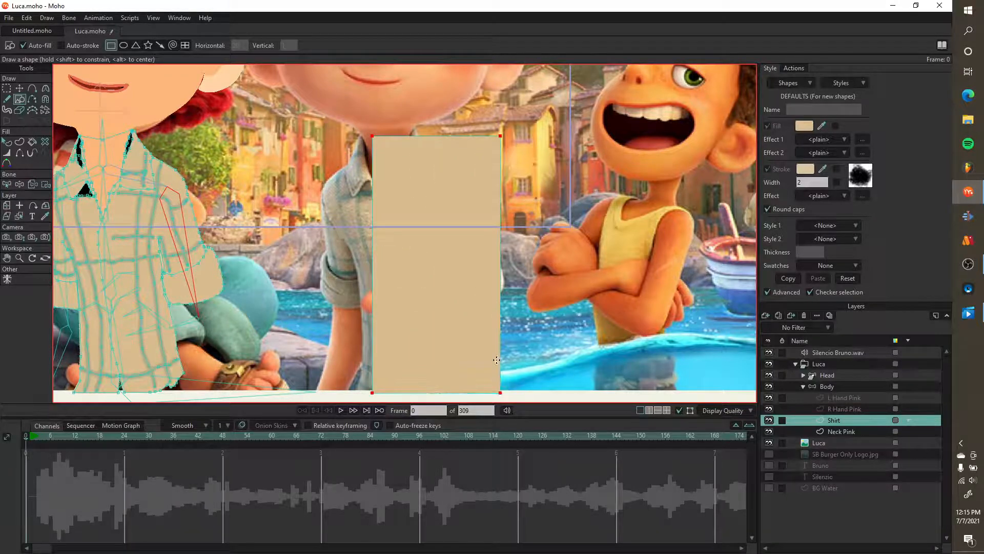
{"action": "key", "text": "t"}
{"action": "scroll", "coordinate": [374, 336], "scroll_direction": "up", "scroll_amount": 5}
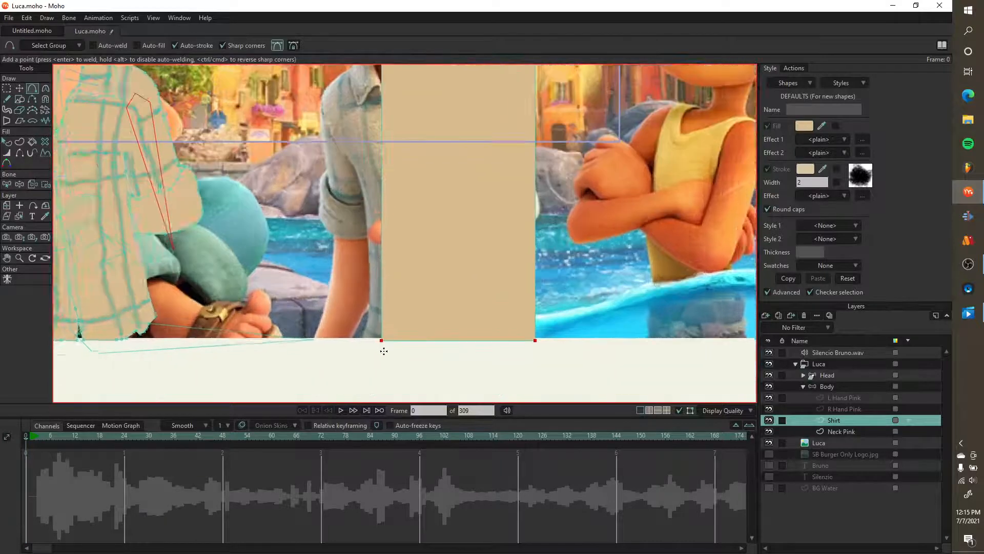
{"action": "left_click_drag", "start_coordinate": [381, 339], "coordinate": [431, 336]}
- Add points along the rectangle's inner edge and bend it to follow the shirt's front opening up to the neck
{"action": "key", "text": "a"}
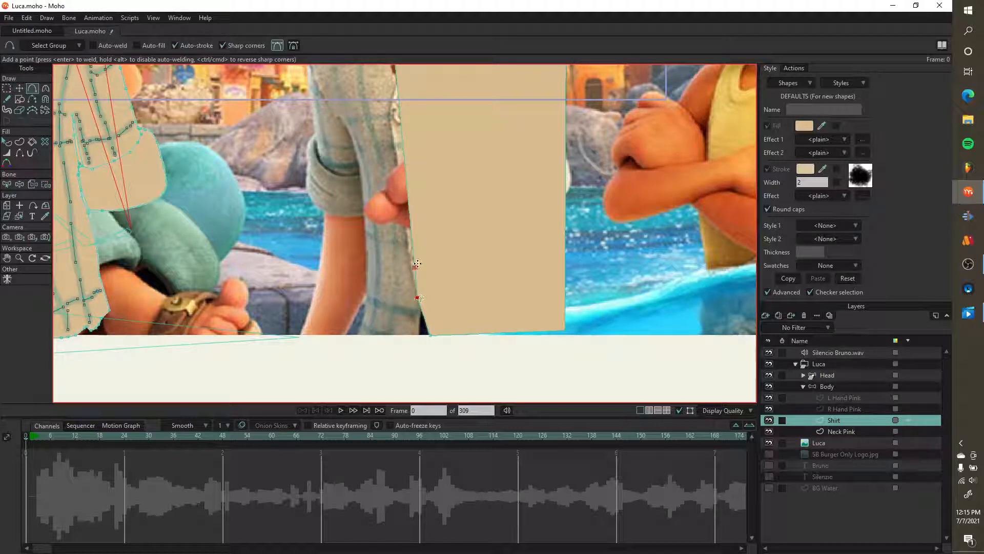
{"action": "left_click", "coordinate": [415, 251]}
{"action": "scroll", "coordinate": [424, 216], "scroll_direction": "up", "scroll_amount": 1}
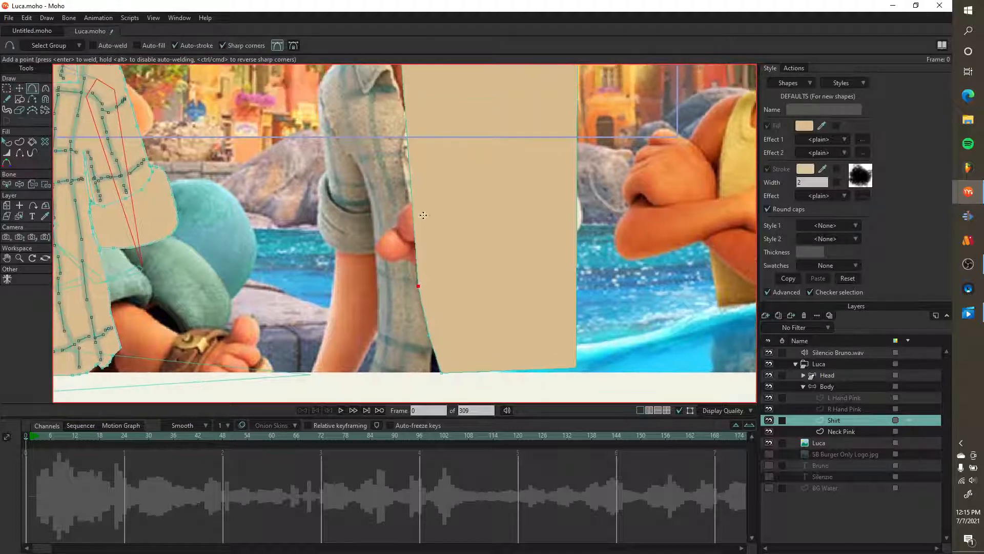
{"action": "left_click_drag", "start_coordinate": [414, 206], "coordinate": [401, 166]}
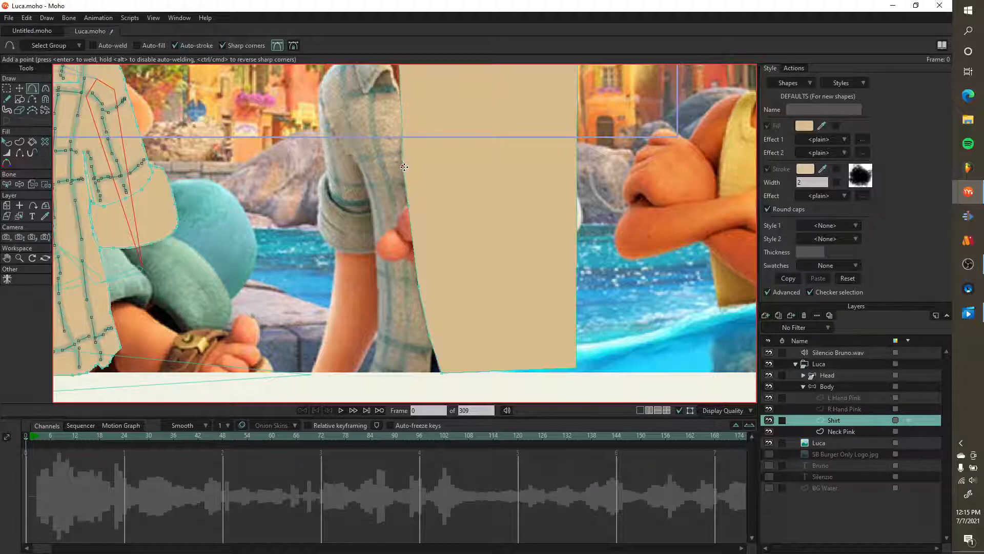
{"action": "scroll", "coordinate": [420, 170], "scroll_direction": "up", "scroll_amount": 1}
{"action": "scroll", "coordinate": [420, 169], "scroll_direction": "up", "scroll_amount": 3}
{"action": "mouse_move", "coordinate": [410, 216]}
{"action": "left_mouse_down"}
{"action": "mouse_move", "coordinate": [429, 205]}
{"action": "mouse_move", "coordinate": [413, 233]}
{"action": "mouse_move", "coordinate": [429, 215]}
{"action": "mouse_move", "coordinate": [424, 225]}
{"action": "mouse_move", "coordinate": [417, 213]}
{"action": "mouse_move", "coordinate": [405, 226]}
{"action": "mouse_move", "coordinate": [411, 234]}
{"action": "left_mouse_up"}
{"action": "scroll", "coordinate": [412, 224], "scroll_direction": "up", "scroll_amount": 2}
{"action": "scroll", "coordinate": [417, 214], "scroll_direction": "up", "scroll_amount": 2}
- Reshape the rectangle's upper edge with moved and added points to follow the collar tip and the shoulder
{"action": "key", "text": "t"}
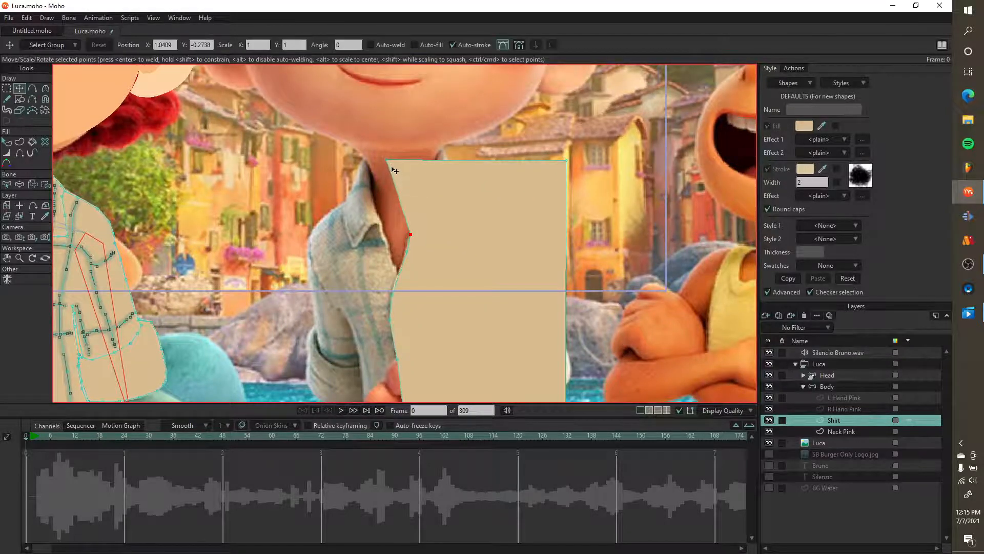
{"action": "left_click_drag", "start_coordinate": [392, 168], "coordinate": [440, 217]}
{"action": "key", "text": "a"}
{"action": "key", "text": "t"}
{"action": "left_click_drag", "start_coordinate": [490, 184], "coordinate": [454, 254]}
{"action": "scroll", "coordinate": [457, 253], "scroll_direction": "up", "scroll_amount": 2}
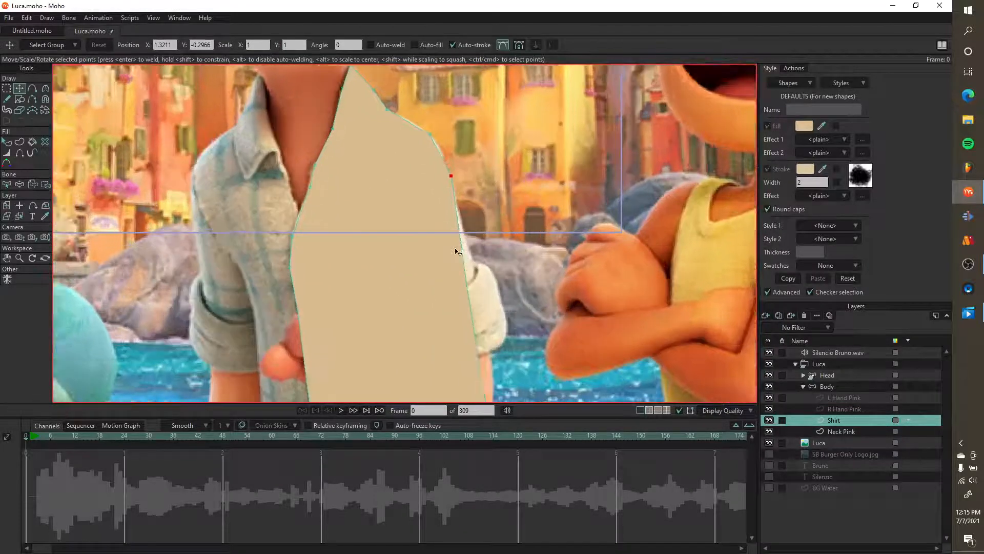
- Add points down the sleeve's outer edge and turn the outline inward along the top of the rolled cuff
{"action": "scroll", "coordinate": [456, 251], "scroll_direction": "up", "scroll_amount": 1}
{"action": "key", "text": "a"}
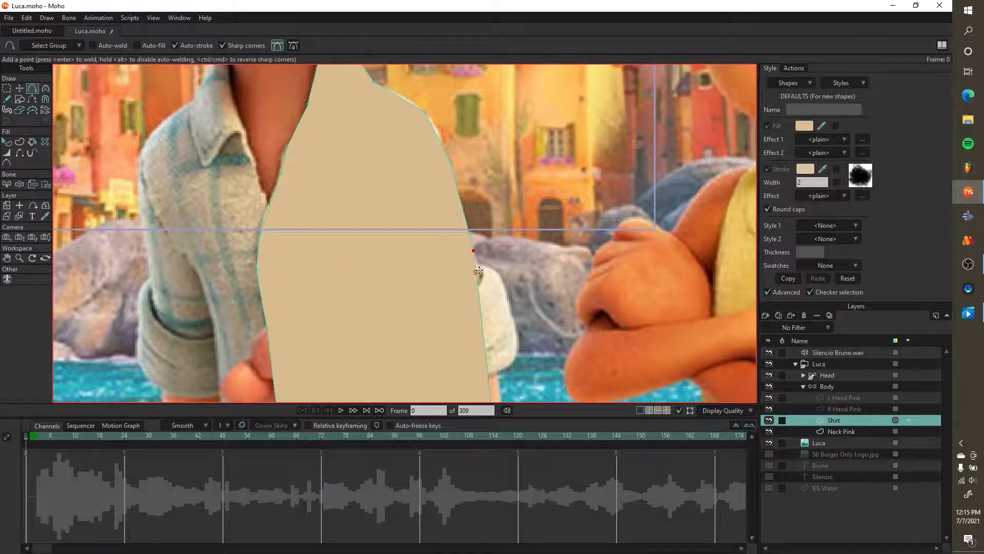
{"action": "left_click", "coordinate": [477, 264]}
{"action": "scroll", "coordinate": [484, 277], "scroll_direction": "up", "scroll_amount": 1}
{"action": "left_click_drag", "start_coordinate": [508, 275], "coordinate": [468, 274]}
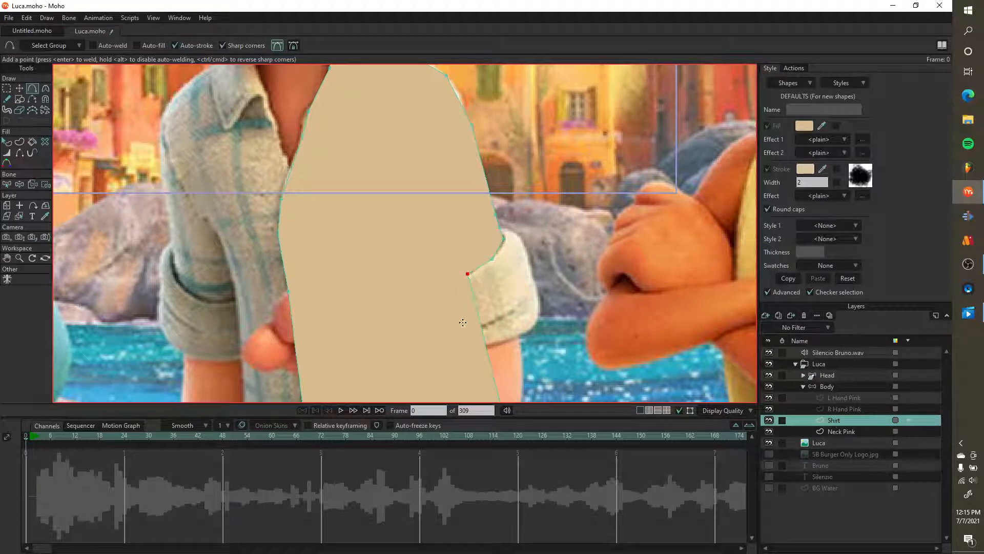
- Continue the outline with added points along the cuff's upper edge and up the sleeve's inner edge to the armpit
{"action": "left_click_drag", "start_coordinate": [471, 274], "coordinate": [412, 247]}
{"action": "left_click_drag", "start_coordinate": [451, 321], "coordinate": [340, 216]}
{"action": "left_click_drag", "start_coordinate": [397, 238], "coordinate": [404, 213]}
{"action": "key", "text": "t"}
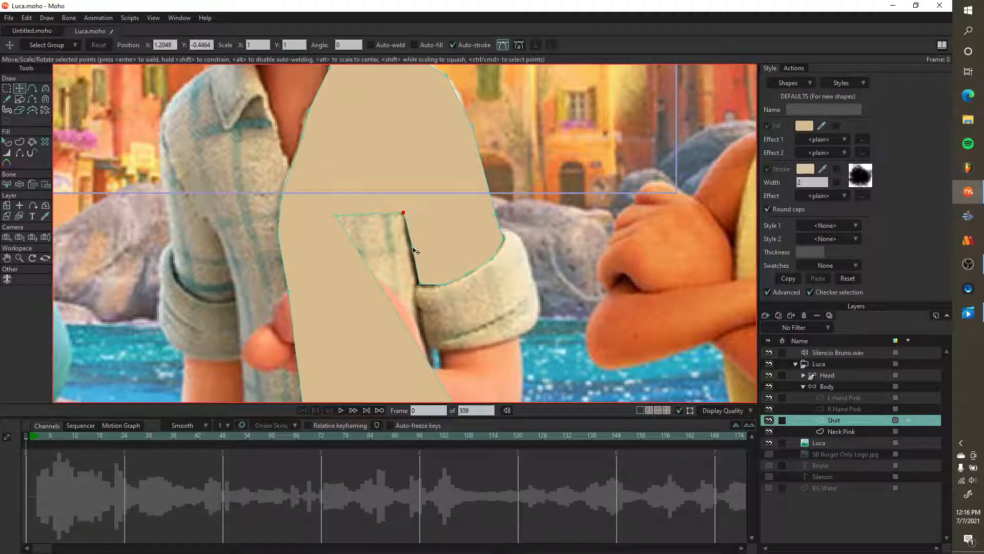
{"action": "left_click", "coordinate": [412, 248]}
{"action": "left_click_drag", "start_coordinate": [415, 251], "coordinate": [413, 251]}
- Move the torso-side point beside the sleeve's inner edge to narrow the gap beneath the armpit
{"action": "left_click_drag", "start_coordinate": [337, 219], "coordinate": [448, 250]}
{"action": "scroll", "coordinate": [400, 232], "scroll_direction": "up", "scroll_amount": 3}
{"action": "scroll", "coordinate": [401, 235], "scroll_direction": "up", "scroll_amount": 3}
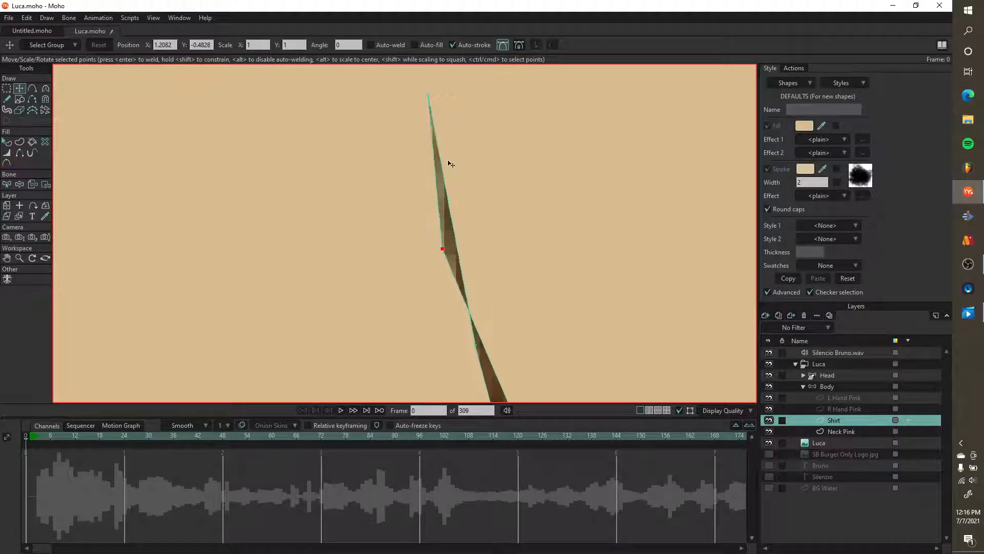
{"action": "scroll", "coordinate": [459, 291], "scroll_direction": "down", "scroll_amount": 3}
{"action": "scroll", "coordinate": [459, 291], "scroll_direction": "down", "scroll_amount": 4}
- Add points down the shirt's side below the sleeve and around the hem to match the photo's silhouette
{"action": "key", "text": "a"}
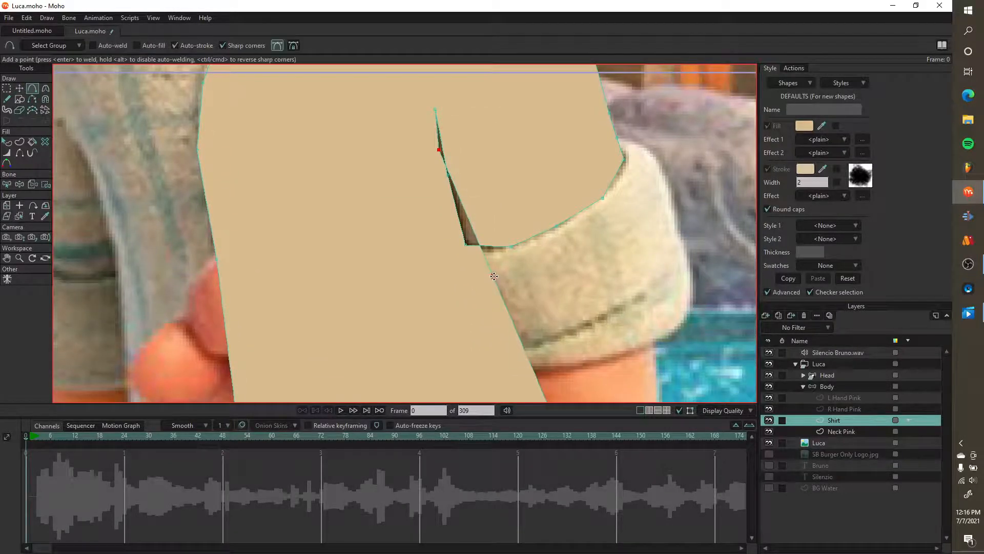
{"action": "left_click_drag", "start_coordinate": [495, 279], "coordinate": [461, 300]}
{"action": "scroll", "coordinate": [487, 309], "scroll_direction": "down", "scroll_amount": 3}
{"action": "left_click_drag", "start_coordinate": [445, 226], "coordinate": [436, 296]}
{"action": "key", "text": "t"}
{"action": "key", "text": "a"}
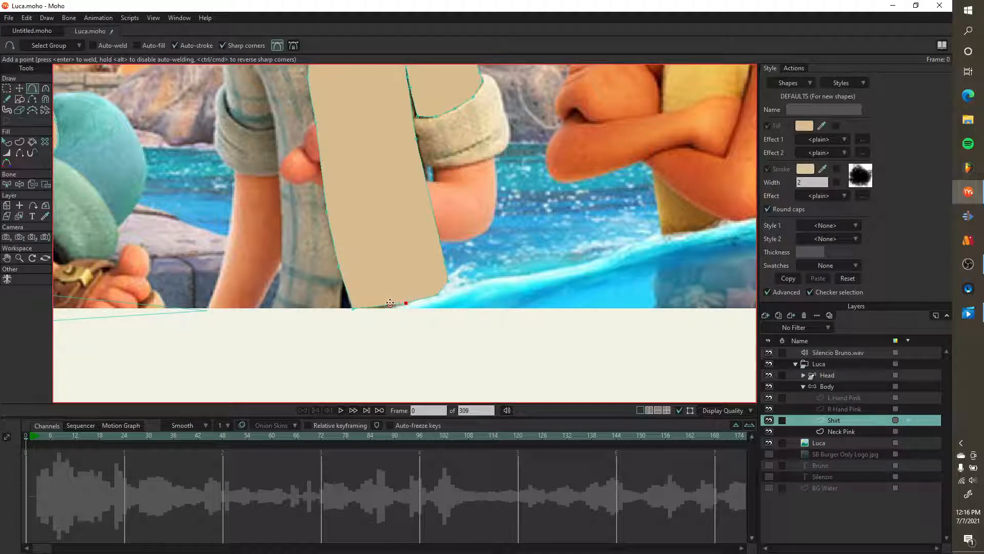
{"action": "scroll", "coordinate": [391, 282], "scroll_direction": "down", "scroll_amount": 3}
{"action": "scroll", "coordinate": [381, 203], "scroll_direction": "up", "scroll_amount": 4}
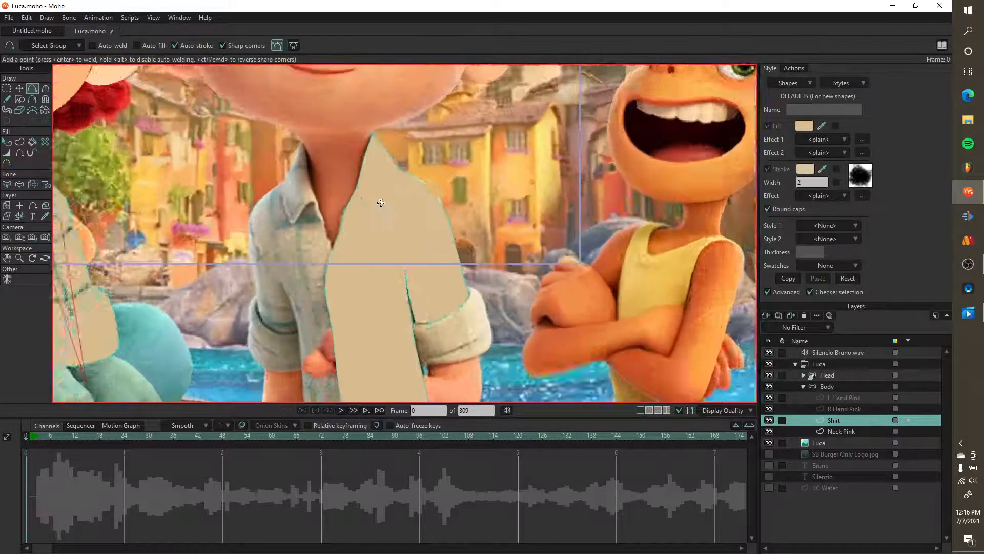
{"action": "scroll", "coordinate": [381, 203], "scroll_direction": "down", "scroll_amount": 2}
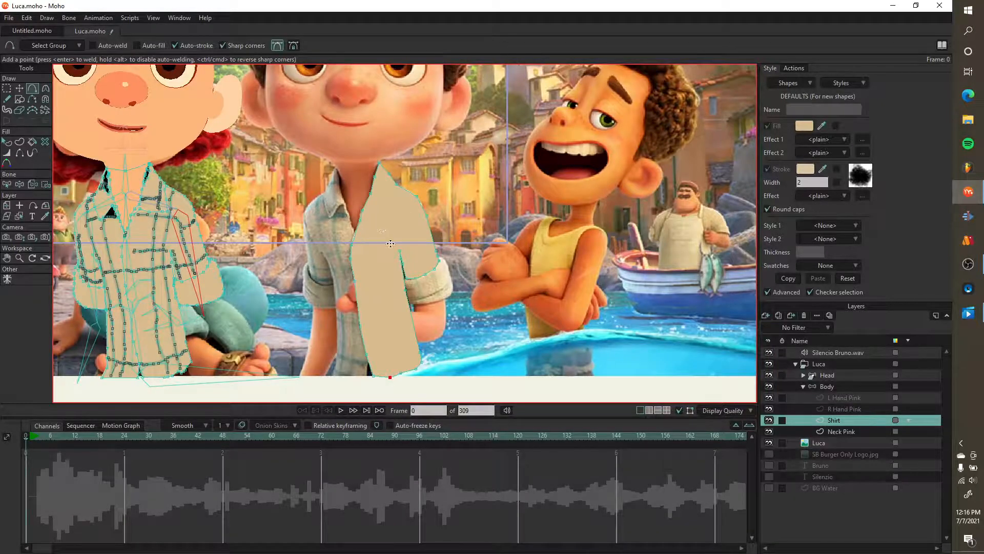
- Select the new shirt panel shape, enable its stroke, and return to the Transform Points tool
{"action": "scroll", "coordinate": [391, 243], "scroll_direction": "up", "scroll_amount": 4}
{"action": "key", "text": "q"}
{"action": "left_click", "coordinate": [414, 220]}
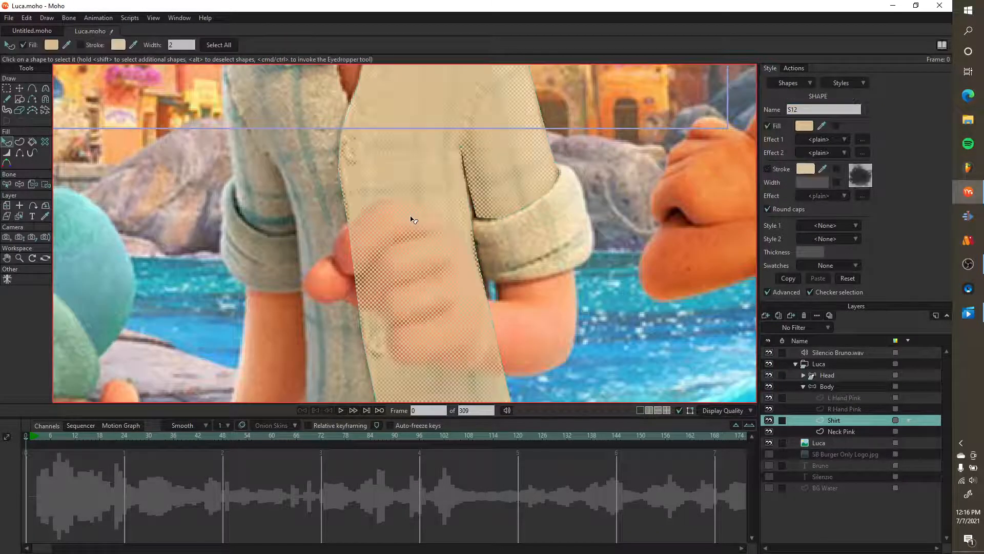
{"action": "scroll", "coordinate": [413, 220], "scroll_direction": "down", "scroll_amount": 3}
{"action": "left_click", "coordinate": [80, 45]}
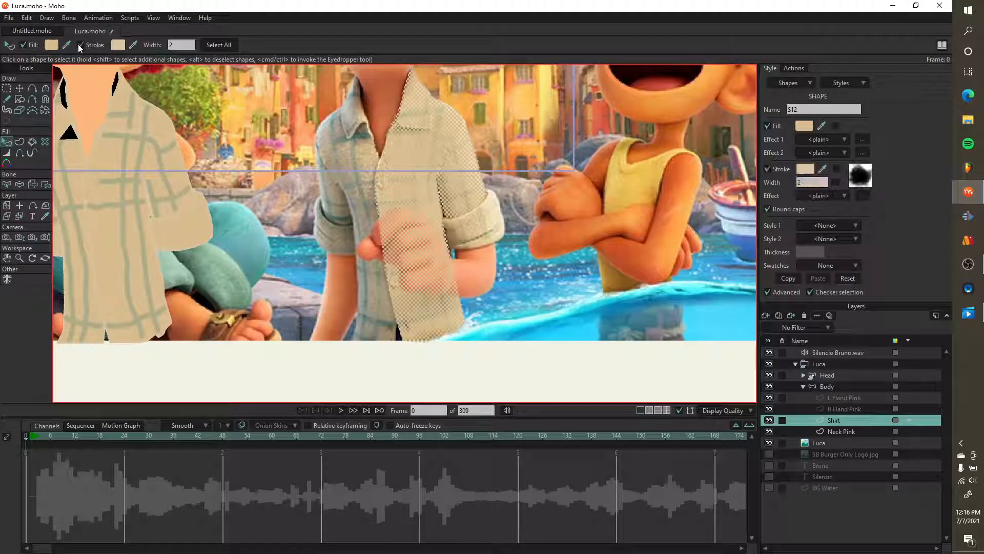
{"action": "key", "text": "t"}
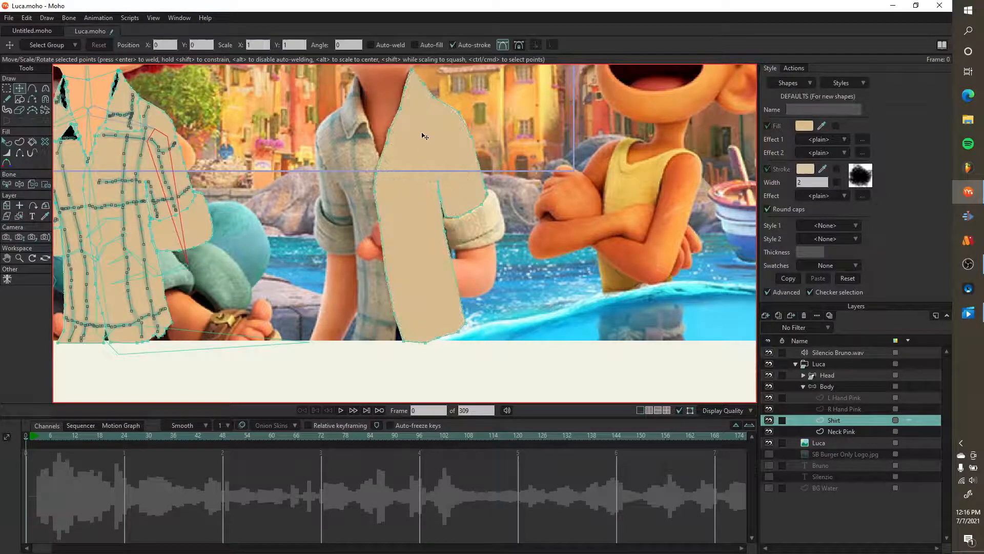
- Render a preview of frame 0 to view the shaded character and the new shirt panel, and close the render window
{"action": "scroll", "coordinate": [425, 137], "scroll_direction": "up", "scroll_amount": 5}
{"action": "key", "text": "ctrl+r"}
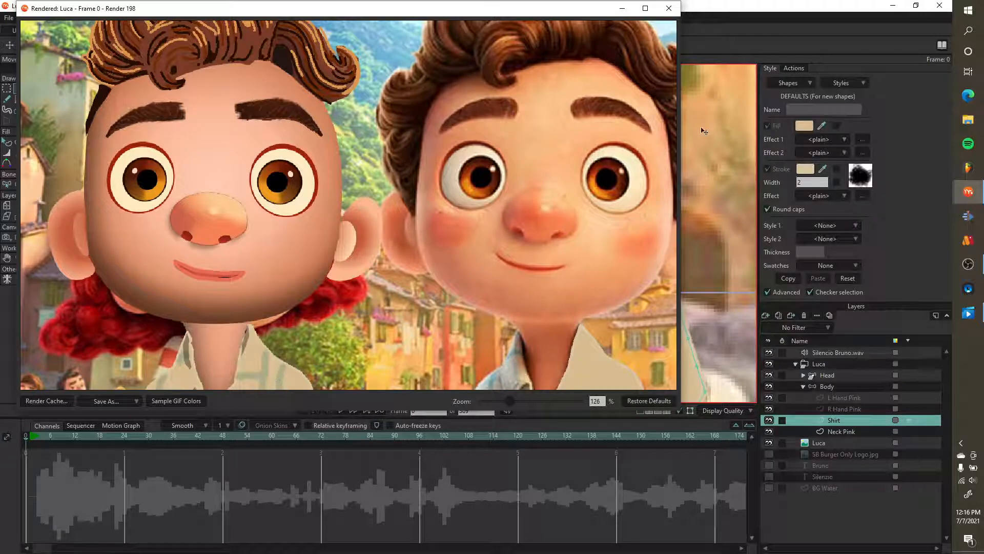
{"action": "left_click", "coordinate": [669, 8]}
- Delete all points of the demonstration shirt panel traced over the reference photo, keeping the character's original plaid shirt
{"action": "scroll", "coordinate": [463, 198], "scroll_direction": "down", "scroll_amount": 5}
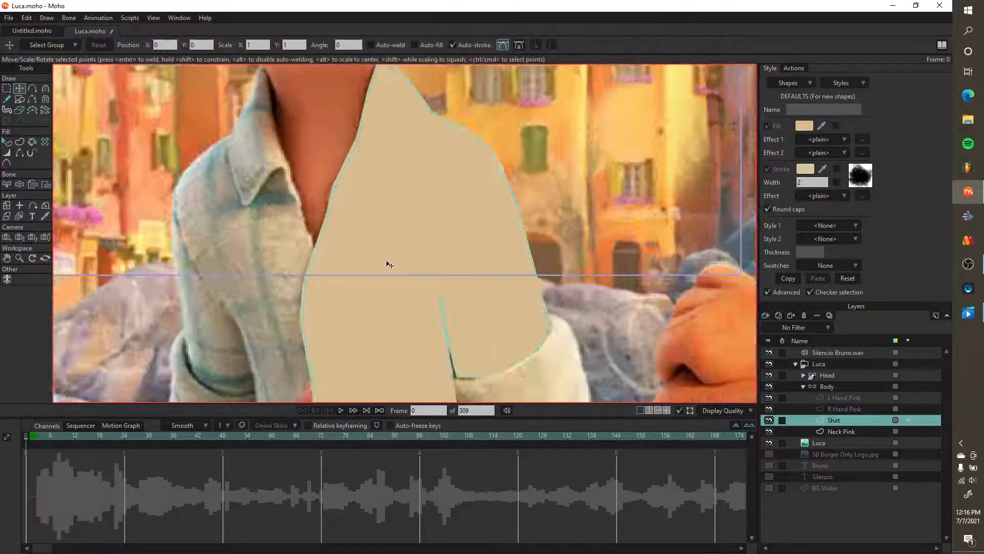
{"action": "scroll", "coordinate": [414, 259], "scroll_direction": "down", "scroll_amount": 3}
{"action": "scroll", "coordinate": [413, 258], "scroll_direction": "up", "scroll_amount": 5}
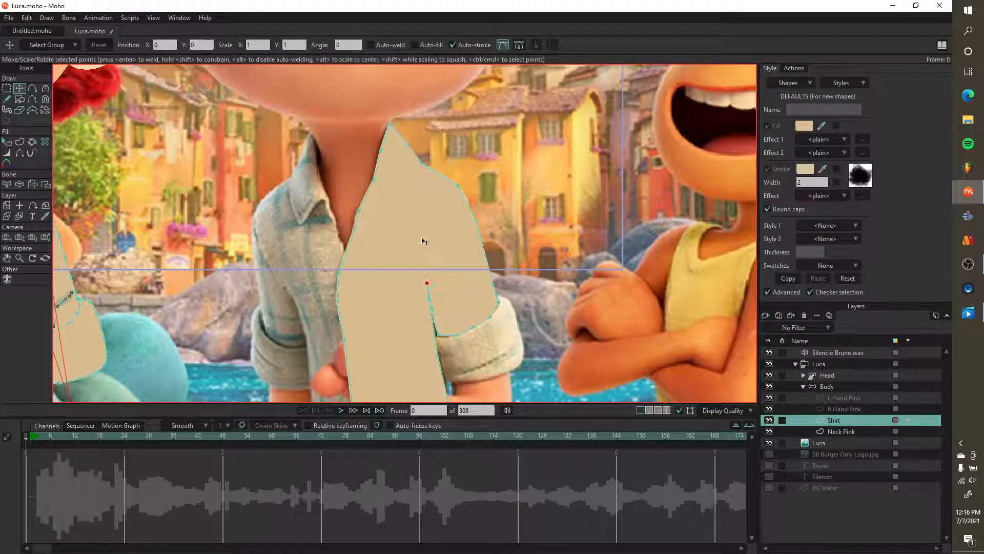
{"action": "key", "text": "ctrl+a"}
{"action": "key", "text": "Delete"}
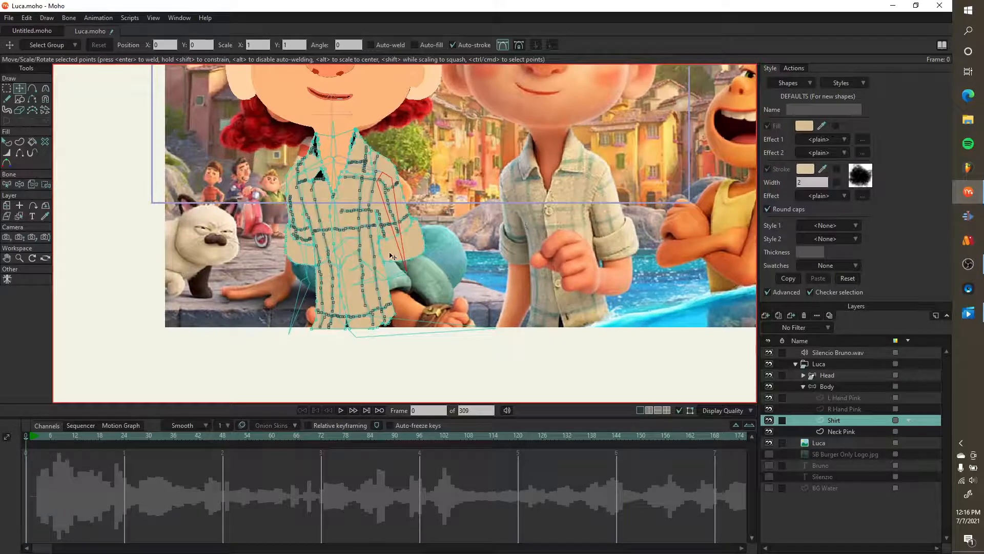
- Select the shirt's cuffs, front panel and both collar flaps one after another to examine the separate overlapping shapes
{"action": "scroll", "coordinate": [390, 255], "scroll_direction": "up", "scroll_amount": 3}
{"action": "left_click", "coordinate": [402, 250]}
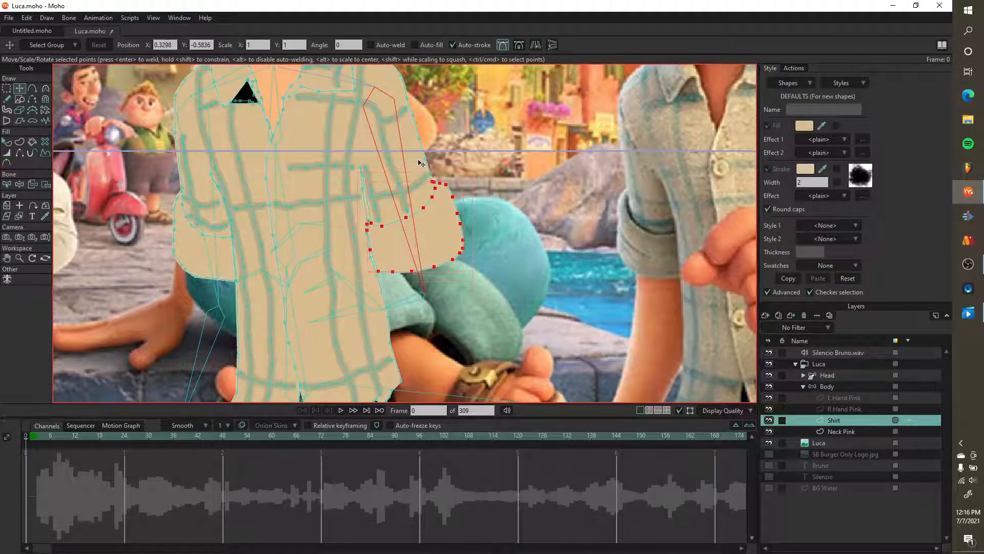
{"action": "left_click", "coordinate": [294, 197]}
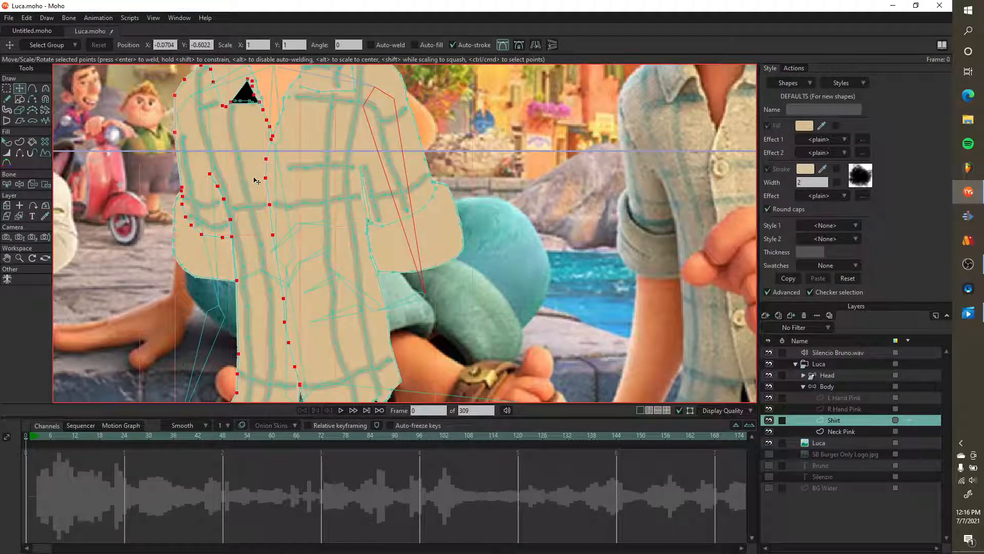
{"action": "left_click", "coordinate": [252, 218]}
{"action": "scroll", "coordinate": [289, 204], "scroll_direction": "down", "scroll_amount": 2}
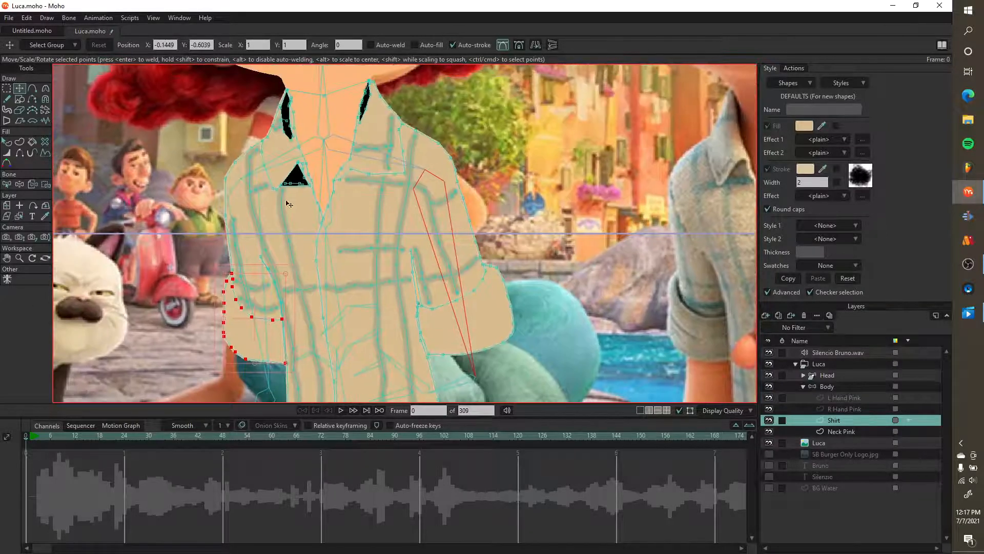
{"action": "left_click", "coordinate": [286, 168]}
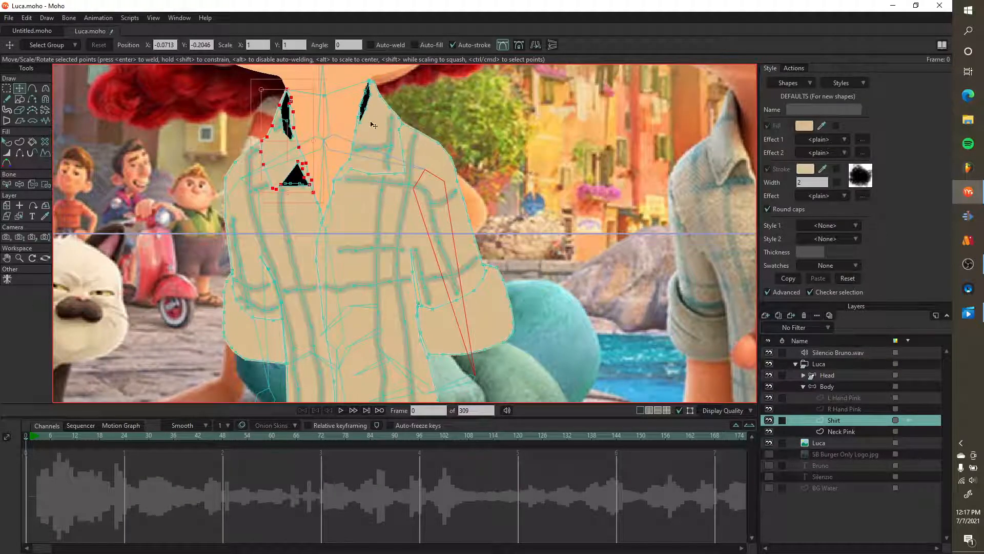
{"action": "left_click", "coordinate": [373, 125]}
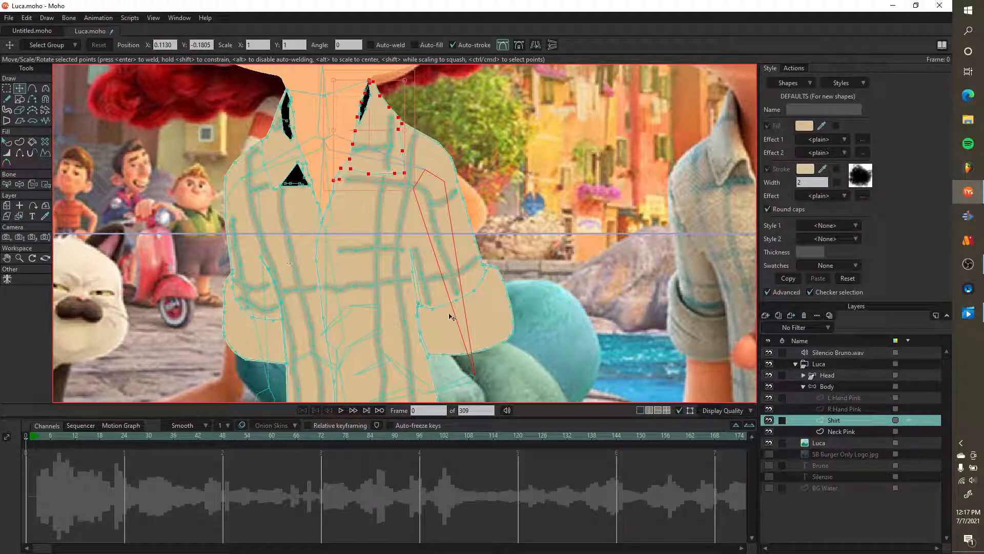
{"action": "scroll", "coordinate": [455, 181], "scroll_direction": "up", "scroll_amount": 2}
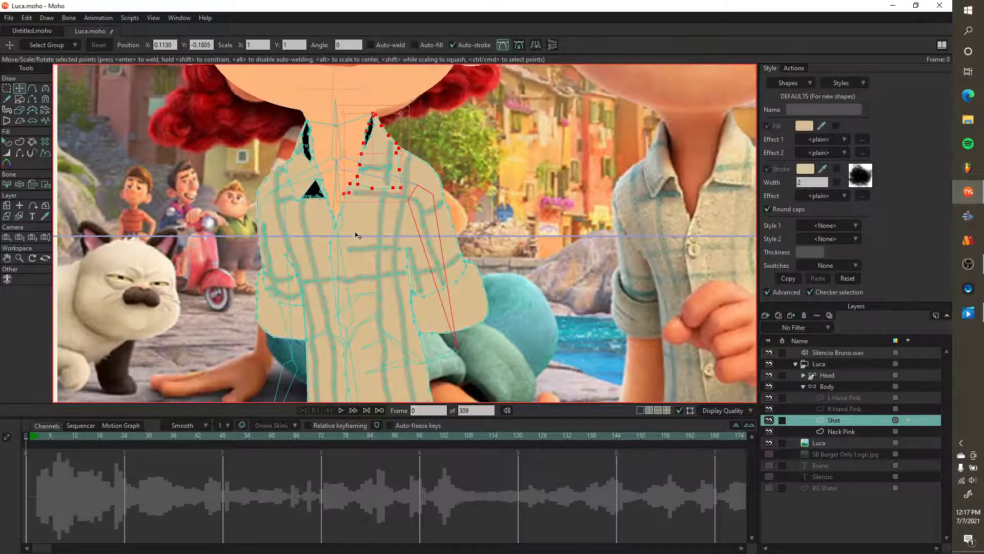
{"action": "scroll", "coordinate": [372, 242], "scroll_direction": "down", "scroll_amount": 3}
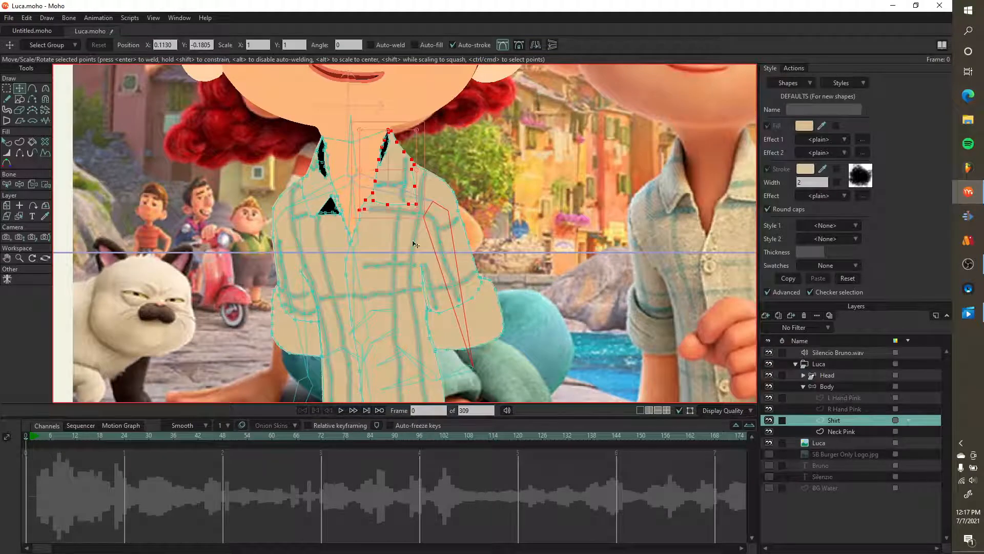
{"action": "scroll", "coordinate": [413, 218], "scroll_direction": "up", "scroll_amount": 2}
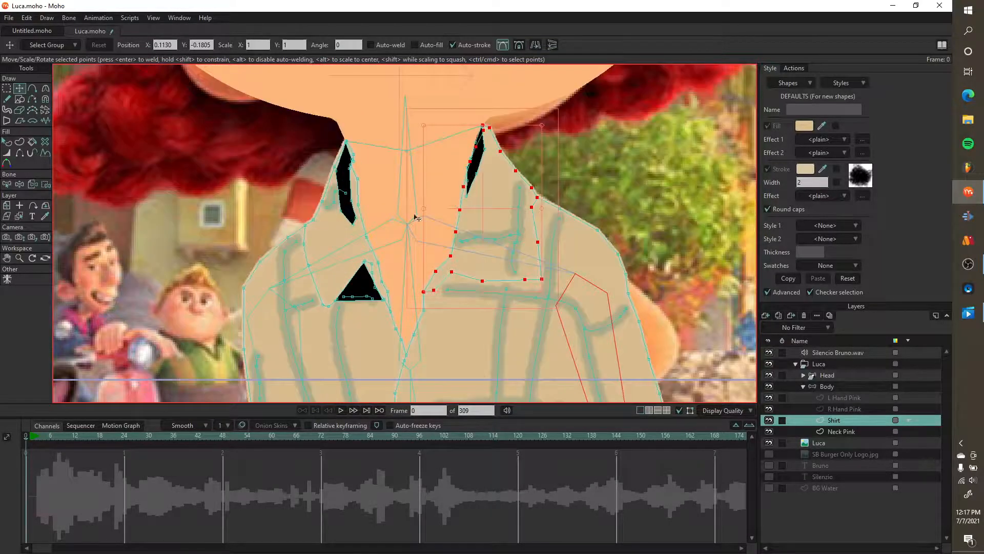
{"action": "scroll", "coordinate": [424, 240], "scroll_direction": "down", "scroll_amount": 1}
{"action": "scroll", "coordinate": [423, 240], "scroll_direction": "up", "scroll_amount": 2}
{"action": "scroll", "coordinate": [427, 214], "scroll_direction": "down", "scroll_amount": 2}
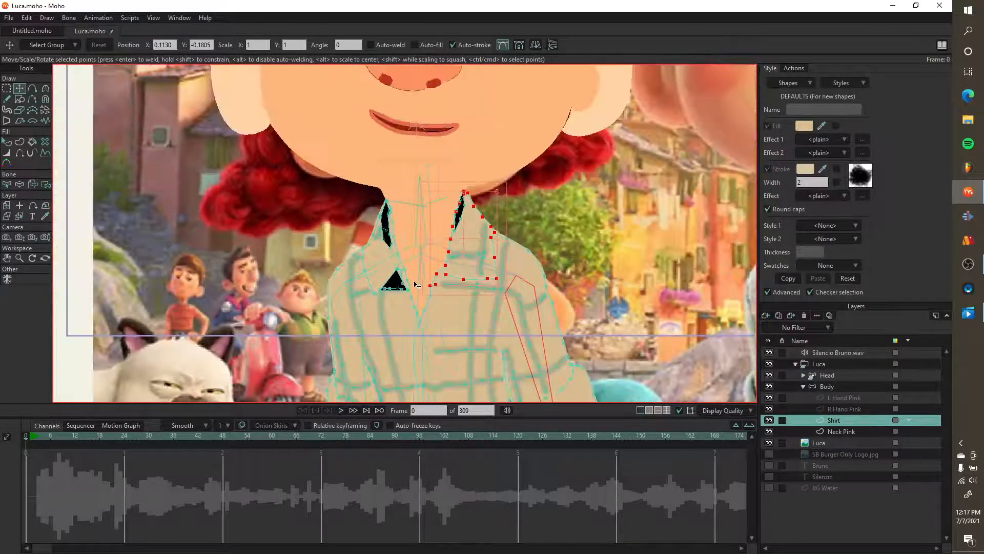
{"action": "scroll", "coordinate": [455, 193], "scroll_direction": "down", "scroll_amount": 3}
{"action": "scroll", "coordinate": [454, 193], "scroll_direction": "up", "scroll_amount": 3}
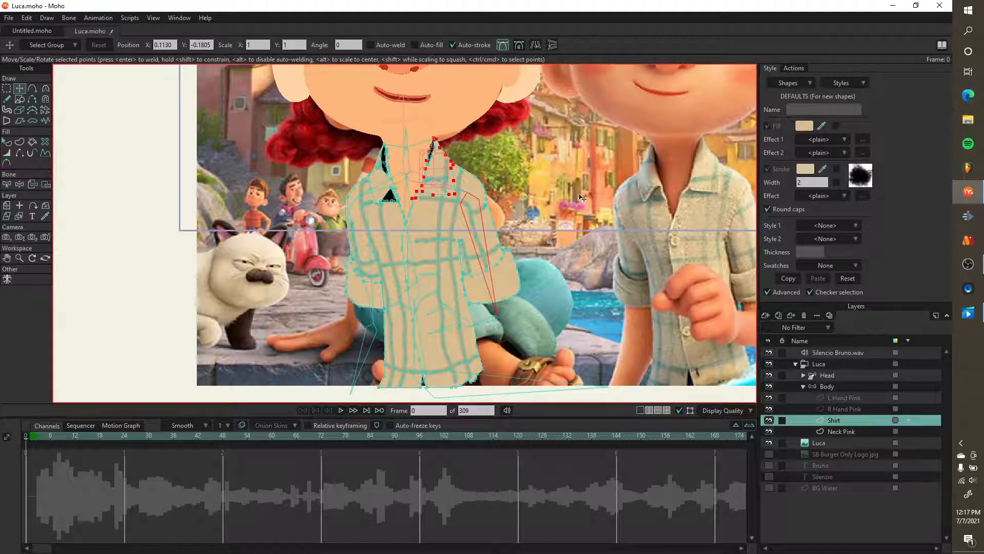
{"action": "scroll", "coordinate": [524, 255], "scroll_direction": "up", "scroll_amount": 2}
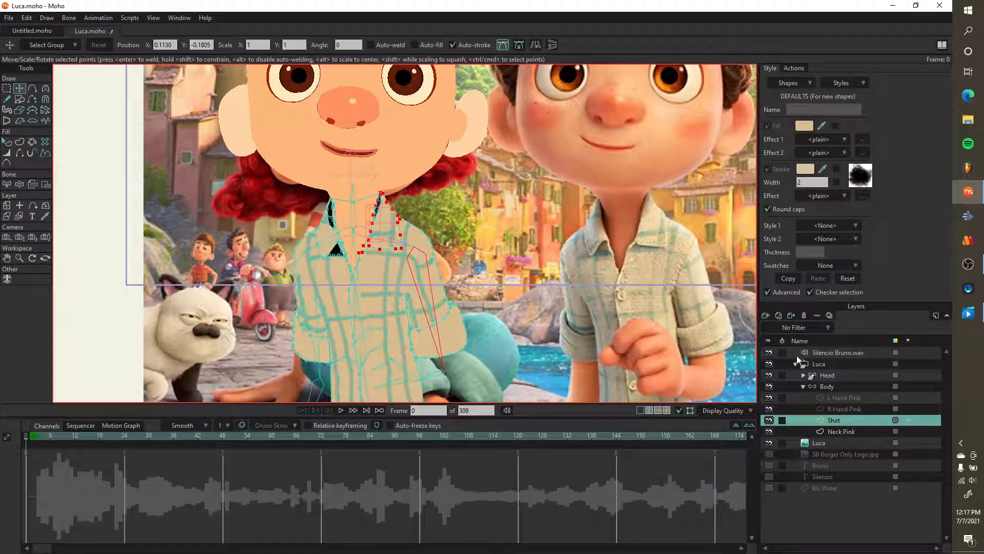
- Alternate between the Body and Head layers to compare their bone rigs, selecting the Top Teeth bone in the head rig
{"action": "left_click", "coordinate": [803, 388]}
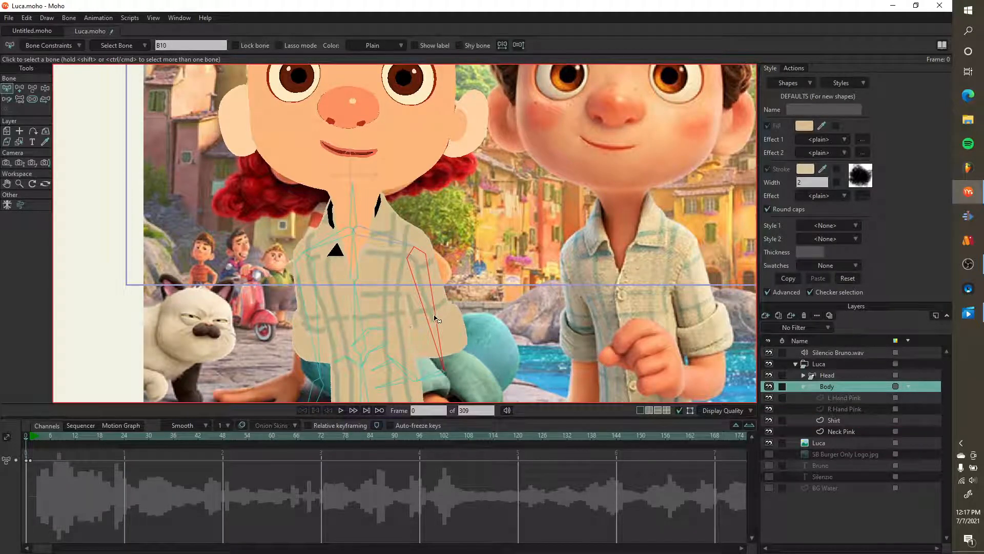
{"action": "scroll", "coordinate": [437, 312], "scroll_direction": "down", "scroll_amount": 3}
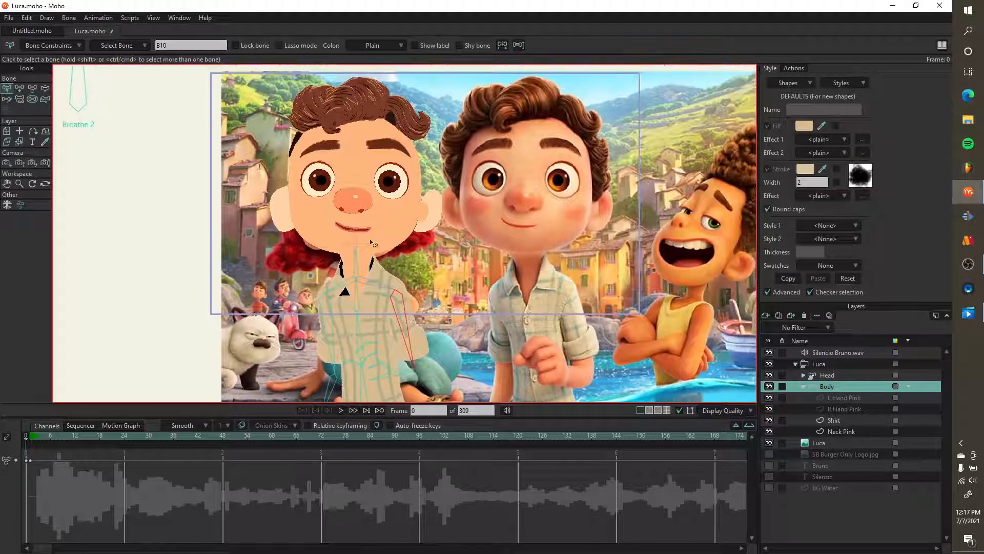
{"action": "left_click", "coordinate": [827, 376]}
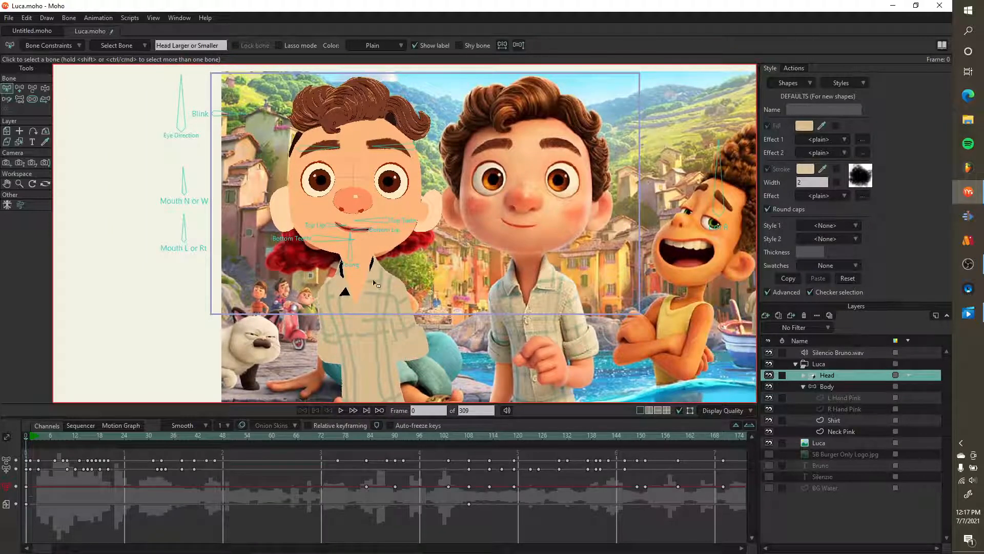
{"action": "left_click", "coordinate": [390, 213]}
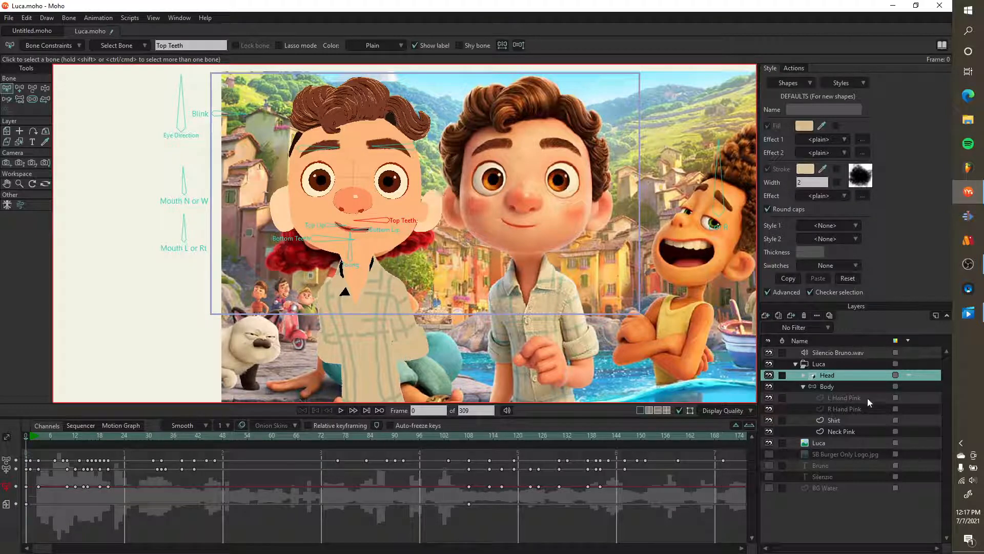
{"action": "left_click", "coordinate": [830, 387]}
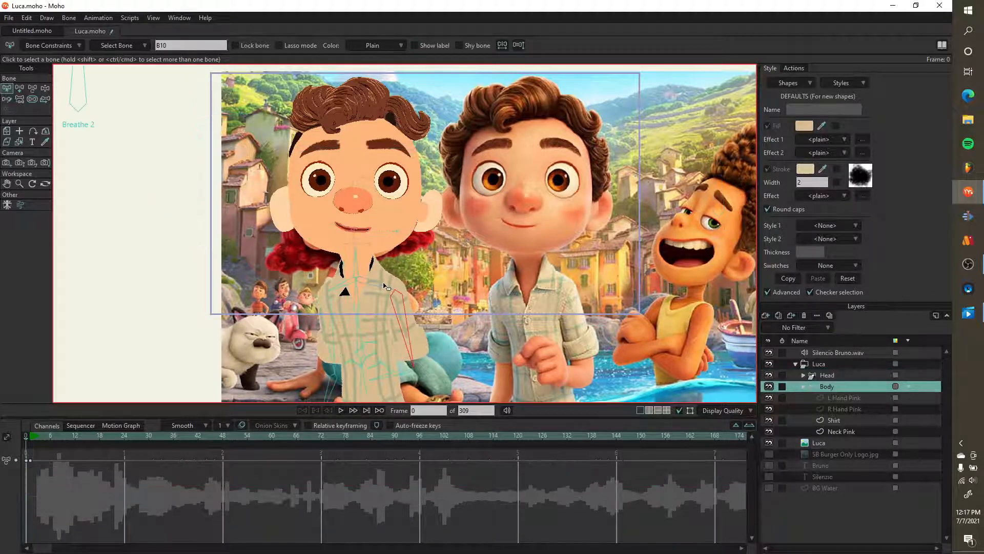
{"action": "left_click", "coordinate": [825, 374]}
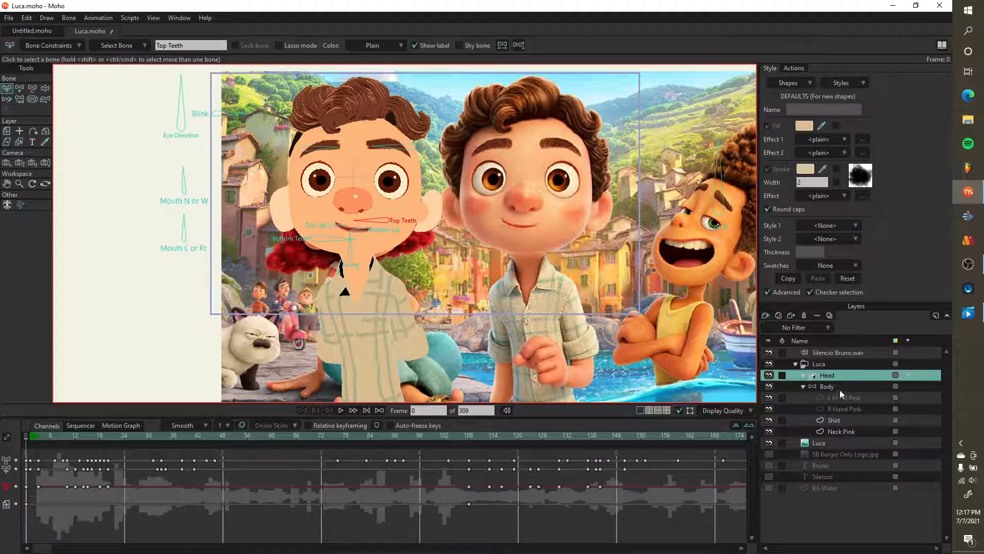
{"action": "left_click", "coordinate": [841, 388]}
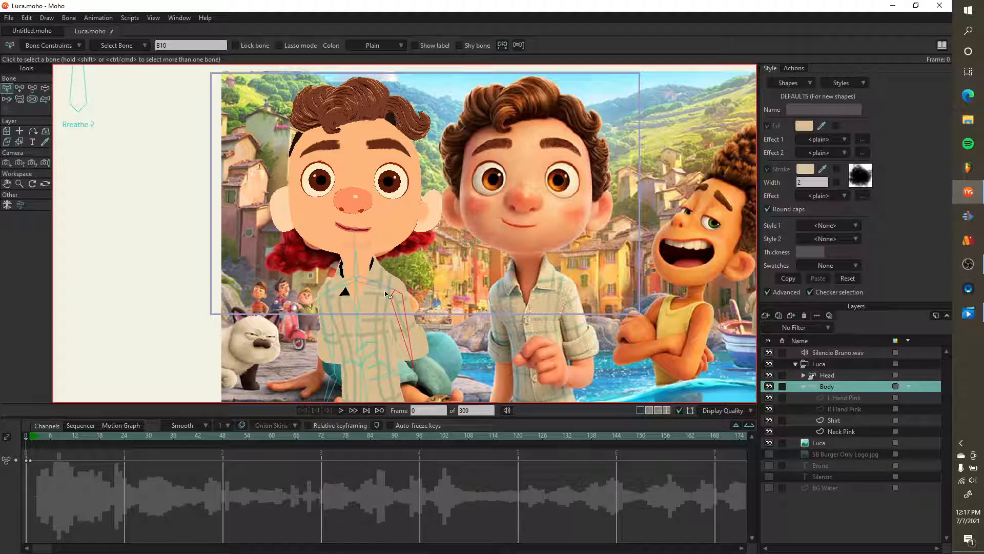
{"action": "scroll", "coordinate": [388, 294], "scroll_direction": "up", "scroll_amount": 3}
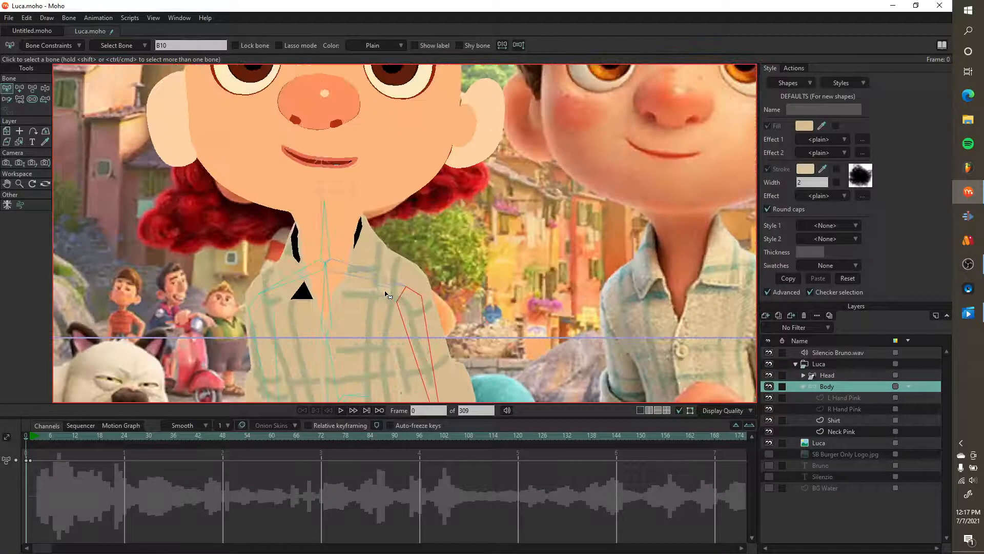
- Select the Shirt layer and activate Bind Points to examine how its collar and shoulder points are assigned to the body bones
{"action": "left_click", "coordinate": [835, 420]}
{"action": "scroll", "coordinate": [321, 259], "scroll_direction": "up", "scroll_amount": 2}
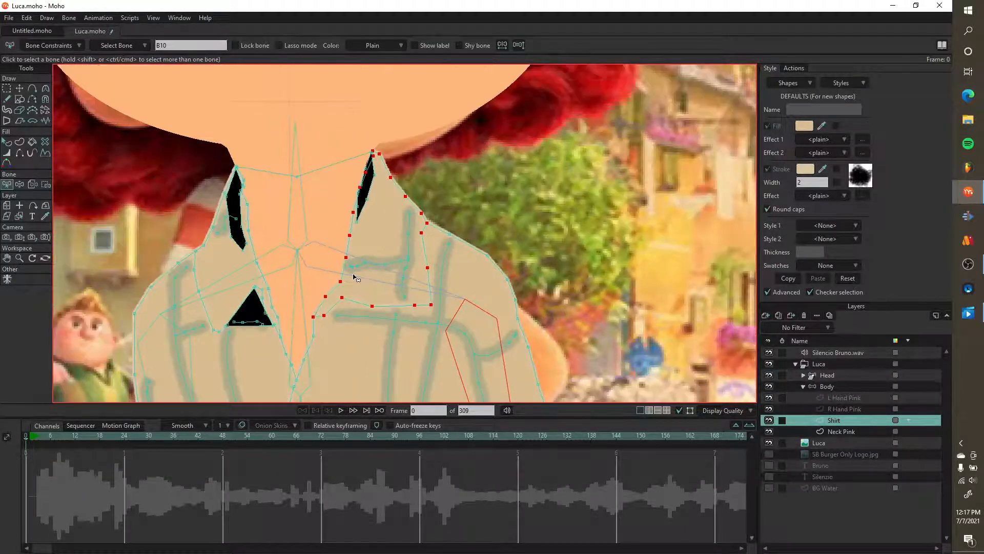
{"action": "left_click", "coordinate": [46, 184]}
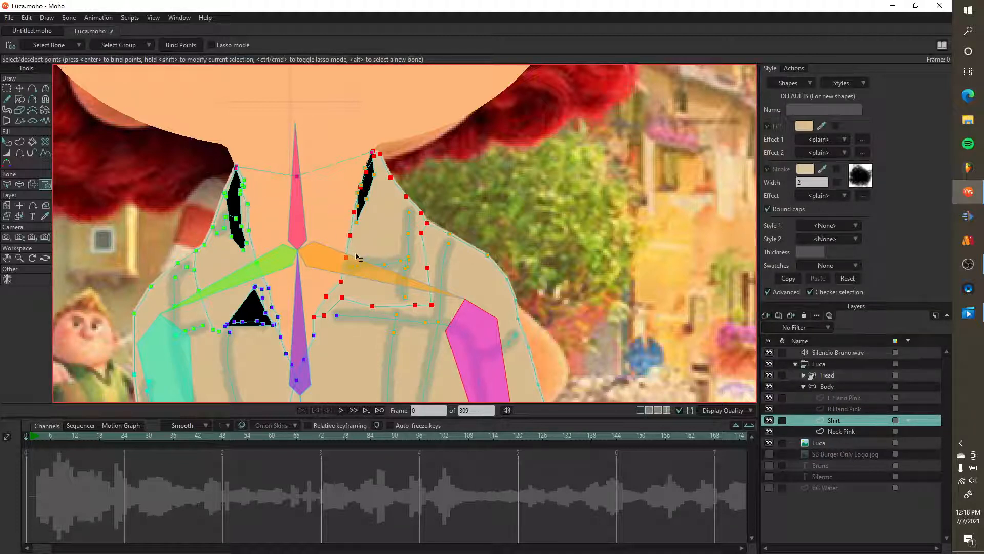
{"action": "scroll", "coordinate": [361, 262], "scroll_direction": "down", "scroll_amount": 5}
{"action": "scroll", "coordinate": [363, 263], "scroll_direction": "up", "scroll_amount": 4}
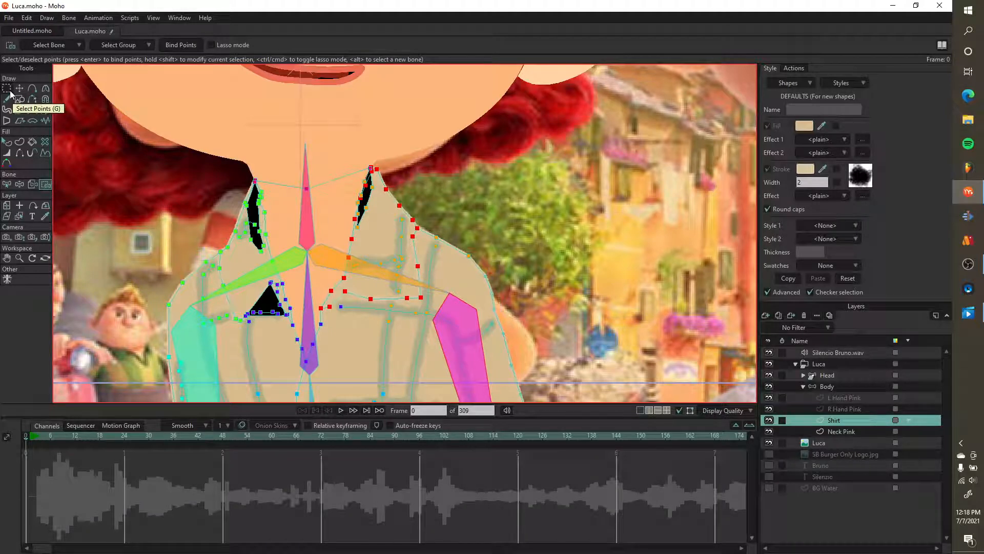
- Select the collar flap and nearby plaid points, return to Bind Points, and select the orange shoulder bone to examine its bound points
{"action": "left_click", "coordinate": [8, 92]}
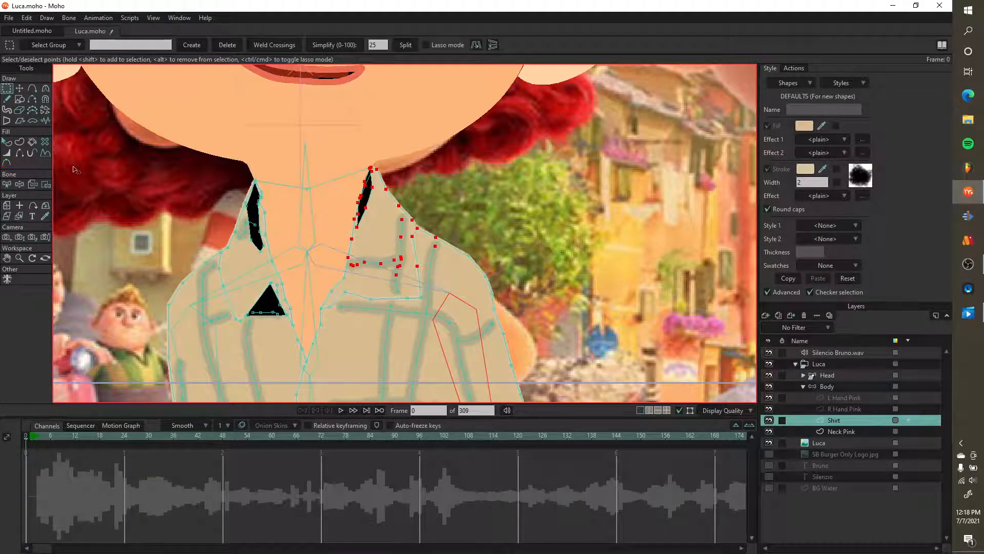
{"action": "left_click", "coordinate": [48, 185]}
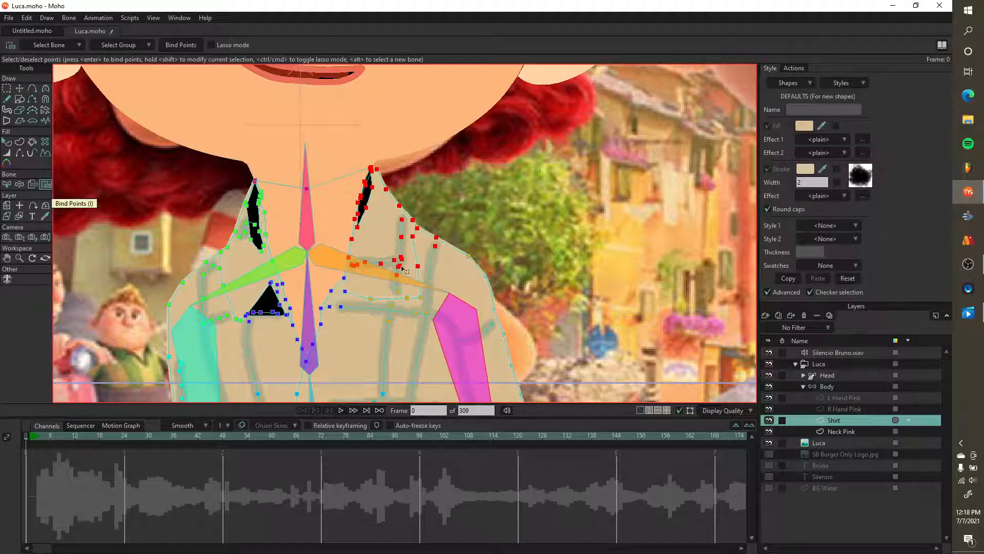
{"action": "scroll", "coordinate": [385, 254], "scroll_direction": "up", "scroll_amount": 2}
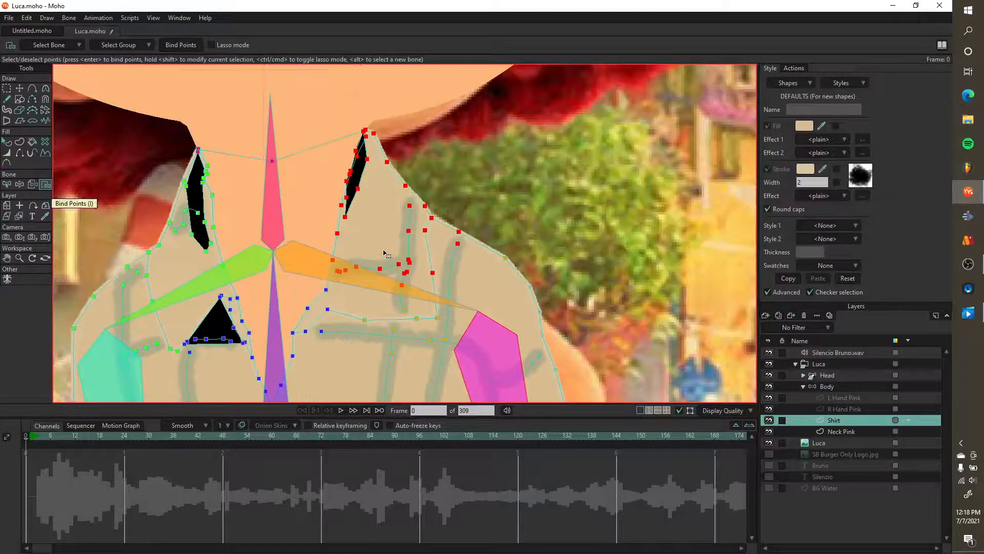
{"action": "left_click", "coordinate": [373, 290]}
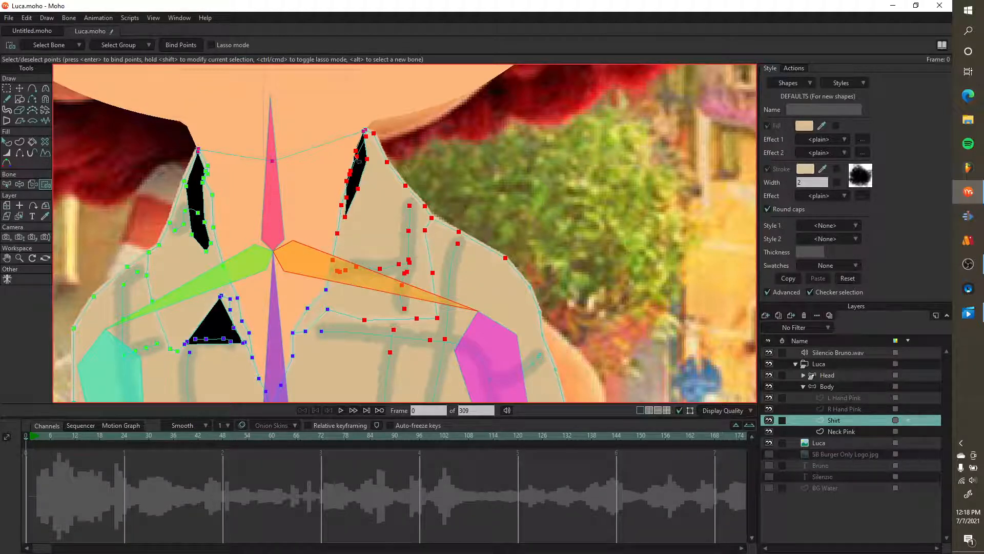
{"action": "scroll", "coordinate": [374, 136], "scroll_direction": "up", "scroll_amount": 2}
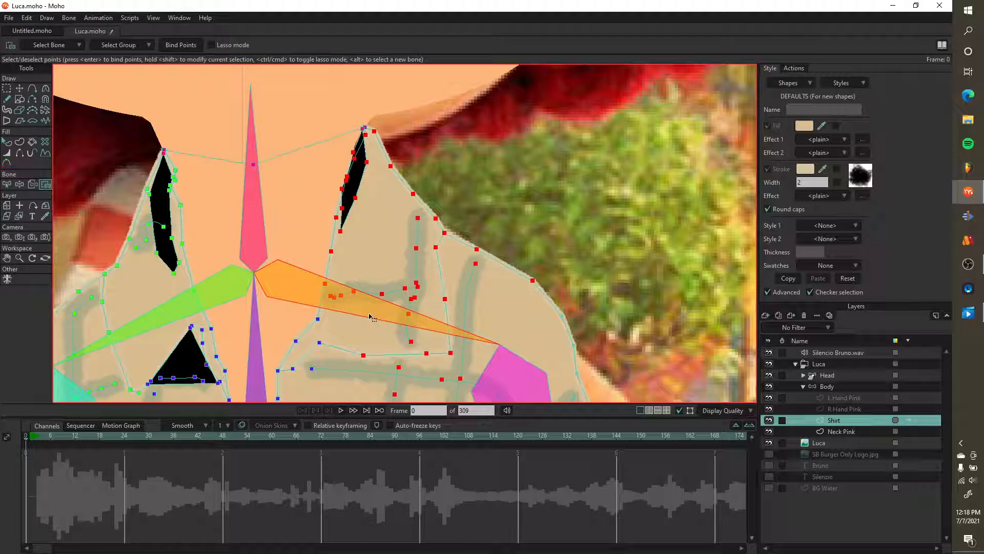
{"action": "left_click_drag", "start_coordinate": [215, 315], "coordinate": [404, 235]}
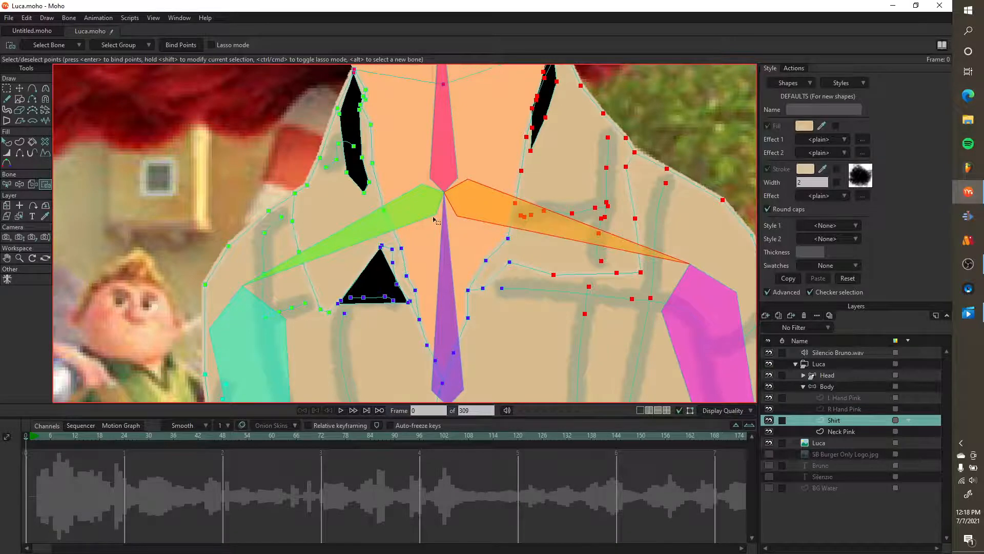
{"action": "scroll", "coordinate": [378, 290], "scroll_direction": "up", "scroll_amount": 3}
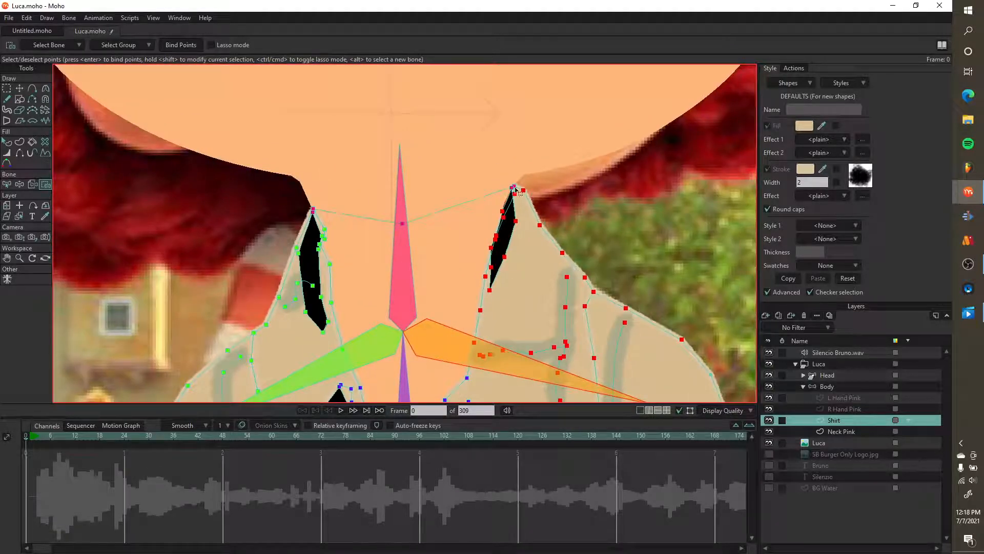
{"action": "scroll", "coordinate": [398, 202], "scroll_direction": "down", "scroll_amount": 3}
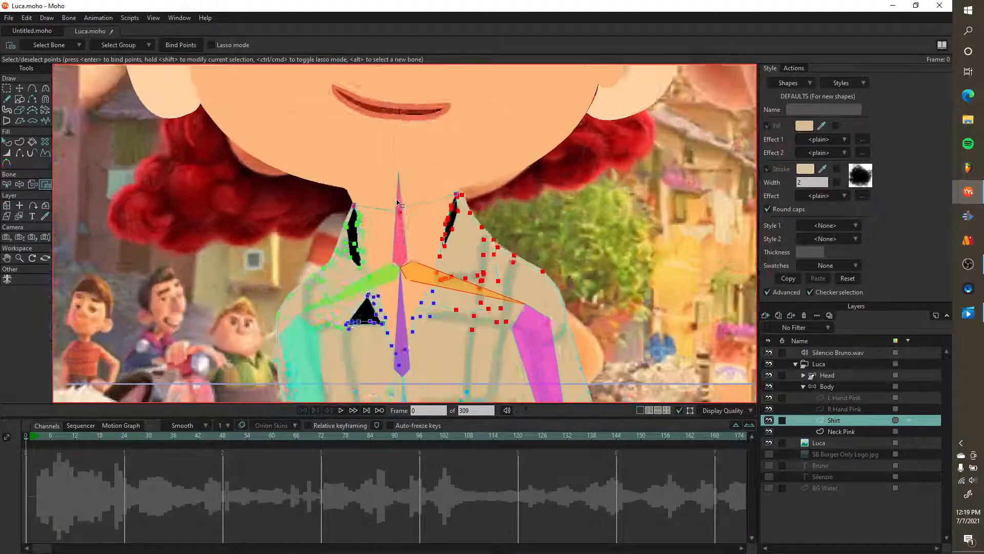
{"action": "scroll", "coordinate": [398, 202], "scroll_direction": "down", "scroll_amount": 3}
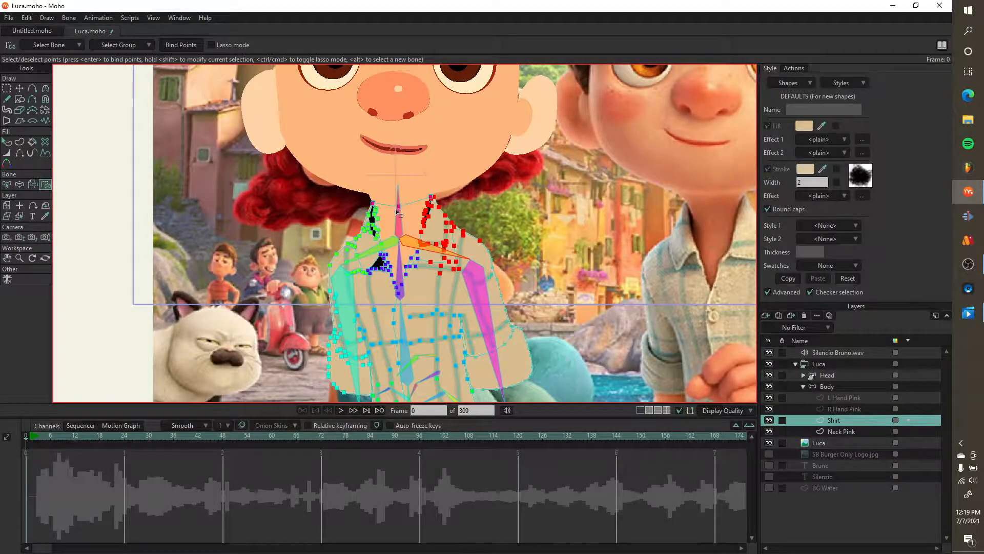
- Activate Manipulate Bones on the Shirt layer and move the neck bone to test its bound collar points
{"action": "scroll", "coordinate": [398, 213], "scroll_direction": "up", "scroll_amount": 3}
{"action": "scroll", "coordinate": [398, 212], "scroll_direction": "down", "scroll_amount": 3}
{"action": "scroll", "coordinate": [368, 310], "scroll_direction": "up", "scroll_amount": 2}
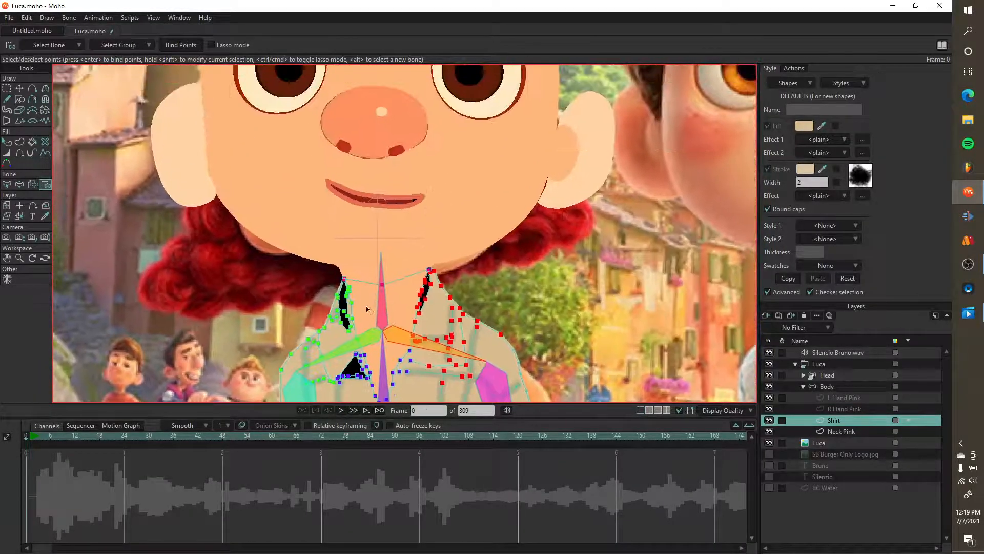
{"action": "scroll", "coordinate": [368, 309], "scroll_direction": "down", "scroll_amount": 2}
{"action": "scroll", "coordinate": [278, 351], "scroll_direction": "up", "scroll_amount": 1}
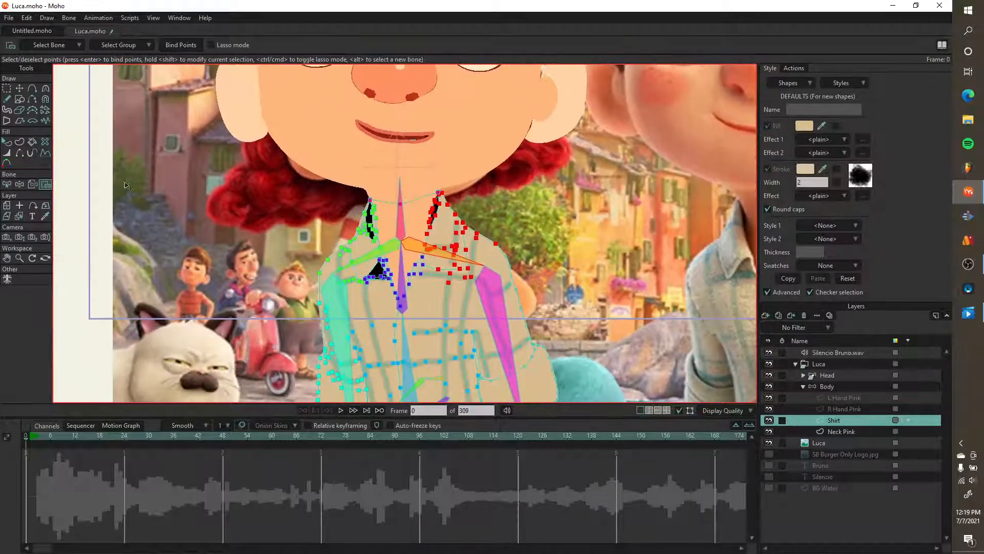
{"action": "left_click", "coordinate": [20, 184]}
{"action": "scroll", "coordinate": [479, 213], "scroll_direction": "up", "scroll_amount": 2}
{"action": "scroll", "coordinate": [409, 172], "scroll_direction": "up", "scroll_amount": 2}
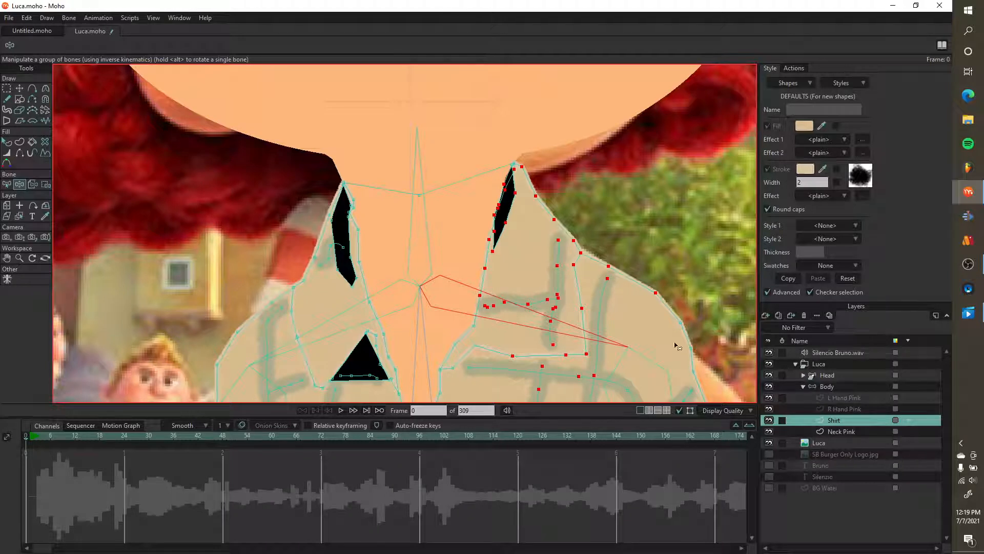
{"action": "mouse_move", "coordinate": [427, 199]}
{"action": "left_mouse_down"}
{"action": "mouse_move", "coordinate": [409, 194]}
{"action": "mouse_move", "coordinate": [427, 192]}
{"action": "left_mouse_up"}
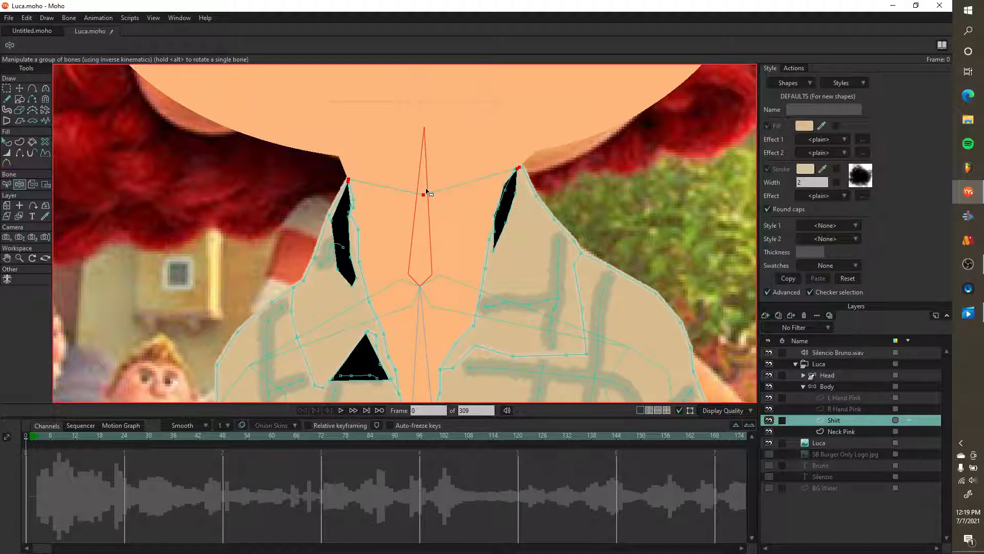
- Manipulate the shoulder bone beside the black triangle to test how its bound collar and shoulder points follow
{"action": "scroll", "coordinate": [396, 259], "scroll_direction": "down", "scroll_amount": 2}
{"action": "mouse_move", "coordinate": [338, 281]}
{"action": "left_mouse_down"}
{"action": "mouse_move", "coordinate": [328, 259]}
{"action": "mouse_move", "coordinate": [331, 297]}
{"action": "mouse_move", "coordinate": [330, 272]}
{"action": "left_mouse_up"}
{"action": "scroll", "coordinate": [349, 146], "scroll_direction": "up", "scroll_amount": 5}
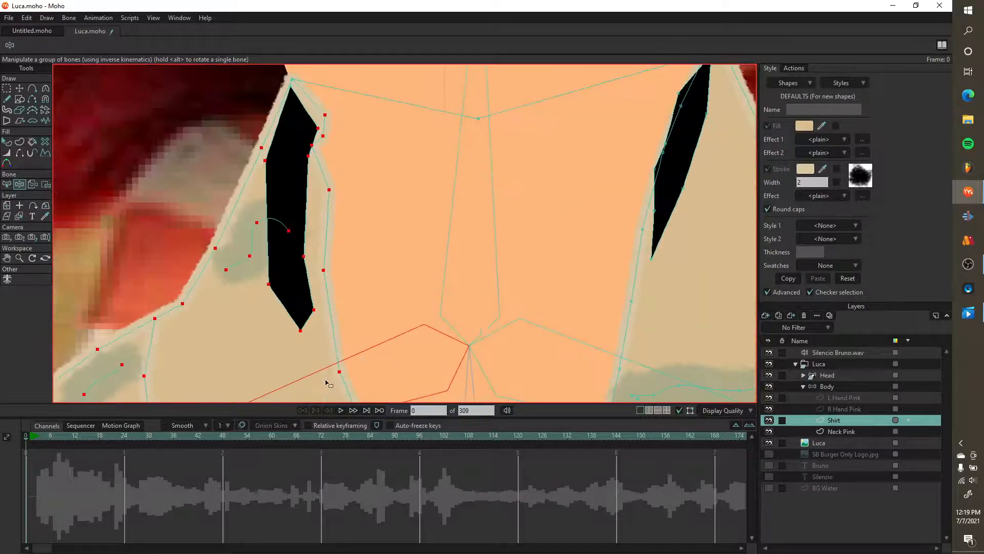
{"action": "left_click_drag", "start_coordinate": [321, 374], "coordinate": [328, 386]}
{"action": "scroll", "coordinate": [311, 152], "scroll_direction": "down", "scroll_amount": 3}
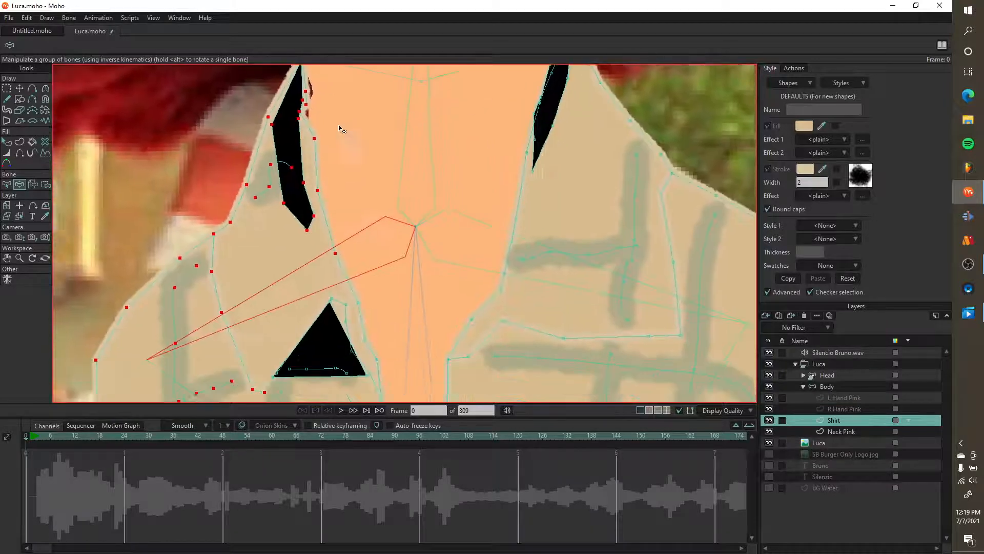
{"action": "scroll", "coordinate": [516, 177], "scroll_direction": "down", "scroll_amount": 3}
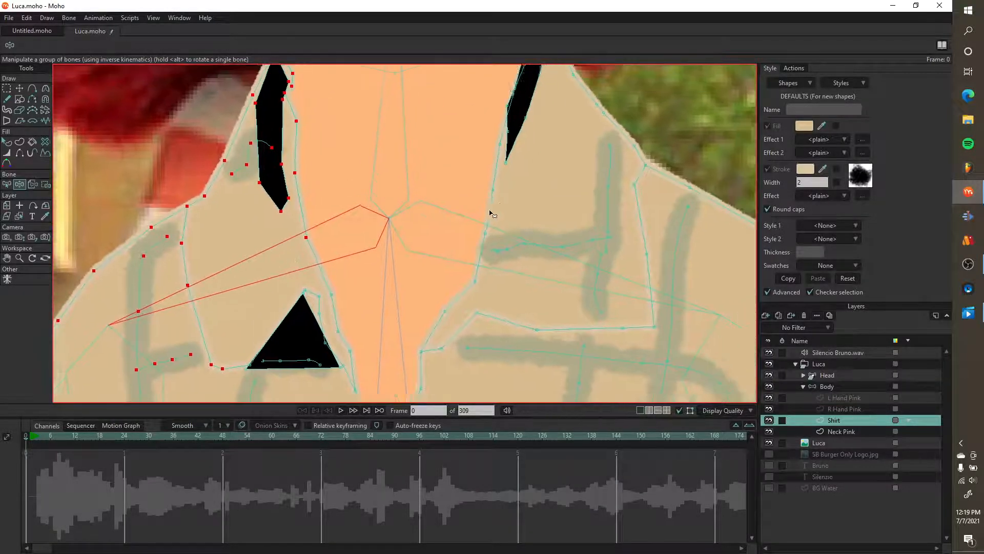
{"action": "scroll", "coordinate": [540, 162], "scroll_direction": "down", "scroll_amount": 2}
{"action": "scroll", "coordinate": [524, 273], "scroll_direction": "down", "scroll_amount": 2}
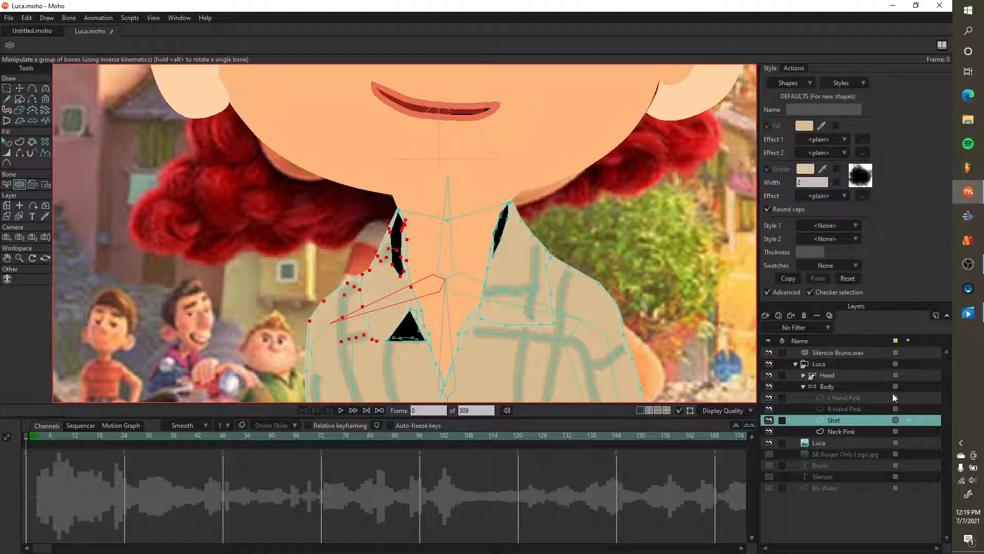
- Select the Body layer and activate Bone Strength to examine the strength areas of the body bones
{"action": "left_click", "coordinate": [839, 386]}
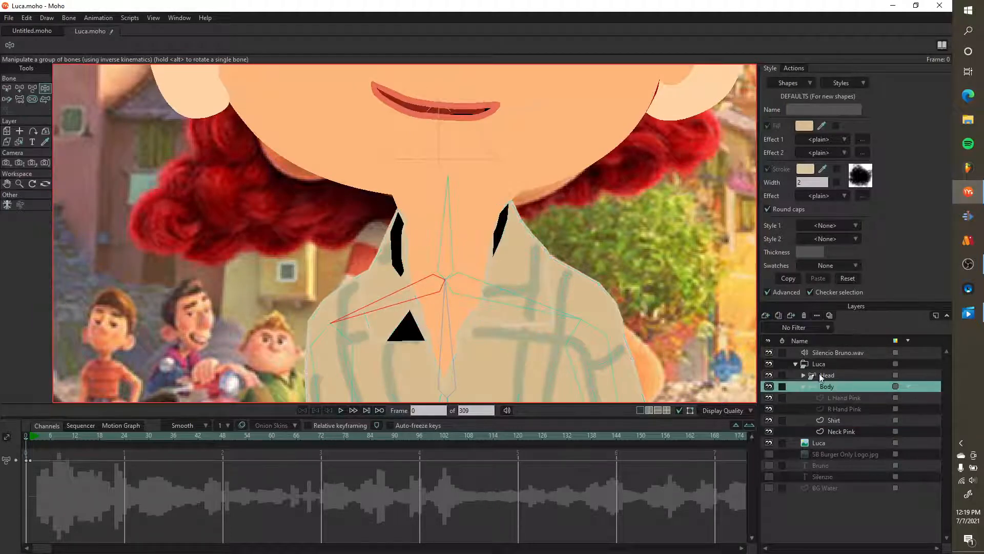
{"action": "left_click", "coordinate": [29, 99]}
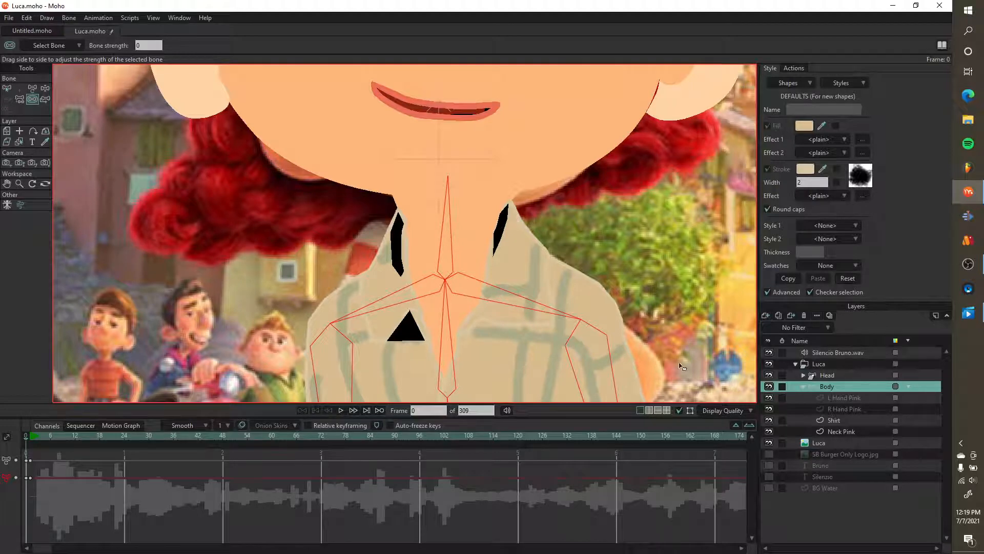
{"action": "scroll", "coordinate": [692, 371], "scroll_direction": "down", "scroll_amount": 3}
{"action": "scroll", "coordinate": [281, 138], "scroll_direction": "up", "scroll_amount": 2}
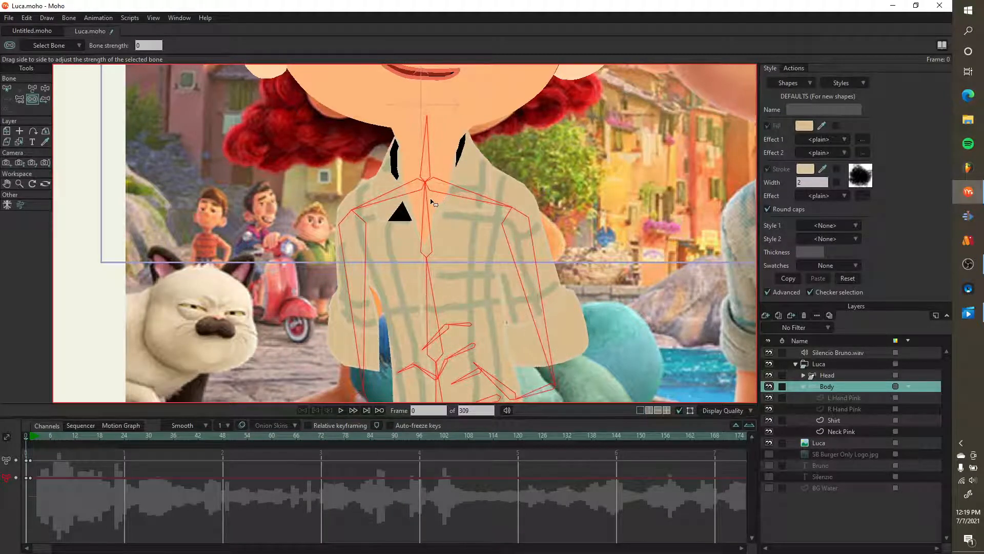
{"action": "left_click_drag", "start_coordinate": [434, 203], "coordinate": [399, 235]}
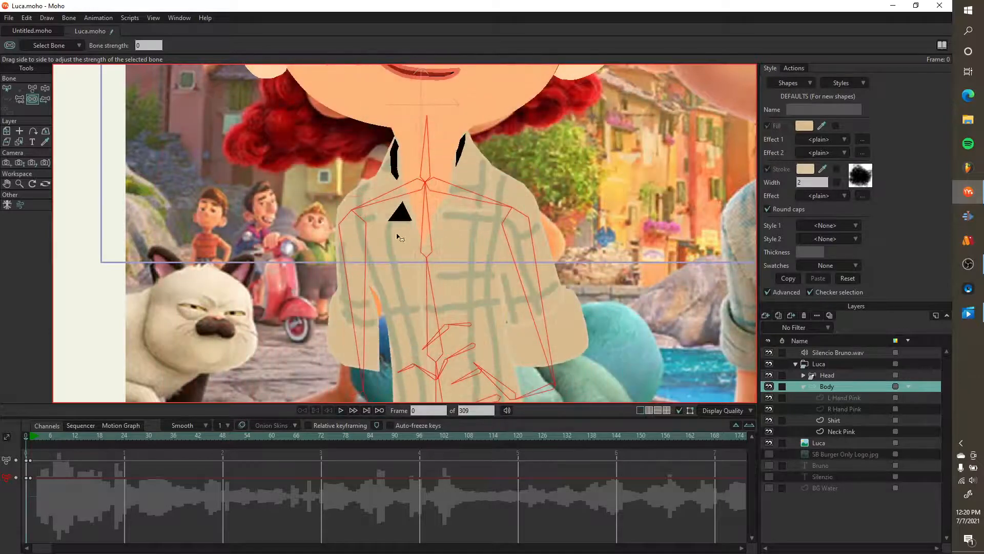
- Return to Select Bone and select the Head layer to examine the teeth, lip and tongue bones around the mouth
{"action": "left_click", "coordinate": [8, 89]}
{"action": "scroll", "coordinate": [336, 150], "scroll_direction": "down", "scroll_amount": 5}
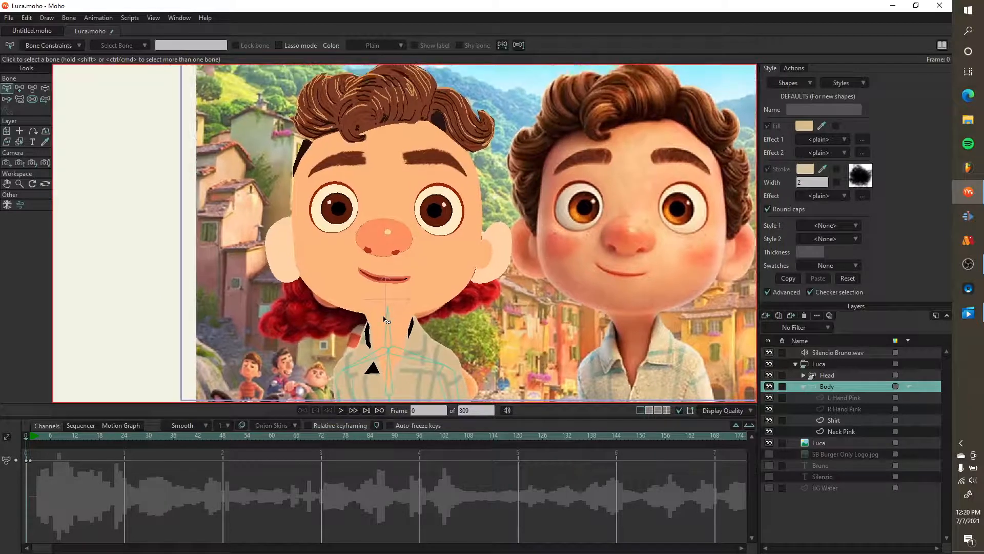
{"action": "left_click", "coordinate": [834, 377]}
{"action": "scroll", "coordinate": [385, 266], "scroll_direction": "up", "scroll_amount": 4}
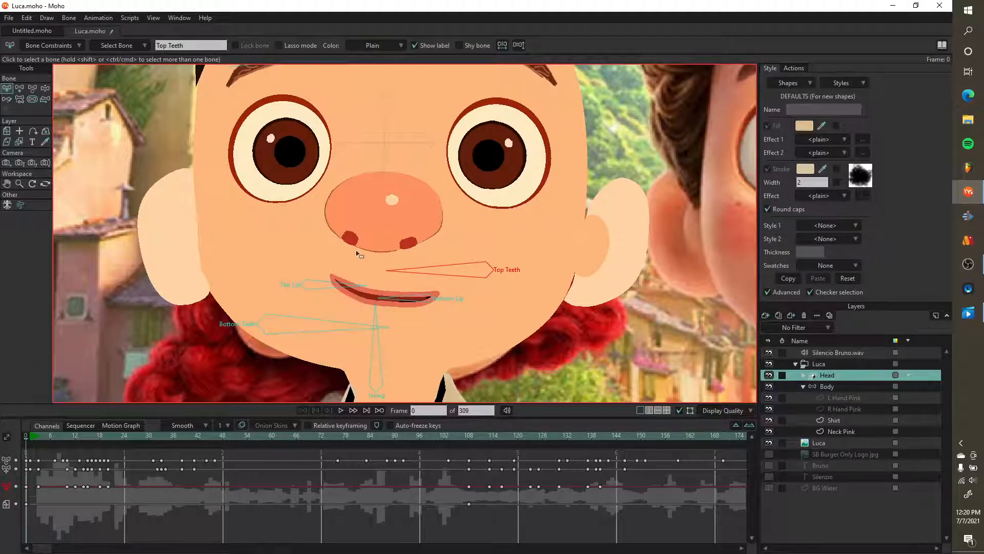
{"action": "scroll", "coordinate": [402, 274], "scroll_direction": "down", "scroll_amount": 2}
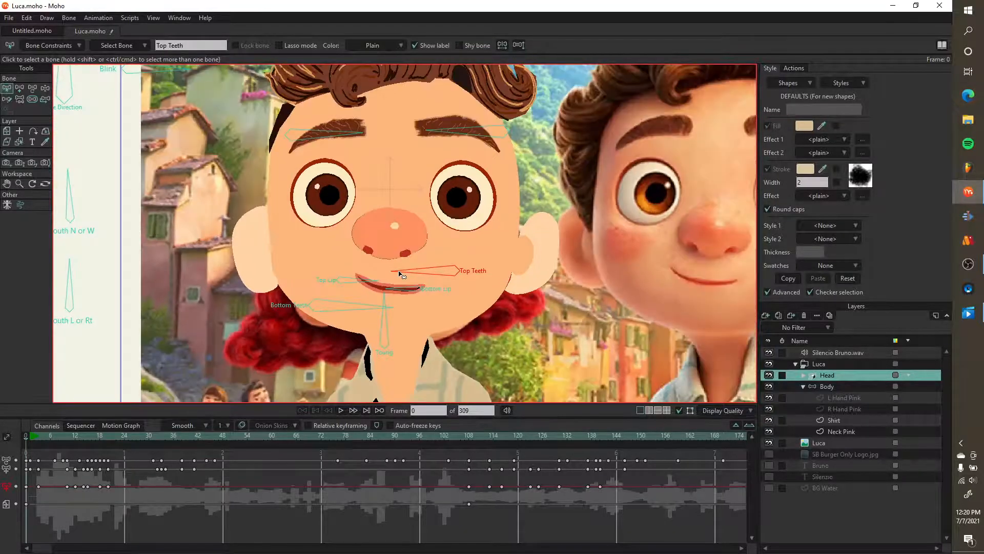
{"action": "scroll", "coordinate": [388, 283], "scroll_direction": "up", "scroll_amount": 2}
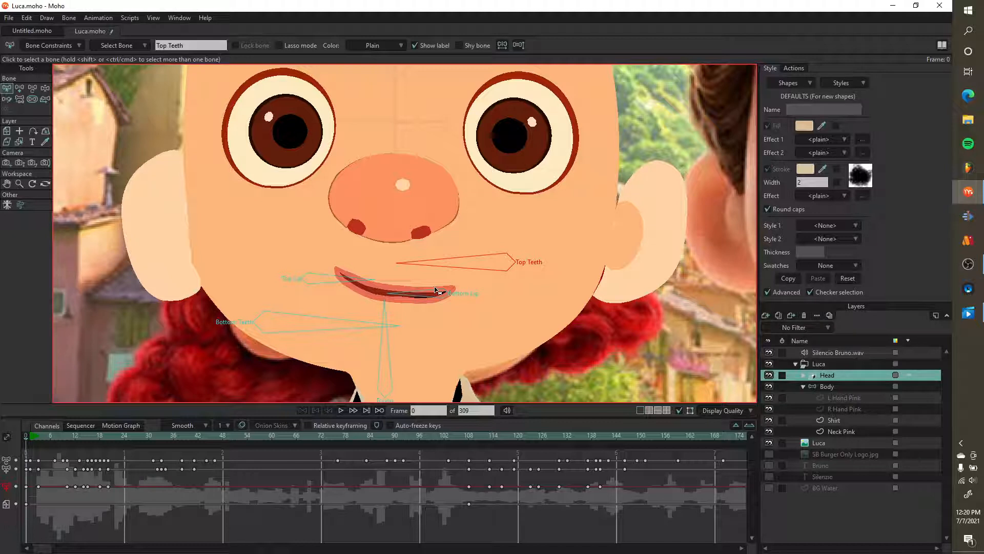
- At frame 24, select the Top Teeth bone with Transform Bone and examine the Top Teeth layer in the Head's Mouth group
{"action": "left_click", "coordinate": [125, 442]}
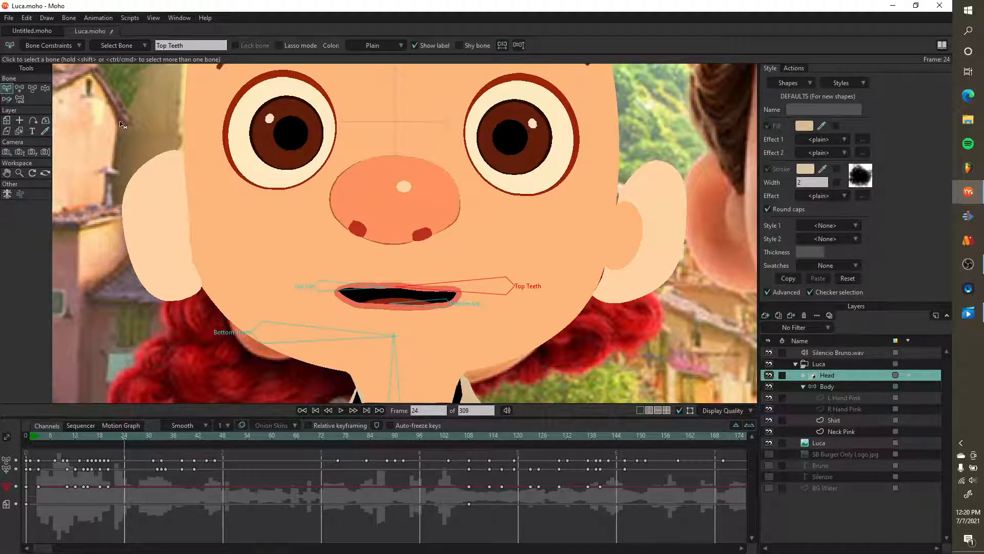
{"action": "left_click", "coordinate": [32, 88]}
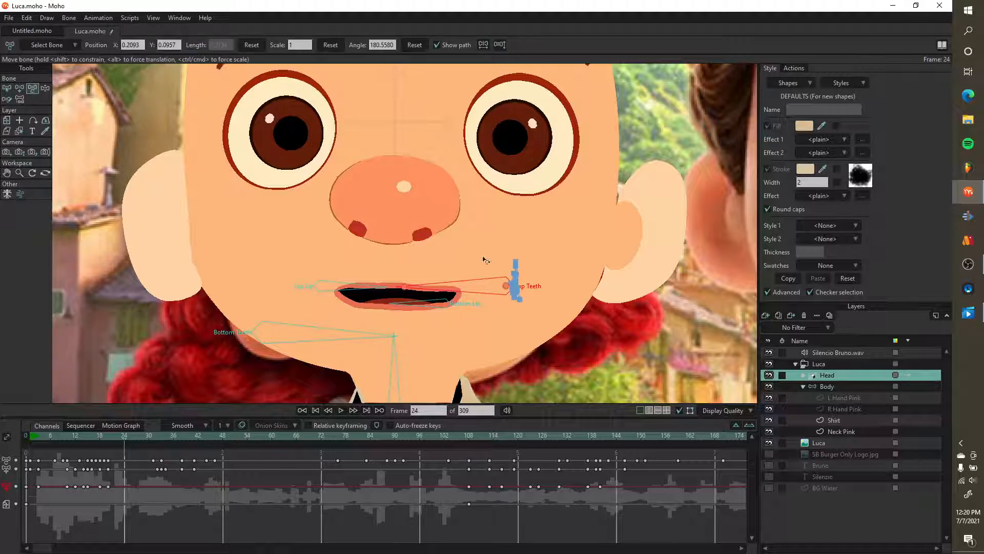
{"action": "left_click", "coordinate": [507, 288]}
{"action": "left_click", "coordinate": [806, 375]}
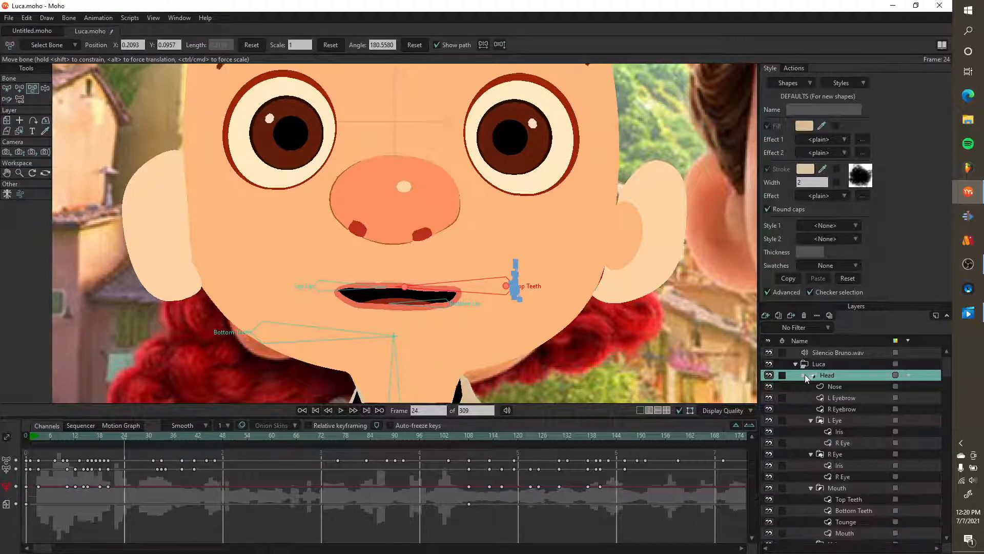
{"action": "scroll", "coordinate": [831, 432], "scroll_direction": "down", "scroll_amount": 3}
{"action": "scroll", "coordinate": [831, 432], "scroll_direction": "down", "scroll_amount": 1}
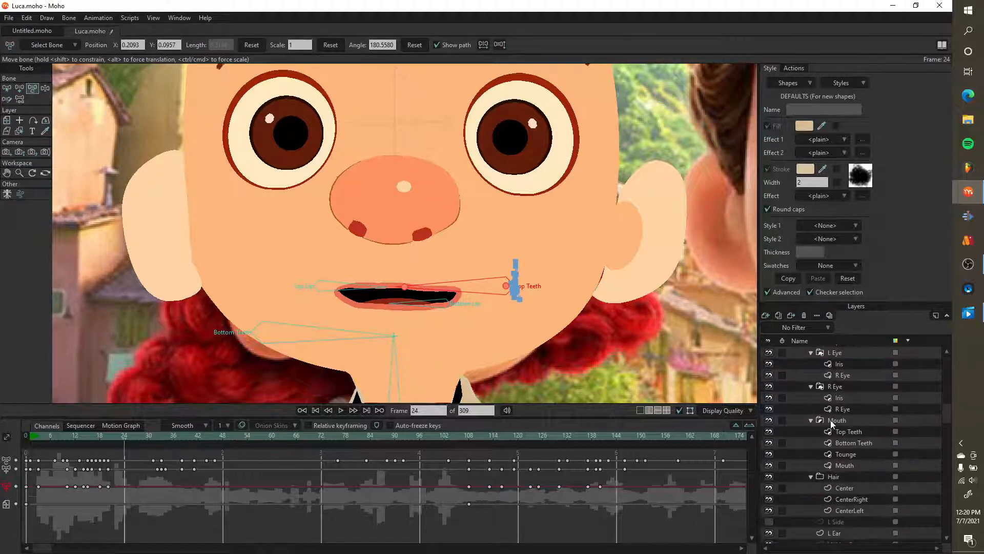
{"action": "left_click", "coordinate": [840, 433]}
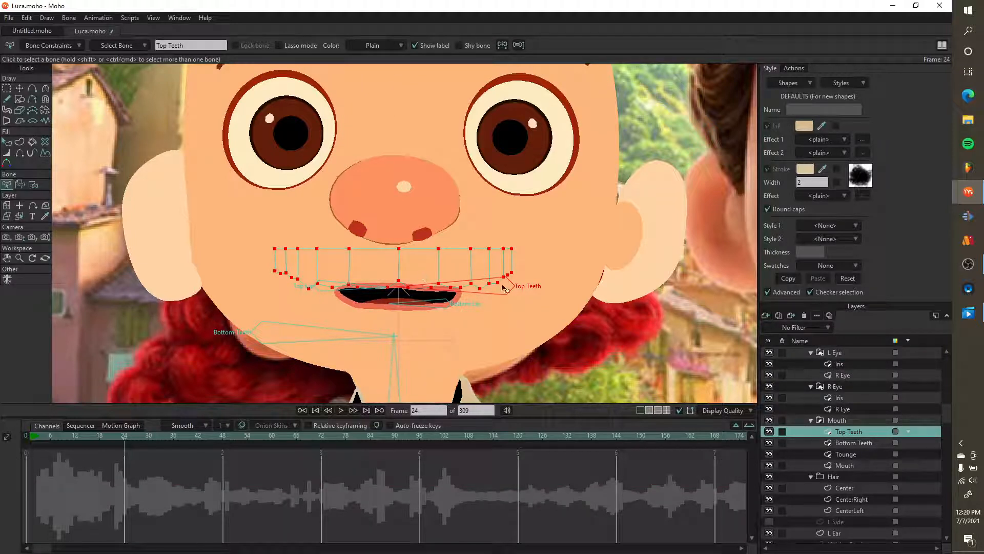
- Set the Mouth group's mask to No masking in this group, then reopen and close its layer settings
{"action": "left_click", "coordinate": [834, 421]}
{"action": "double_click", "coordinate": [834, 421]}
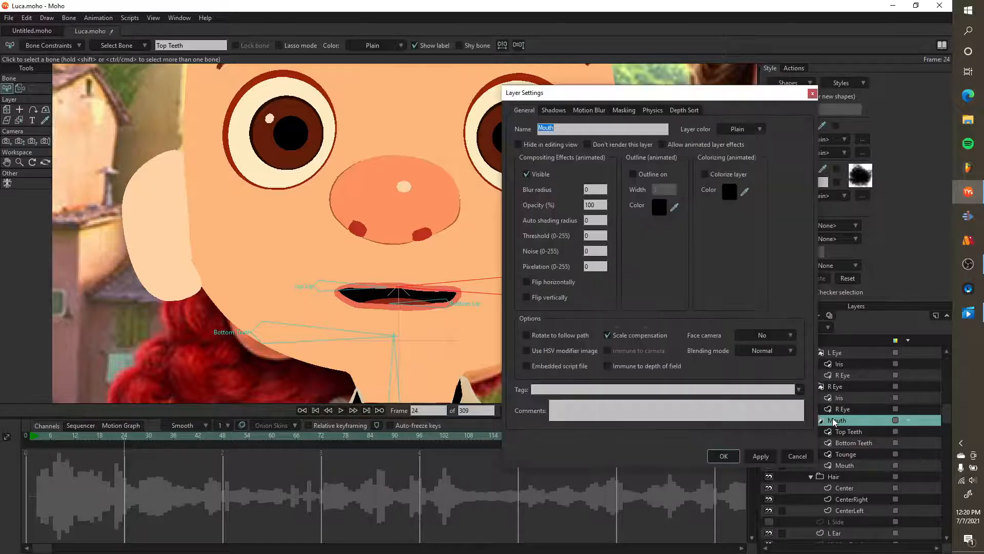
{"action": "left_click", "coordinate": [623, 111]}
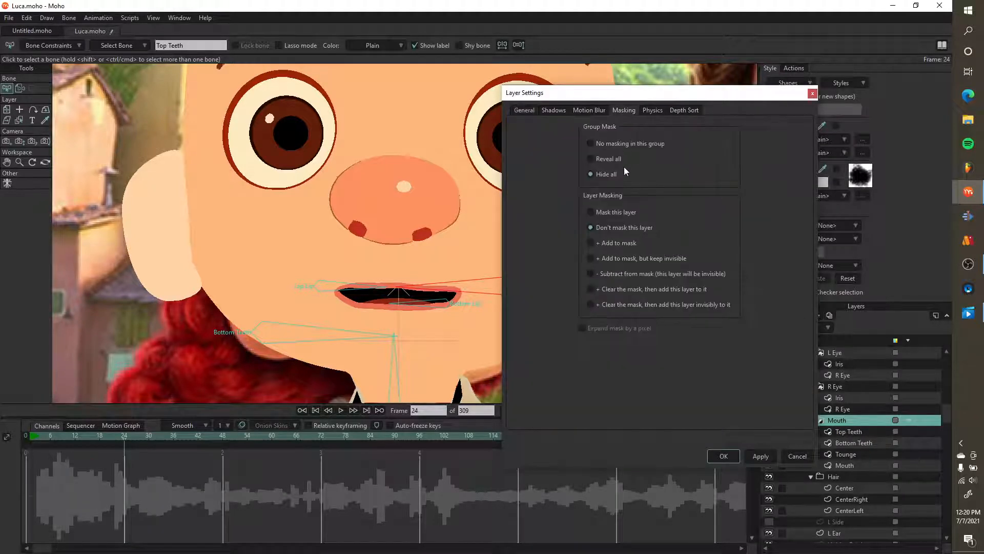
{"action": "left_click", "coordinate": [623, 144]}
{"action": "left_click", "coordinate": [735, 454]}
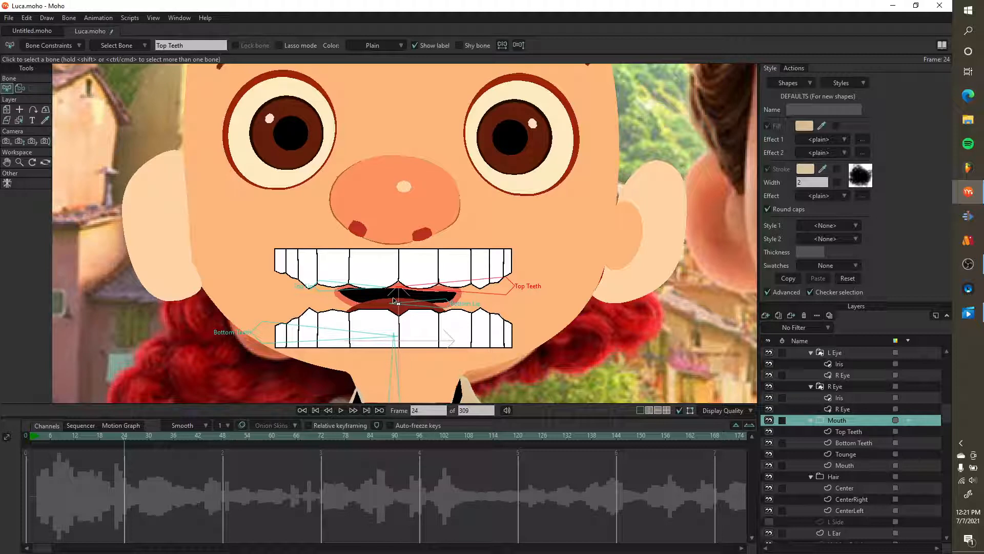
{"action": "double_click", "coordinate": [845, 421]}
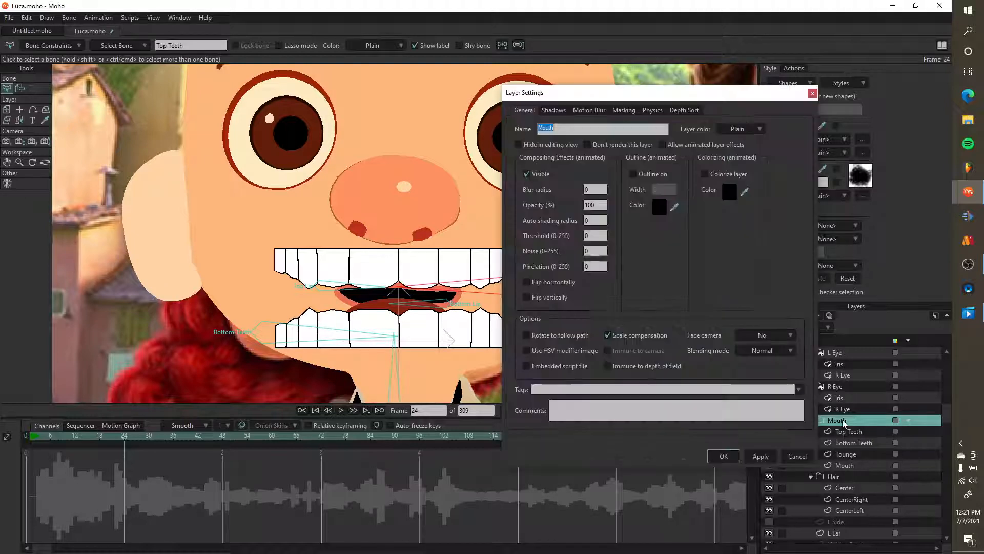
{"action": "left_click", "coordinate": [813, 93]}
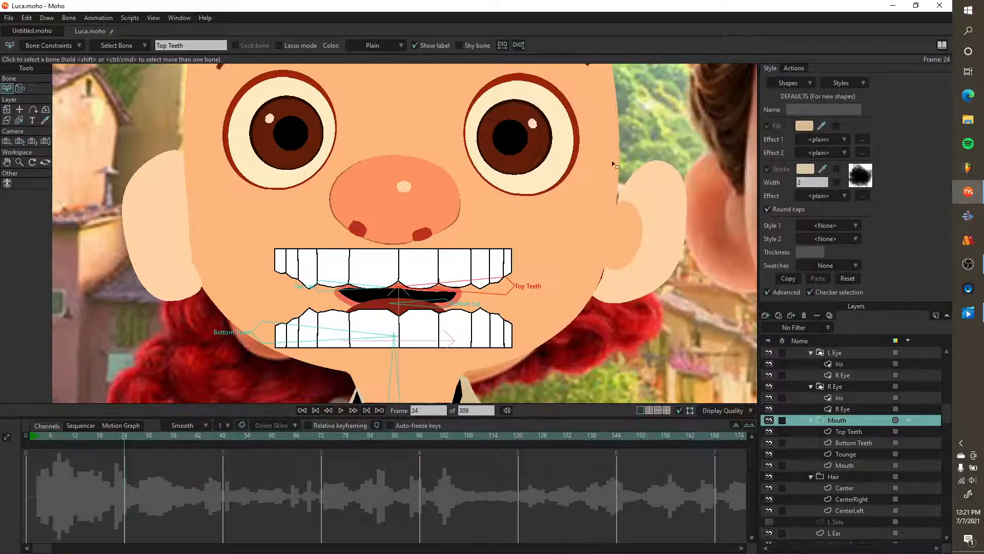
- Move the Luca reference image layer to about X -0.07, Y 0.10 to uncover the red-haired girl beside the rigged character
{"action": "scroll", "coordinate": [434, 262], "scroll_direction": "down", "scroll_amount": 5}
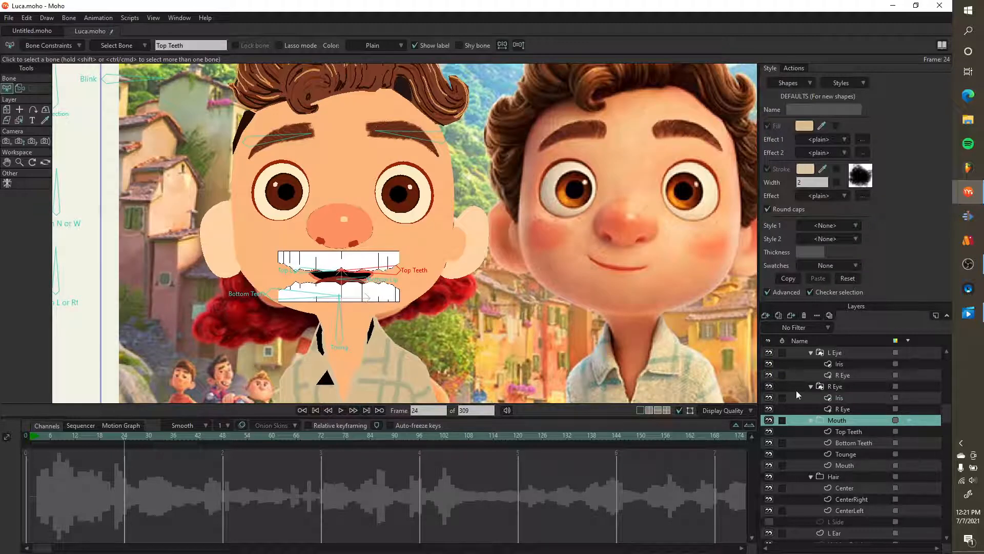
{"action": "left_click_drag", "start_coordinate": [944, 405], "coordinate": [947, 533]}
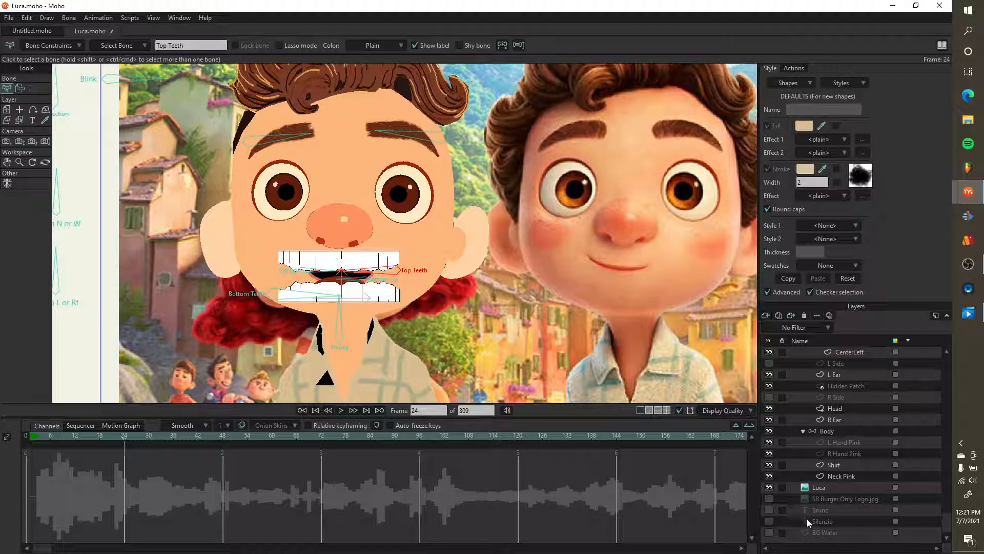
{"action": "scroll", "coordinate": [551, 258], "scroll_direction": "down", "scroll_amount": 5}
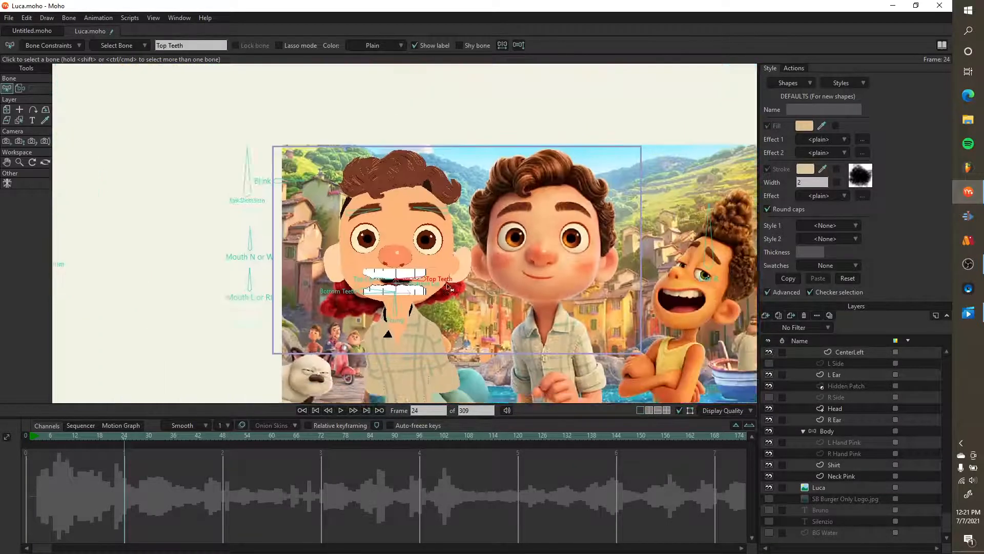
{"action": "scroll", "coordinate": [551, 258], "scroll_direction": "up", "scroll_amount": 8}
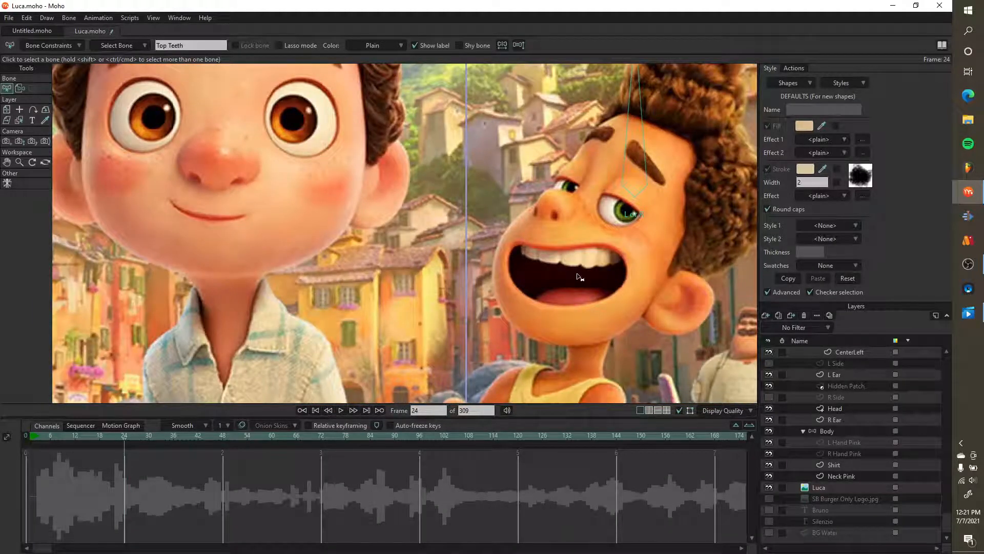
{"action": "scroll", "coordinate": [572, 272], "scroll_direction": "down", "scroll_amount": 3}
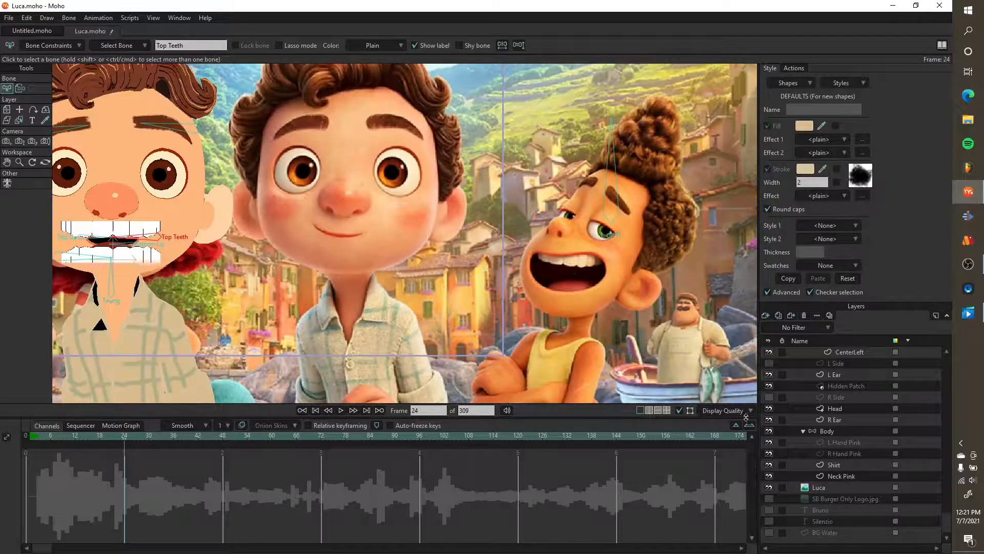
{"action": "left_click", "coordinate": [813, 488]}
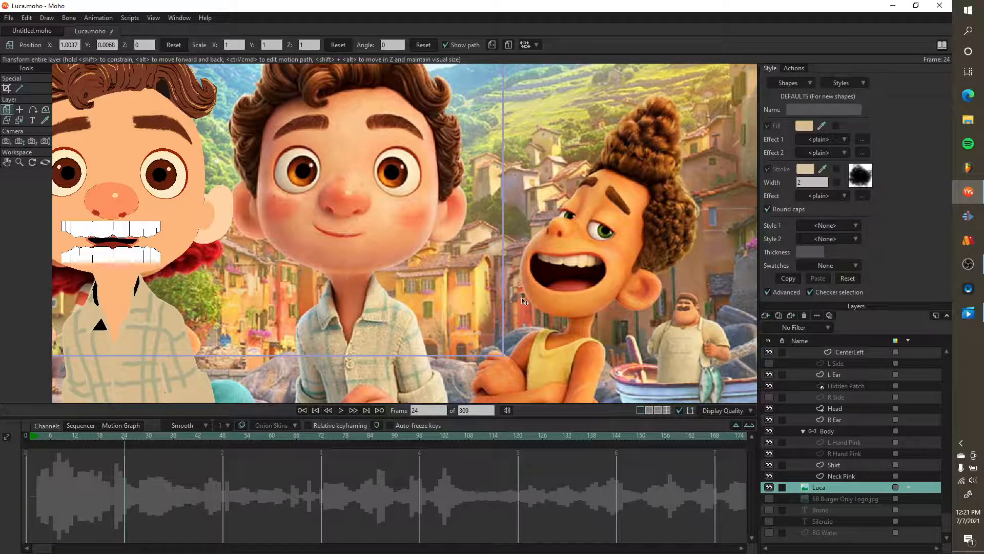
{"action": "scroll", "coordinate": [525, 301], "scroll_direction": "down", "scroll_amount": 3}
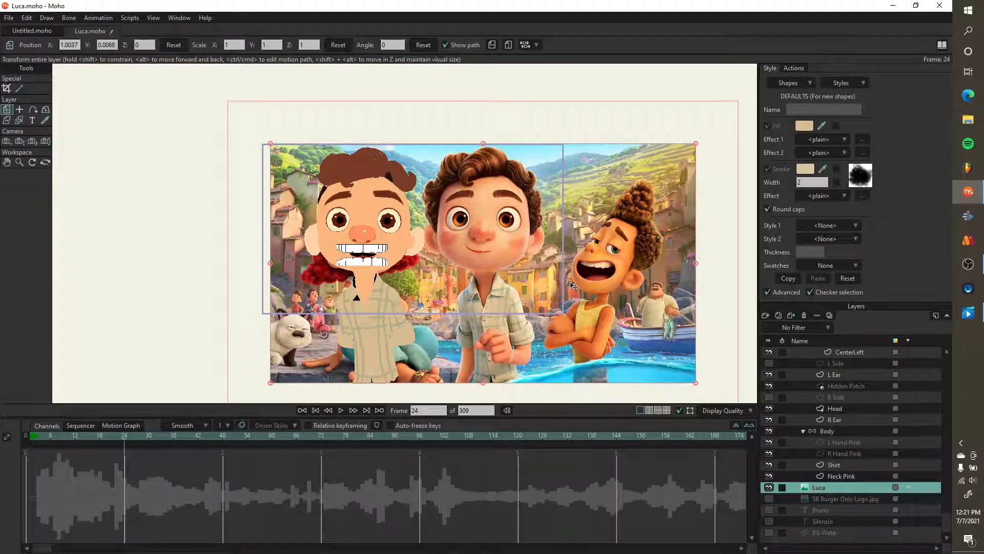
{"action": "left_click_drag", "start_coordinate": [582, 285], "coordinate": [456, 274]}
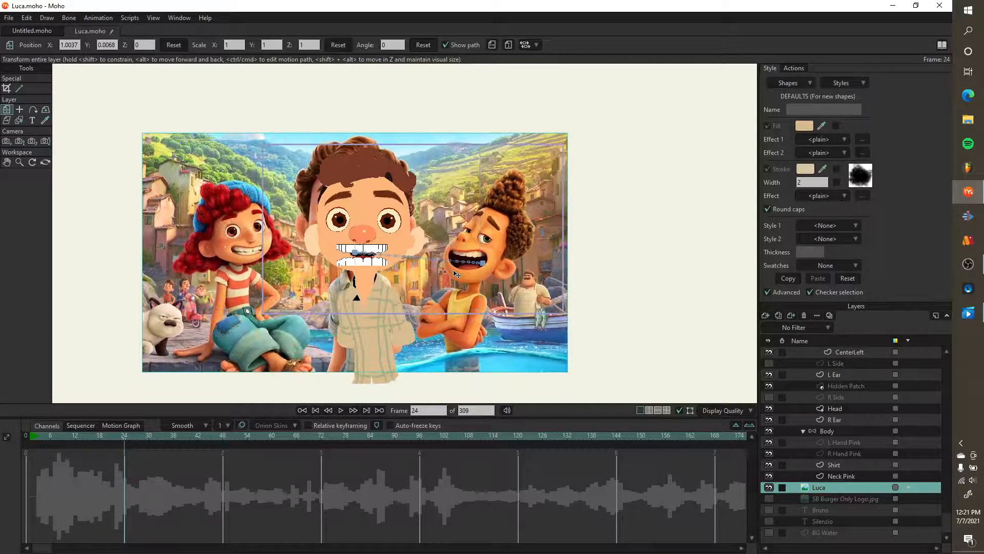
{"action": "scroll", "coordinate": [453, 274], "scroll_direction": "up", "scroll_amount": 5}
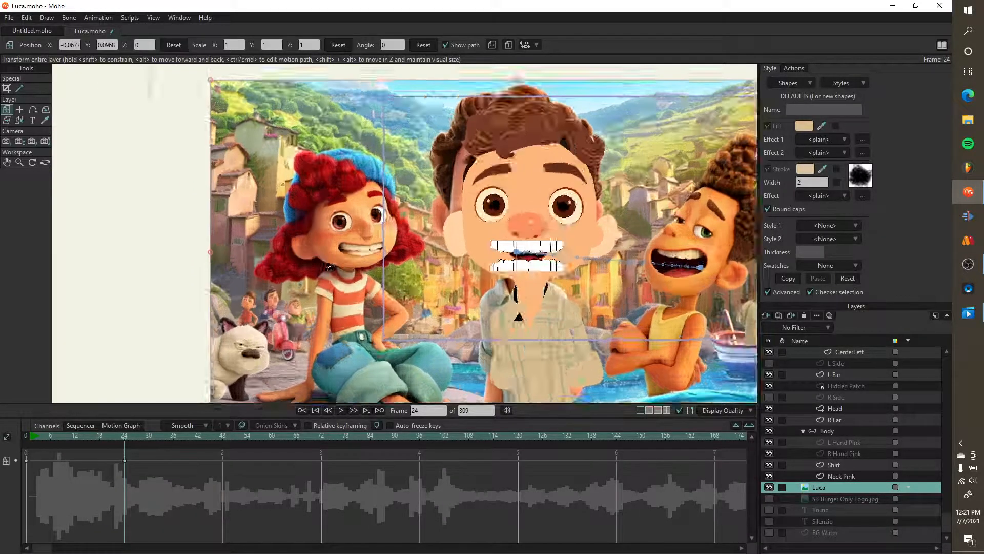
- Compare the red-haired girl's teeth in the reference image with the rigged character's top and bottom teeth
{"action": "scroll", "coordinate": [401, 239], "scroll_direction": "up", "scroll_amount": 1}
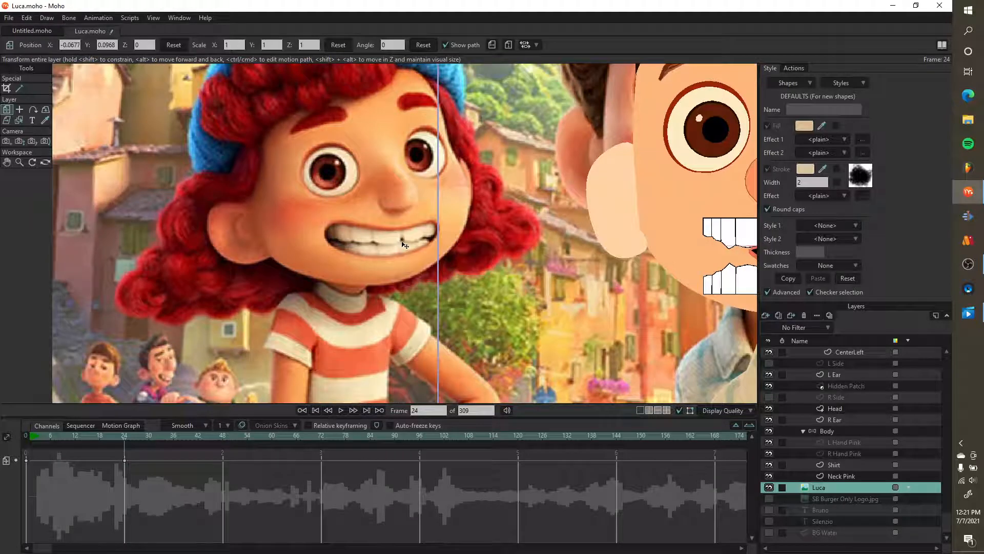
{"action": "left_click_drag", "start_coordinate": [404, 244], "coordinate": [341, 248]}
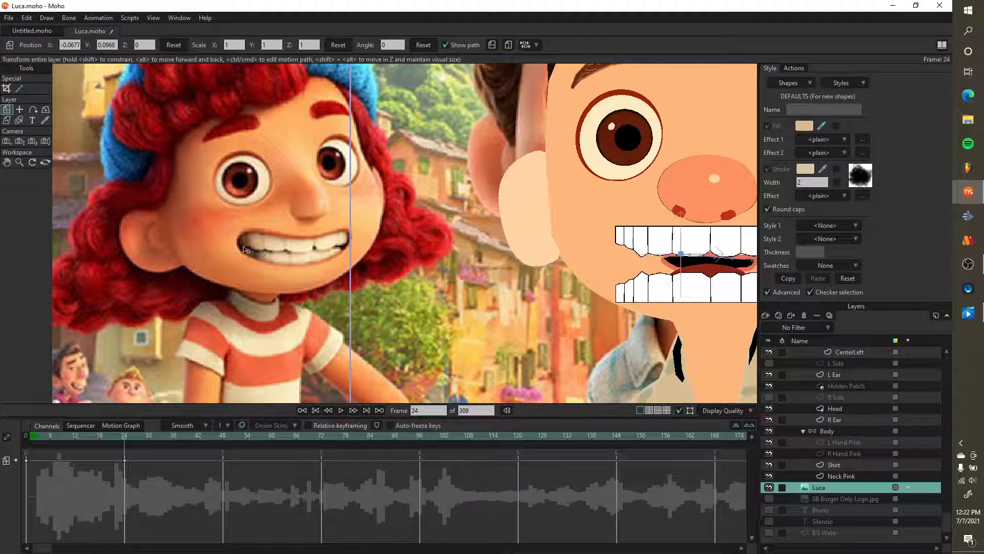
{"action": "scroll", "coordinate": [397, 241], "scroll_direction": "right", "scroll_amount": 5}
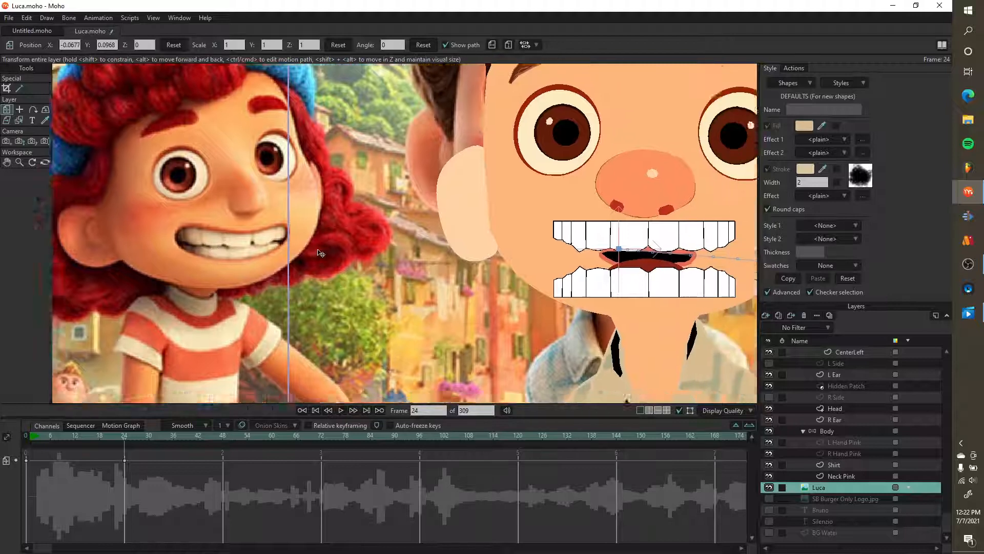
{"action": "scroll", "coordinate": [397, 220], "scroll_direction": "up", "scroll_amount": 5}
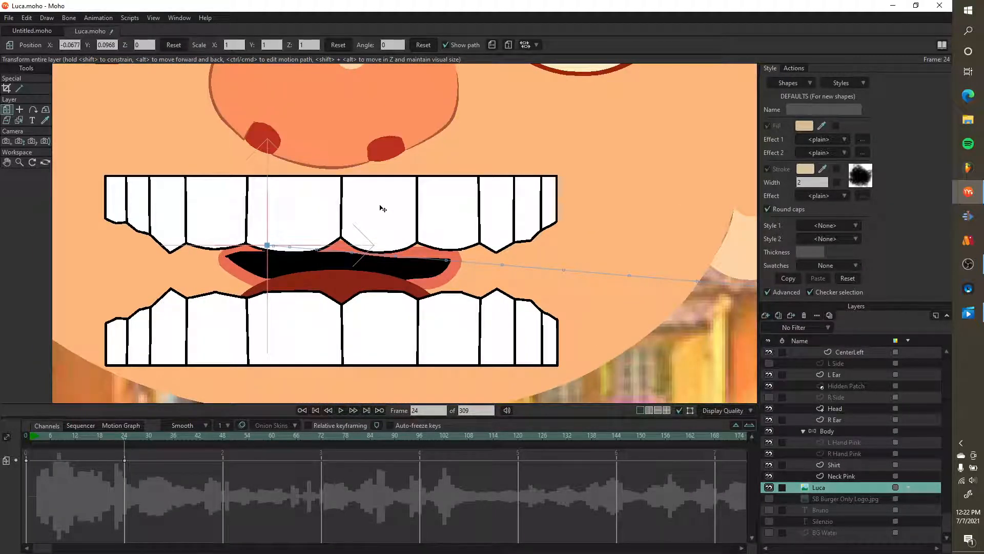
- On the Top Teeth layer, set up a rectangle with Draw Shape, using white fill, black 000000 stroke and Auto-stroke on
{"action": "scroll", "coordinate": [844, 376], "scroll_direction": "up", "scroll_amount": 5}
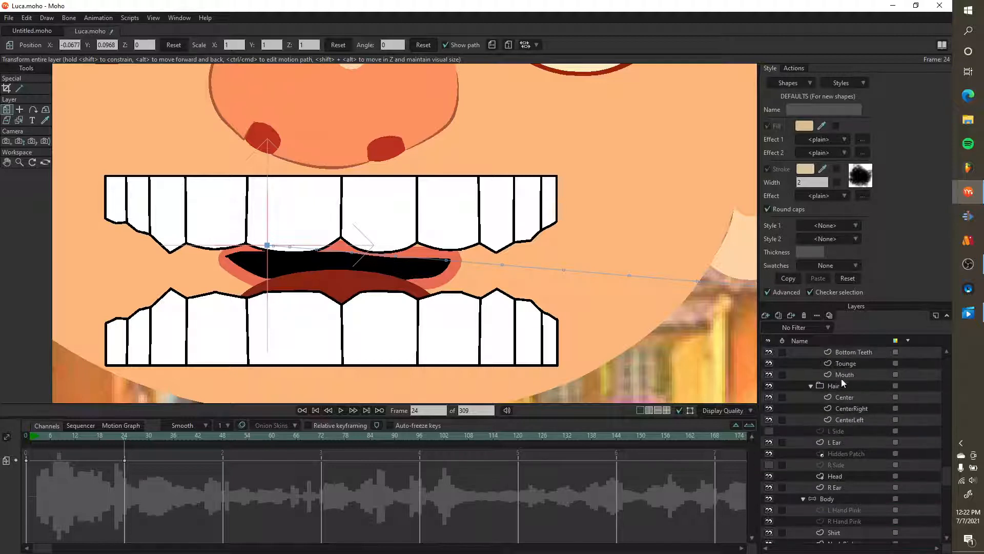
{"action": "left_click", "coordinate": [849, 443]}
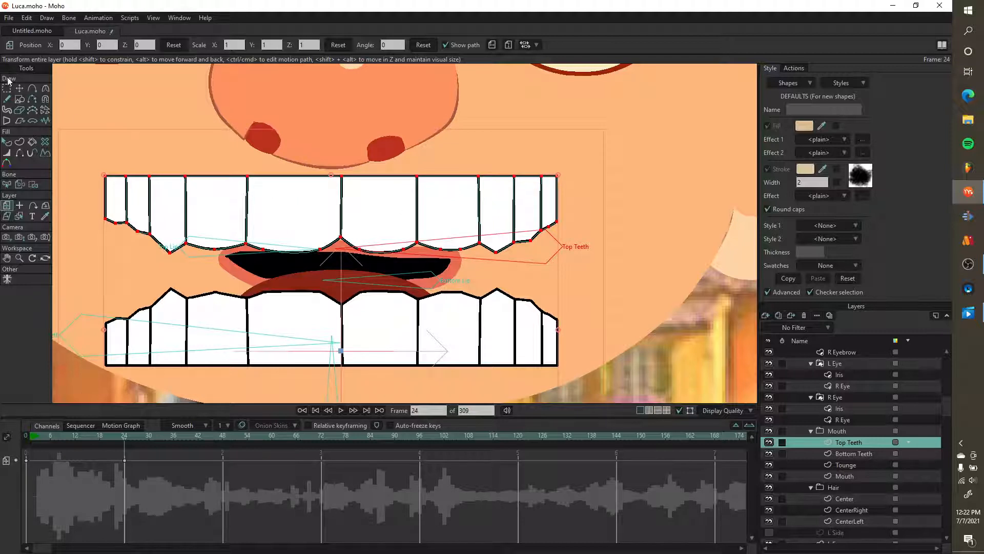
{"action": "left_click", "coordinate": [19, 99]}
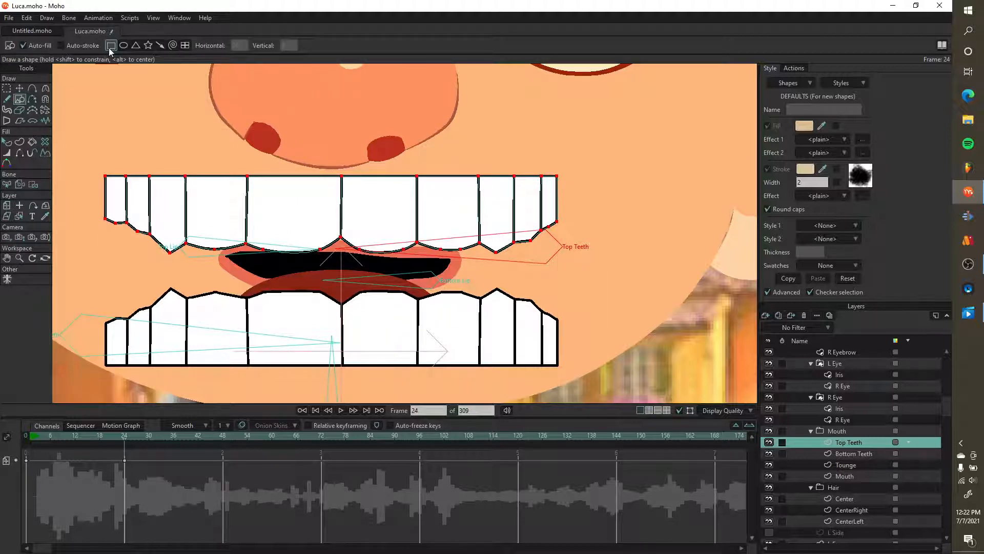
{"action": "left_click", "coordinate": [822, 125]}
{"action": "left_click", "coordinate": [496, 185]}
{"action": "left_click", "coordinate": [806, 169]}
{"action": "left_click_drag", "start_coordinate": [604, 350], "coordinate": [605, 395]}
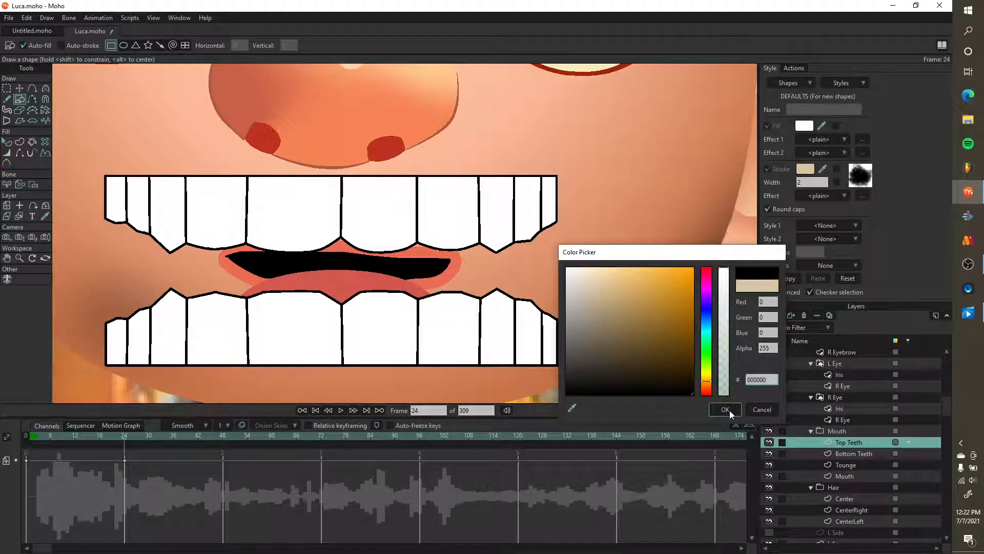
{"action": "left_click", "coordinate": [726, 409]}
{"action": "left_click", "coordinate": [61, 45]}
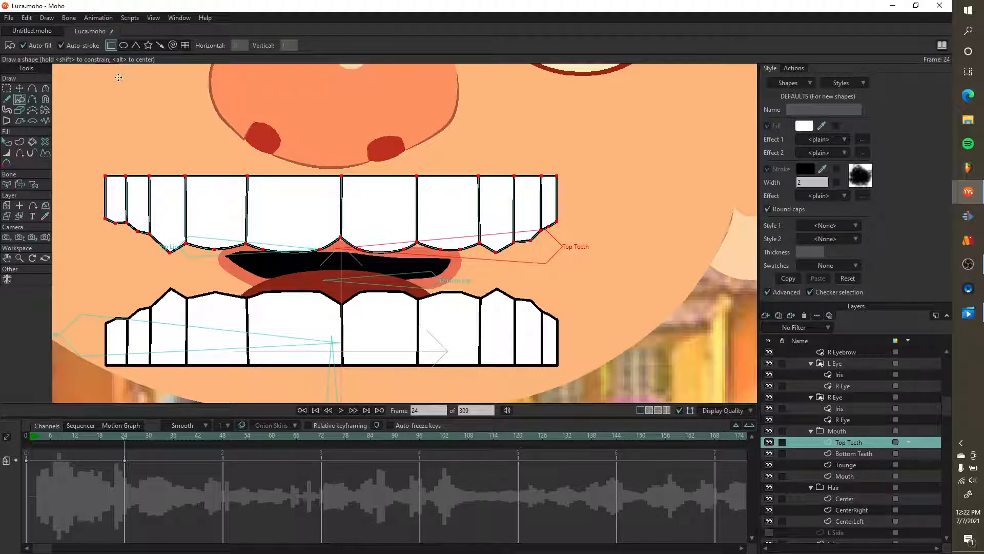
- Draw a wide rectangle above the top teeth and move it onto the cheek at about X 0.23, Y 0.21
{"action": "scroll", "coordinate": [154, 307], "scroll_direction": "down", "scroll_amount": 3}
{"action": "mouse_move", "coordinate": [231, 117]}
{"action": "left_mouse_down"}
{"action": "mouse_move", "coordinate": [268, 141]}
{"action": "mouse_move", "coordinate": [488, 186]}
{"action": "left_mouse_up"}
{"action": "key", "text": "t"}
{"action": "left_click_drag", "start_coordinate": [432, 165], "coordinate": [571, 179]}
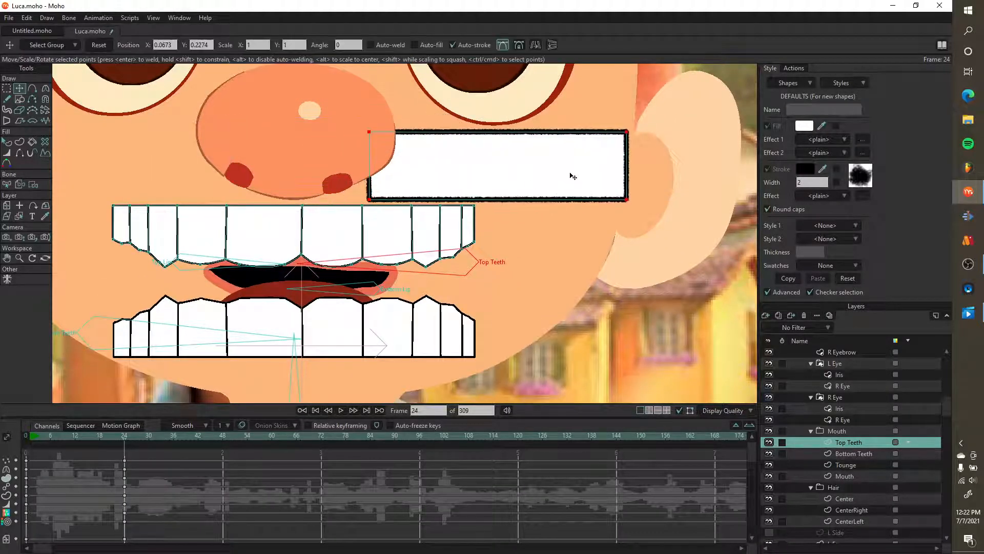
- Set the stroke brush to None in the default style and on the new rectangle
{"action": "left_click", "coordinate": [857, 180]}
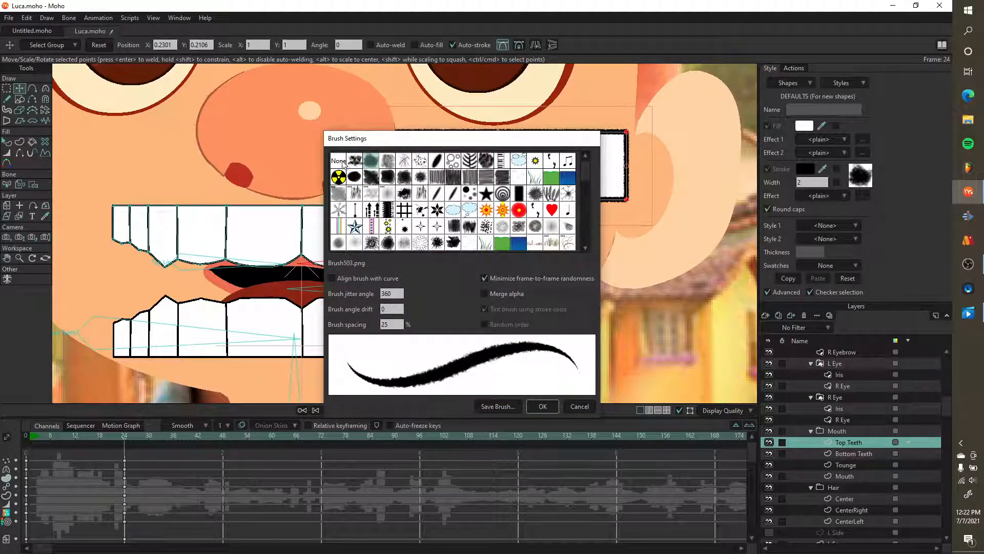
{"action": "left_click", "coordinate": [578, 407]}
{"action": "key", "text": "q"}
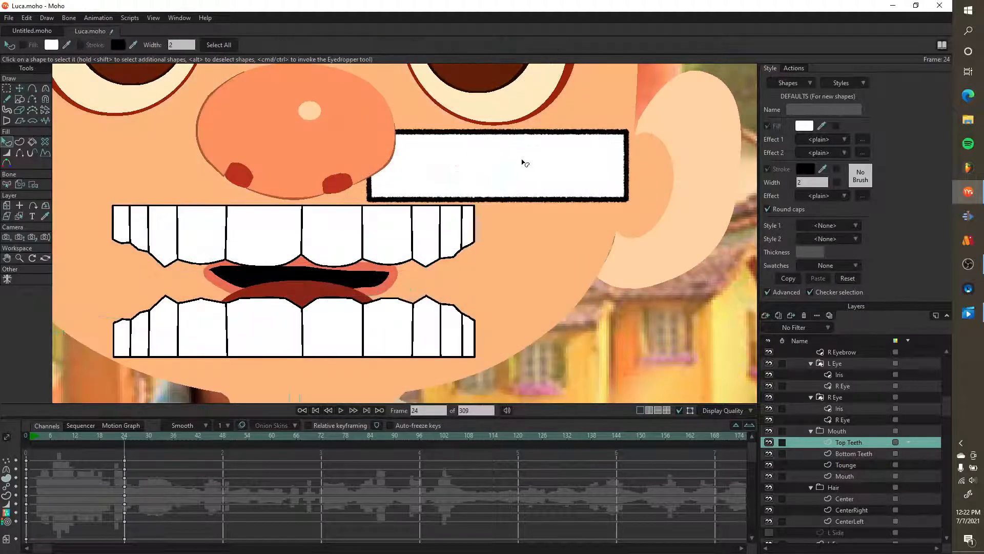
{"action": "left_click", "coordinate": [524, 160]}
{"action": "left_click", "coordinate": [860, 176]}
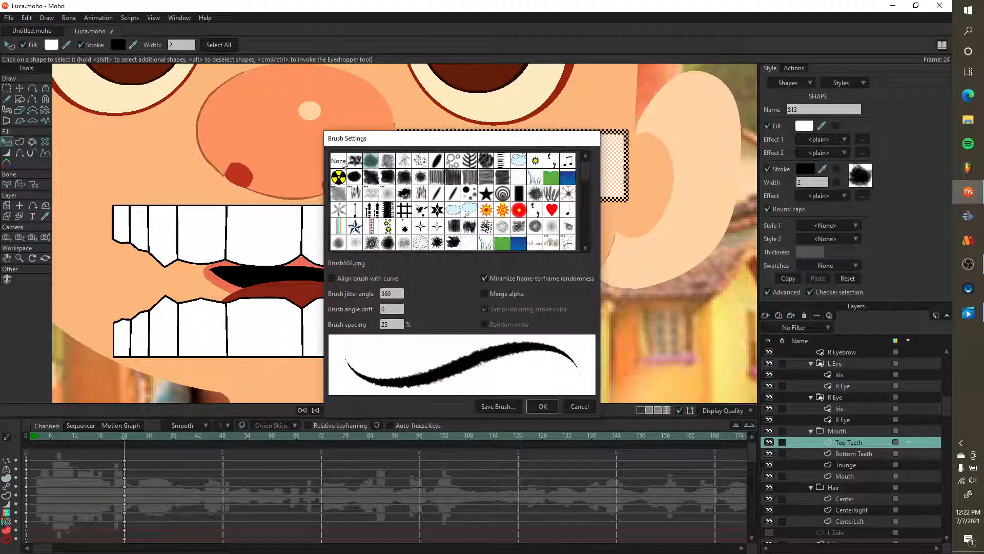
{"action": "left_click", "coordinate": [538, 407]}
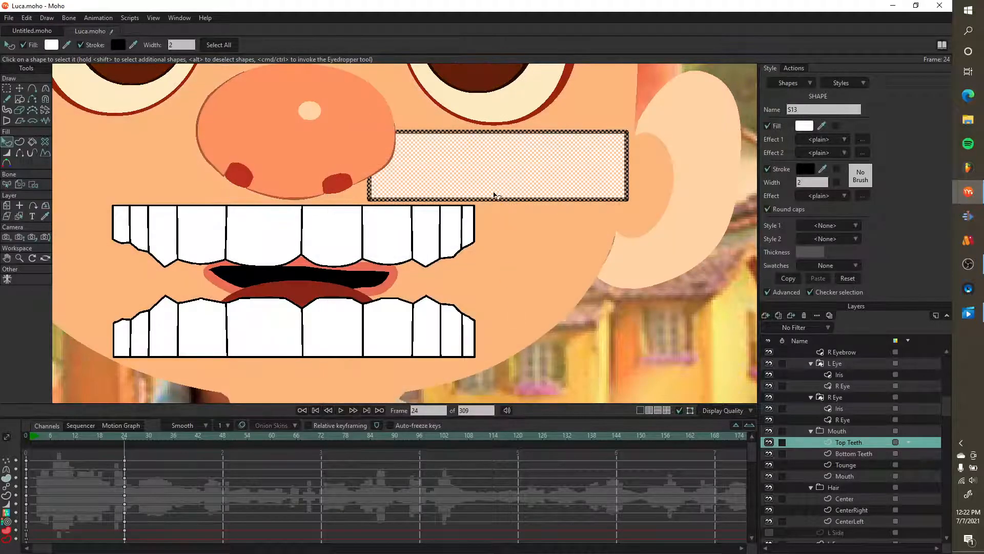
- Move the rectangle over the top teeth, then onto the yellow-shirted boy's mouth at about X 0.83, Y 0.00
{"action": "key", "text": "t"}
{"action": "left_click_drag", "start_coordinate": [503, 183], "coordinate": [304, 252]}
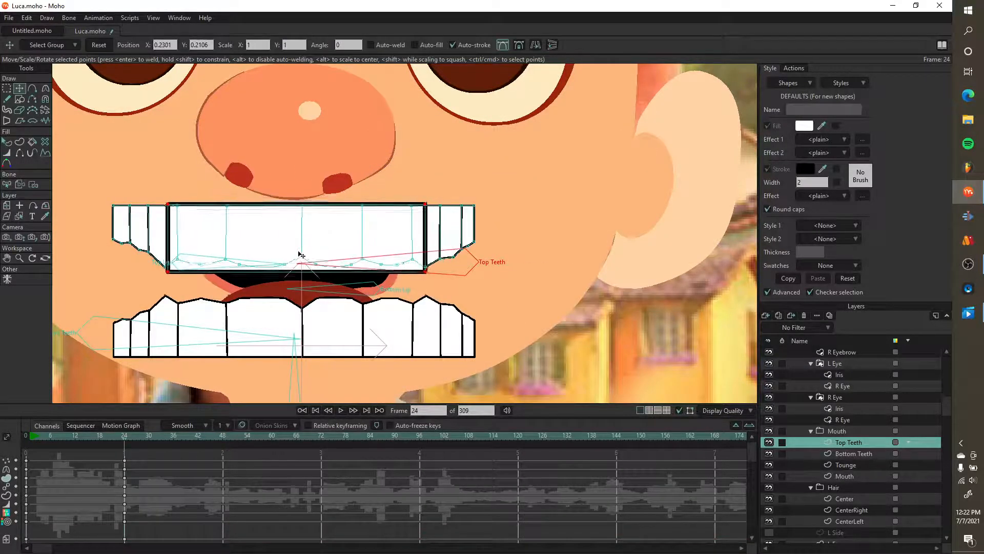
{"action": "scroll", "coordinate": [361, 230], "scroll_direction": "down", "scroll_amount": 6}
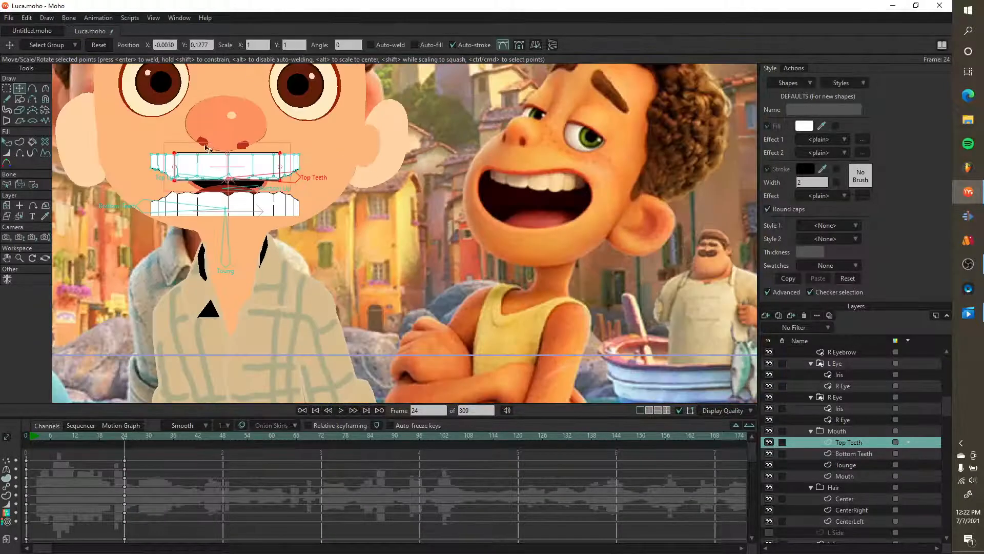
{"action": "left_click_drag", "start_coordinate": [206, 149], "coordinate": [519, 214]}
{"action": "scroll", "coordinate": [519, 215], "scroll_direction": "up", "scroll_amount": 2}
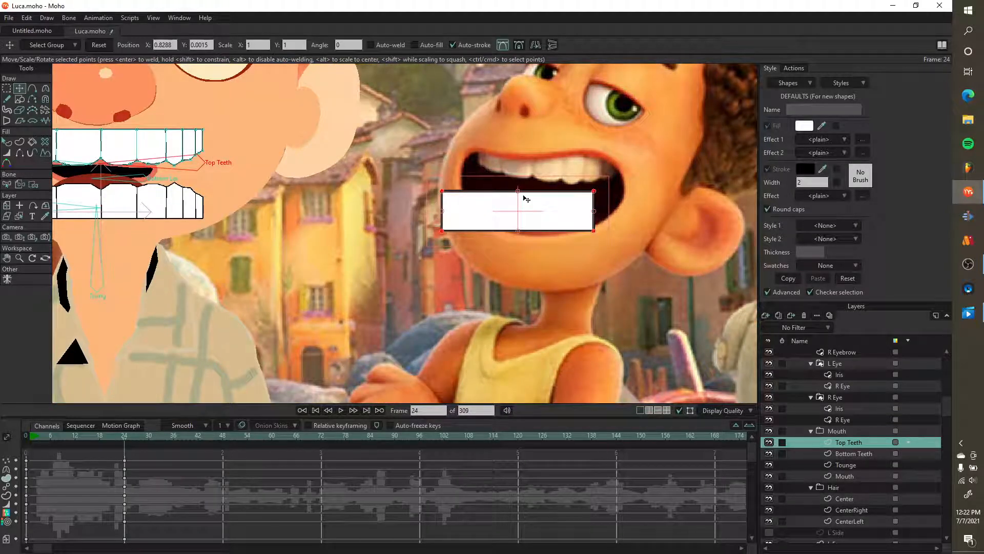
- Add a vertical divider through the rectangle's middle with Add Point, using Auto-weld to join it to the upper and lower edges
{"action": "key", "text": "a"}
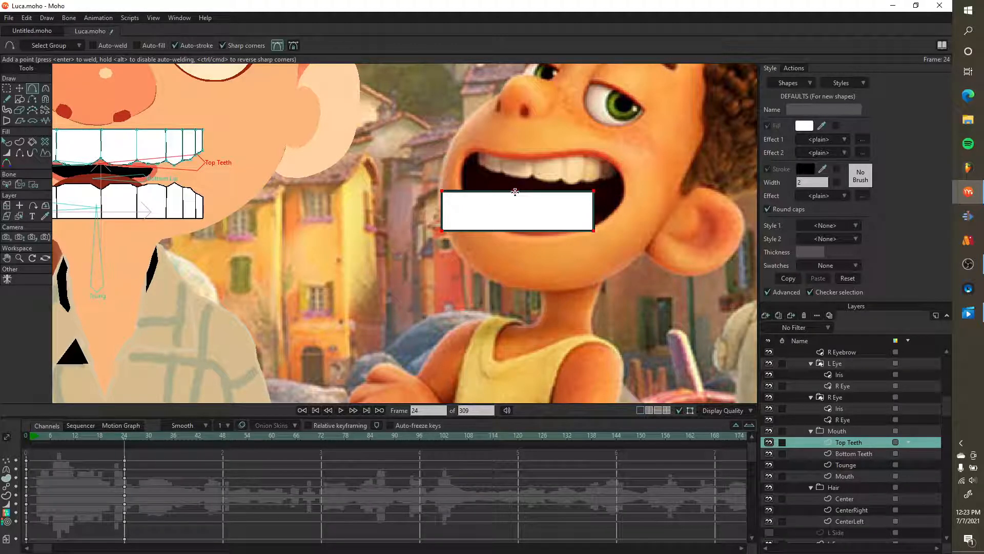
{"action": "scroll", "coordinate": [514, 231], "scroll_direction": "up", "scroll_amount": 5}
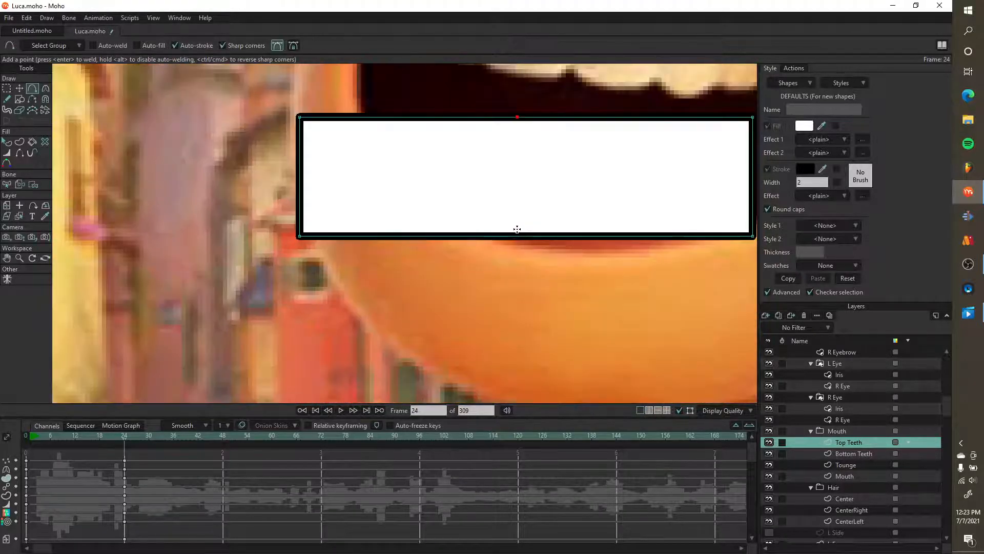
{"action": "left_click_drag", "start_coordinate": [518, 116], "coordinate": [525, 236]}
{"action": "key", "text": "ctrl+z"}
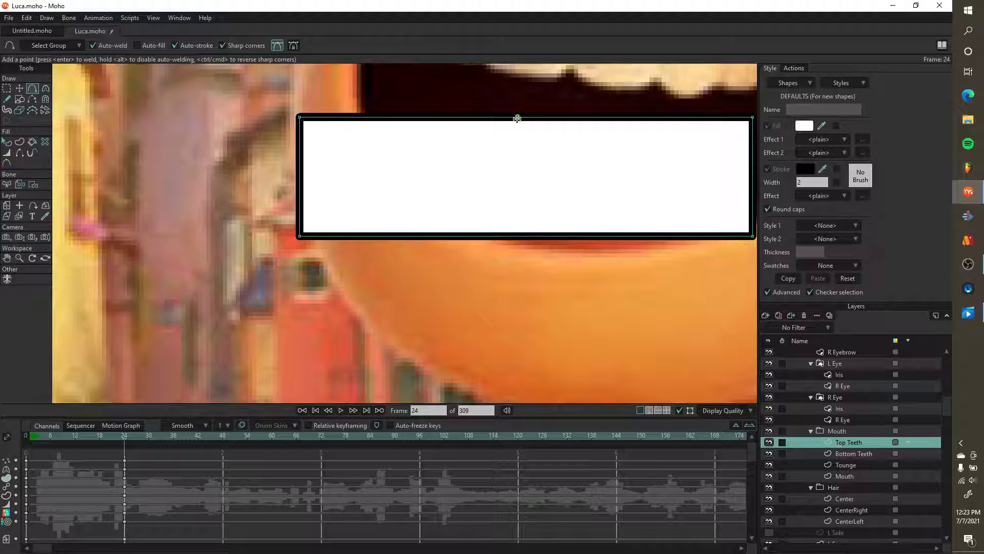
{"action": "left_click_drag", "start_coordinate": [518, 121], "coordinate": [528, 232]}
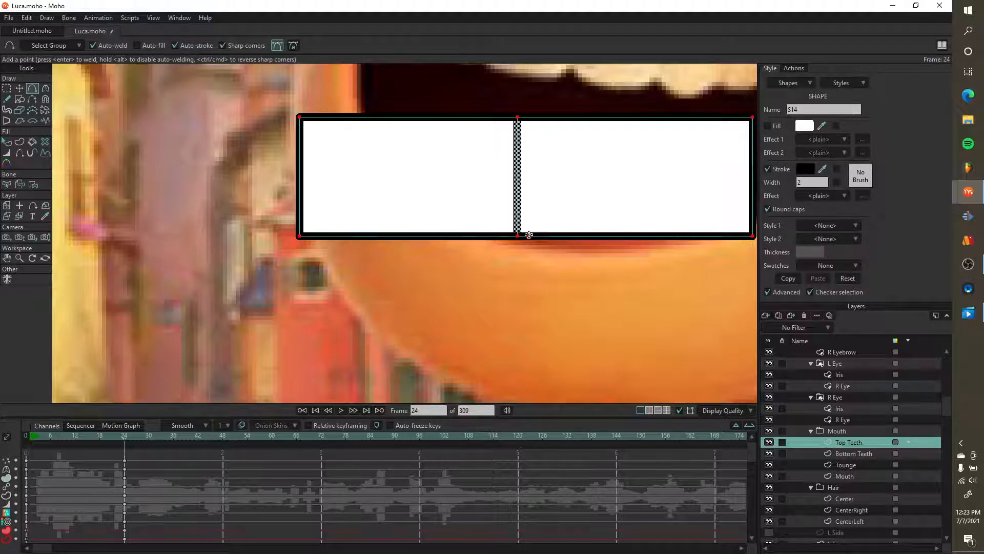
- Add one vertical divider in each half of the rectangle to form four teeth
{"action": "scroll", "coordinate": [548, 213], "scroll_direction": "down", "scroll_amount": 3}
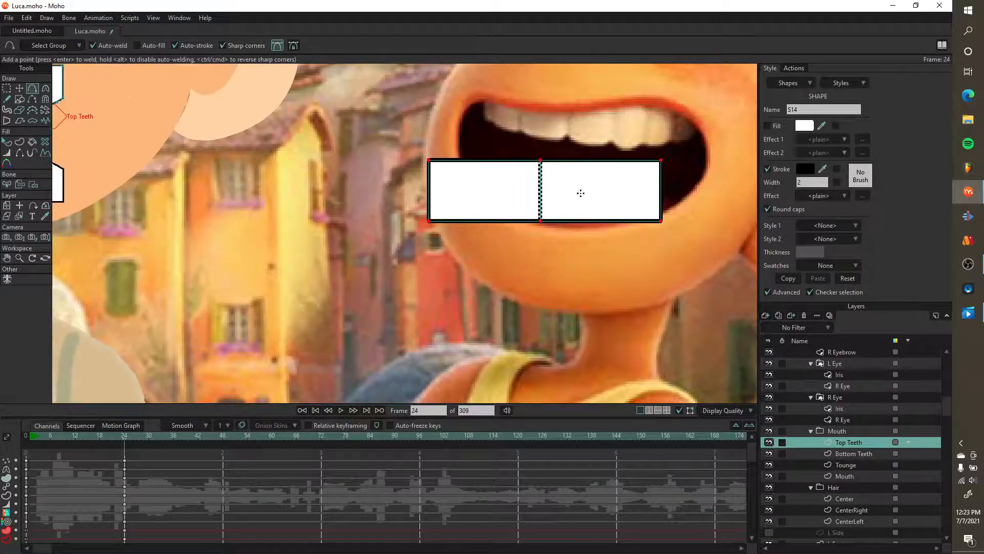
{"action": "left_click_drag", "start_coordinate": [580, 193], "coordinate": [498, 202]}
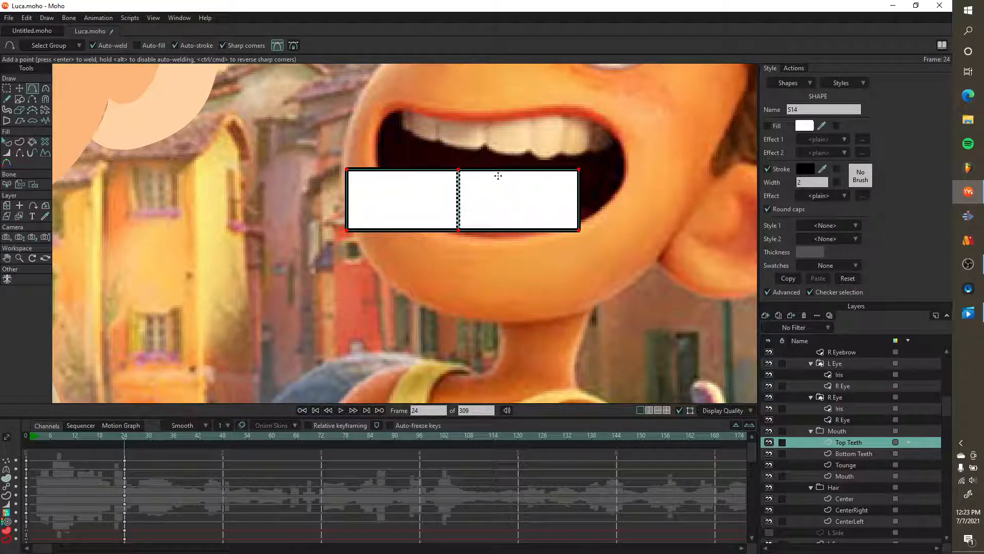
{"action": "left_click_drag", "start_coordinate": [506, 172], "coordinate": [512, 229]}
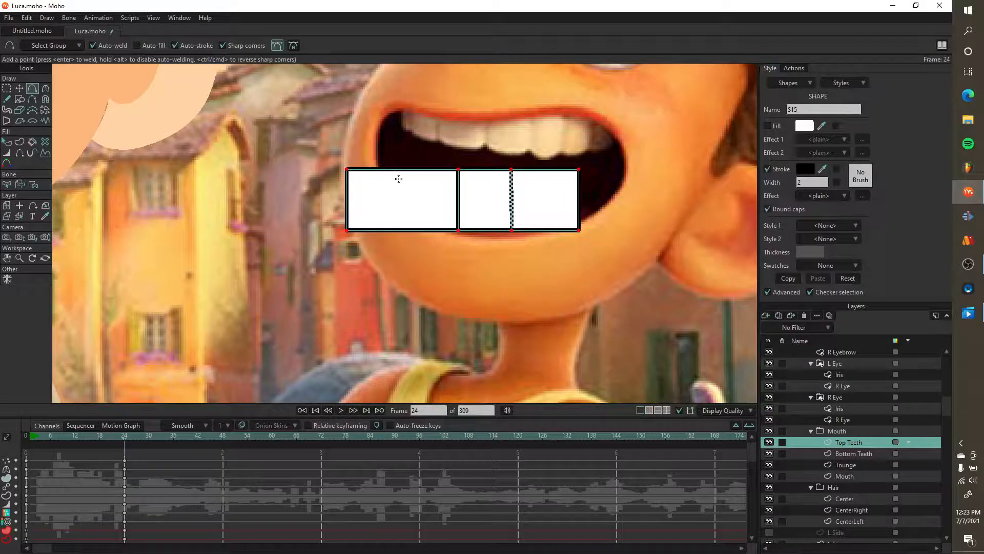
{"action": "left_click_drag", "start_coordinate": [400, 171], "coordinate": [405, 228]}
- Move the four-tooth block below the rigged character's bottom teeth, at about X 0.00, Y -0.07
{"action": "scroll", "coordinate": [469, 211], "scroll_direction": "down", "scroll_amount": 1}
{"action": "key", "text": "t"}
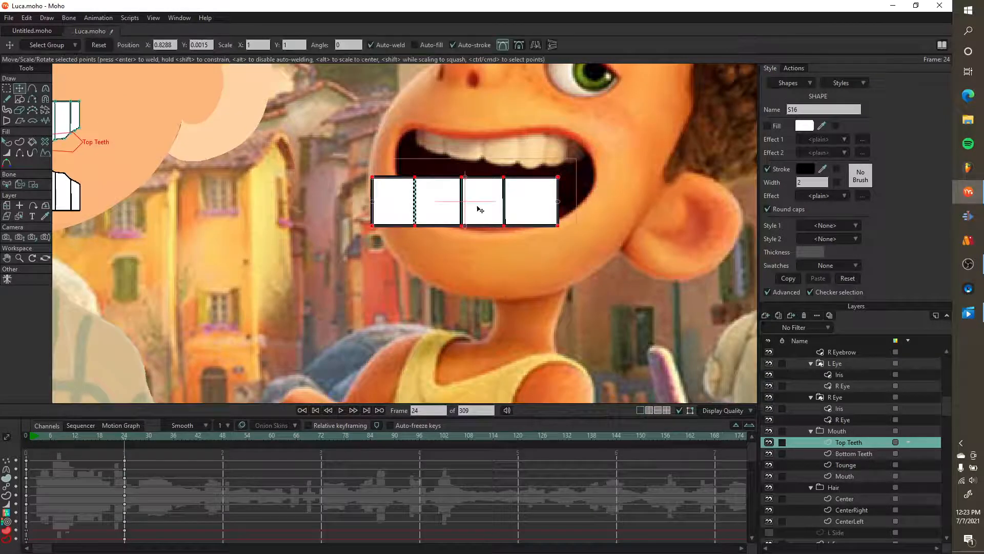
{"action": "left_click_drag", "start_coordinate": [480, 209], "coordinate": [340, 198]}
{"action": "scroll", "coordinate": [634, 174], "scroll_direction": "down", "scroll_amount": 2}
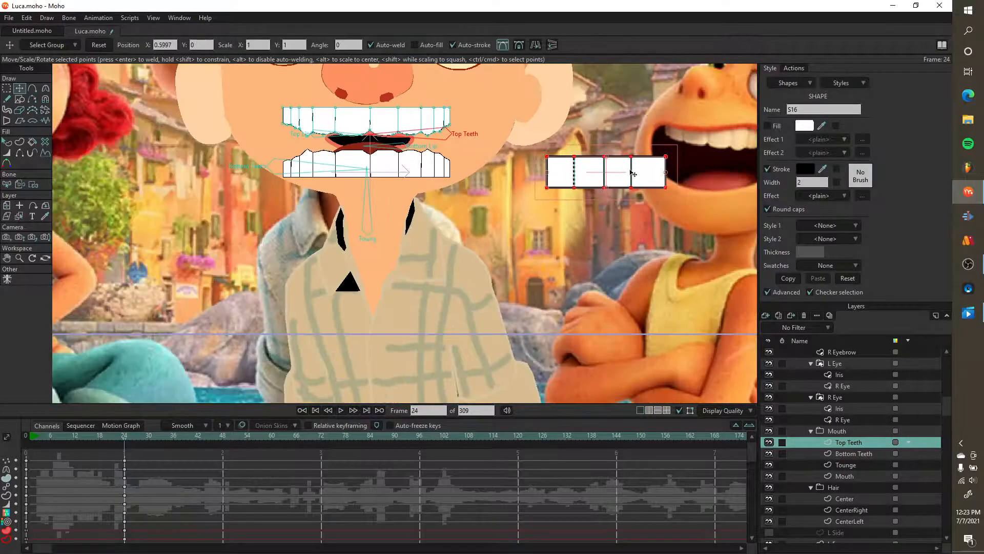
{"action": "left_click_drag", "start_coordinate": [598, 212], "coordinate": [353, 188]}
{"action": "scroll", "coordinate": [356, 191], "scroll_direction": "up", "scroll_amount": 2}
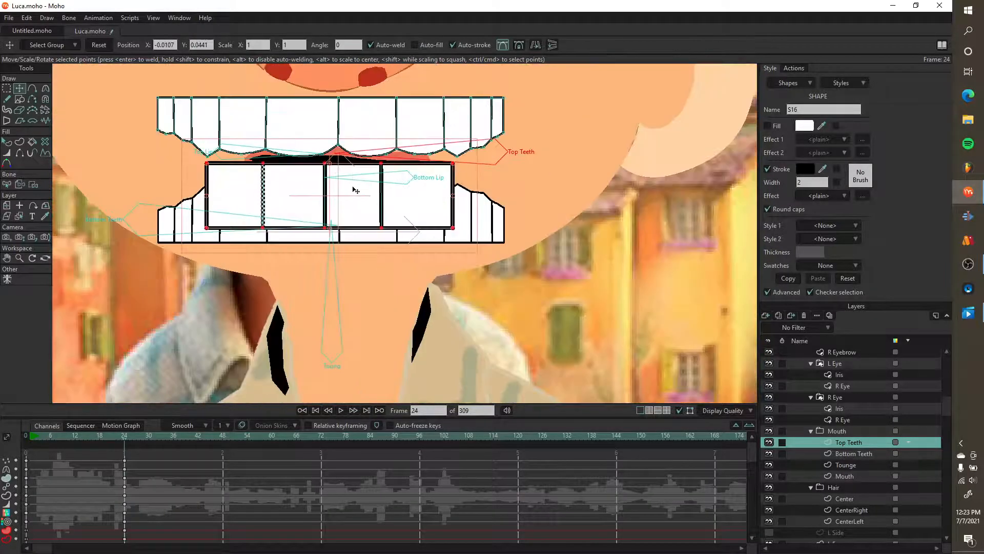
{"action": "scroll", "coordinate": [354, 190], "scroll_direction": "up", "scroll_amount": 3}
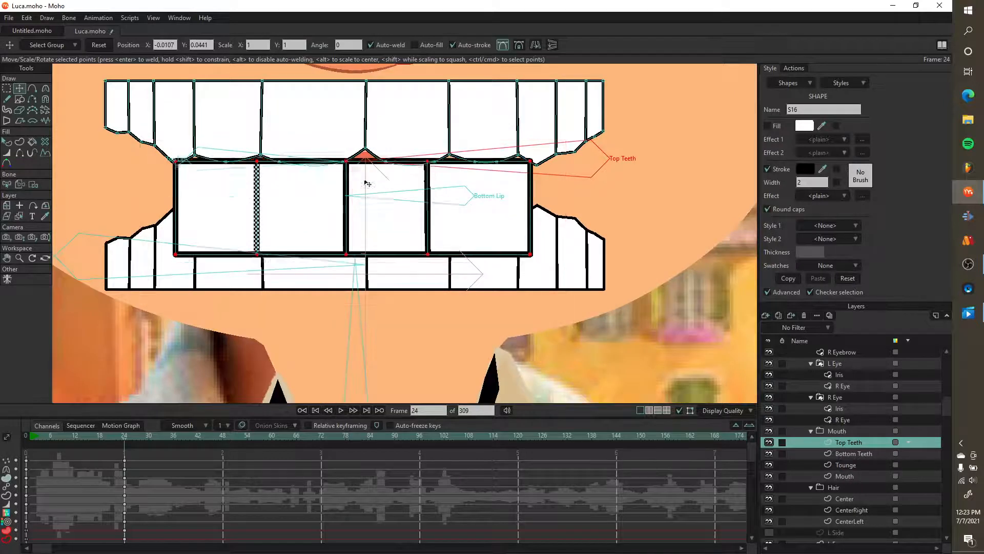
{"action": "left_click_drag", "start_coordinate": [368, 183], "coordinate": [361, 322]}
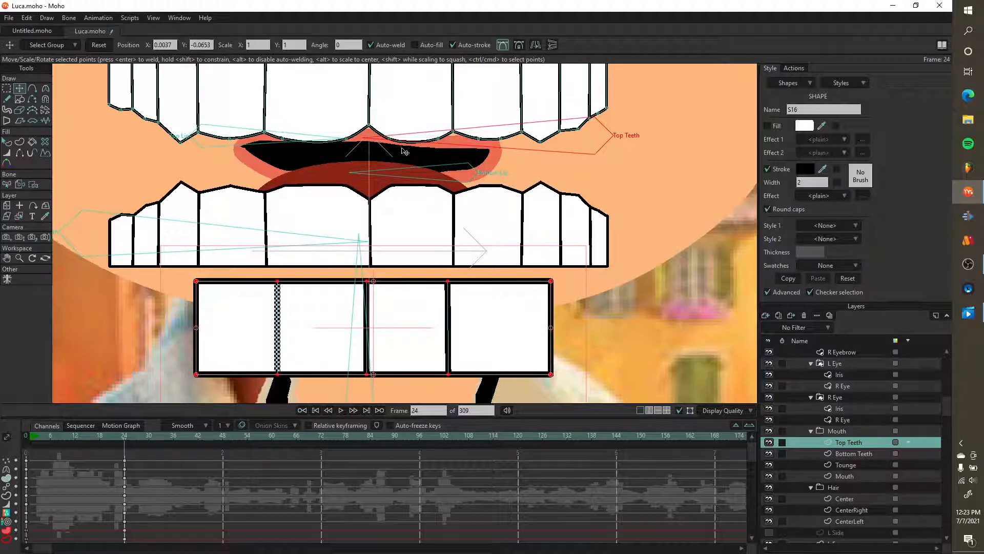
{"action": "scroll", "coordinate": [404, 152], "scroll_direction": "down", "scroll_amount": 1}
- Raise the lower end of the middle divider into a notch, with an added point on the lower edge on each side
{"action": "scroll", "coordinate": [370, 345], "scroll_direction": "up", "scroll_amount": 3}
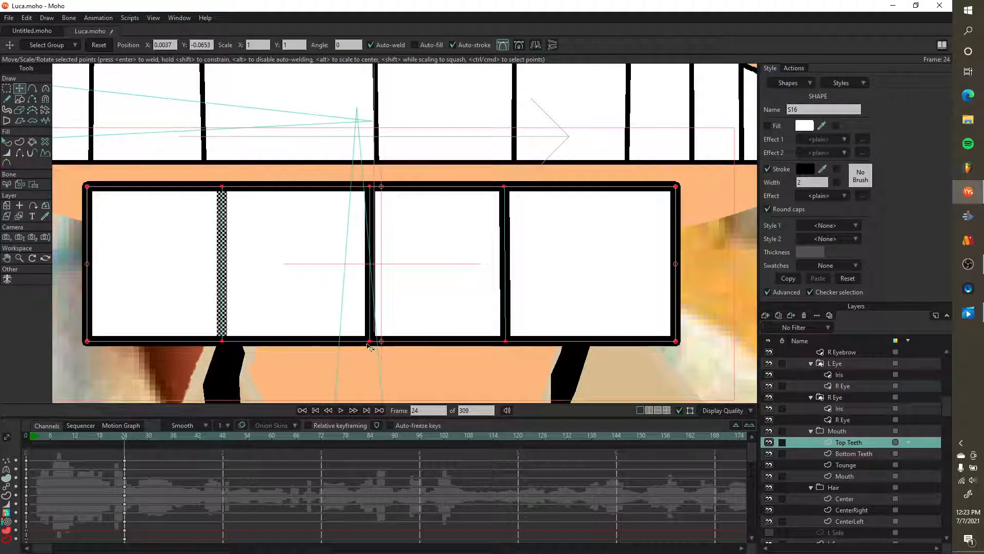
{"action": "left_click", "coordinate": [372, 343]}
{"action": "left_click_drag", "start_coordinate": [372, 343], "coordinate": [407, 339]}
{"action": "key", "text": "a"}
{"action": "left_click_drag", "start_coordinate": [314, 333], "coordinate": [329, 340]}
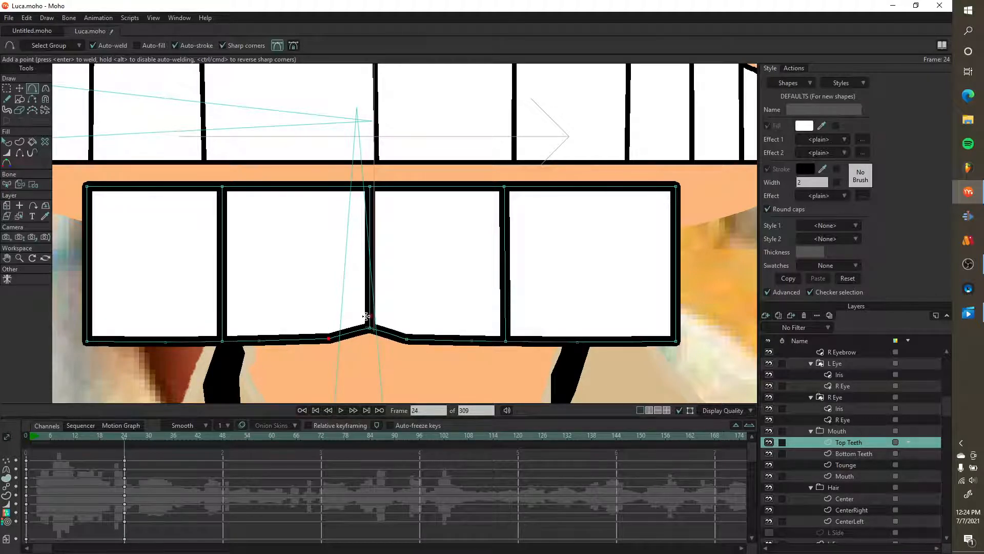
- Slightly round the added points beside the middle notch with the Curvature tool, to a curvature of about 0.03
{"action": "scroll", "coordinate": [423, 193], "scroll_direction": "down", "scroll_amount": 3}
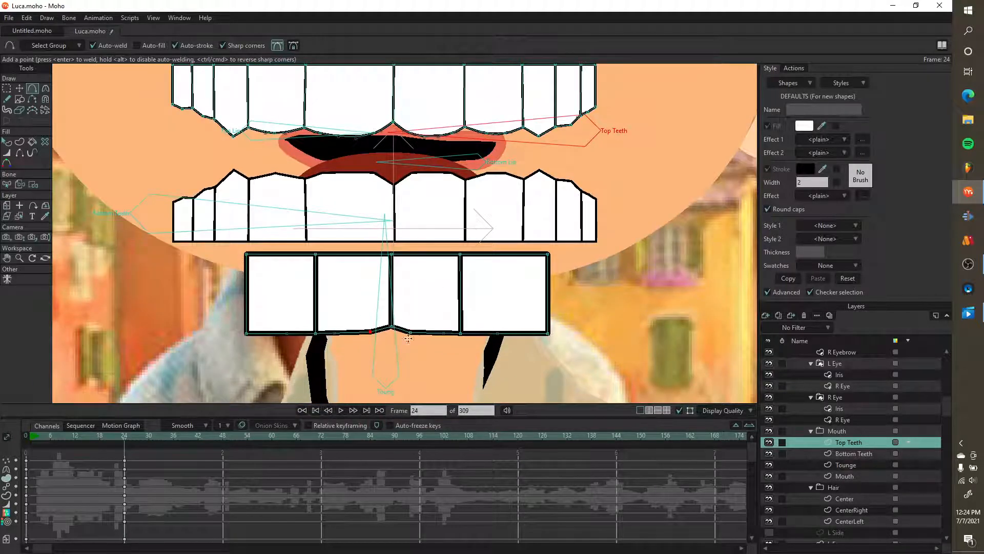
{"action": "scroll", "coordinate": [408, 338], "scroll_direction": "up", "scroll_amount": 3}
{"action": "key", "text": "c"}
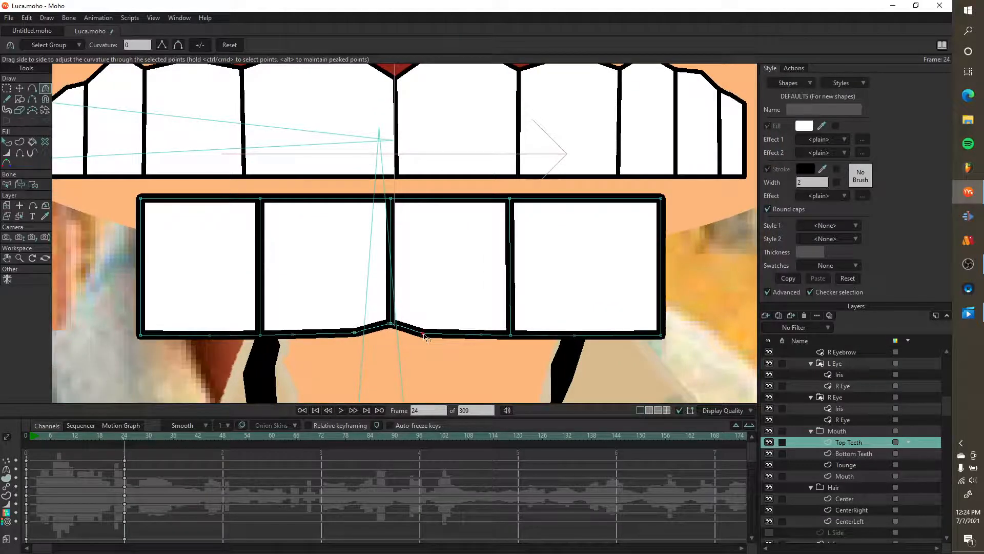
{"action": "left_click_drag", "start_coordinate": [428, 339], "coordinate": [444, 339]}
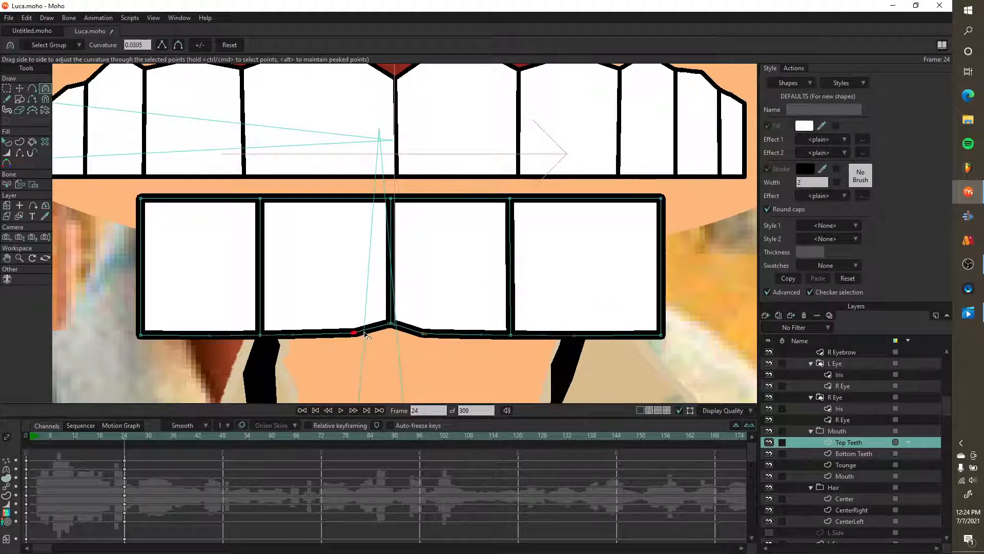
- Add several points along the lower edges of the two middle teeth with Add Point
{"action": "key", "text": "a"}
{"action": "left_click", "coordinate": [460, 335]}
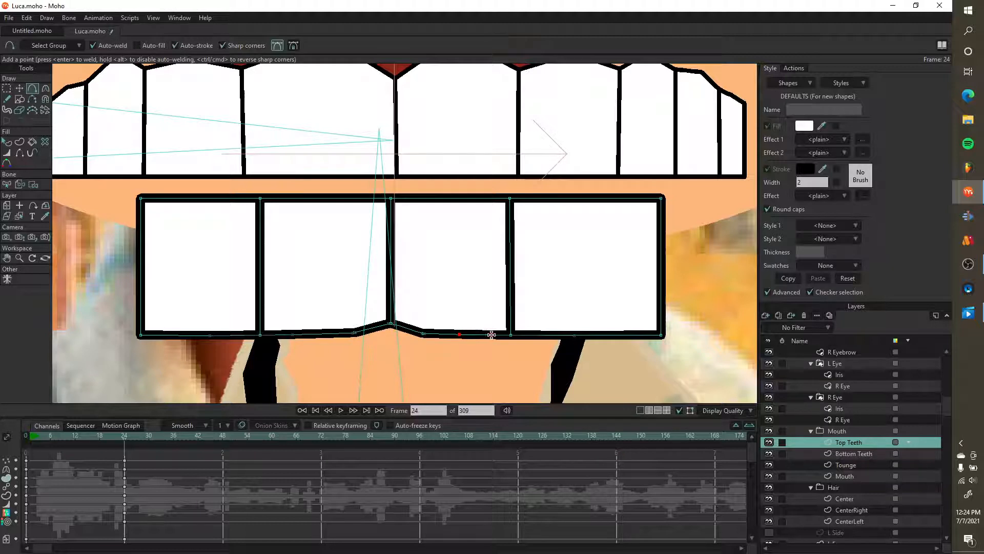
{"action": "left_click", "coordinate": [320, 334]}
{"action": "left_click", "coordinate": [292, 334]}
{"action": "left_click", "coordinate": [271, 334]}
- Raise the lower end of the left divider into a notch and add points around it and along the left tooth's lower edge
{"action": "key", "text": "t"}
{"action": "mouse_move", "coordinate": [261, 339]}
{"action": "left_mouse_down"}
{"action": "mouse_move", "coordinate": [263, 322]}
{"action": "mouse_move", "coordinate": [236, 331]}
{"action": "mouse_move", "coordinate": [276, 325]}
{"action": "mouse_move", "coordinate": [251, 330]}
{"action": "left_mouse_up"}
{"action": "key", "text": "a"}
{"action": "left_click", "coordinate": [284, 332]}
{"action": "left_click", "coordinate": [251, 324]}
{"action": "left_click", "coordinate": [206, 333]}
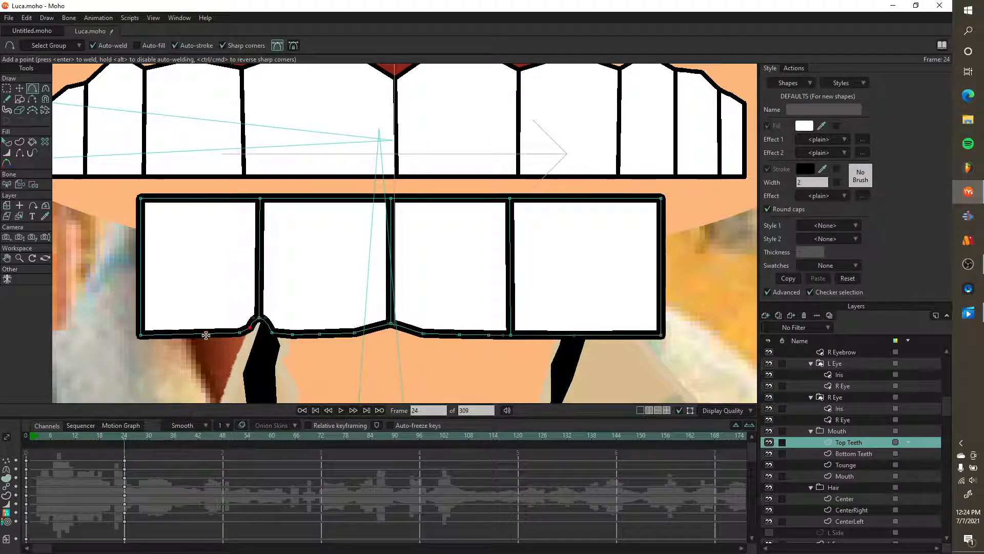
{"action": "left_click", "coordinate": [163, 334]}
- Add a point on the right tooth's lower edge and raise the right divider's lower end into a notch, at about Y -0.10
{"action": "left_click", "coordinate": [623, 334]}
{"action": "key", "text": "t"}
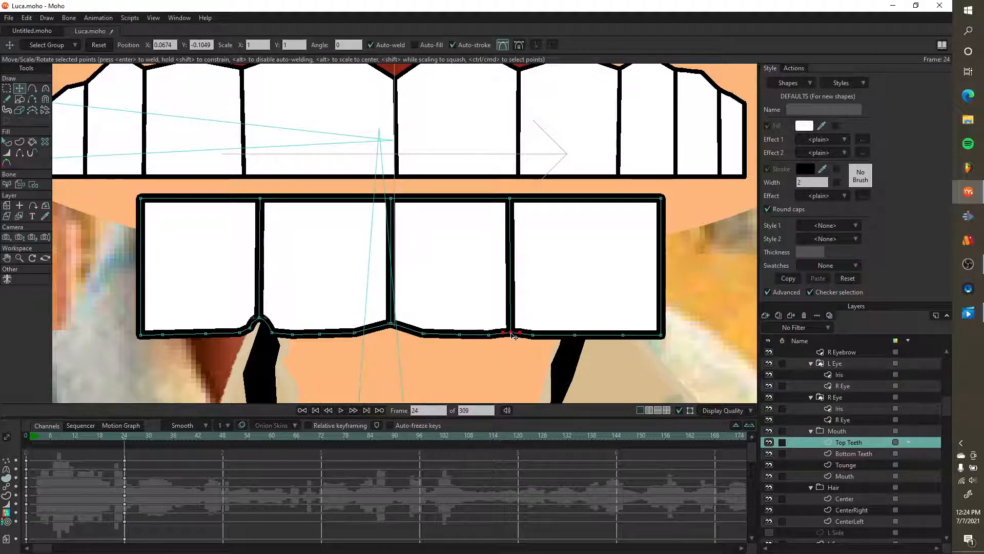
{"action": "left_click_drag", "start_coordinate": [511, 335], "coordinate": [523, 328]}
{"action": "scroll", "coordinate": [485, 327], "scroll_direction": "down", "scroll_amount": 4}
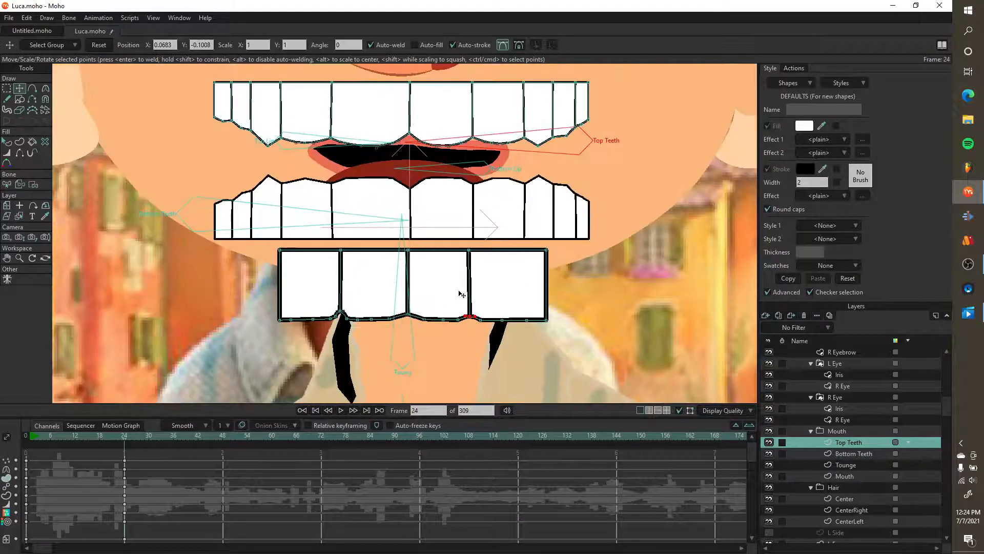
{"action": "scroll", "coordinate": [494, 285], "scroll_direction": "up", "scroll_amount": 1}
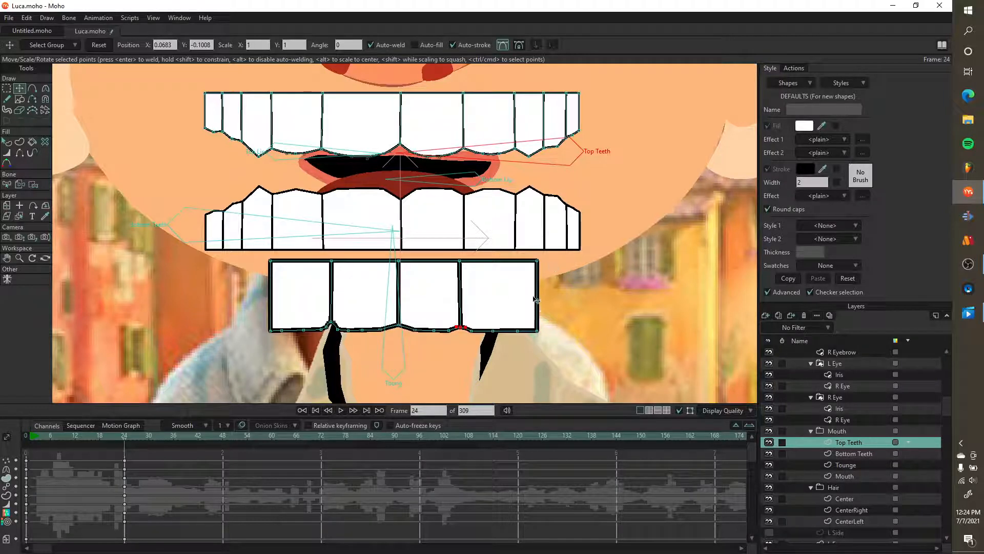
- Narrow the right end tooth by pulling its outer corners inward, and move the whole block down to about X 0.00, Y -0.11
{"action": "left_click_drag", "start_coordinate": [537, 261], "coordinate": [521, 262]}
{"action": "left_click_drag", "start_coordinate": [537, 331], "coordinate": [526, 331]}
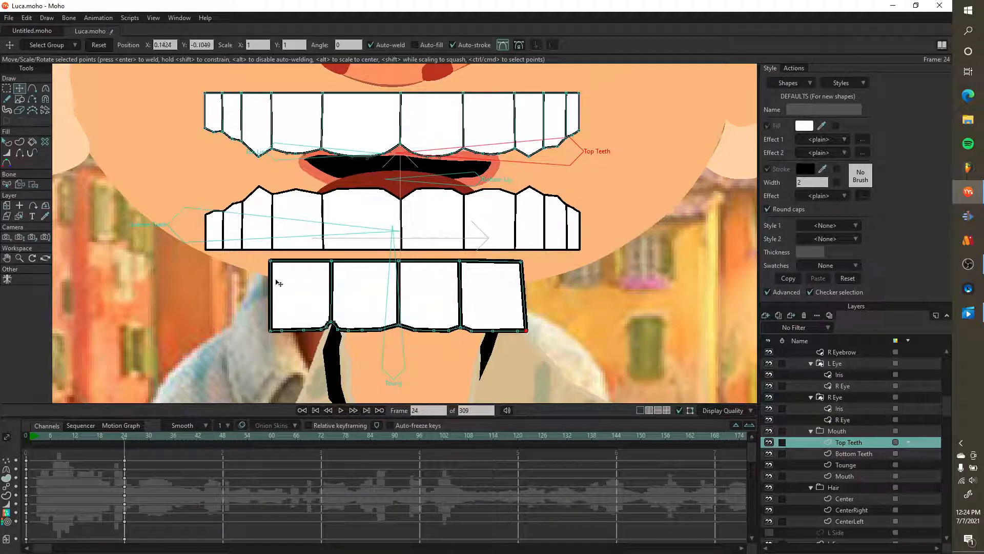
{"action": "left_click_drag", "start_coordinate": [419, 294], "coordinate": [426, 321]}
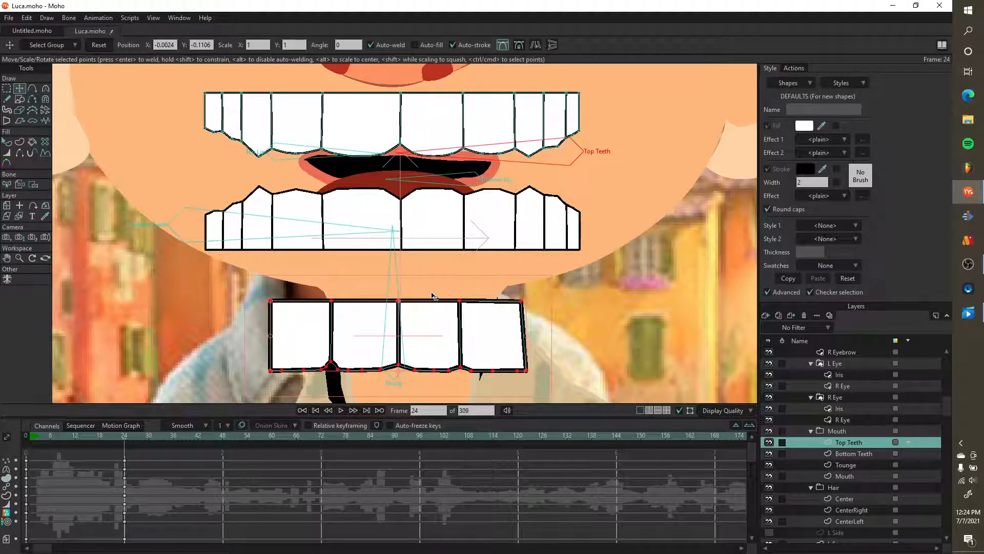
- Render frame 24 and examine the character's hair, eyes, shading and teeth, comparing them with the background characters
{"action": "scroll", "coordinate": [433, 297], "scroll_direction": "down", "scroll_amount": 5}
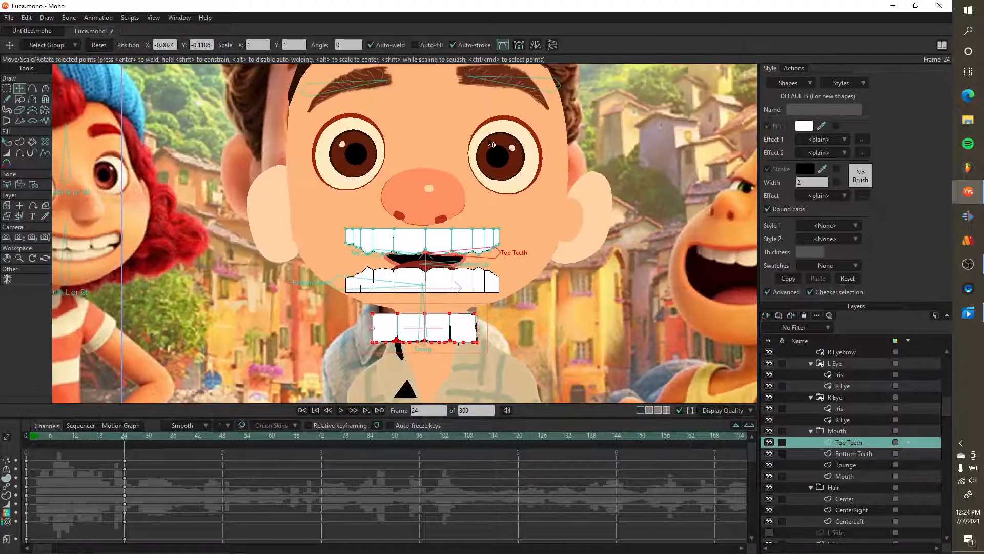
{"action": "scroll", "coordinate": [508, 133], "scroll_direction": "up", "scroll_amount": 3}
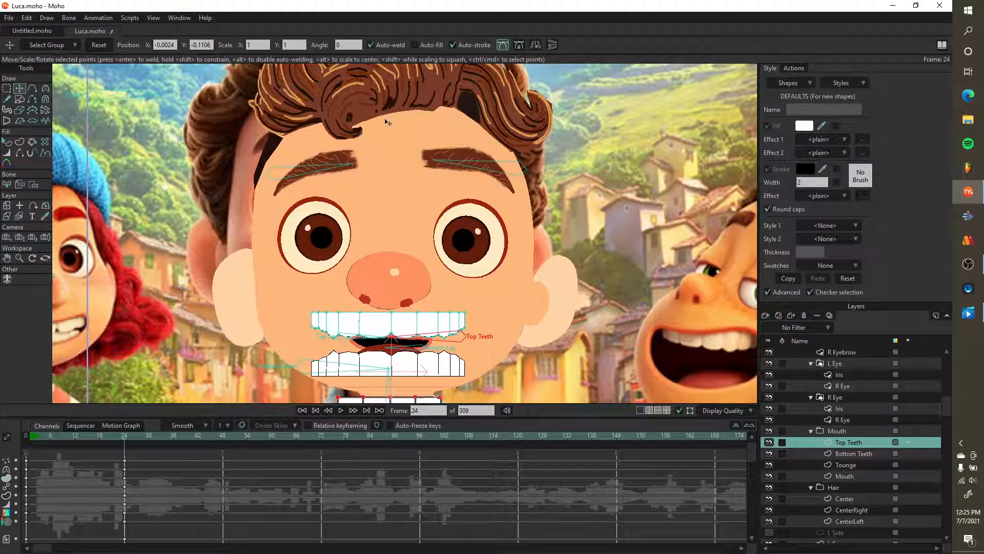
{"action": "scroll", "coordinate": [385, 100], "scroll_direction": "up", "scroll_amount": 3}
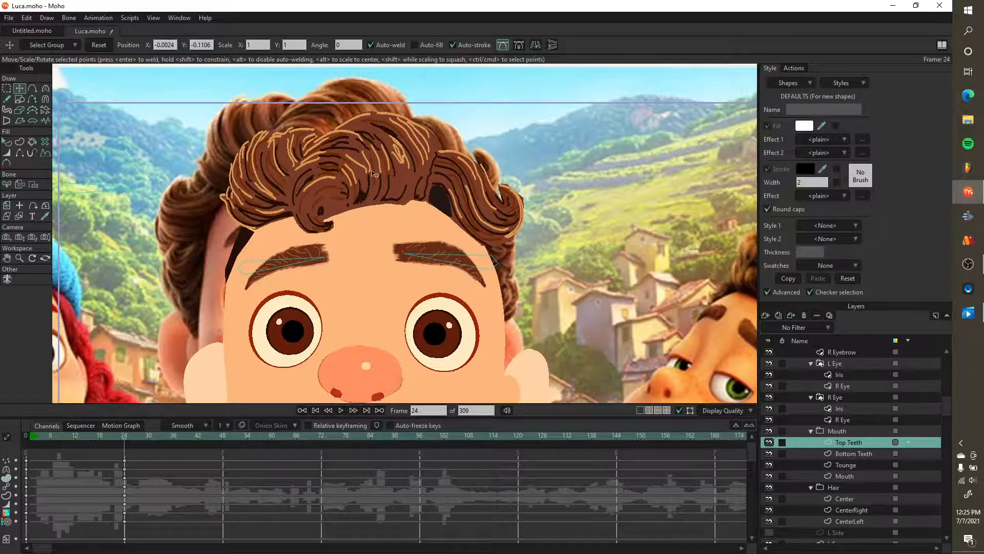
{"action": "scroll", "coordinate": [363, 152], "scroll_direction": "down", "scroll_amount": 1}
{"action": "scroll", "coordinate": [363, 152], "scroll_direction": "down", "scroll_amount": 2}
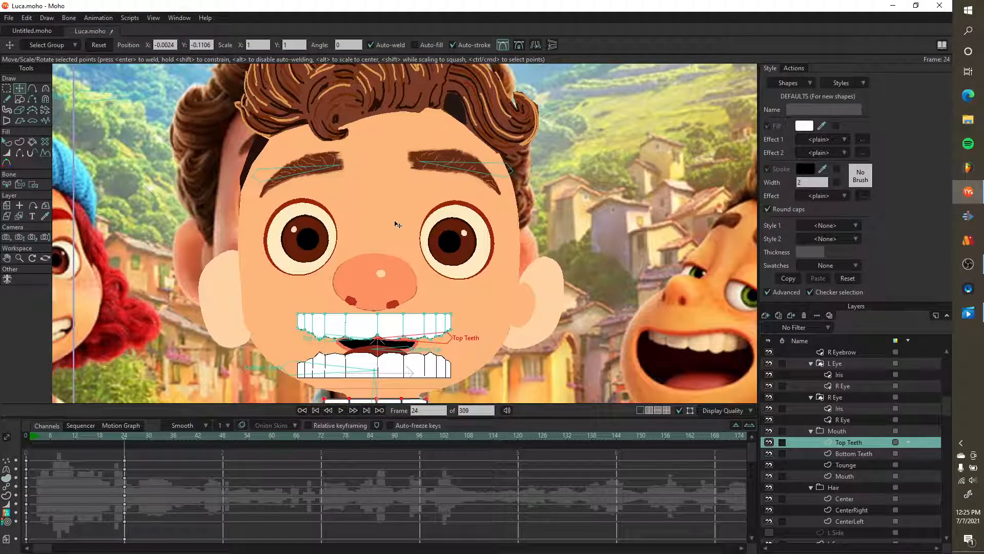
{"action": "key", "text": "ctrl+r"}
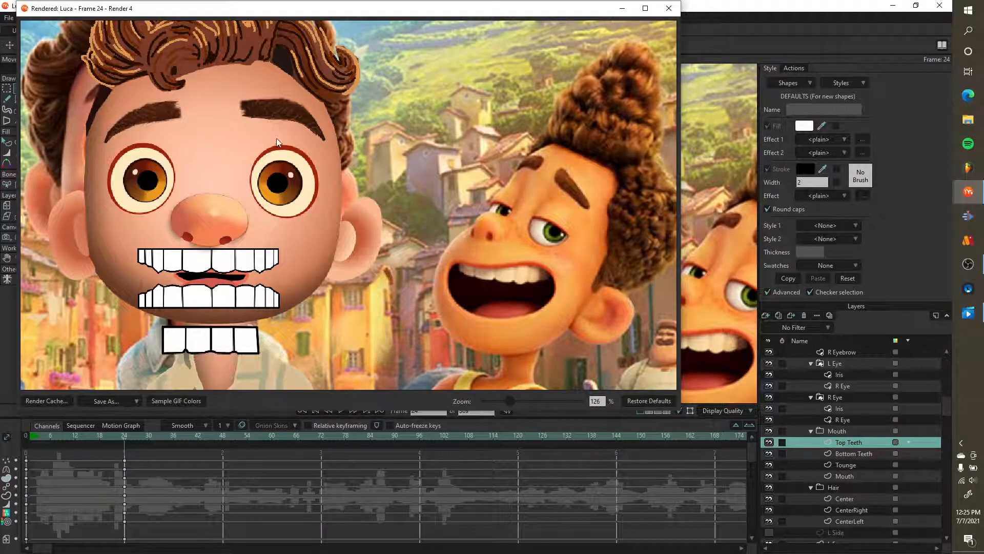
{"action": "scroll", "coordinate": [312, 199], "scroll_direction": "up", "scroll_amount": 3}
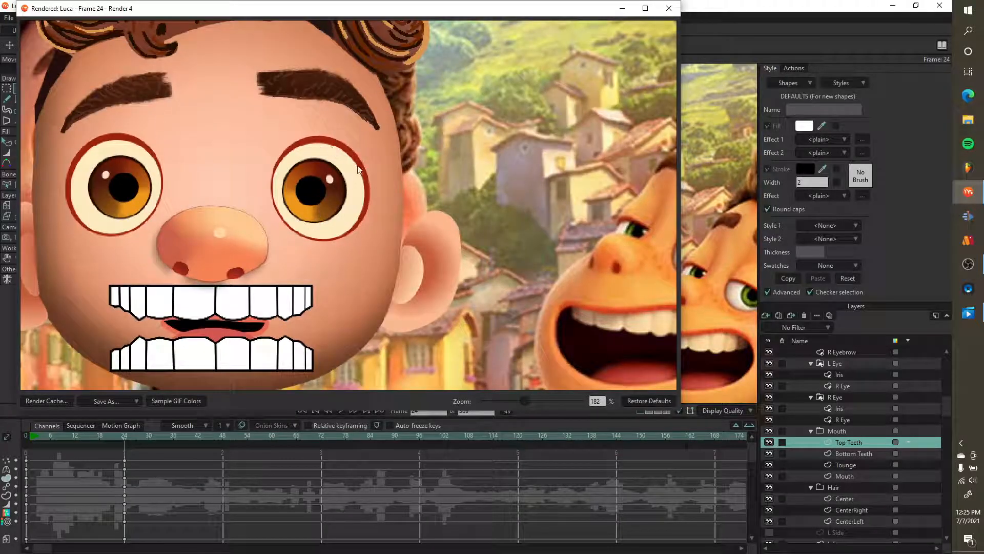
{"action": "left_click_drag", "start_coordinate": [326, 235], "coordinate": [451, 214]}
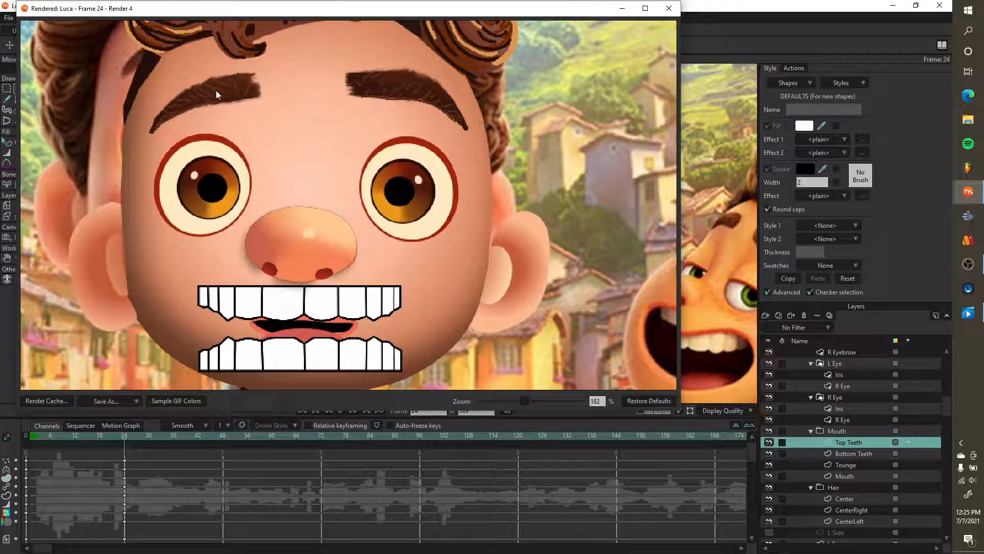
{"action": "scroll", "coordinate": [208, 224], "scroll_direction": "down", "scroll_amount": 3}
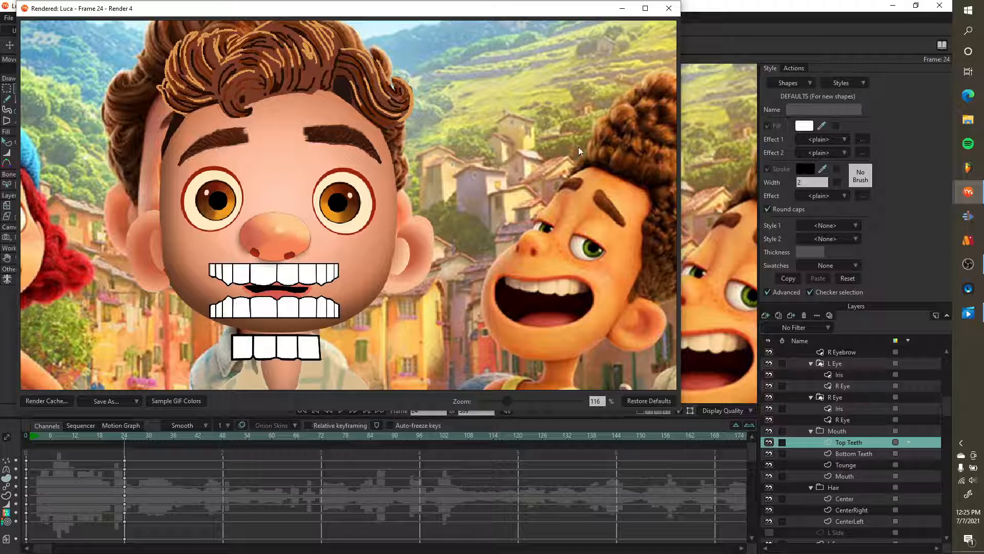
{"action": "left_click_drag", "start_coordinate": [578, 147], "coordinate": [468, 157]}
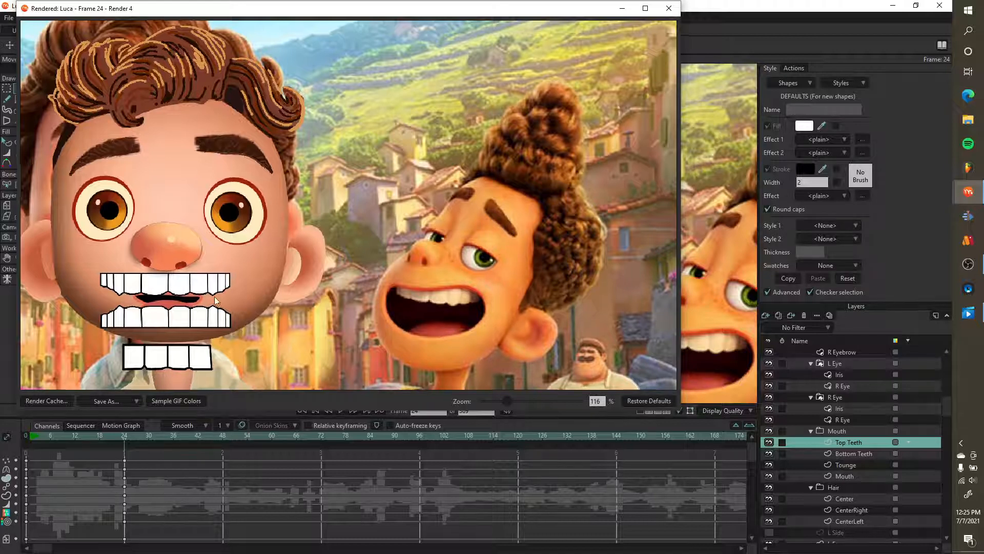
{"action": "scroll", "coordinate": [295, 291], "scroll_direction": "up", "scroll_amount": 3}
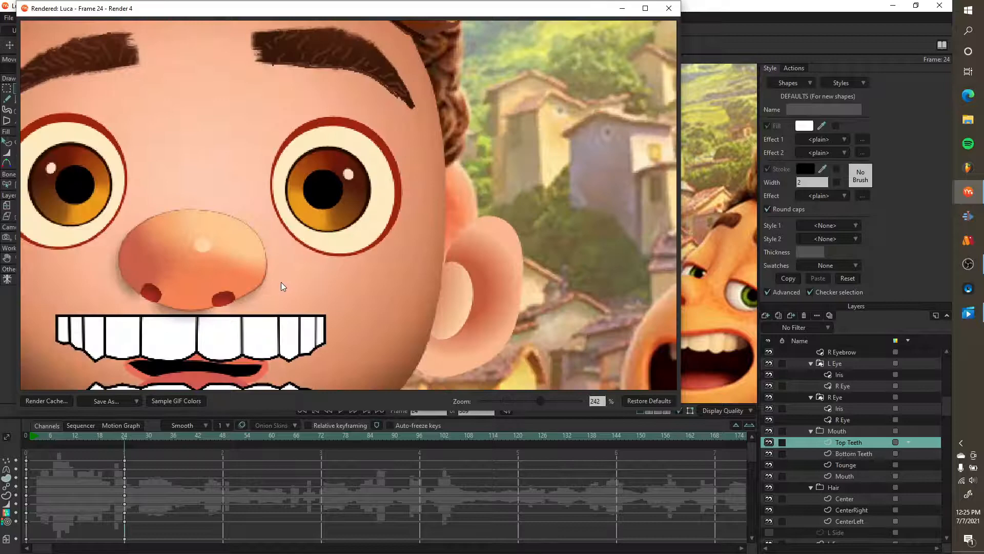
{"action": "left_click_drag", "start_coordinate": [281, 282], "coordinate": [460, 211]}
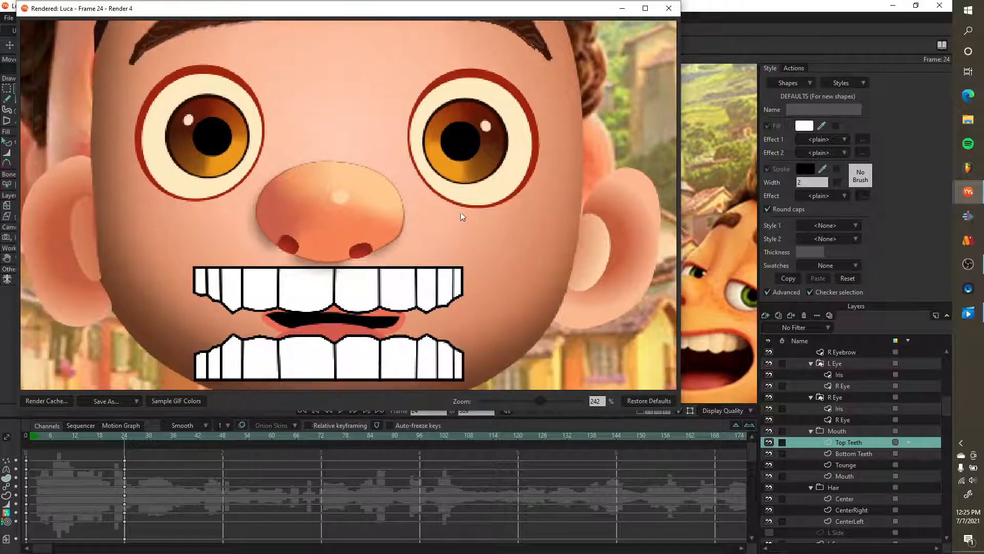
{"action": "left_click", "coordinate": [669, 8]}
- Delete the sample four-tooth block from the Top Teeth layer
{"action": "scroll", "coordinate": [403, 285], "scroll_direction": "up", "scroll_amount": 4}
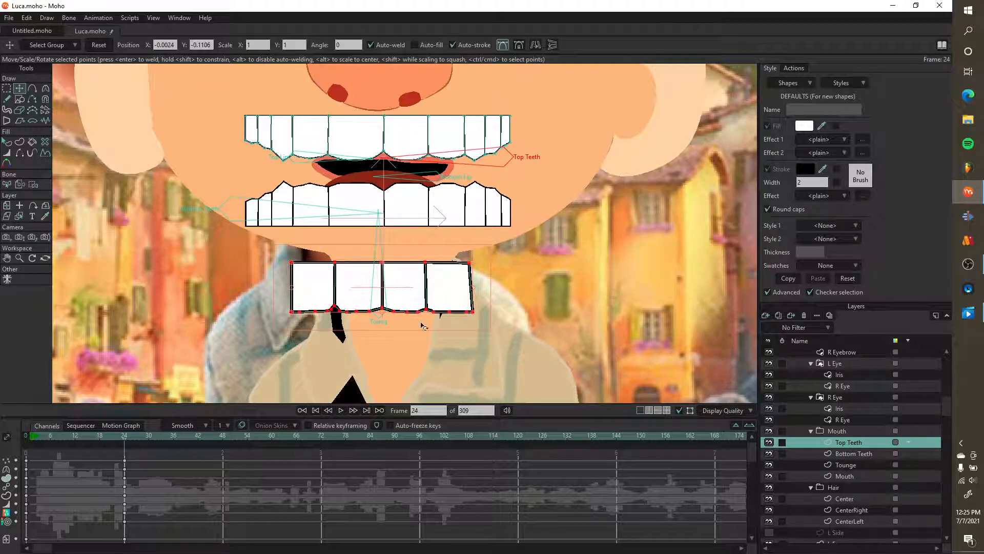
{"action": "key", "text": "Delete"}
{"action": "scroll", "coordinate": [426, 267], "scroll_direction": "up", "scroll_amount": 3}
{"action": "scroll", "coordinate": [426, 267], "scroll_direction": "up", "scroll_amount": 1}
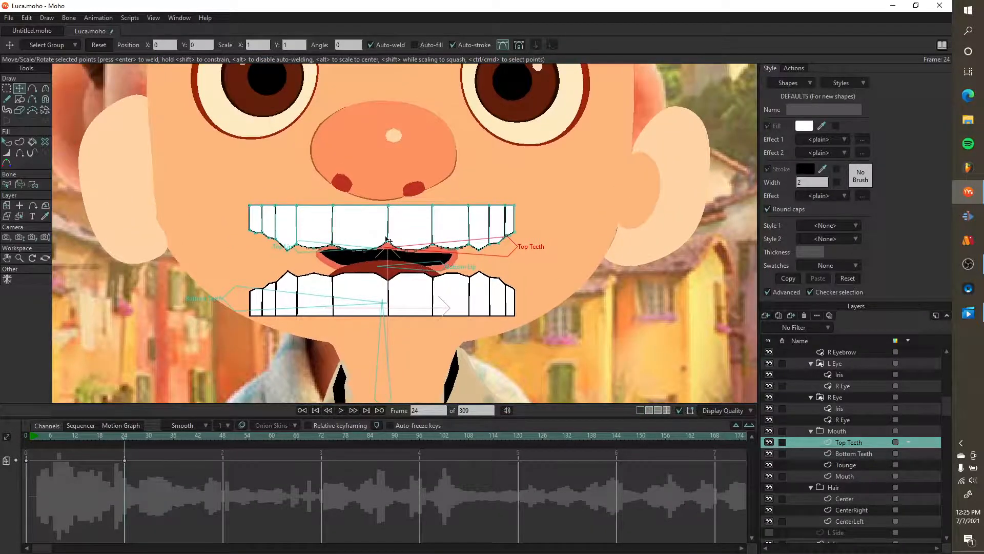
- Select all points of the top teeth and duplicate the Top Teeth layer
{"action": "key", "text": "ctrl+a"}
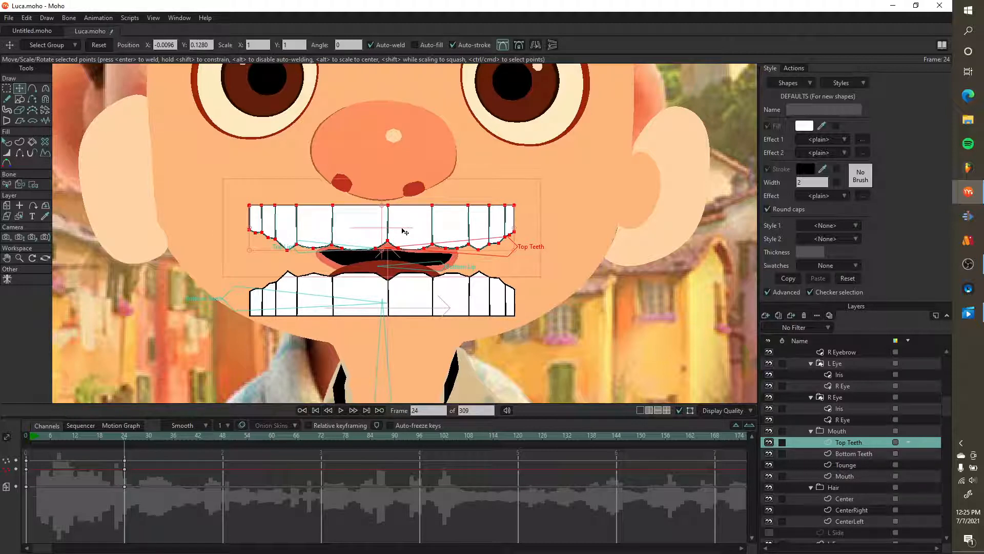
{"action": "right_click", "coordinate": [860, 443]}
{"action": "left_click", "coordinate": [877, 505]}
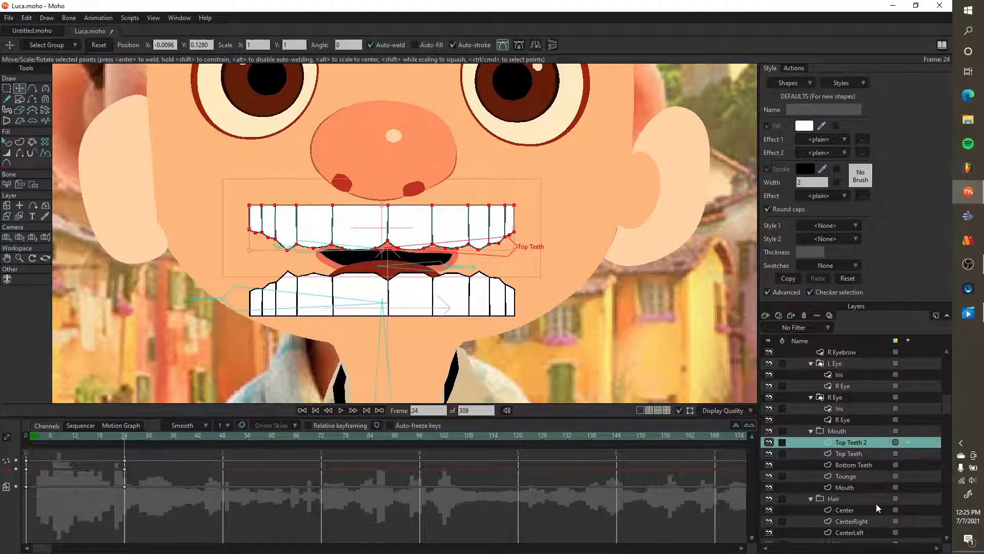
- Rotate the duplicated teeth 180 degrees and place them over the bottom teeth, at about X 0.01, Y 0.02
{"action": "left_click_drag", "start_coordinate": [529, 231], "coordinate": [232, 231]}
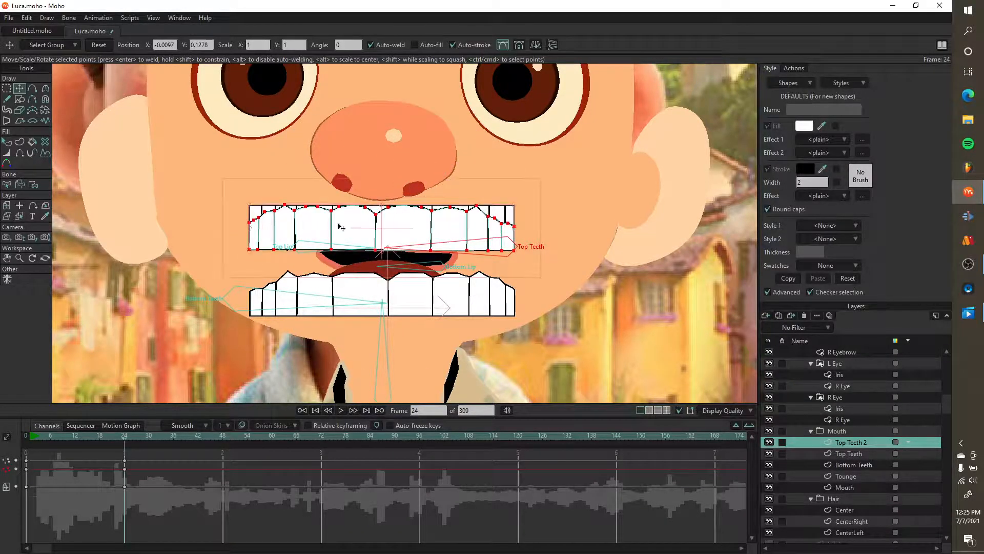
{"action": "left_click_drag", "start_coordinate": [341, 220], "coordinate": [352, 292]}
{"action": "scroll", "coordinate": [352, 292], "scroll_direction": "up", "scroll_amount": 3}
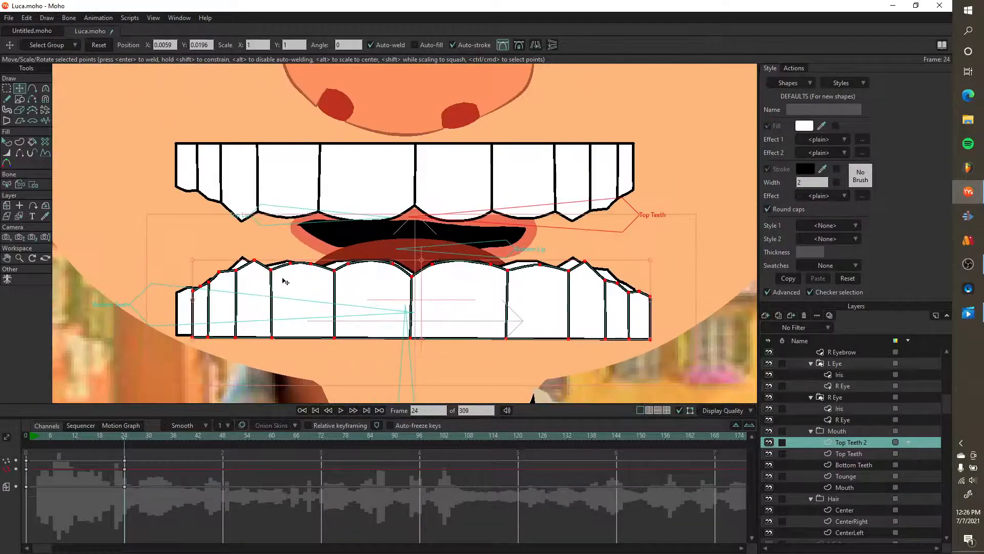
- Align the duplicate's left pointed tooth tip, the two dividers between it and the centre, and the middle divider with the bottom teeth
{"action": "left_click", "coordinate": [250, 263]}
{"action": "mouse_move", "coordinate": [251, 264]}
{"action": "left_mouse_down"}
{"action": "mouse_move", "coordinate": [274, 274]}
{"action": "mouse_move", "coordinate": [265, 275]}
{"action": "left_mouse_up"}
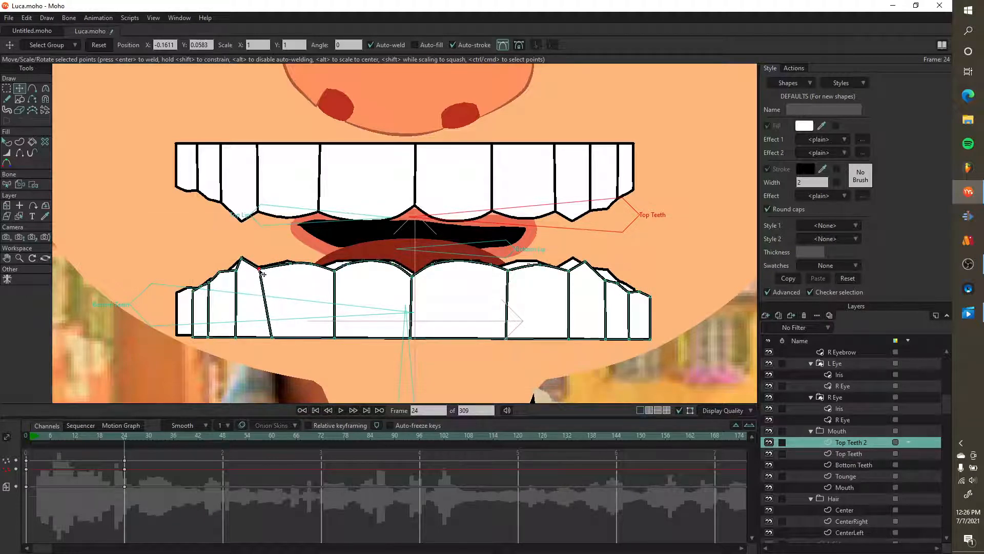
{"action": "left_click_drag", "start_coordinate": [272, 338], "coordinate": [260, 334]}
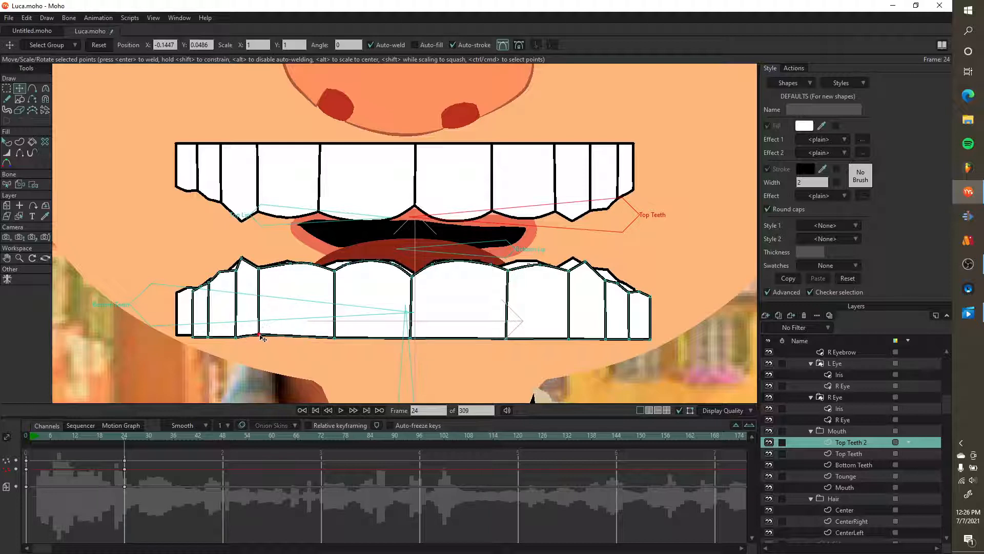
{"action": "left_click_drag", "start_coordinate": [285, 264], "coordinate": [318, 267]}
{"action": "left_click_drag", "start_coordinate": [335, 339], "coordinate": [317, 336]}
{"action": "left_click_drag", "start_coordinate": [413, 279], "coordinate": [415, 272]}
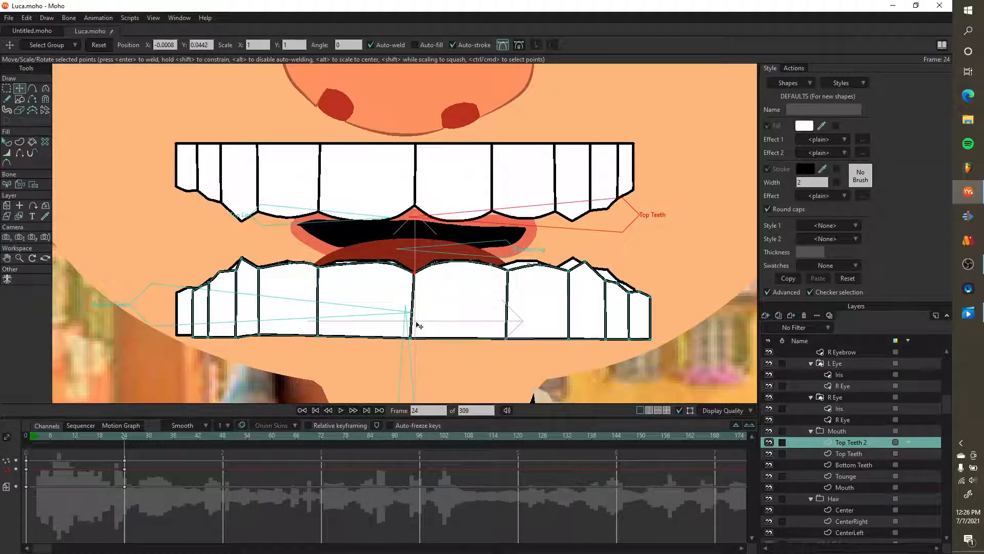
{"action": "left_click_drag", "start_coordinate": [410, 338], "coordinate": [418, 337]}
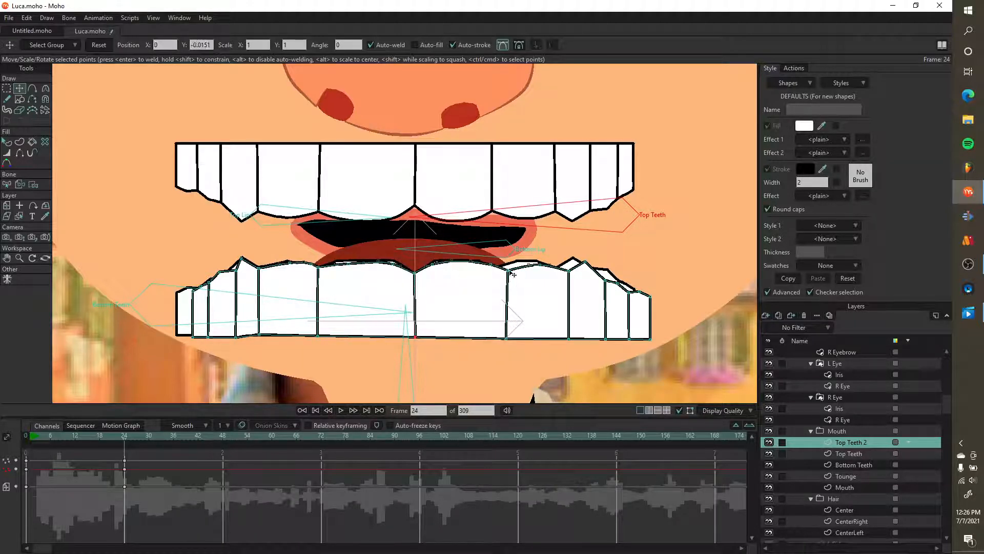
- Align the duplicate's dividers and upper points between the centre and the outer teeth on its right half with the bottom teeth
{"action": "left_click_drag", "start_coordinate": [508, 269], "coordinate": [495, 267]}
{"action": "left_click_drag", "start_coordinate": [506, 339], "coordinate": [497, 339]}
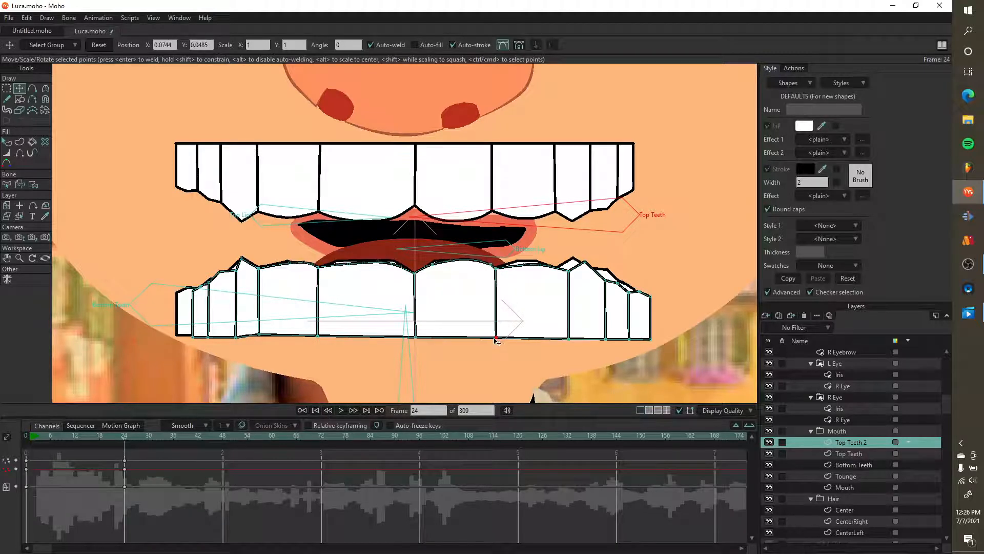
{"action": "left_click_drag", "start_coordinate": [568, 269], "coordinate": [558, 268]}
{"action": "left_click_drag", "start_coordinate": [569, 338], "coordinate": [559, 338]}
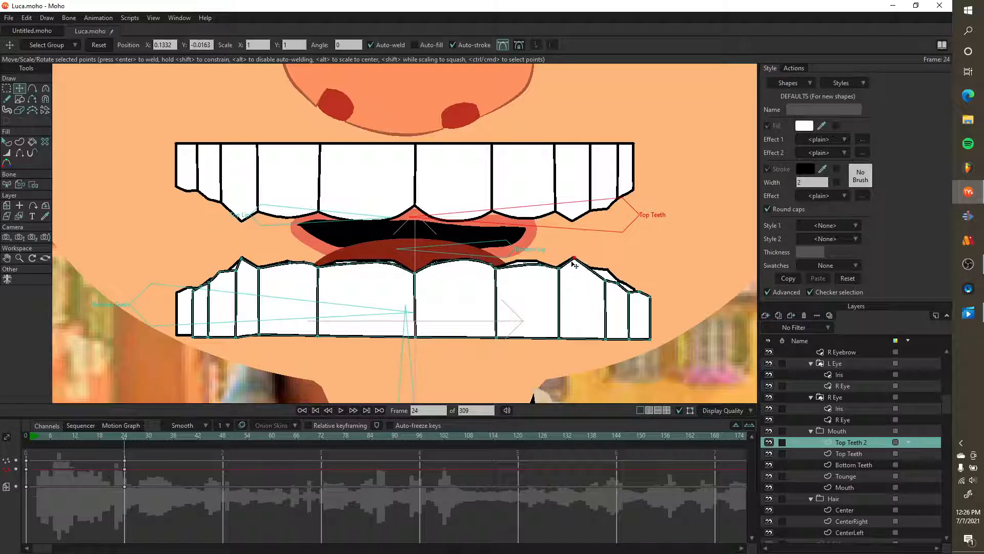
{"action": "left_click_drag", "start_coordinate": [605, 280], "coordinate": [594, 274]}
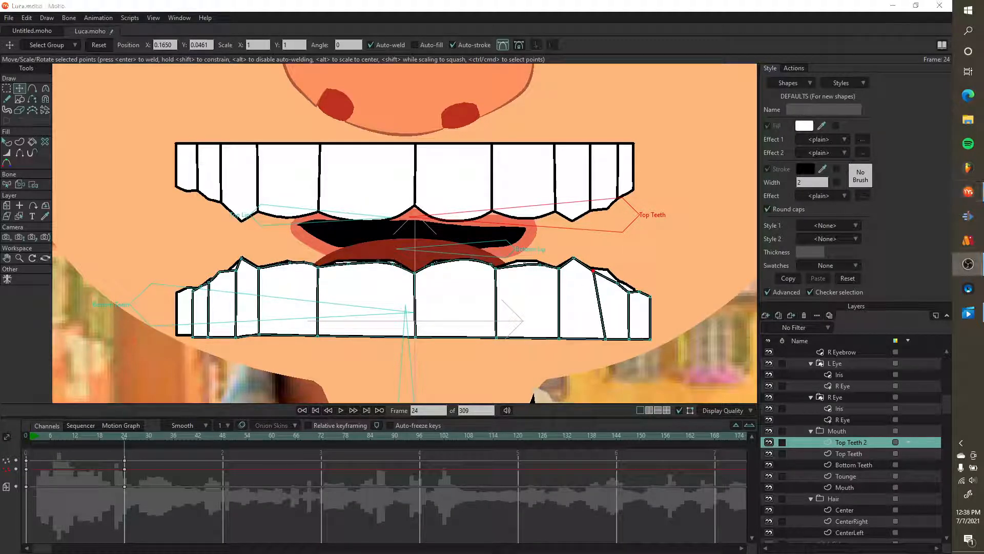
- Move all the duplicated teeth below the bottom teeth, then remove them from the Top Teeth 2 layer
{"action": "left_click", "coordinate": [353, 176]}
{"action": "scroll", "coordinate": [482, 302], "scroll_direction": "down", "scroll_amount": 2}
{"action": "scroll", "coordinate": [482, 309], "scroll_direction": "up", "scroll_amount": 2}
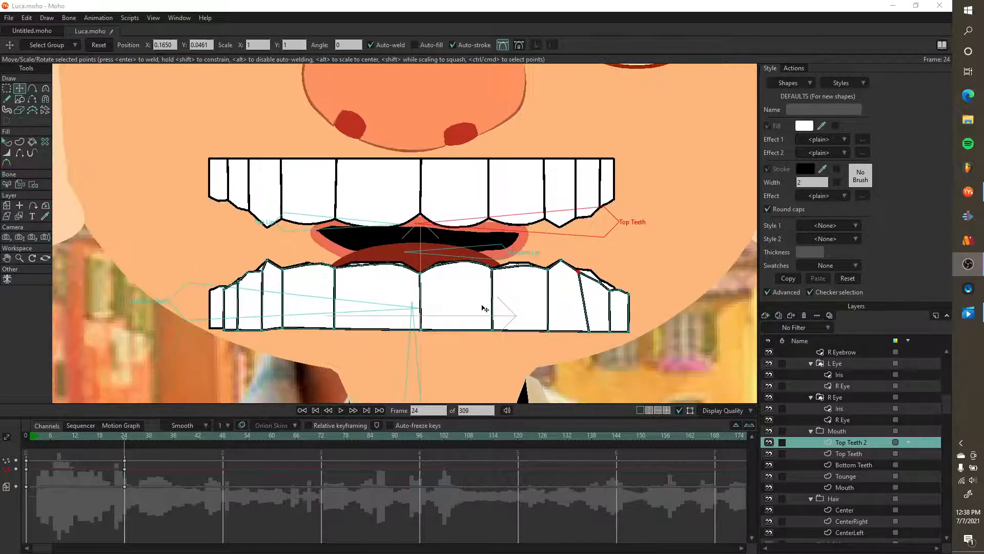
{"action": "key", "text": "ctrl+a"}
{"action": "left_click_drag", "start_coordinate": [469, 305], "coordinate": [459, 341]}
{"action": "left_click_drag", "start_coordinate": [471, 237], "coordinate": [477, 298]}
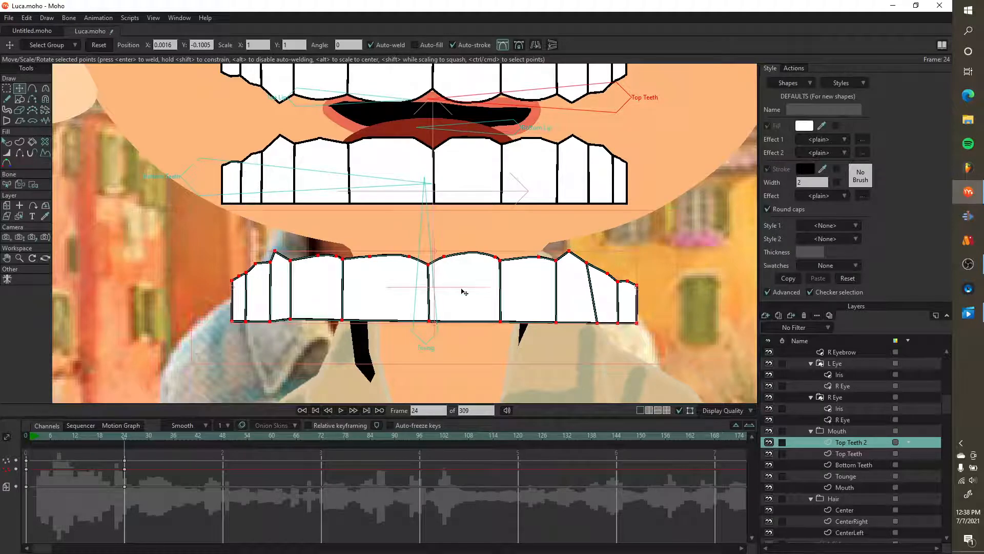
{"action": "key", "text": "ctrl+z"}
{"action": "key", "text": "g"}
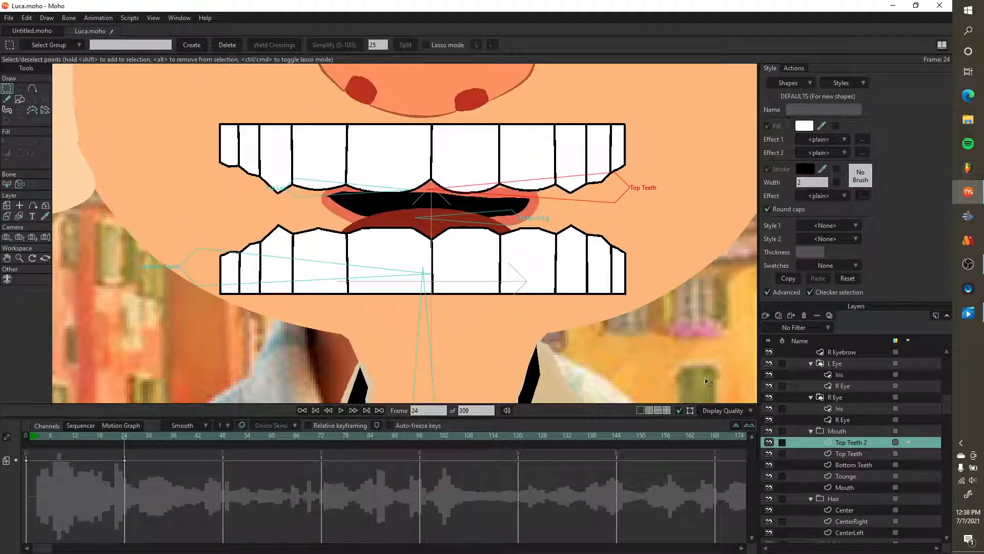
- Move the oval on the Tounge layer below the bottom teeth to expose its whole shape, then return it to the mouth
{"action": "left_click", "coordinate": [850, 475]}
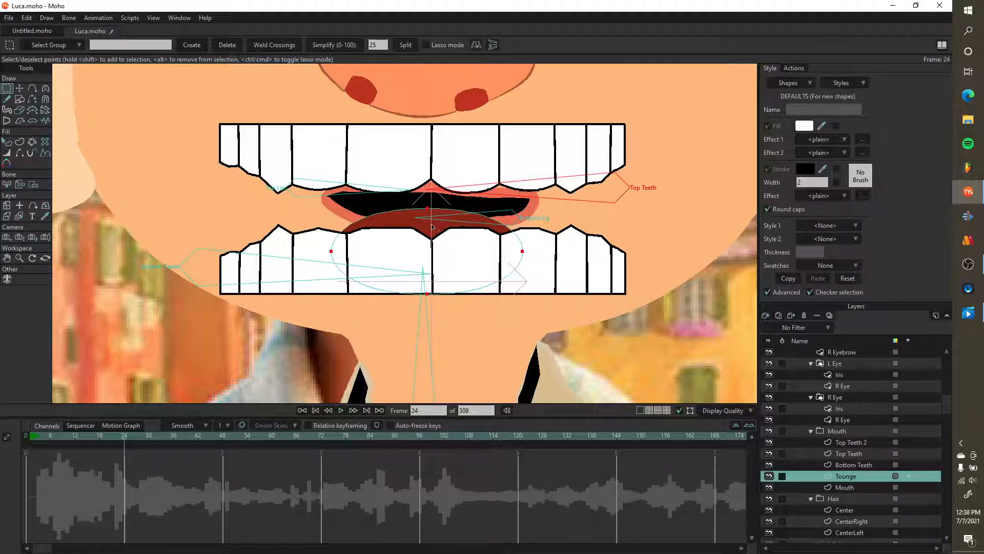
{"action": "key", "text": "t"}
{"action": "left_click_drag", "start_coordinate": [432, 228], "coordinate": [450, 337]}
{"action": "scroll", "coordinate": [450, 338], "scroll_direction": "down", "scroll_amount": 5}
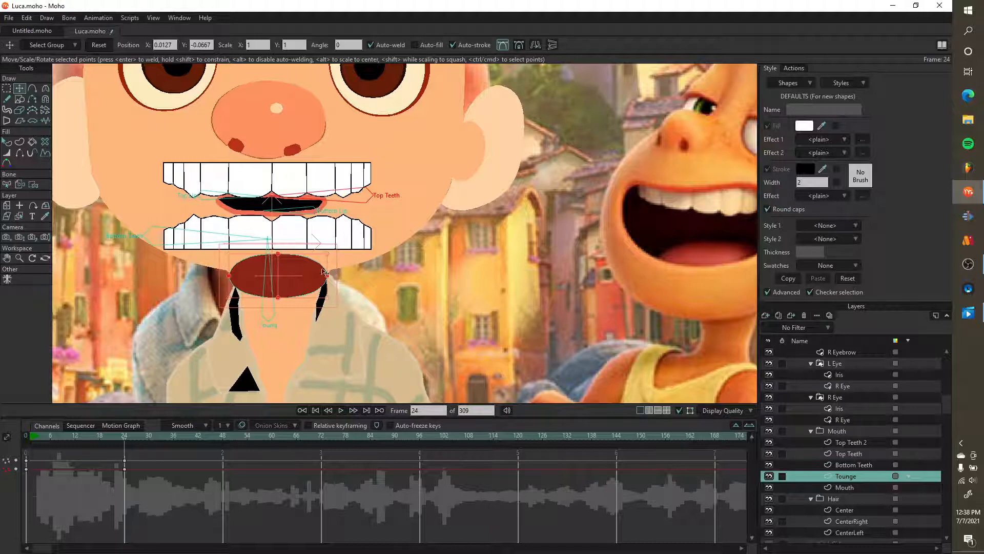
{"action": "left_click_drag", "start_coordinate": [289, 277], "coordinate": [412, 215]}
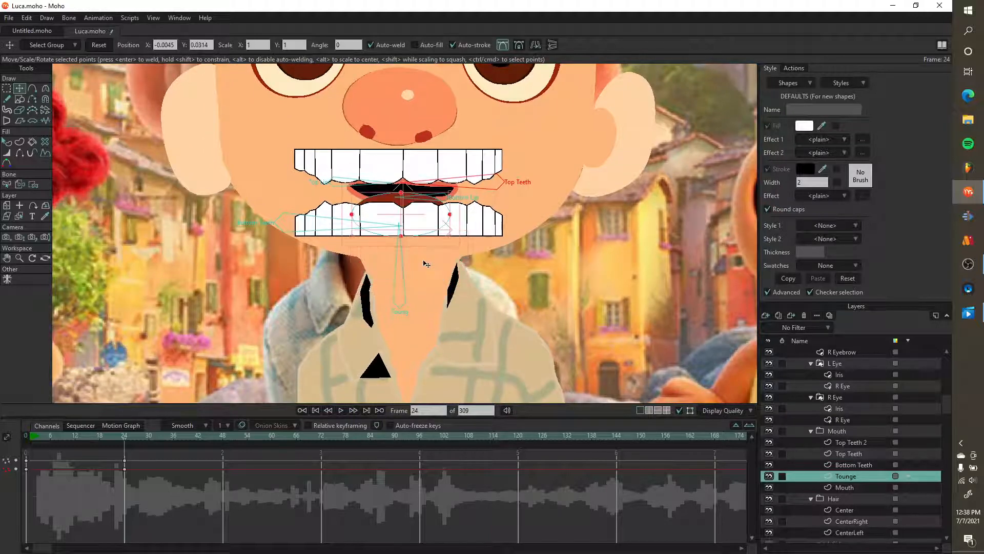
{"action": "scroll", "coordinate": [392, 213], "scroll_direction": "up", "scroll_amount": 4}
{"action": "scroll", "coordinate": [398, 211], "scroll_direction": "down", "scroll_amount": 5}
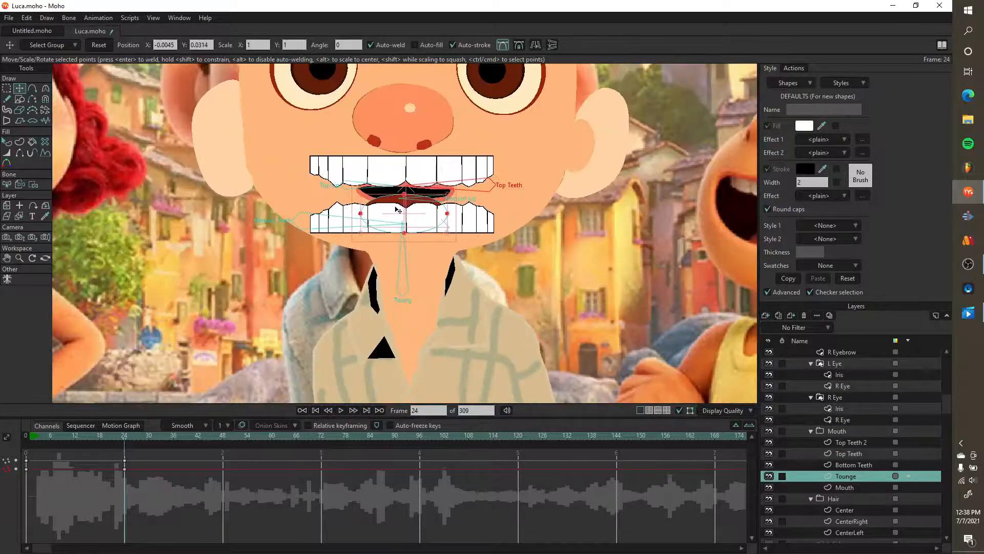
- Set the Mouth group's masking to Hide all
{"action": "double_click", "coordinate": [852, 431]}
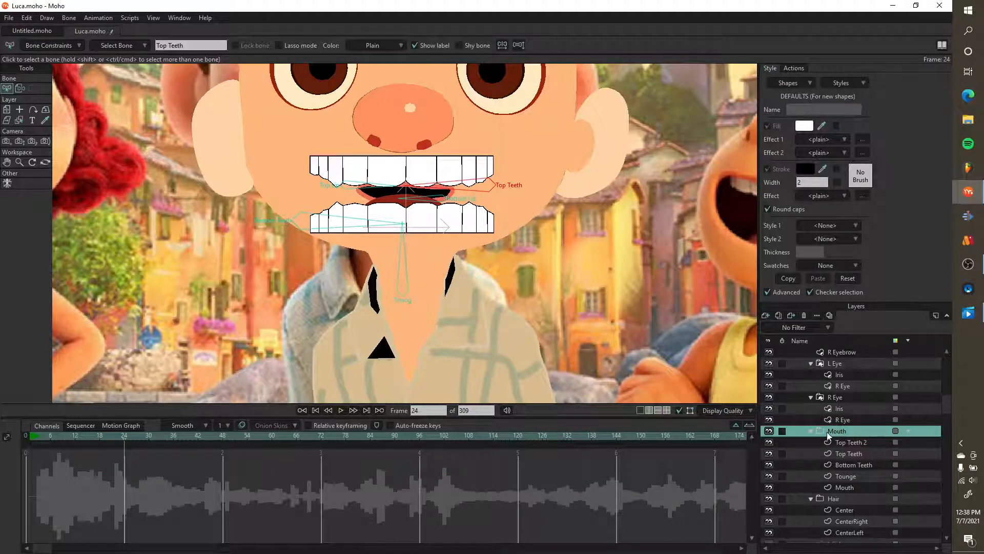
{"action": "left_click", "coordinate": [624, 109]}
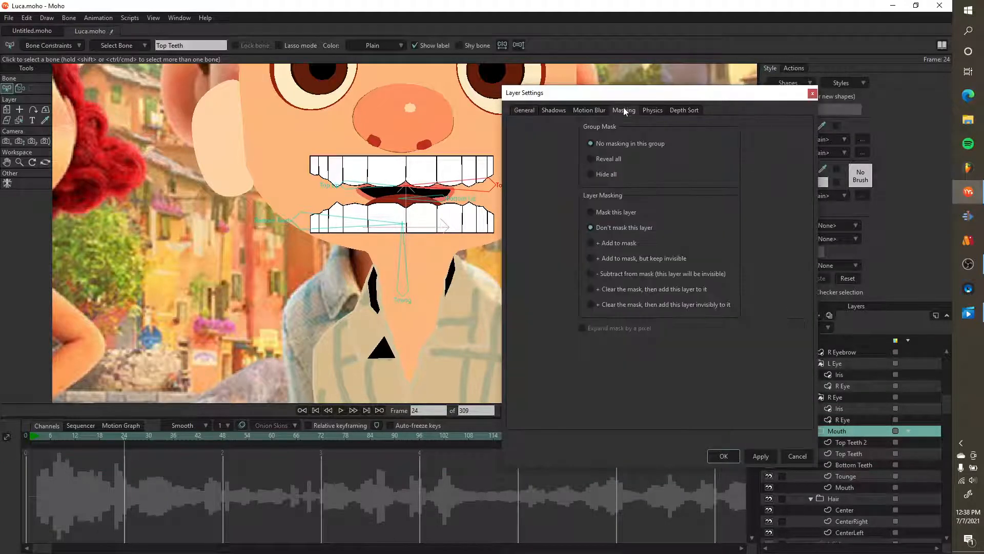
{"action": "left_click_drag", "start_coordinate": [639, 101], "coordinate": [553, 118]}
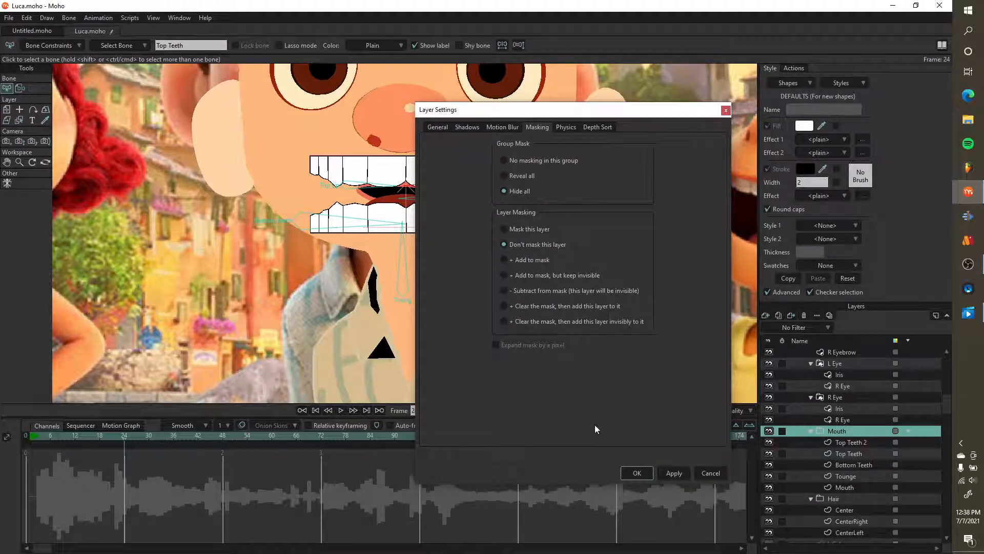
{"action": "left_click", "coordinate": [636, 473]}
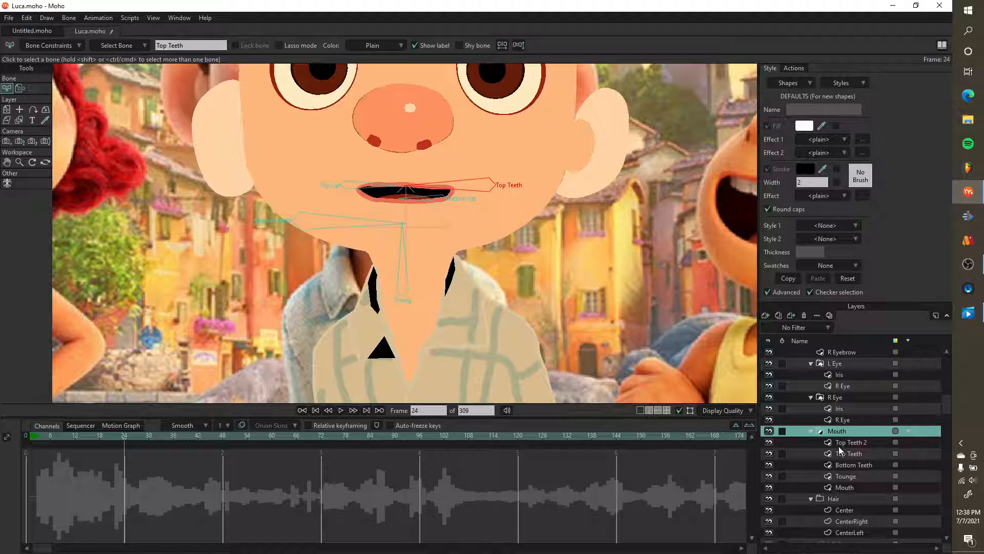
- Select the shape on the Mouth layer and examine its fill, outline and points up close
{"action": "left_click", "coordinate": [839, 488]}
{"action": "scroll", "coordinate": [418, 213], "scroll_direction": "up", "scroll_amount": 6}
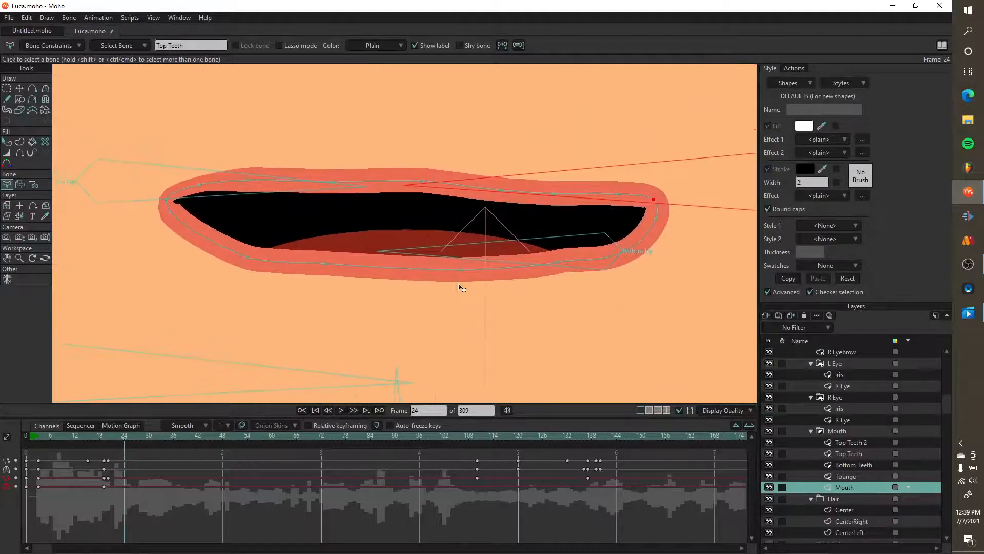
{"action": "scroll", "coordinate": [417, 195], "scroll_direction": "down", "scroll_amount": 1}
{"action": "scroll", "coordinate": [417, 195], "scroll_direction": "up", "scroll_amount": 2}
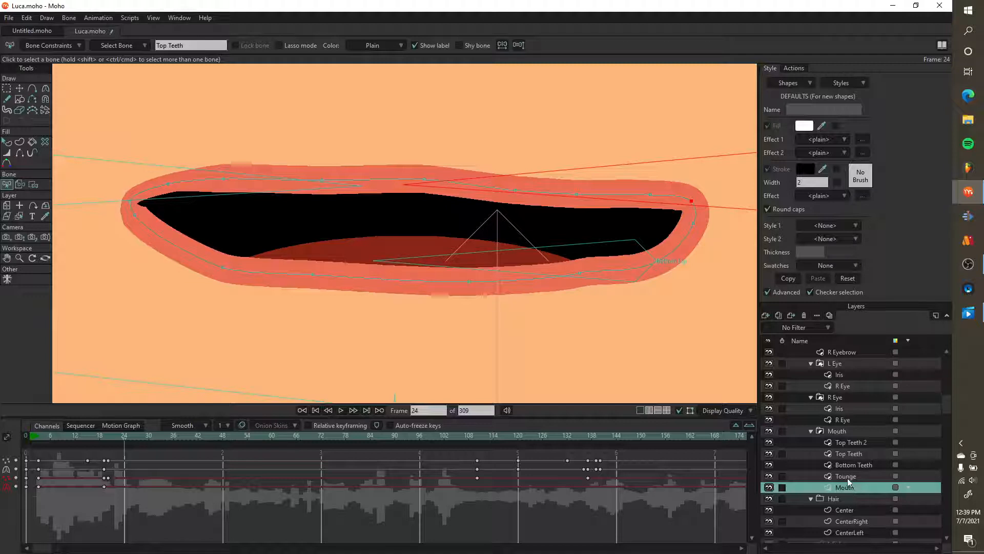
{"action": "scroll", "coordinate": [554, 290], "scroll_direction": "down", "scroll_amount": 3}
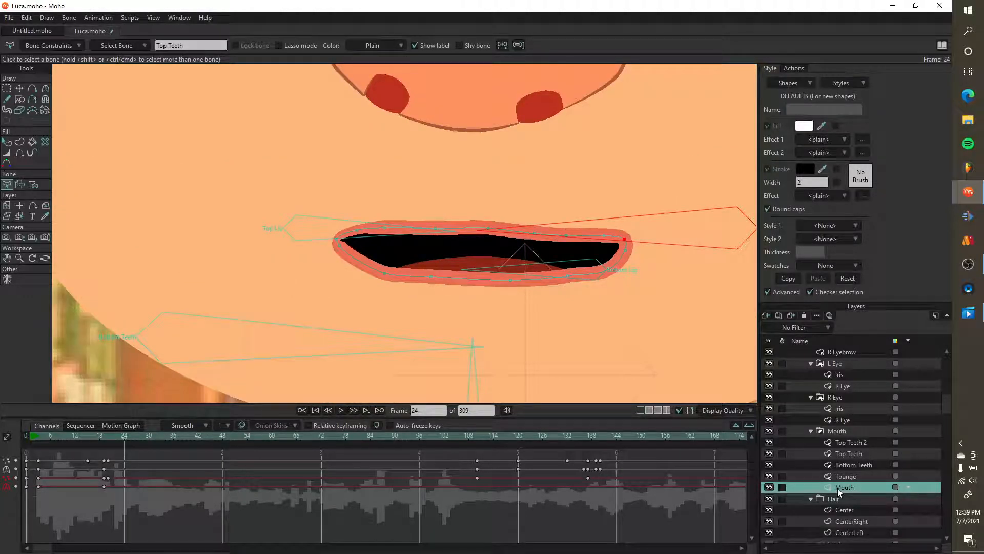
{"action": "key", "text": "q"}
{"action": "left_click", "coordinate": [548, 256]}
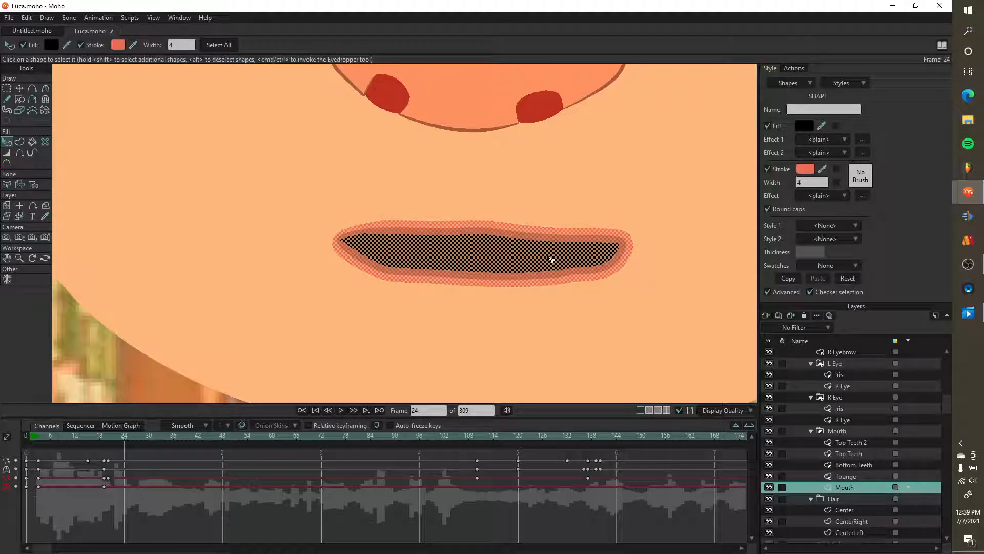
{"action": "key", "text": "t"}
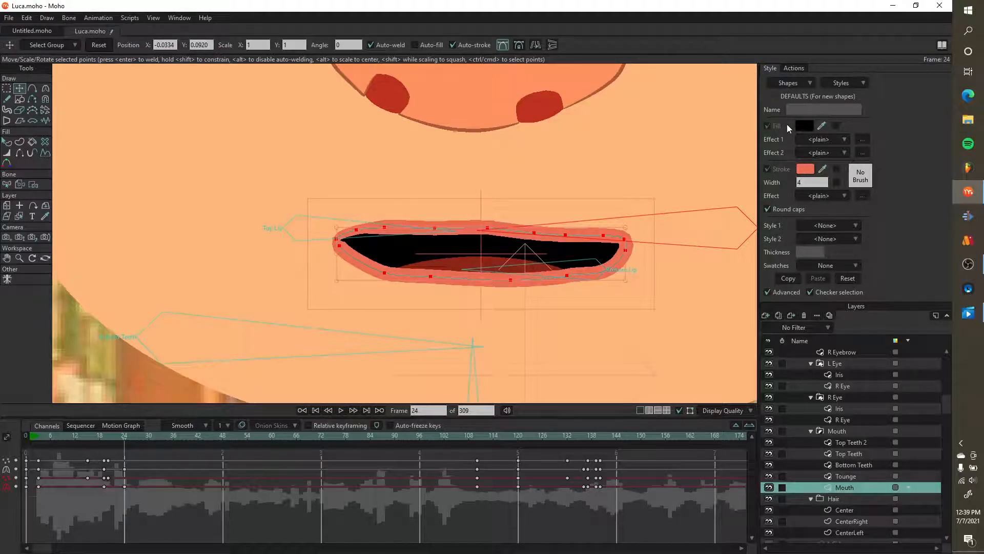
- Recheck the mouth shape's fill and stroke, then select the points in the middle of the upper lip
{"action": "key", "text": "q"}
{"action": "left_click", "coordinate": [511, 252]}
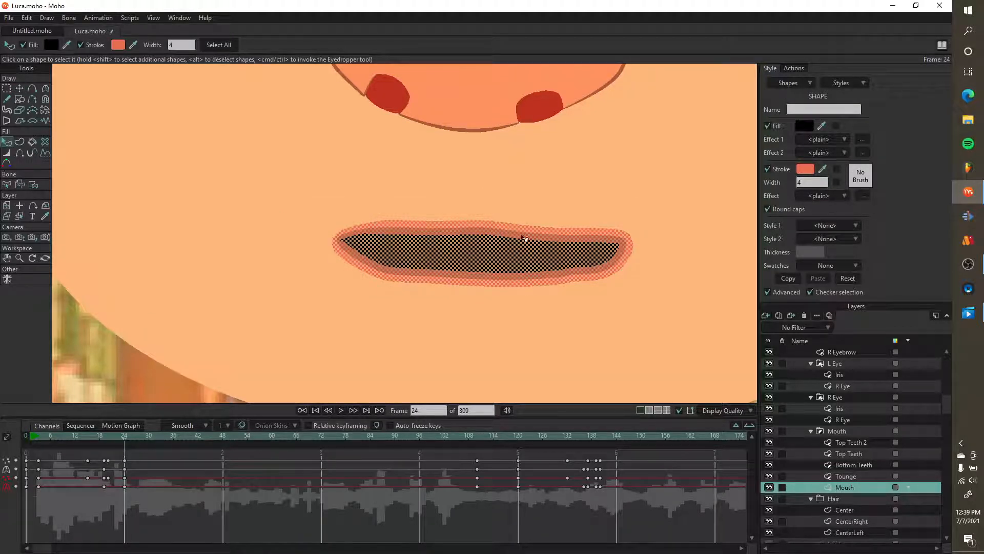
{"action": "left_click", "coordinate": [551, 218]}
{"action": "left_click", "coordinate": [540, 241]}
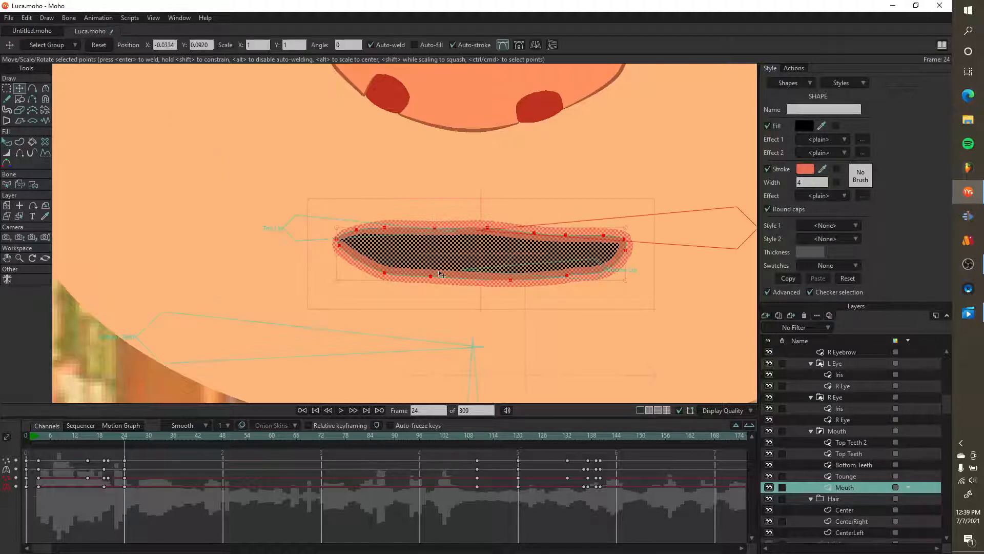
{"action": "key", "text": "t"}
{"action": "left_click", "coordinate": [533, 160]}
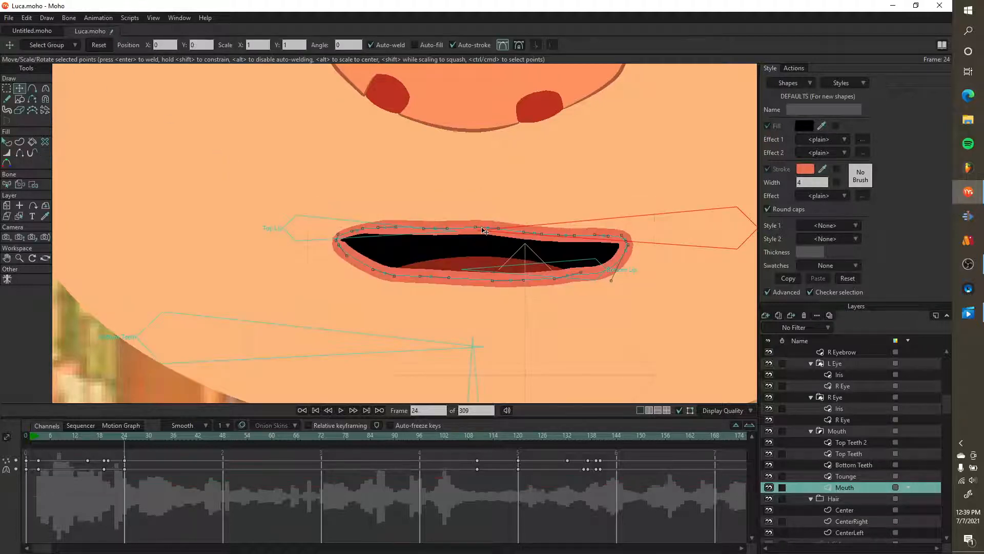
{"action": "left_click_drag", "start_coordinate": [464, 219], "coordinate": [507, 239]}
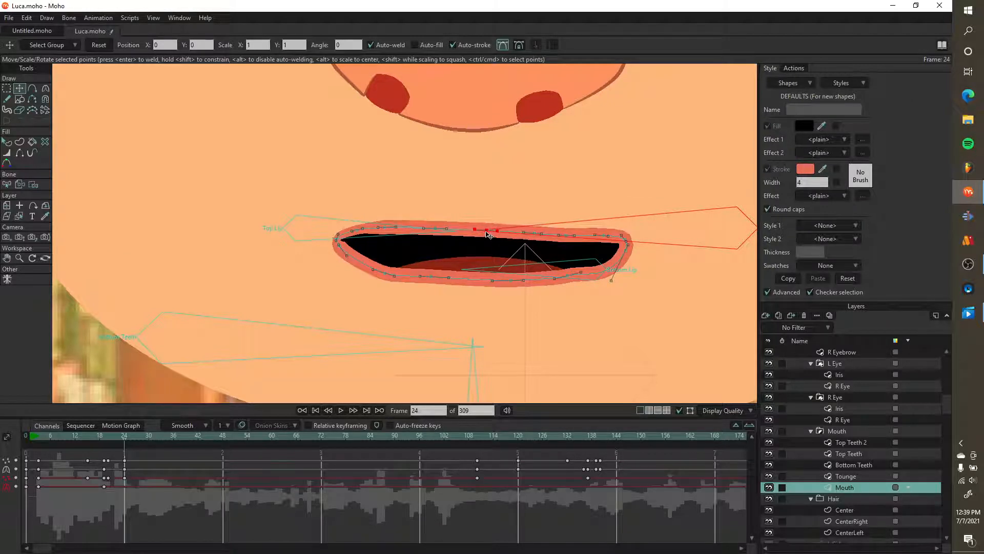
{"action": "left_click_drag", "start_coordinate": [375, 176], "coordinate": [325, 173]}
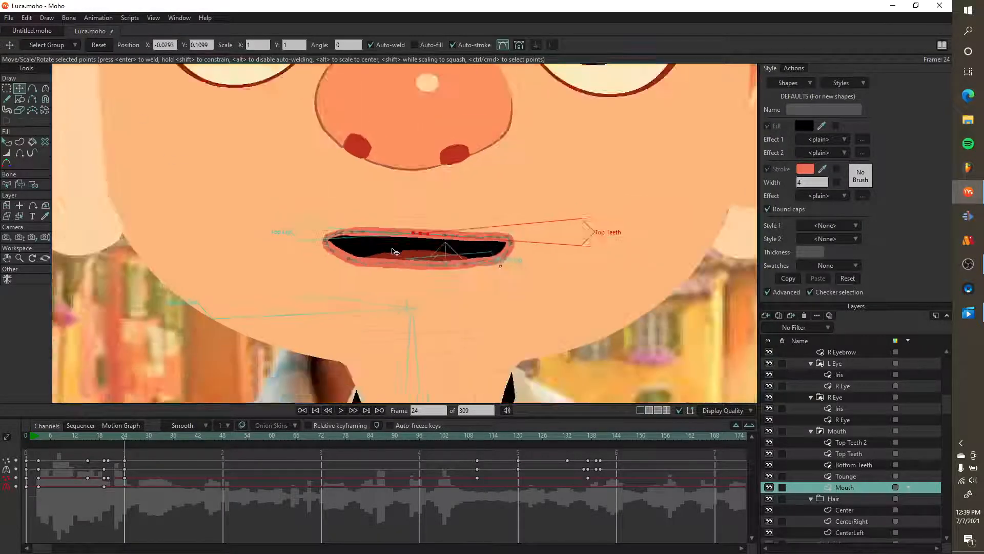
- Draw a wide, flat sample oval on the Mouth layer just above the mouth and shift it sideways past the mouth's right corner
{"action": "left_click", "coordinate": [19, 100]}
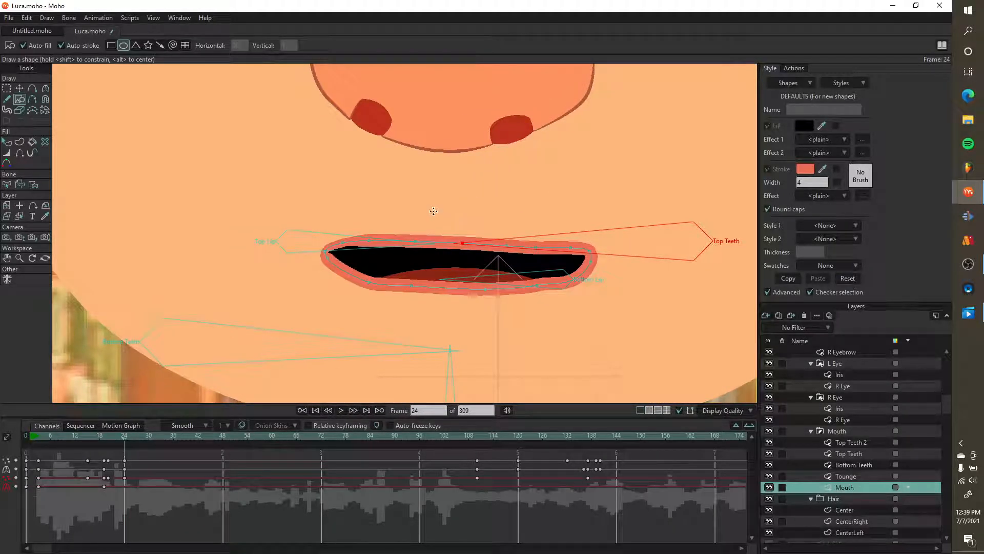
{"action": "mouse_move", "coordinate": [418, 188]}
{"action": "left_mouse_down"}
{"action": "mouse_move", "coordinate": [475, 224]}
{"action": "mouse_move", "coordinate": [604, 232]}
{"action": "left_mouse_up"}
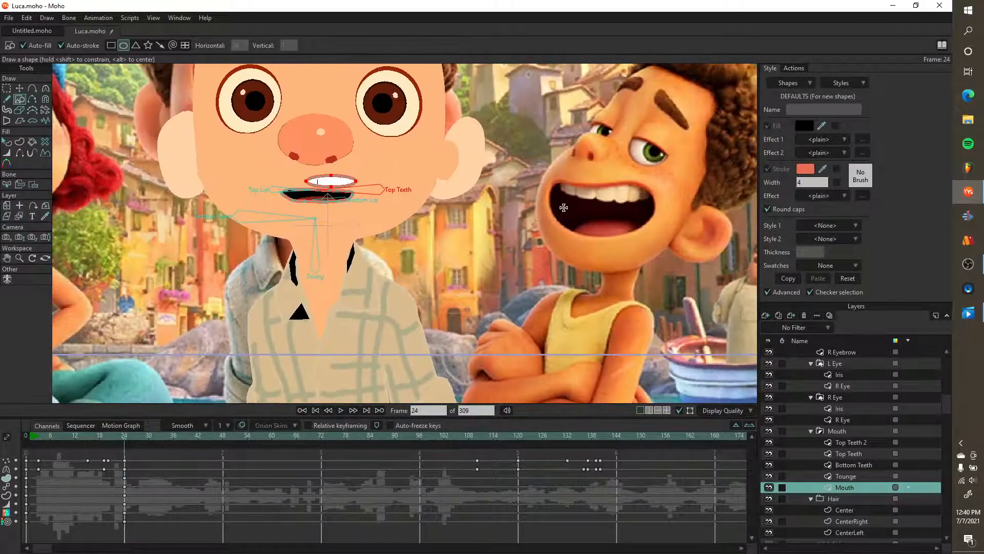
{"action": "scroll", "coordinate": [348, 180], "scroll_direction": "up", "scroll_amount": 4}
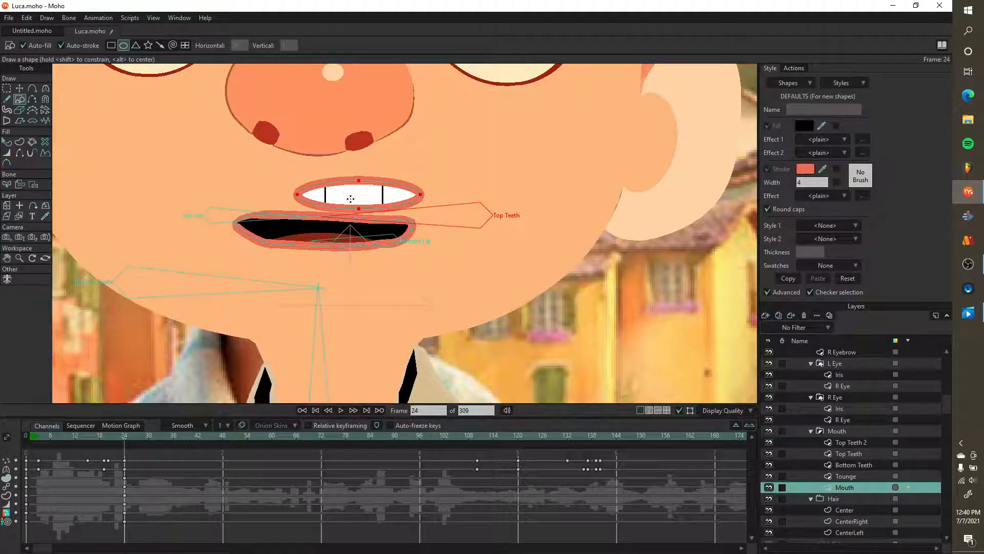
{"action": "key", "text": "t"}
{"action": "mouse_move", "coordinate": [351, 198]}
{"action": "left_mouse_down"}
{"action": "mouse_move", "coordinate": [314, 231]}
{"action": "mouse_move", "coordinate": [232, 194]}
{"action": "mouse_move", "coordinate": [216, 198]}
{"action": "mouse_move", "coordinate": [175, 109]}
{"action": "mouse_move", "coordinate": [391, 133]}
{"action": "mouse_move", "coordinate": [465, 169]}
{"action": "mouse_move", "coordinate": [425, 242]}
{"action": "mouse_move", "coordinate": [431, 329]}
{"action": "mouse_move", "coordinate": [417, 271]}
{"action": "mouse_move", "coordinate": [359, 222]}
{"action": "mouse_move", "coordinate": [311, 224]}
{"action": "mouse_move", "coordinate": [382, 183]}
{"action": "mouse_move", "coordinate": [351, 247]}
{"action": "mouse_move", "coordinate": [329, 226]}
{"action": "mouse_move", "coordinate": [406, 194]}
{"action": "left_mouse_up"}
{"action": "scroll", "coordinate": [406, 194], "scroll_direction": "up", "scroll_amount": 3}
- Add eight points around the sample oval's outline, spread along its lower and upper edges
{"action": "key", "text": "a"}
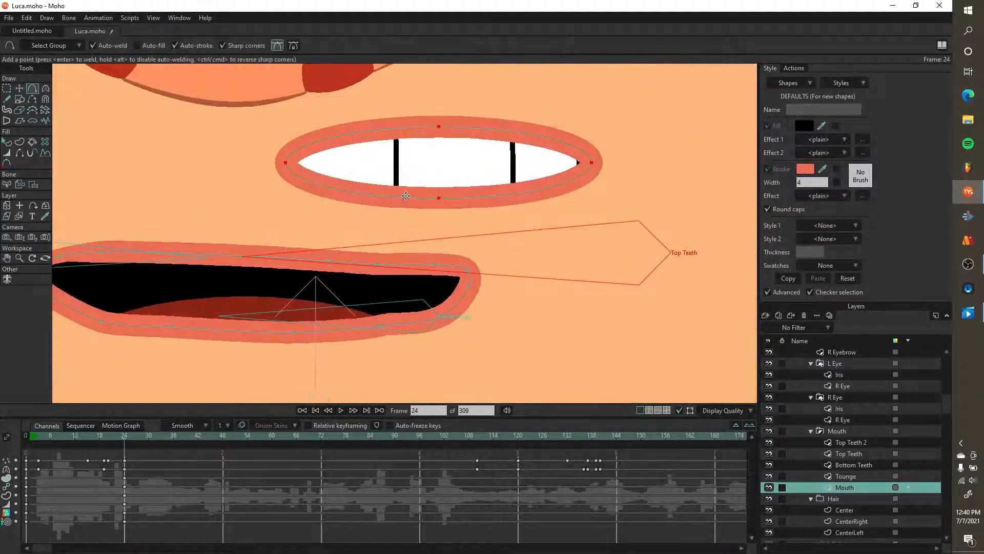
{"action": "left_click", "coordinate": [406, 197]}
{"action": "left_click", "coordinate": [364, 188]}
{"action": "left_click", "coordinate": [328, 179]}
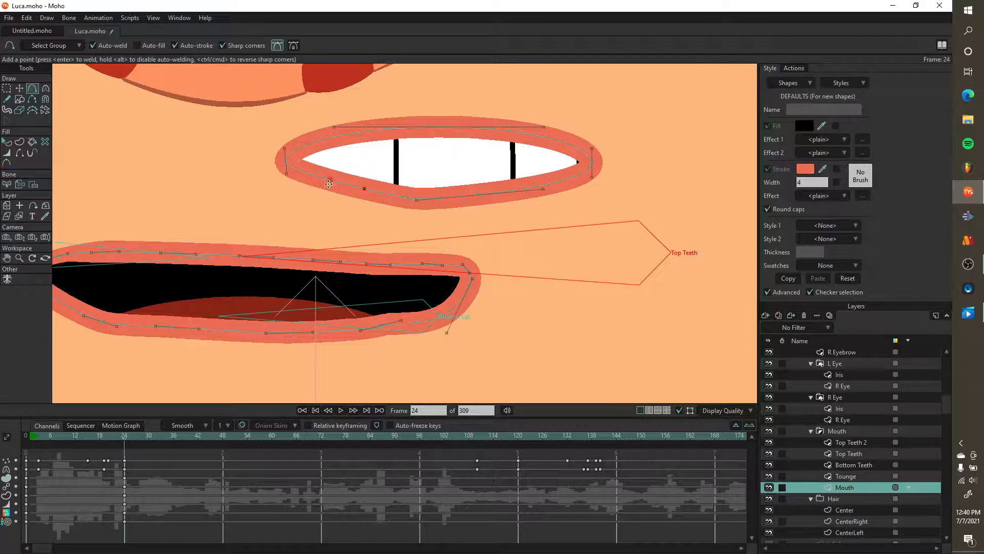
{"action": "left_click", "coordinate": [324, 138]}
{"action": "left_click", "coordinate": [469, 128]}
{"action": "left_click", "coordinate": [485, 132]}
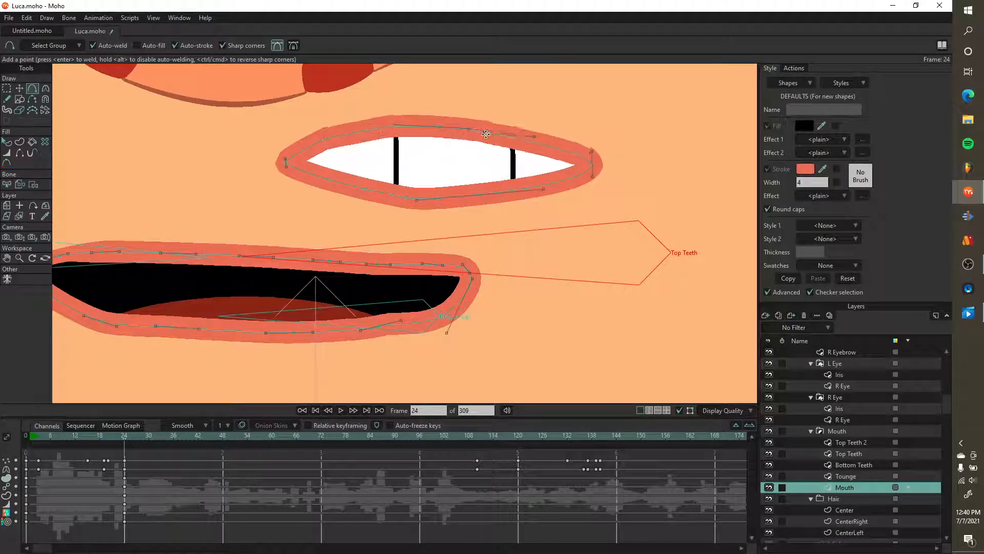
{"action": "left_click", "coordinate": [547, 145]}
{"action": "left_click", "coordinate": [545, 185]}
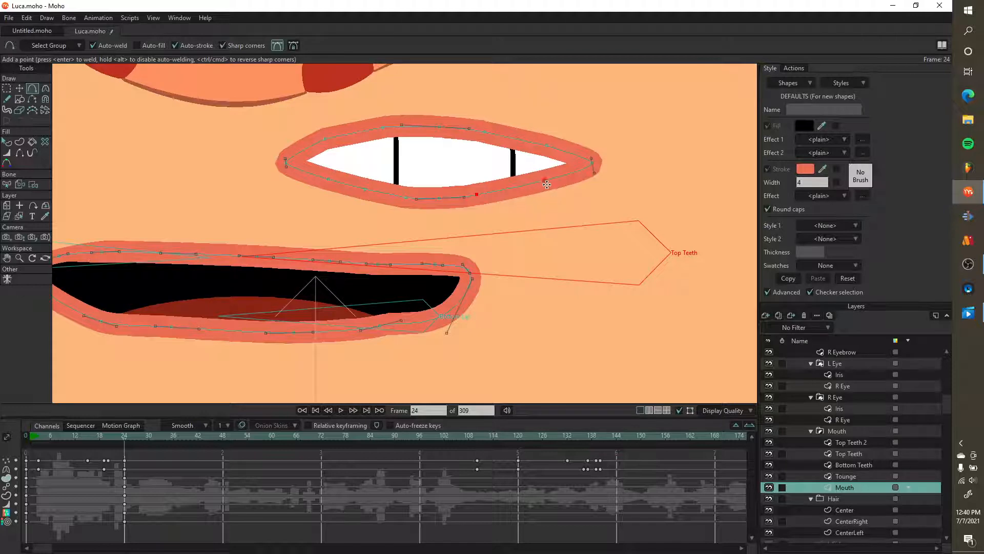
{"action": "scroll", "coordinate": [505, 188], "scroll_direction": "down", "scroll_amount": 2}
{"action": "scroll", "coordinate": [505, 187], "scroll_direction": "up", "scroll_amount": 2}
- Move the sample oval's points inward one by one, collapsing the wide shape on the Mouth layer into a small, narrow mouth opening
{"action": "key", "text": "t"}
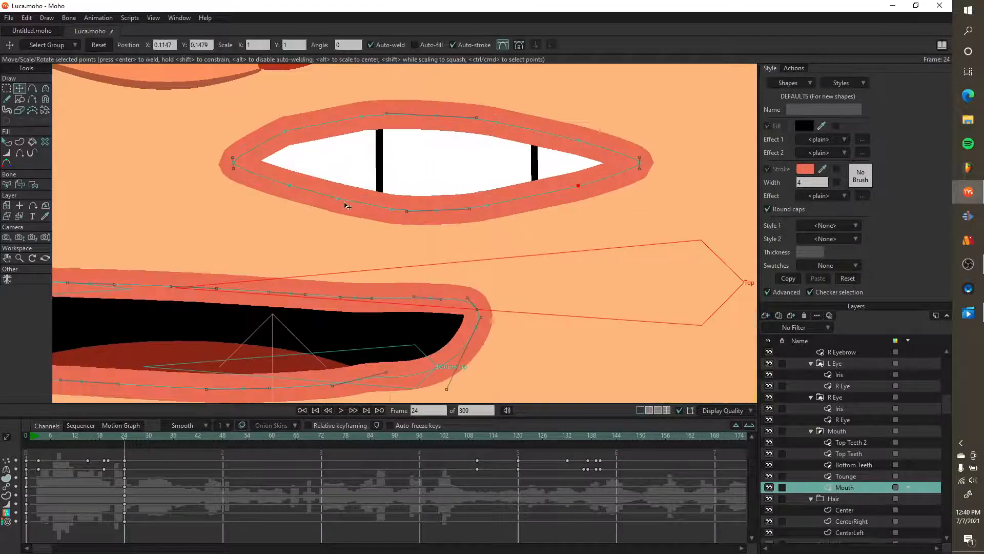
{"action": "left_click_drag", "start_coordinate": [338, 202], "coordinate": [377, 169]}
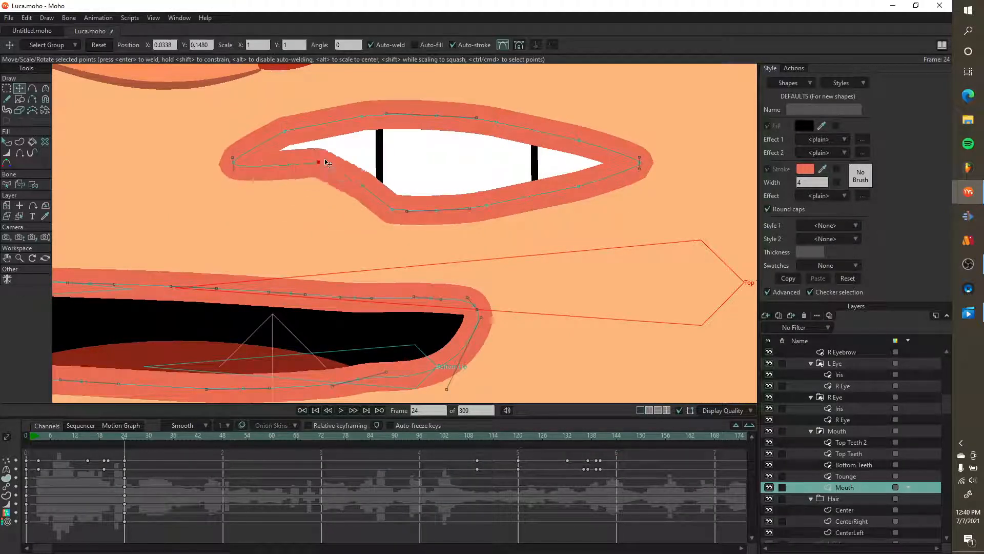
{"action": "left_click_drag", "start_coordinate": [301, 189], "coordinate": [300, 159]}
{"action": "left_click_drag", "start_coordinate": [234, 158], "coordinate": [374, 121]}
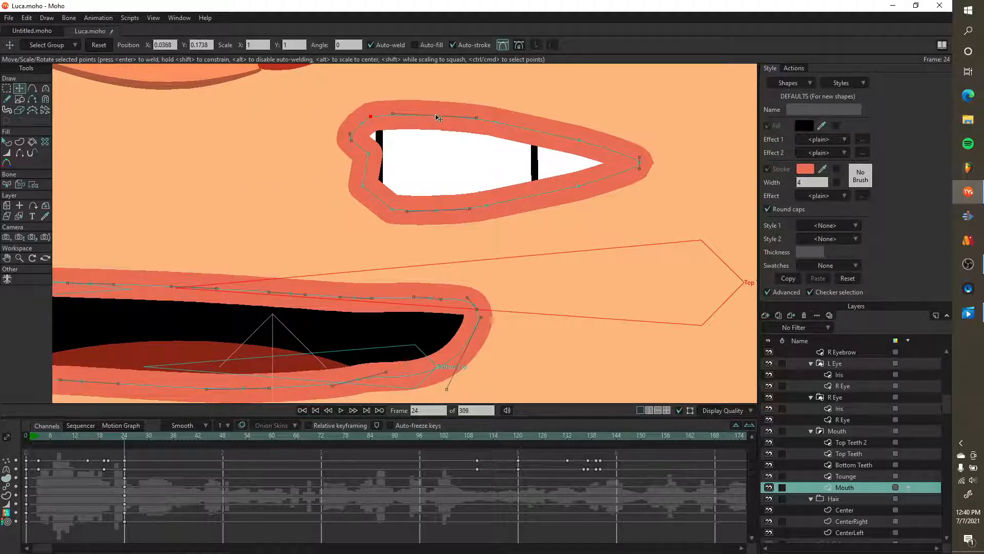
{"action": "left_click_drag", "start_coordinate": [438, 118], "coordinate": [519, 153]}
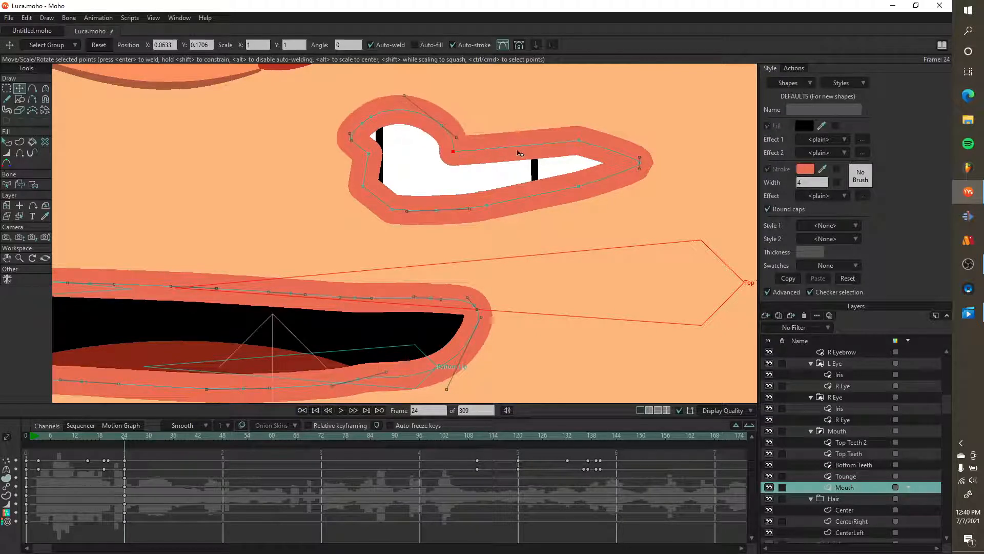
{"action": "left_click_drag", "start_coordinate": [575, 140], "coordinate": [455, 169]}
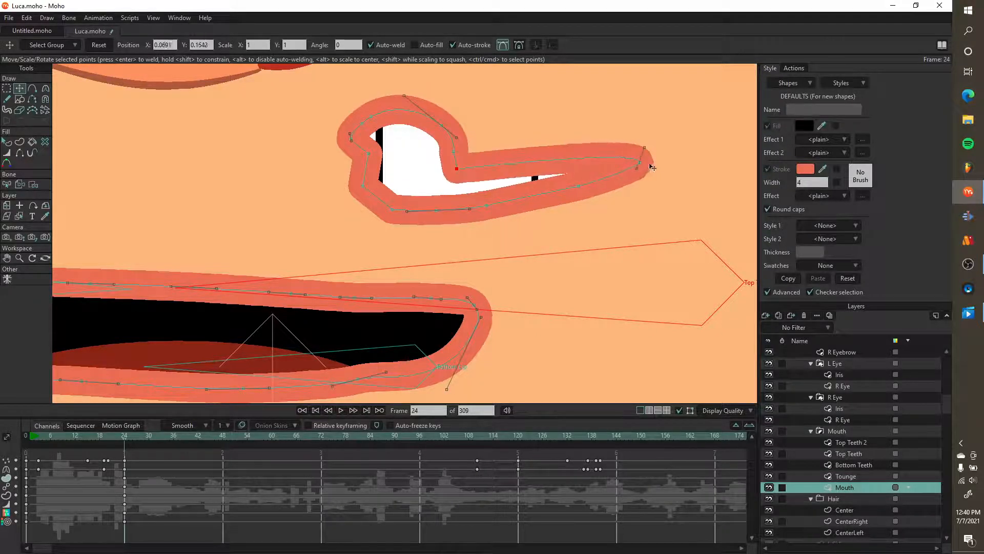
{"action": "left_click_drag", "start_coordinate": [635, 162], "coordinate": [462, 184]}
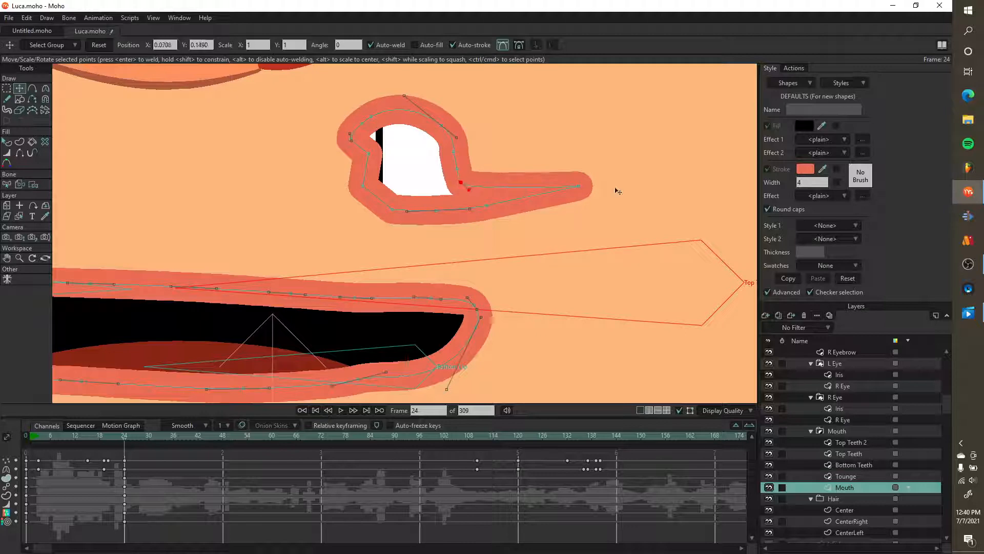
{"action": "left_click_drag", "start_coordinate": [578, 189], "coordinate": [470, 190]}
- Adjust a point on the small sample shape's outer edge and one at its lower corner to round the outline
{"action": "scroll", "coordinate": [409, 159], "scroll_direction": "down", "scroll_amount": 3}
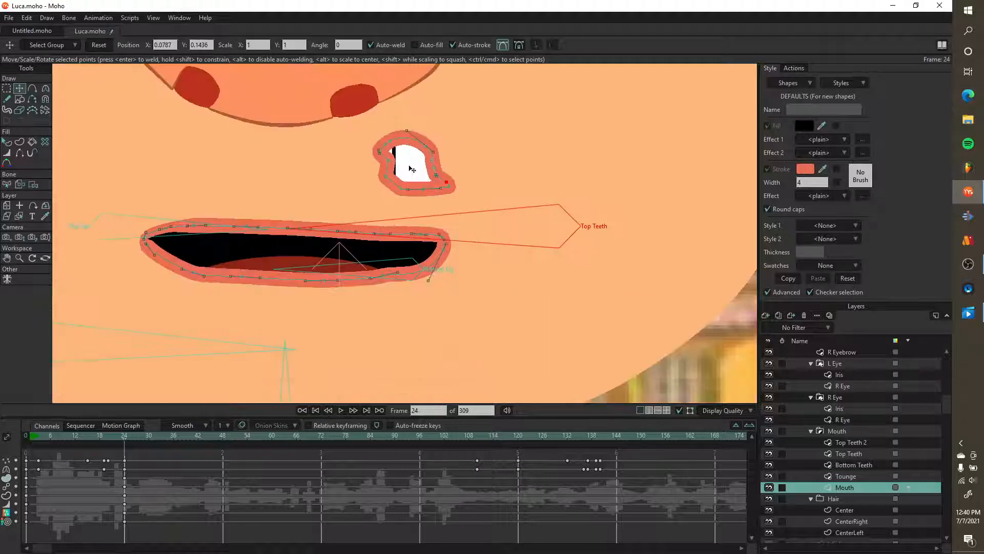
{"action": "scroll", "coordinate": [397, 167], "scroll_direction": "up", "scroll_amount": 1}
{"action": "left_click_drag", "start_coordinate": [386, 160], "coordinate": [375, 166]}
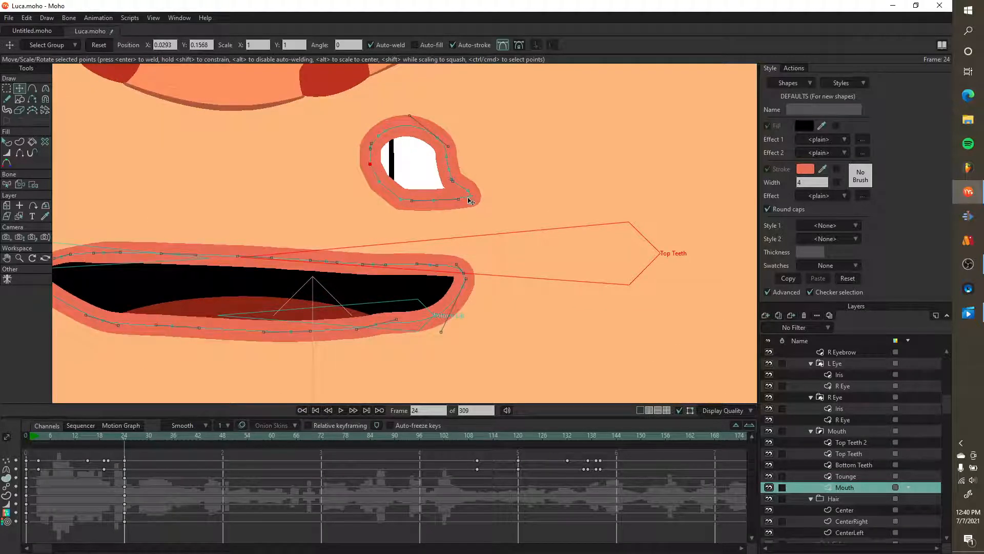
{"action": "left_click_drag", "start_coordinate": [470, 197], "coordinate": [463, 192]}
- Select the Luca group layer and return the timeline to frame 0
{"action": "scroll", "coordinate": [461, 183], "scroll_direction": "down", "scroll_amount": 5}
{"action": "scroll", "coordinate": [513, 215], "scroll_direction": "up", "scroll_amount": 2}
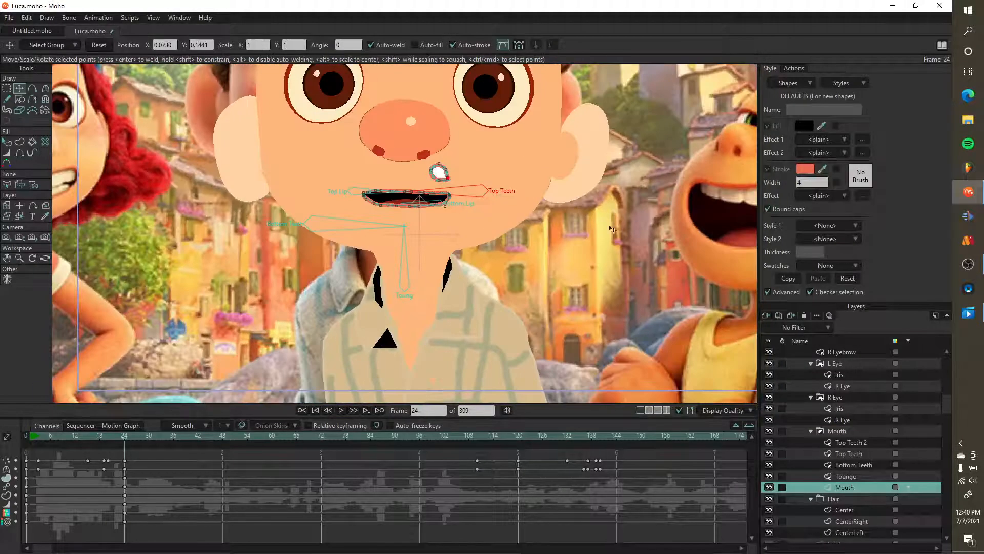
{"action": "scroll", "coordinate": [512, 216], "scroll_direction": "down", "scroll_amount": 2}
{"action": "scroll", "coordinate": [850, 494], "scroll_direction": "down", "scroll_amount": 5}
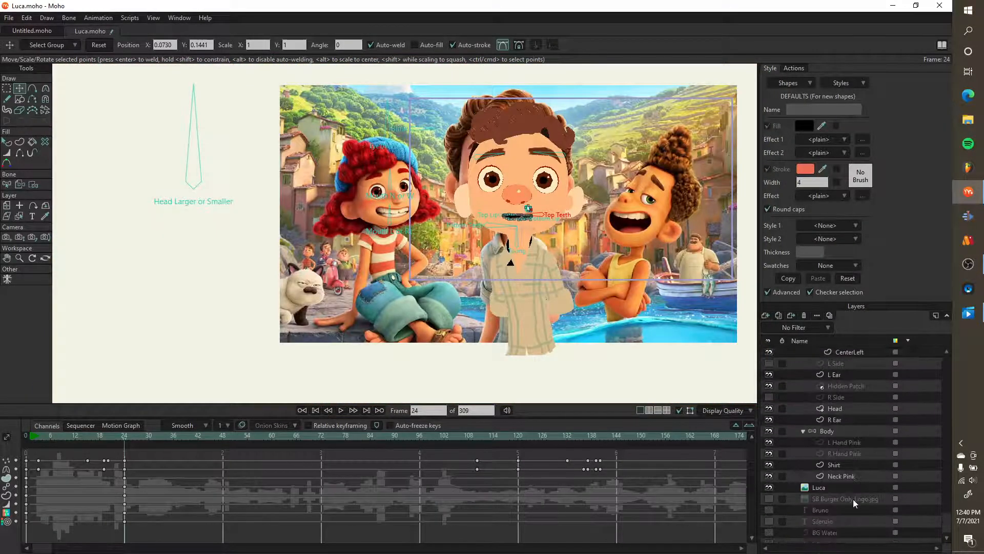
{"action": "scroll", "coordinate": [875, 524], "scroll_direction": "up", "scroll_amount": 5}
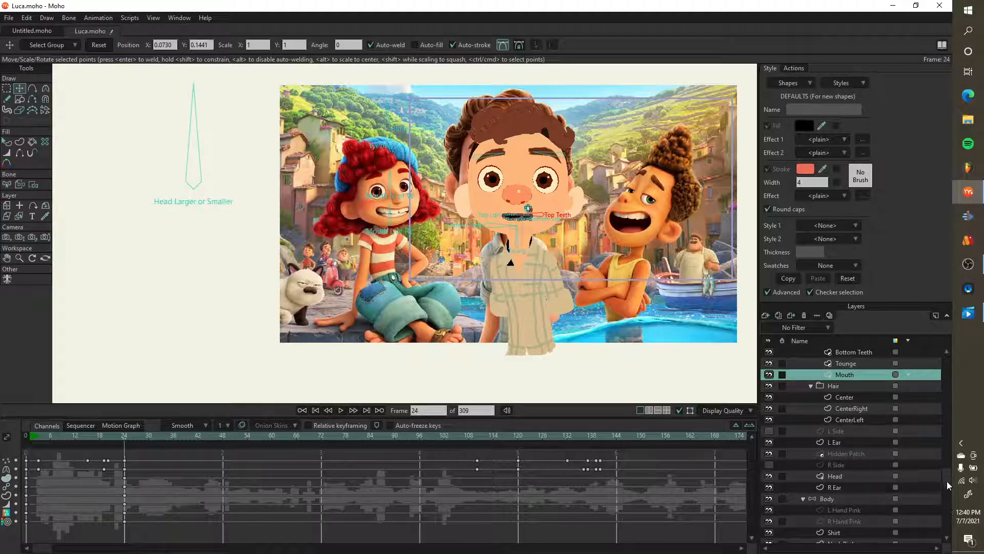
{"action": "left_click_drag", "start_coordinate": [946, 481], "coordinate": [953, 355]}
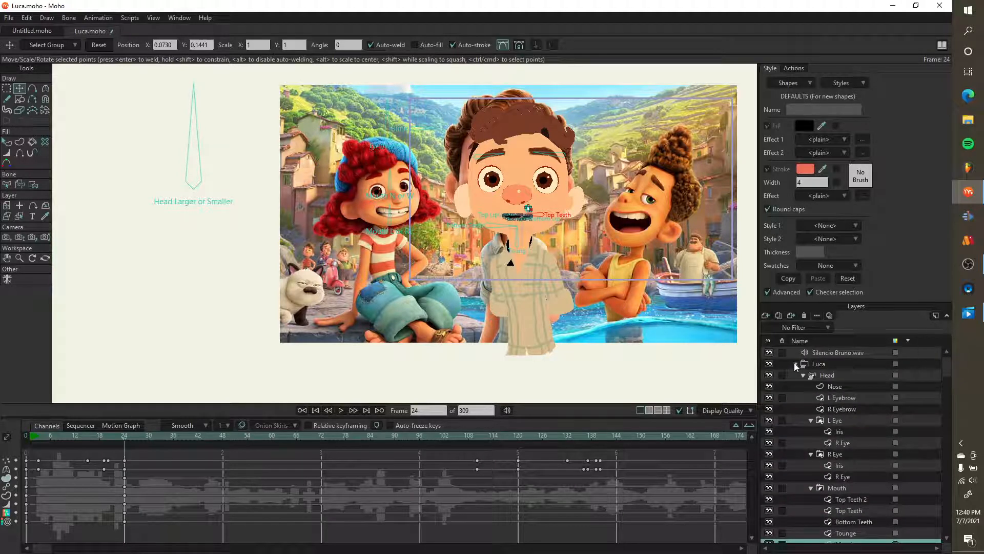
{"action": "left_click", "coordinate": [826, 363]}
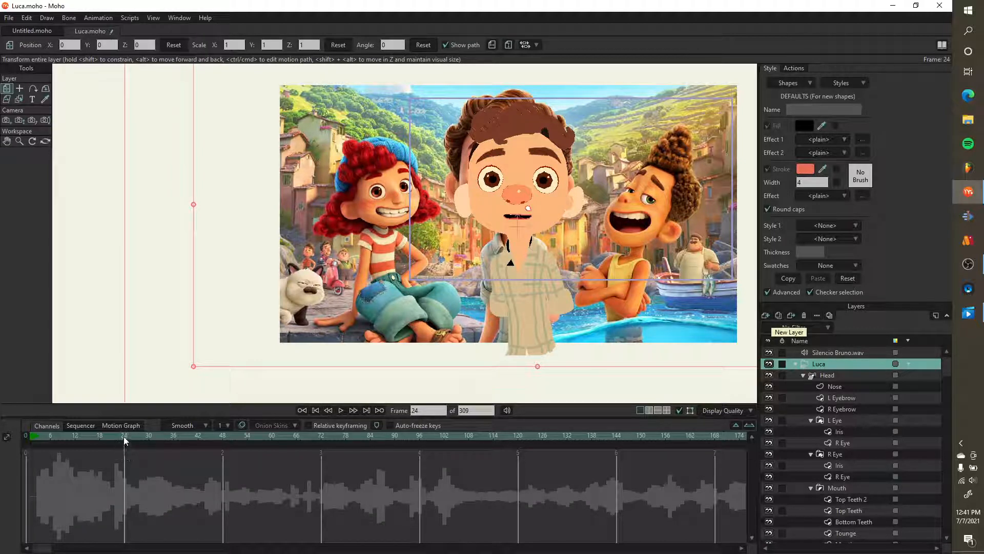
{"action": "left_click", "coordinate": [302, 411]}
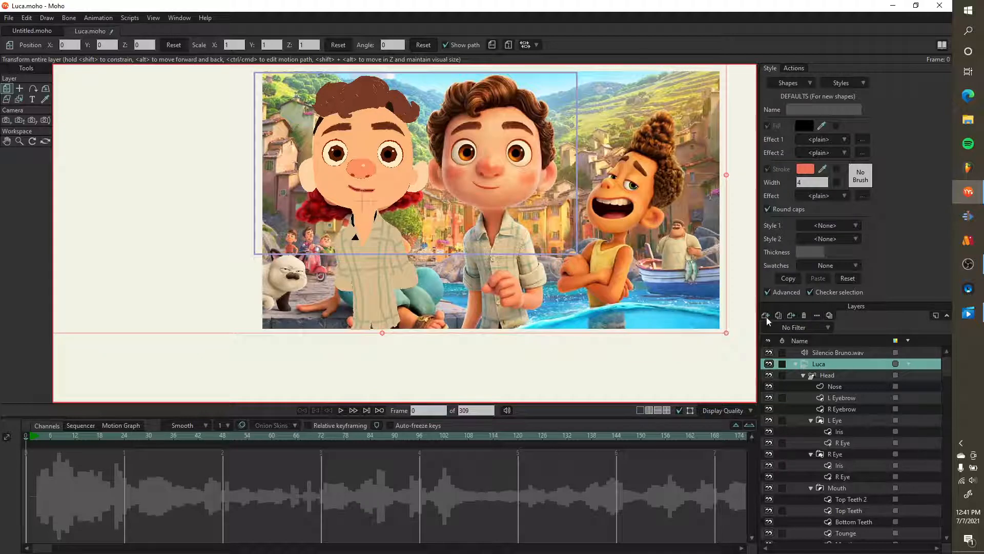
- Add an image layer above the Luca group using Mouth Shapes.jpg from the Luca project folder
{"action": "left_click", "coordinate": [767, 317]}
{"action": "left_click", "coordinate": [782, 333]}
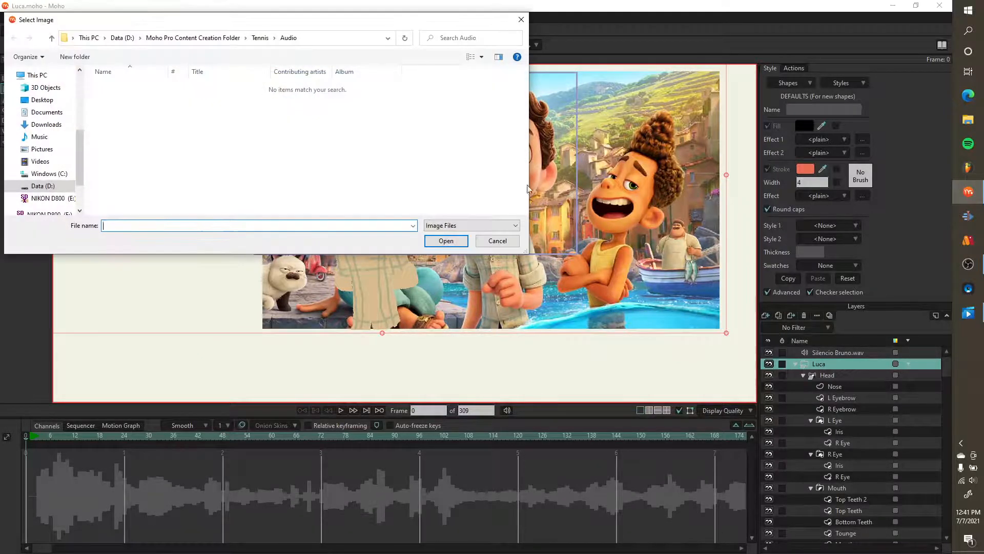
{"action": "left_click", "coordinate": [225, 39]}
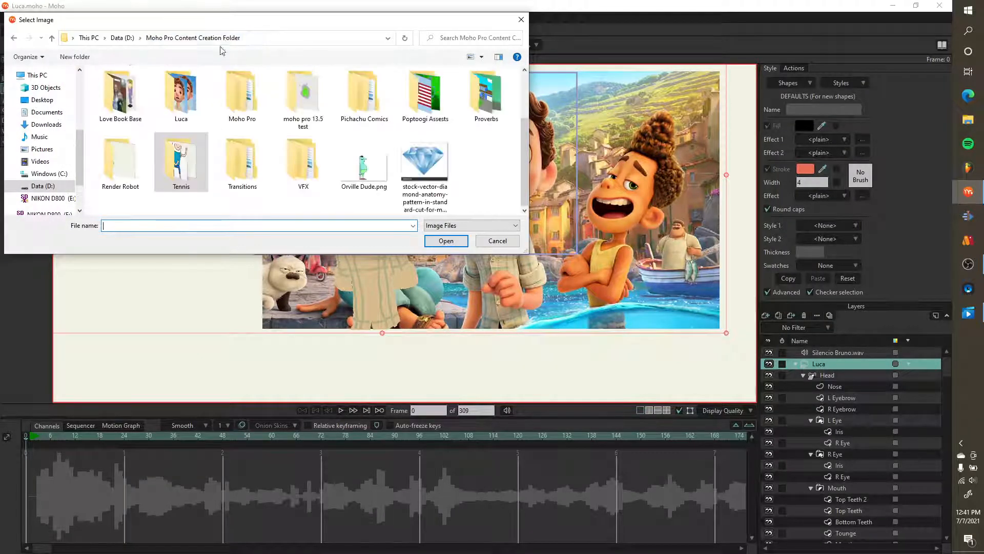
{"action": "double_click", "coordinate": [181, 95]}
{"action": "left_click", "coordinate": [353, 134]}
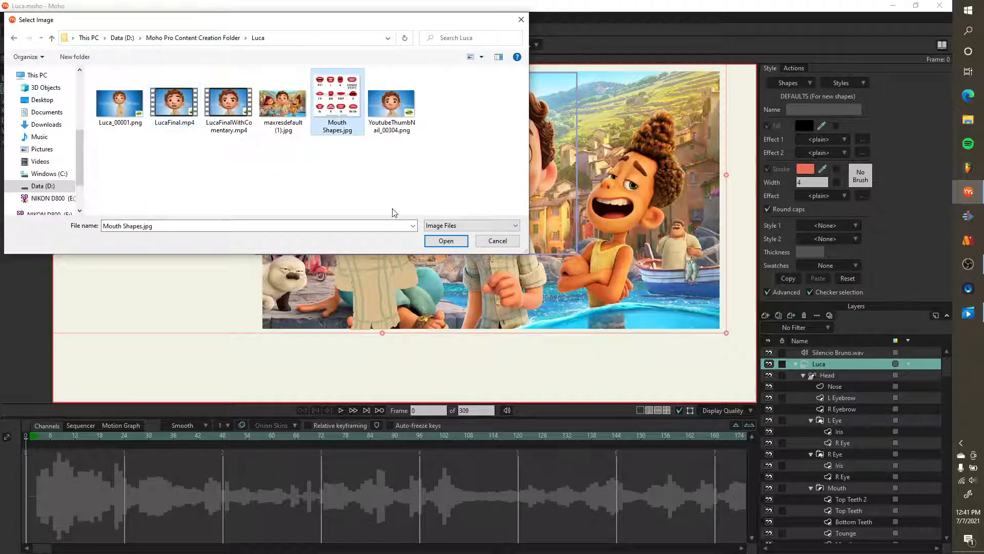
{"action": "left_click", "coordinate": [434, 241]}
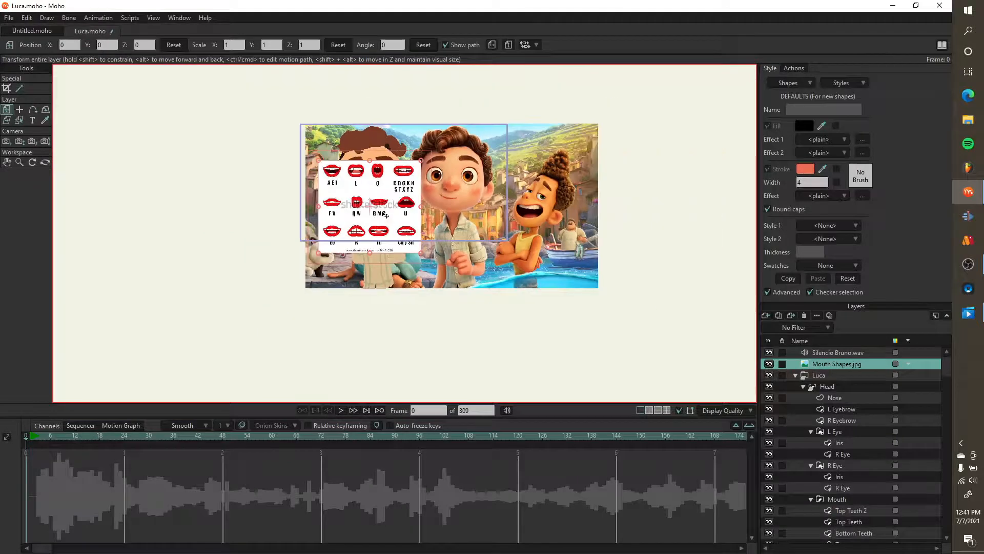
- Move the Mouth Shapes image off the artwork into the empty area beside the character's scene as a reference chart
{"action": "scroll", "coordinate": [386, 215], "scroll_direction": "up", "scroll_amount": 3}
{"action": "left_click_drag", "start_coordinate": [386, 216], "coordinate": [341, 218]}
{"action": "scroll", "coordinate": [340, 218], "scroll_direction": "down", "scroll_amount": 2}
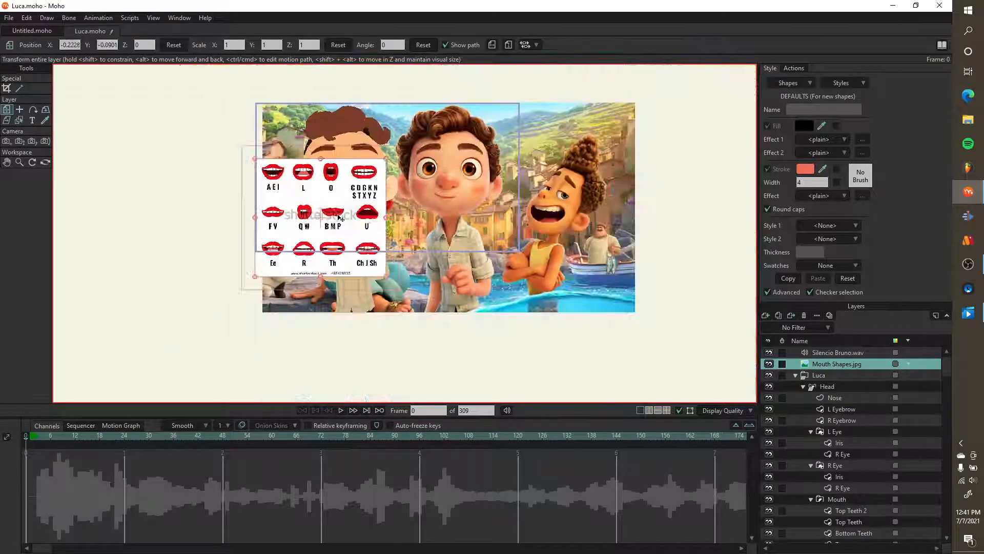
{"action": "scroll", "coordinate": [328, 221], "scroll_direction": "up", "scroll_amount": 3}
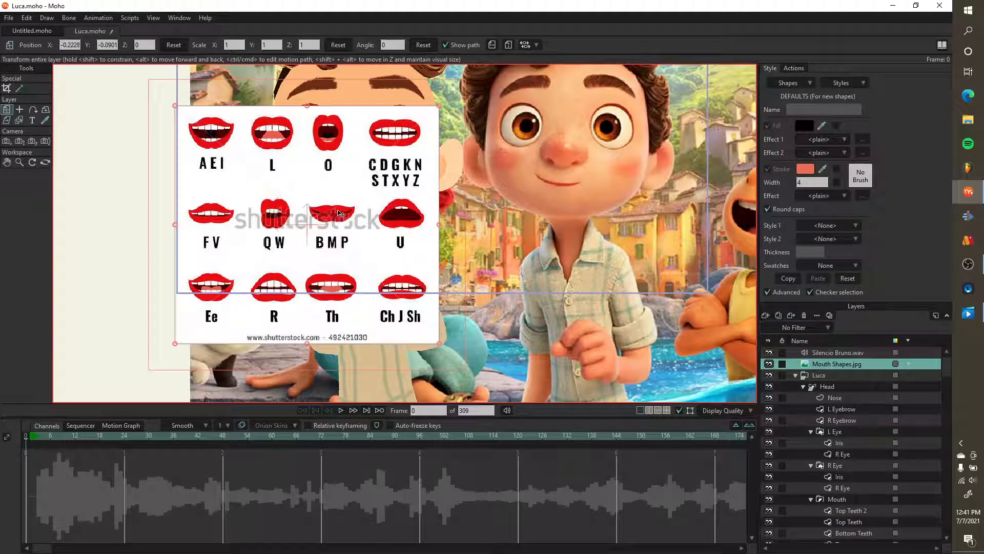
{"action": "scroll", "coordinate": [362, 229], "scroll_direction": "down", "scroll_amount": 3}
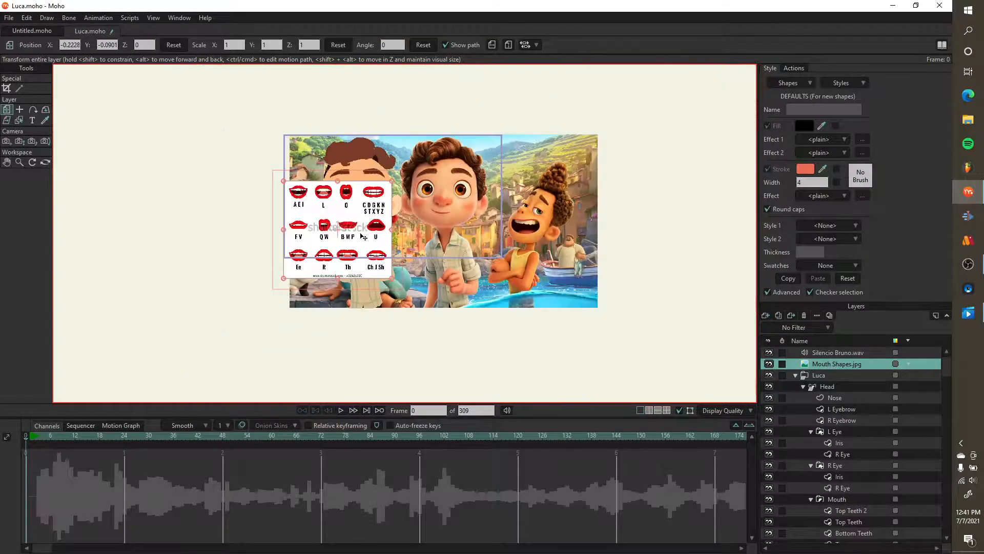
{"action": "scroll", "coordinate": [361, 229], "scroll_direction": "up", "scroll_amount": 3}
{"action": "scroll", "coordinate": [263, 219], "scroll_direction": "down", "scroll_amount": 2}
{"action": "left_click_drag", "start_coordinate": [263, 220], "coordinate": [158, 185]}
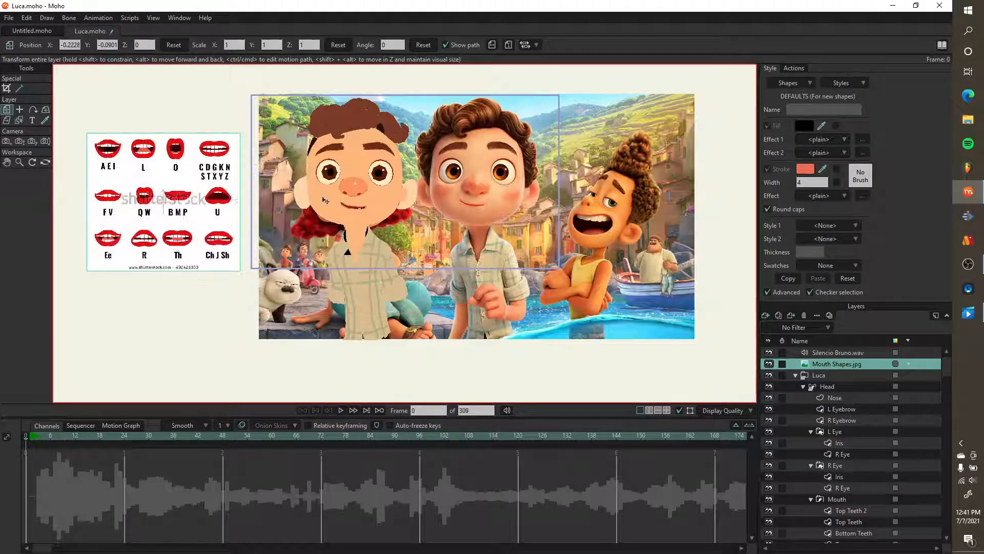
{"action": "scroll", "coordinate": [432, 201], "scroll_direction": "up", "scroll_amount": 4}
{"action": "scroll", "coordinate": [434, 201], "scroll_direction": "up", "scroll_amount": 2}
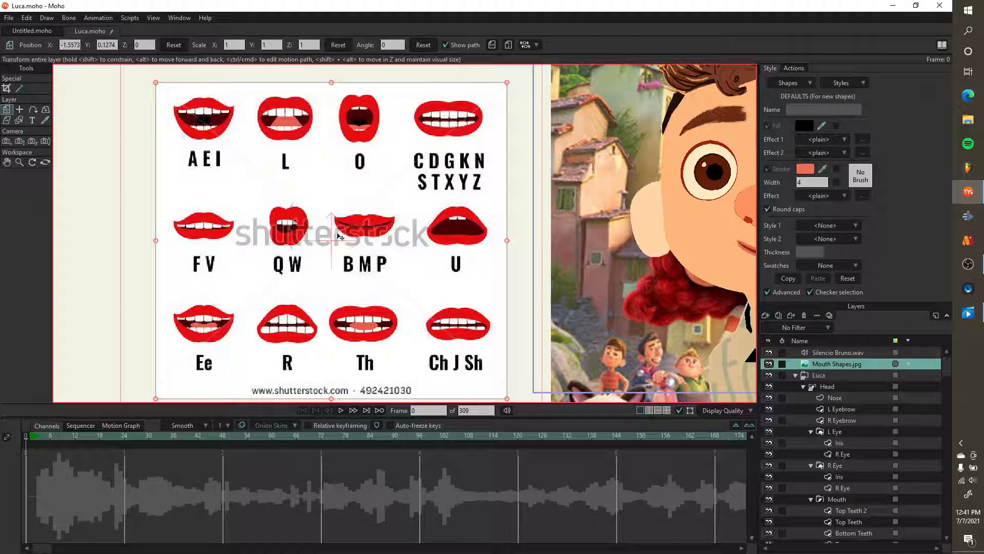
- Switch to the Edge browser and run an image search for "mouth shapes for sounds"
{"action": "left_click", "coordinate": [968, 95]}
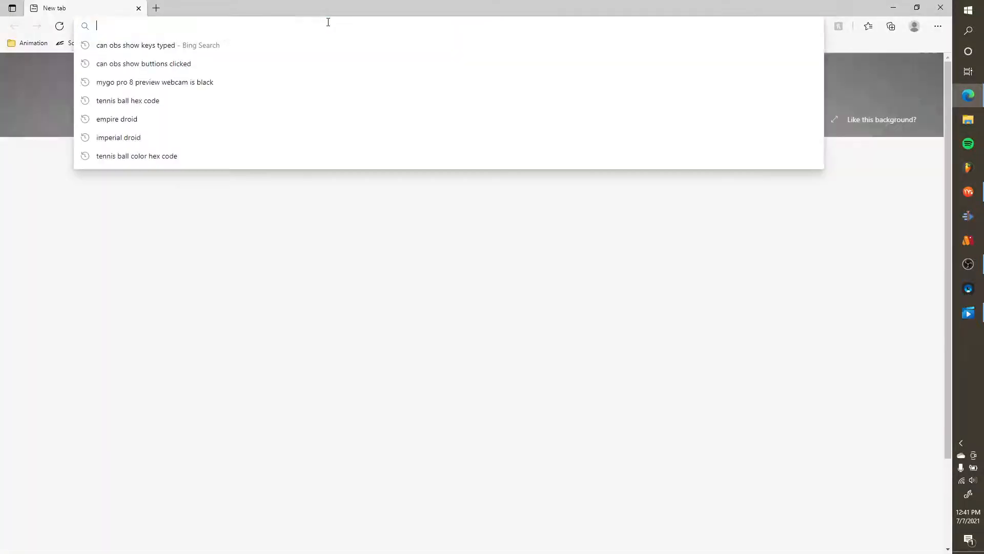
{"action": "type", "text": "mouth"}
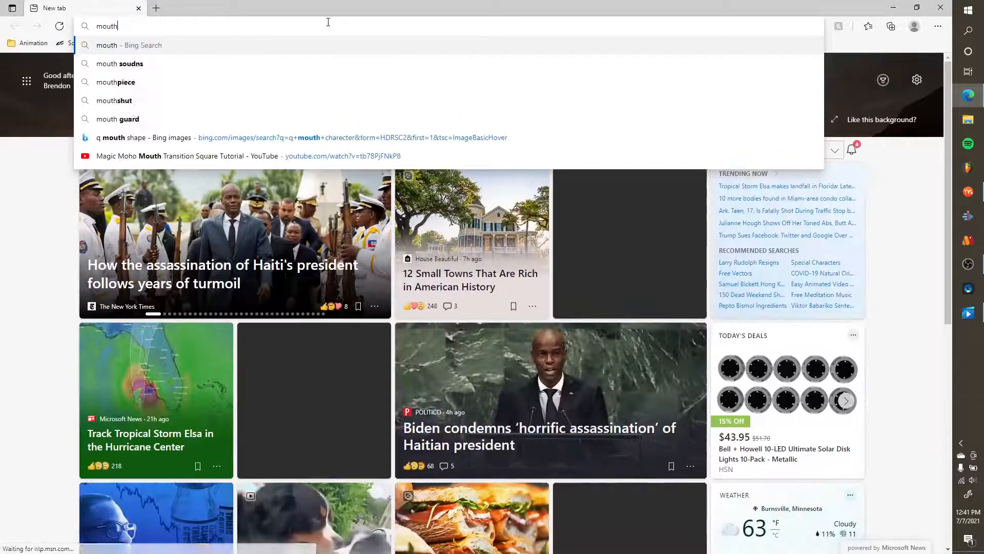
{"action": "type", "text": " shapes for sounds"}
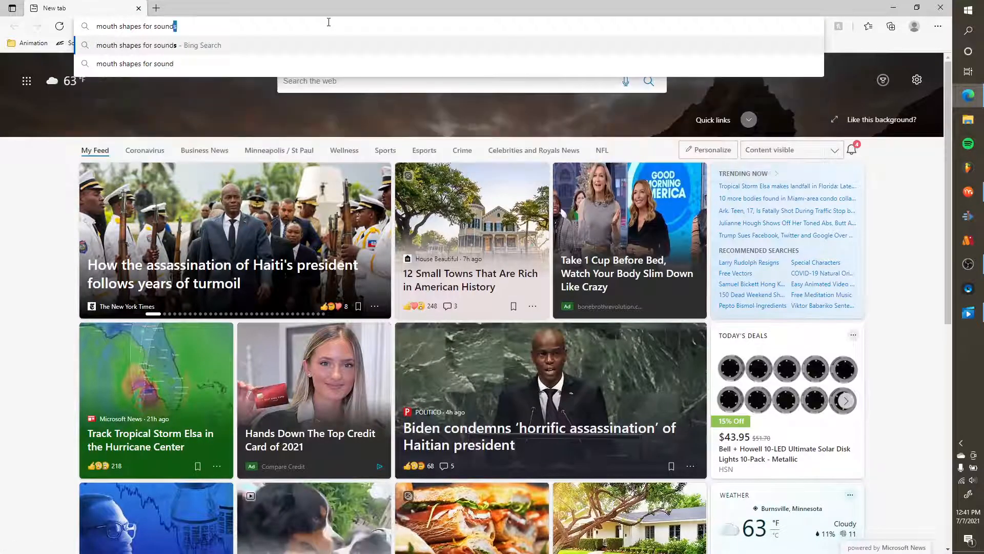
{"action": "key", "text": "Return"}
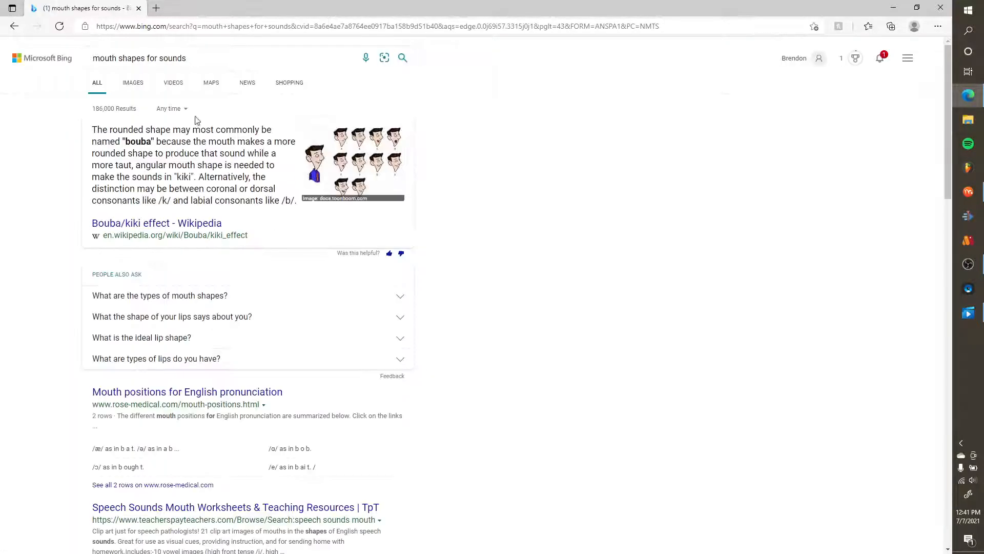
{"action": "left_click", "coordinate": [135, 83]}
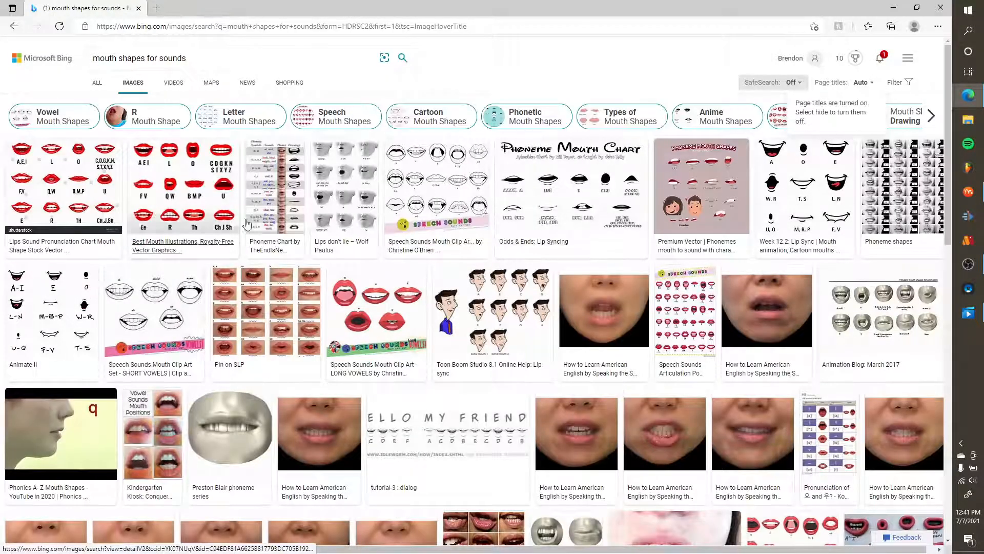
- Browse the image results and view several mouth charts enlarged, starting with the female phoneme mouth chart
{"action": "scroll", "coordinate": [385, 319], "scroll_direction": "down", "scroll_amount": 8}
{"action": "scroll", "coordinate": [383, 318], "scroll_direction": "down", "scroll_amount": 5}
{"action": "scroll", "coordinate": [679, 262], "scroll_direction": "up", "scroll_amount": 3}
{"action": "scroll", "coordinate": [679, 263], "scroll_direction": "down", "scroll_amount": 1}
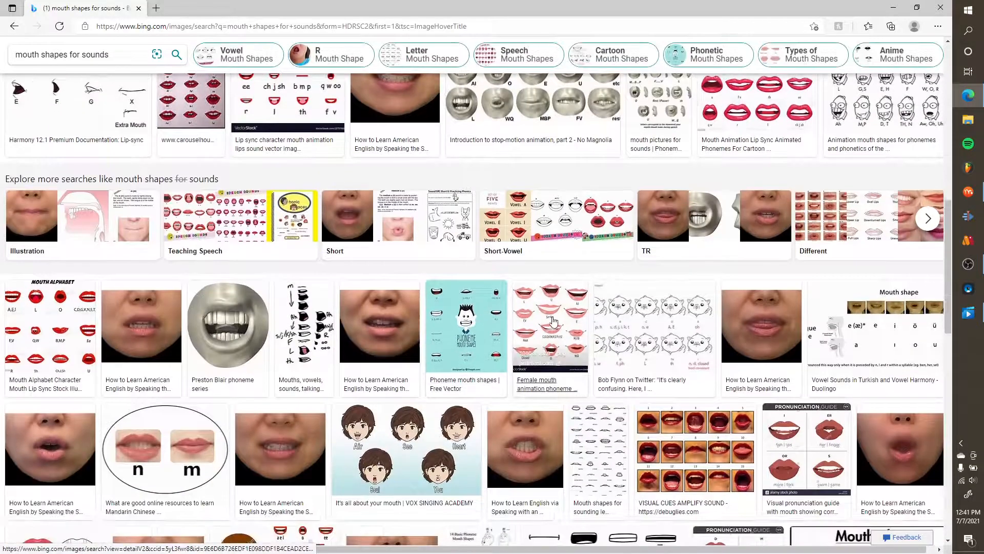
{"action": "left_click", "coordinate": [552, 320]}
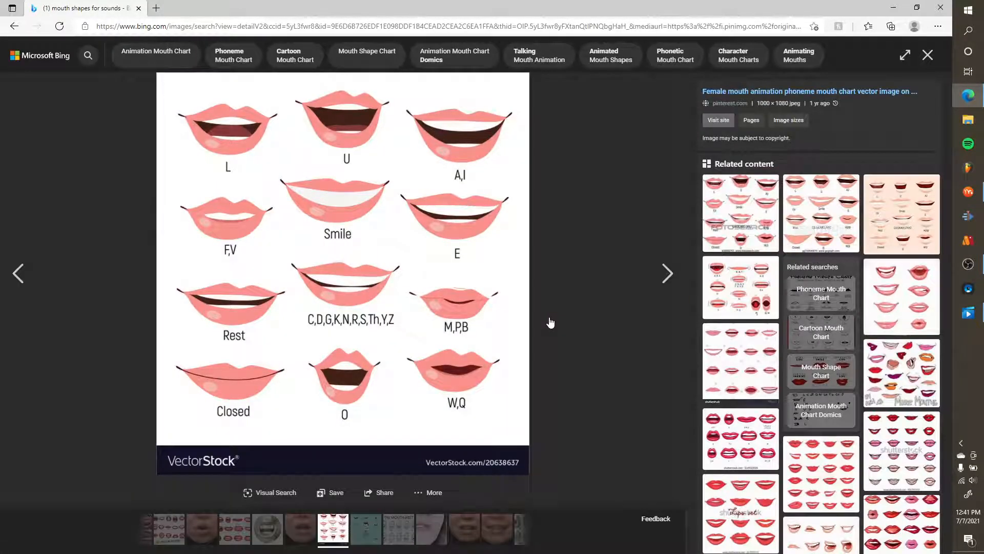
{"action": "key", "text": "Right"}
{"action": "key", "text": "Right"}
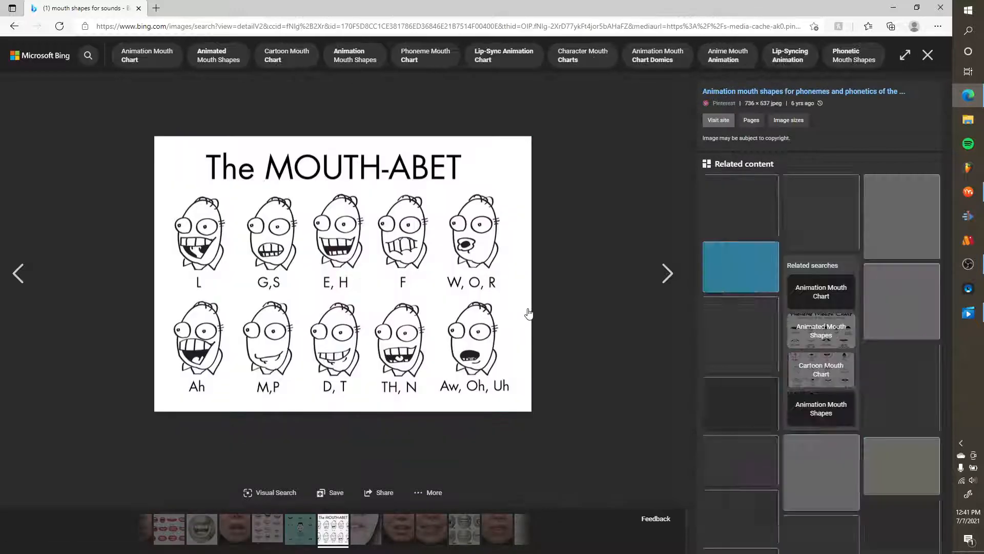
{"action": "left_click", "coordinate": [932, 56]}
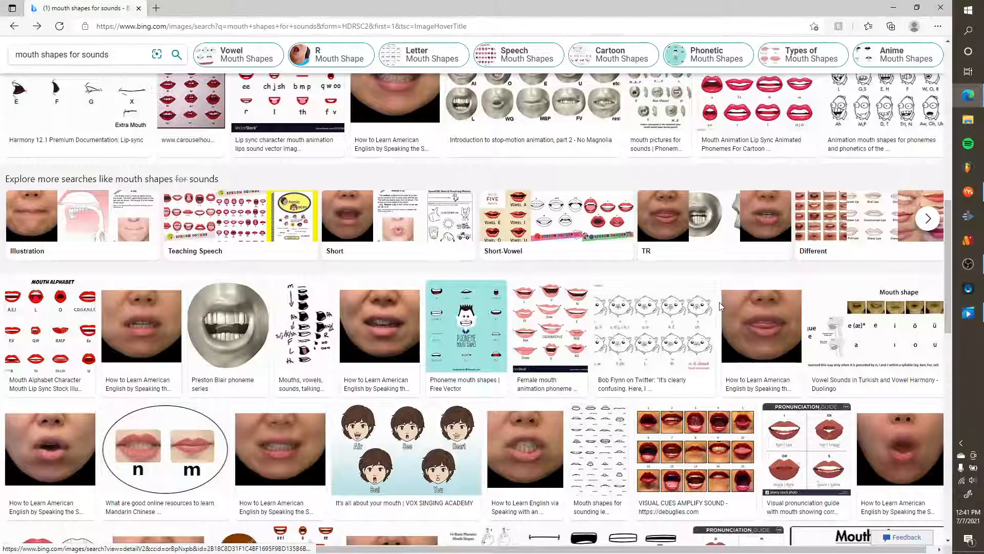
- Examine the happy hamster phoneme chart enlarged, and return to Moho to view the mouth chart beside the character
{"action": "left_click", "coordinate": [654, 314]}
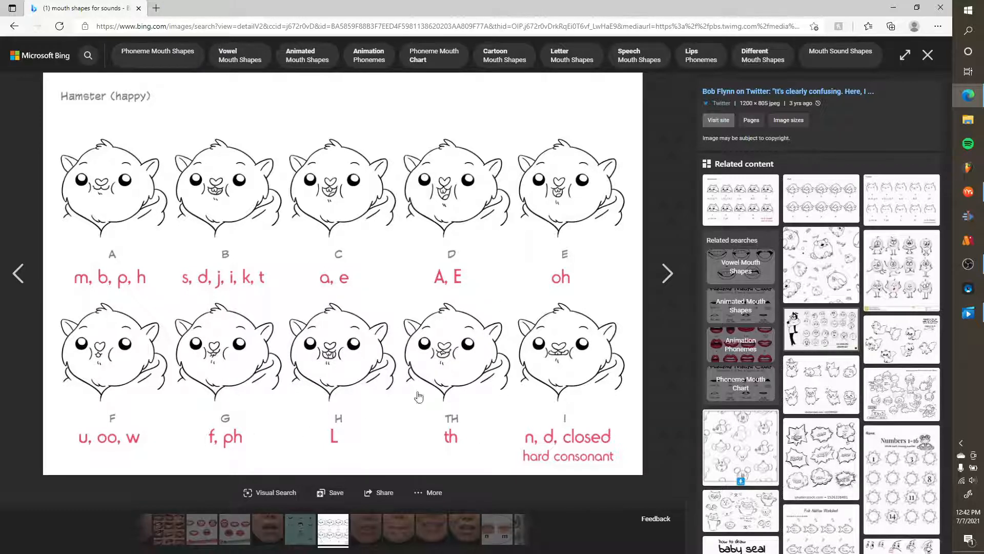
{"action": "left_click", "coordinate": [927, 55]}
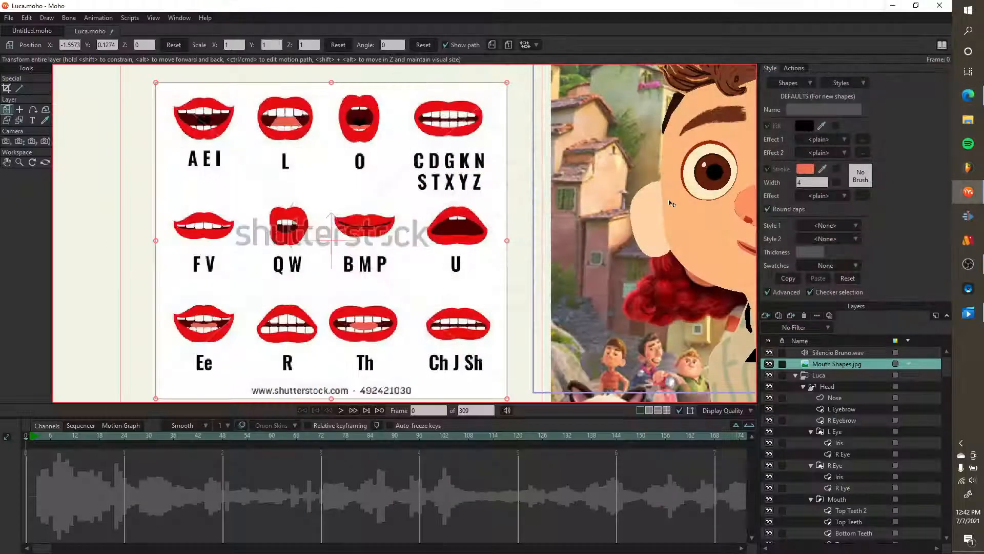
{"action": "scroll", "coordinate": [354, 199], "scroll_direction": "up", "scroll_amount": 3}
{"action": "scroll", "coordinate": [422, 203], "scroll_direction": "down", "scroll_amount": 4}
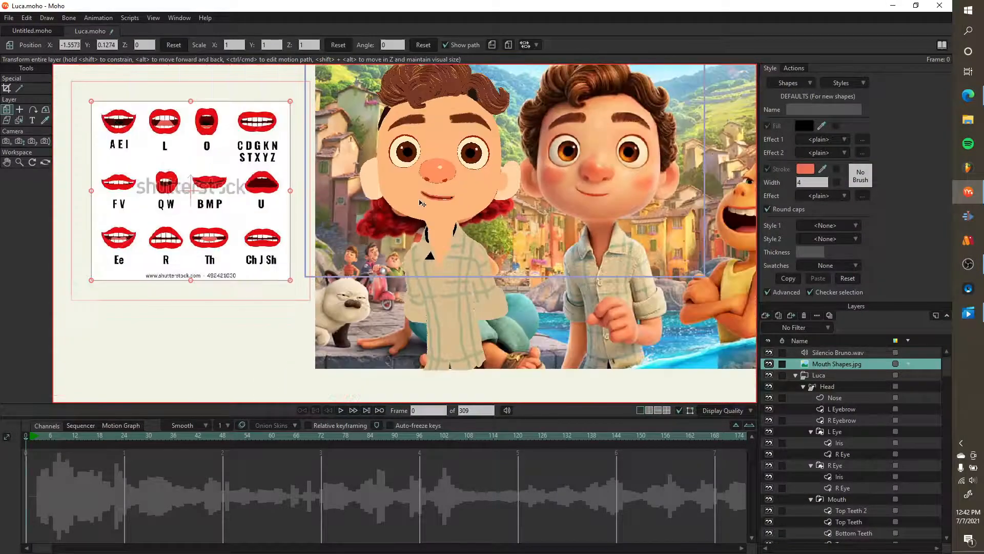
- Examine the Ee, R, Th, QW and BMP mouth shapes on the reference chart up close and compare them with the character's mouth
{"action": "scroll", "coordinate": [174, 221], "scroll_direction": "up", "scroll_amount": 2}
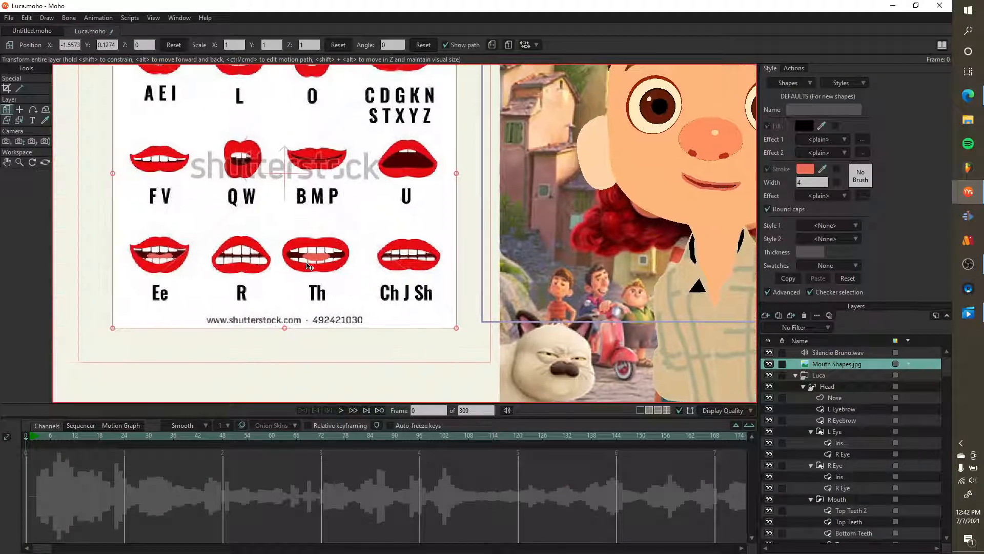
{"action": "scroll", "coordinate": [321, 264], "scroll_direction": "up", "scroll_amount": 2}
{"action": "left_click_drag", "start_coordinate": [194, 263], "coordinate": [322, 252]}
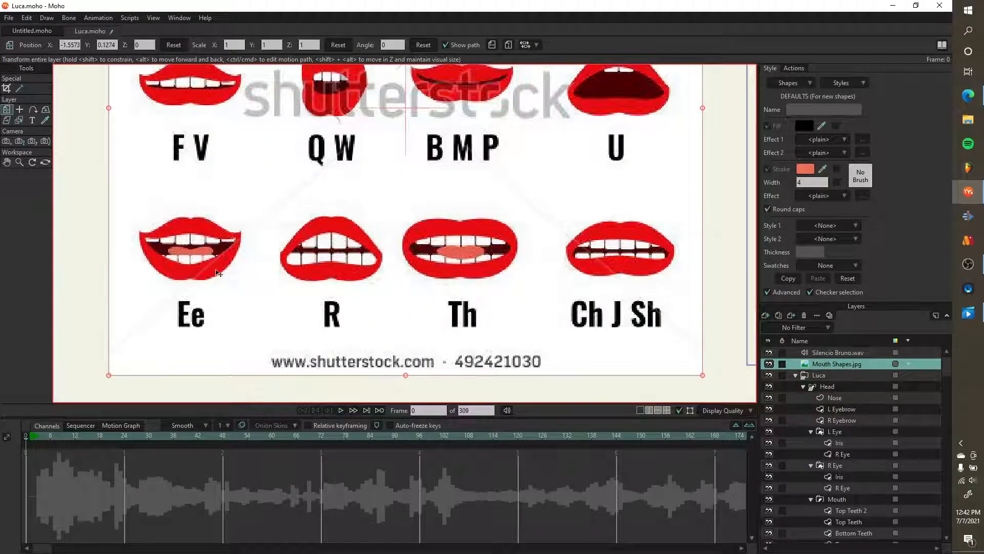
{"action": "scroll", "coordinate": [226, 267], "scroll_direction": "down", "scroll_amount": 3}
{"action": "scroll", "coordinate": [295, 205], "scroll_direction": "up", "scroll_amount": 4}
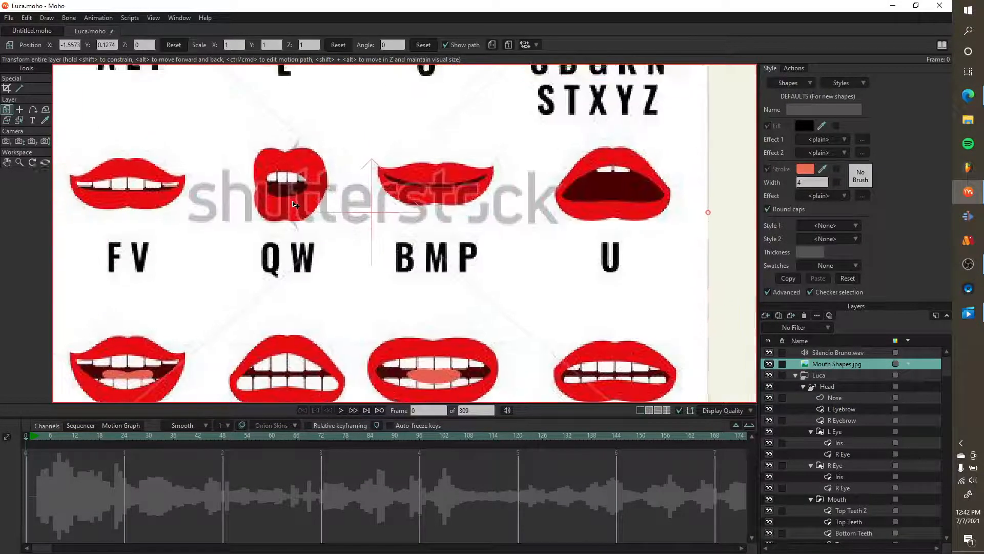
{"action": "scroll", "coordinate": [295, 205], "scroll_direction": "up", "scroll_amount": 3}
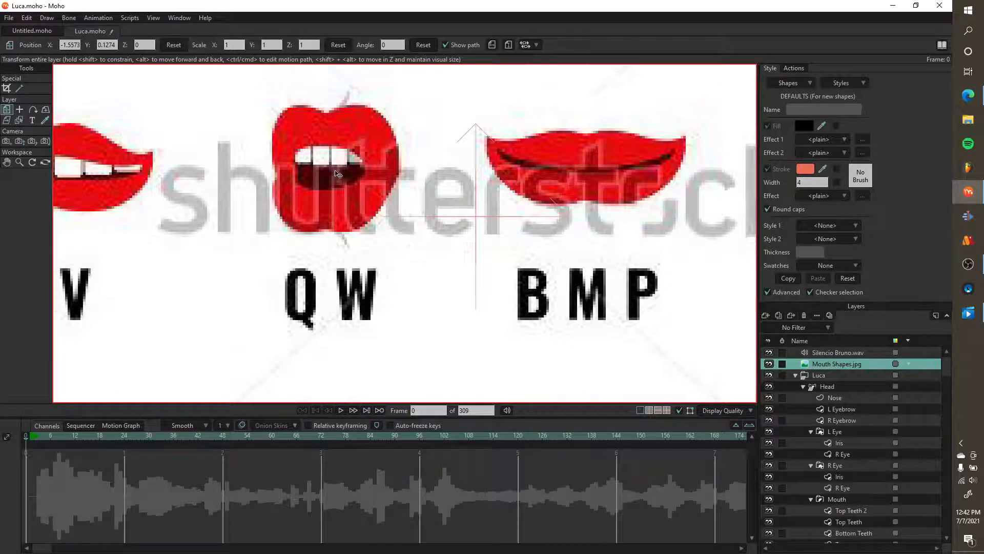
{"action": "scroll", "coordinate": [336, 174], "scroll_direction": "down", "scroll_amount": 2}
{"action": "scroll", "coordinate": [327, 165], "scroll_direction": "down", "scroll_amount": 3}
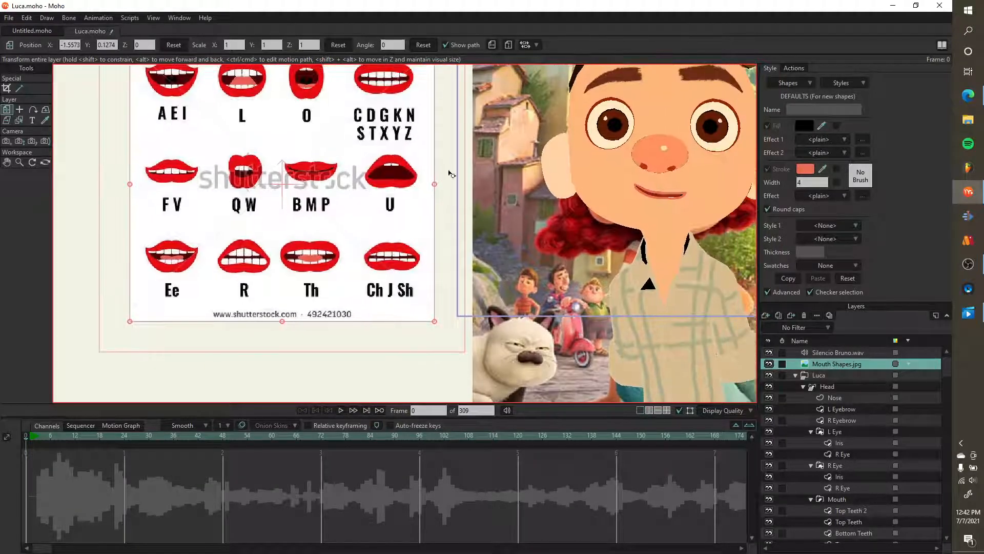
{"action": "left_click_drag", "start_coordinate": [390, 170], "coordinate": [187, 134]}
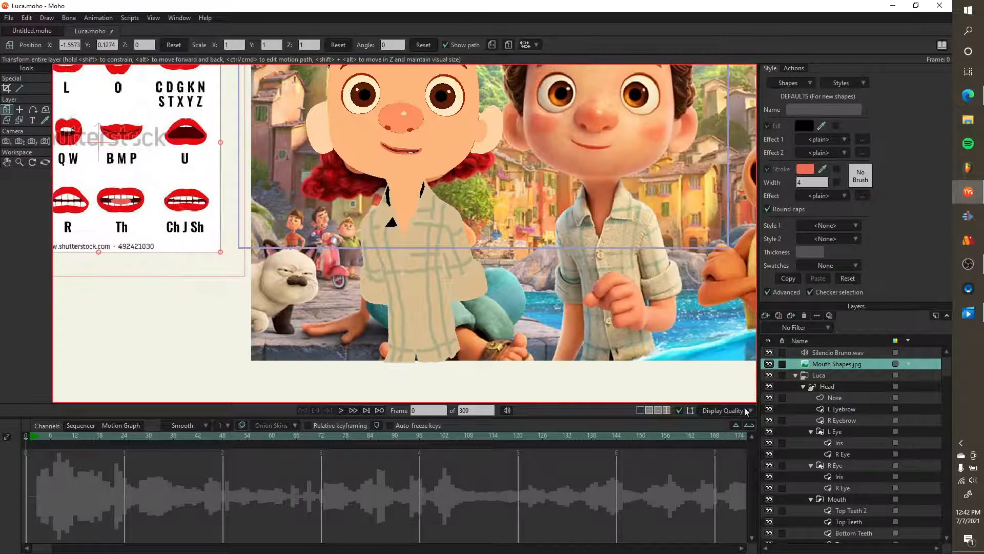
- Go to frame 24 and select the Mouth layer to inspect the stray shape drawn above the character's mouth
{"action": "left_click", "coordinate": [126, 438]}
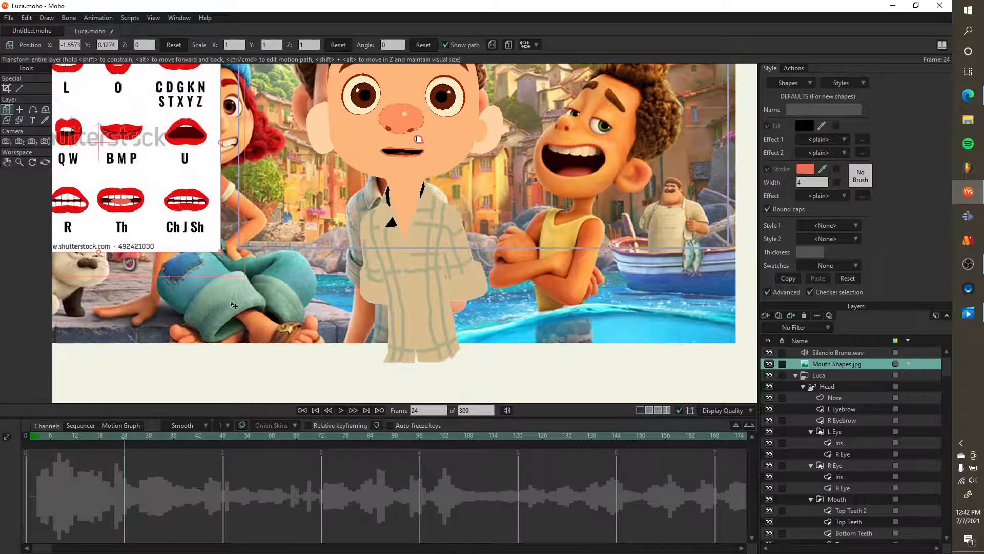
{"action": "scroll", "coordinate": [413, 102], "scroll_direction": "up", "scroll_amount": 5}
{"action": "scroll", "coordinate": [844, 393], "scroll_direction": "down", "scroll_amount": 4}
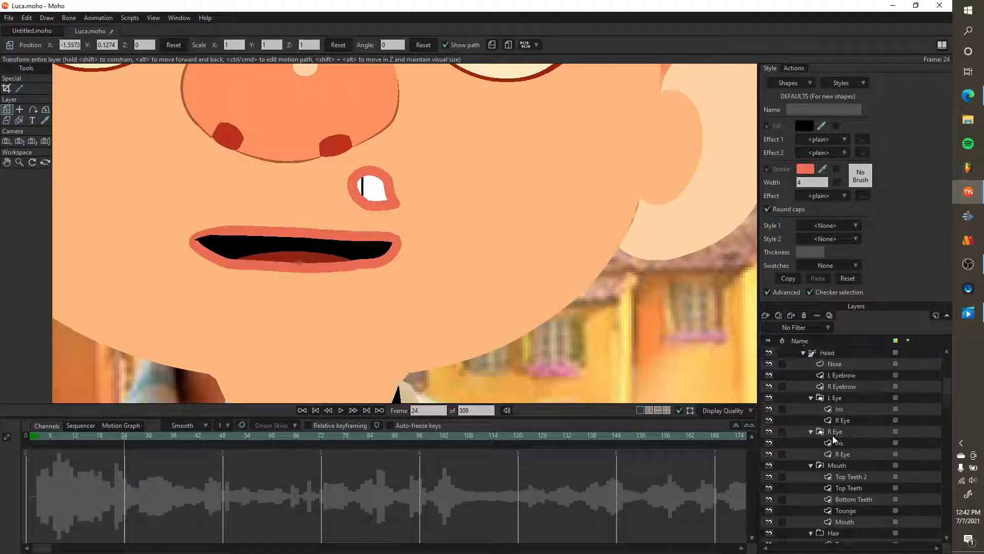
{"action": "left_click", "coordinate": [851, 420]}
{"action": "scroll", "coordinate": [504, 198], "scroll_direction": "up", "scroll_amount": 3}
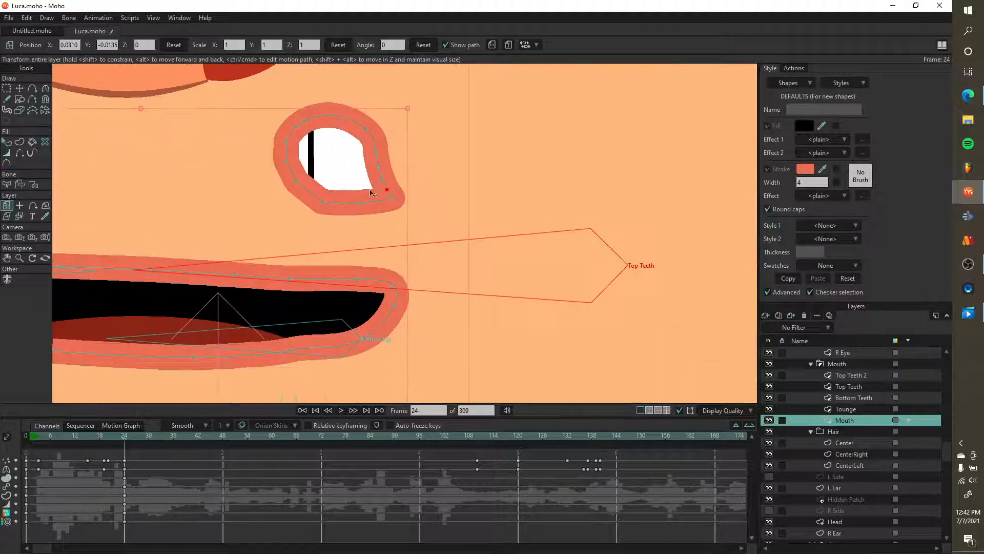
{"action": "scroll", "coordinate": [504, 198], "scroll_direction": "down", "scroll_amount": 4}
{"action": "scroll", "coordinate": [504, 198], "scroll_direction": "up", "scroll_amount": 2}
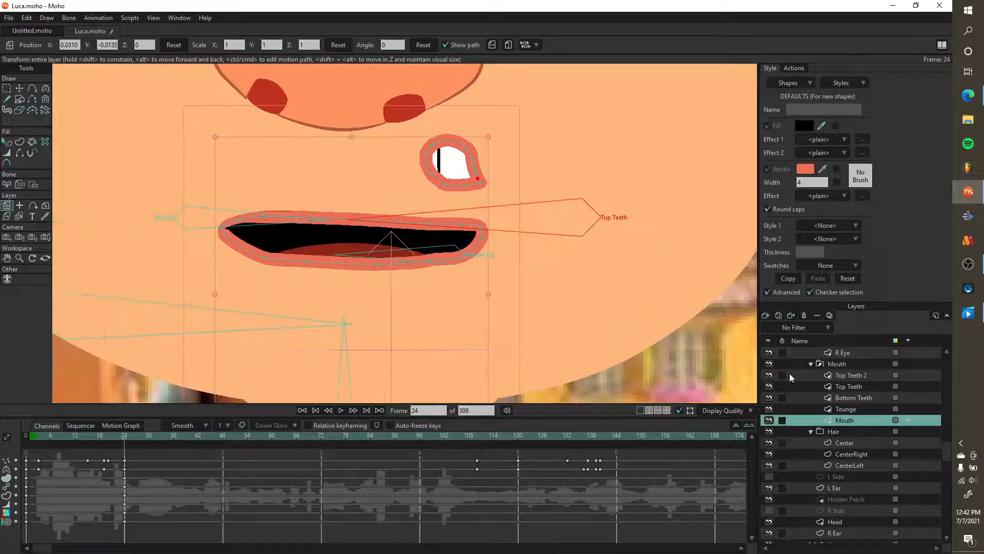
- Look through the Preferences categories, including Timeline, Documents, General, Tools and Layers/Objects, for a setting that controls drawing on frames other than 0
{"action": "left_click", "coordinate": [27, 18]}
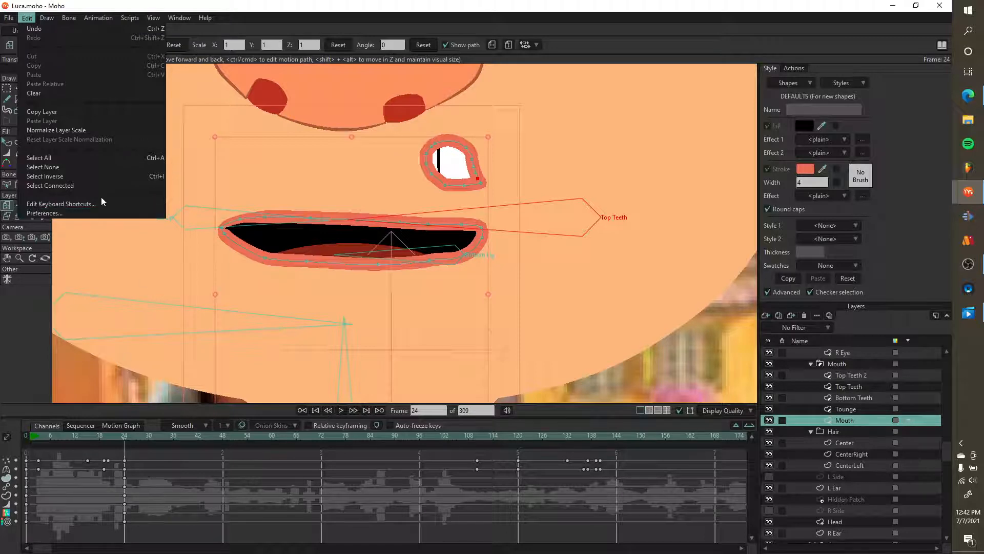
{"action": "left_click", "coordinate": [68, 213]}
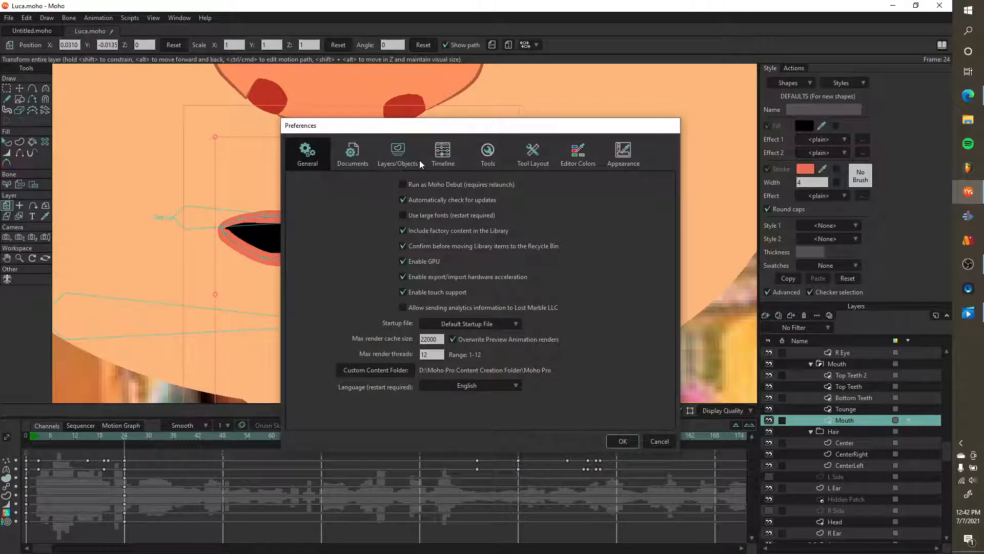
{"action": "left_click", "coordinate": [443, 154]}
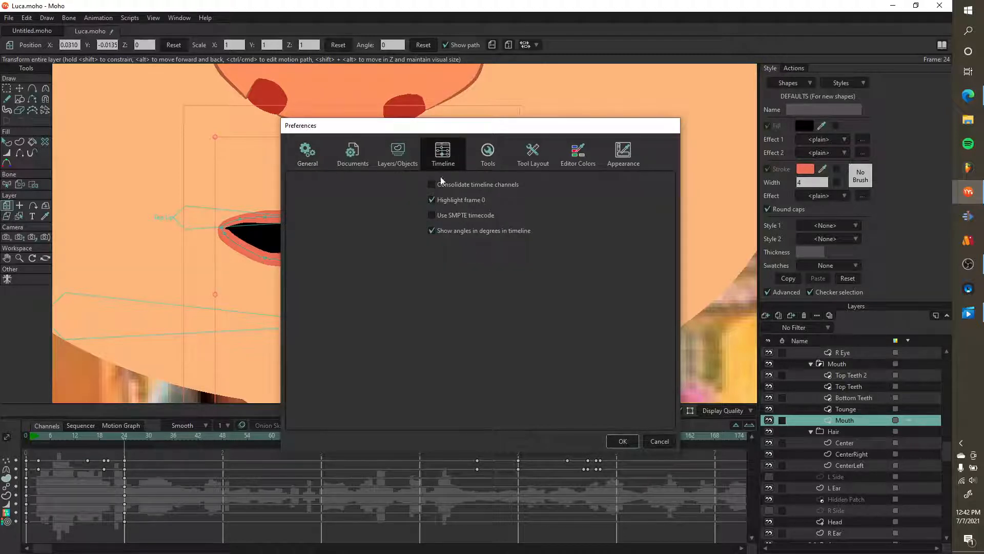
{"action": "left_click", "coordinate": [356, 156]}
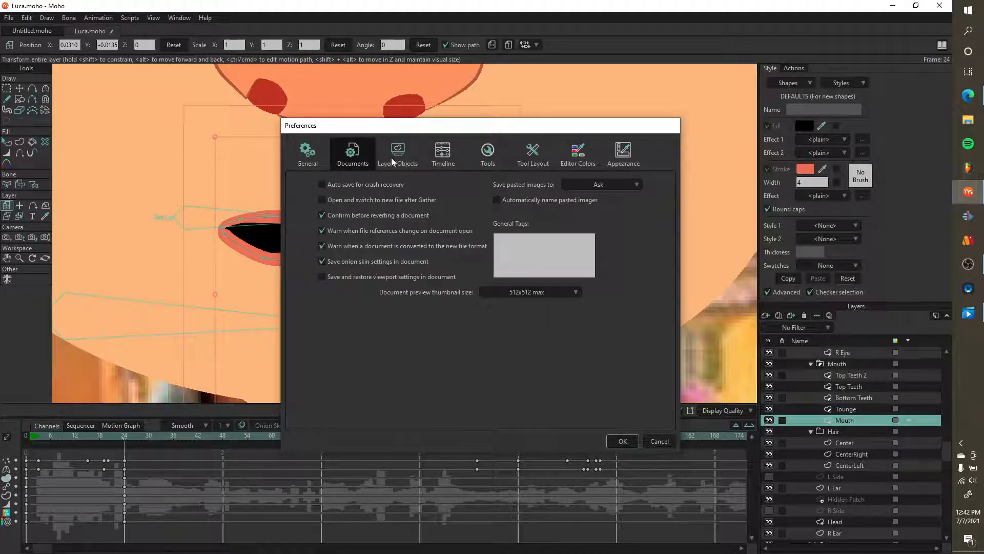
{"action": "left_click", "coordinate": [310, 154]}
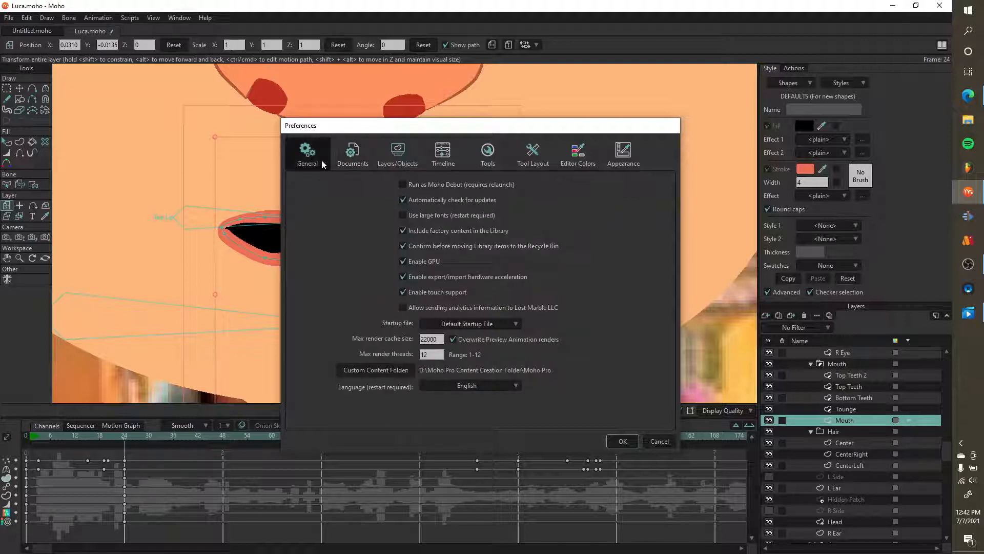
{"action": "left_click", "coordinate": [533, 160]}
{"action": "left_click", "coordinate": [575, 160]}
{"action": "left_click", "coordinate": [475, 150]}
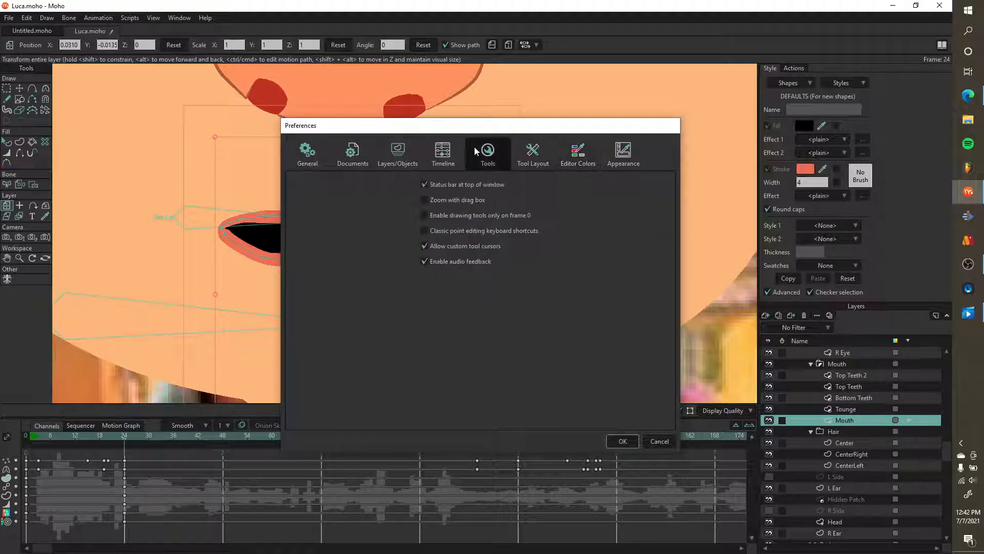
{"action": "left_click", "coordinate": [449, 153]}
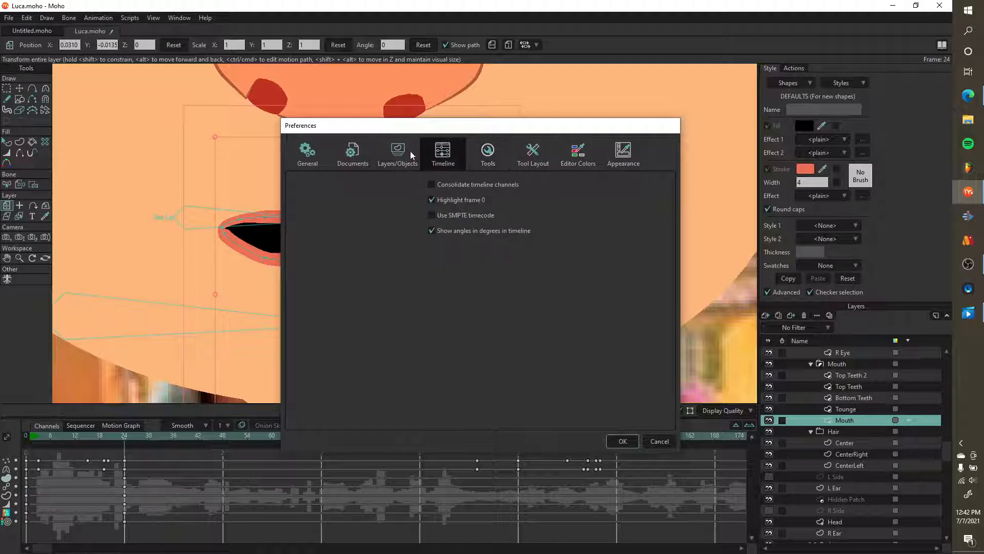
{"action": "left_click", "coordinate": [395, 150]}
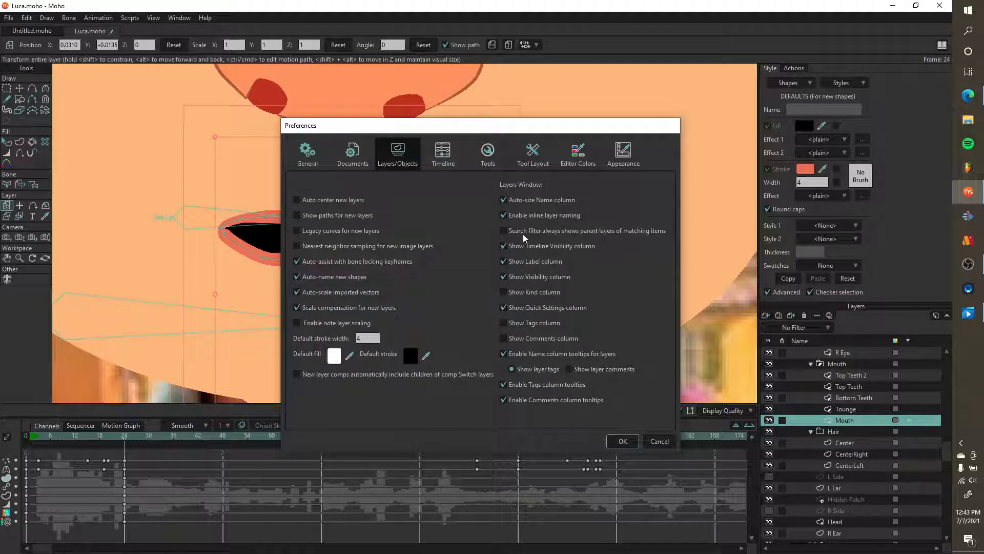
- Recheck the Preferences categories, locate the "Enable drawing tools only on frame 0" option for tools, and close the dialog without saving
{"action": "left_click", "coordinate": [361, 163]}
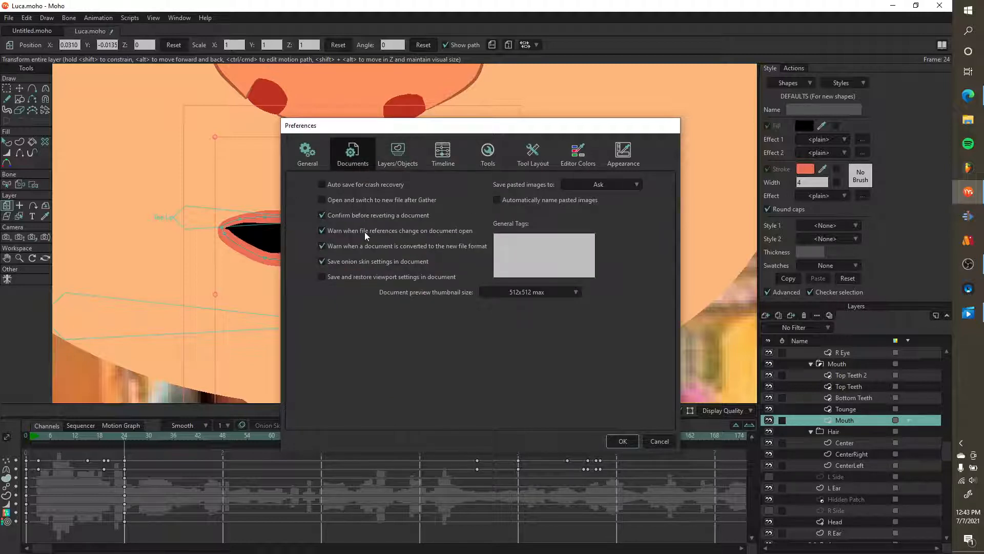
{"action": "left_click", "coordinate": [313, 162]}
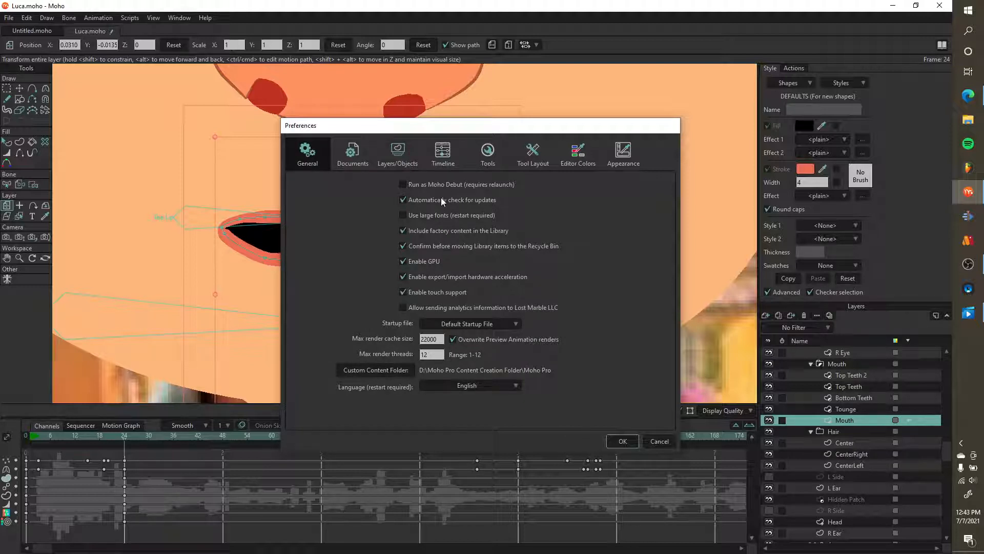
{"action": "left_click", "coordinate": [456, 152]}
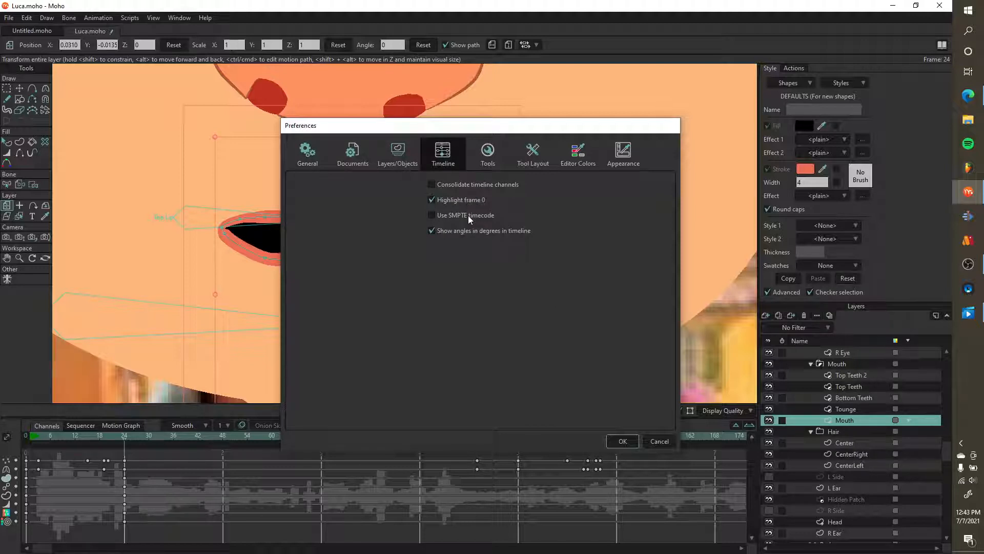
{"action": "left_click", "coordinate": [413, 159]}
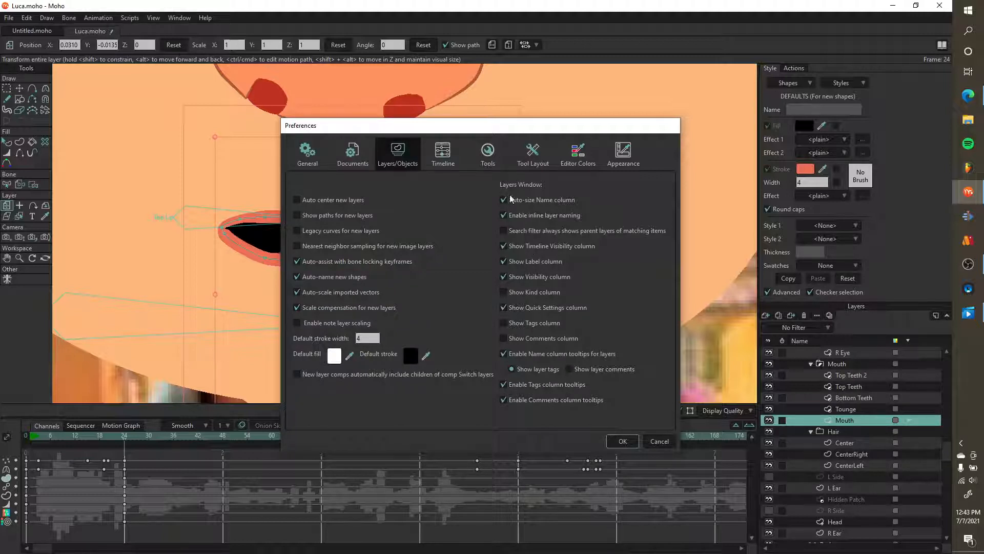
{"action": "left_click", "coordinate": [450, 158]}
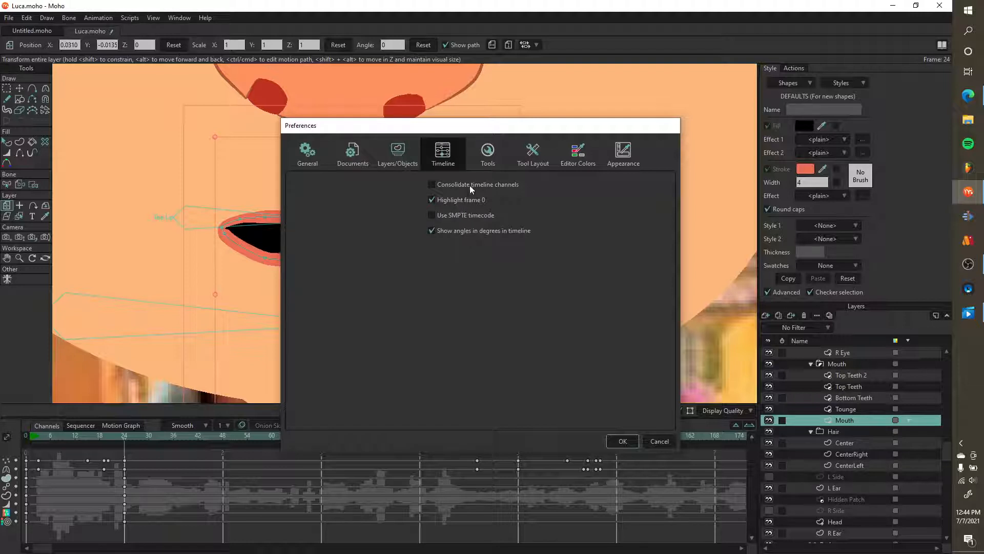
{"action": "left_click", "coordinate": [486, 167]}
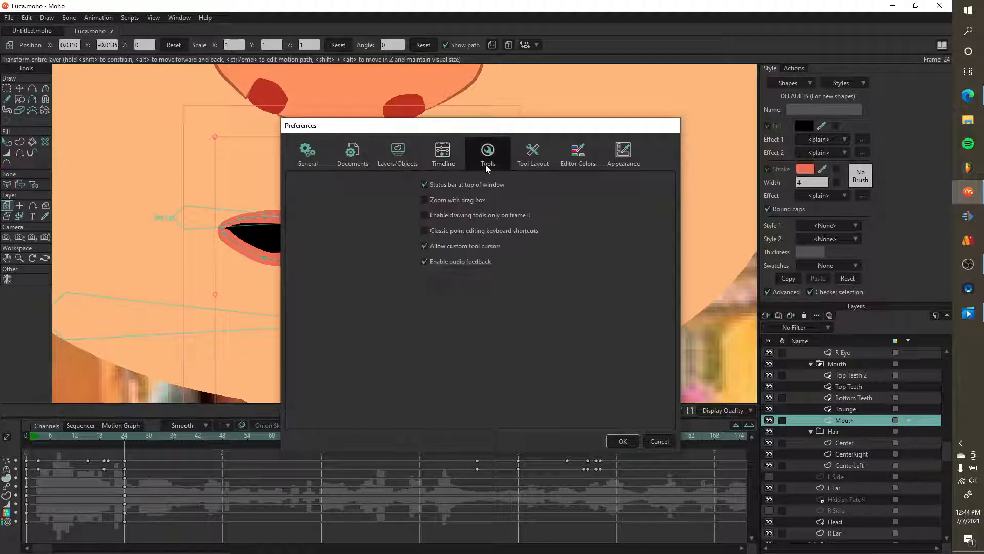
{"action": "left_click", "coordinate": [463, 217]}
{"action": "left_click", "coordinate": [658, 440]}
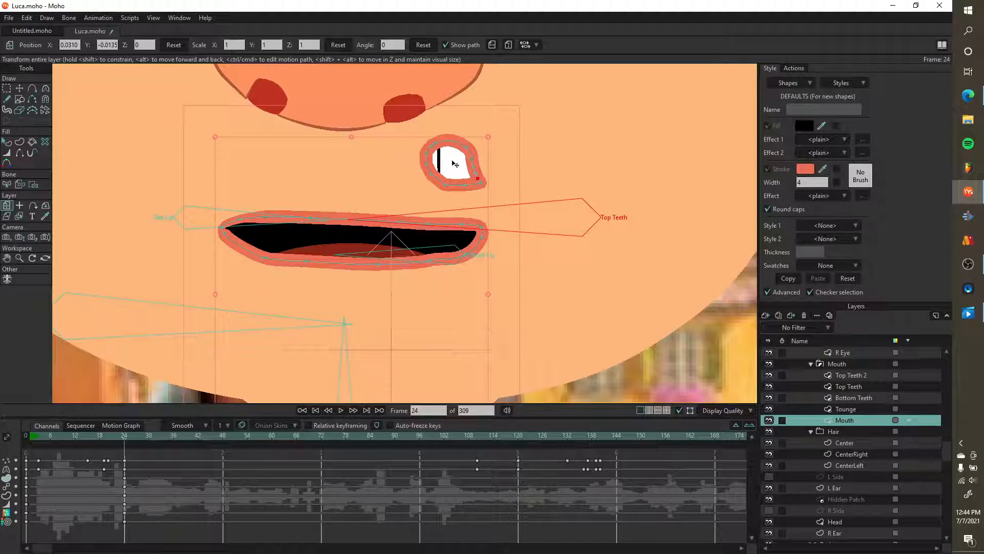
- Scrub between frames 20 and 24 to check the stray shape, and select the Mouth layer's keyframes at frame 24
{"action": "left_click", "coordinate": [118, 436]}
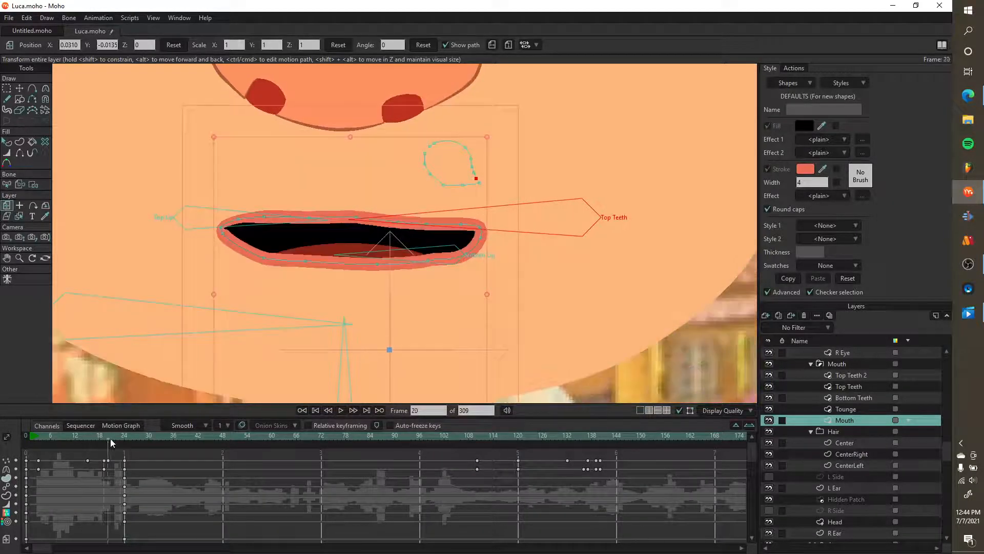
{"action": "left_click", "coordinate": [122, 442]}
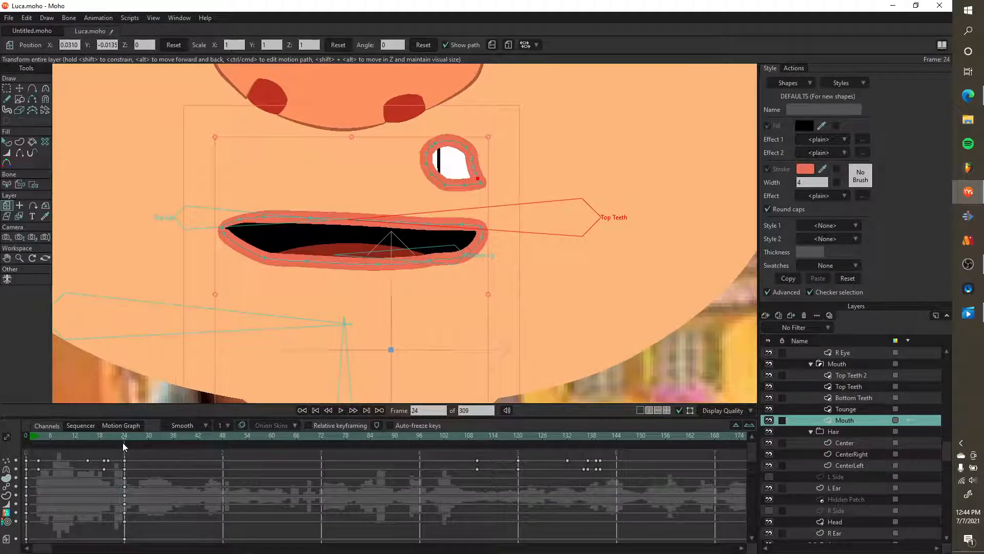
{"action": "left_click", "coordinate": [122, 442]}
{"action": "left_click_drag", "start_coordinate": [122, 450], "coordinate": [145, 540]}
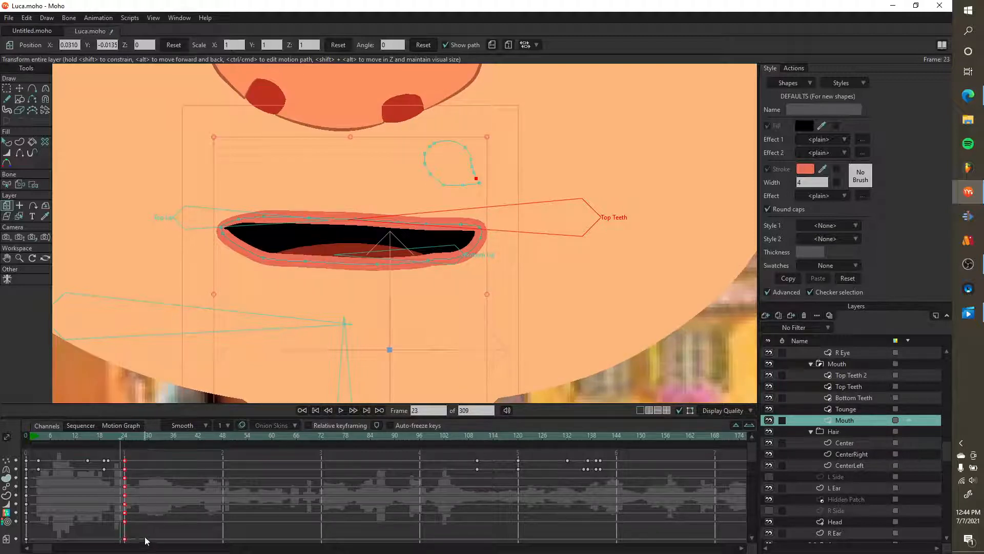
{"action": "left_click", "coordinate": [184, 508]}
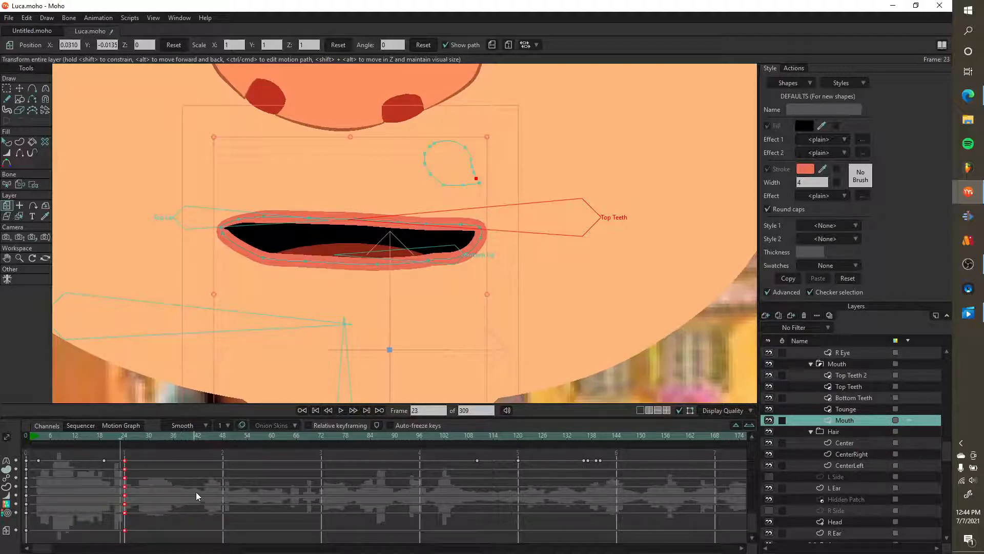
{"action": "left_click", "coordinate": [123, 438]}
{"action": "mouse_move", "coordinate": [112, 445]}
{"action": "left_mouse_down"}
{"action": "mouse_move", "coordinate": [98, 451]}
{"action": "mouse_move", "coordinate": [127, 453]}
{"action": "mouse_move", "coordinate": [138, 509]}
{"action": "left_mouse_up"}
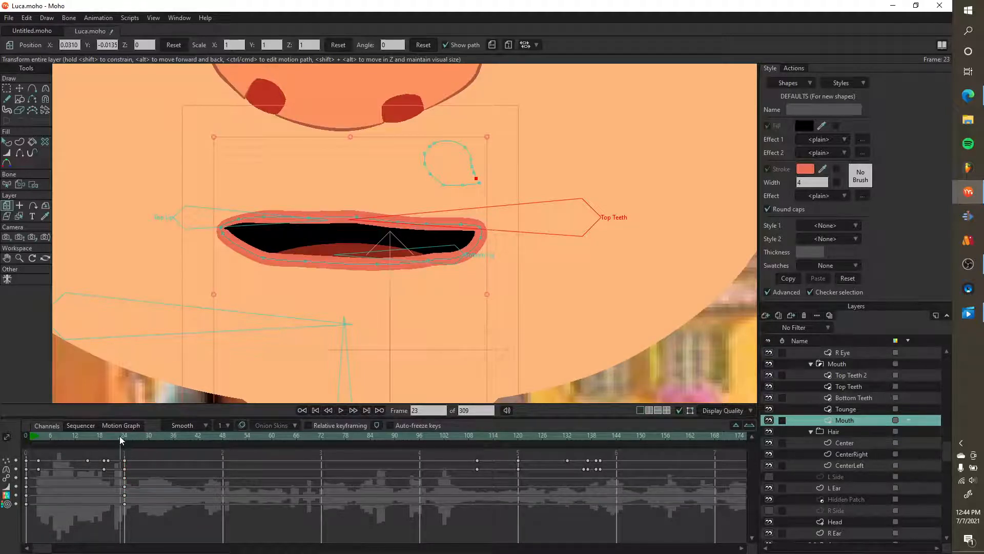
- Select the stray shape's points above the mouth with the Transform Points tool at frame 23 and delete them
{"action": "key", "text": "t"}
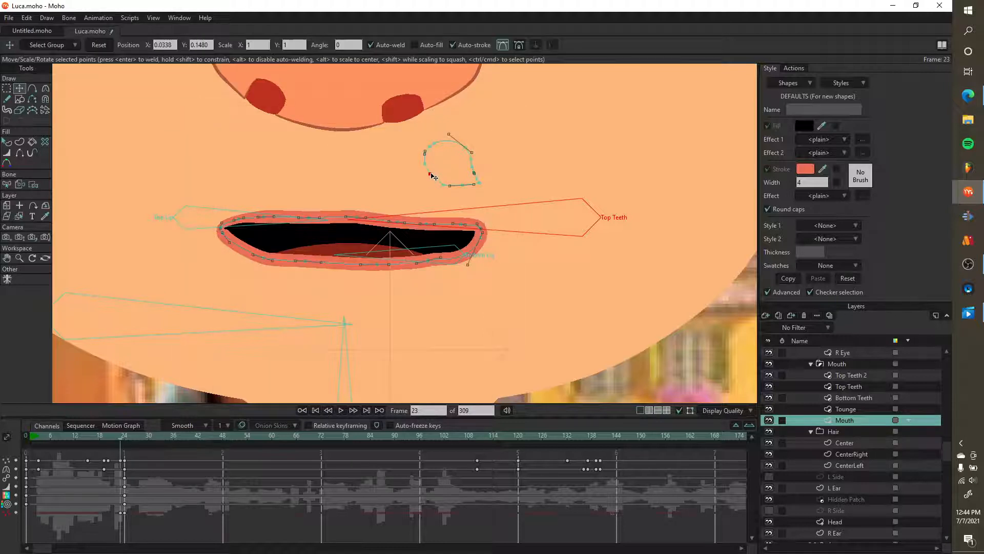
{"action": "key", "text": "ctrl+a"}
{"action": "key", "text": "Delete"}
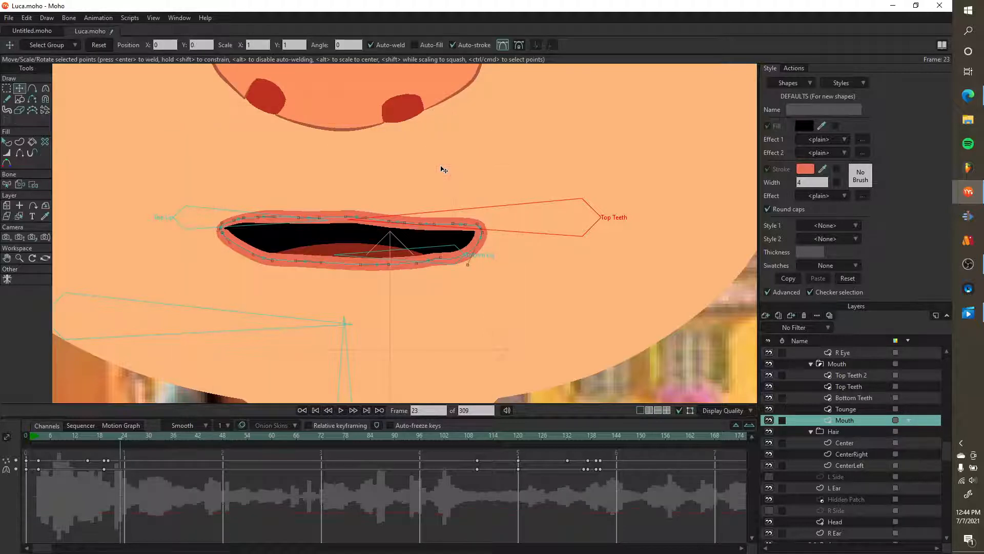
- Return to frame 0 and review the smiling mouth and its bones on the character's face
{"action": "left_click_drag", "start_coordinate": [122, 435], "coordinate": [23, 448]}
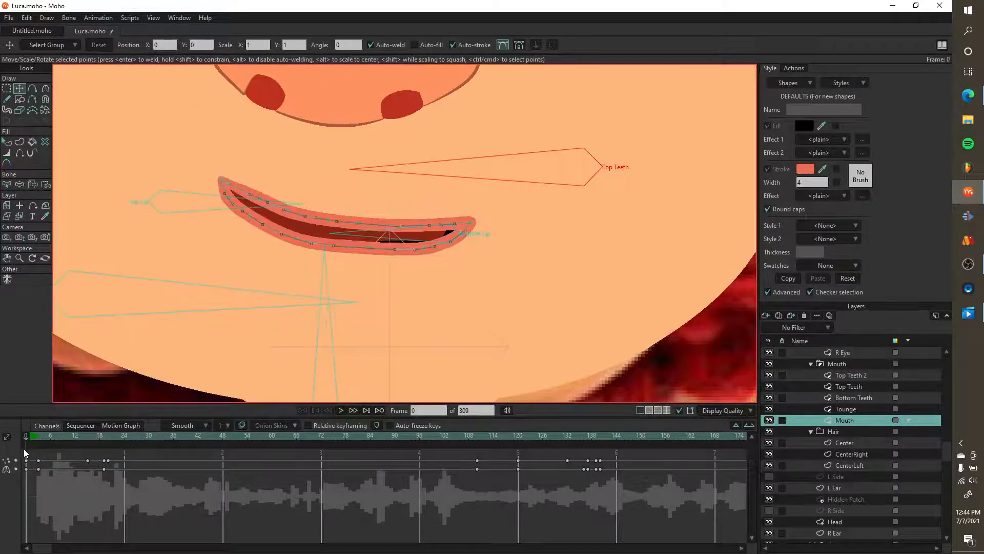
{"action": "scroll", "coordinate": [316, 219], "scroll_direction": "down", "scroll_amount": 3}
{"action": "scroll", "coordinate": [316, 220], "scroll_direction": "up", "scroll_amount": 3}
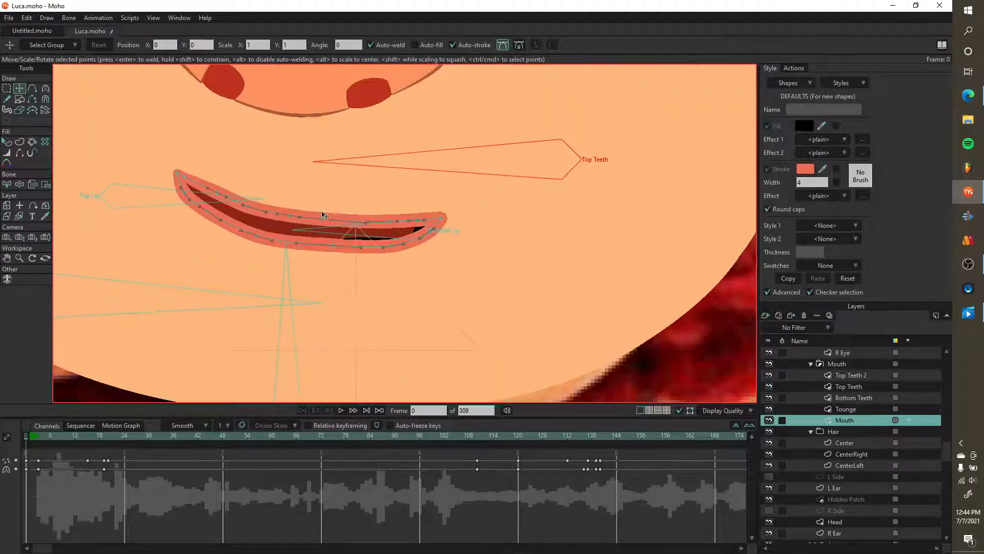
{"action": "scroll", "coordinate": [324, 215], "scroll_direction": "down", "scroll_amount": 5}
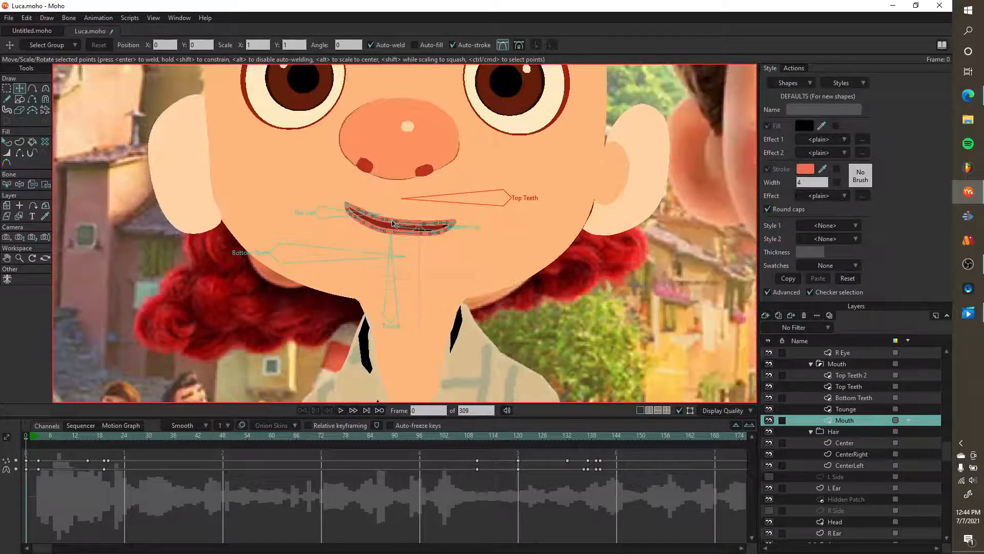
- Move the Mouth Shapes.jpg reference chart over the background artwork so it sits beside the Luca character's head
{"action": "scroll", "coordinate": [835, 397], "scroll_direction": "up", "scroll_amount": 4}
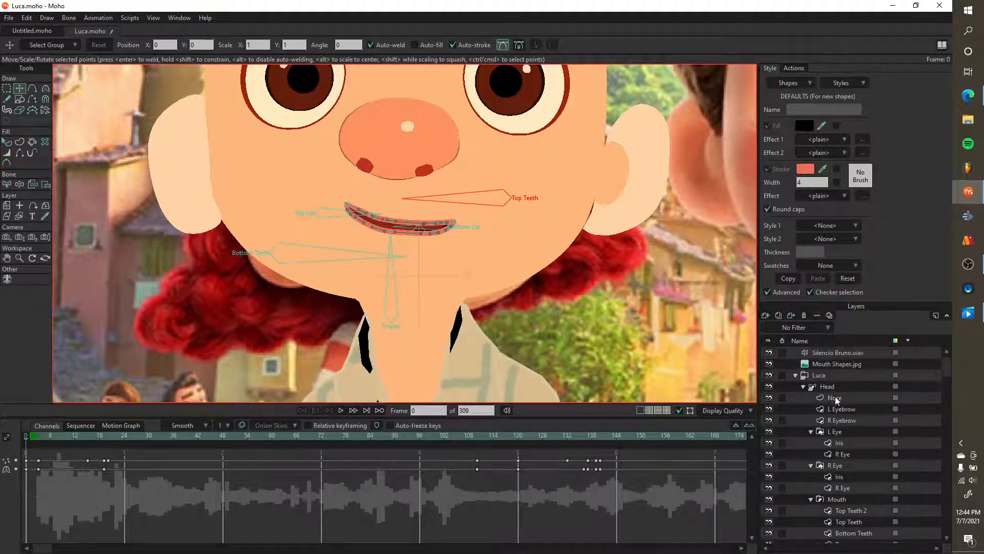
{"action": "left_click", "coordinate": [837, 387]}
{"action": "scroll", "coordinate": [231, 172], "scroll_direction": "down", "scroll_amount": 3}
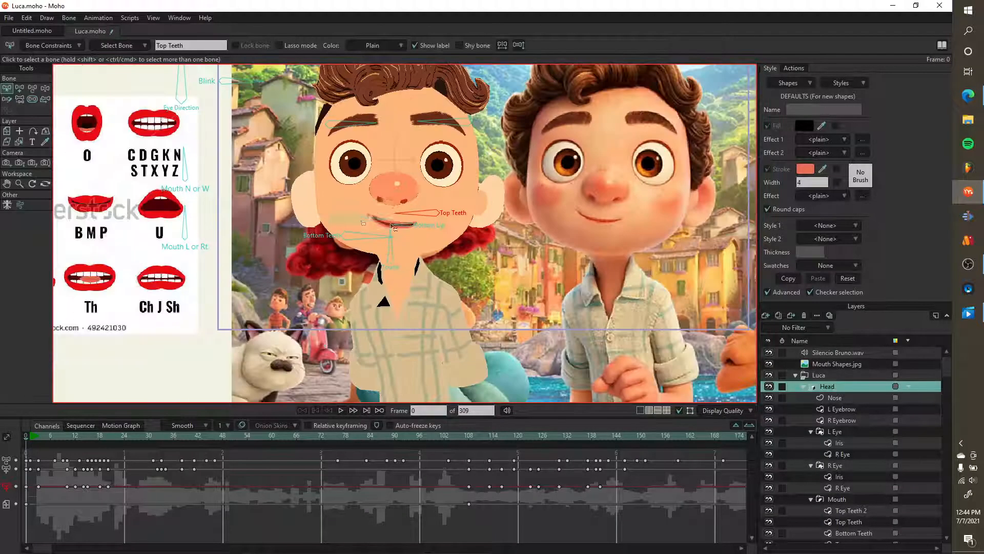
{"action": "scroll", "coordinate": [231, 172], "scroll_direction": "down", "scroll_amount": 2}
{"action": "scroll", "coordinate": [179, 190], "scroll_direction": "up", "scroll_amount": 2}
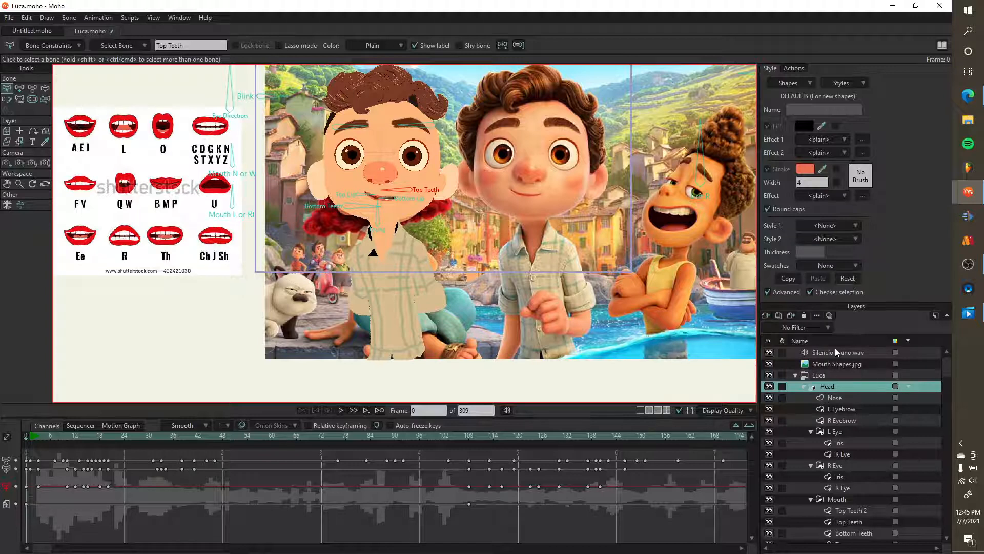
{"action": "left_click", "coordinate": [816, 365]}
{"action": "scroll", "coordinate": [251, 203], "scroll_direction": "down", "scroll_amount": 3}
{"action": "left_click_drag", "start_coordinate": [255, 194], "coordinate": [466, 190]}
{"action": "scroll", "coordinate": [382, 199], "scroll_direction": "up", "scroll_amount": 5}
{"action": "scroll", "coordinate": [382, 199], "scroll_direction": "down", "scroll_amount": 4}
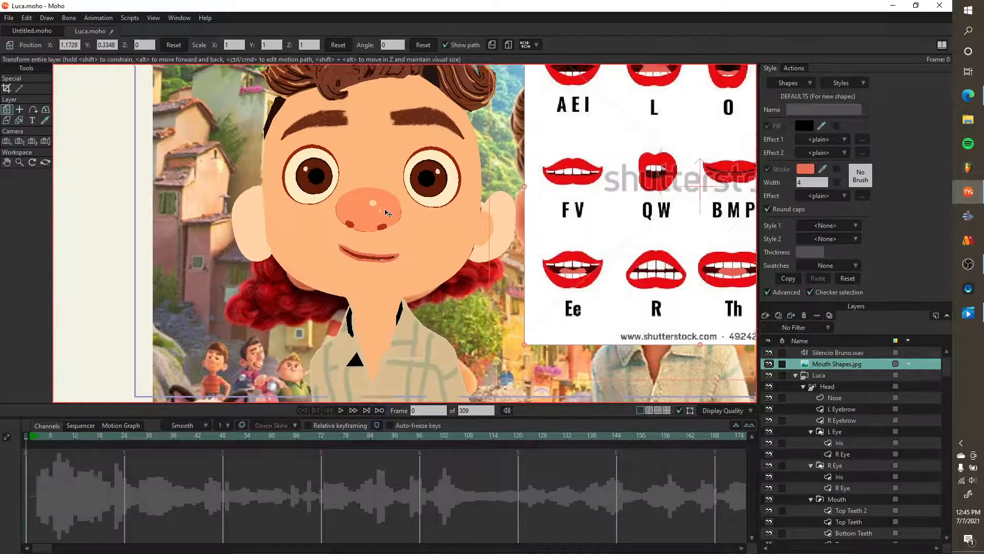
- Test the Eye Direction bone on the Head layer with Manipulate Bones, turning it so the eyes look sideways
{"action": "left_click", "coordinate": [827, 386]}
{"action": "key", "text": "ctrl+r"}
{"action": "left_click", "coordinate": [32, 89]}
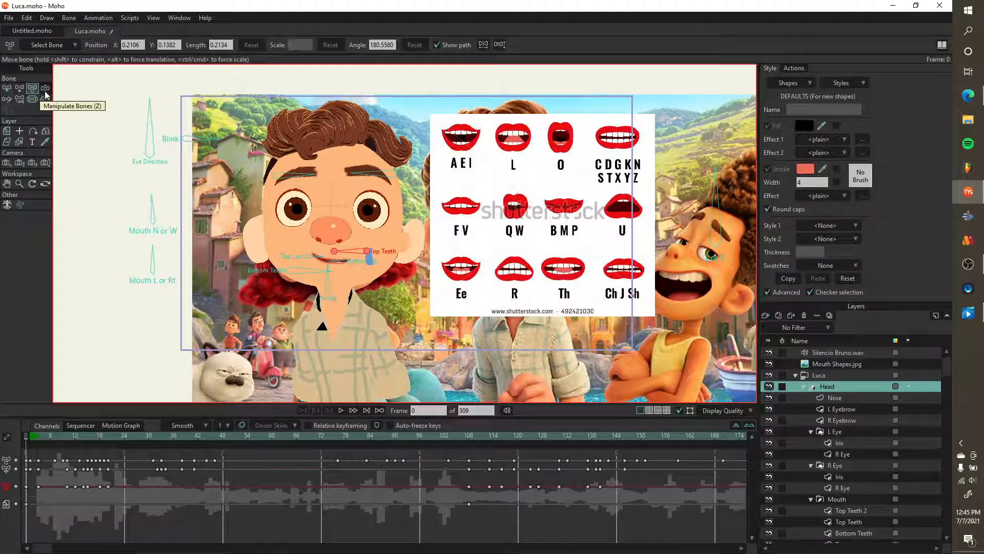
{"action": "left_click", "coordinate": [46, 91]}
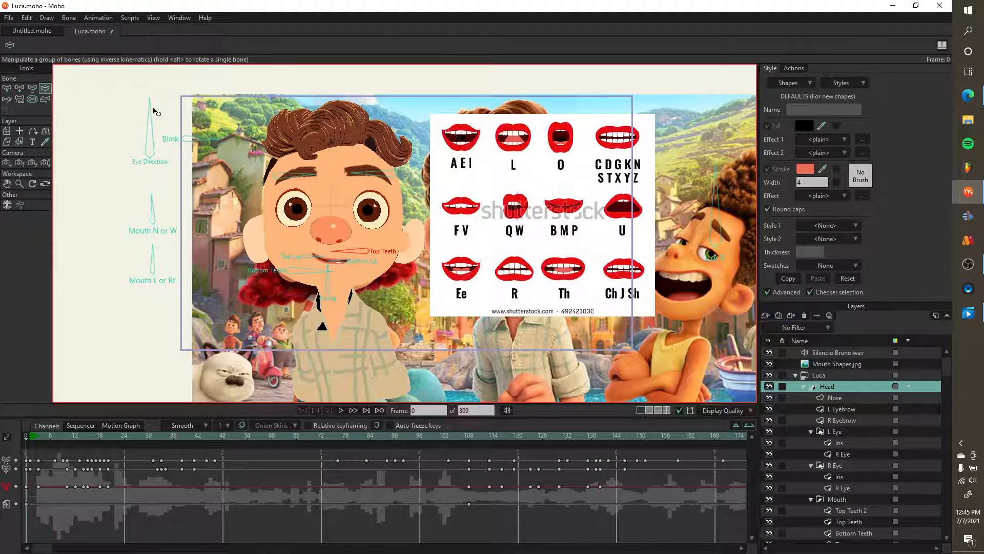
{"action": "left_click_drag", "start_coordinate": [153, 107], "coordinate": [162, 111]}
{"action": "scroll", "coordinate": [349, 208], "scroll_direction": "up", "scroll_amount": 5}
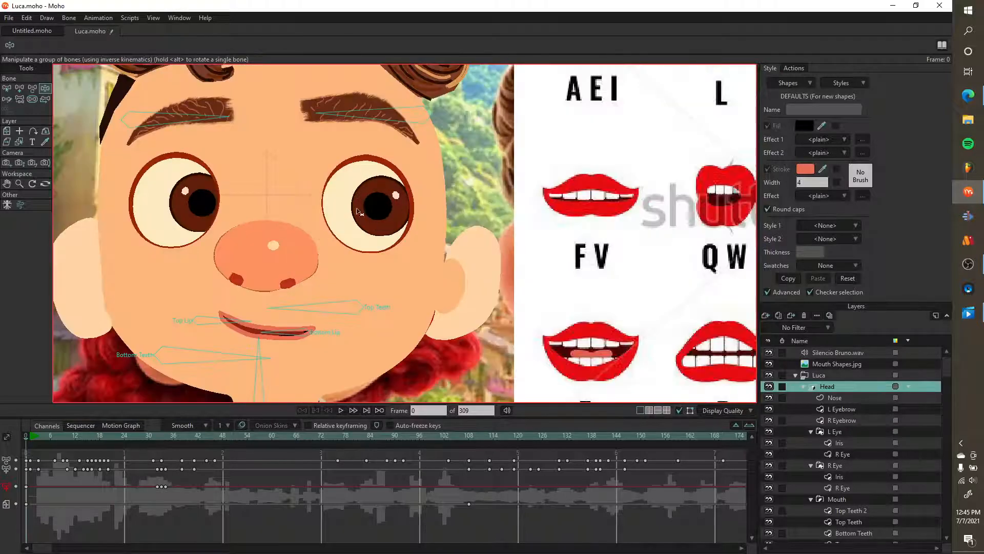
- Rotate the Eye Direction bone back until both eyes look straight ahead
{"action": "scroll", "coordinate": [325, 230], "scroll_direction": "down", "scroll_amount": 3}
{"action": "scroll", "coordinate": [324, 231], "scroll_direction": "down", "scroll_amount": 2}
{"action": "mouse_move", "coordinate": [188, 157]}
{"action": "left_mouse_down"}
{"action": "mouse_move", "coordinate": [208, 154]}
{"action": "mouse_move", "coordinate": [169, 159]}
{"action": "mouse_move", "coordinate": [189, 157]}
{"action": "left_mouse_up"}
{"action": "scroll", "coordinate": [421, 235], "scroll_direction": "up", "scroll_amount": 3}
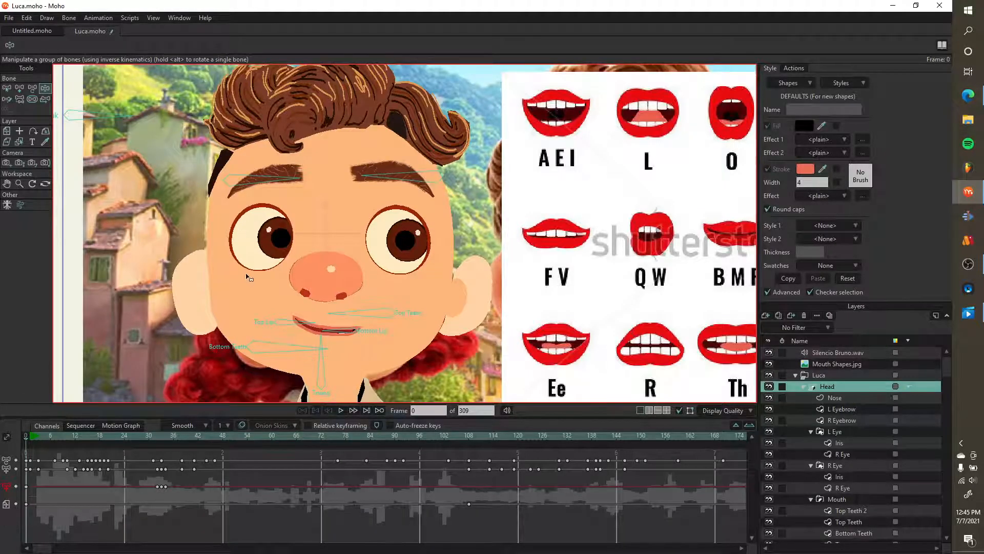
{"action": "scroll", "coordinate": [393, 244], "scroll_direction": "down", "scroll_amount": 3}
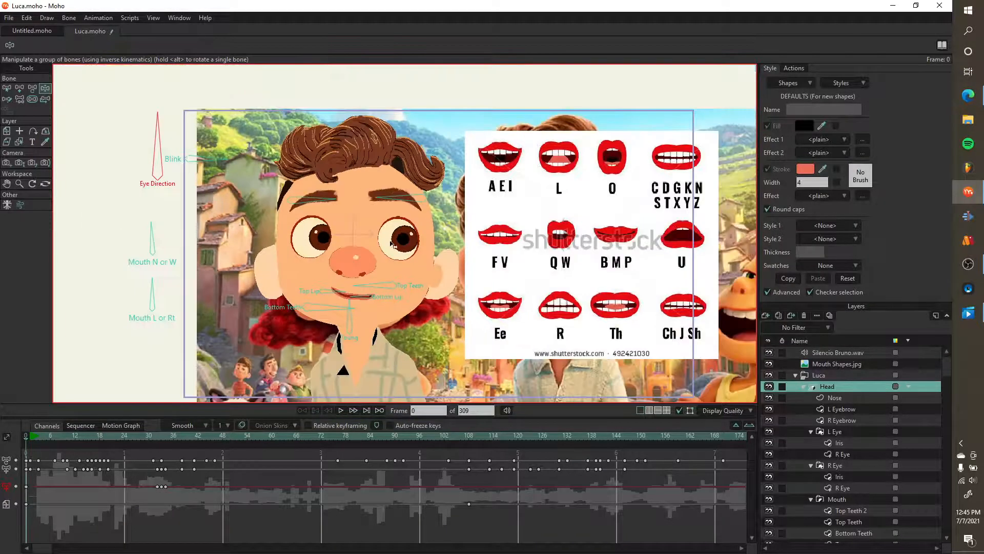
{"action": "left_click_drag", "start_coordinate": [165, 176], "coordinate": [155, 177]}
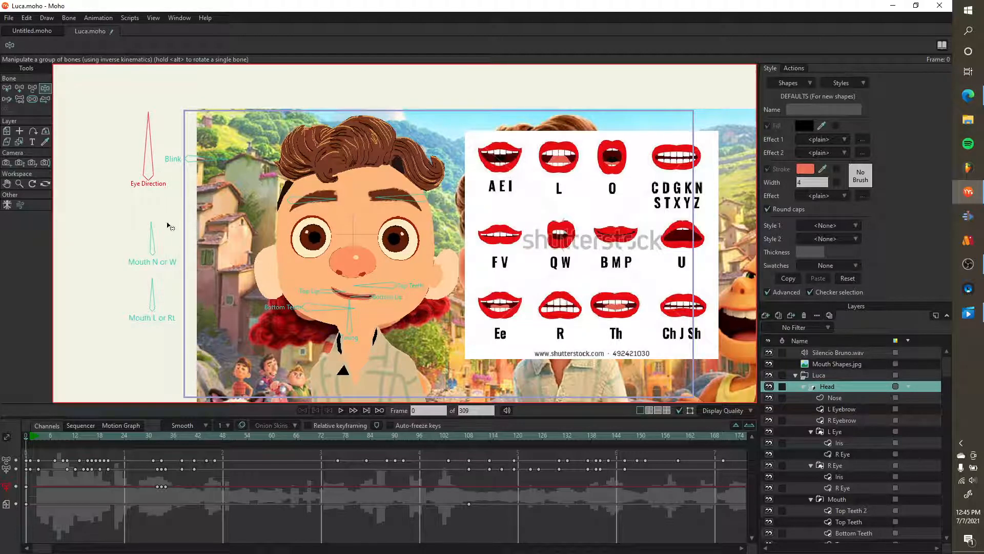
- Test the Mouth N or W bone, and open the Mouth N or W action for the Mouth layer
{"action": "scroll", "coordinate": [154, 237], "scroll_direction": "up", "scroll_amount": 3}
{"action": "mouse_move", "coordinate": [153, 231]}
{"action": "left_mouse_down"}
{"action": "mouse_move", "coordinate": [187, 249]}
{"action": "mouse_move", "coordinate": [132, 245]}
{"action": "mouse_move", "coordinate": [157, 243]}
{"action": "left_mouse_up"}
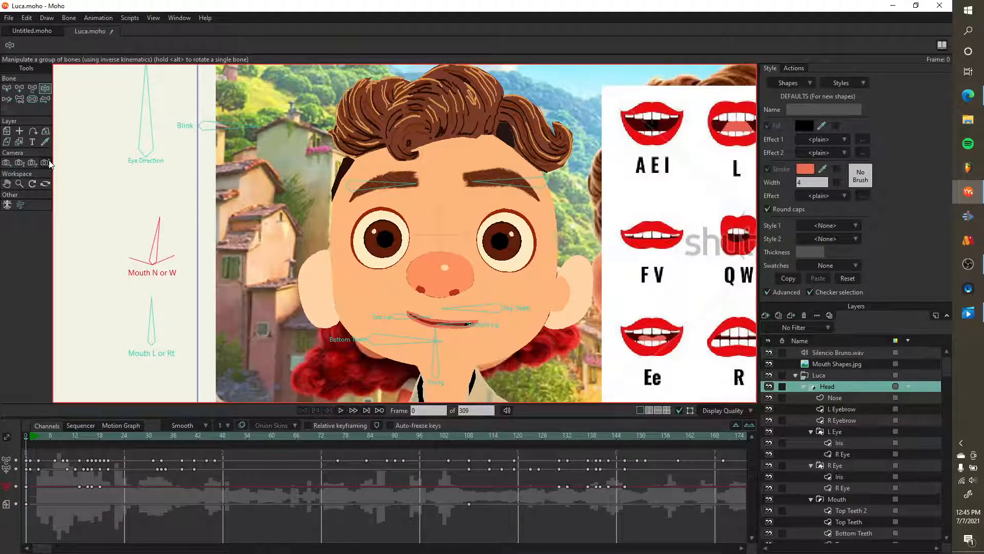
{"action": "scroll", "coordinate": [844, 425], "scroll_direction": "down", "scroll_amount": 3}
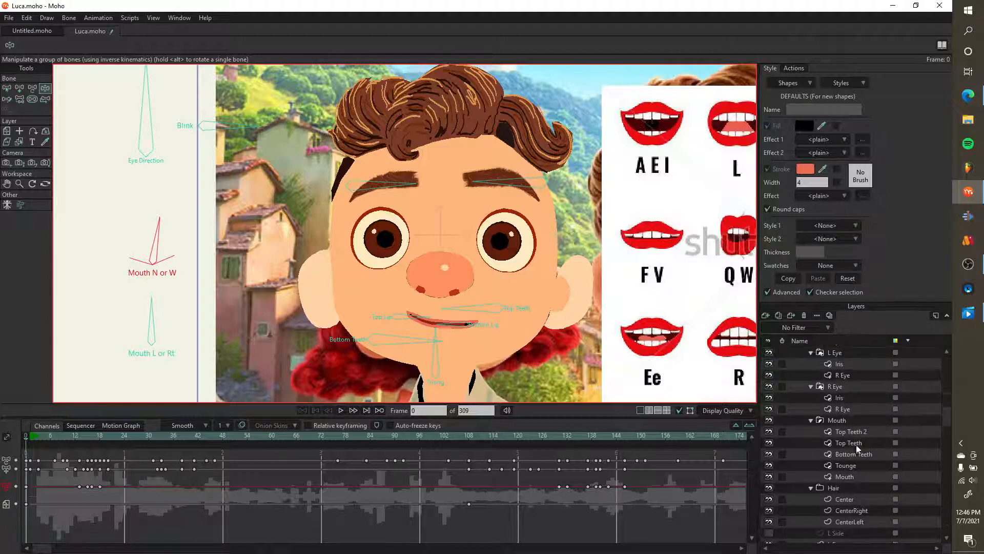
{"action": "left_click", "coordinate": [850, 474]}
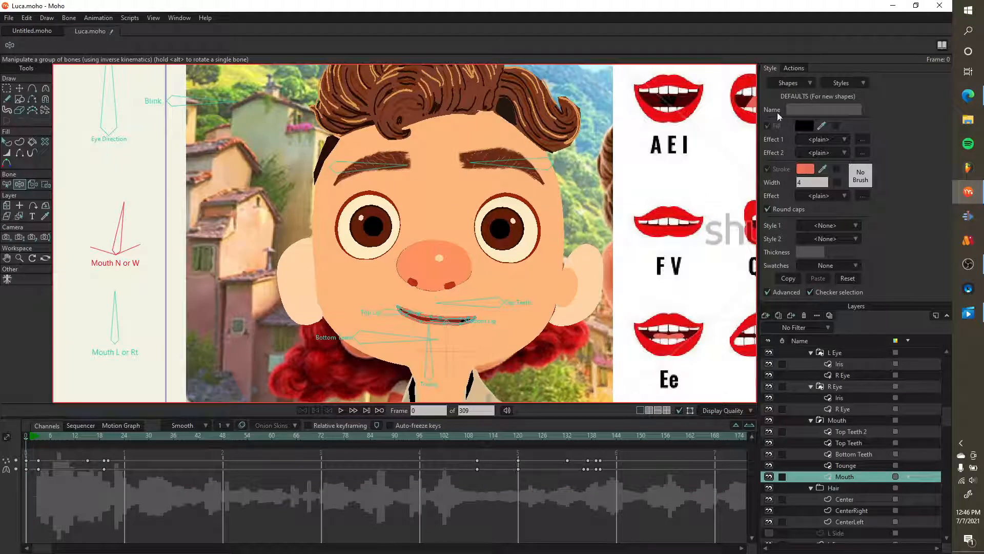
{"action": "left_click", "coordinate": [794, 69]}
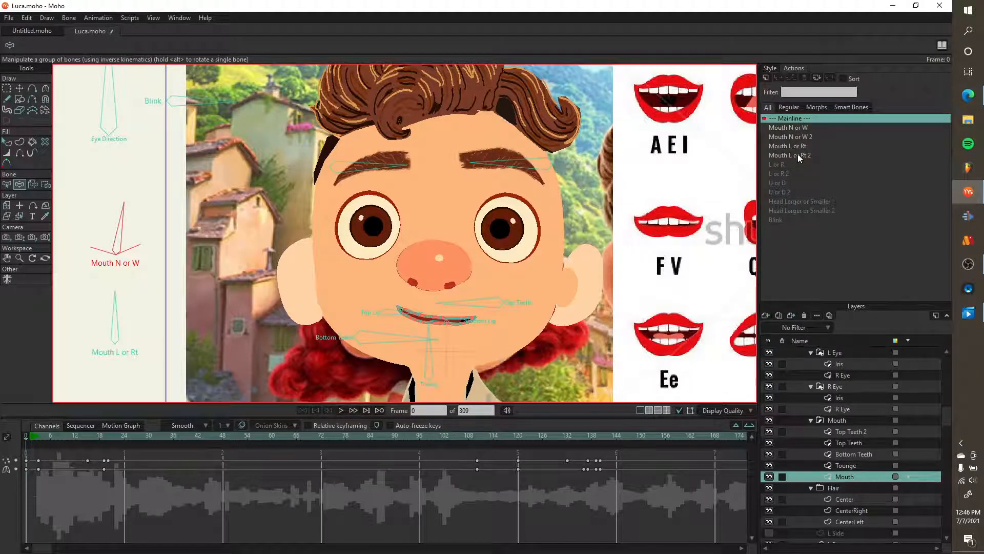
{"action": "left_click", "coordinate": [802, 128]}
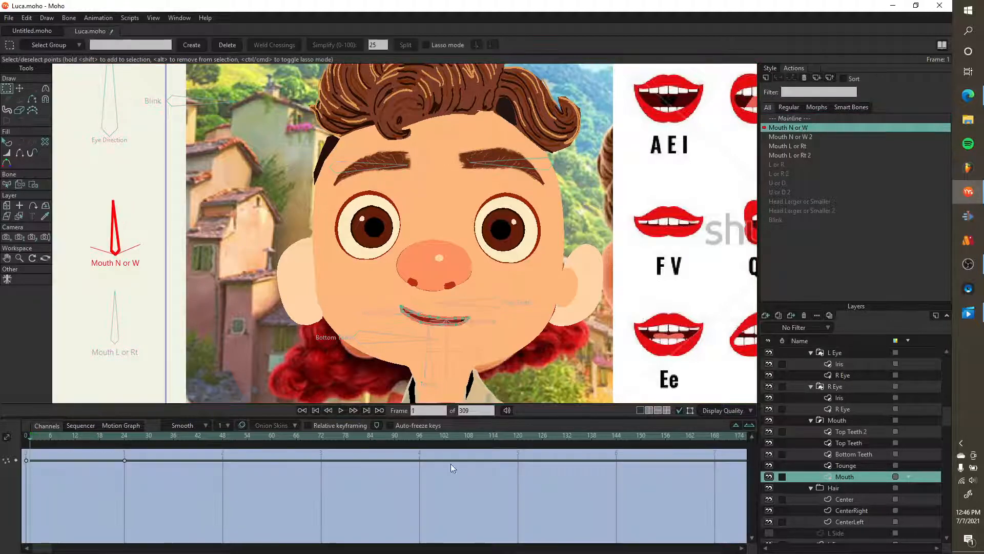
- At frame 24 of the action, narrow the wide mouth shape slightly and shift it sideways to about X -0.0334 with Transform Points
{"action": "left_click", "coordinate": [53, 425]}
{"action": "left_click_drag", "start_coordinate": [30, 436], "coordinate": [124, 450]}
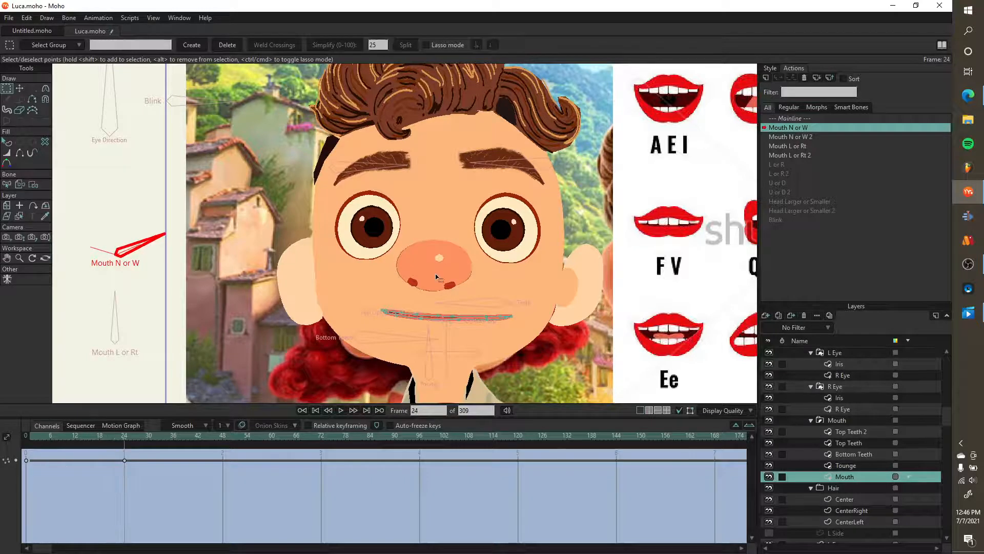
{"action": "key", "text": "t"}
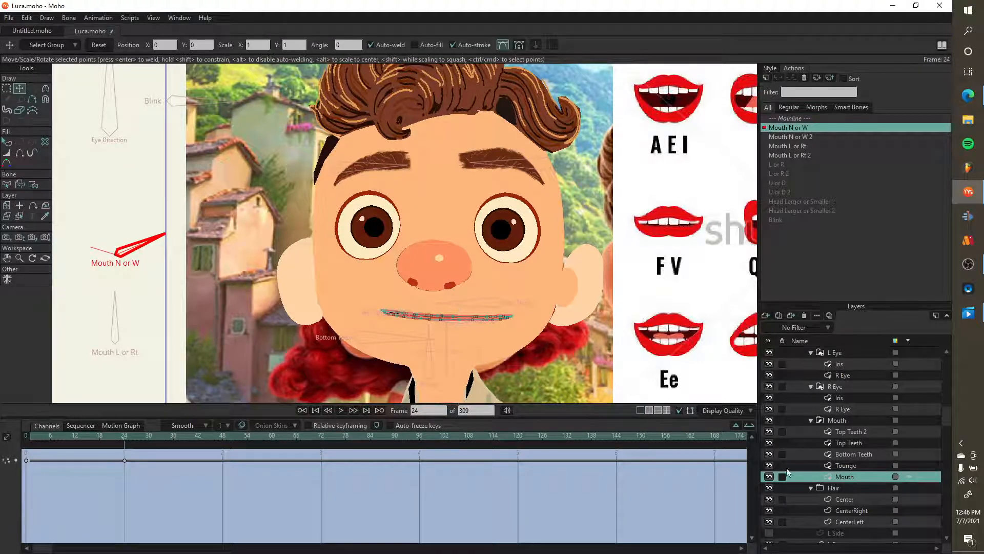
{"action": "scroll", "coordinate": [496, 323], "scroll_direction": "up", "scroll_amount": 3}
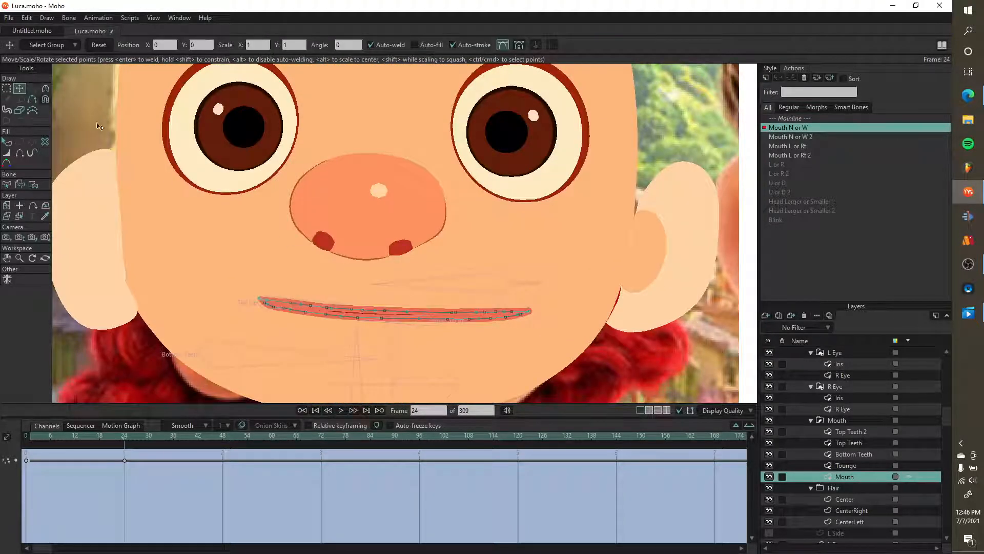
{"action": "double_click", "coordinate": [381, 314]}
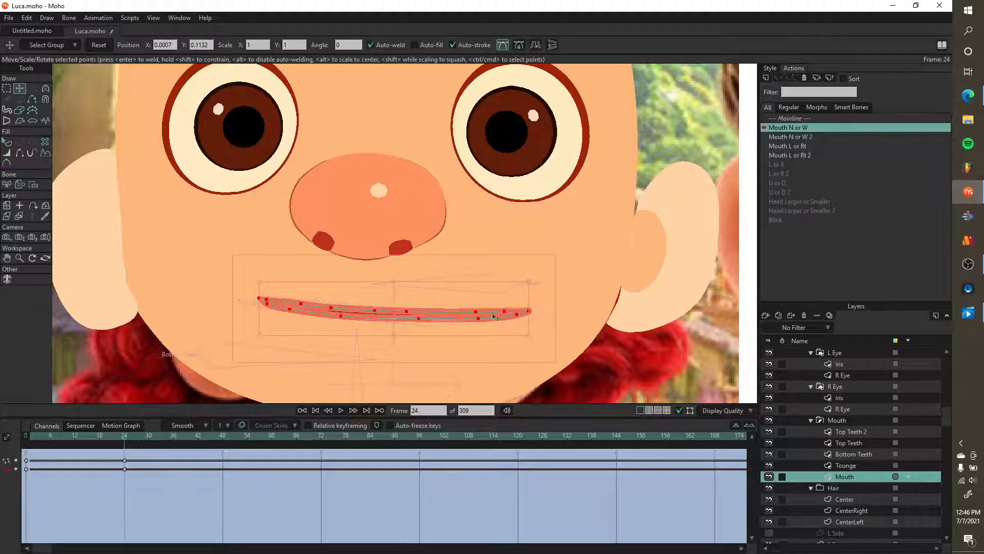
{"action": "mouse_move", "coordinate": [532, 311]}
{"action": "left_mouse_down"}
{"action": "mouse_move", "coordinate": [556, 311]}
{"action": "mouse_move", "coordinate": [446, 311]}
{"action": "mouse_move", "coordinate": [518, 310]}
{"action": "left_mouse_up"}
{"action": "left_click_drag", "start_coordinate": [451, 317], "coordinate": [434, 317]}
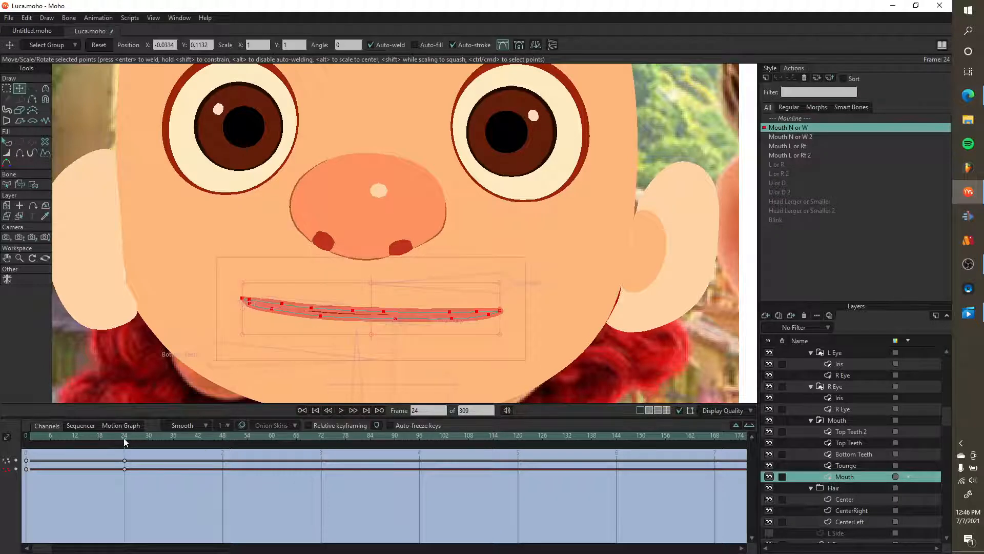
{"action": "mouse_move", "coordinate": [124, 442]}
{"action": "left_mouse_down"}
{"action": "mouse_move", "coordinate": [42, 438]}
{"action": "mouse_move", "coordinate": [121, 444]}
{"action": "left_mouse_up"}
{"action": "scroll", "coordinate": [283, 275], "scroll_direction": "down", "scroll_amount": 5}
- Open the Mouth N or W 2 action and inspect the narrow mouth shape at frame 48
{"action": "double_click", "coordinate": [800, 136]}
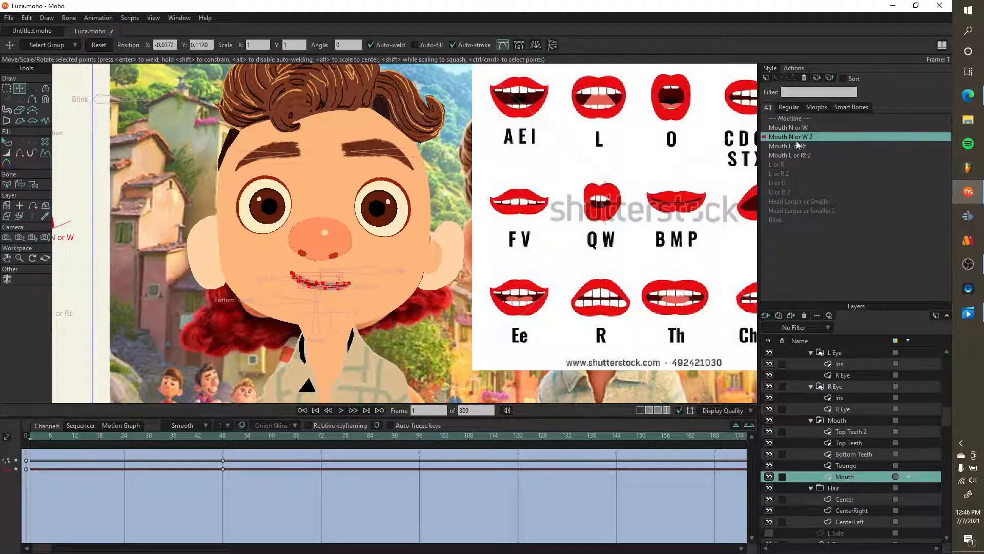
{"action": "scroll", "coordinate": [303, 235], "scroll_direction": "down", "scroll_amount": 4}
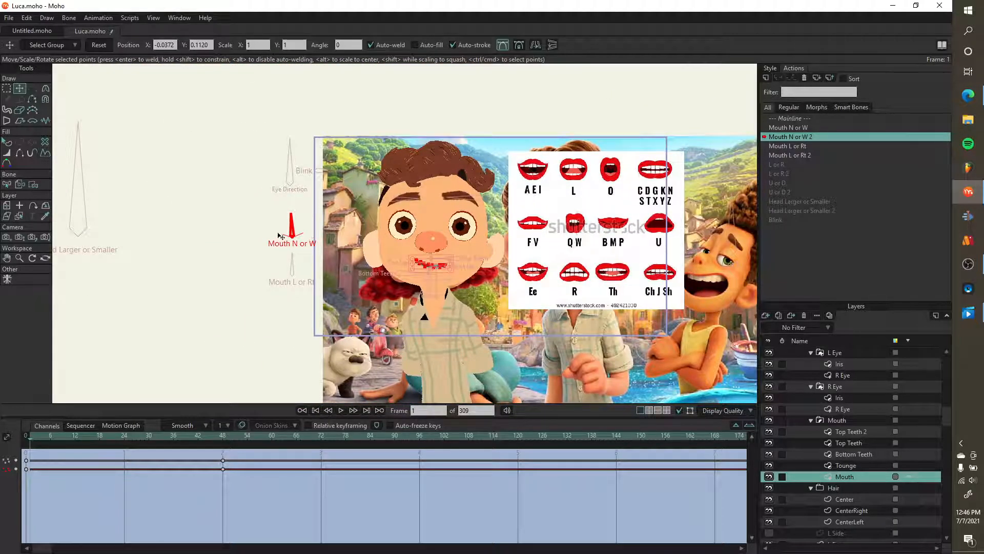
{"action": "scroll", "coordinate": [441, 267], "scroll_direction": "up", "scroll_amount": 5}
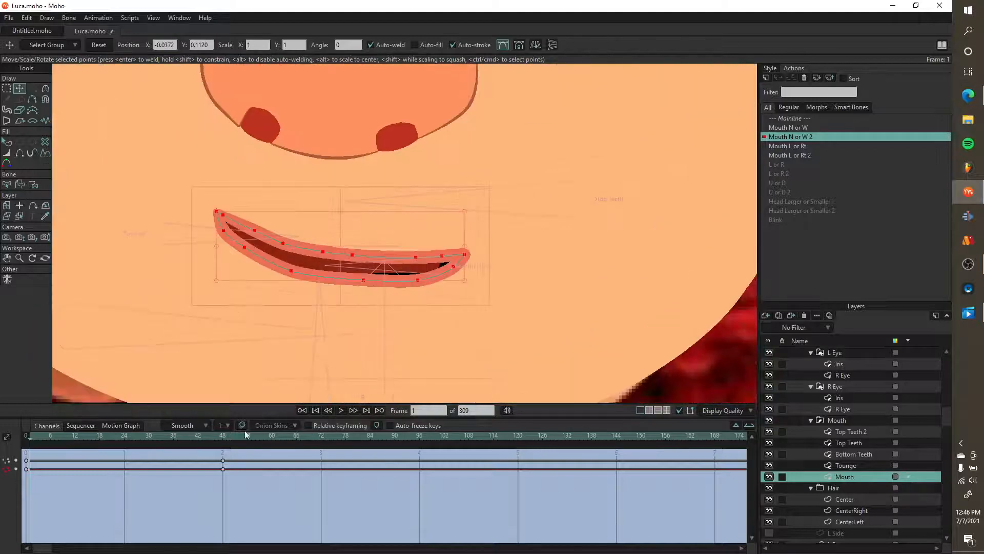
{"action": "left_click", "coordinate": [222, 442]}
{"action": "scroll", "coordinate": [242, 269], "scroll_direction": "up", "scroll_amount": 2}
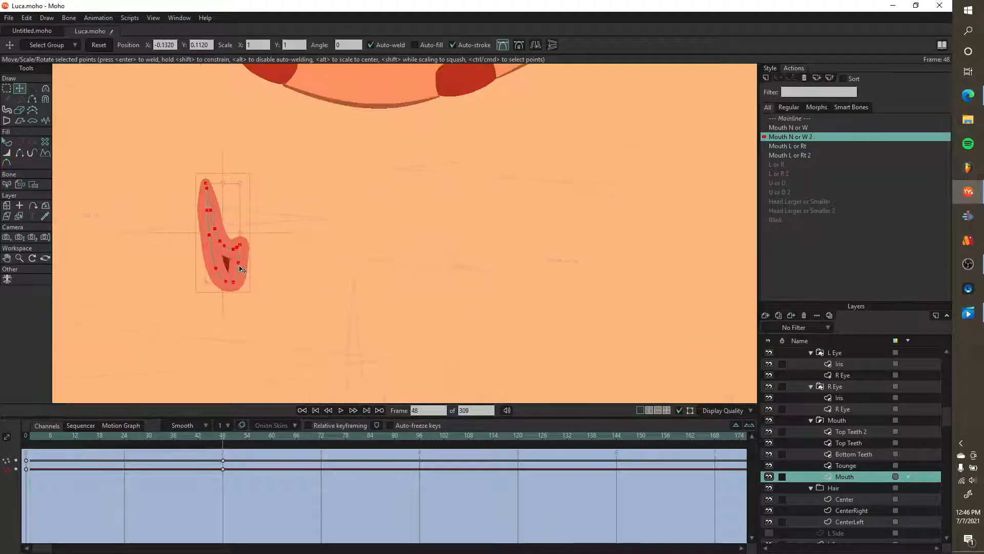
{"action": "scroll", "coordinate": [230, 240], "scroll_direction": "down", "scroll_amount": 2}
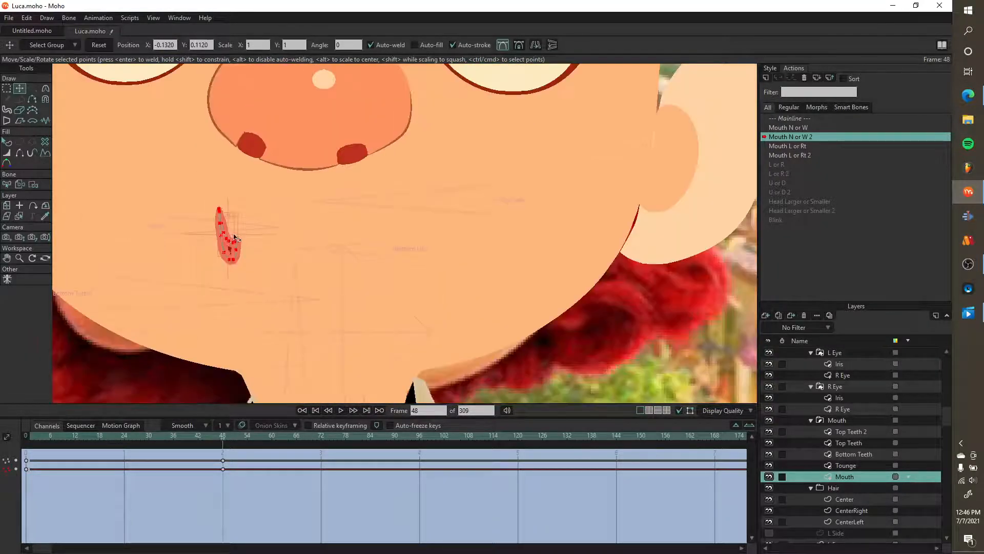
- Try centring the narrow mouth shape under the nose at frame 48, and scrub between frames 23 and 48 to check it
{"action": "left_click_drag", "start_coordinate": [228, 240], "coordinate": [313, 242]}
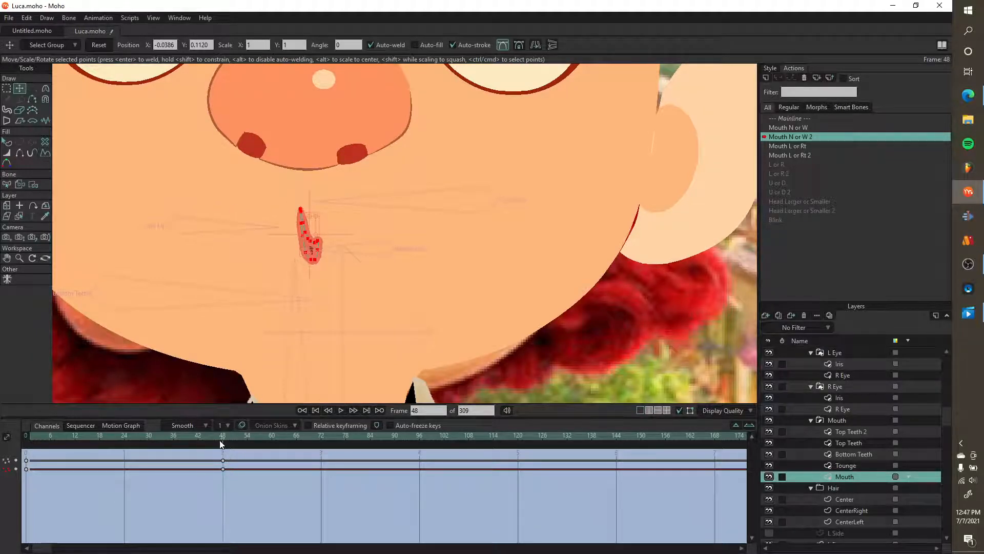
{"action": "left_click_drag", "start_coordinate": [221, 444], "coordinate": [122, 440]}
{"action": "left_click_drag", "start_coordinate": [287, 311], "coordinate": [249, 311]}
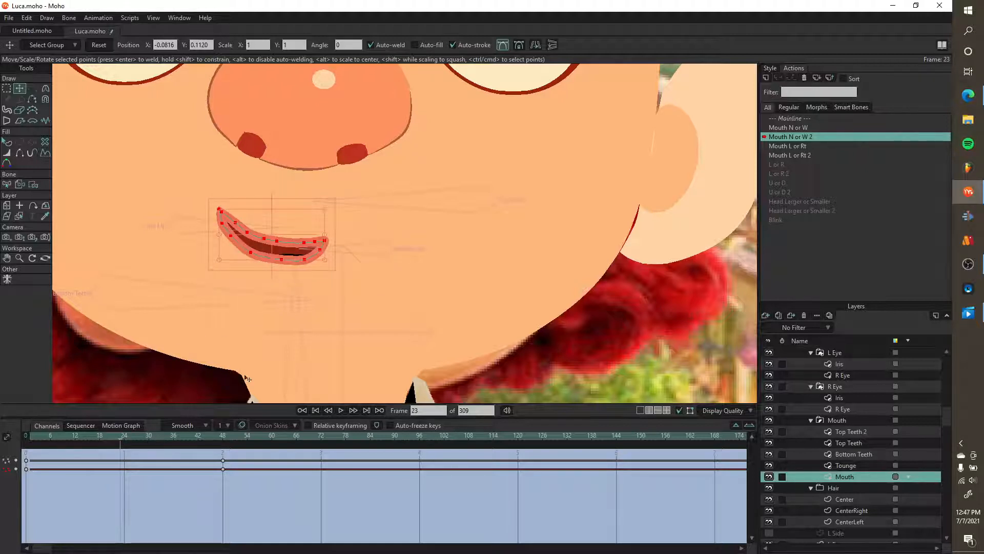
{"action": "left_click_drag", "start_coordinate": [122, 444], "coordinate": [221, 445]}
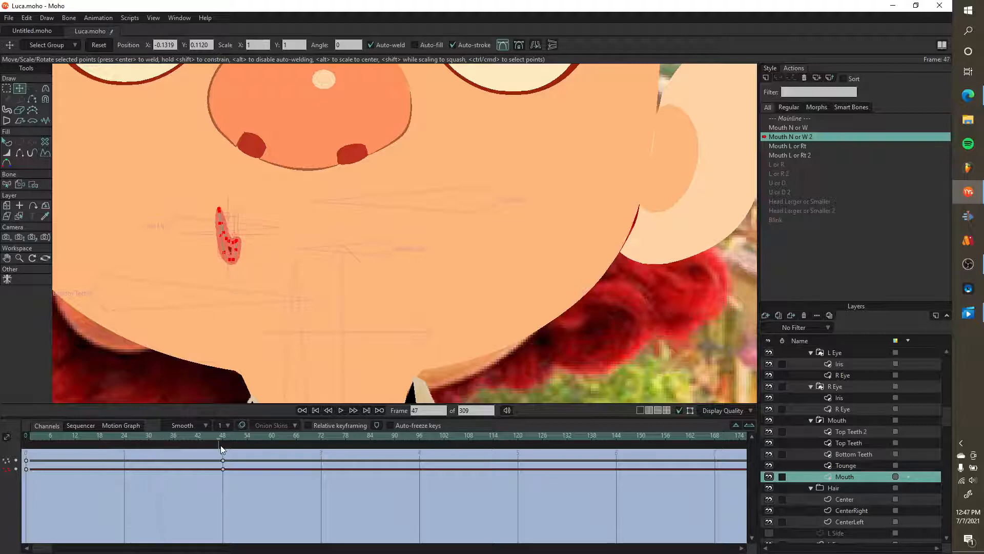
{"action": "scroll", "coordinate": [213, 323], "scroll_direction": "down", "scroll_amount": 3}
{"action": "scroll", "coordinate": [374, 245], "scroll_direction": "down", "scroll_amount": 2}
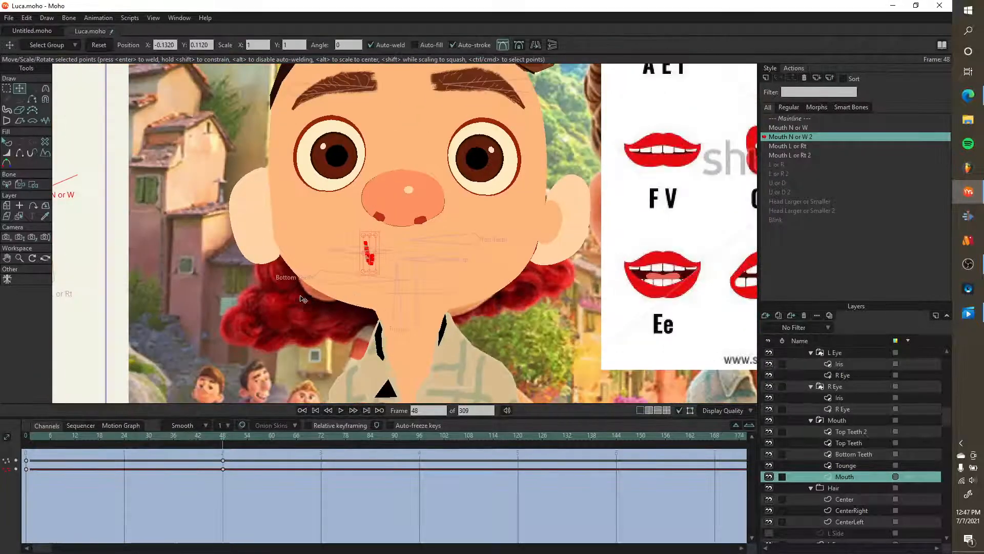
{"action": "left_click_drag", "start_coordinate": [303, 299], "coordinate": [423, 356]}
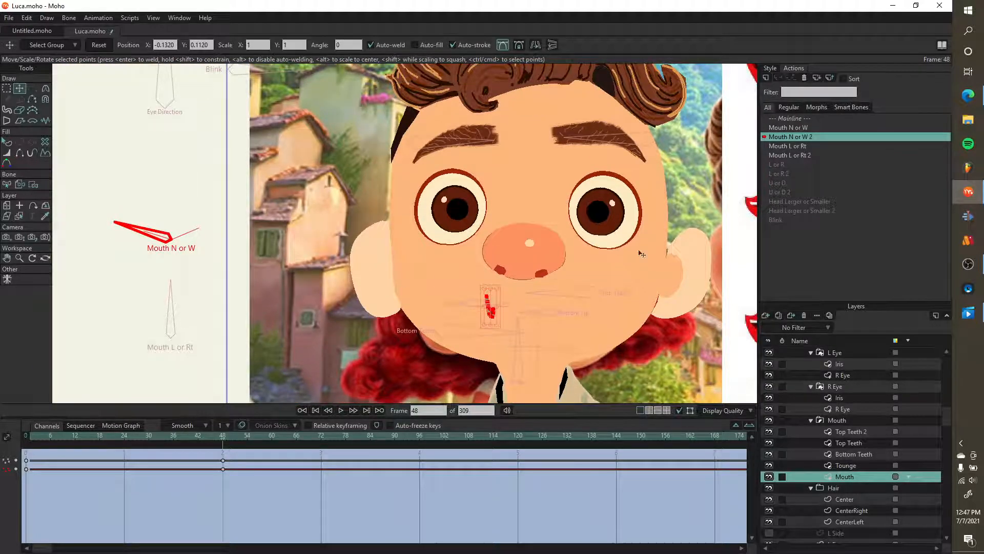
- Open the Mouth L or Rt action and scrub around frame 48 to review the sideways mouth pose
{"action": "left_click", "coordinate": [815, 146]}
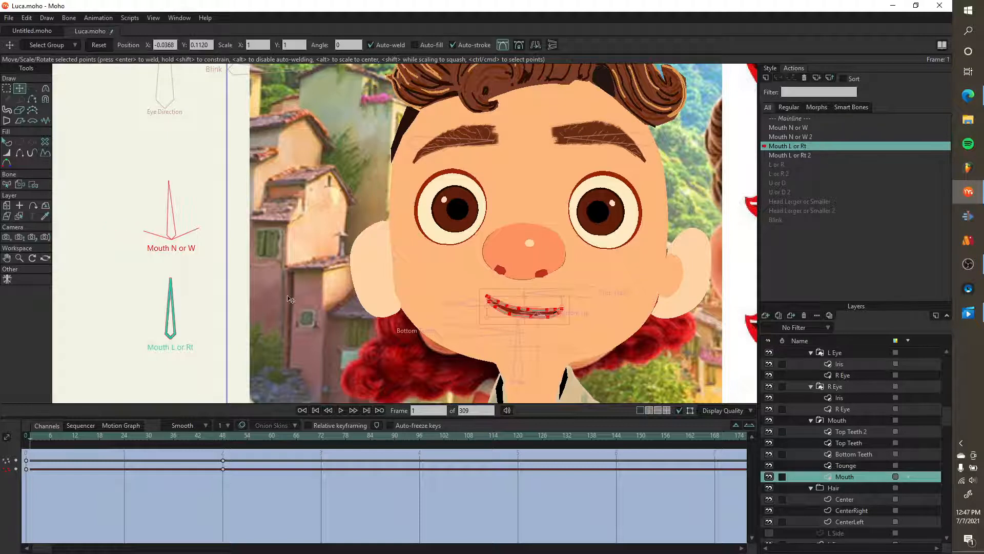
{"action": "left_click", "coordinate": [221, 441]}
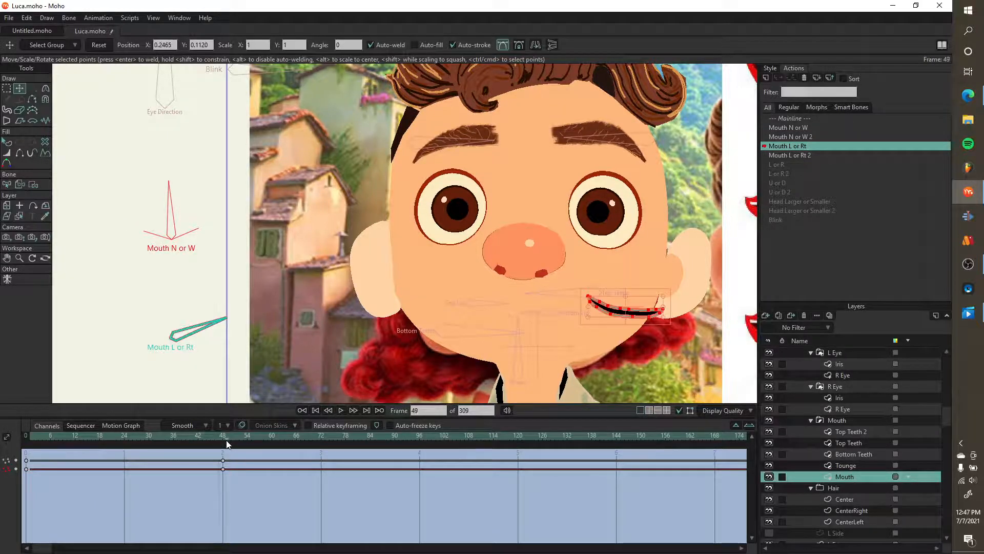
{"action": "left_click_drag", "start_coordinate": [229, 444], "coordinate": [224, 444]}
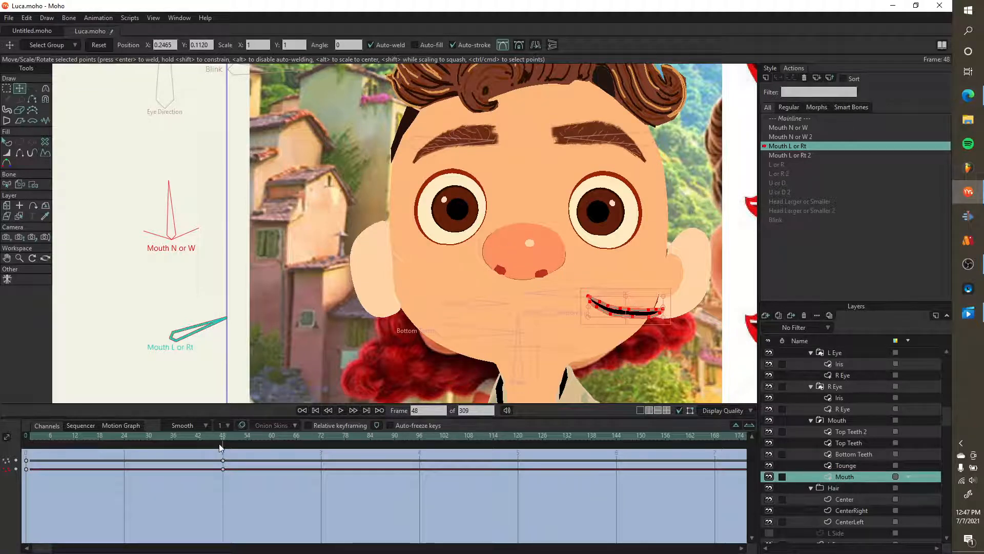
{"action": "mouse_move", "coordinate": [221, 447]}
{"action": "left_mouse_down"}
{"action": "mouse_move", "coordinate": [79, 444]}
{"action": "mouse_move", "coordinate": [231, 451]}
{"action": "left_mouse_up"}
- Open the Mouth L or Rt 2 action and go to frame 48 to review the opposite sideways mouth pose
{"action": "left_click", "coordinate": [790, 155]}
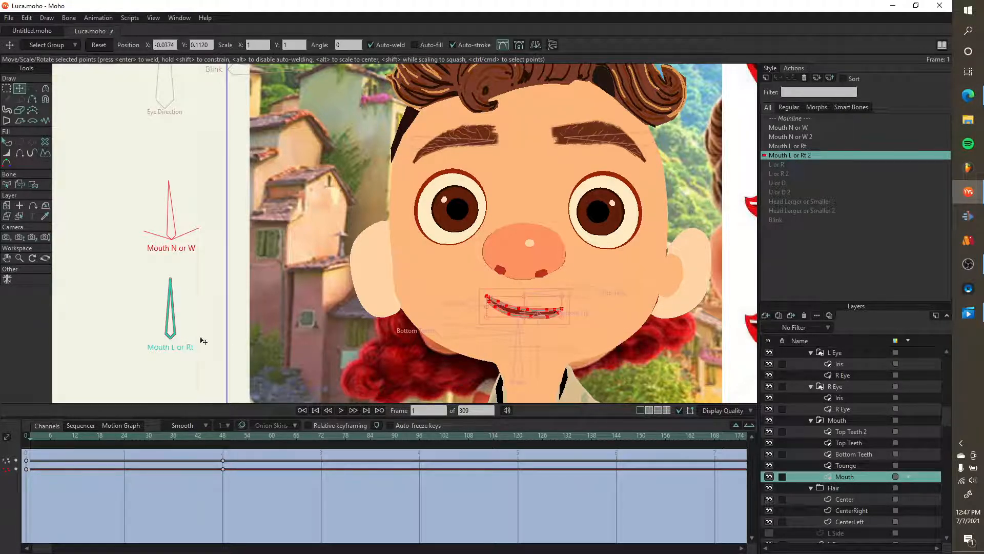
{"action": "left_click_drag", "start_coordinate": [81, 437], "coordinate": [239, 442]}
{"action": "left_click", "coordinate": [223, 454]}
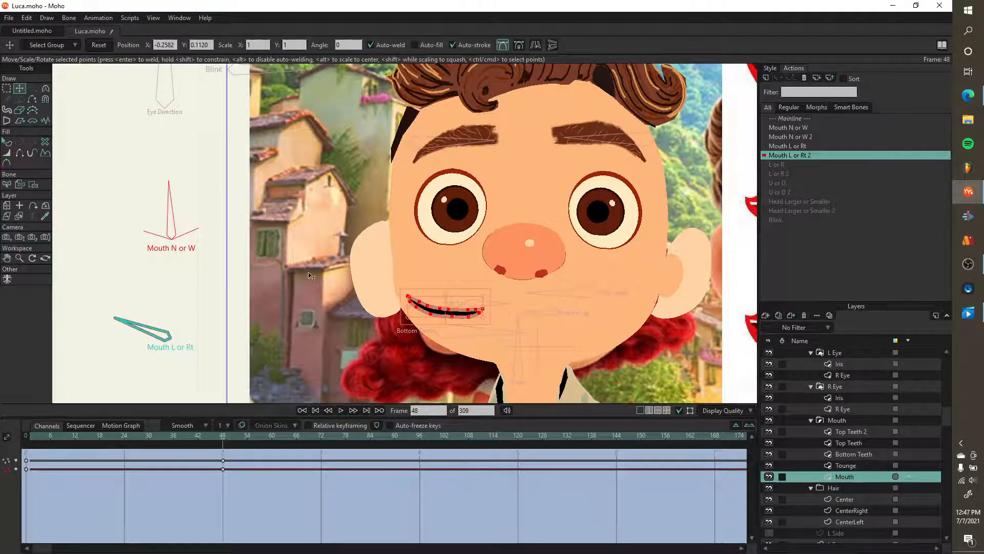
- Return to the Mainline timeline and undo the stray move of the mouth points
{"action": "scroll", "coordinate": [282, 241], "scroll_direction": "down", "scroll_amount": 5}
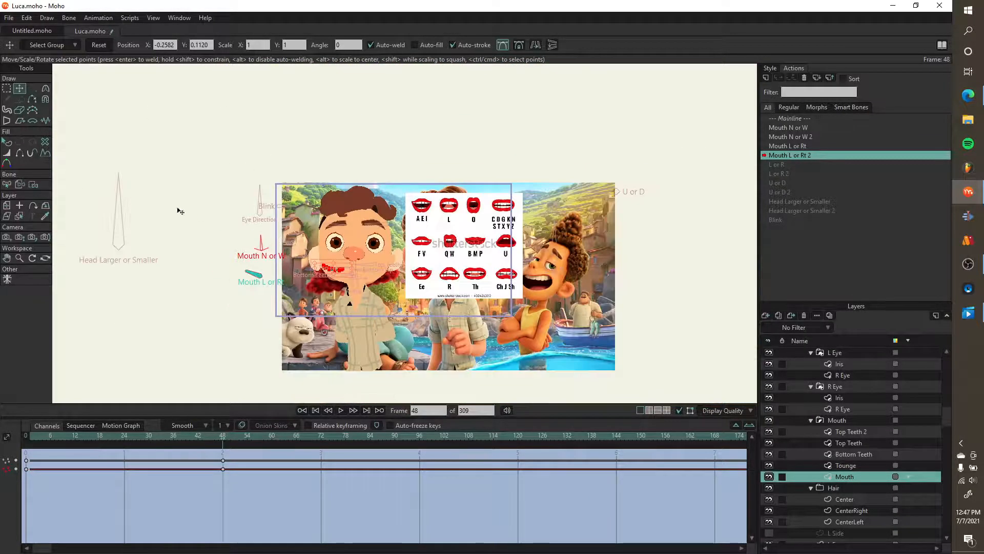
{"action": "scroll", "coordinate": [130, 197], "scroll_direction": "up", "scroll_amount": 3}
{"action": "scroll", "coordinate": [130, 198], "scroll_direction": "down", "scroll_amount": 2}
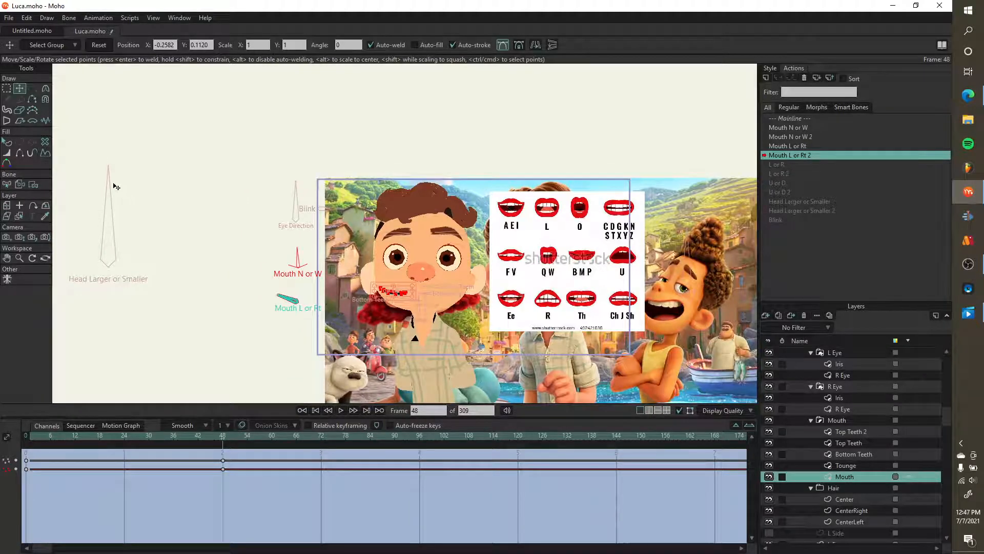
{"action": "left_click", "coordinate": [787, 119]}
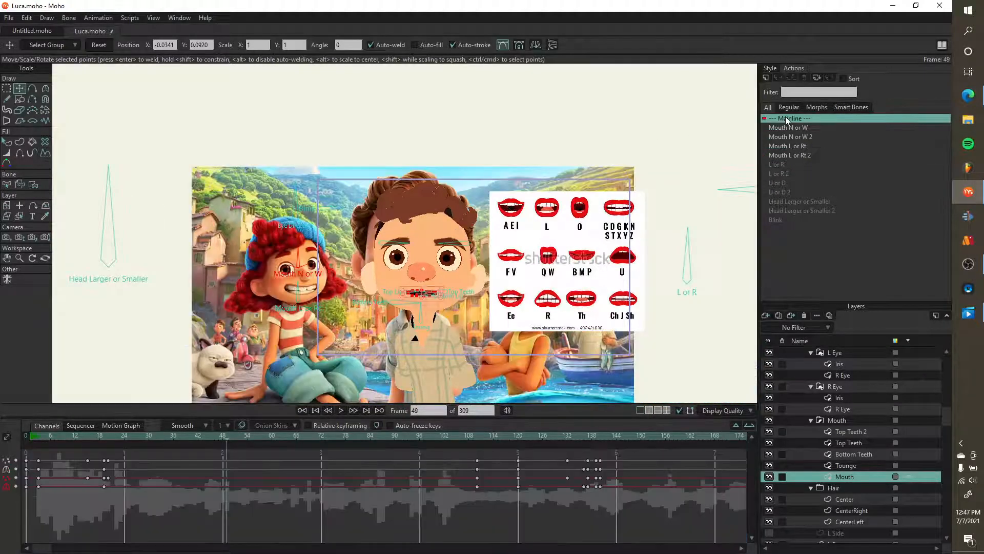
{"action": "scroll", "coordinate": [253, 249], "scroll_direction": "down", "scroll_amount": 2}
{"action": "scroll", "coordinate": [164, 225], "scroll_direction": "up", "scroll_amount": 3}
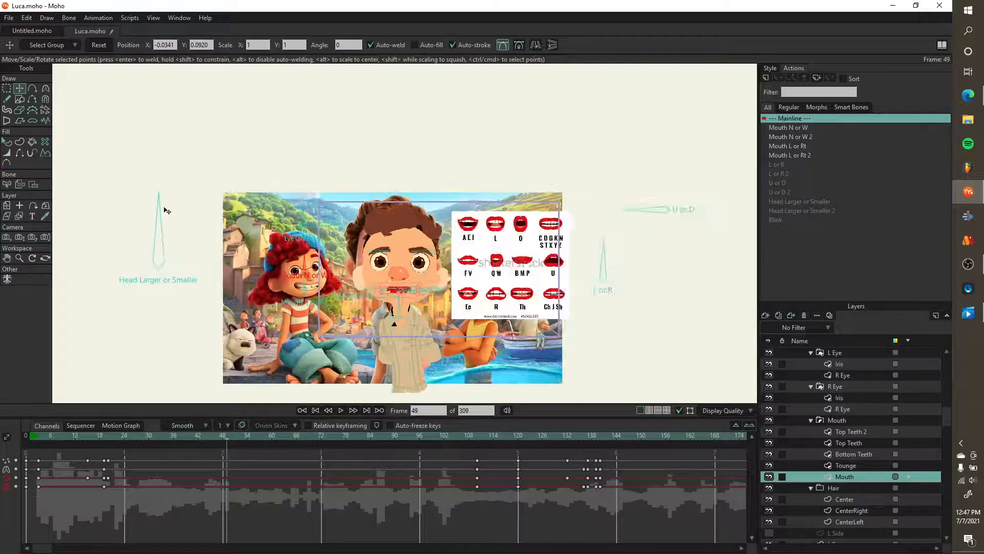
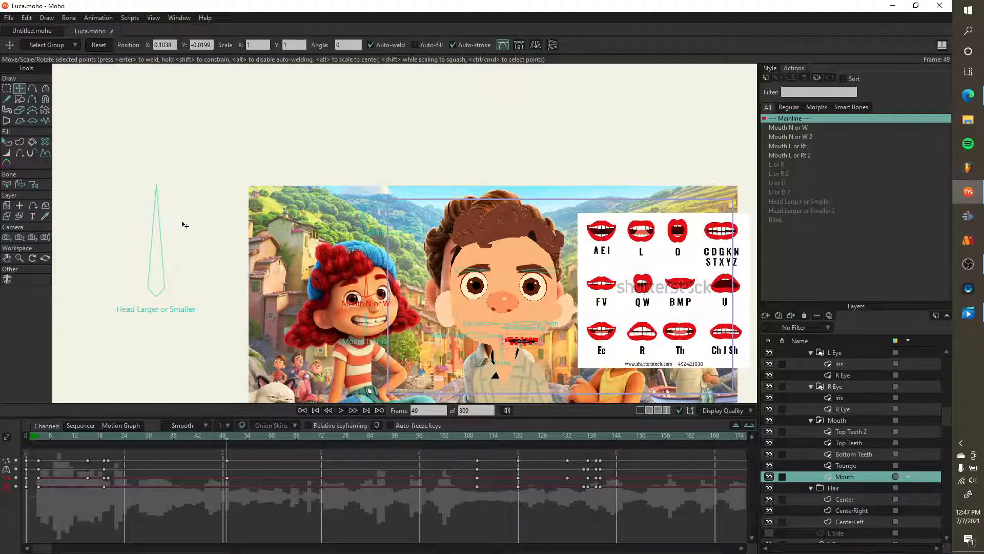
{"action": "key", "text": "ctrl+z"}
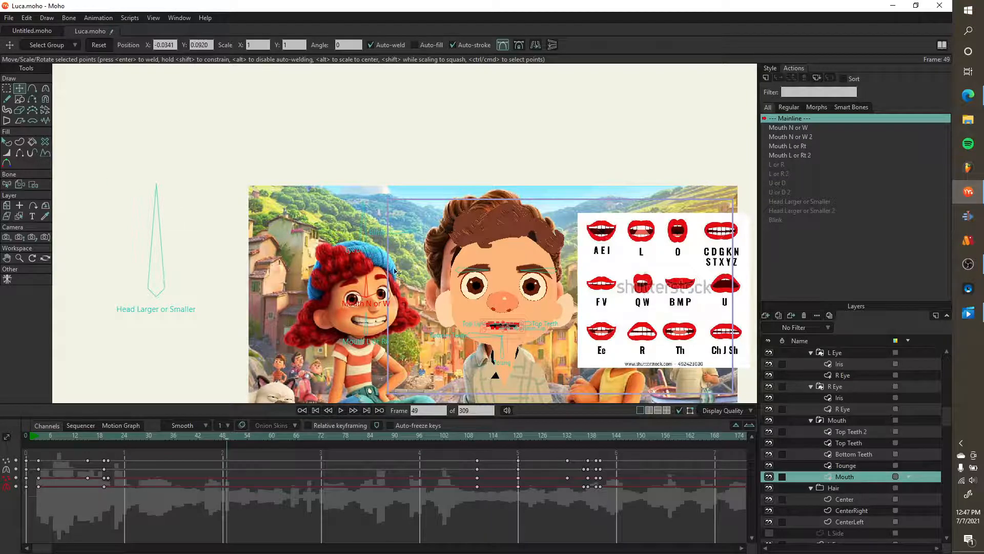
- Try rotating the Head Larger or Smaller control bone on the Head layer at frame 49, and undo the rotation
{"action": "scroll", "coordinate": [866, 361], "scroll_direction": "up", "scroll_amount": 3}
{"action": "left_click", "coordinate": [841, 389]}
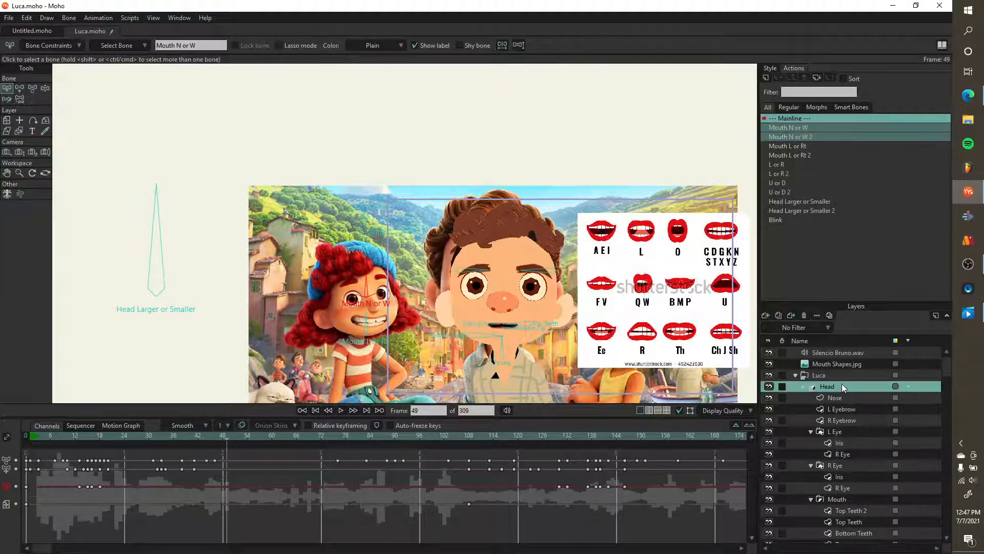
{"action": "left_click", "coordinate": [46, 89]}
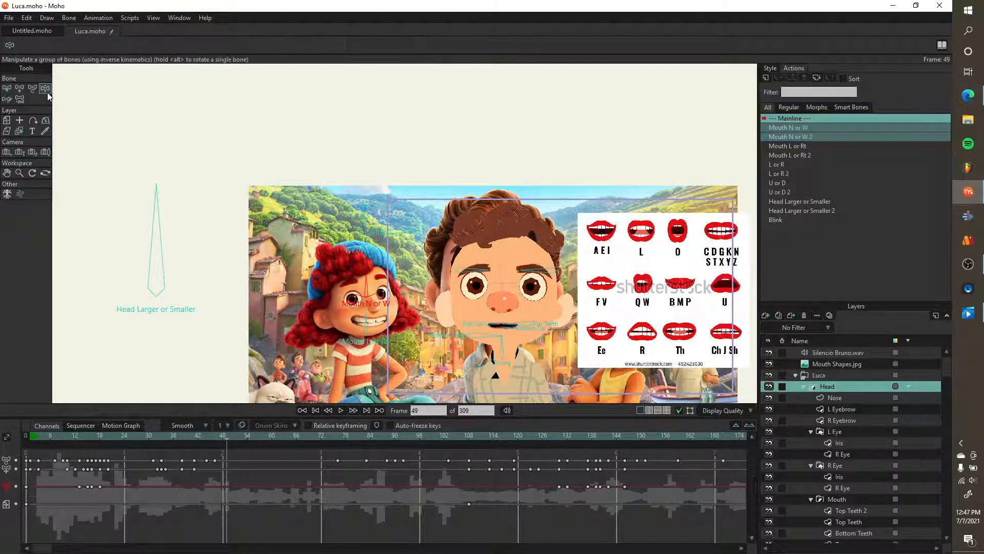
{"action": "left_click_drag", "start_coordinate": [163, 206], "coordinate": [117, 186]}
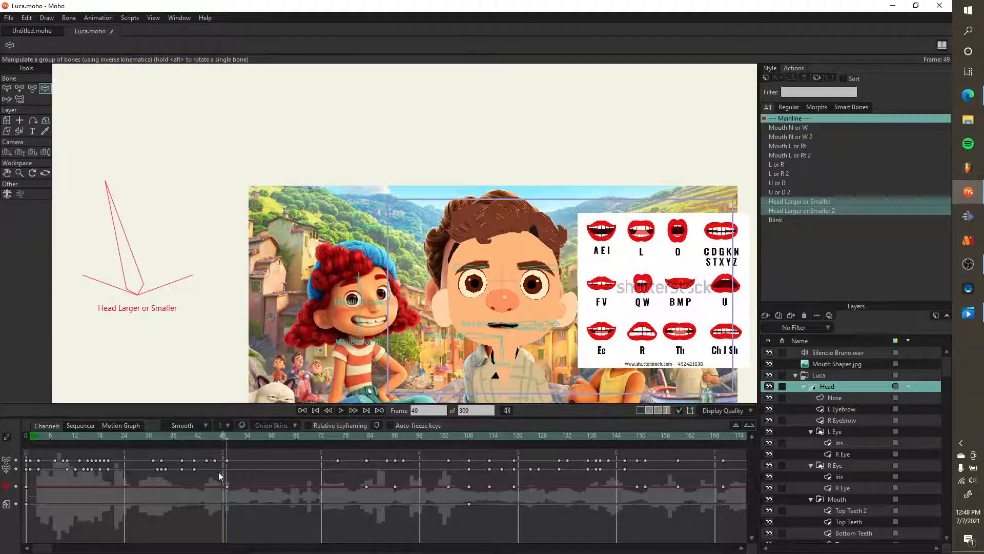
{"action": "key", "text": "ctrl+z"}
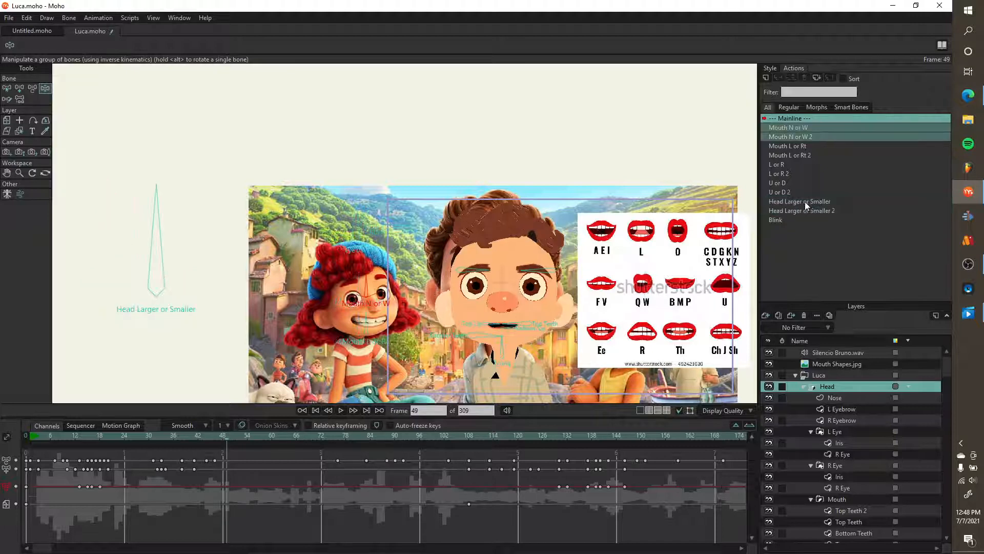
- Open the Head Larger or Smaller action and scrub to frame 47 to review the head enlargement
{"action": "double_click", "coordinate": [797, 201]}
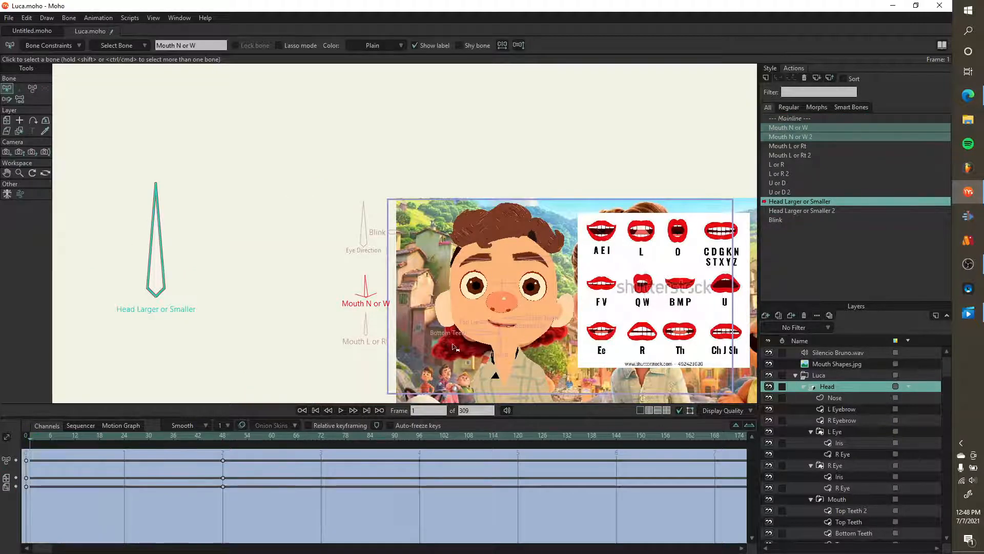
{"action": "scroll", "coordinate": [334, 280], "scroll_direction": "up", "scroll_amount": 1}
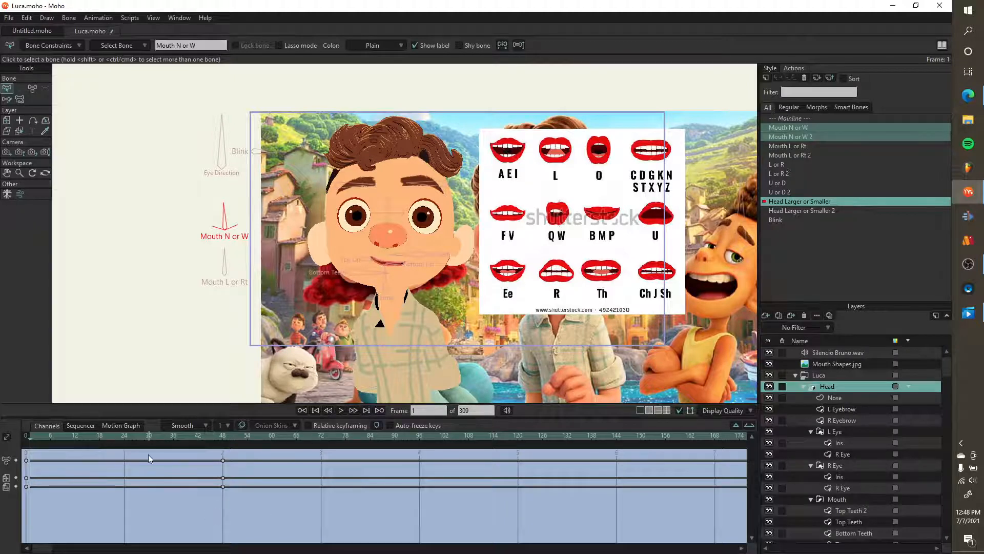
{"action": "left_click_drag", "start_coordinate": [43, 435], "coordinate": [222, 454]}
- Check the inner Head shape layer's timeline for keyframes, and reselect the parent Head bone layer
{"action": "scroll", "coordinate": [846, 402], "scroll_direction": "down", "scroll_amount": 5}
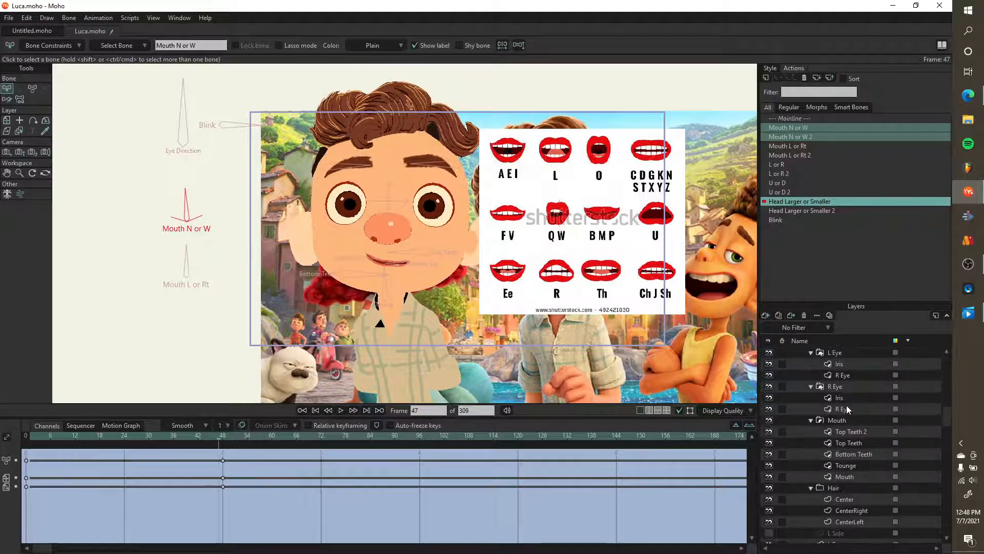
{"action": "scroll", "coordinate": [847, 432], "scroll_direction": "down", "scroll_amount": 6}
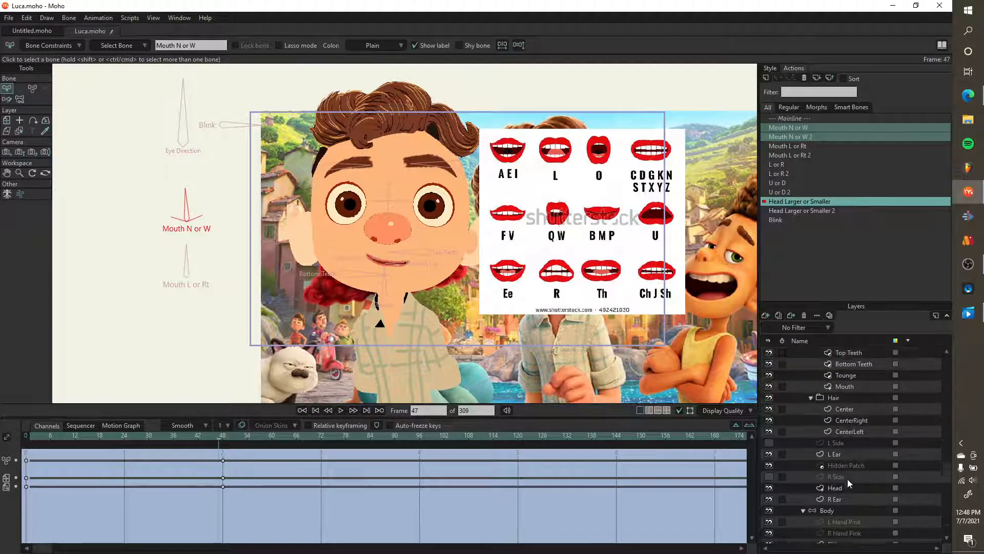
{"action": "left_click", "coordinate": [836, 476]}
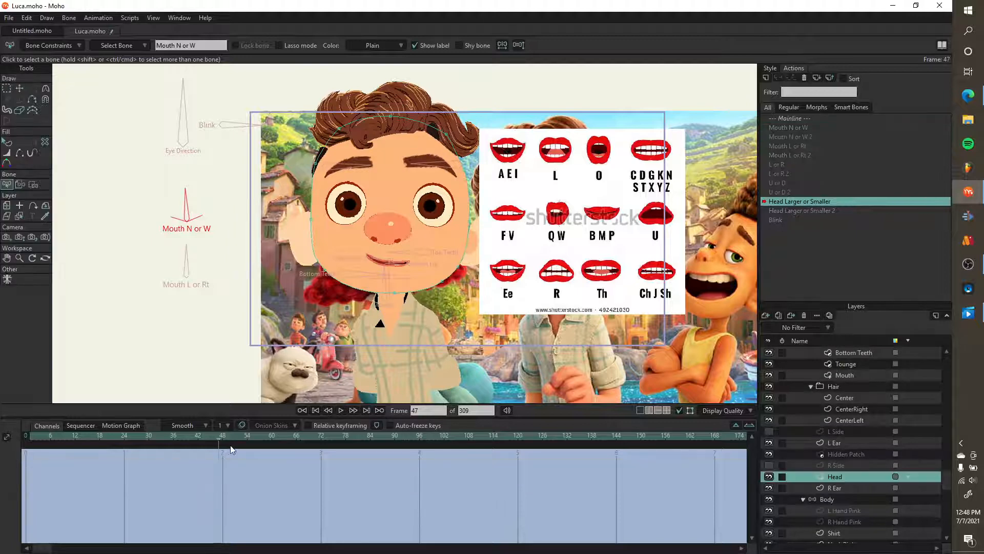
{"action": "scroll", "coordinate": [839, 477], "scroll_direction": "up", "scroll_amount": 4}
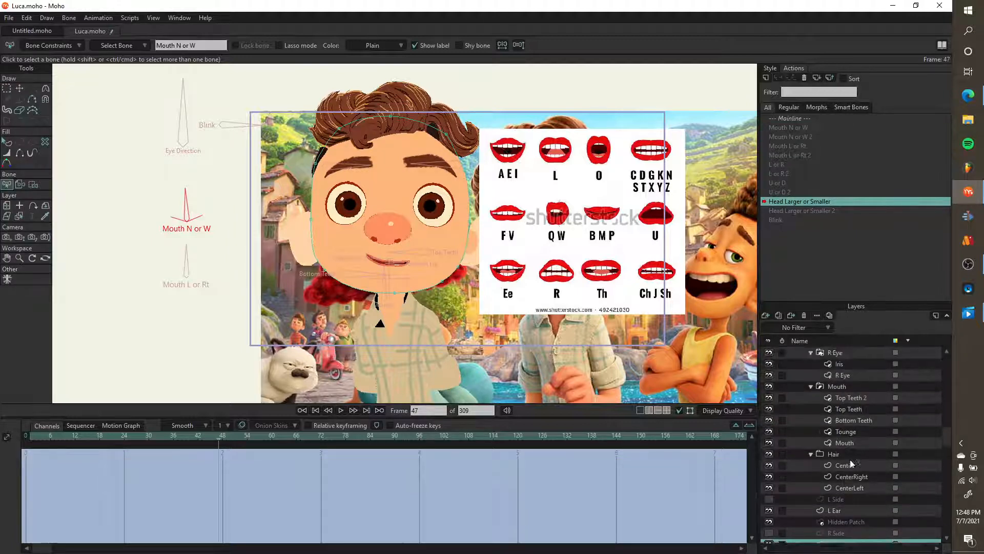
{"action": "scroll", "coordinate": [851, 464], "scroll_direction": "up", "scroll_amount": 4}
{"action": "left_click", "coordinate": [830, 385]}
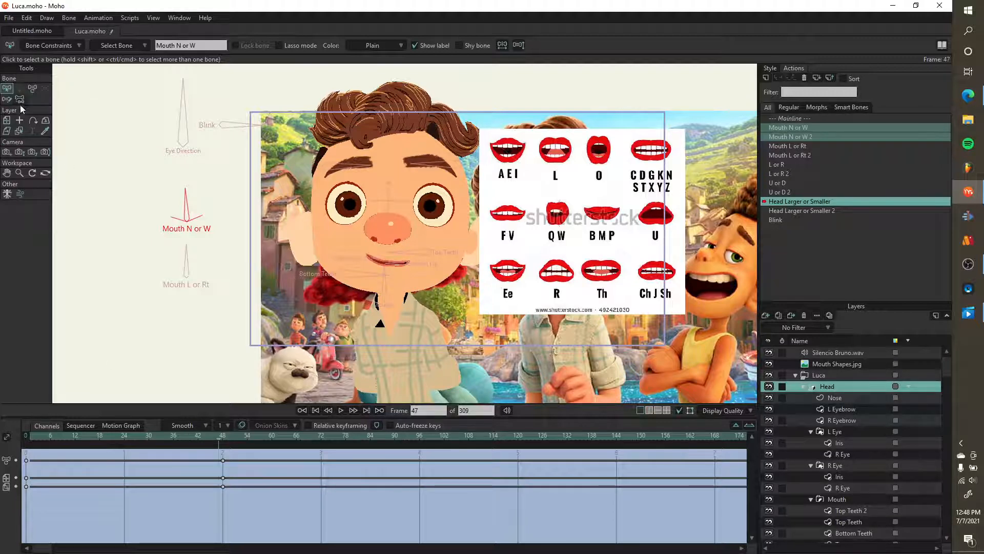
- Scale the whole Head layer slightly with Transform Layer at frame 48, and scrub back to frame 0 to compare
{"action": "left_click", "coordinate": [6, 120]}
{"action": "scroll", "coordinate": [293, 136], "scroll_direction": "down", "scroll_amount": 2}
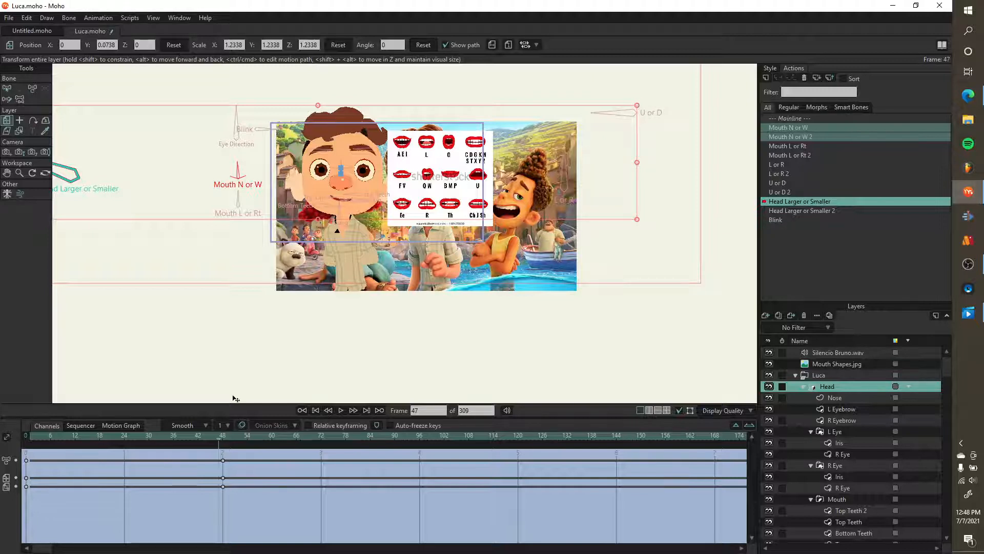
{"action": "left_click", "coordinate": [223, 438]}
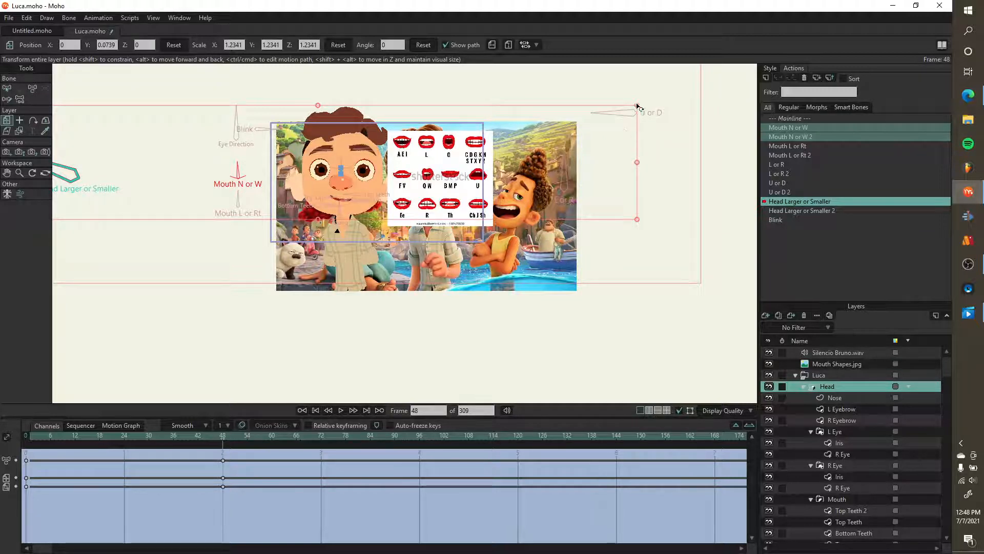
{"action": "left_click_drag", "start_coordinate": [638, 105], "coordinate": [622, 121]}
{"action": "left_click", "coordinate": [153, 437]}
{"action": "left_click_drag", "start_coordinate": [118, 450], "coordinate": [24, 447]}
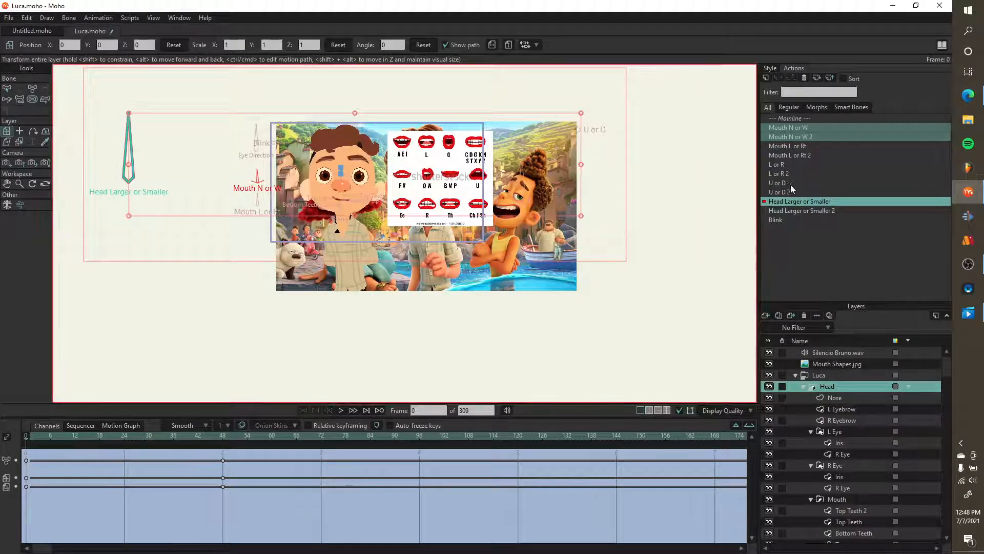
- Open the Head Larger or Smaller 2 action and scrub to frame 48 to review the head reduction
{"action": "double_click", "coordinate": [798, 208]}
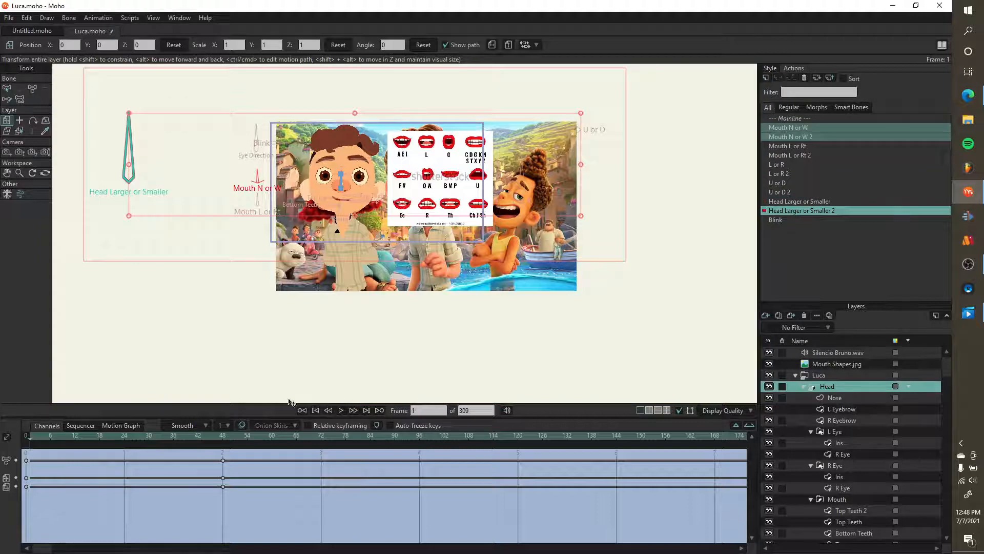
{"action": "left_click_drag", "start_coordinate": [107, 435], "coordinate": [228, 442]}
{"action": "scroll", "coordinate": [343, 207], "scroll_direction": "up", "scroll_amount": 3}
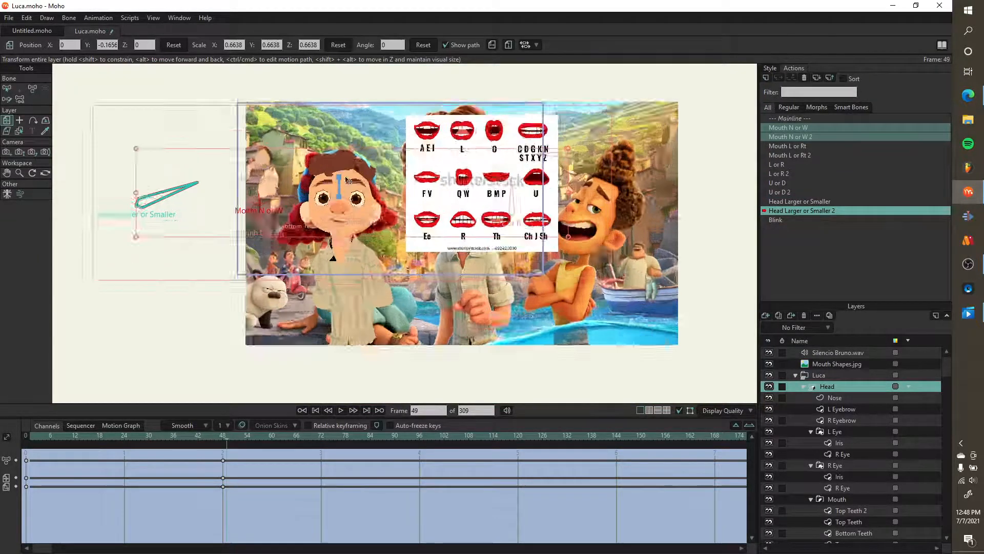
{"action": "scroll", "coordinate": [342, 208], "scroll_direction": "down", "scroll_amount": 3}
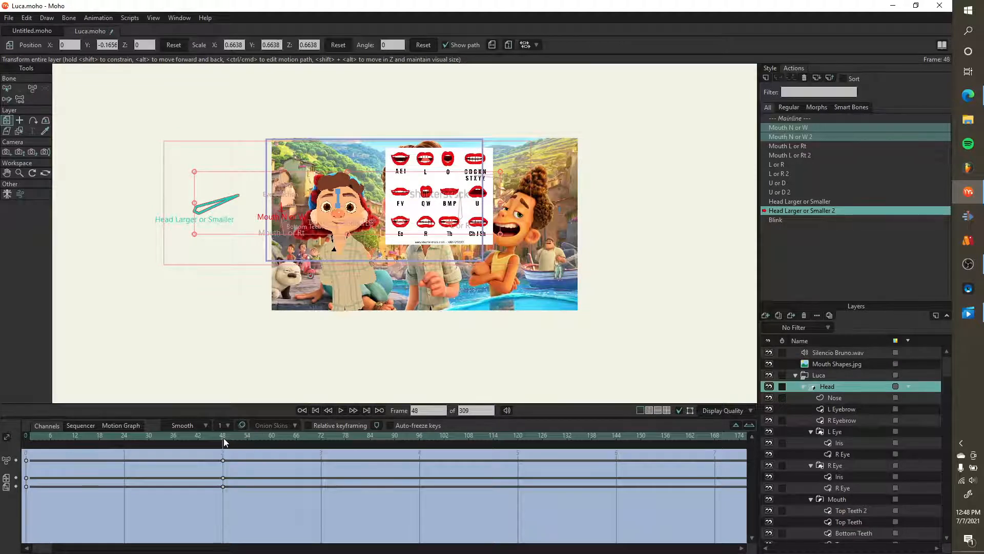
- Open the Blink action for editing and preview the eyes' blink between frame 0 and the following frames
{"action": "left_click_drag", "start_coordinate": [217, 438], "coordinate": [37, 450]}
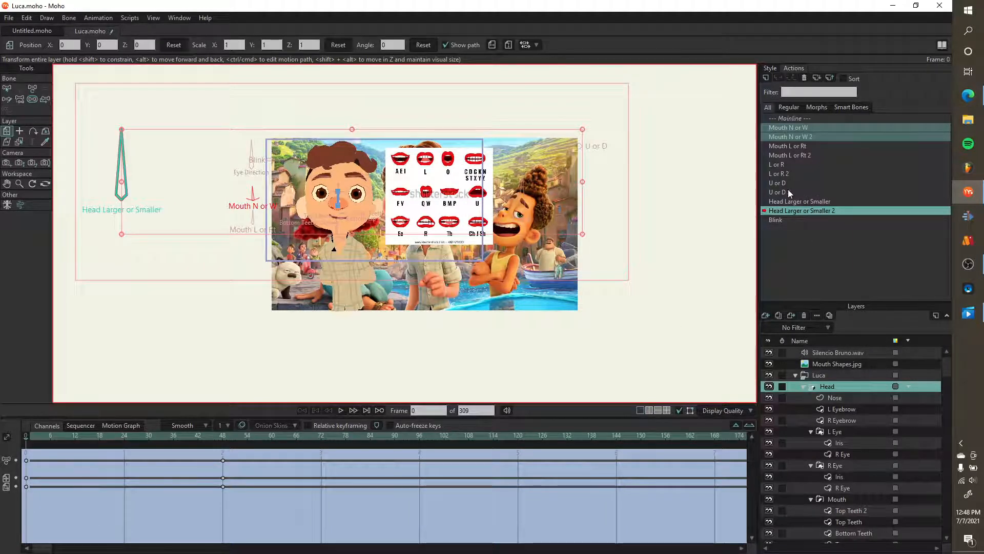
{"action": "double_click", "coordinate": [783, 218]}
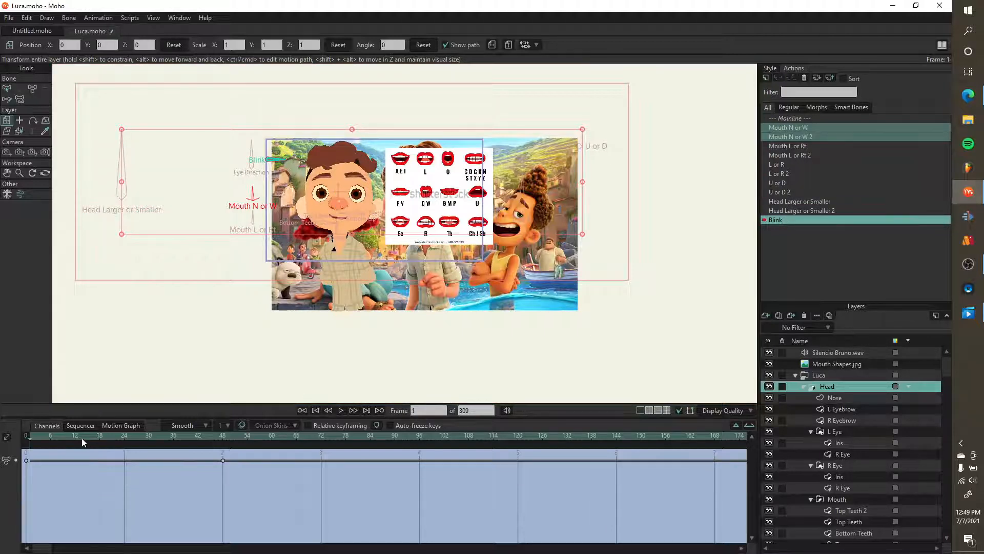
{"action": "scroll", "coordinate": [271, 249], "scroll_direction": "up", "scroll_amount": 3}
{"action": "scroll", "coordinate": [270, 250], "scroll_direction": "down", "scroll_amount": 3}
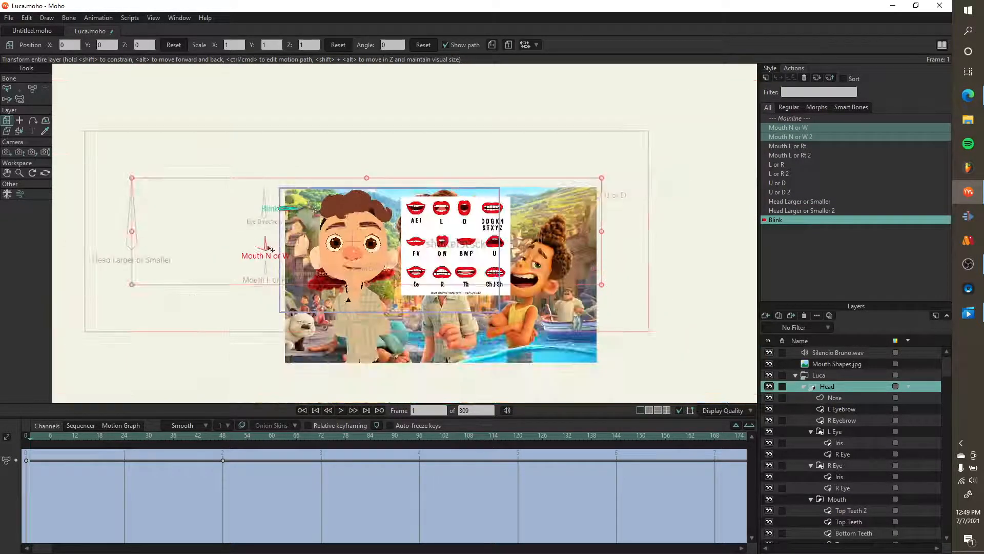
{"action": "scroll", "coordinate": [271, 249], "scroll_direction": "up", "scroll_amount": 6}
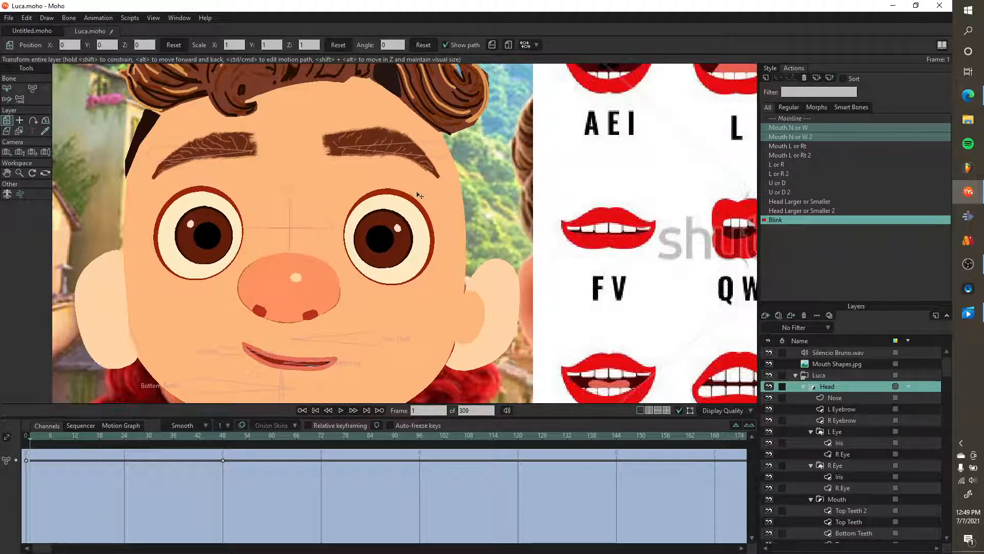
{"action": "scroll", "coordinate": [419, 195], "scroll_direction": "down", "scroll_amount": 3}
{"action": "left_click_drag", "start_coordinate": [74, 442], "coordinate": [26, 441]}
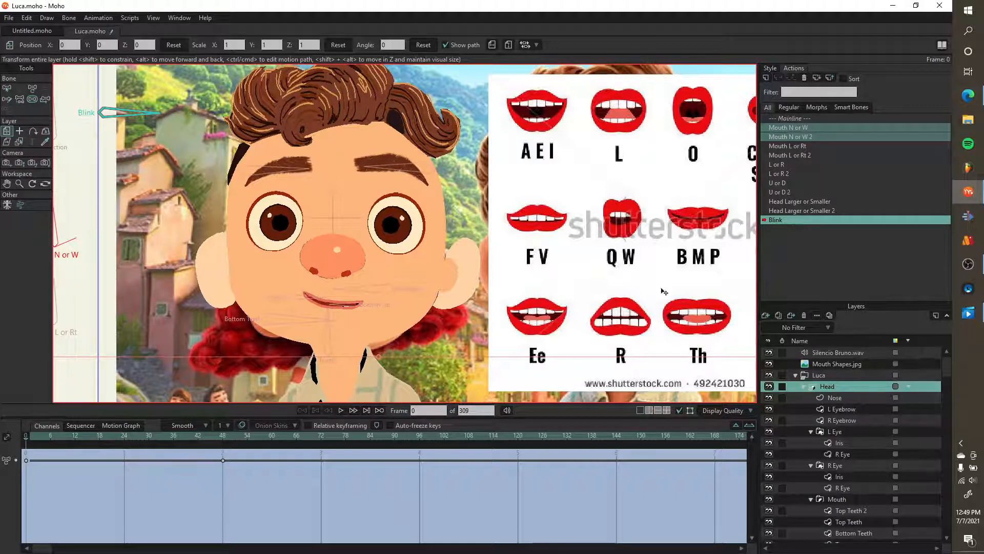
- Select the R Eye shape layer inside the R Eye group
{"action": "scroll", "coordinate": [831, 385], "scroll_direction": "down", "scroll_amount": 7}
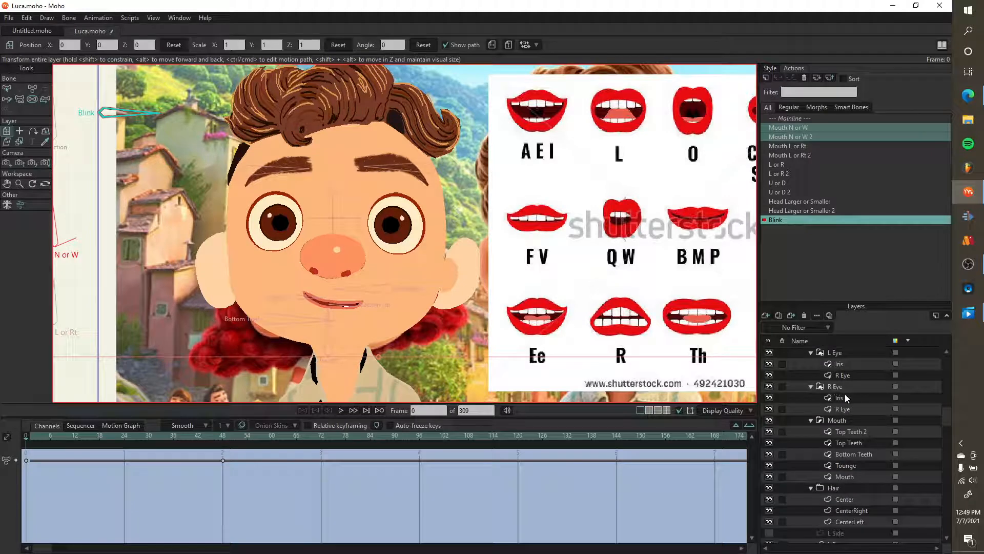
{"action": "scroll", "coordinate": [846, 405], "scroll_direction": "down", "scroll_amount": 1}
{"action": "left_click", "coordinate": [847, 398]}
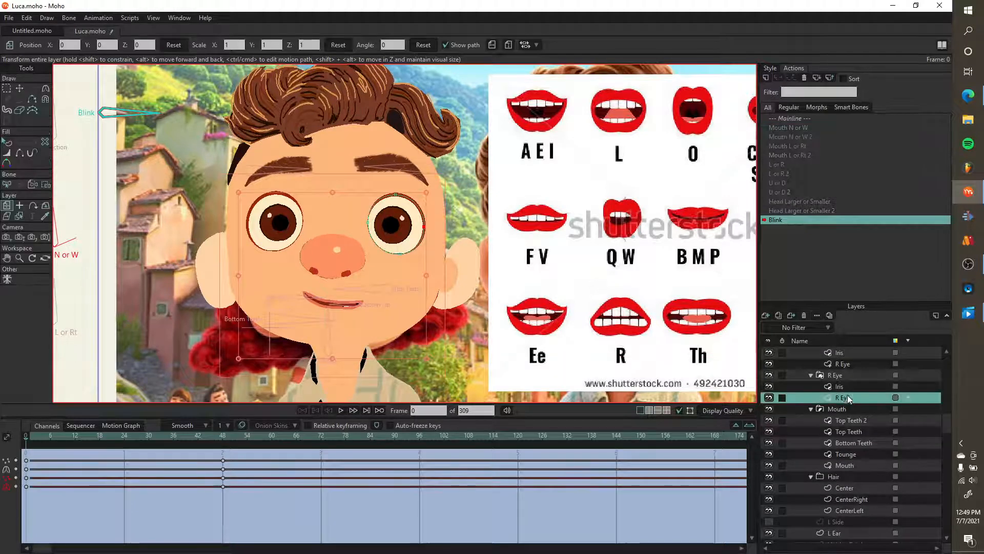
{"action": "left_click", "coordinate": [848, 386]}
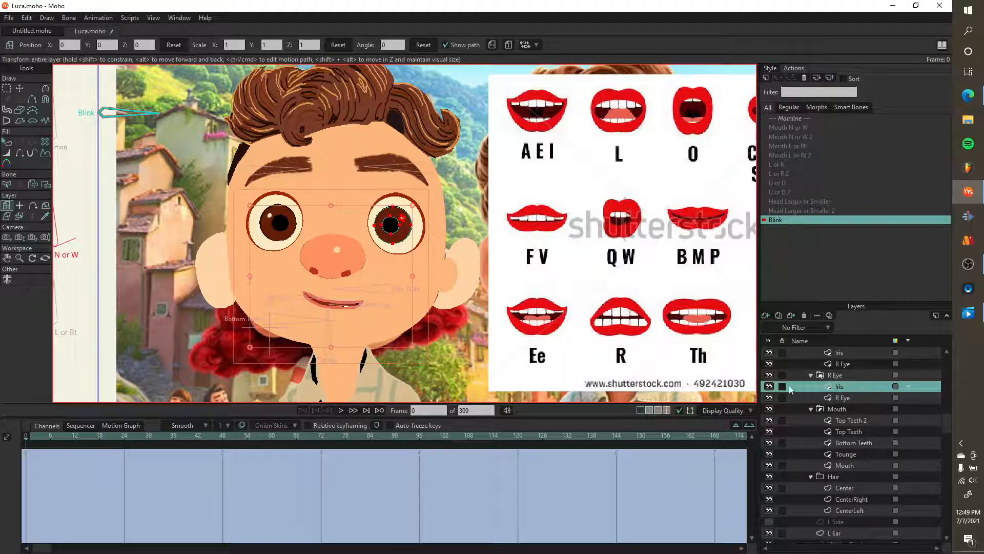
{"action": "left_click", "coordinate": [841, 398]}
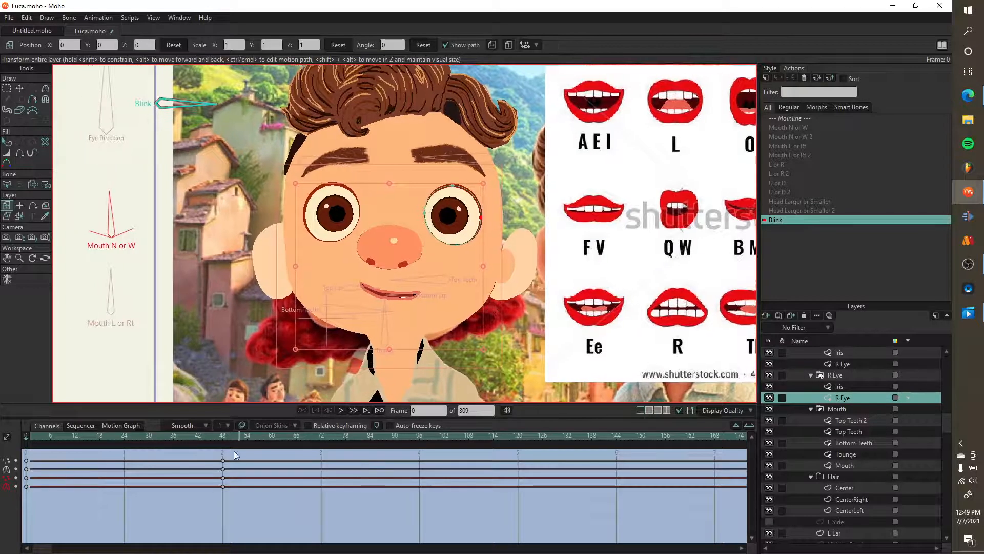
- At frame 48, pull the closed eye's upper and lower lid points apart vertically with Transform Points to reopen the eye
{"action": "left_click", "coordinate": [220, 441]}
{"action": "scroll", "coordinate": [462, 198], "scroll_direction": "up", "scroll_amount": 6}
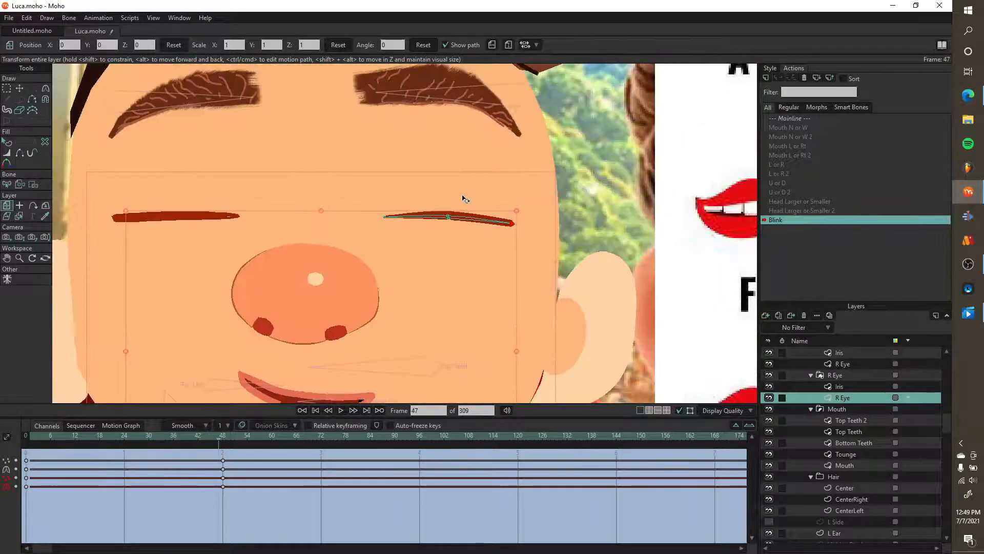
{"action": "scroll", "coordinate": [444, 225], "scroll_direction": "down", "scroll_amount": 4}
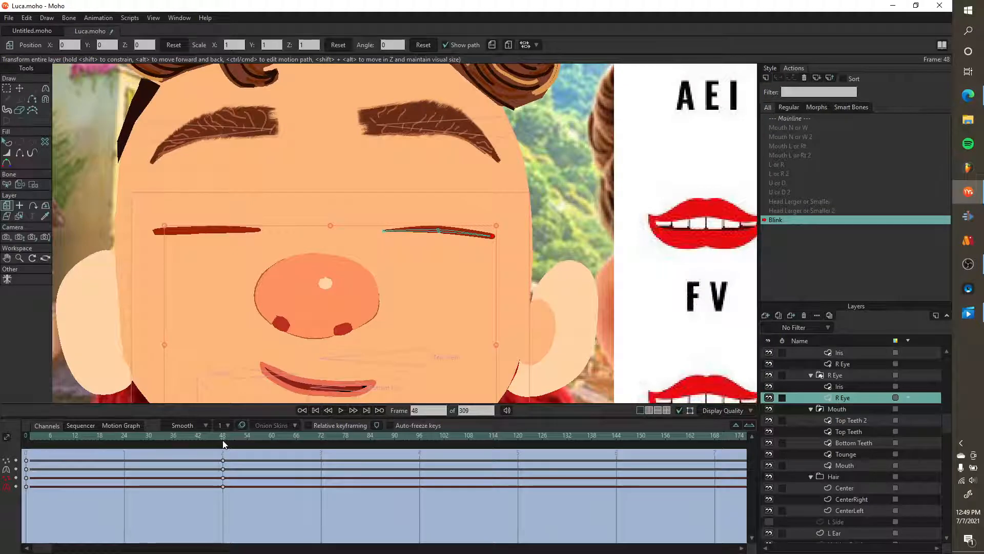
{"action": "scroll", "coordinate": [439, 231], "scroll_direction": "up", "scroll_amount": 3}
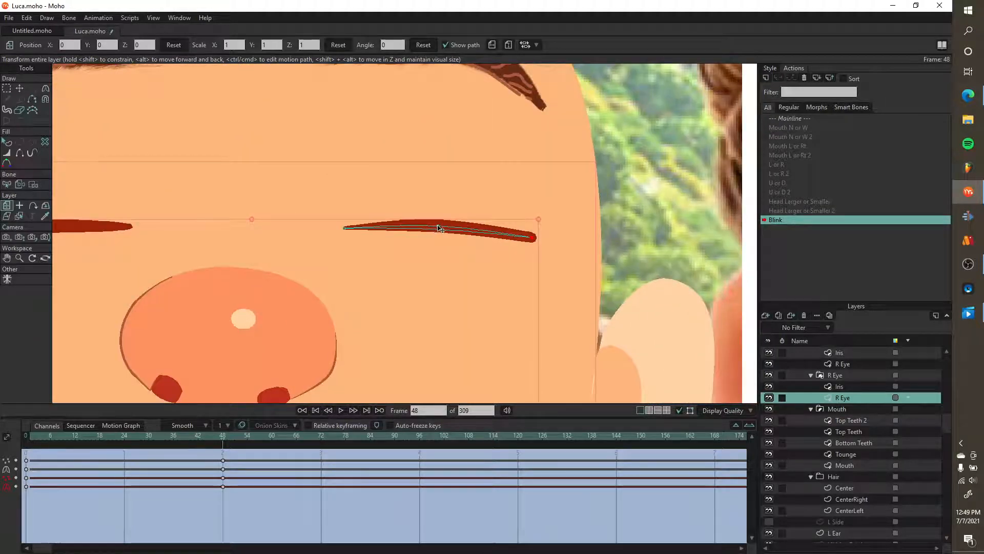
{"action": "left_click_drag", "start_coordinate": [440, 229], "coordinate": [442, 213]}
{"action": "key", "text": "ctrl+z"}
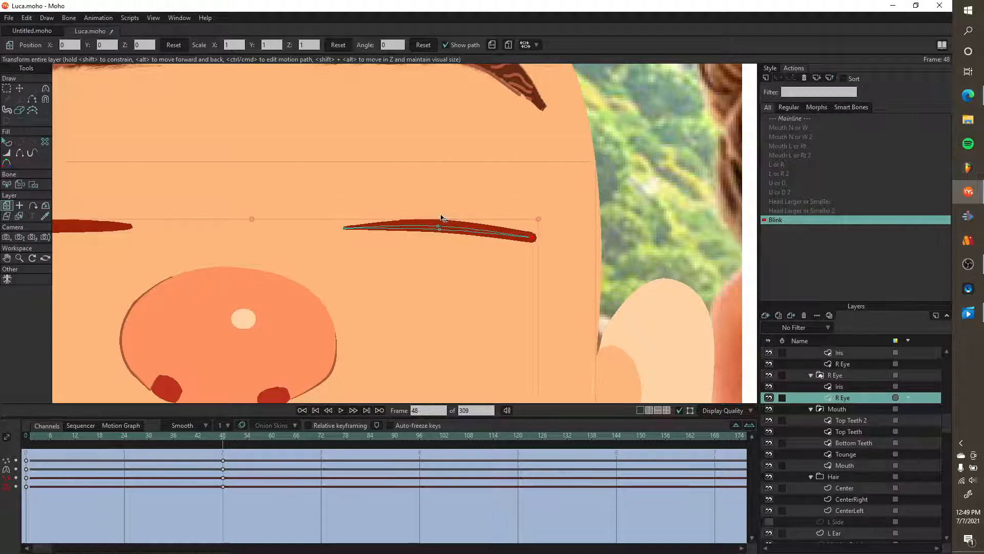
{"action": "key", "text": "t"}
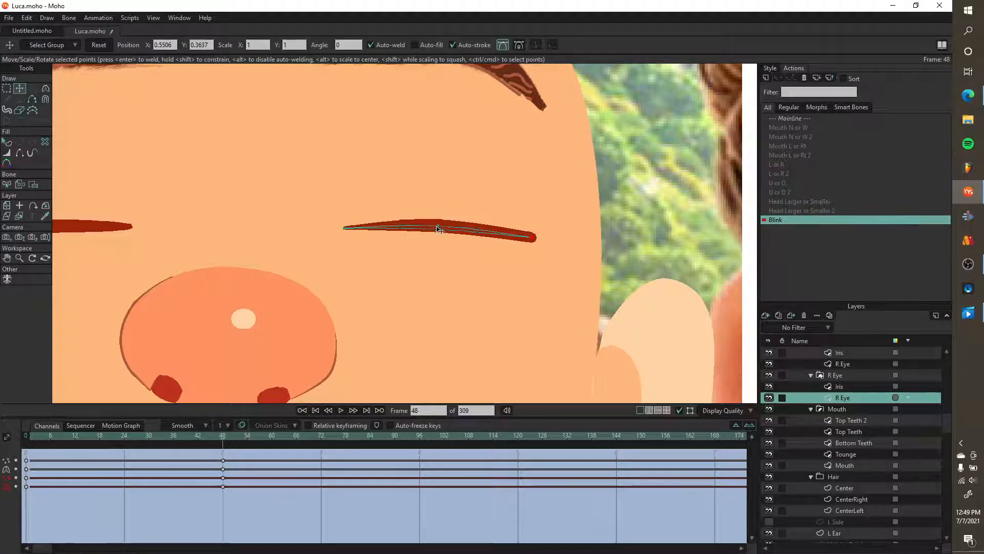
{"action": "key", "text": "ctrl+z"}
{"action": "left_click_drag", "start_coordinate": [439, 227], "coordinate": [443, 135]}
{"action": "left_click_drag", "start_coordinate": [443, 231], "coordinate": [439, 337]}
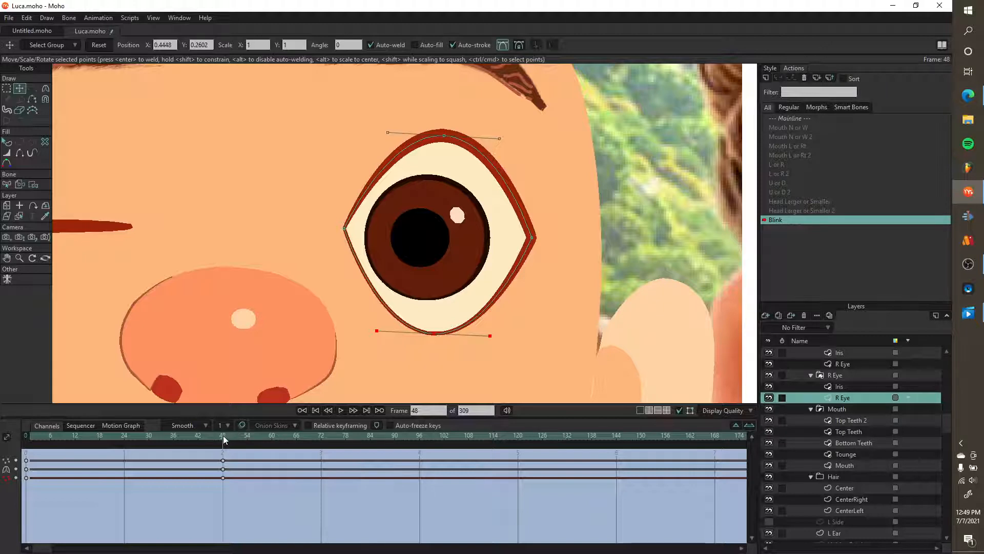
- Examine the curvature of the eye's inner corner point at frame 48 and at frame 0
{"action": "left_click_drag", "start_coordinate": [223, 435], "coordinate": [201, 447]}
{"action": "left_click", "coordinate": [347, 231]}
{"action": "key", "text": "c"}
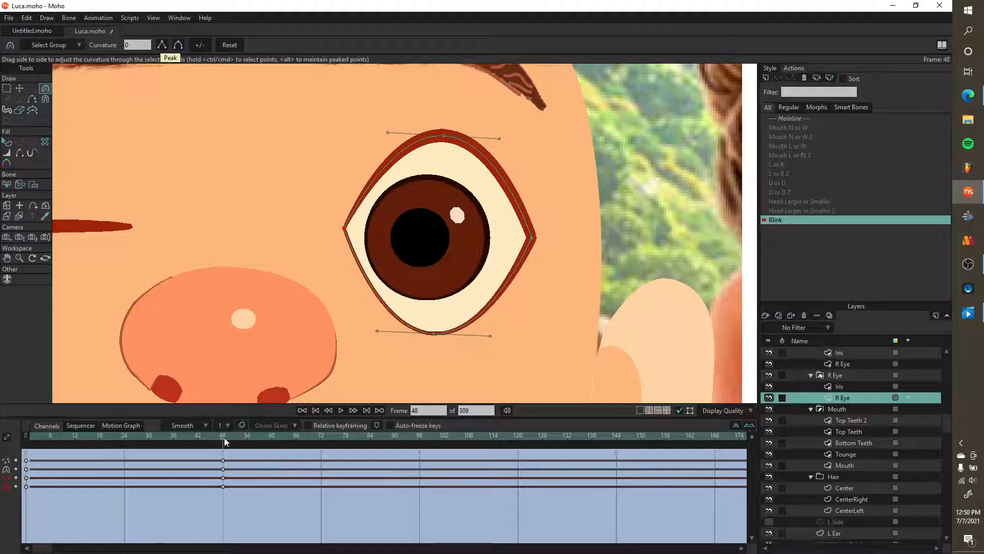
{"action": "left_click_drag", "start_coordinate": [225, 442], "coordinate": [26, 459]}
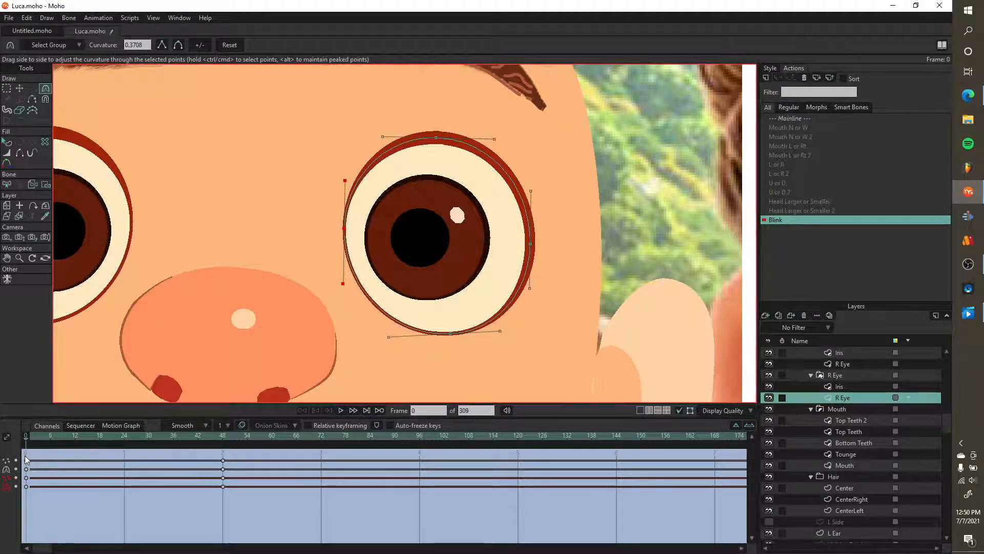
- At frame 48, bring the upper and lower lid points together along the eye's middle line to close it, and return to frame 0
{"action": "left_click_drag", "start_coordinate": [27, 459], "coordinate": [224, 466]}
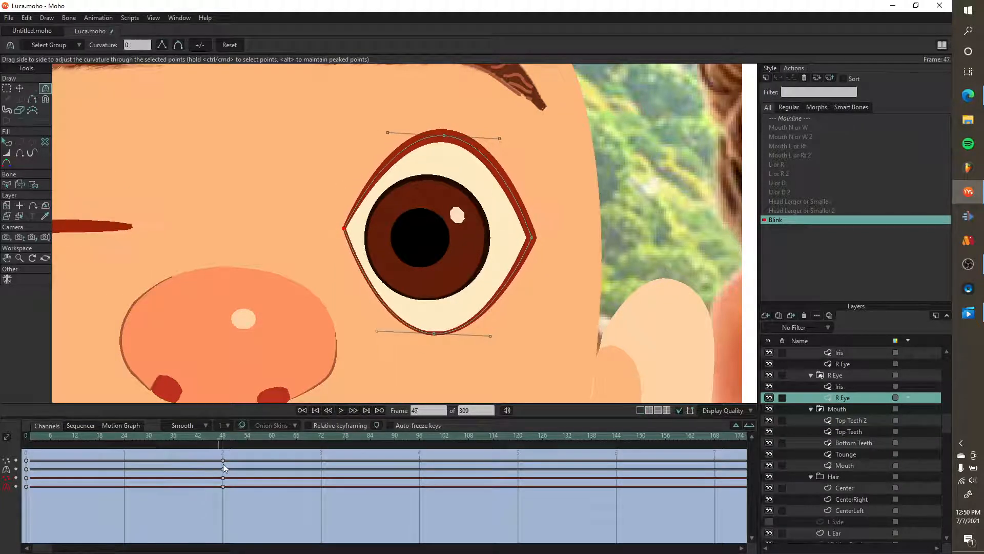
{"action": "key", "text": "t"}
{"action": "left_click", "coordinate": [444, 136]}
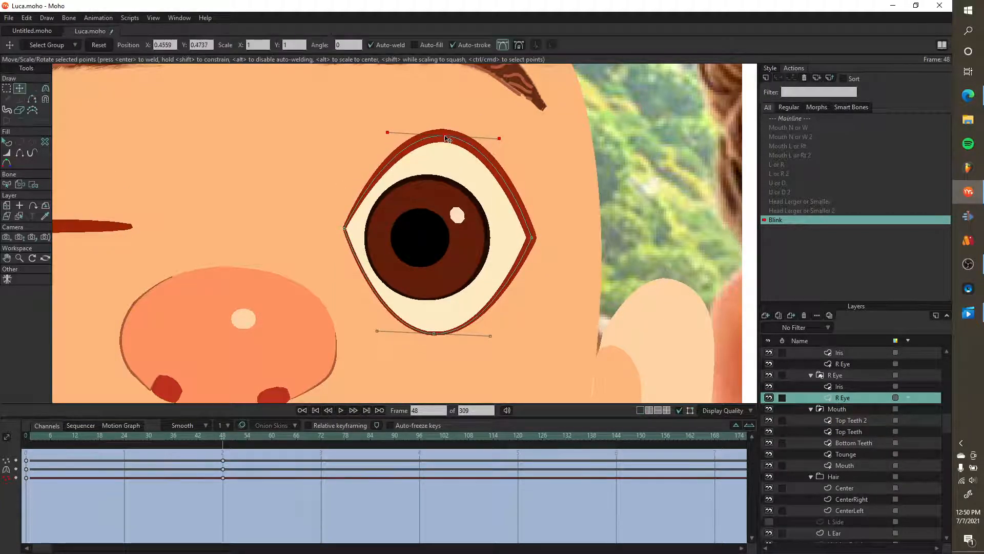
{"action": "left_click_drag", "start_coordinate": [444, 136], "coordinate": [439, 231]}
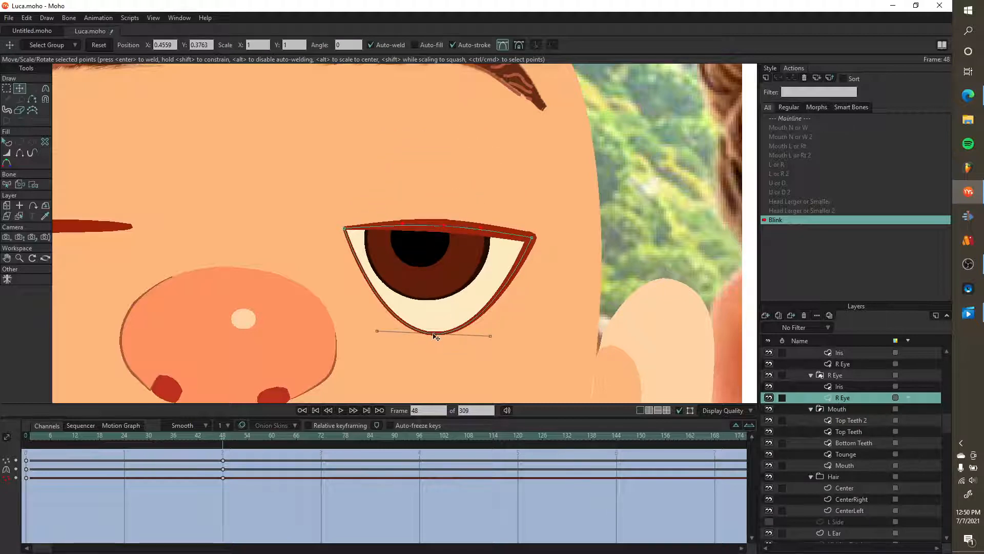
{"action": "left_click_drag", "start_coordinate": [436, 333], "coordinate": [446, 229]}
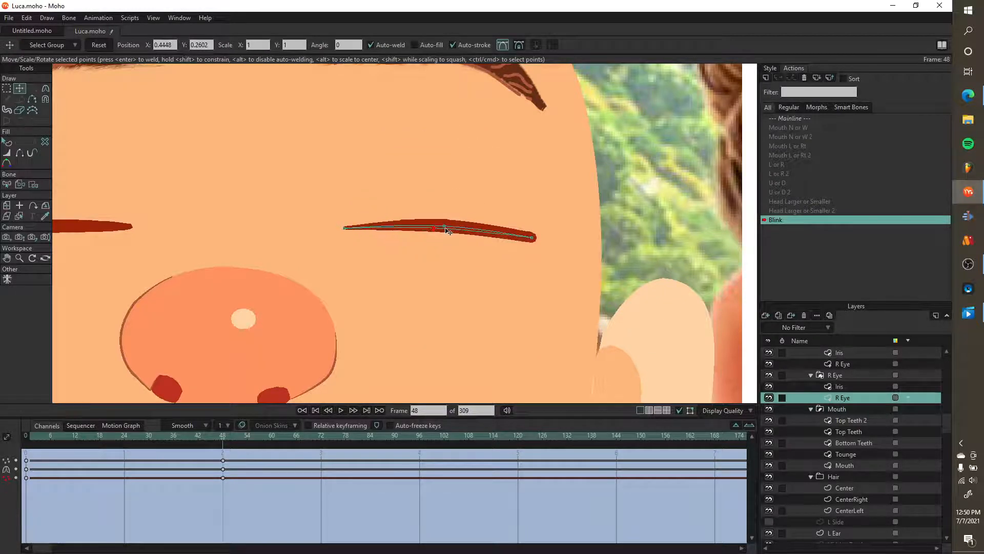
{"action": "scroll", "coordinate": [508, 240], "scroll_direction": "down", "scroll_amount": 10}
{"action": "scroll", "coordinate": [431, 293], "scroll_direction": "down", "scroll_amount": 2}
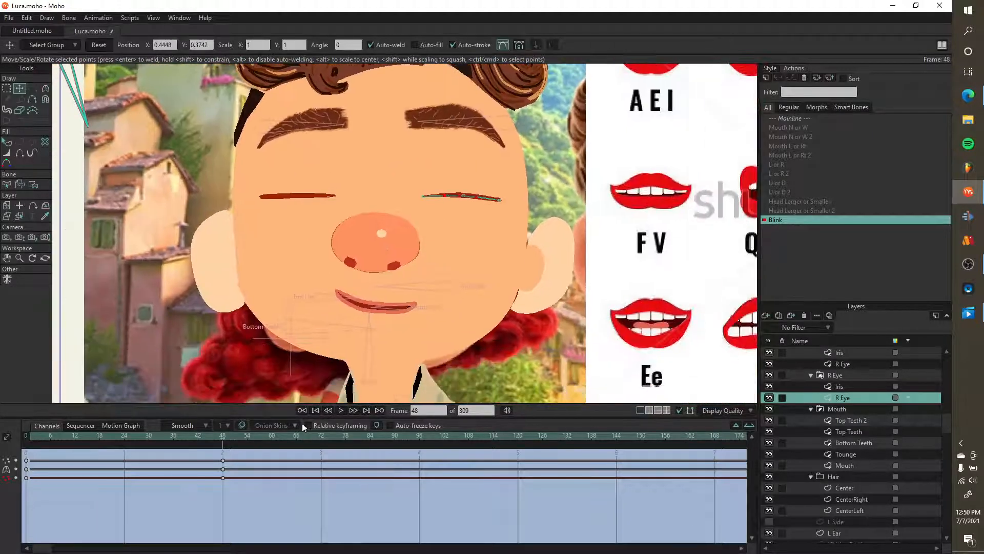
{"action": "left_click_drag", "start_coordinate": [223, 440], "coordinate": [25, 465]}
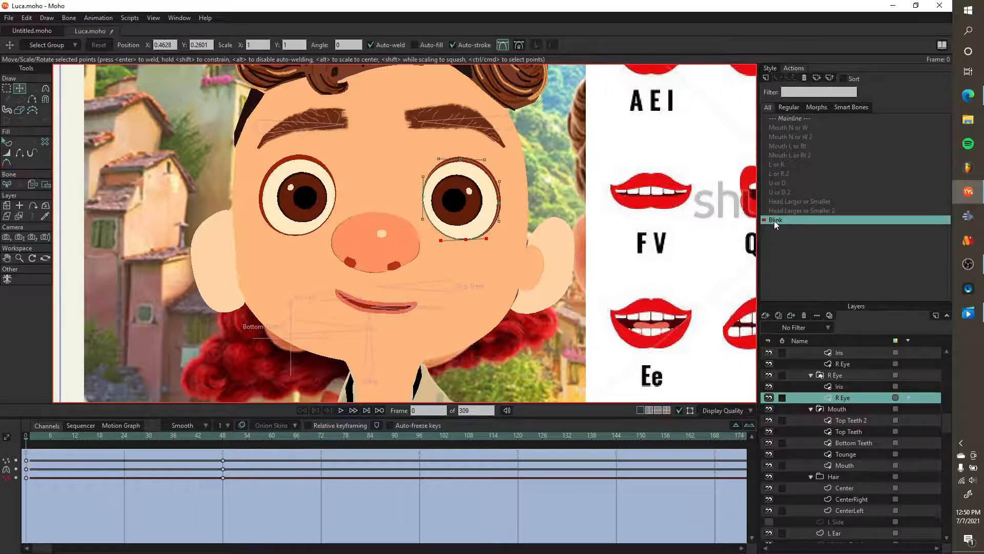
- Leave the Blink action for the Mainline and select the Head bone layer
{"action": "scroll", "coordinate": [522, 228], "scroll_direction": "down", "scroll_amount": 4}
{"action": "scroll", "coordinate": [452, 211], "scroll_direction": "up", "scroll_amount": 3}
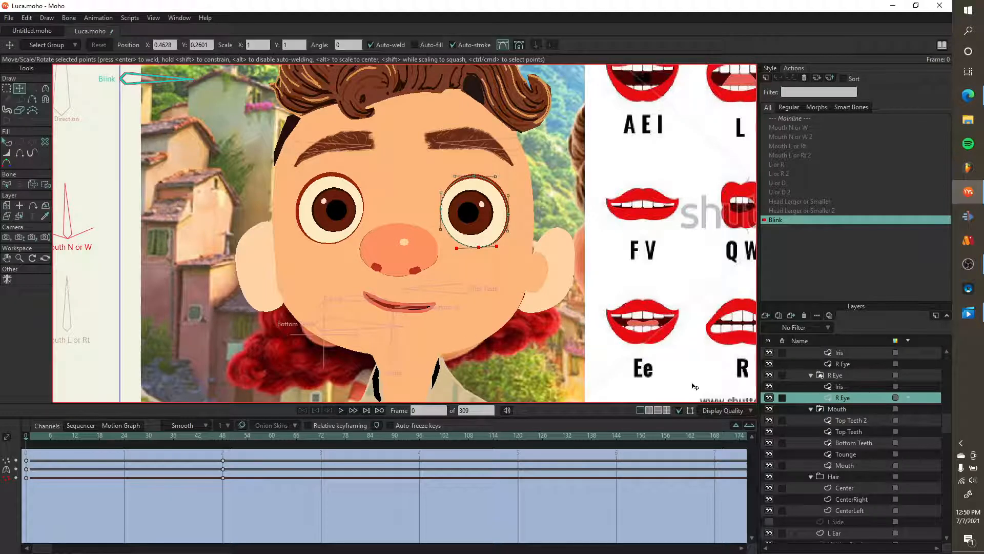
{"action": "scroll", "coordinate": [833, 370], "scroll_direction": "up", "scroll_amount": 3}
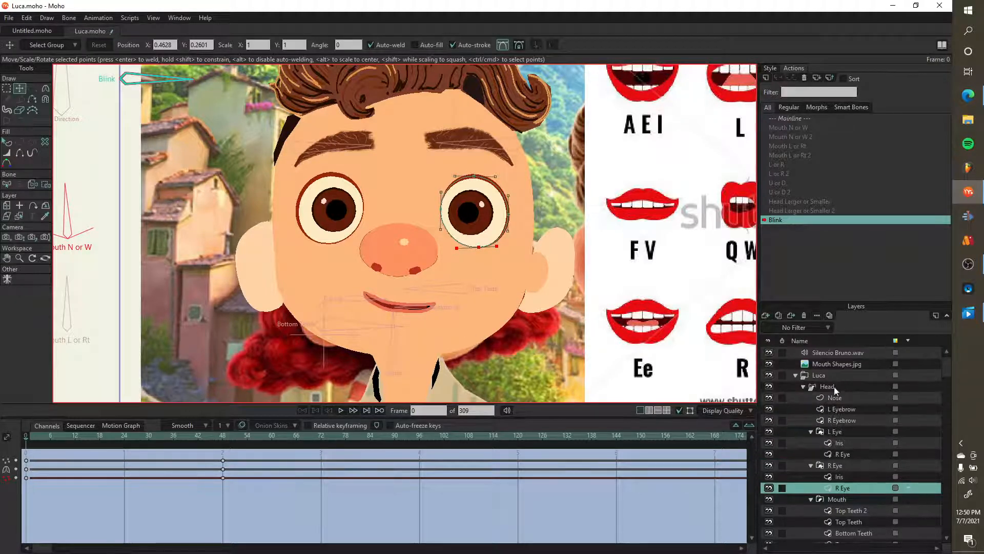
{"action": "left_click", "coordinate": [785, 117]}
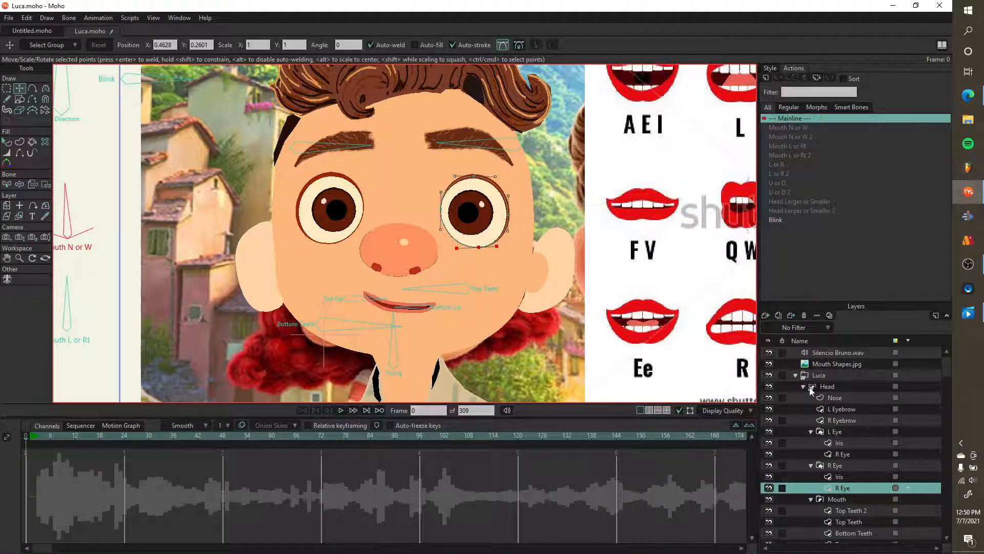
{"action": "left_click", "coordinate": [829, 388]}
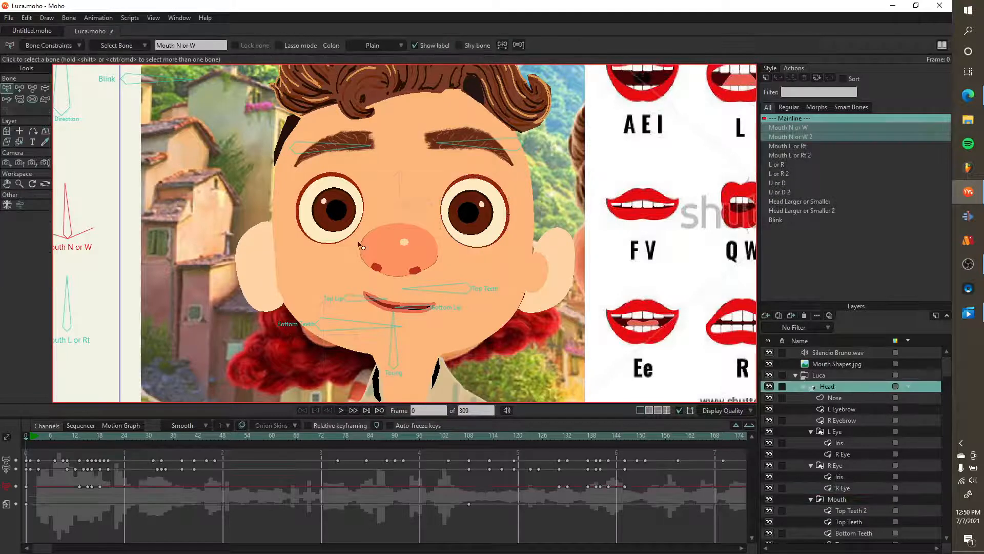
- Select the Blink bone and create a second action for it named Blink 2
{"action": "key", "text": "ctrl+r"}
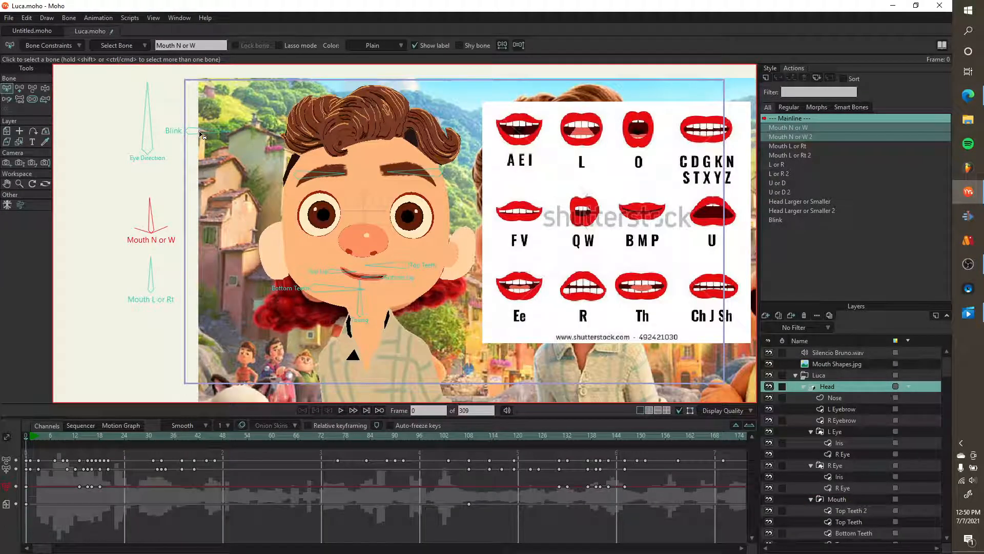
{"action": "left_click", "coordinate": [200, 135]}
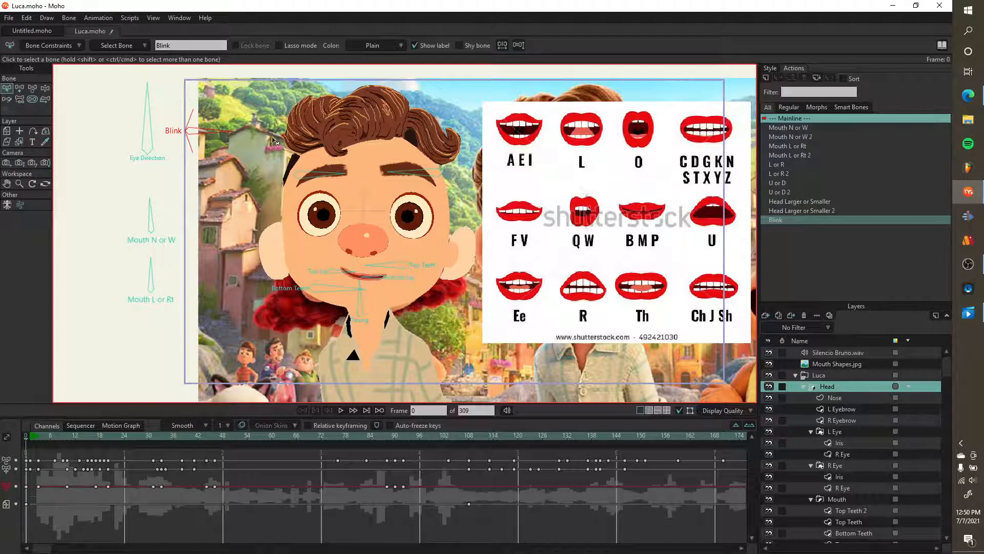
{"action": "left_click", "coordinate": [766, 78]}
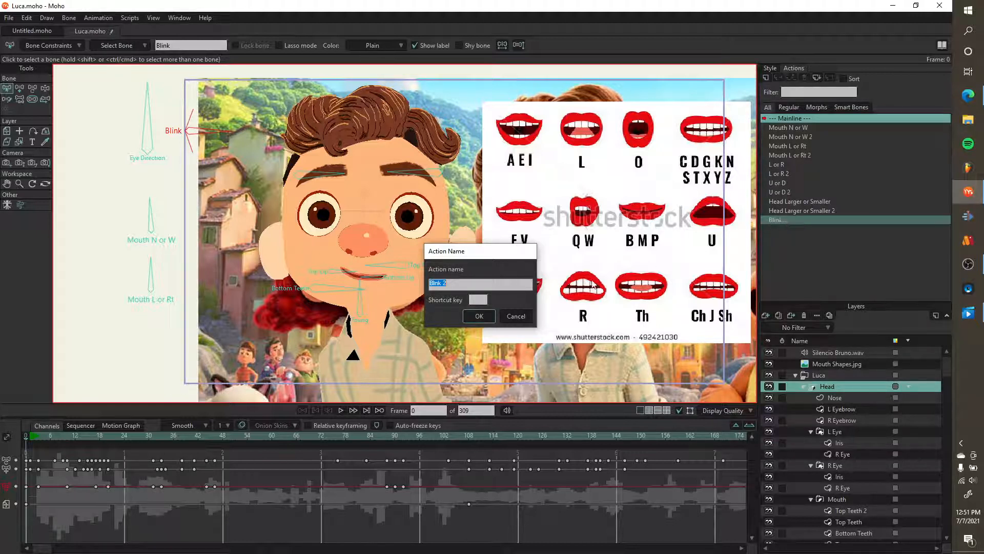
{"action": "left_click", "coordinate": [476, 316]}
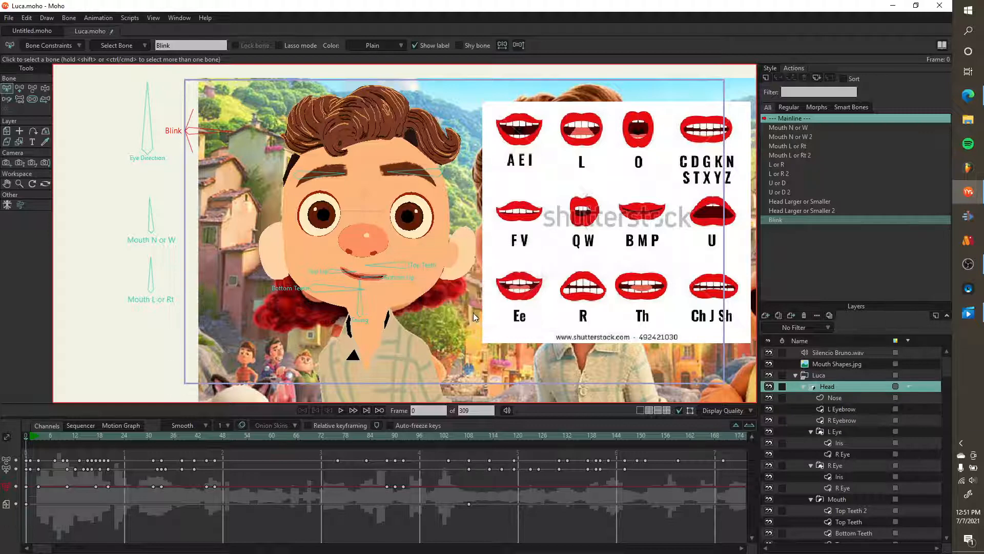
- At frame 48 of Blink 2, rotate the Blink bone upward to an angle of about 429.27°
{"action": "left_click", "coordinate": [224, 437]}
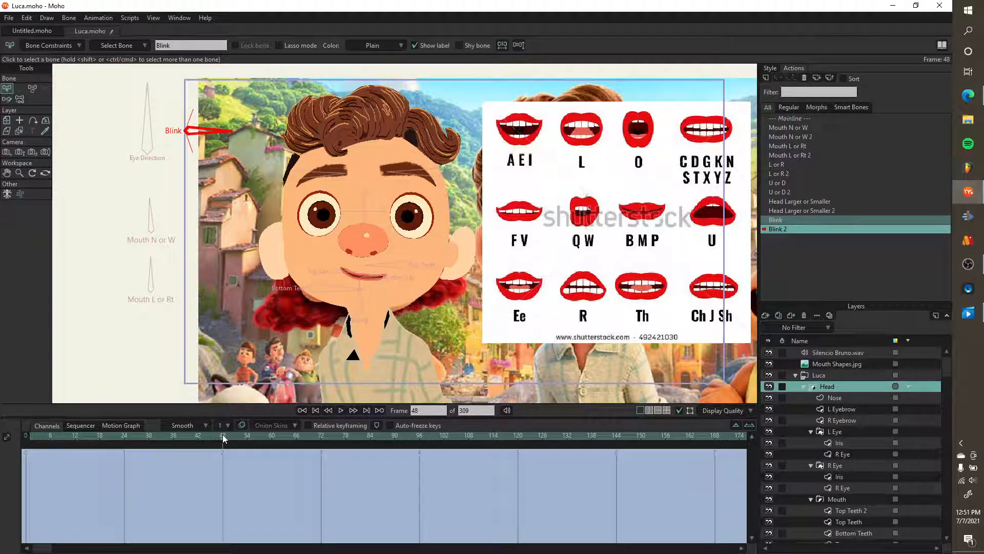
{"action": "left_click", "coordinate": [34, 90]}
{"action": "left_click_drag", "start_coordinate": [236, 132], "coordinate": [191, 82]}
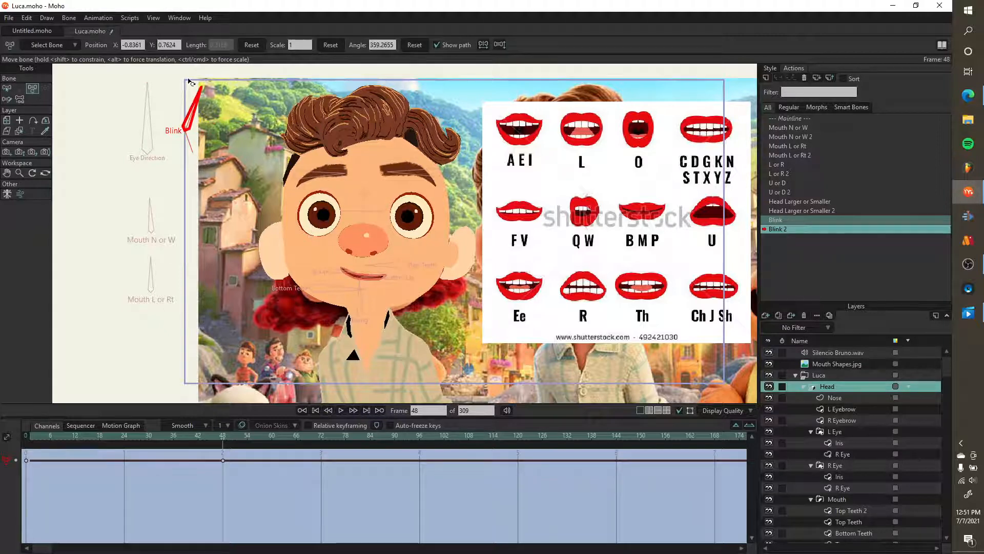
{"action": "scroll", "coordinate": [411, 213], "scroll_direction": "up", "scroll_amount": 3}
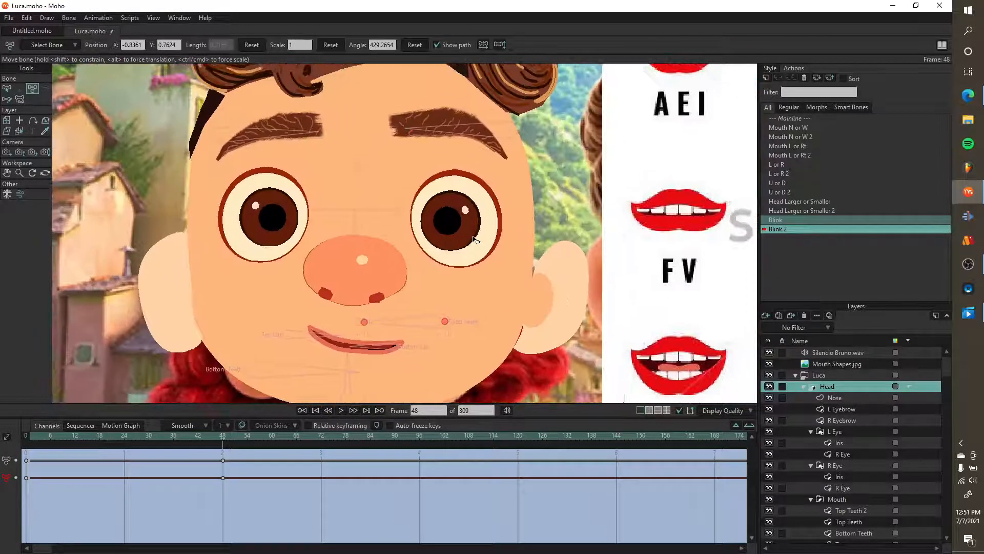
{"action": "scroll", "coordinate": [474, 240], "scroll_direction": "up", "scroll_amount": 2}
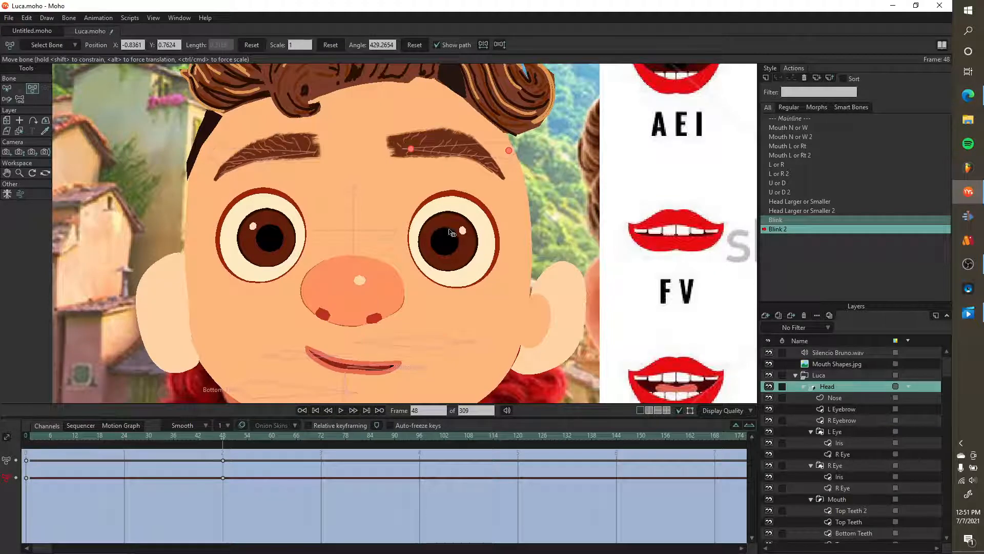
- At frame 48 of Blink 2, enlarge the R Eye shape inside the L Eye group in all directions, and return to frame 0
{"action": "scroll", "coordinate": [844, 488], "scroll_direction": "down", "scroll_amount": 1}
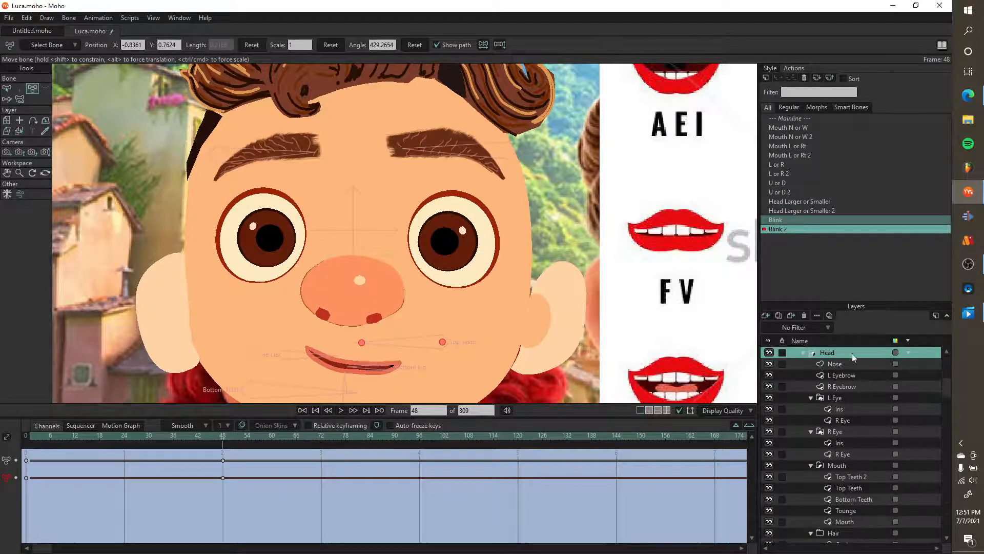
{"action": "scroll", "coordinate": [844, 462], "scroll_direction": "up", "scroll_amount": 2}
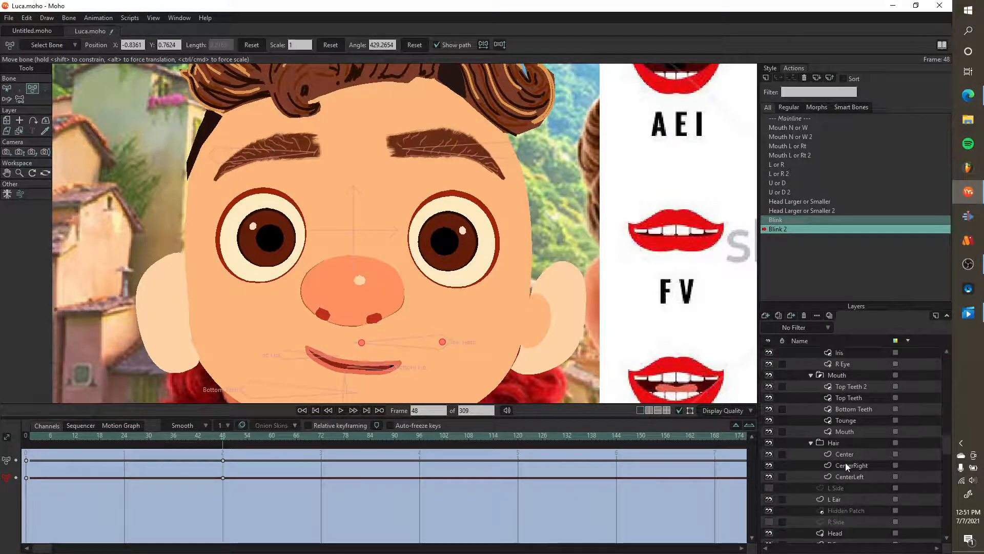
{"action": "scroll", "coordinate": [845, 464], "scroll_direction": "up", "scroll_amount": 1}
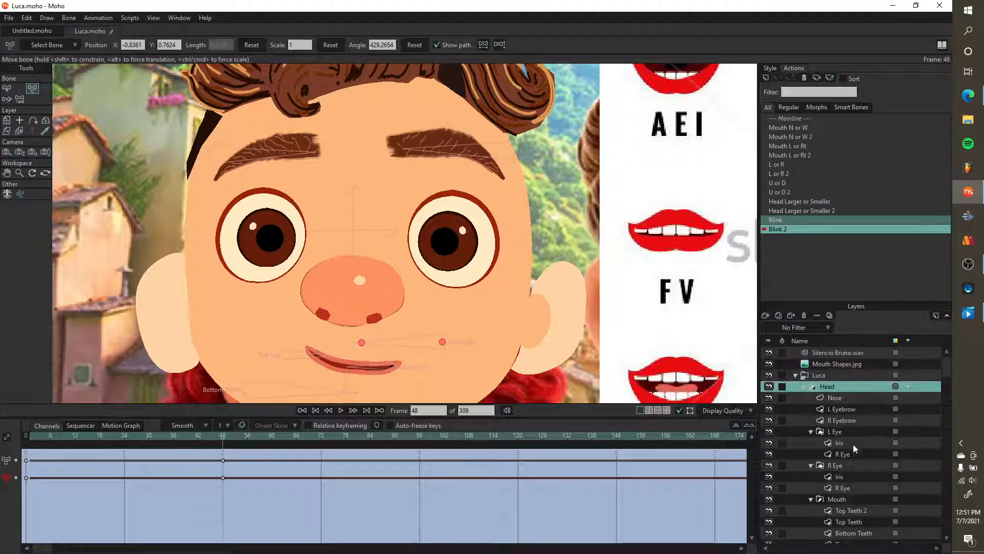
{"action": "left_click", "coordinate": [853, 444]}
{"action": "left_click", "coordinate": [854, 453]}
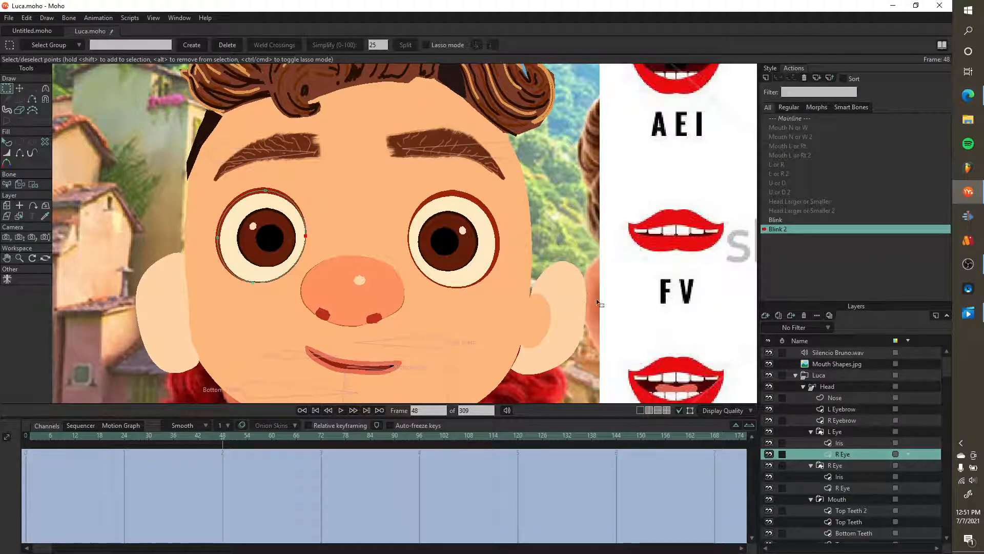
{"action": "key", "text": "t"}
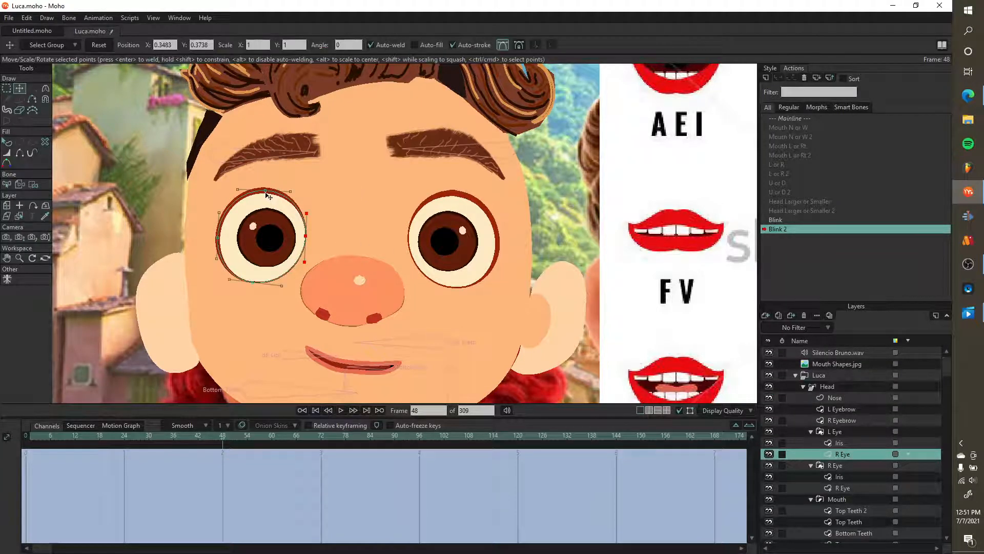
{"action": "left_click_drag", "start_coordinate": [267, 202], "coordinate": [266, 209]}
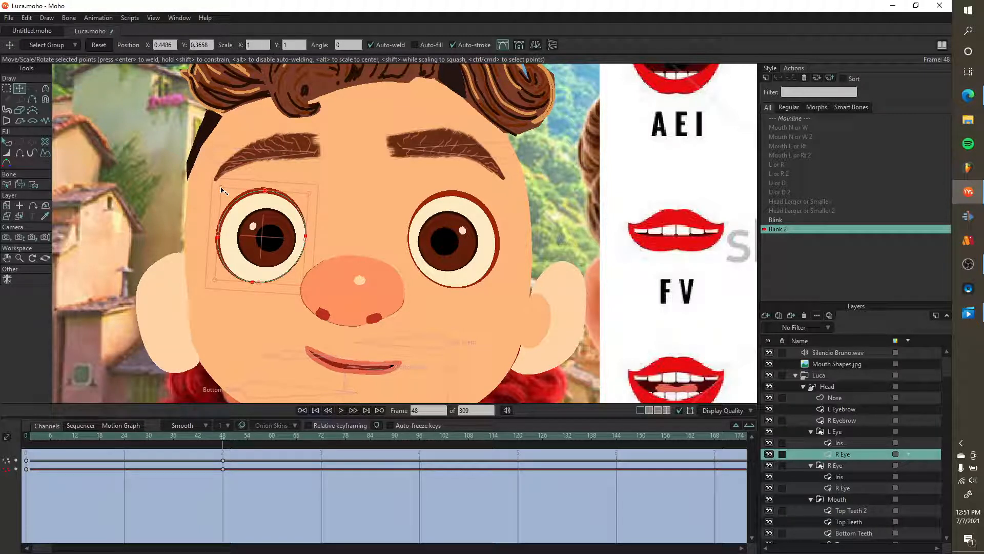
{"action": "left_click_drag", "start_coordinate": [223, 190], "coordinate": [205, 173]}
{"action": "left_click_drag", "start_coordinate": [237, 209], "coordinate": [249, 222]}
{"action": "left_click_drag", "start_coordinate": [218, 440], "coordinate": [20, 466]}
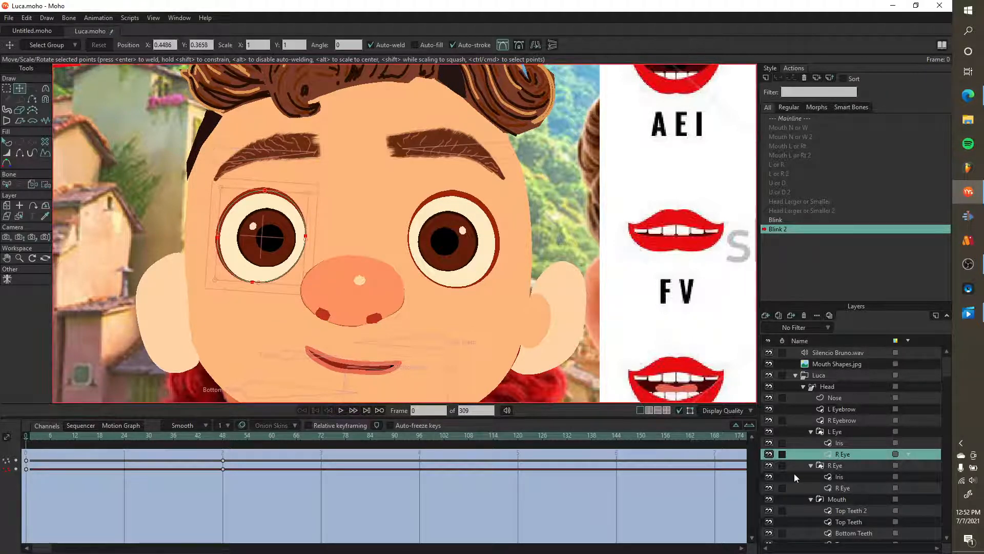
- At frame 48, enlarge the R Eye shape inside the R Eye group so it matches the widened other eye
{"action": "scroll", "coordinate": [835, 456], "scroll_direction": "down", "scroll_amount": 2}
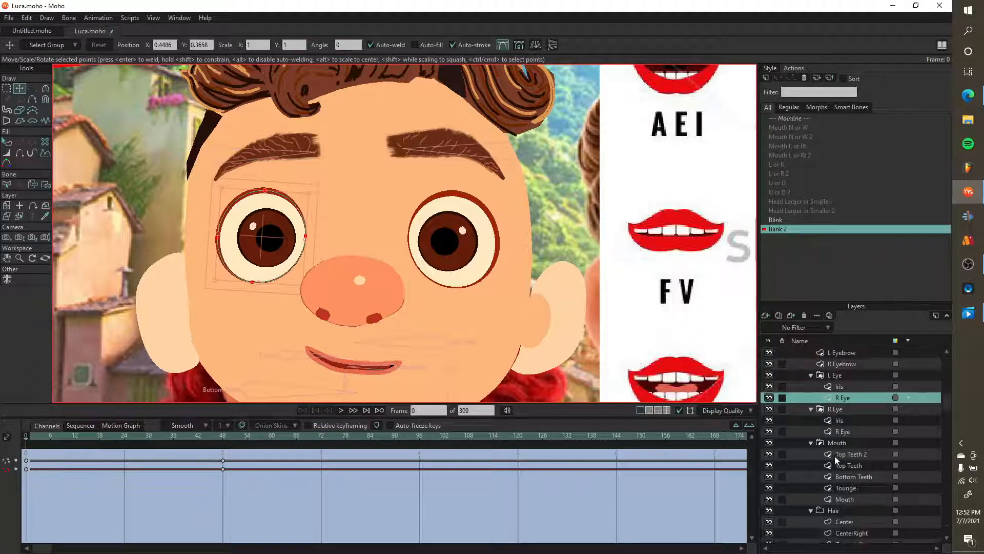
{"action": "double_click", "coordinate": [850, 432]}
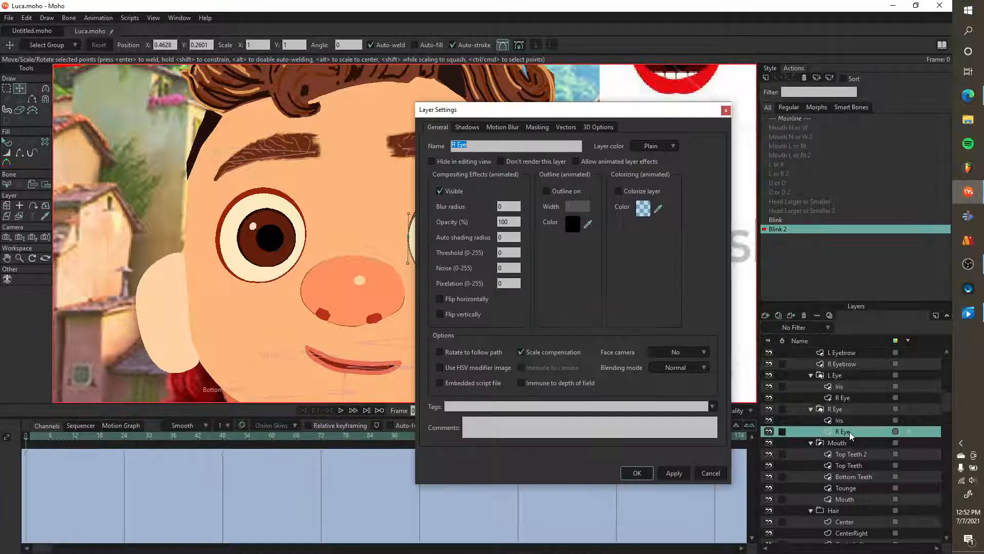
{"action": "left_click", "coordinate": [711, 472]}
{"action": "left_click", "coordinate": [225, 438]}
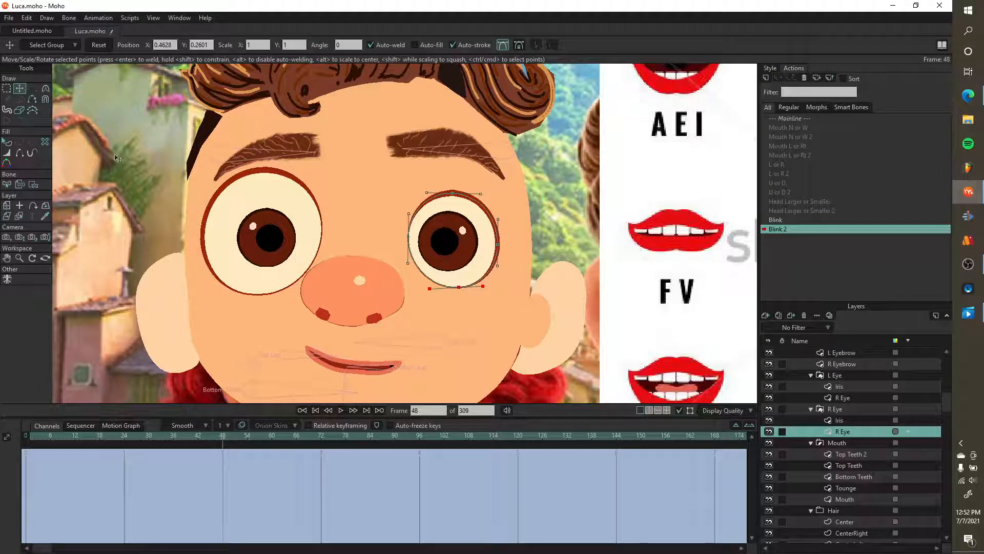
{"action": "double_click", "coordinate": [482, 200]}
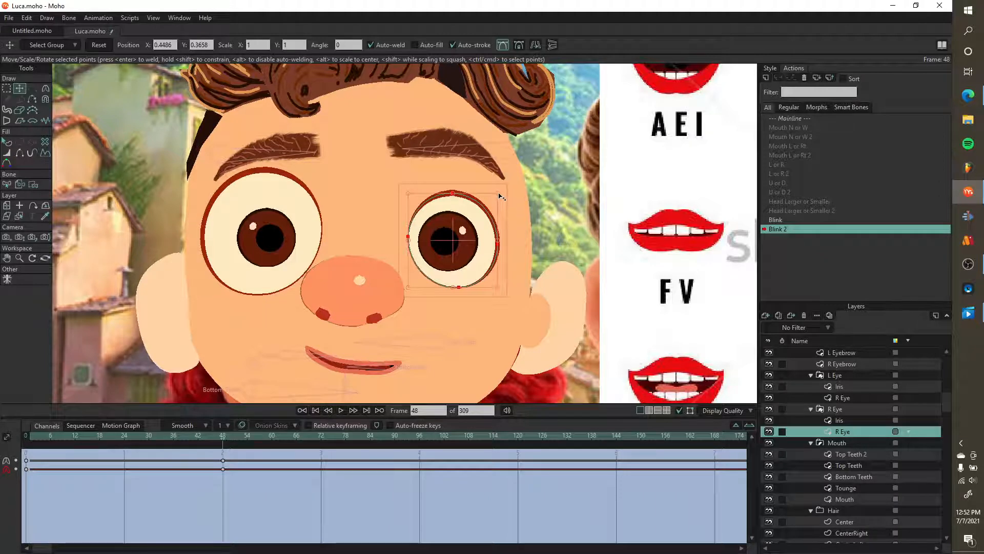
{"action": "left_click_drag", "start_coordinate": [501, 197], "coordinate": [518, 177]}
{"action": "left_click_drag", "start_coordinate": [492, 233], "coordinate": [323, 234]}
{"action": "left_click_drag", "start_coordinate": [336, 311], "coordinate": [470, 278]}
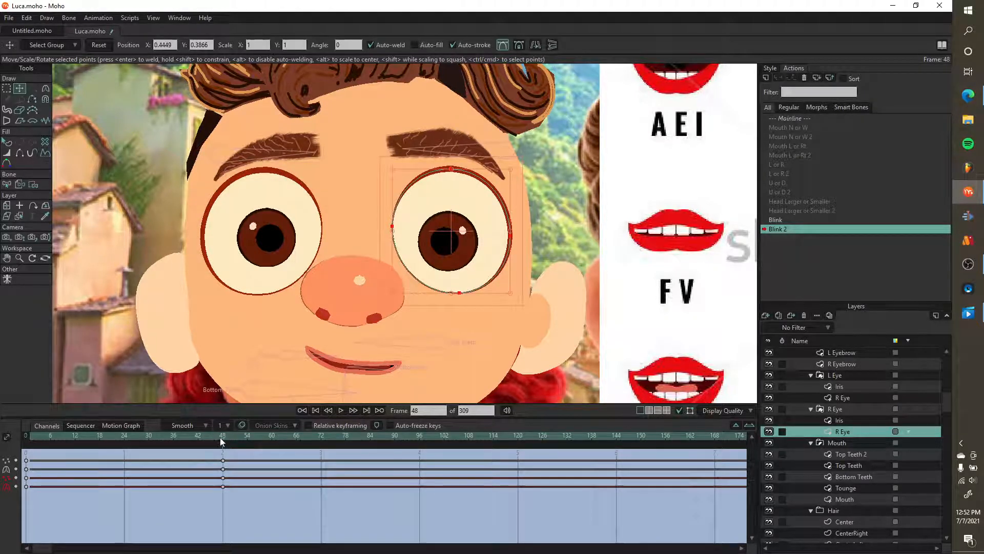
- Scrub around frame 48 and compare the size of both widened eyes up close and at a distance
{"action": "mouse_move", "coordinate": [220, 438]}
{"action": "left_mouse_down"}
{"action": "mouse_move", "coordinate": [45, 444]}
{"action": "mouse_move", "coordinate": [222, 451]}
{"action": "left_mouse_up"}
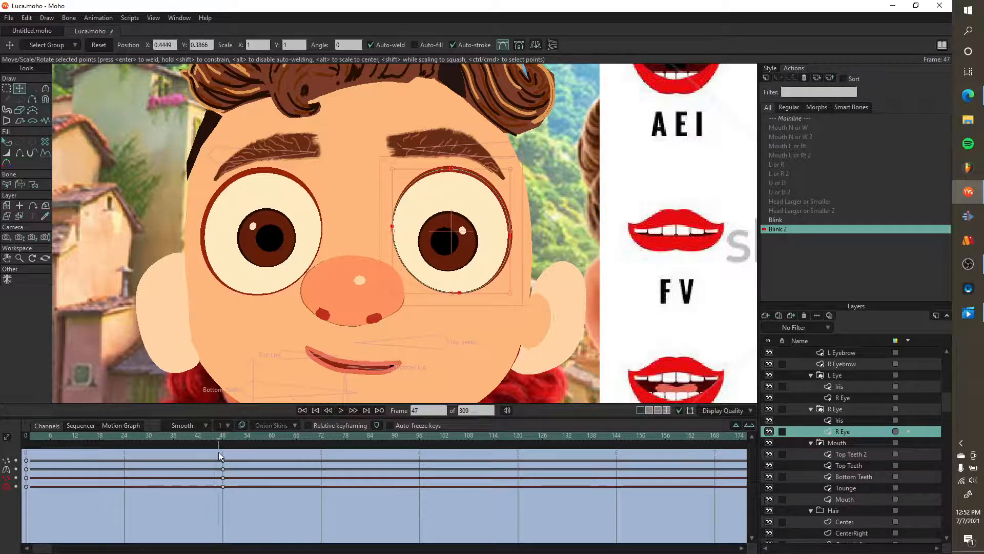
{"action": "left_click", "coordinate": [225, 451]}
{"action": "scroll", "coordinate": [716, 324], "scroll_direction": "down", "scroll_amount": 3}
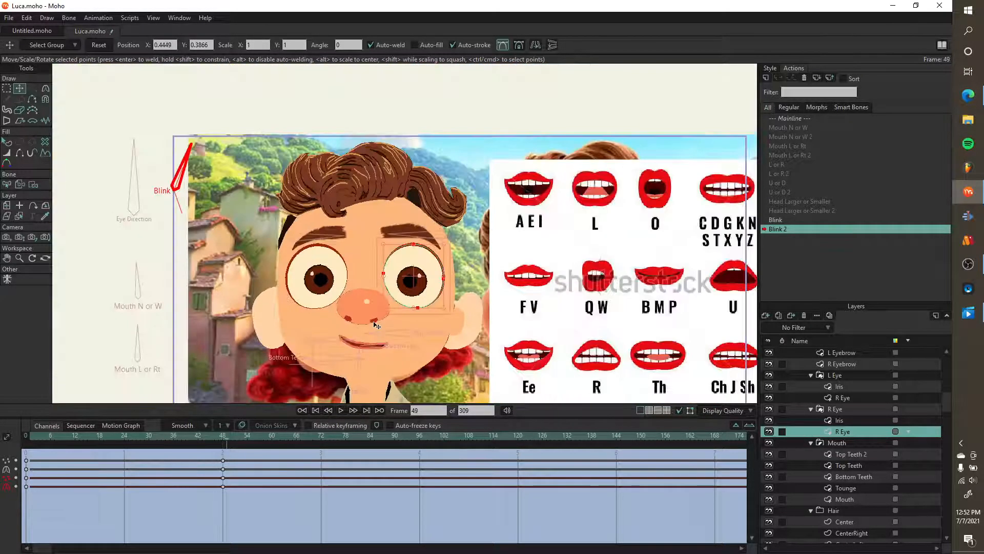
{"action": "scroll", "coordinate": [716, 324], "scroll_direction": "up", "scroll_amount": 3}
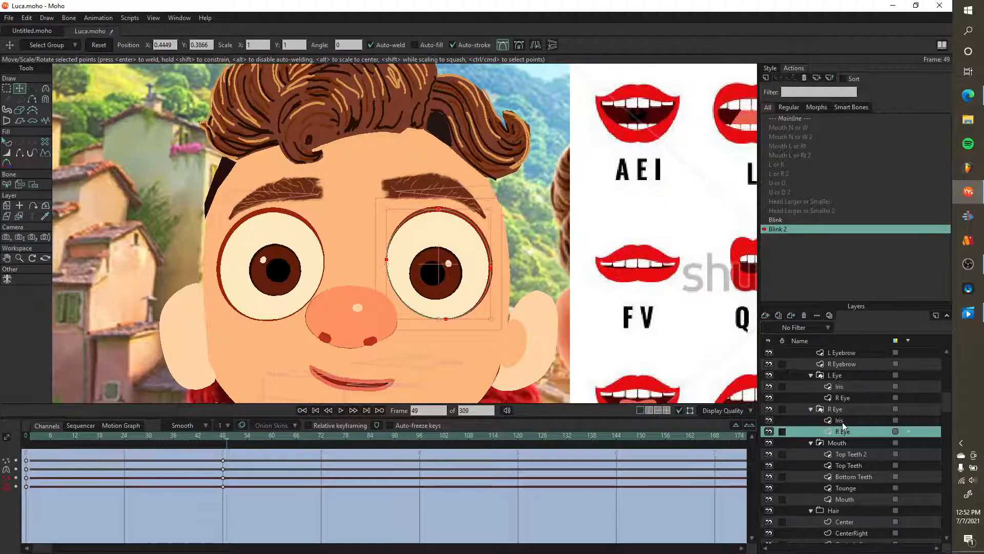
{"action": "scroll", "coordinate": [370, 278], "scroll_direction": "down", "scroll_amount": 2}
{"action": "scroll", "coordinate": [369, 278], "scroll_direction": "up", "scroll_amount": 2}
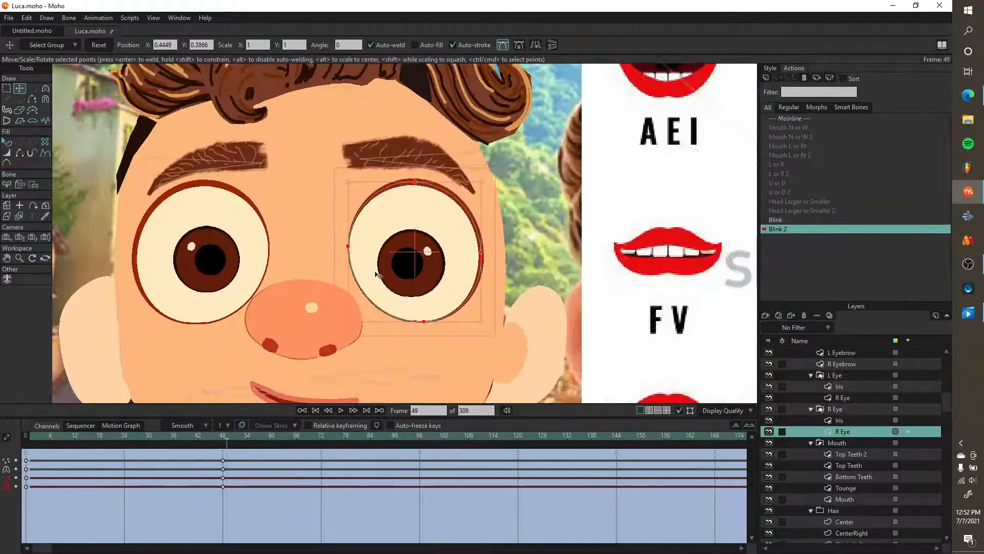
{"action": "scroll", "coordinate": [369, 277], "scroll_direction": "down", "scroll_amount": 2}
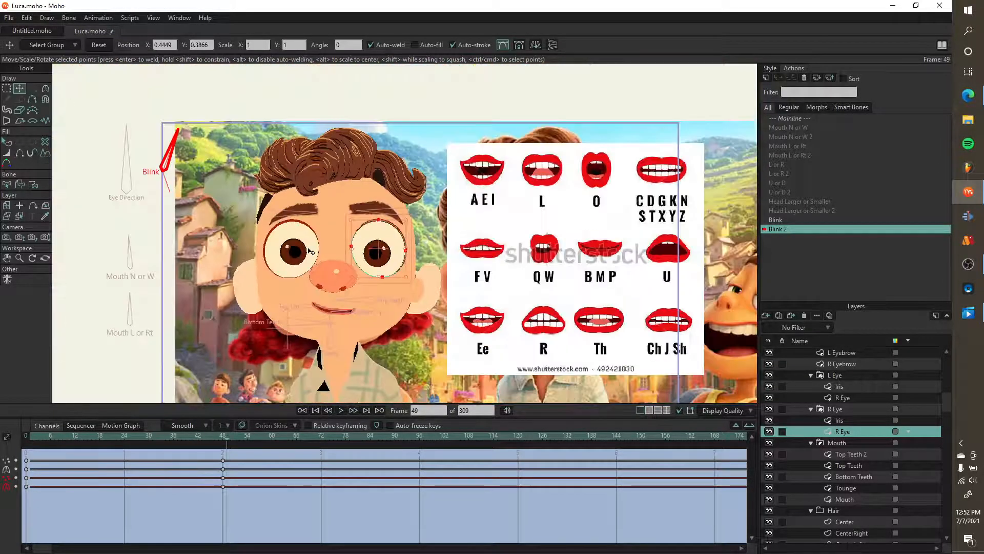
- Return to the Mainline, play the animation to review the face, and rewind to frame 0
{"action": "left_click", "coordinate": [816, 118]}
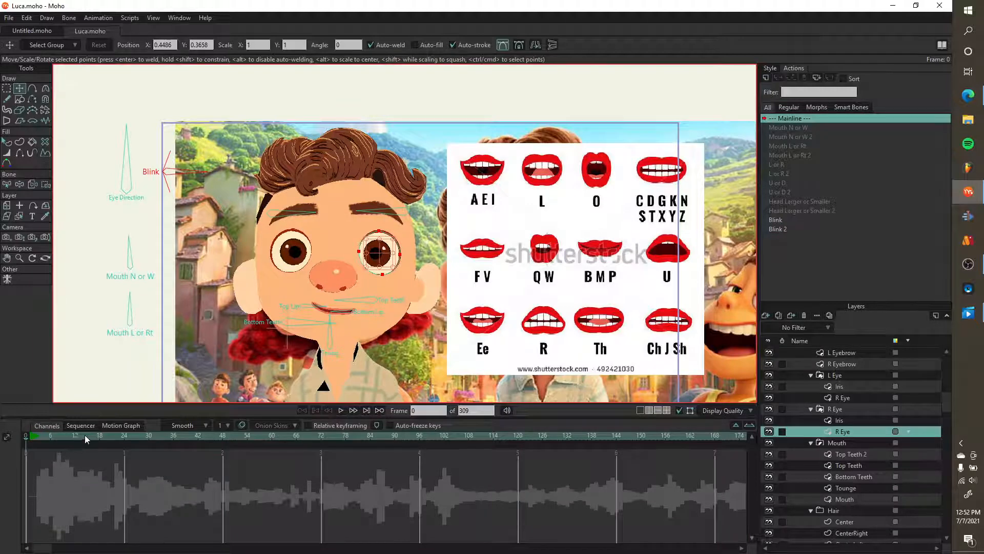
{"action": "left_click_drag", "start_coordinate": [87, 439], "coordinate": [17, 447]}
{"action": "left_click", "coordinate": [339, 410]}
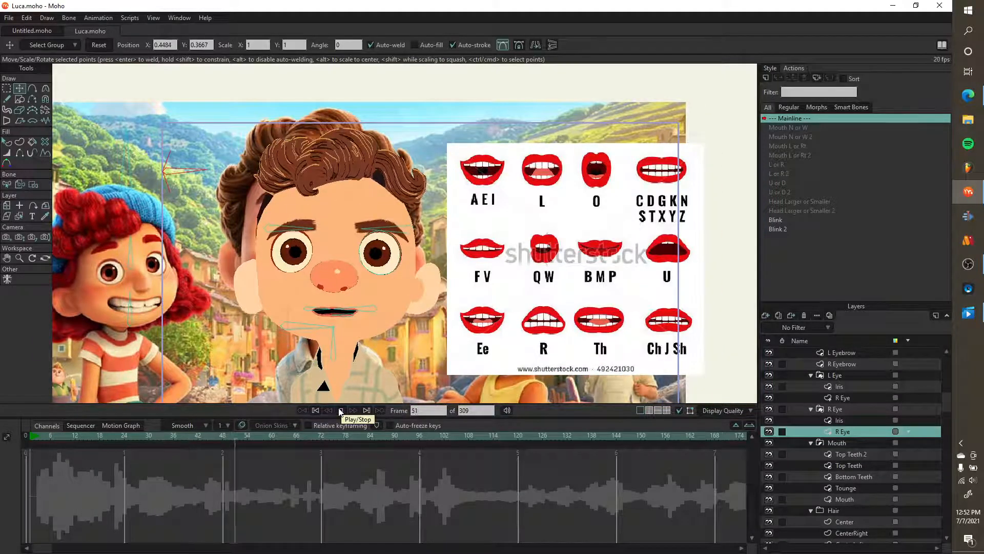
{"action": "scroll", "coordinate": [335, 249], "scroll_direction": "up", "scroll_amount": 3}
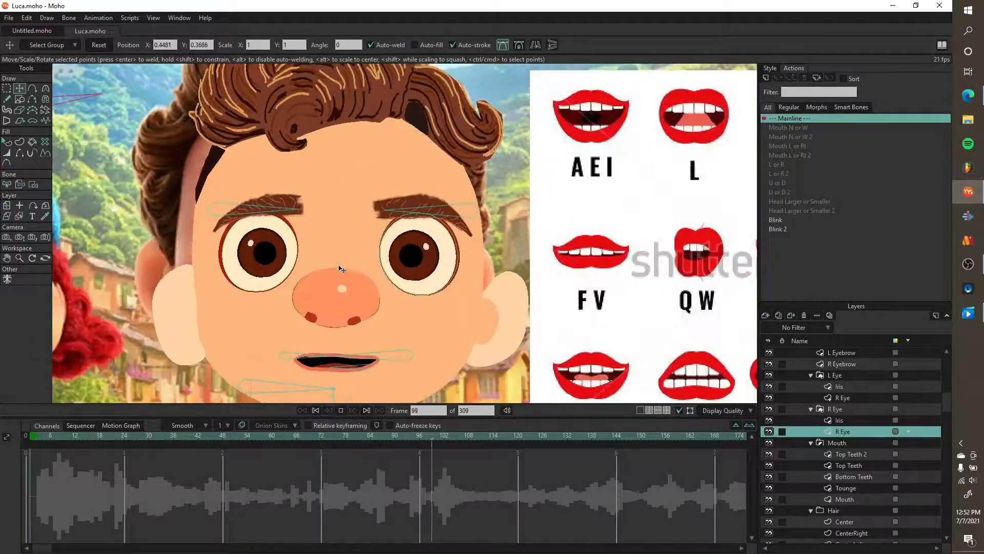
{"action": "scroll", "coordinate": [377, 319], "scroll_direction": "down", "scroll_amount": 3}
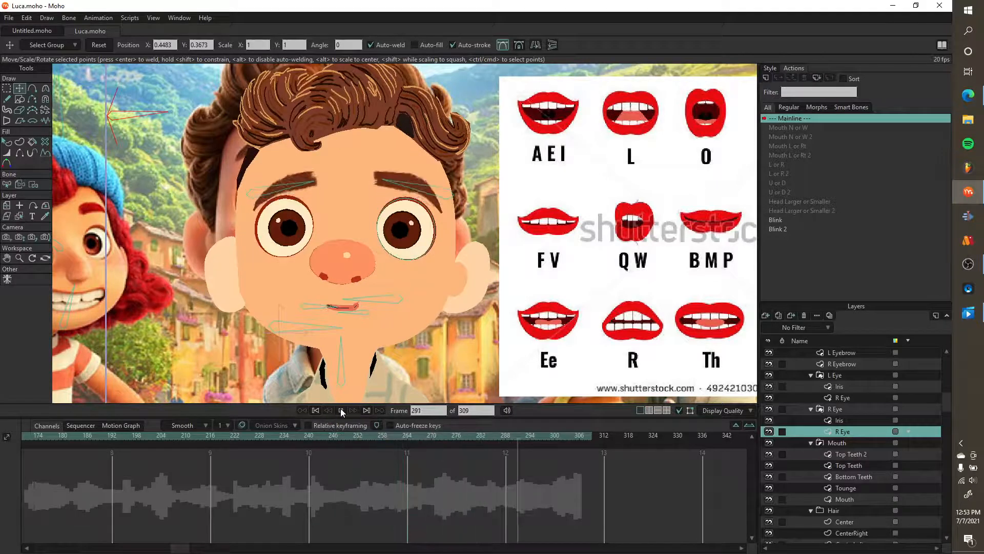
{"action": "left_click", "coordinate": [341, 408]}
{"action": "left_click", "coordinate": [302, 410]}
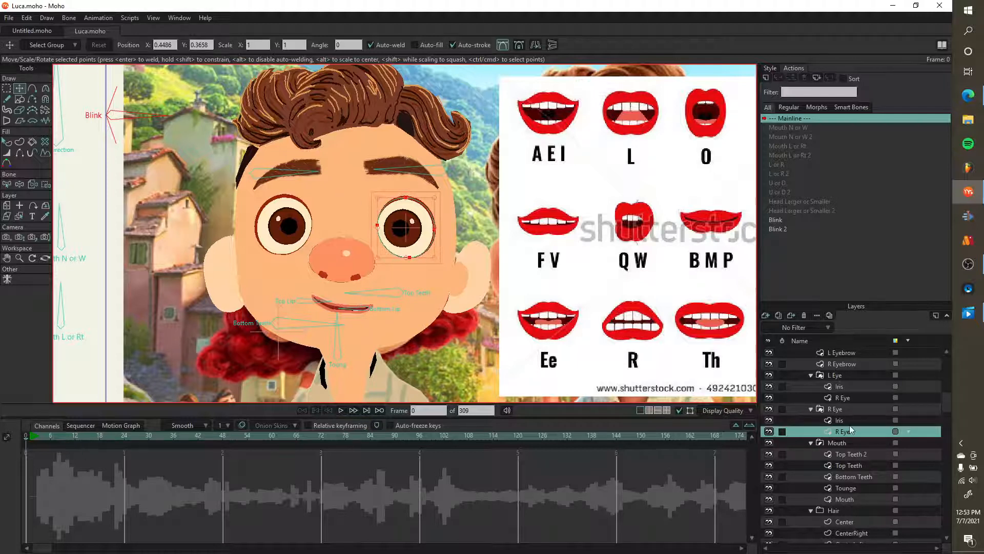
- On the Head layer, lower the Bottom Lip bone with Manipulate Bones to open the mouth
{"action": "scroll", "coordinate": [842, 447], "scroll_direction": "down", "scroll_amount": 1}
{"action": "scroll", "coordinate": [404, 257], "scroll_direction": "down", "scroll_amount": 3}
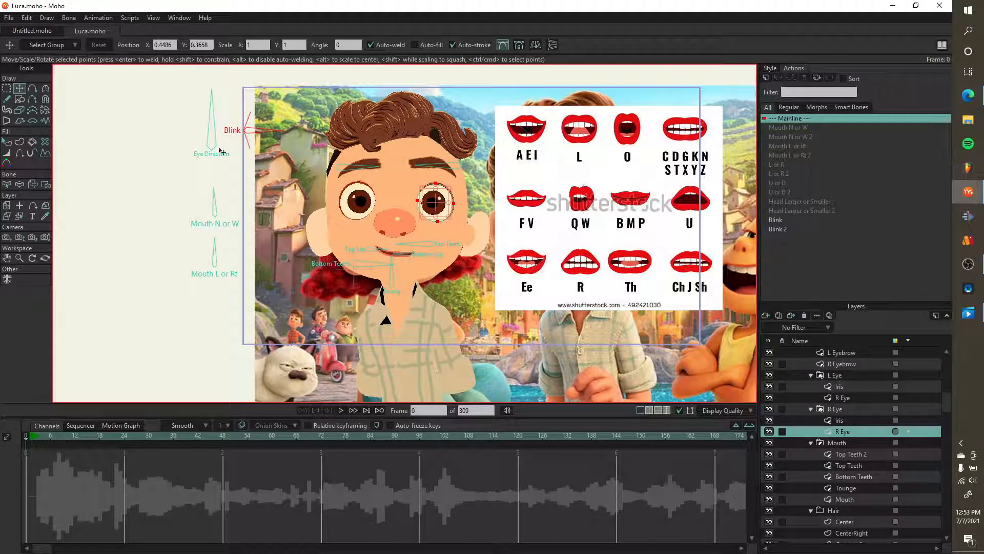
{"action": "scroll", "coordinate": [358, 266], "scroll_direction": "up", "scroll_amount": 5}
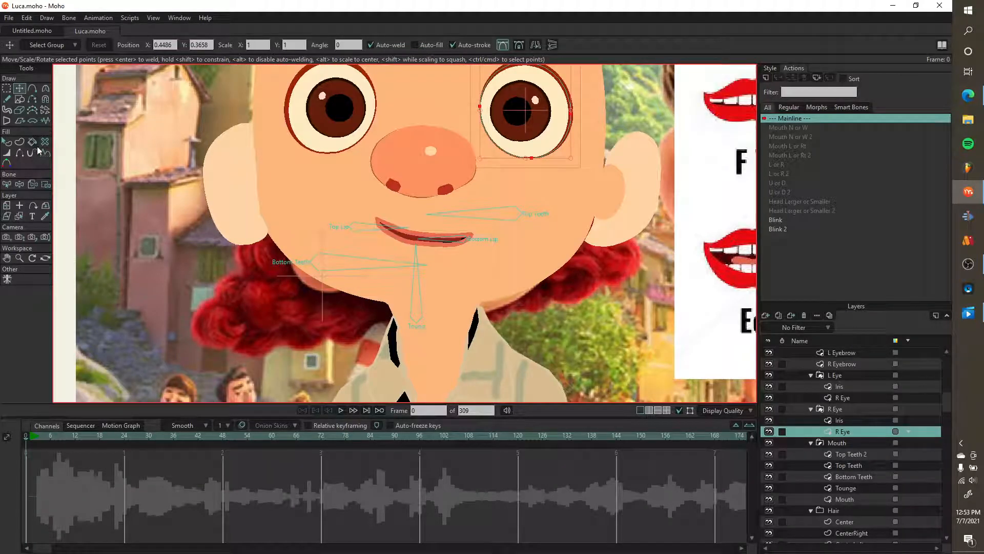
{"action": "scroll", "coordinate": [852, 399], "scroll_direction": "up", "scroll_amount": 2}
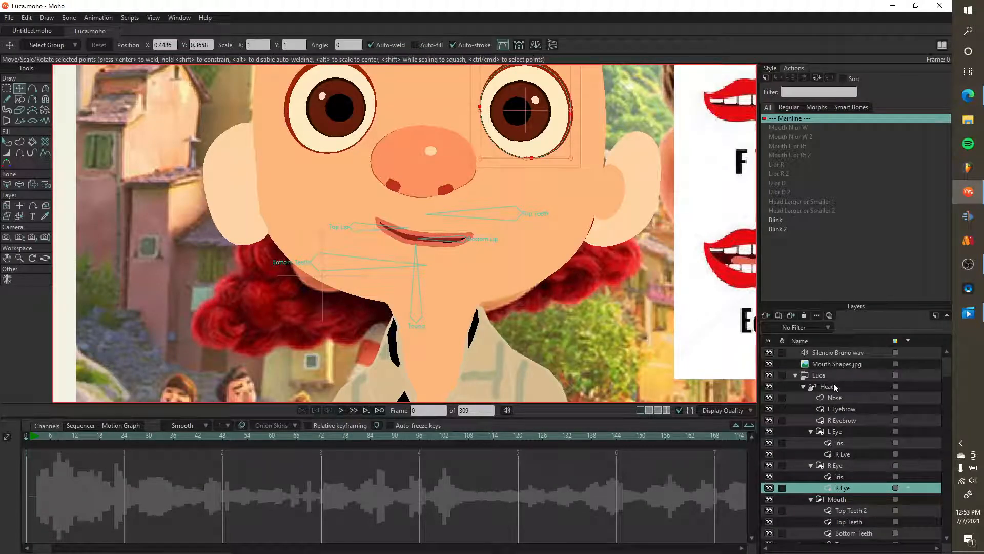
{"action": "left_click", "coordinate": [831, 386]}
{"action": "left_click", "coordinate": [44, 89]}
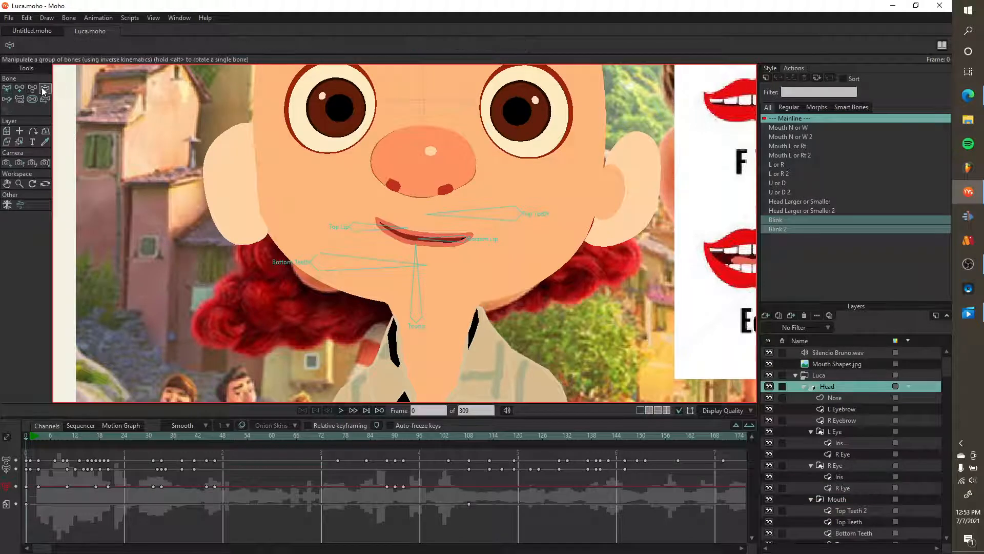
{"action": "scroll", "coordinate": [470, 242], "scroll_direction": "up", "scroll_amount": 3}
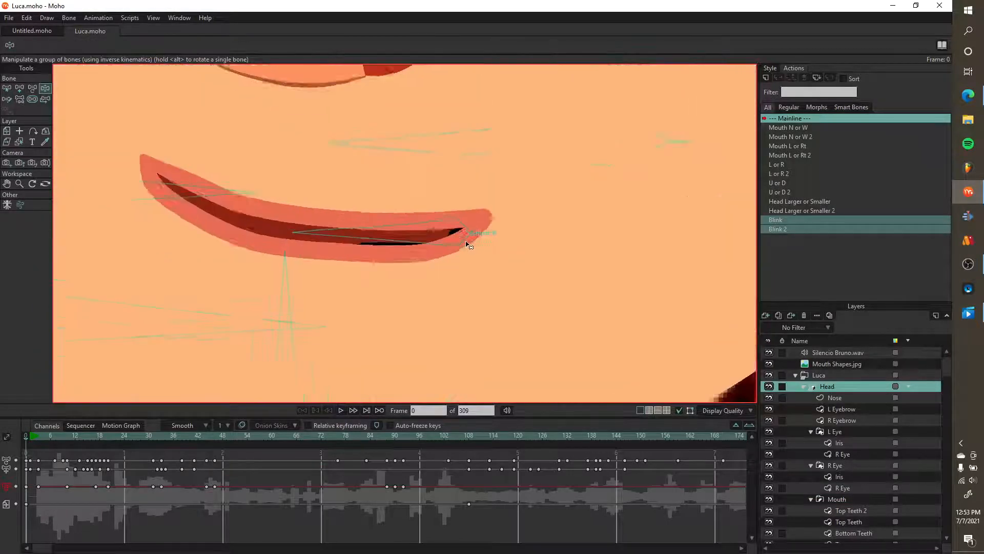
{"action": "scroll", "coordinate": [465, 241], "scroll_direction": "down", "scroll_amount": 1}
{"action": "left_click_drag", "start_coordinate": [462, 228], "coordinate": [465, 303]}
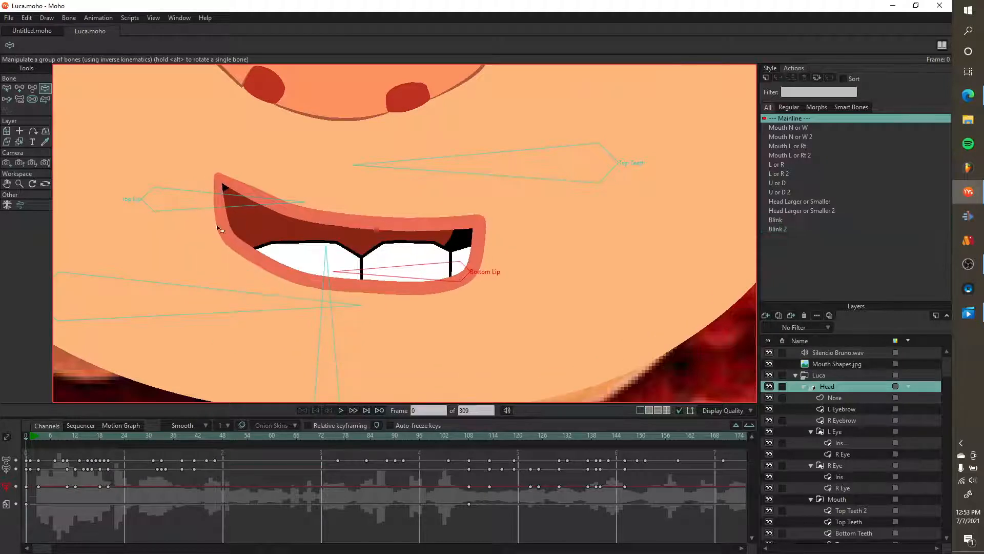
- Raise the Top Lip bone and shift the Top Teeth and Bottom Teeth bones to show both rows of teeth
{"action": "left_click_drag", "start_coordinate": [152, 204], "coordinate": [166, 116]}
{"action": "left_click_drag", "start_coordinate": [583, 172], "coordinate": [603, 173]}
{"action": "left_click_drag", "start_coordinate": [239, 301], "coordinate": [210, 285]}
- Lower the Top Lip bone slightly and examine the upper lip's corner up close
{"action": "scroll", "coordinate": [211, 286], "scroll_direction": "down", "scroll_amount": 3}
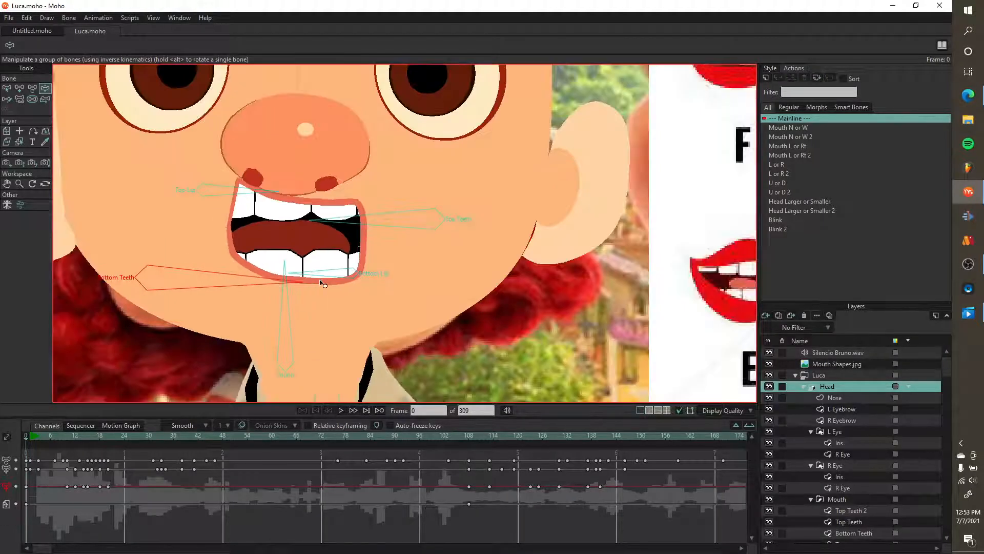
{"action": "scroll", "coordinate": [419, 281], "scroll_direction": "up", "scroll_amount": 2}
{"action": "left_click_drag", "start_coordinate": [281, 203], "coordinate": [266, 225]}
{"action": "scroll", "coordinate": [329, 204], "scroll_direction": "up", "scroll_amount": 2}
{"action": "scroll", "coordinate": [302, 216], "scroll_direction": "up", "scroll_amount": 3}
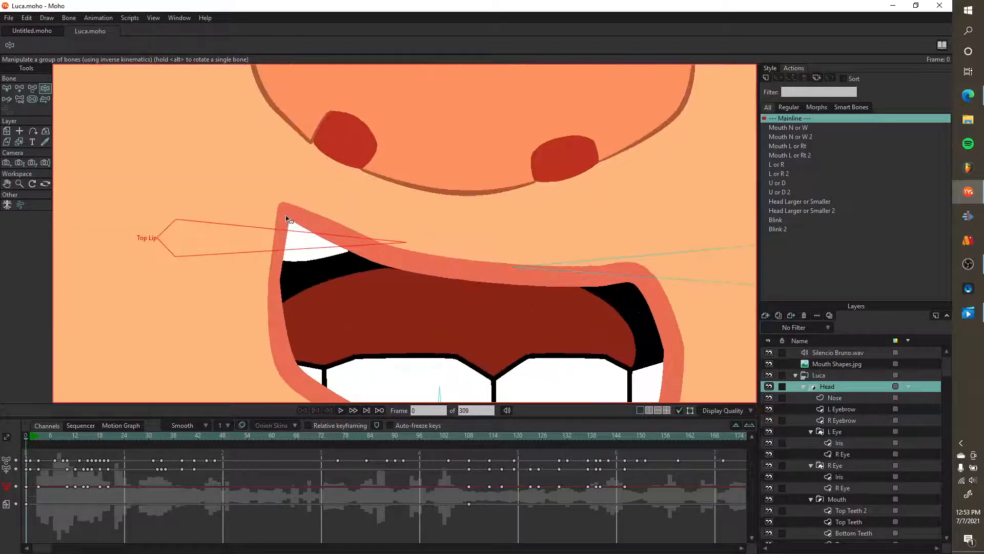
{"action": "scroll", "coordinate": [249, 238], "scroll_direction": "down", "scroll_amount": 3}
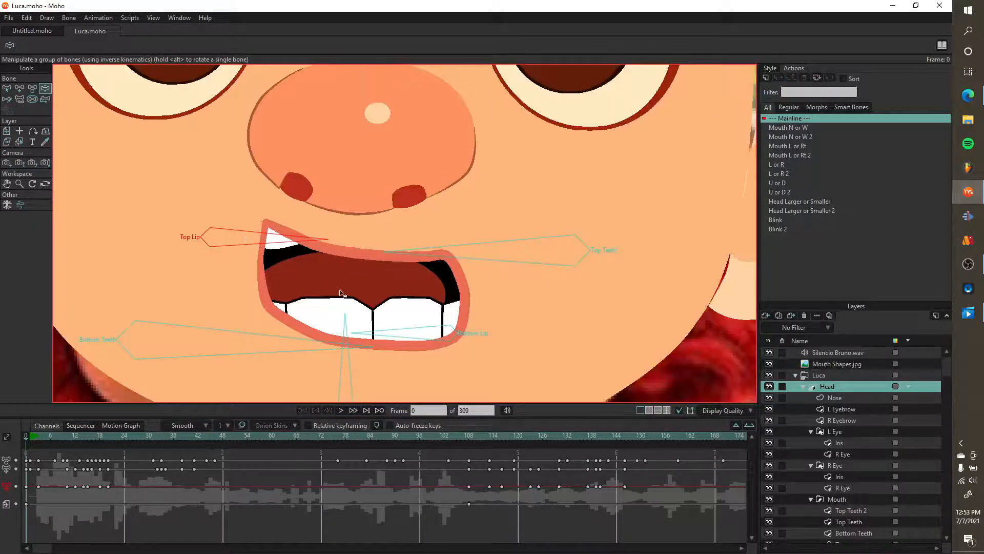
- Swing the Top Lip bone inward, and bring it back outward and down until the lip rests just above the lower teeth
{"action": "scroll", "coordinate": [341, 293], "scroll_direction": "down", "scroll_amount": 3}
{"action": "scroll", "coordinate": [333, 291], "scroll_direction": "up", "scroll_amount": 4}
{"action": "left_click_drag", "start_coordinate": [216, 241], "coordinate": [298, 256]}
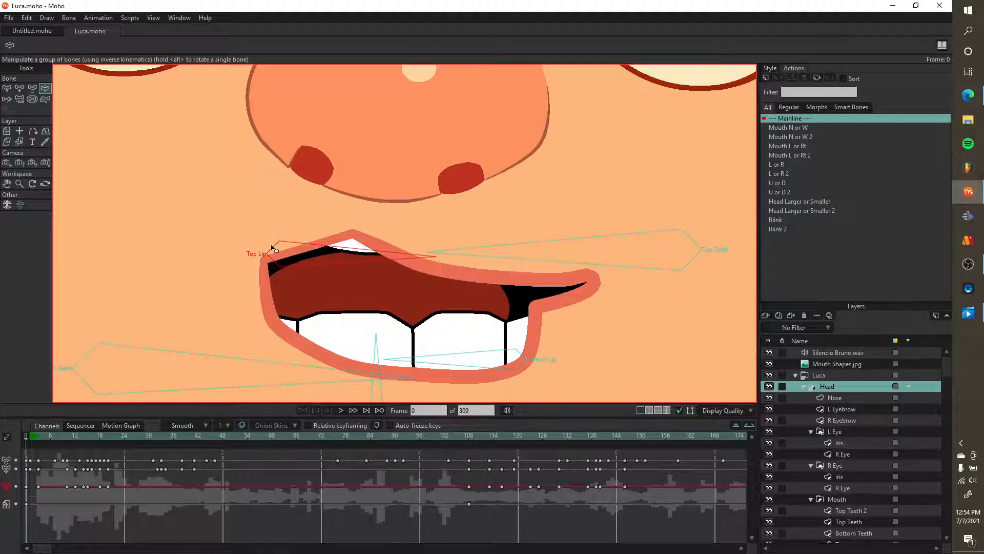
{"action": "left_click_drag", "start_coordinate": [274, 249], "coordinate": [200, 281]}
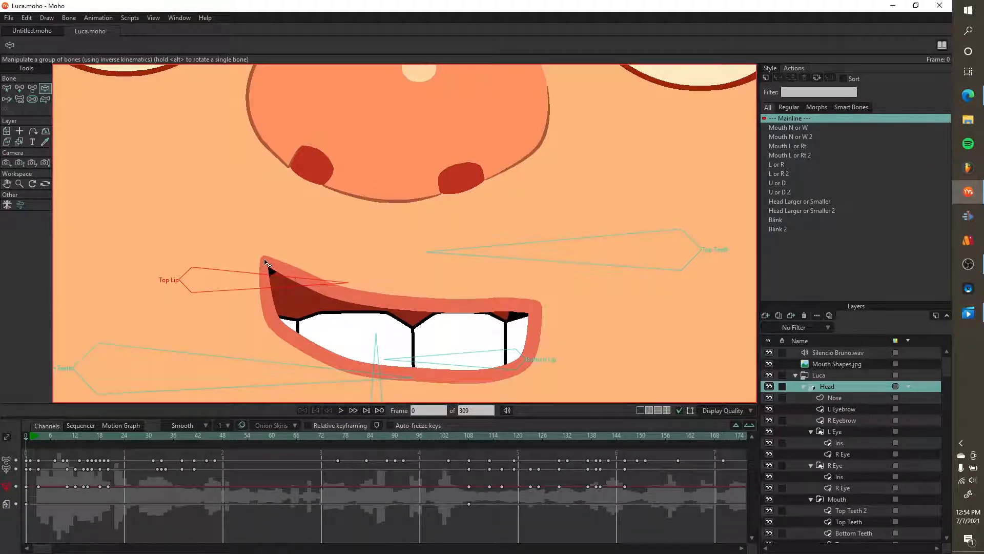
{"action": "mouse_move", "coordinate": [259, 278]}
{"action": "left_mouse_down"}
{"action": "mouse_move", "coordinate": [252, 258]}
{"action": "mouse_move", "coordinate": [281, 259]}
{"action": "mouse_move", "coordinate": [212, 268]}
{"action": "mouse_move", "coordinate": [253, 262]}
{"action": "mouse_move", "coordinate": [247, 282]}
{"action": "mouse_move", "coordinate": [260, 286]}
{"action": "left_mouse_up"}
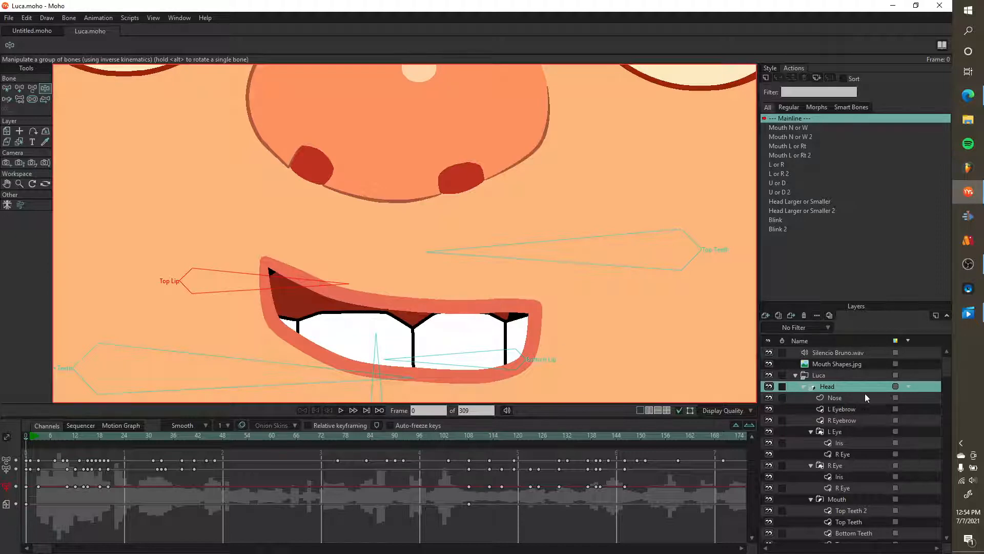
- With the Mouth layer selected, raise the Top Lip bone and shift it inward to open the upper lip
{"action": "scroll", "coordinate": [850, 460], "scroll_direction": "down", "scroll_amount": 3}
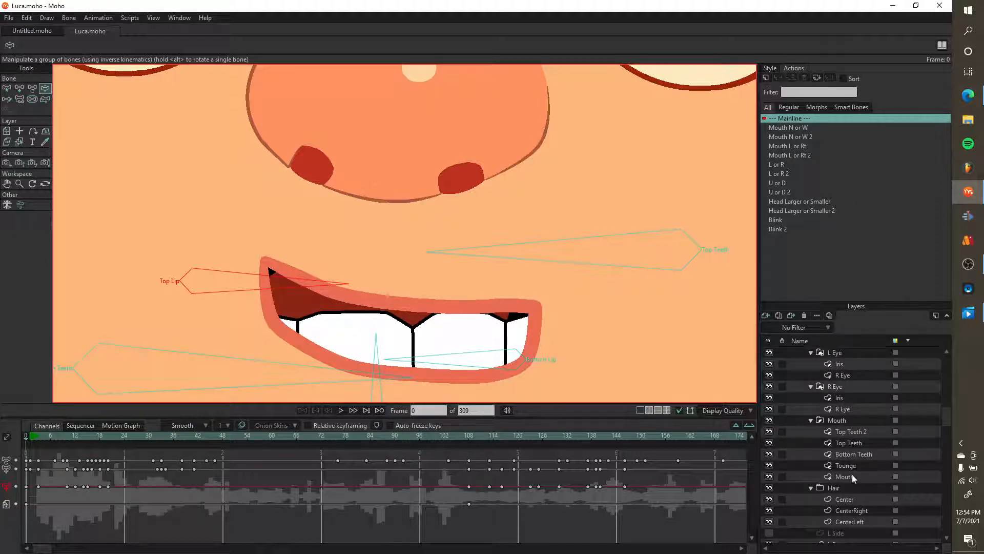
{"action": "left_click", "coordinate": [852, 476]}
{"action": "scroll", "coordinate": [356, 286], "scroll_direction": "up", "scroll_amount": 3}
{"action": "scroll", "coordinate": [538, 237], "scroll_direction": "down", "scroll_amount": 2}
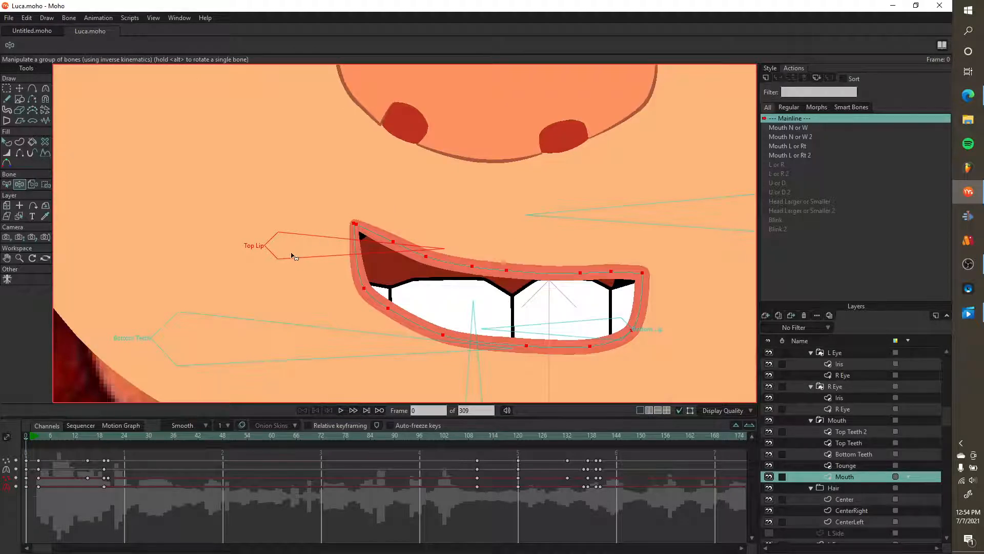
{"action": "left_click_drag", "start_coordinate": [292, 255], "coordinate": [326, 231]}
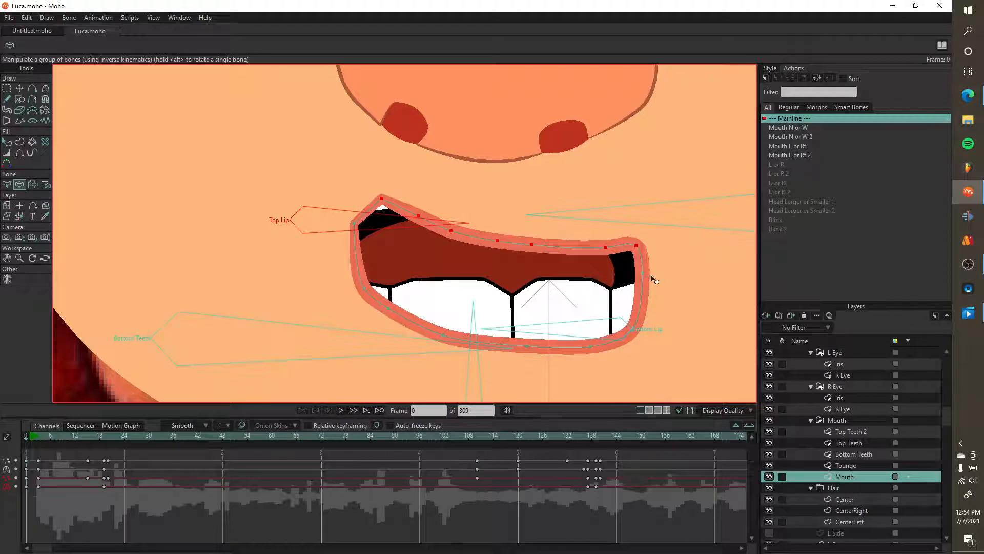
- Lower the Top Teeth bone slightly with Manipulate Bones to pose the upper teeth in the opened mouth
{"action": "scroll", "coordinate": [655, 281], "scroll_direction": "up", "scroll_amount": 2}
{"action": "scroll", "coordinate": [618, 202], "scroll_direction": "down", "scroll_amount": 2}
{"action": "mouse_move", "coordinate": [662, 195]}
{"action": "left_mouse_down"}
{"action": "mouse_move", "coordinate": [667, 255]}
{"action": "mouse_move", "coordinate": [664, 206]}
{"action": "mouse_move", "coordinate": [666, 248]}
{"action": "mouse_move", "coordinate": [638, 226]}
{"action": "mouse_move", "coordinate": [651, 198]}
{"action": "mouse_move", "coordinate": [653, 209]}
{"action": "left_mouse_up"}
{"action": "scroll", "coordinate": [607, 245], "scroll_direction": "down", "scroll_amount": 2}
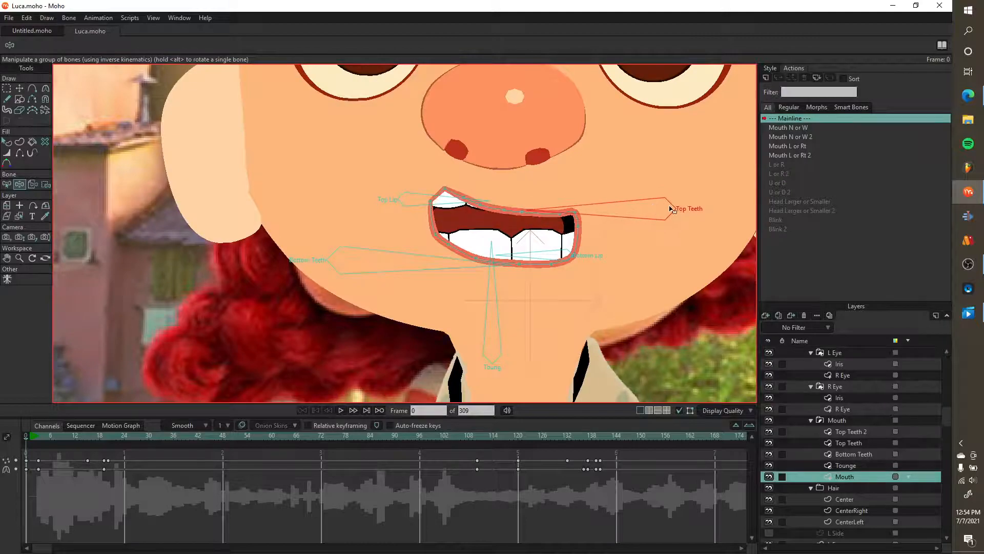
- Switch to the Edge browser and search the web for "luca intros" in a new tab
{"action": "left_click", "coordinate": [968, 95]}
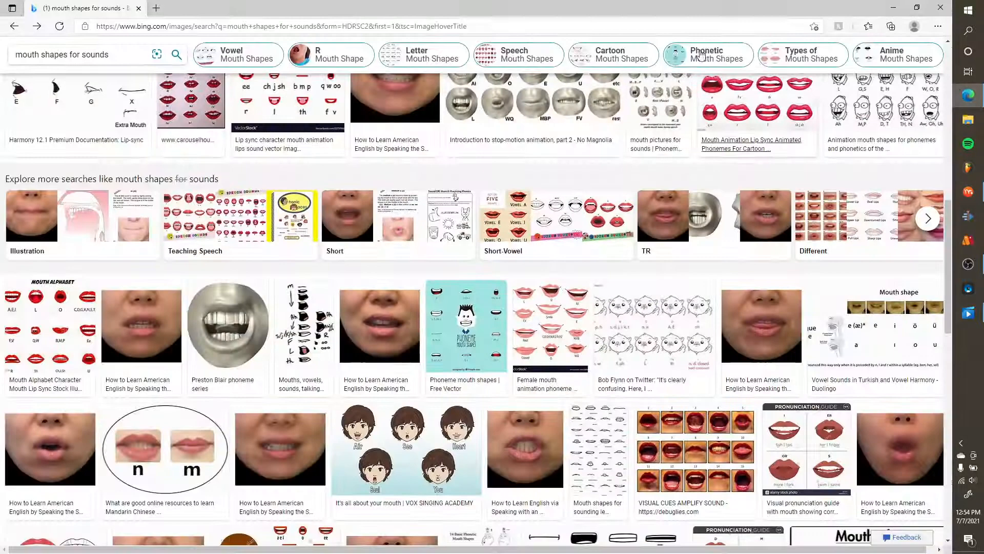
{"action": "left_click", "coordinate": [154, 8]}
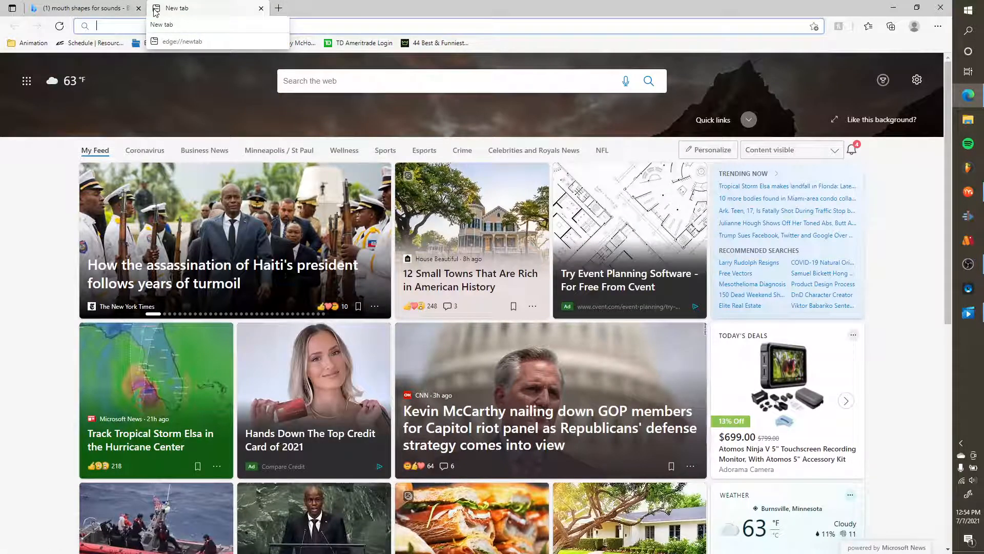
{"action": "type", "text": "luca"}
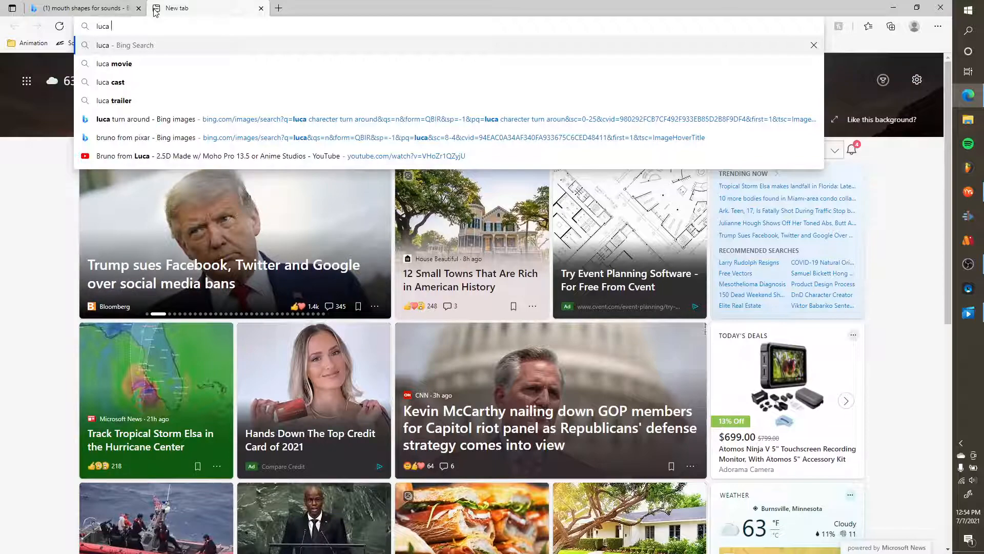
{"action": "type", "text": " intros"}
{"action": "key", "text": "Return"}
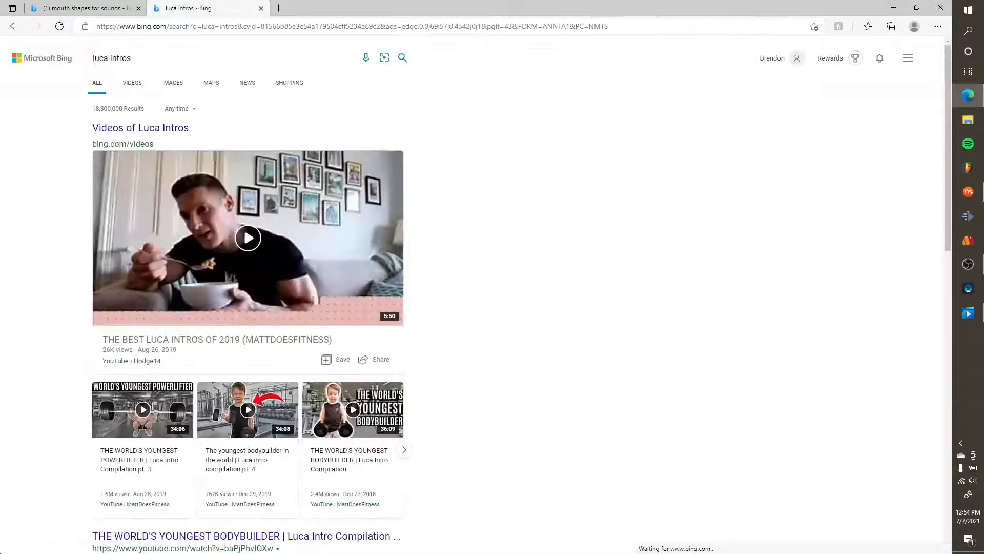
- Look through the video results for "luca intros" for footage of the Pixar character
{"action": "scroll", "coordinate": [246, 236], "scroll_direction": "down", "scroll_amount": 2}
{"action": "scroll", "coordinate": [246, 236], "scroll_direction": "up", "scroll_amount": 2}
{"action": "left_click", "coordinate": [133, 83]}
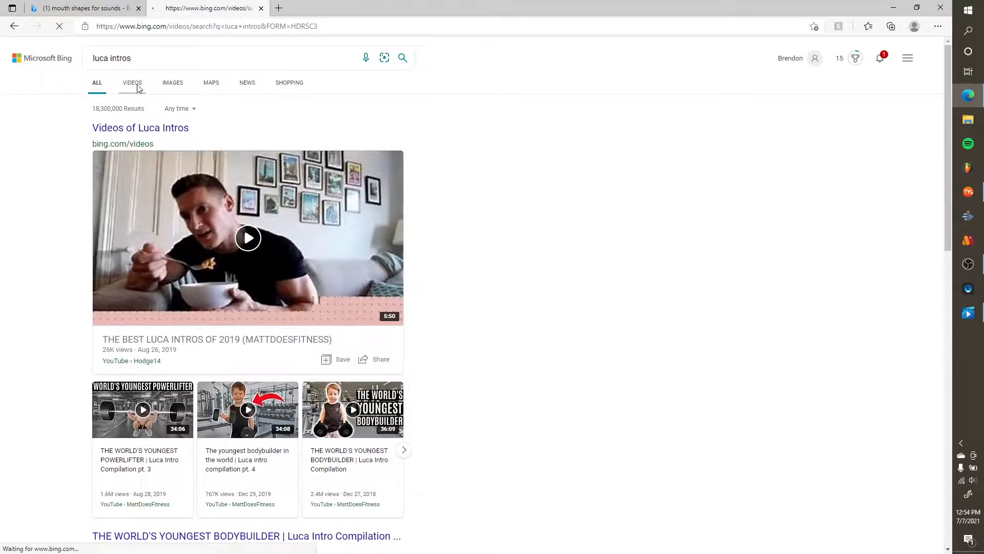
{"action": "left_click", "coordinate": [143, 59]}
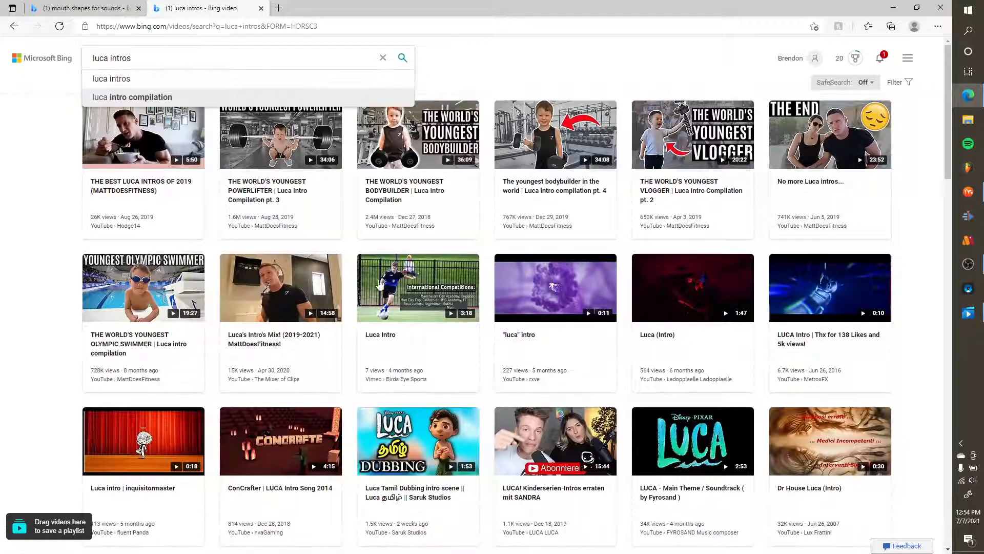
{"action": "scroll", "coordinate": [408, 446], "scroll_direction": "down", "scroll_amount": 10}
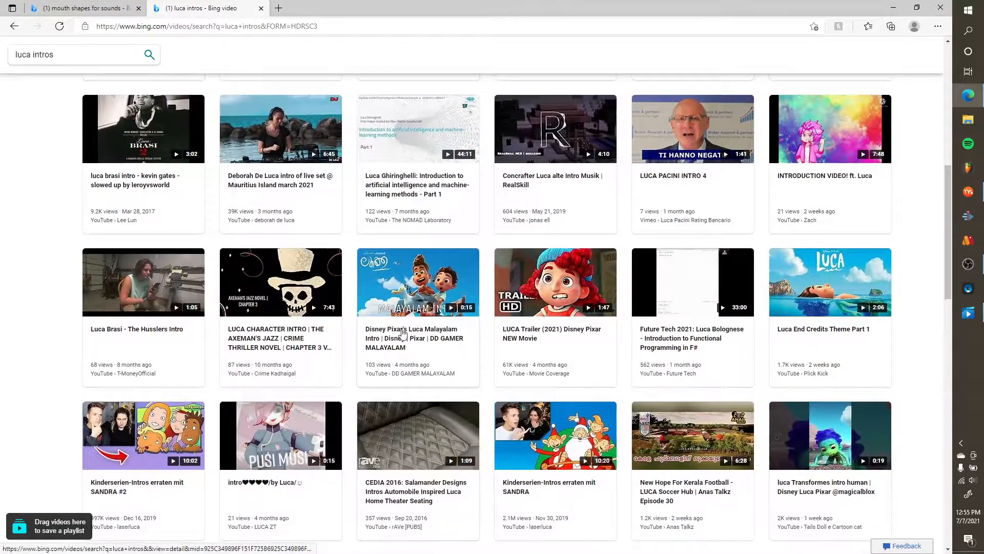
{"action": "scroll", "coordinate": [402, 336], "scroll_direction": "up", "scroll_amount": 10}
- Change the video search from "luca intros" to "luca trailer"
{"action": "left_click", "coordinate": [199, 61]}
{"action": "key", "text": "shift+Left"}
{"action": "key", "text": "shift+Left"}
{"action": "key", "text": "shift+Left"}
{"action": "key", "text": "shift+Left"}
{"action": "key", "text": "shift+Left"}
{"action": "key", "text": "shift+Left"}
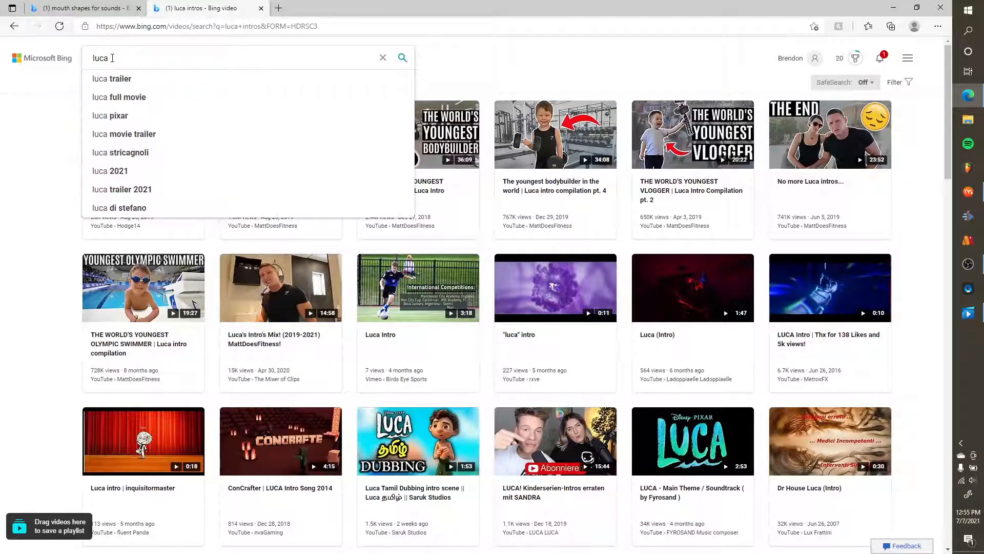
{"action": "left_click", "coordinate": [113, 79]}
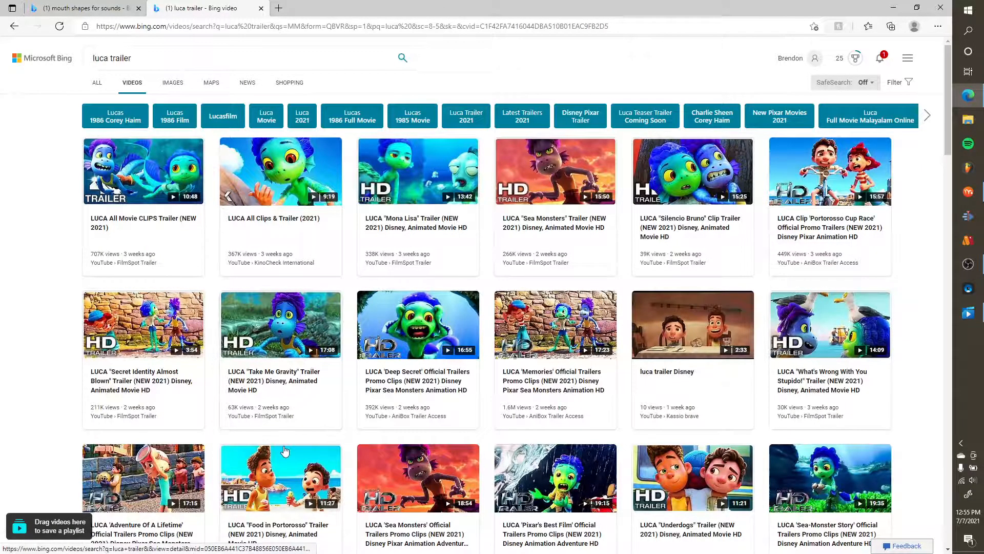
- Open the LUCA "Food in Portorosso" trailer, skip to about 2:19, and pause it at 2:33 with the suggested videos closed
{"action": "scroll", "coordinate": [286, 450], "scroll_direction": "down", "scroll_amount": 5}
{"action": "left_click", "coordinate": [303, 304]}
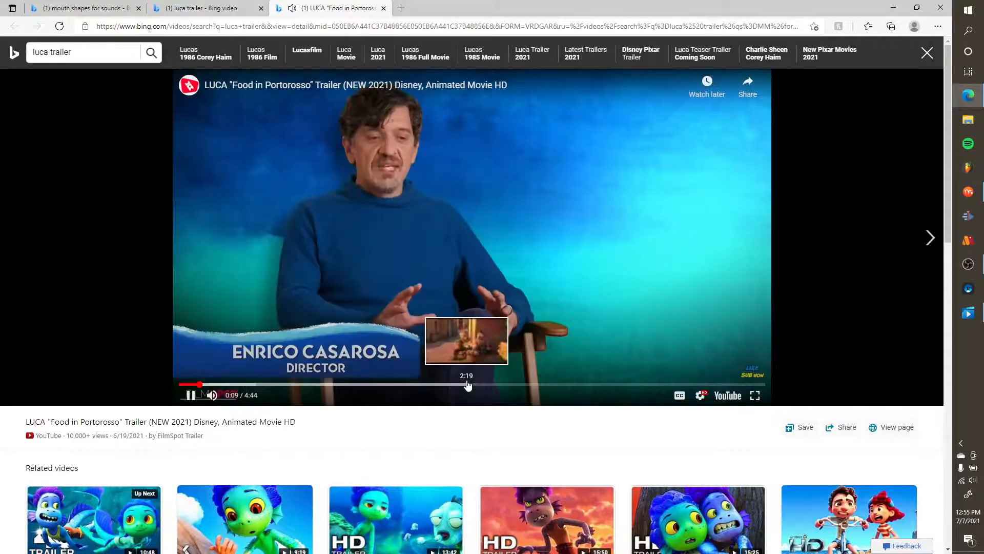
{"action": "left_click", "coordinate": [467, 385]}
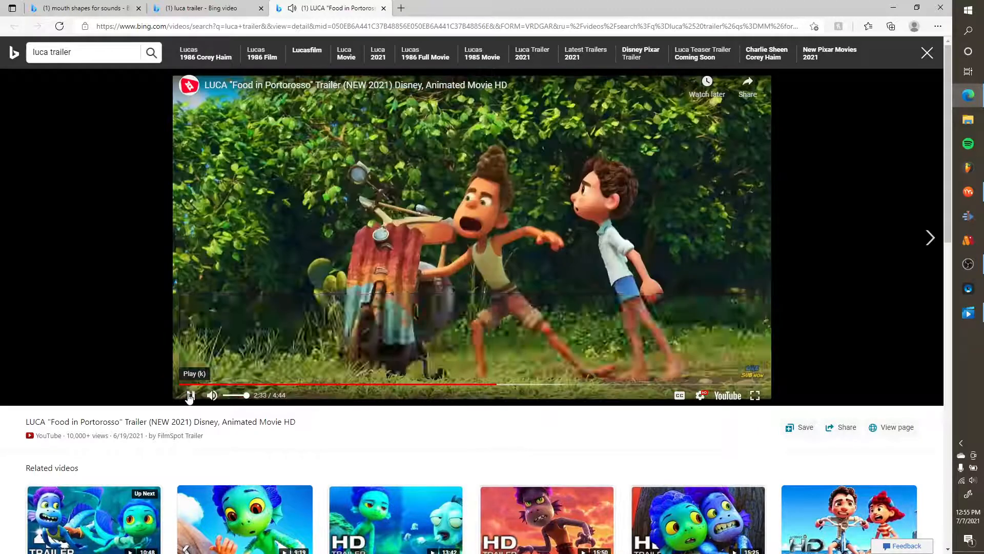
{"action": "left_click", "coordinate": [191, 395]}
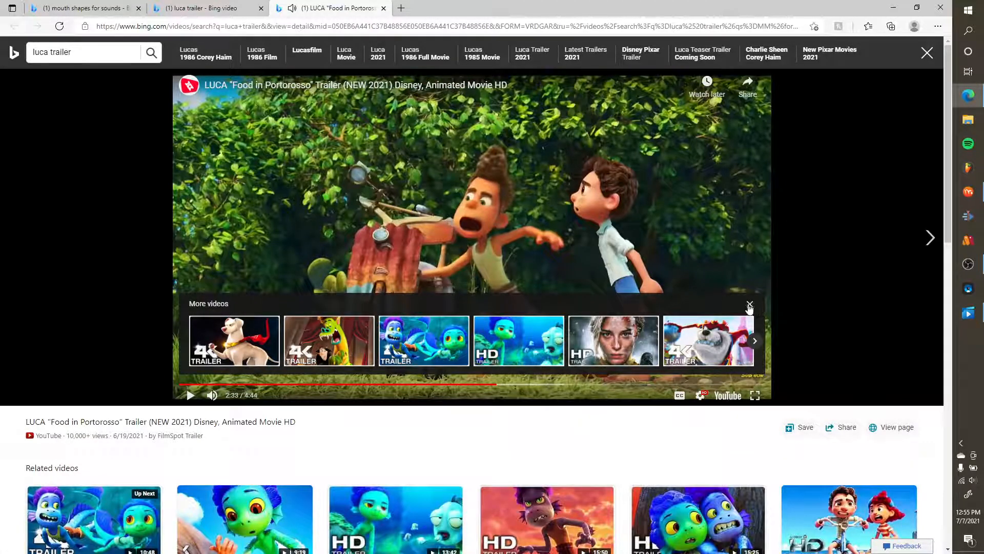
{"action": "left_click", "coordinate": [749, 304]}
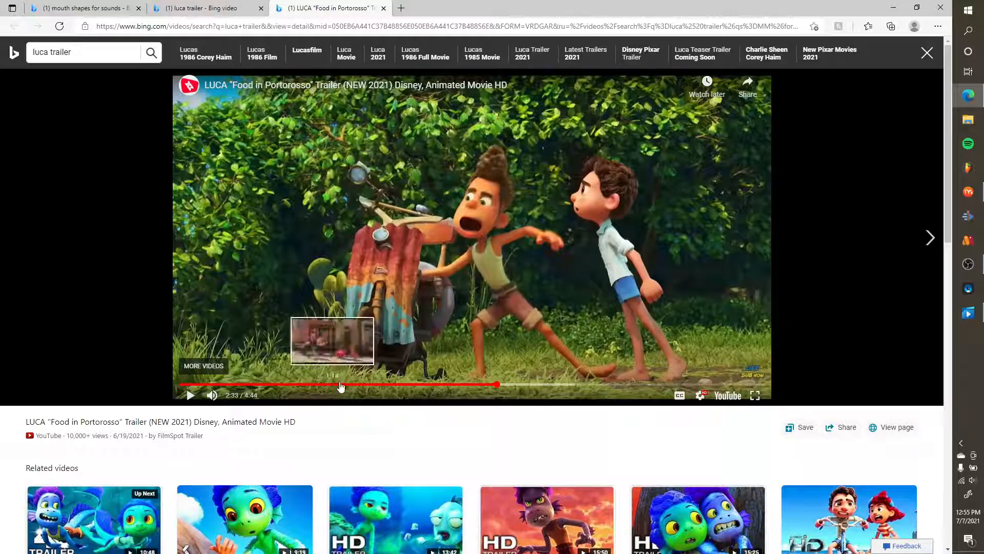
- Scrub the paused trailer between about 2:25 and 2:32 to examine the characters' mouth shapes and facial expressions
{"action": "left_click", "coordinate": [490, 385]}
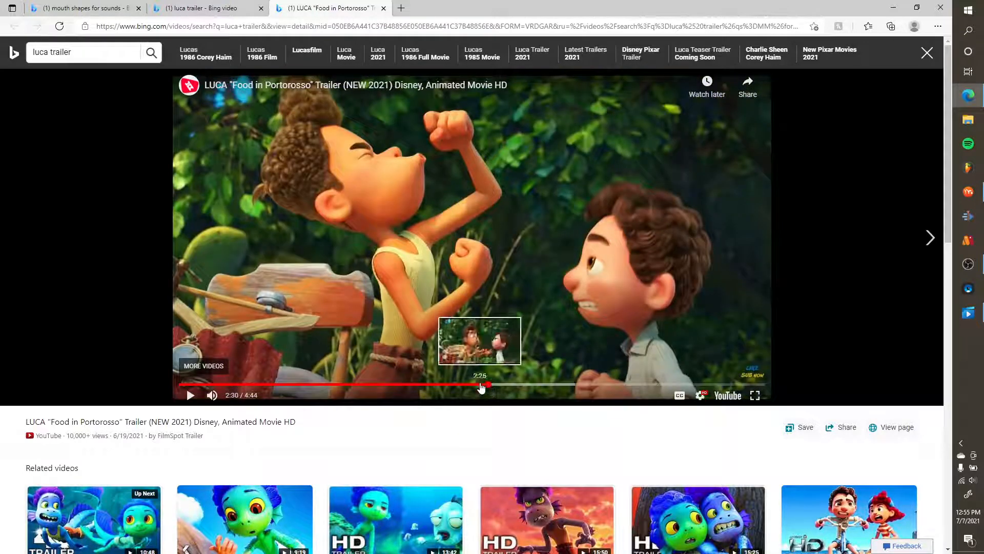
{"action": "left_click", "coordinate": [479, 385]}
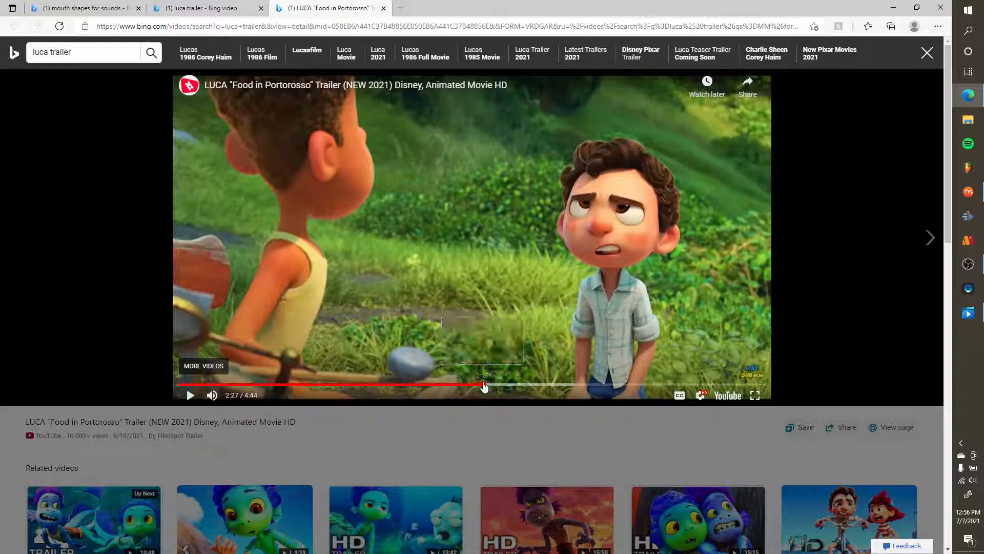
{"action": "left_click", "coordinate": [484, 384]}
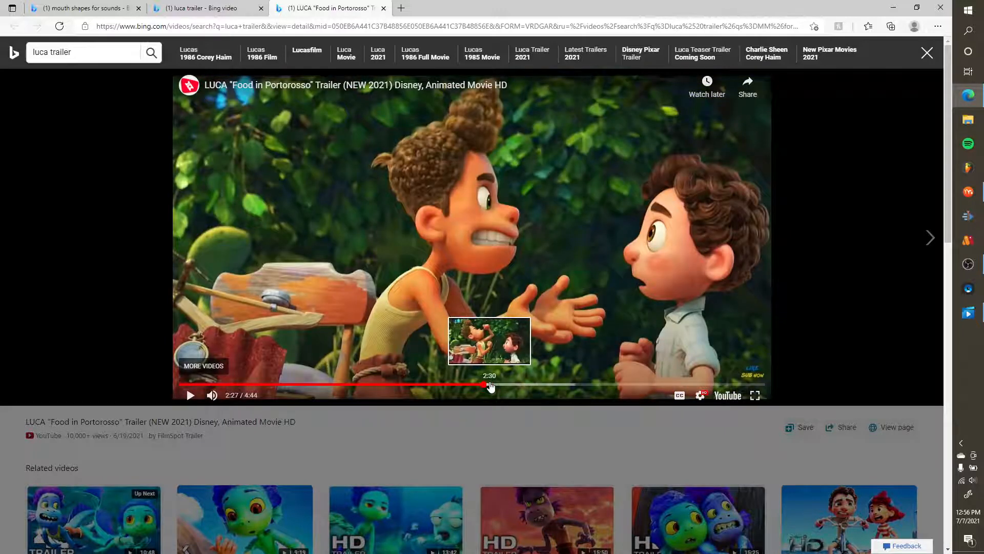
{"action": "left_click", "coordinate": [491, 385]}
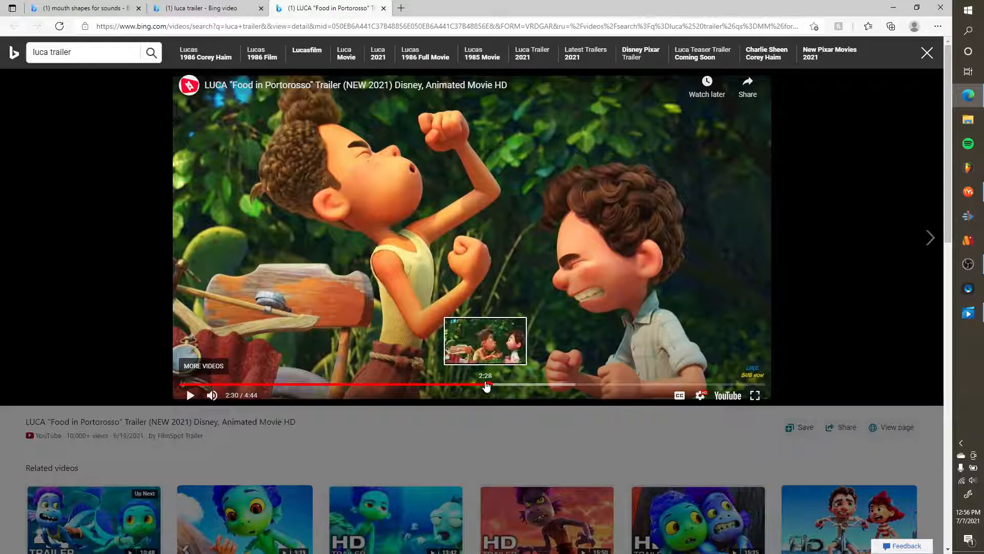
{"action": "mouse_move", "coordinate": [489, 384]}
{"action": "left_mouse_down"}
{"action": "mouse_move", "coordinate": [467, 386]}
{"action": "mouse_move", "coordinate": [497, 385]}
{"action": "left_mouse_up"}
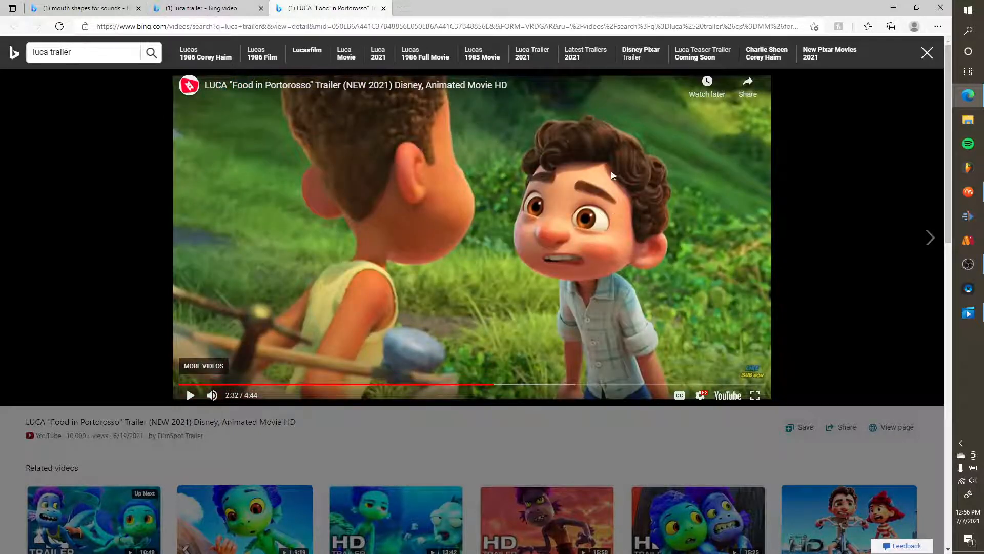
- Return to Moho, move the playhead to frame 6, and hide the Luca background image layer
{"action": "left_click", "coordinate": [893, 8]}
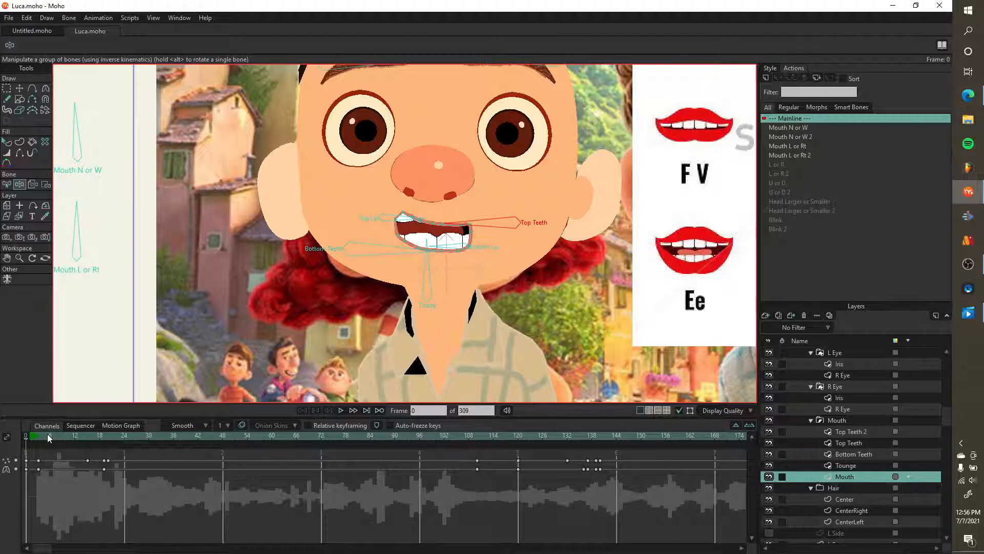
{"action": "mouse_move", "coordinate": [47, 434]}
{"action": "left_mouse_down"}
{"action": "mouse_move", "coordinate": [113, 434]}
{"action": "mouse_move", "coordinate": [54, 437]}
{"action": "left_mouse_up"}
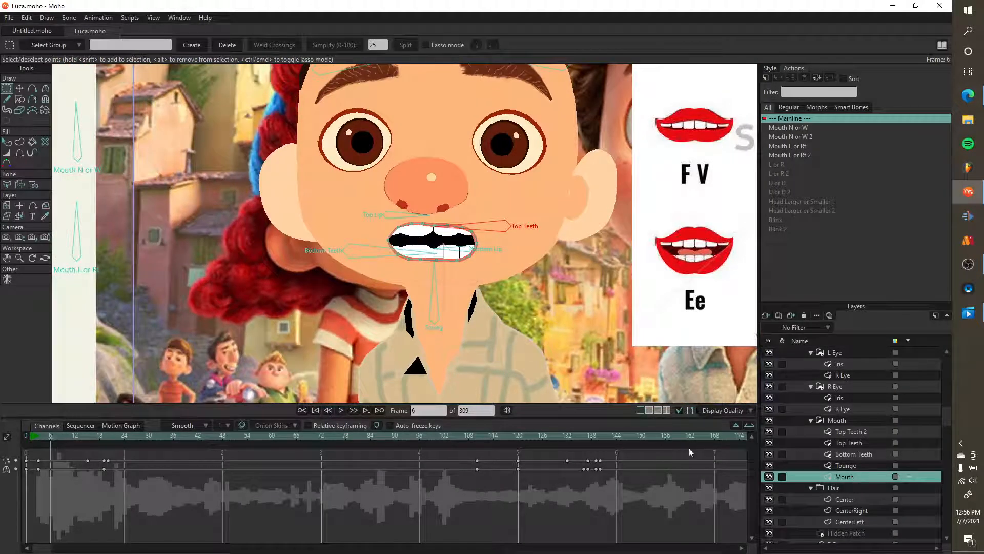
{"action": "scroll", "coordinate": [814, 481], "scroll_direction": "down", "scroll_amount": 5}
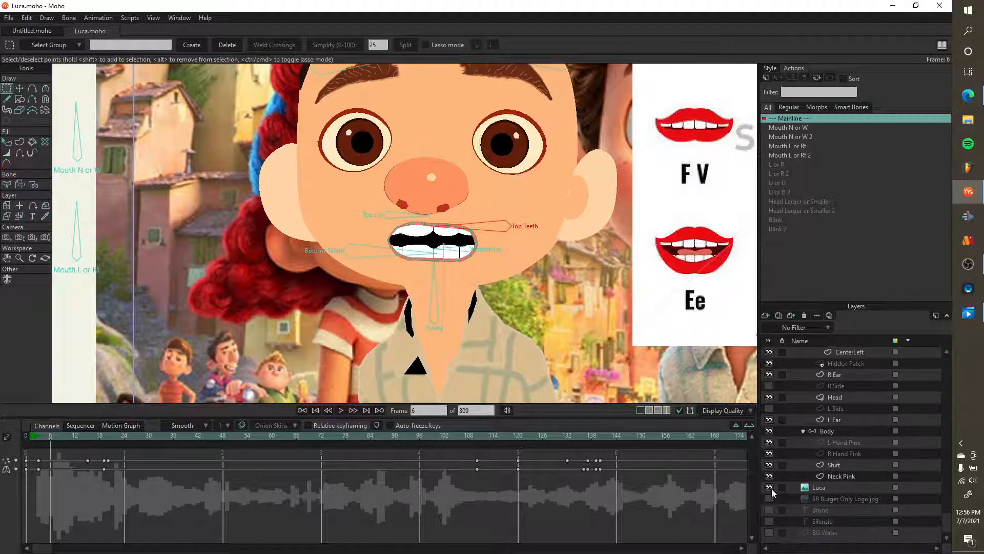
{"action": "left_click", "coordinate": [769, 488]}
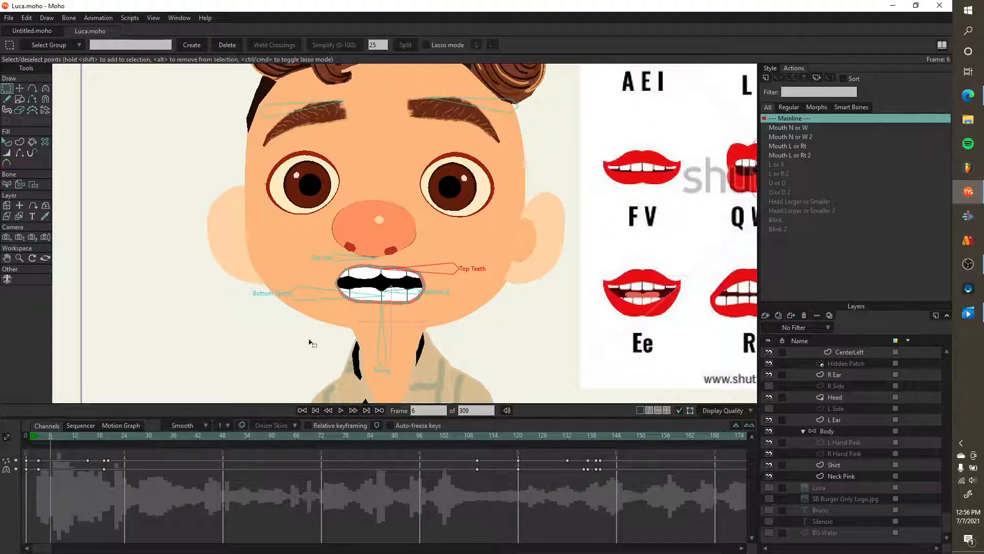
- Make the R Side and L Side hair layers visible
{"action": "scroll", "coordinate": [834, 442], "scroll_direction": "up", "scroll_amount": 5}
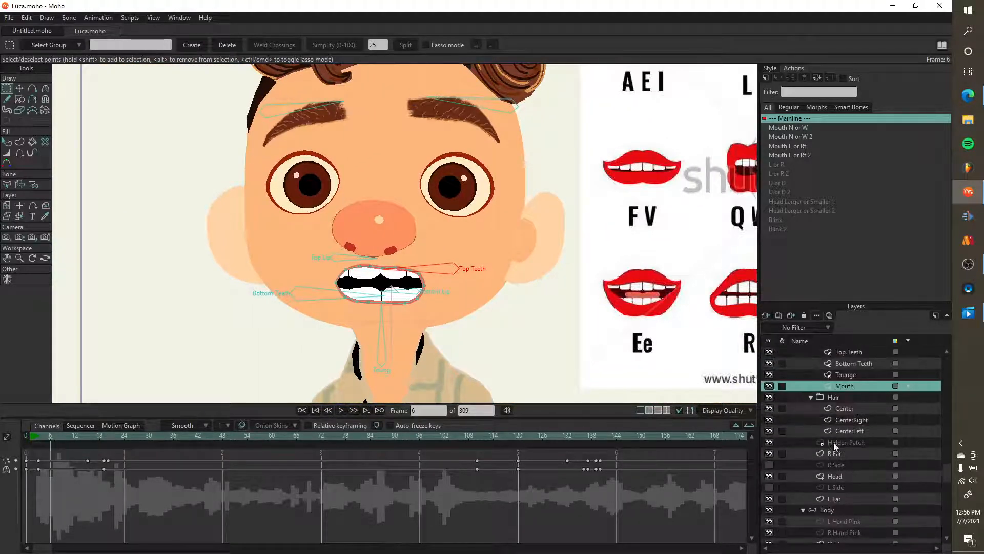
{"action": "scroll", "coordinate": [830, 444], "scroll_direction": "down", "scroll_amount": 5}
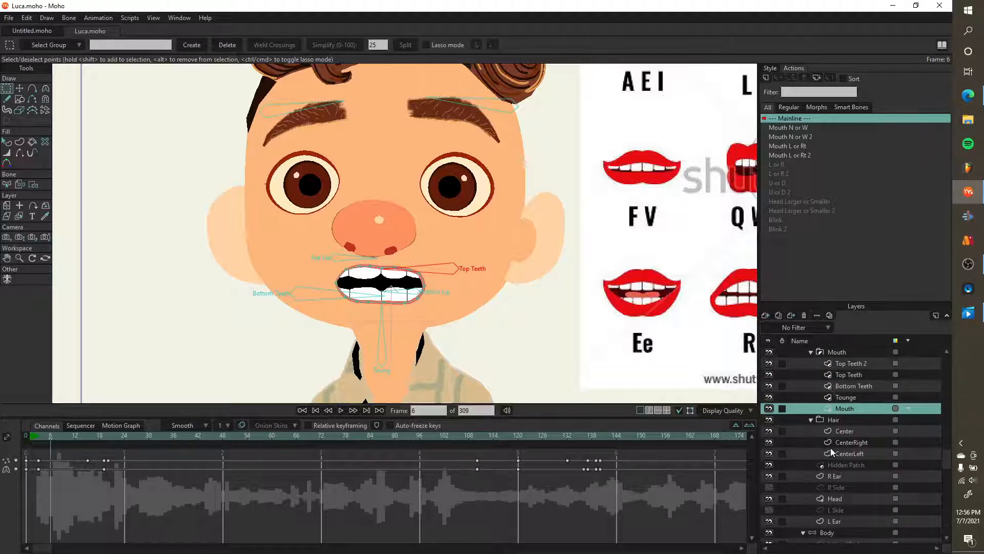
{"action": "left_click", "coordinate": [769, 487]}
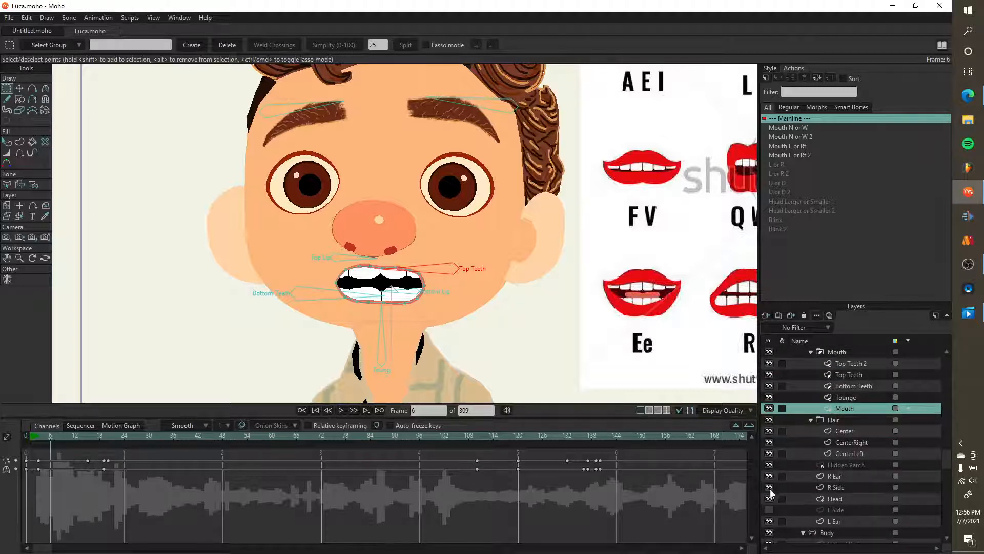
{"action": "left_click", "coordinate": [769, 510]}
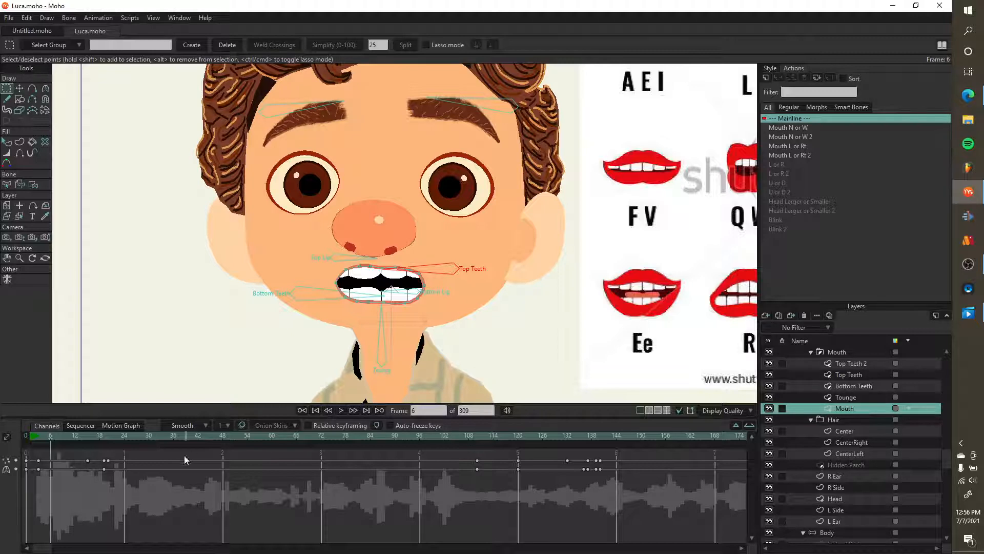
- Scrub the timeline back to frame 1 to check the mouth animation, and move the playhead to frame 269
{"action": "left_click_drag", "start_coordinate": [90, 438], "coordinate": [31, 451]}
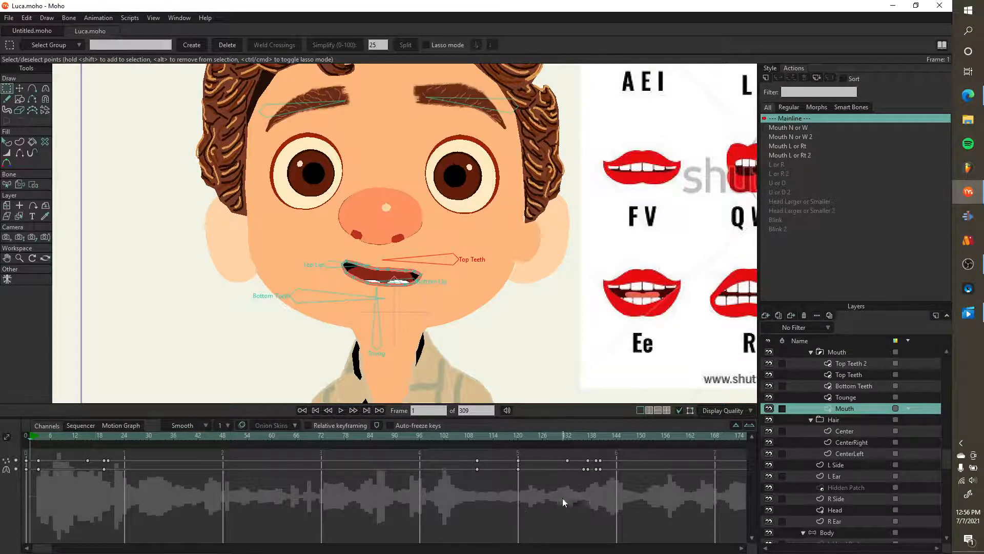
{"action": "scroll", "coordinate": [562, 497], "scroll_direction": "right", "scroll_amount": 15}
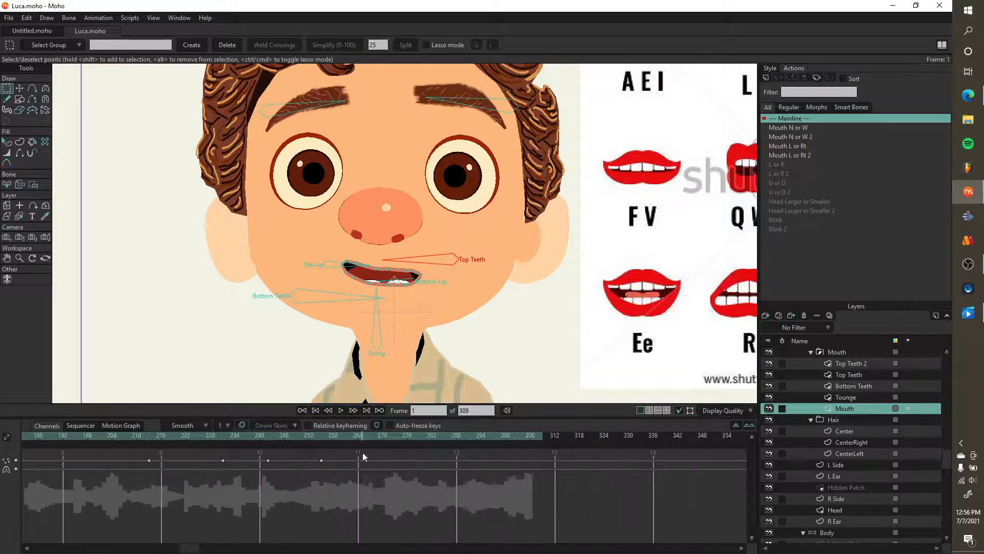
{"action": "mouse_move", "coordinate": [374, 437]}
{"action": "left_mouse_down"}
{"action": "mouse_move", "coordinate": [536, 436]}
{"action": "mouse_move", "coordinate": [345, 448]}
{"action": "mouse_move", "coordinate": [488, 454]}
{"action": "mouse_move", "coordinate": [372, 454]}
{"action": "mouse_move", "coordinate": [382, 451]}
{"action": "left_mouse_up"}
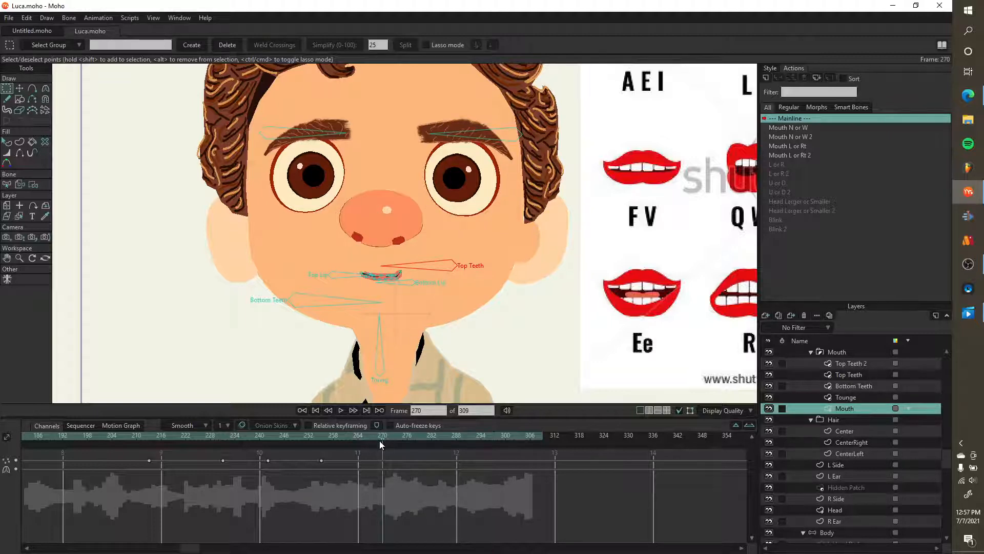
{"action": "key", "text": "ctrl+r"}
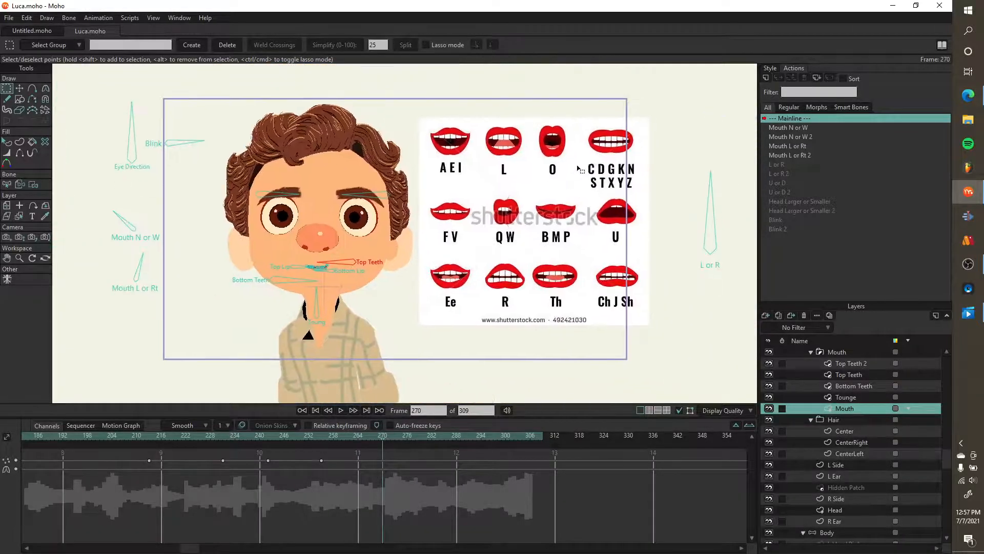
{"action": "left_click", "coordinate": [380, 438]}
{"action": "scroll", "coordinate": [856, 380], "scroll_direction": "up", "scroll_amount": 5}
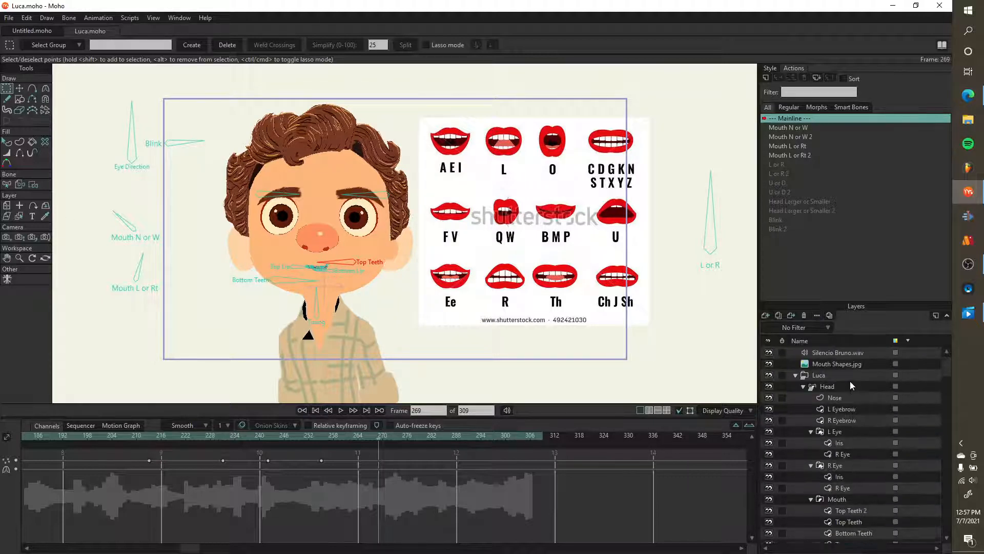
- On the Head bone layer, key the lip, teeth and tongue bones in their closed-mouth pose at frame 269
{"action": "left_click", "coordinate": [838, 386]}
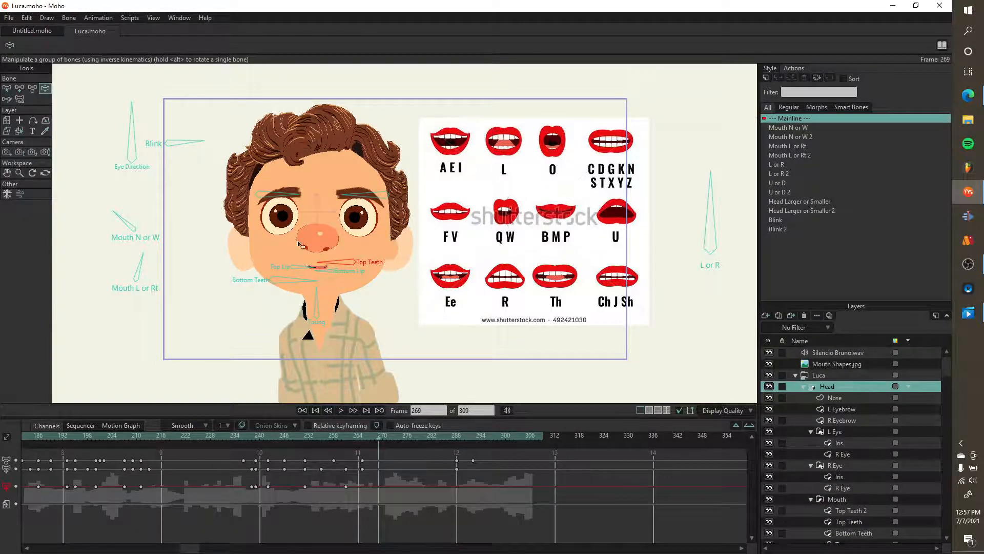
{"action": "scroll", "coordinate": [377, 282], "scroll_direction": "up", "scroll_amount": 2}
{"action": "scroll", "coordinate": [375, 278], "scroll_direction": "up", "scroll_amount": 1}
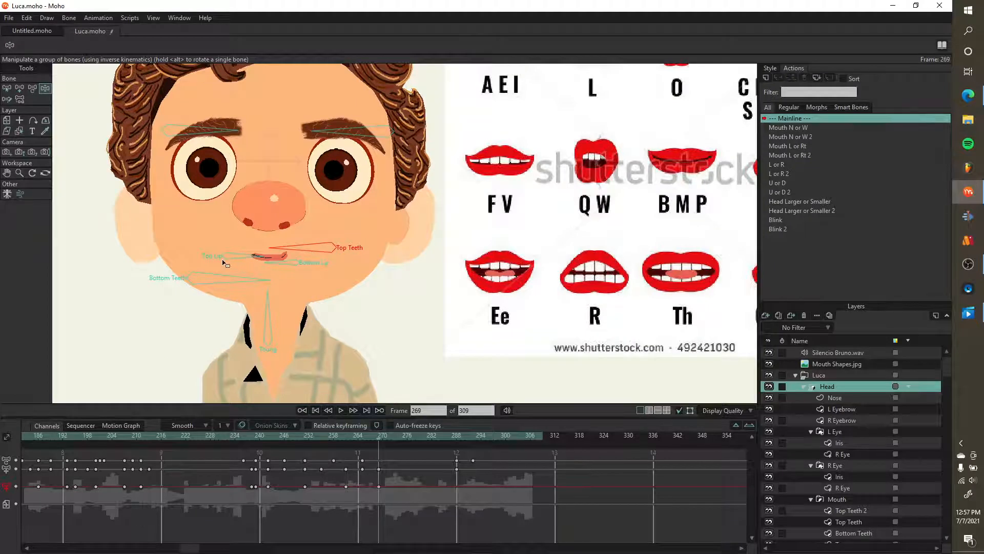
{"action": "left_click", "coordinate": [250, 268]}
{"action": "left_click", "coordinate": [279, 264]}
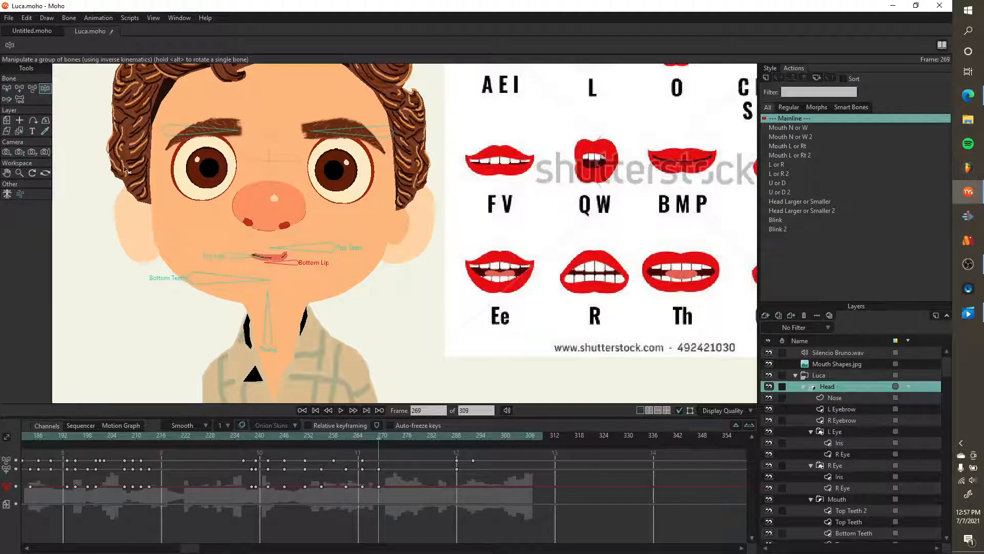
{"action": "left_click", "coordinate": [46, 92]}
{"action": "left_click", "coordinate": [237, 288]}
{"action": "left_click", "coordinate": [268, 317]}
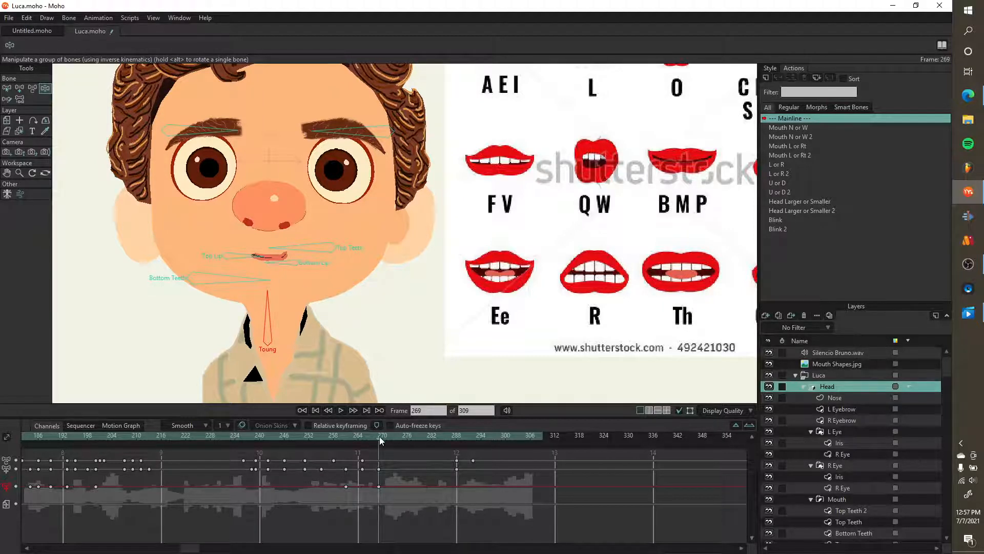
- At frame 270, open the mouth by raising the Top Lip, lowering the Bottom Lip, and bringing both teeth bones closer together
{"action": "left_click_drag", "start_coordinate": [379, 439], "coordinate": [384, 442]}
{"action": "scroll", "coordinate": [512, 249], "scroll_direction": "down", "scroll_amount": 2}
{"action": "left_click_drag", "start_coordinate": [731, 76], "coordinate": [685, 86]}
{"action": "scroll", "coordinate": [310, 273], "scroll_direction": "up", "scroll_amount": 3}
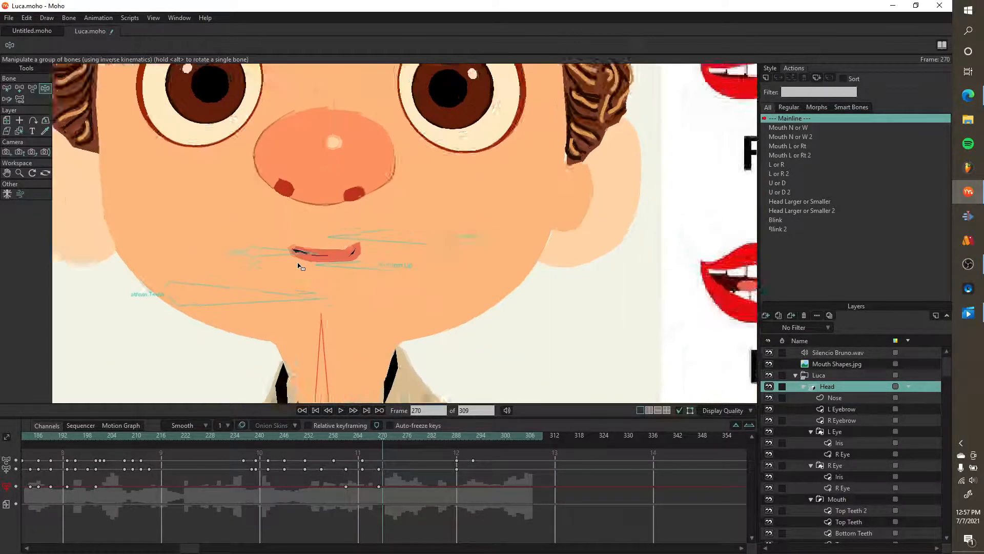
{"action": "left_click_drag", "start_coordinate": [260, 259], "coordinate": [251, 235]}
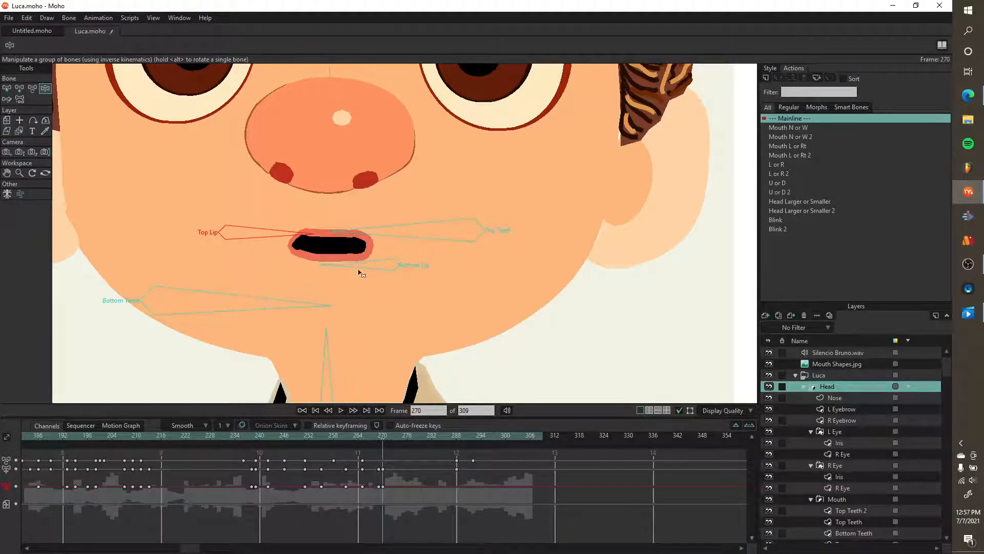
{"action": "left_click_drag", "start_coordinate": [373, 270], "coordinate": [370, 293]}
{"action": "left_click_drag", "start_coordinate": [261, 308], "coordinate": [264, 295]}
{"action": "left_click_drag", "start_coordinate": [395, 240], "coordinate": [398, 258]}
{"action": "scroll", "coordinate": [281, 237], "scroll_direction": "down", "scroll_amount": 5}
{"action": "scroll", "coordinate": [376, 203], "scroll_direction": "up", "scroll_amount": 2}
{"action": "scroll", "coordinate": [317, 200], "scroll_direction": "down", "scroll_amount": 2}
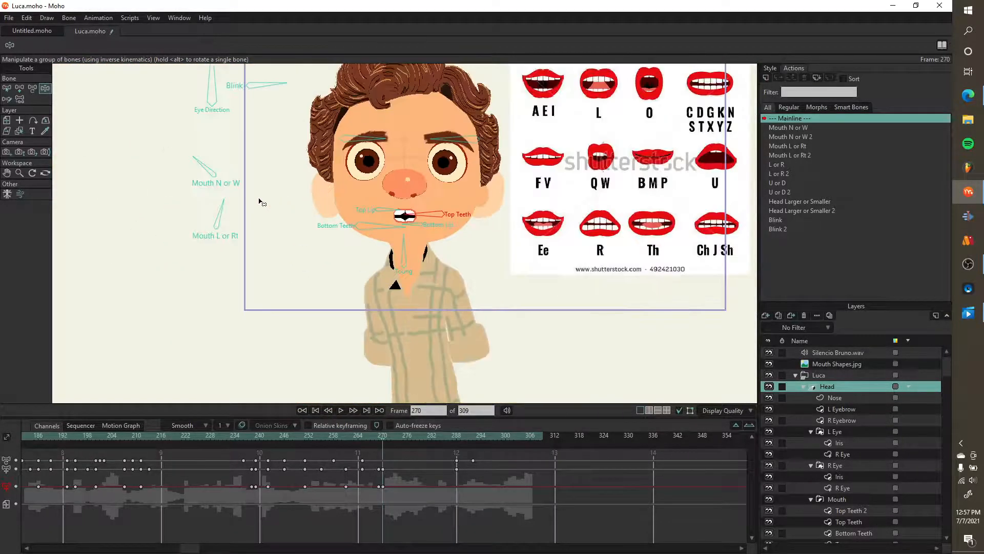
- Return to frame 269 and key the Mouth N or W and Mouth L or Rt bones in their current pose
{"action": "left_click", "coordinate": [379, 440]}
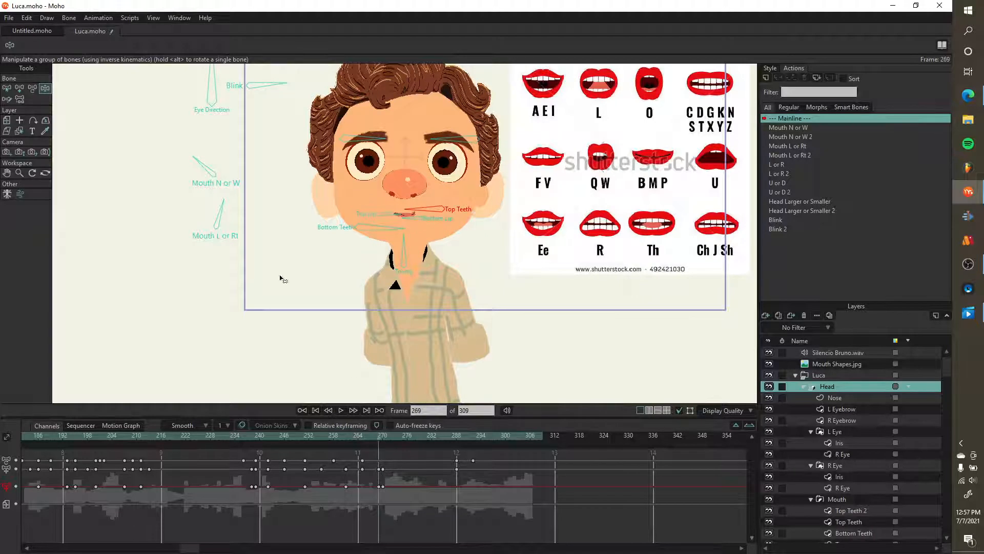
{"action": "left_click", "coordinate": [223, 211]}
{"action": "left_click", "coordinate": [205, 164]}
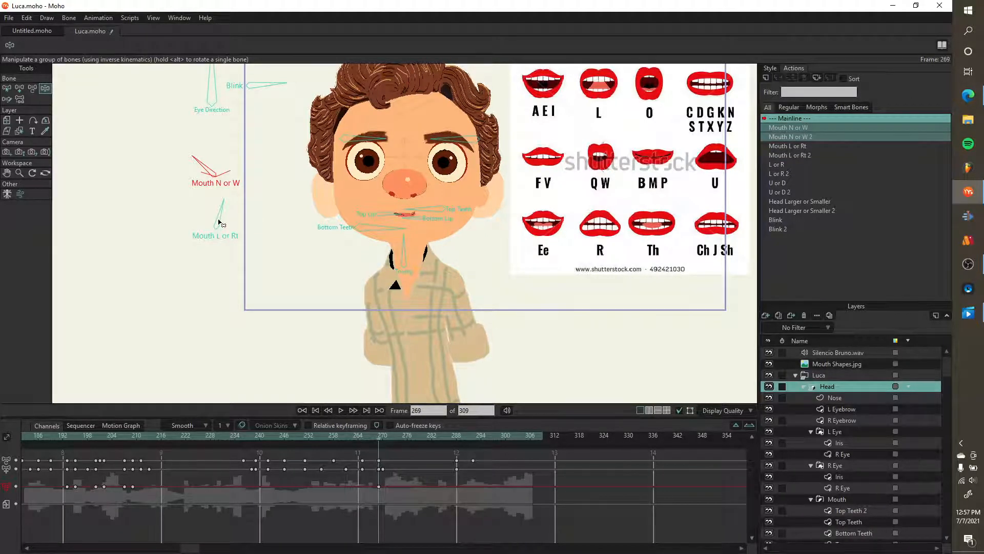
{"action": "left_click_drag", "start_coordinate": [219, 222], "coordinate": [225, 222]}
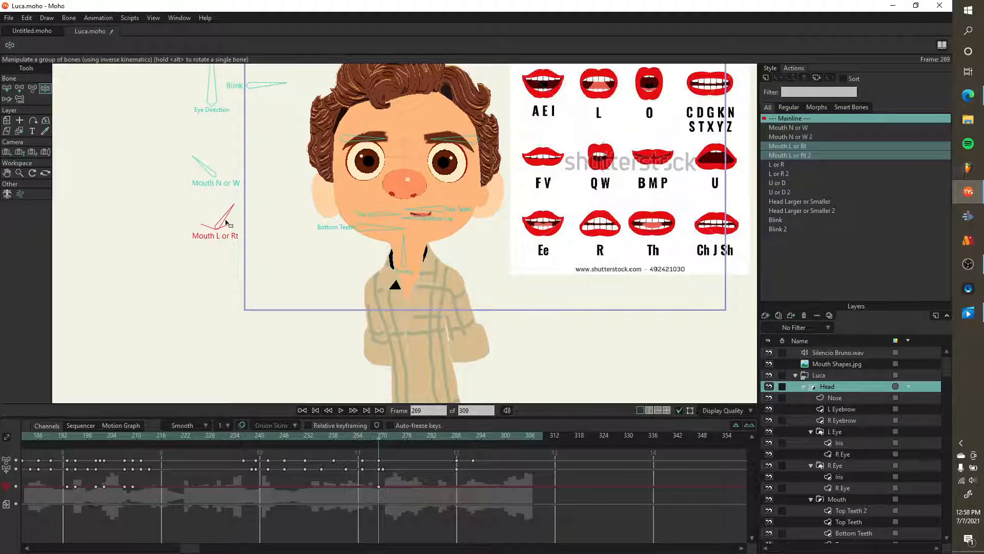
{"action": "left_click", "coordinate": [204, 165]}
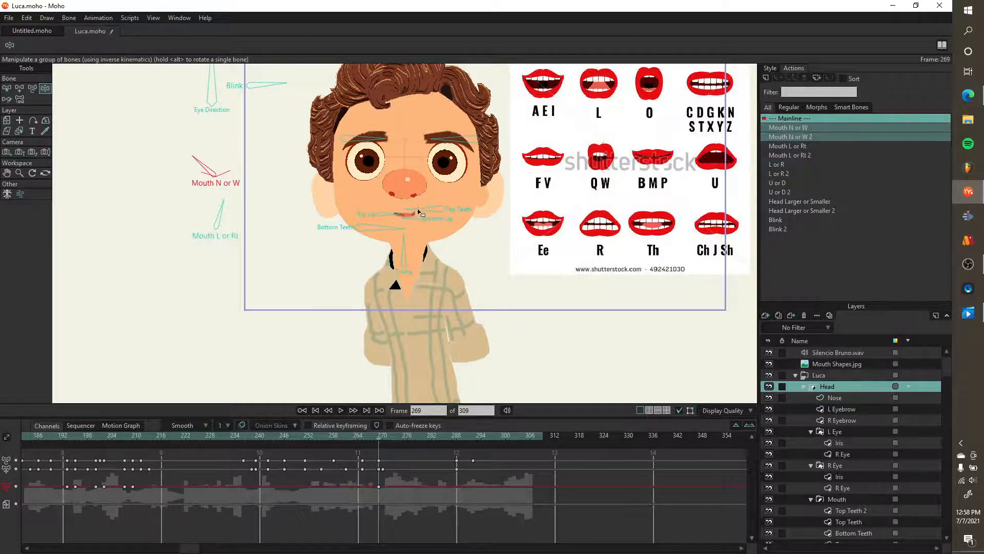
{"action": "scroll", "coordinate": [122, 192], "scroll_direction": "up", "scroll_amount": 1}
{"action": "left_click", "coordinate": [136, 205]}
{"action": "left_click", "coordinate": [121, 154]}
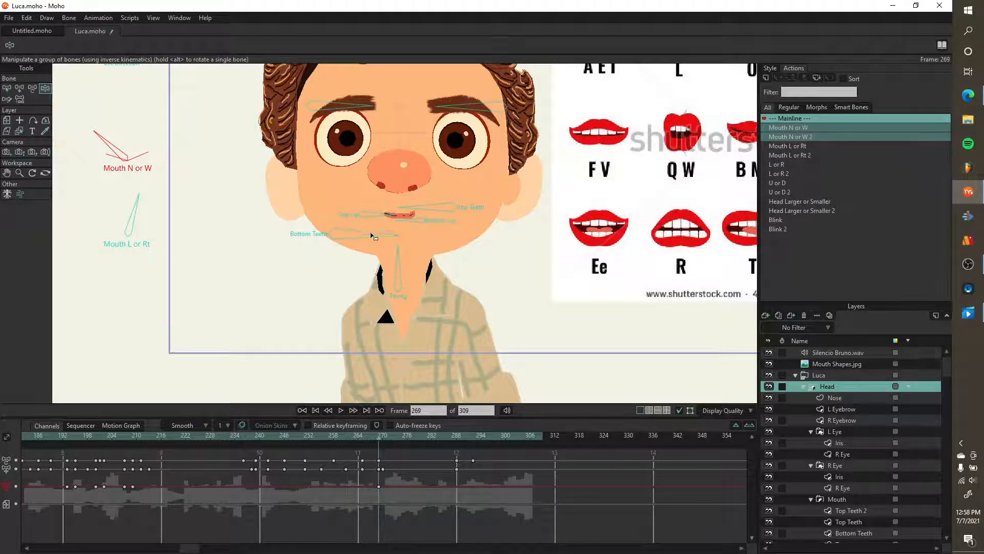
{"action": "scroll", "coordinate": [373, 237], "scroll_direction": "up", "scroll_amount": 2}
{"action": "scroll", "coordinate": [373, 237], "scroll_direction": "down", "scroll_amount": 1}
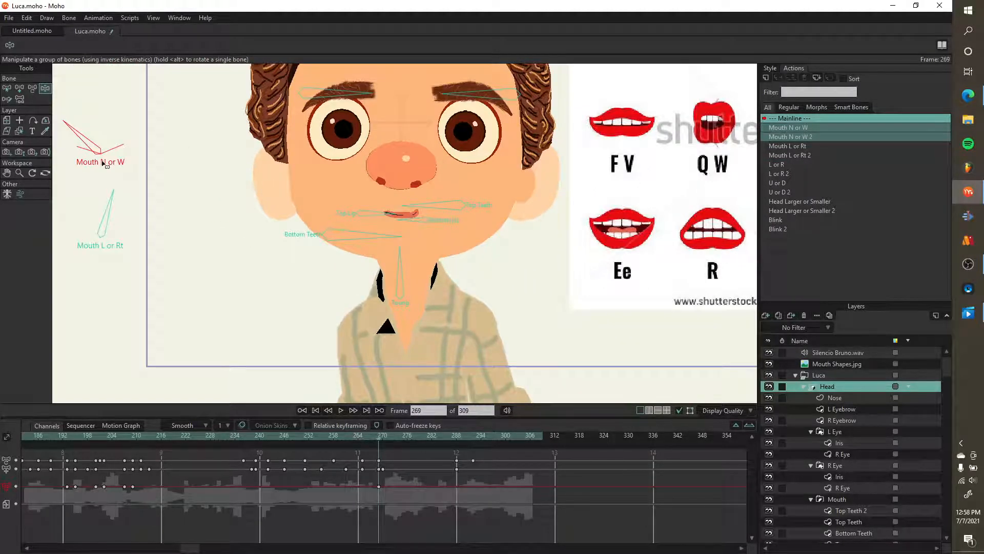
{"action": "scroll", "coordinate": [183, 257], "scroll_direction": "down", "scroll_amount": 2}
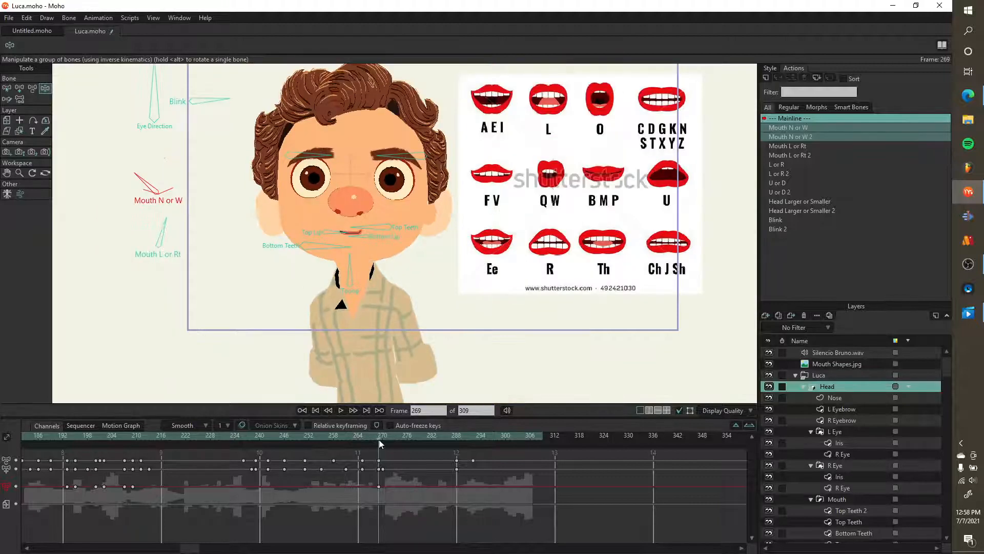
- At frame 270, widen the mouth with the Mouth N or W bone and recentre it with Mouth L or Rt
{"action": "left_click_drag", "start_coordinate": [381, 442], "coordinate": [383, 442]}
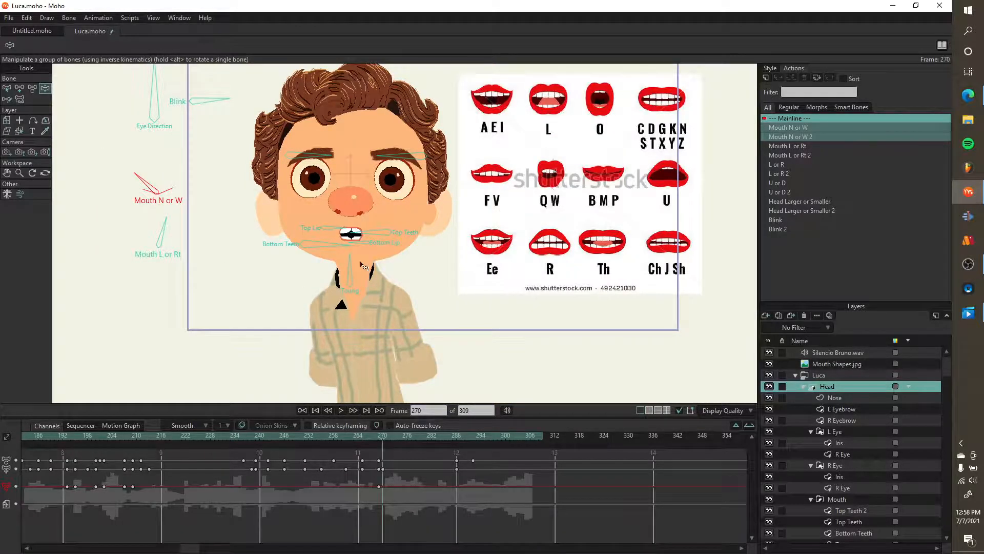
{"action": "scroll", "coordinate": [220, 242], "scroll_direction": "up", "scroll_amount": 3}
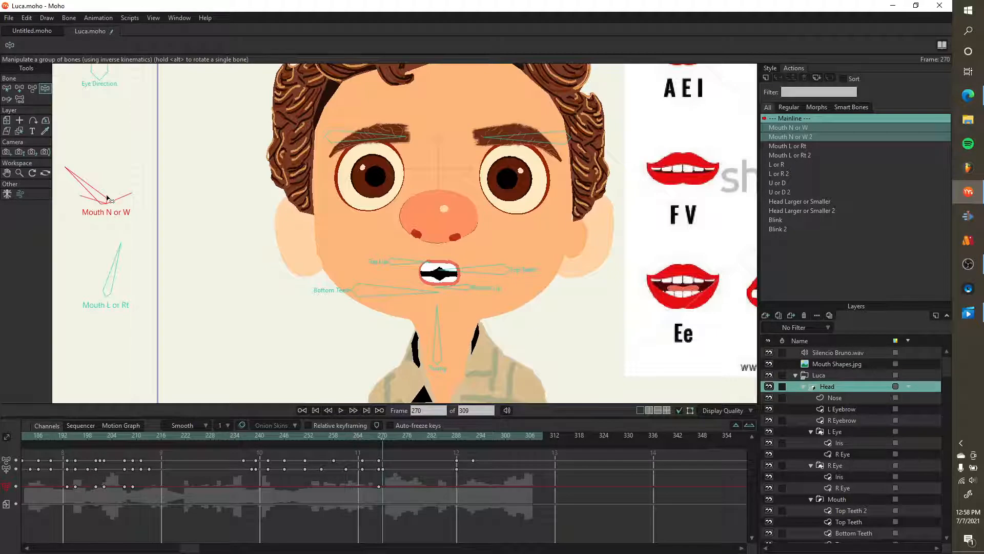
{"action": "left_click_drag", "start_coordinate": [88, 184], "coordinate": [92, 177]}
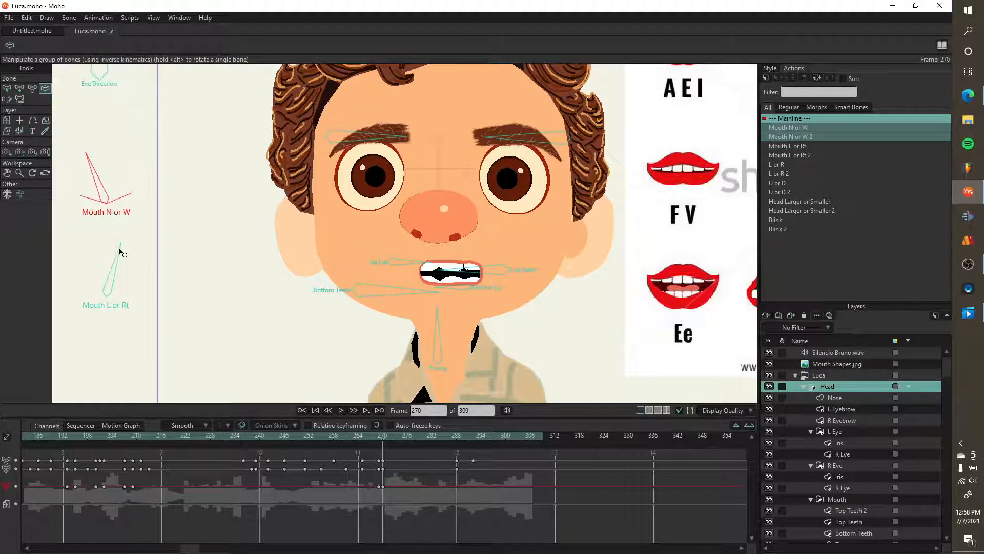
{"action": "left_click_drag", "start_coordinate": [119, 249], "coordinate": [114, 255]}
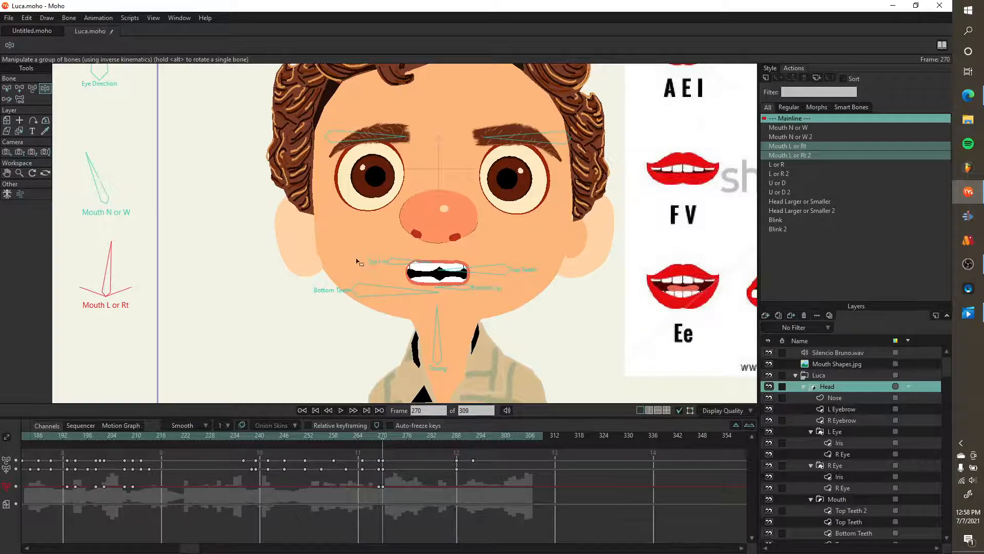
{"action": "scroll", "coordinate": [357, 262], "scroll_direction": "down", "scroll_amount": 5}
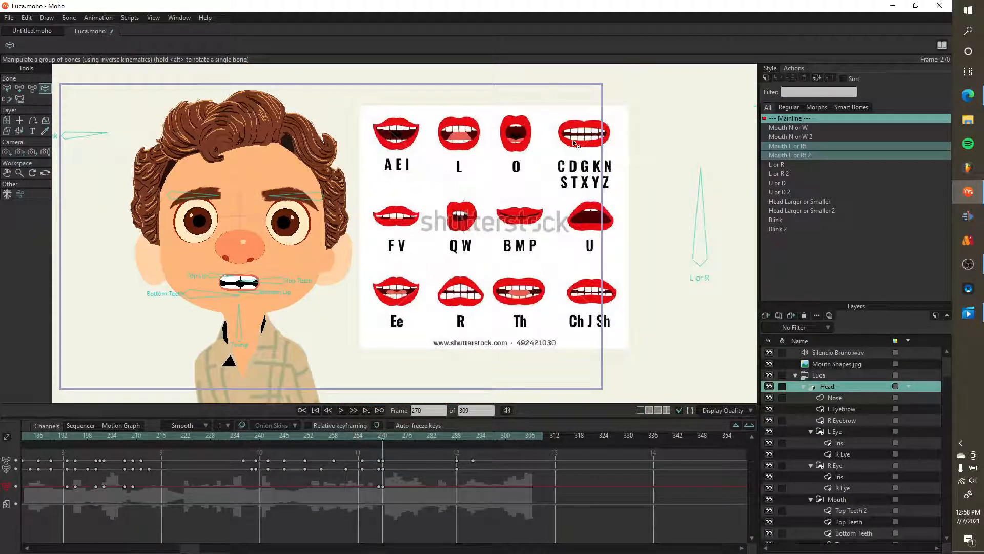
- At frame 272, raise the Top Lip bone to open the mouth taller
{"action": "left_click", "coordinate": [385, 439]}
{"action": "left_click_drag", "start_coordinate": [388, 439], "coordinate": [391, 439]}
{"action": "scroll", "coordinate": [238, 280], "scroll_direction": "up", "scroll_amount": 5}
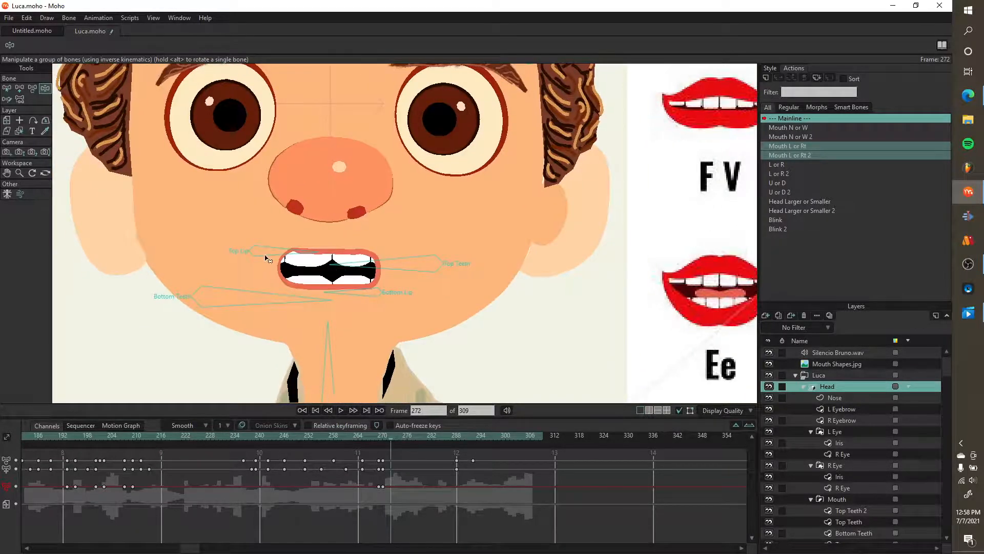
{"action": "left_click_drag", "start_coordinate": [265, 255], "coordinate": [269, 241]}
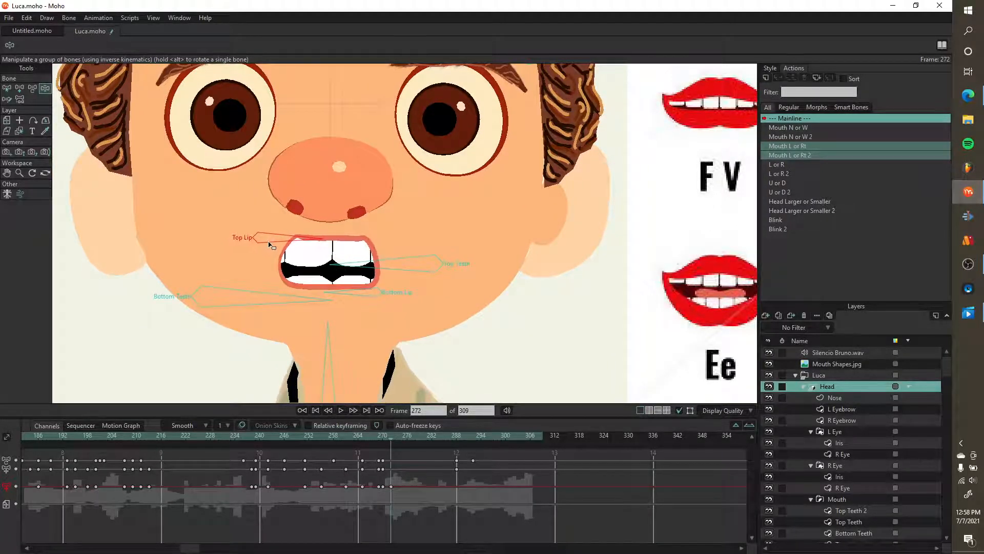
{"action": "scroll", "coordinate": [272, 244], "scroll_direction": "down", "scroll_amount": 3}
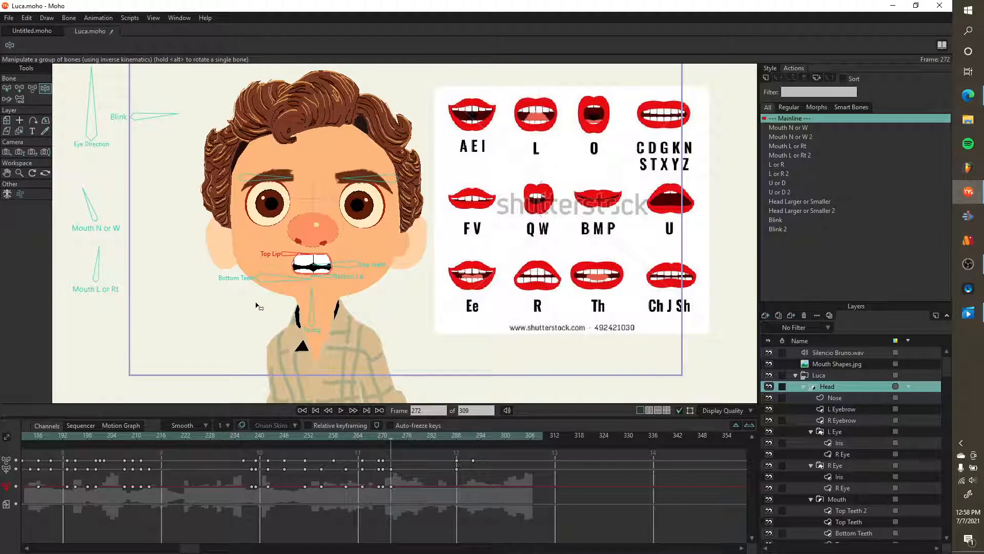
- Narrow and recentre the mouth at frame 272, and spread the Top Teeth and Bottom Teeth bones farther apart
{"action": "left_click_drag", "start_coordinate": [93, 210], "coordinate": [83, 205]}
{"action": "left_click_drag", "start_coordinate": [99, 250], "coordinate": [104, 254]}
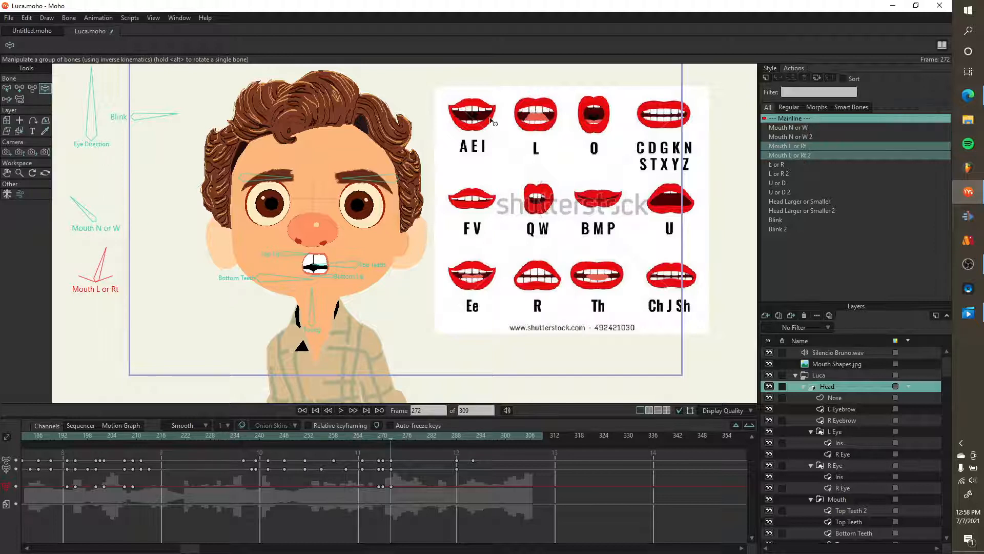
{"action": "left_click_drag", "start_coordinate": [352, 269], "coordinate": [358, 257]}
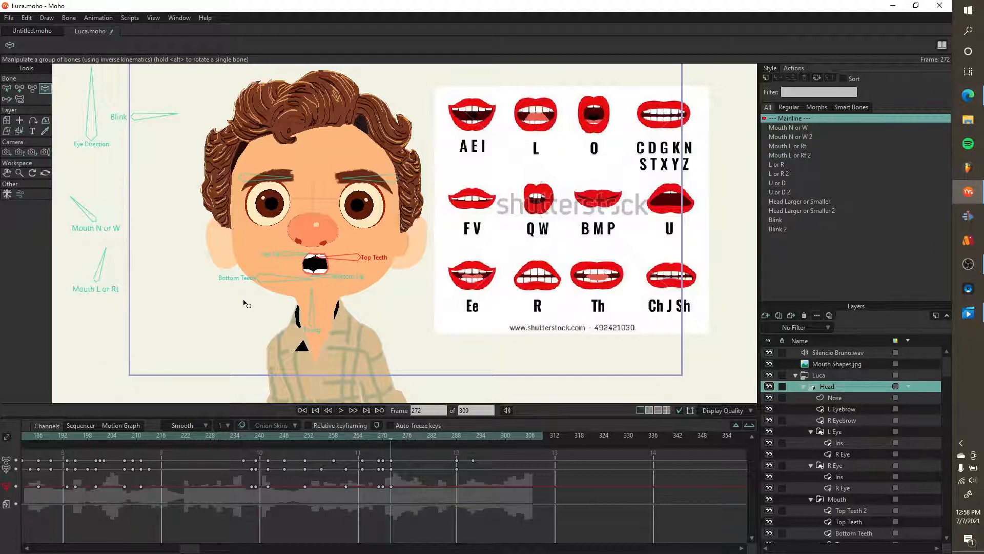
{"action": "left_click_drag", "start_coordinate": [283, 280], "coordinate": [283, 281]}
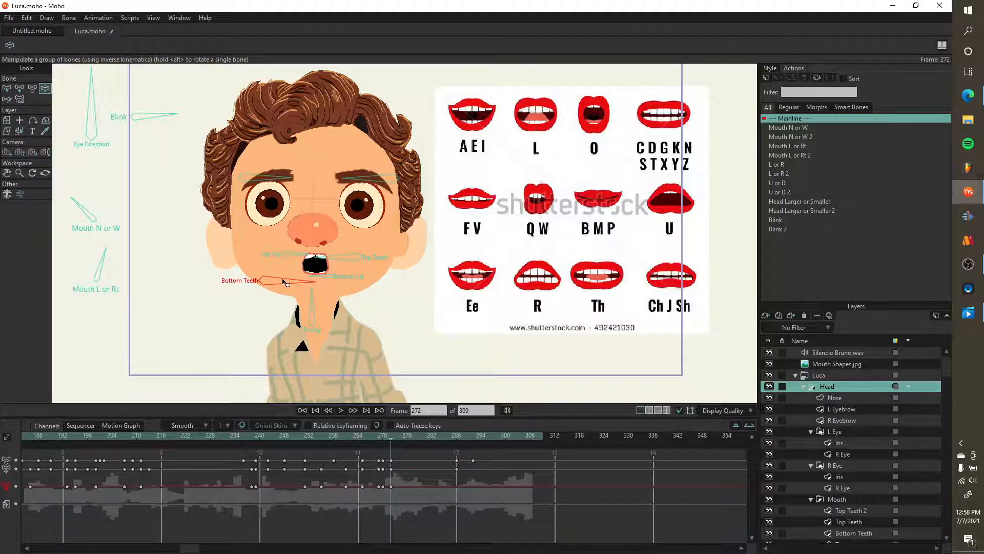
- At frame 275, lower the Top Lip and Top Teeth and raise the Bottom Teeth to partly close the mouth
{"action": "left_click", "coordinate": [384, 444]}
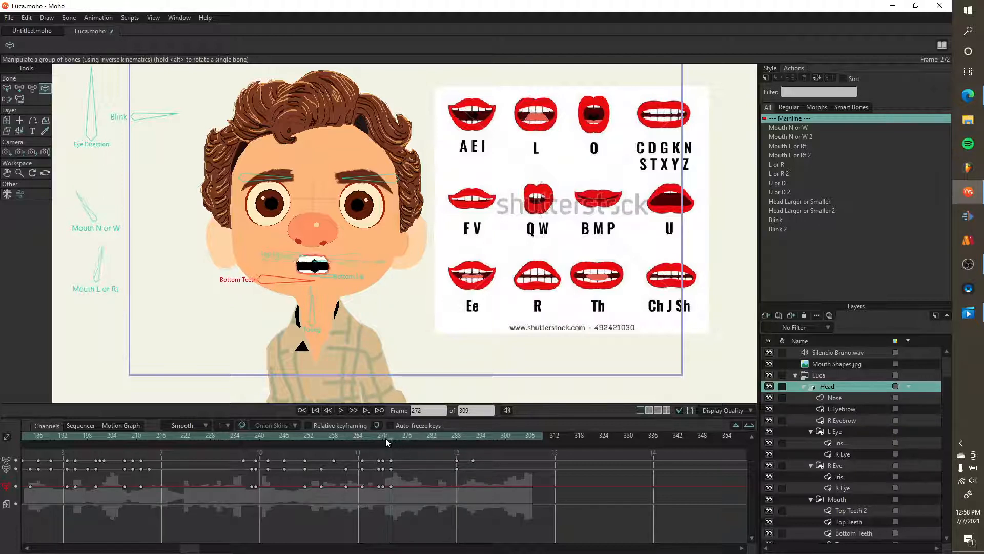
{"action": "left_click_drag", "start_coordinate": [385, 444], "coordinate": [404, 441]}
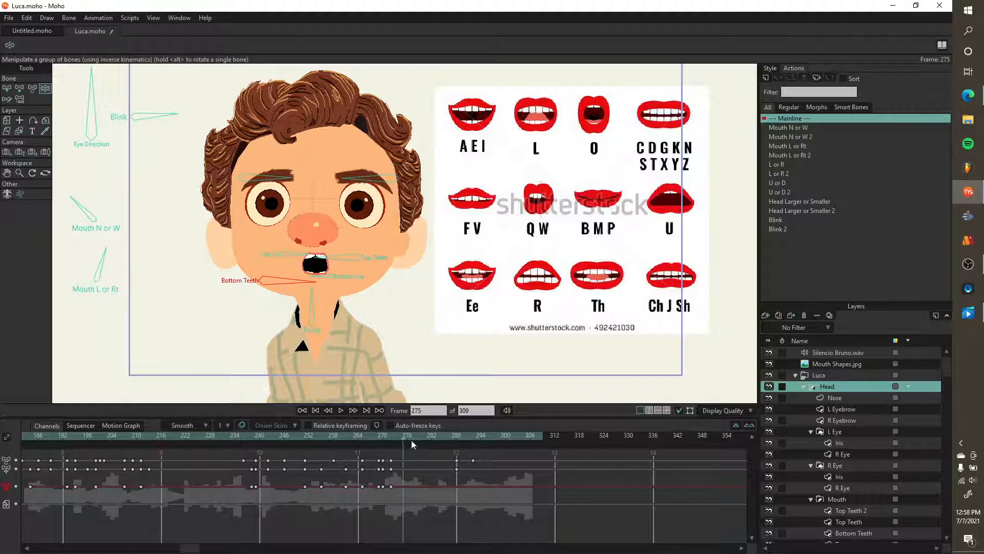
{"action": "scroll", "coordinate": [316, 281], "scroll_direction": "up", "scroll_amount": 3}
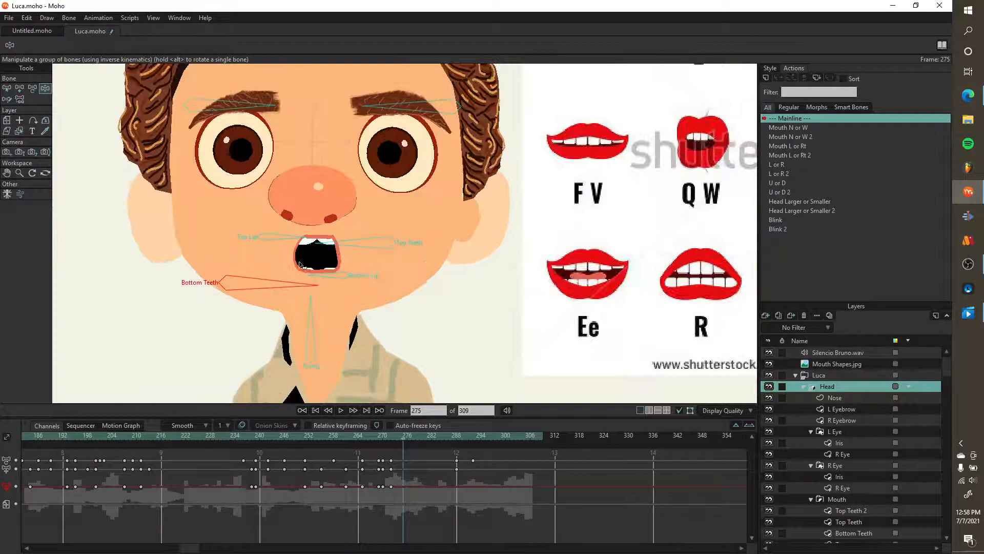
{"action": "left_click", "coordinate": [275, 250]}
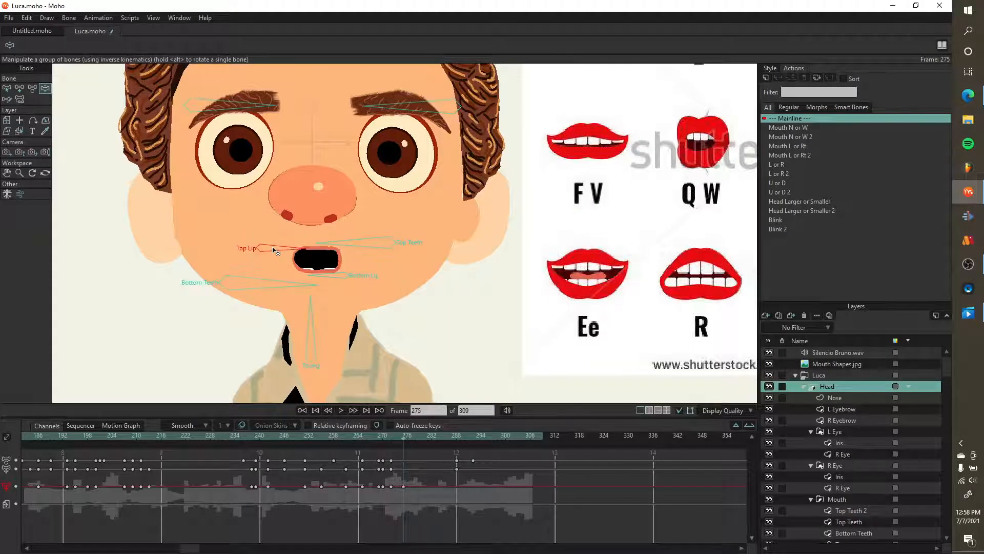
{"action": "scroll", "coordinate": [277, 253], "scroll_direction": "down", "scroll_amount": 3}
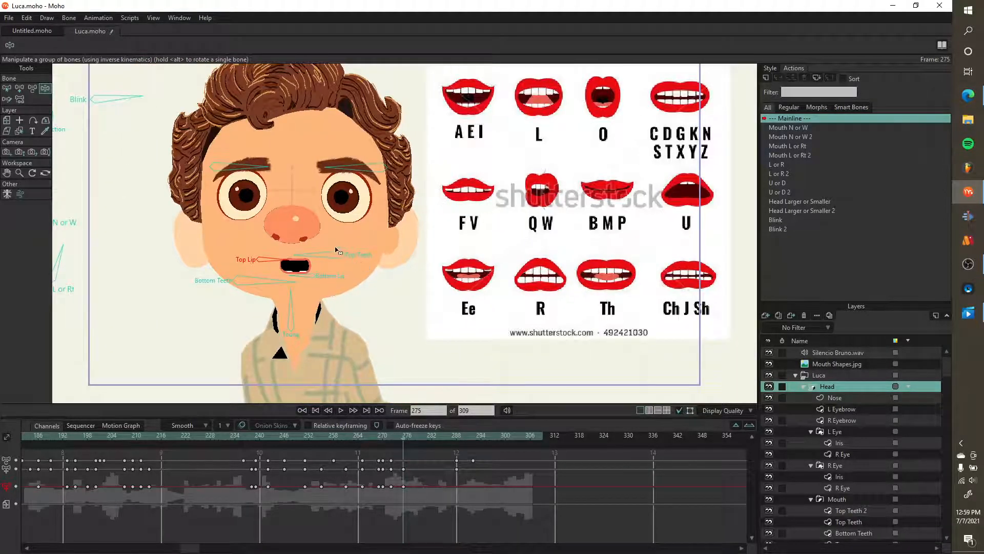
{"action": "left_click_drag", "start_coordinate": [337, 256], "coordinate": [339, 262]}
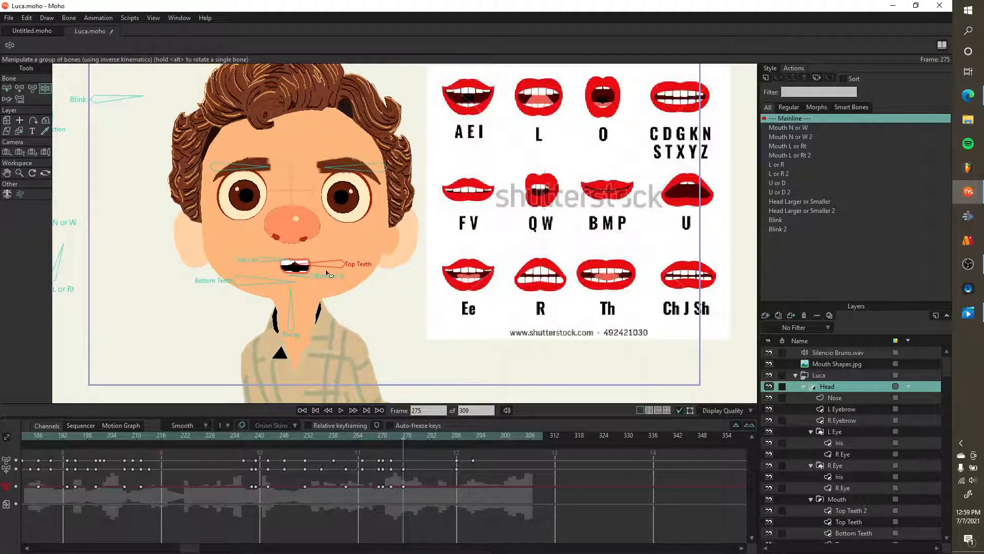
{"action": "scroll", "coordinate": [310, 279], "scroll_direction": "up", "scroll_amount": 2}
{"action": "scroll", "coordinate": [266, 287], "scroll_direction": "down", "scroll_amount": 2}
{"action": "left_click_drag", "start_coordinate": [265, 285], "coordinate": [264, 284]}
{"action": "scroll", "coordinate": [244, 256], "scroll_direction": "down", "scroll_amount": 1}
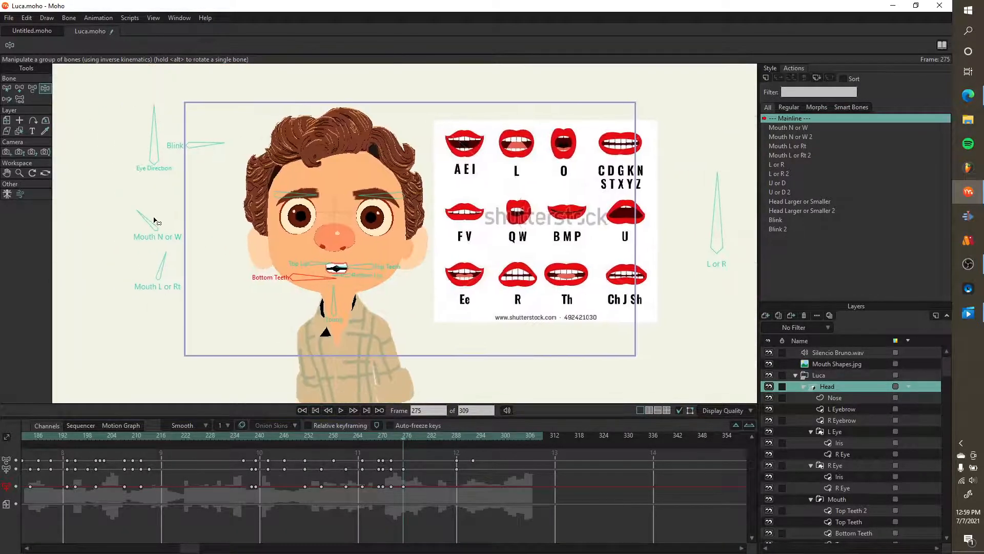
- Widen the mouth at frame 275 with the Mouth N or W bone and recentre it with Mouth L or Rt
{"action": "left_click_drag", "start_coordinate": [150, 219], "coordinate": [156, 221]}
{"action": "left_click", "coordinate": [162, 259]}
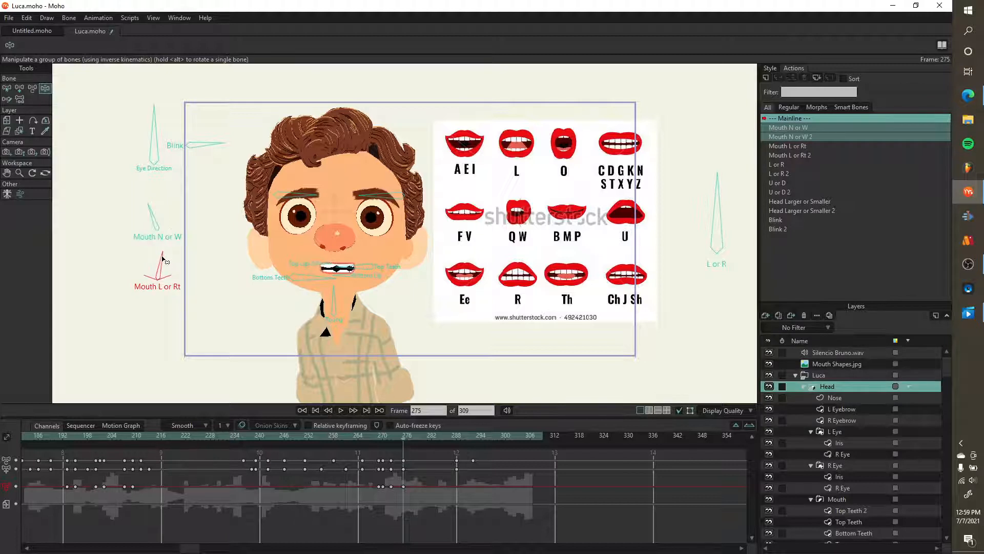
{"action": "left_click_drag", "start_coordinate": [162, 259], "coordinate": [161, 258]}
{"action": "left_click", "coordinate": [162, 259]}
- Key the mouth-width, lip, teeth and tongue bones at frame 278 to hold the current mouth shape
{"action": "mouse_move", "coordinate": [403, 440]}
{"action": "left_mouse_down"}
{"action": "mouse_move", "coordinate": [374, 441]}
{"action": "mouse_move", "coordinate": [414, 449]}
{"action": "left_mouse_up"}
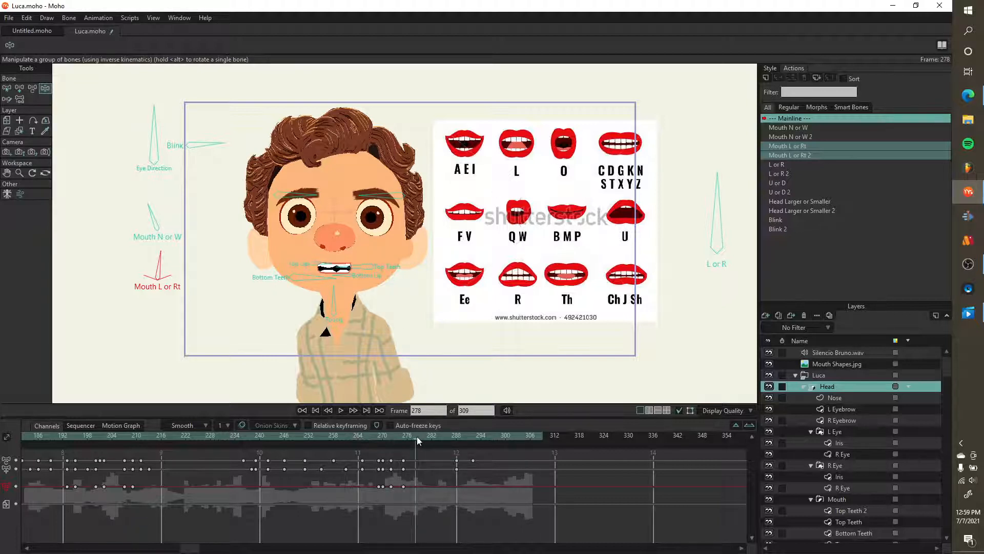
{"action": "left_click", "coordinate": [152, 217]}
{"action": "left_click", "coordinate": [326, 280]}
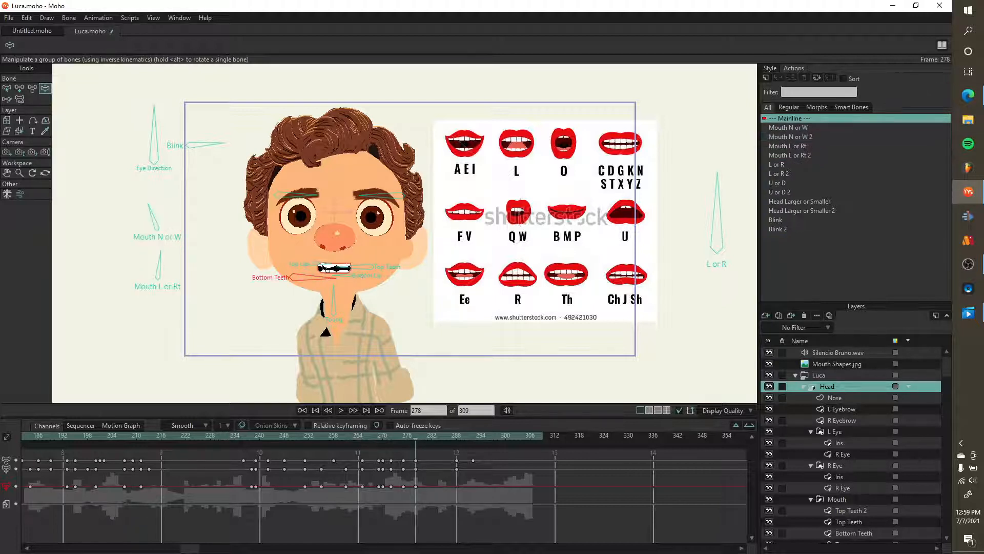
{"action": "left_click", "coordinate": [323, 265]}
{"action": "left_click", "coordinate": [357, 269]}
{"action": "left_click", "coordinate": [354, 277]}
{"action": "left_click", "coordinate": [331, 307]}
- Paste the narrow open-mouth keyframes from around frame 272 and place them at frame 280
{"action": "left_click_drag", "start_coordinate": [419, 437], "coordinate": [422, 438]}
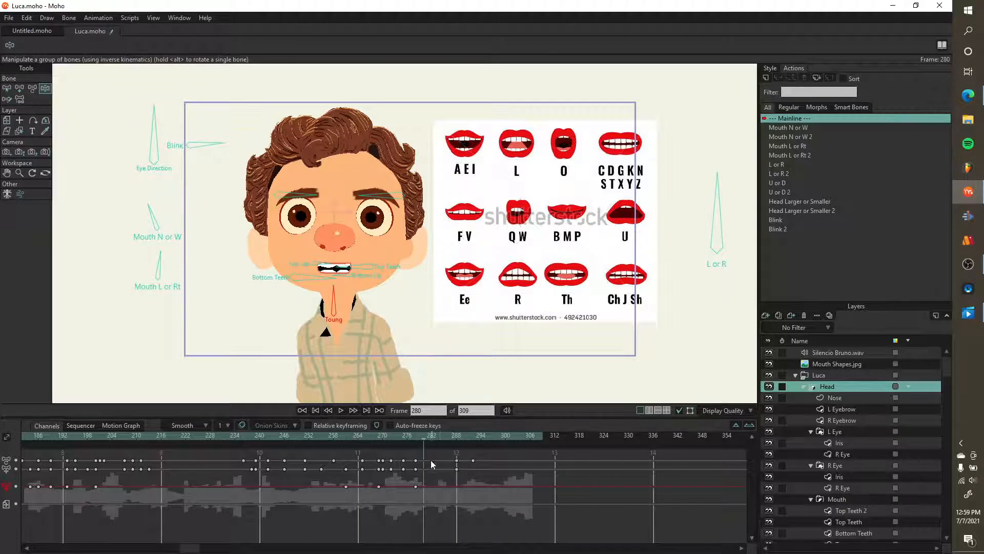
{"action": "left_click_drag", "start_coordinate": [400, 437], "coordinate": [426, 441]}
{"action": "left_click", "coordinate": [394, 437]}
{"action": "key", "text": "ctrl+v"}
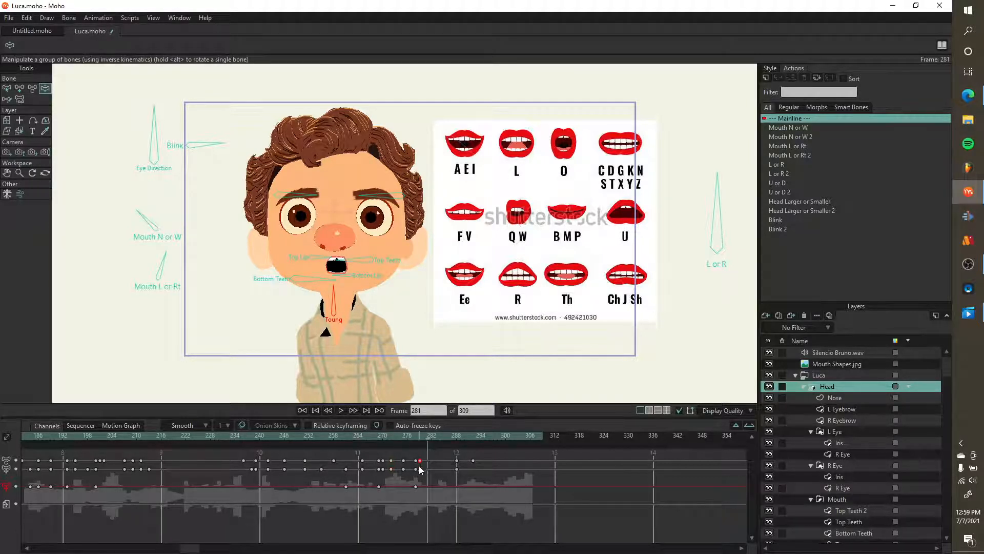
{"action": "left_click", "coordinate": [748, 426]}
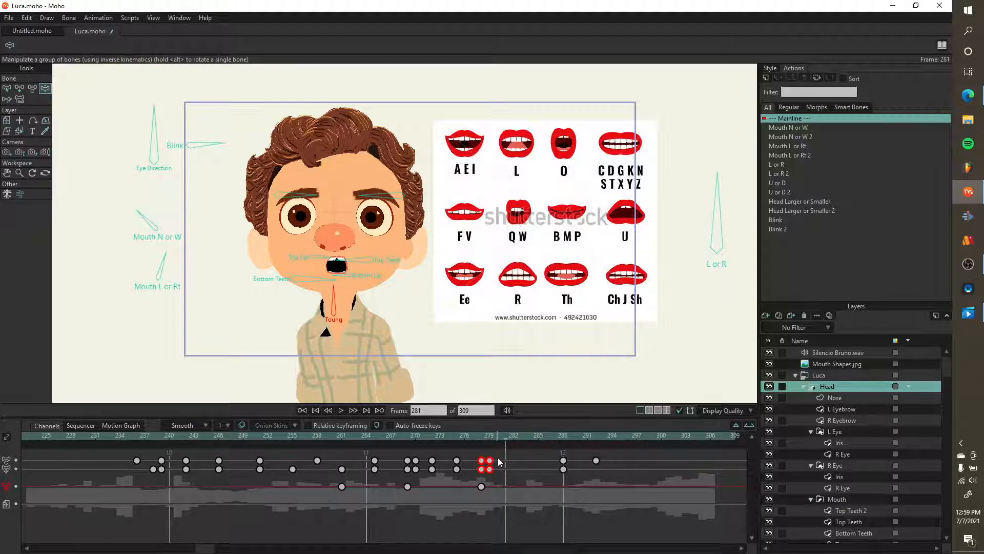
{"action": "left_click", "coordinate": [487, 456]}
{"action": "left_click_drag", "start_coordinate": [495, 460], "coordinate": [490, 476]}
{"action": "mouse_move", "coordinate": [504, 439]}
{"action": "left_mouse_down"}
{"action": "mouse_move", "coordinate": [474, 445]}
{"action": "mouse_move", "coordinate": [504, 447]}
{"action": "left_mouse_up"}
- At frame 281, raise the Bottom Lip bone to shorten the mouth opening, using the QW chart shape as reference
{"action": "scroll", "coordinate": [529, 230], "scroll_direction": "right", "scroll_amount": 1}
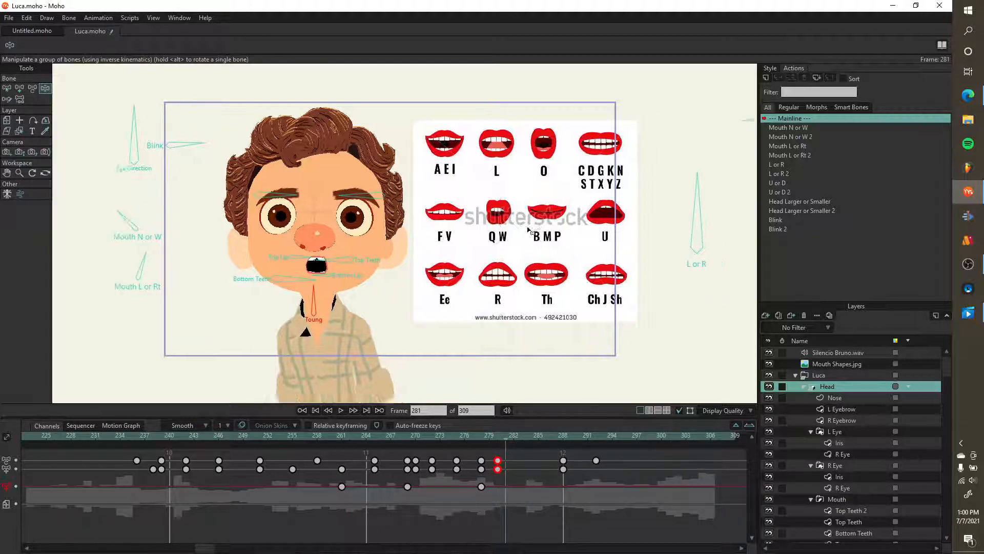
{"action": "scroll", "coordinate": [529, 230], "scroll_direction": "right", "scroll_amount": 2}
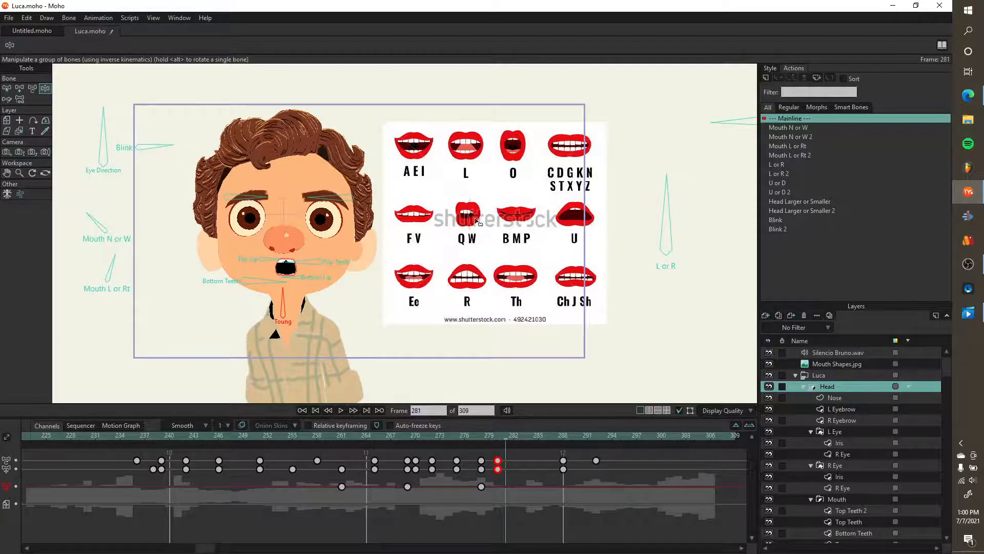
{"action": "scroll", "coordinate": [477, 221], "scroll_direction": "up", "scroll_amount": 2}
{"action": "scroll", "coordinate": [462, 224], "scroll_direction": "up", "scroll_amount": 2}
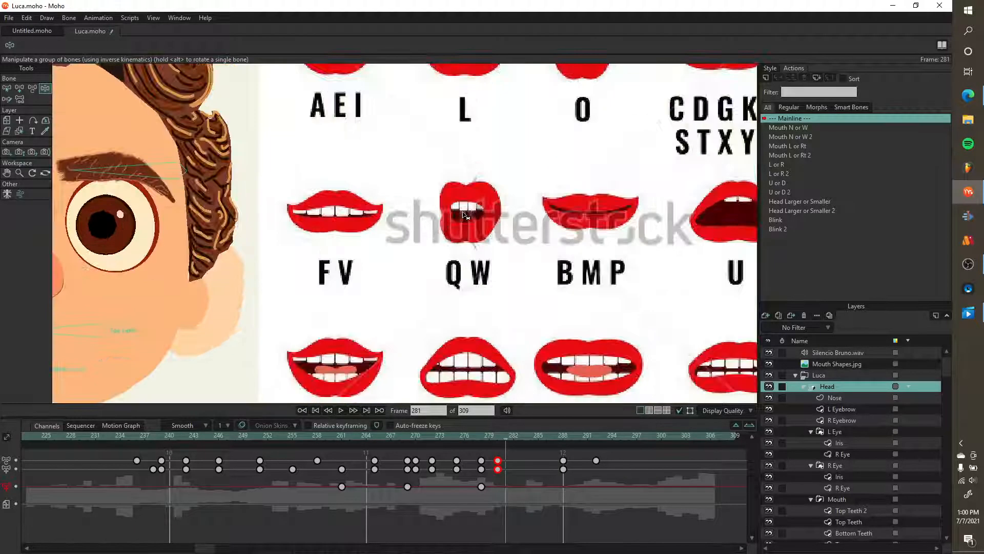
{"action": "scroll", "coordinate": [462, 224], "scroll_direction": "left", "scroll_amount": 1}
{"action": "scroll", "coordinate": [484, 301], "scroll_direction": "left", "scroll_amount": 3}
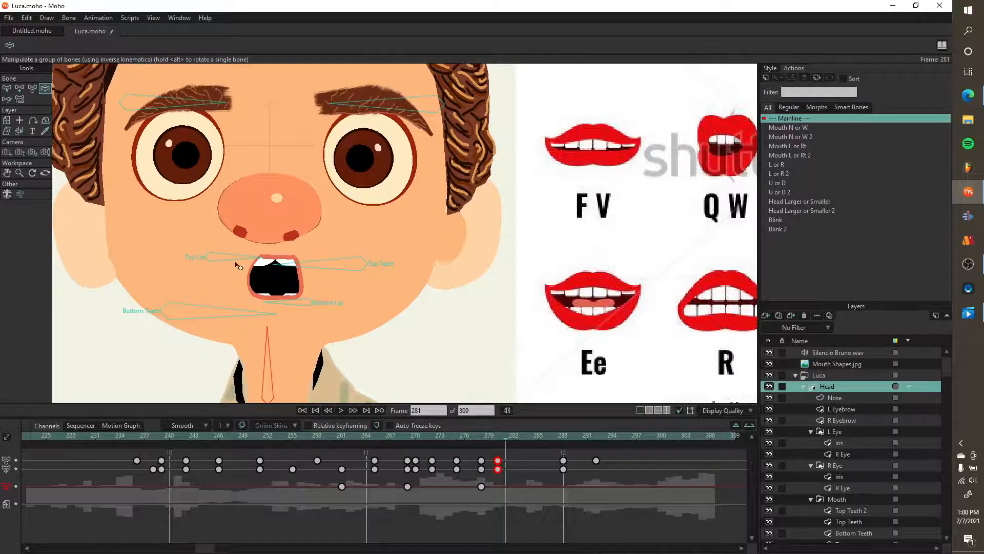
{"action": "scroll", "coordinate": [237, 265], "scroll_direction": "down", "scroll_amount": 3}
{"action": "left_click_drag", "start_coordinate": [320, 270], "coordinate": [295, 290]}
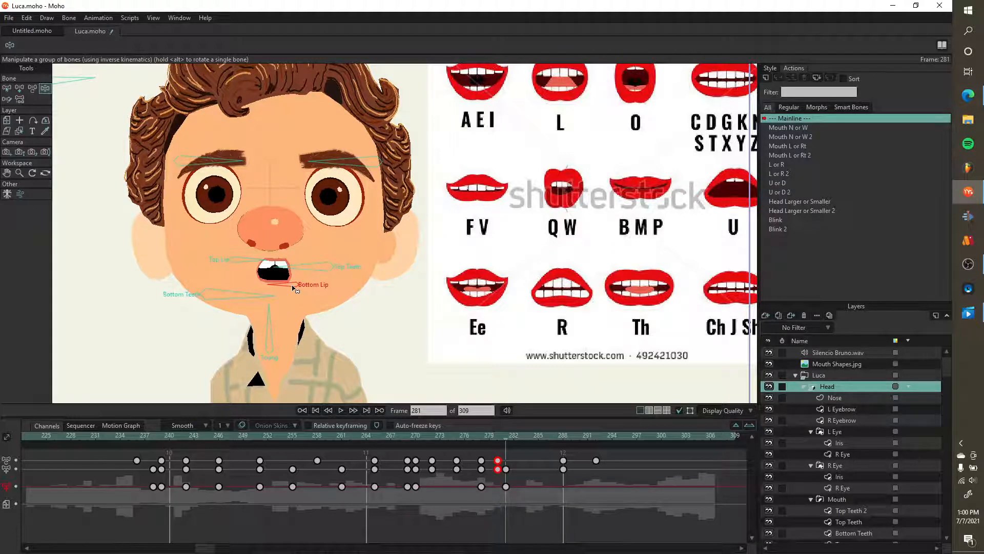
- Narrow the mouth further at frame 281 with the Mouth N or W bone and recentre it with Mouth L or Rt
{"action": "key", "text": "ctrl+r"}
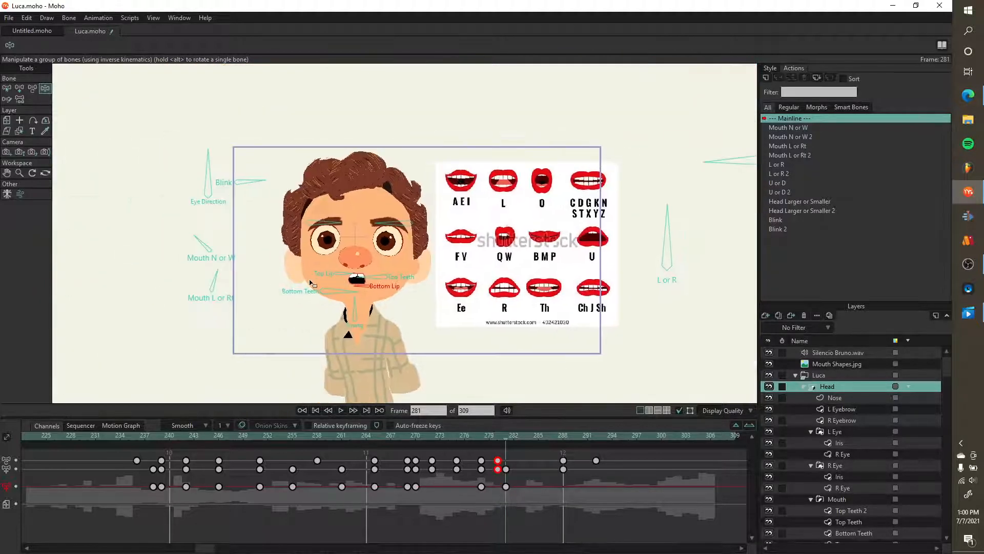
{"action": "left_click", "coordinate": [204, 244]}
{"action": "left_click_drag", "start_coordinate": [207, 248], "coordinate": [197, 243]}
{"action": "left_click", "coordinate": [218, 274]}
{"action": "left_click_drag", "start_coordinate": [217, 274], "coordinate": [218, 275]}
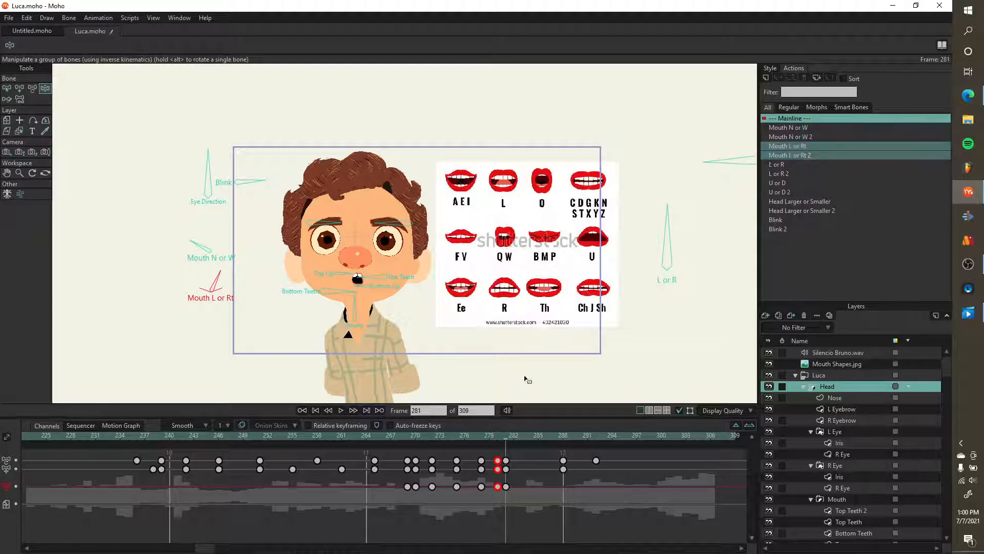
- At frame 283, widen the mouth with the Mouth N or W bone and recentre it with Mouth L or Rt
{"action": "left_click_drag", "start_coordinate": [501, 439], "coordinate": [524, 452]}
{"action": "left_click_drag", "start_coordinate": [547, 278], "coordinate": [488, 260]}
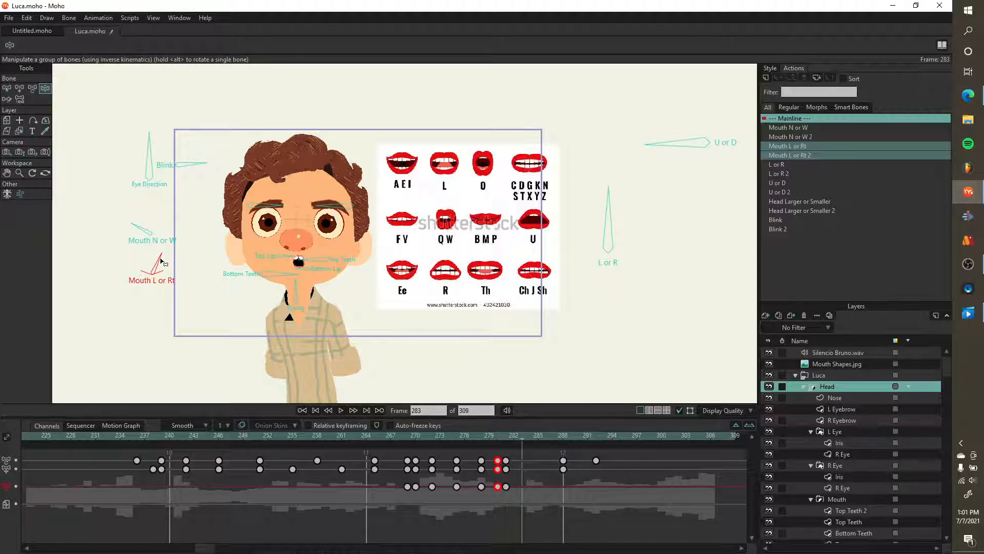
{"action": "left_click_drag", "start_coordinate": [142, 228], "coordinate": [152, 222]}
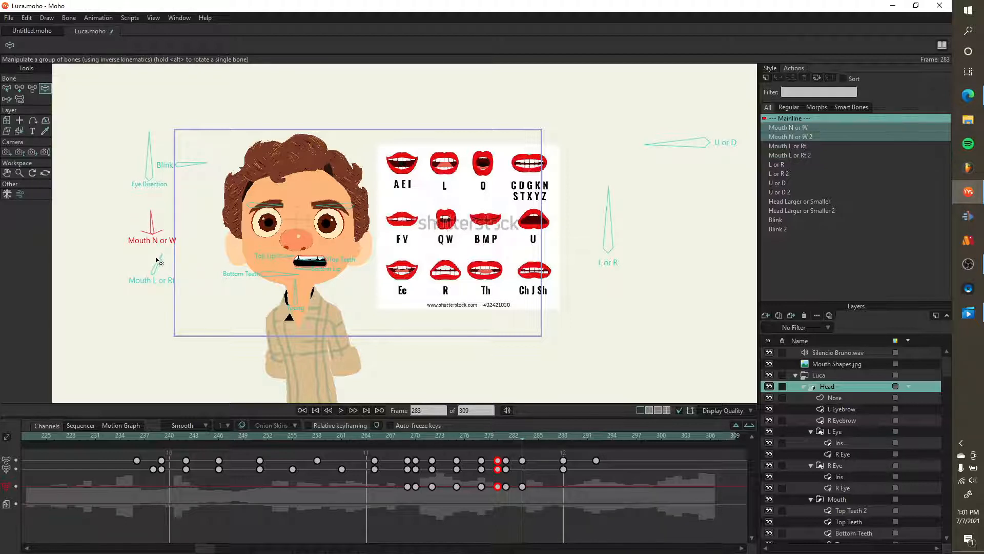
{"action": "left_click_drag", "start_coordinate": [156, 261], "coordinate": [150, 256]}
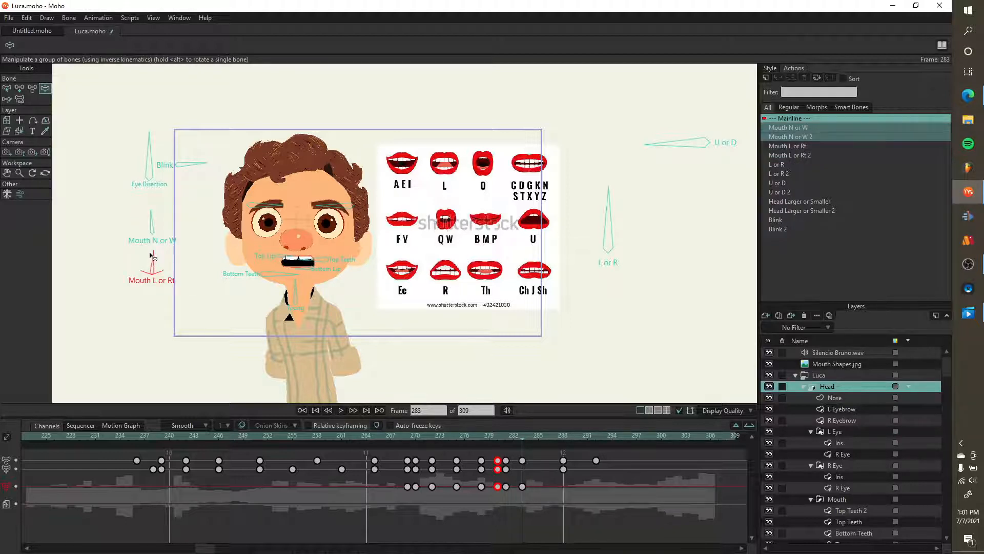
- Lower the Bottom Lip bone at frame 283 and raise the Bottom Teeth bone to show the lower teeth
{"action": "scroll", "coordinate": [315, 277], "scroll_direction": "up", "scroll_amount": 5}
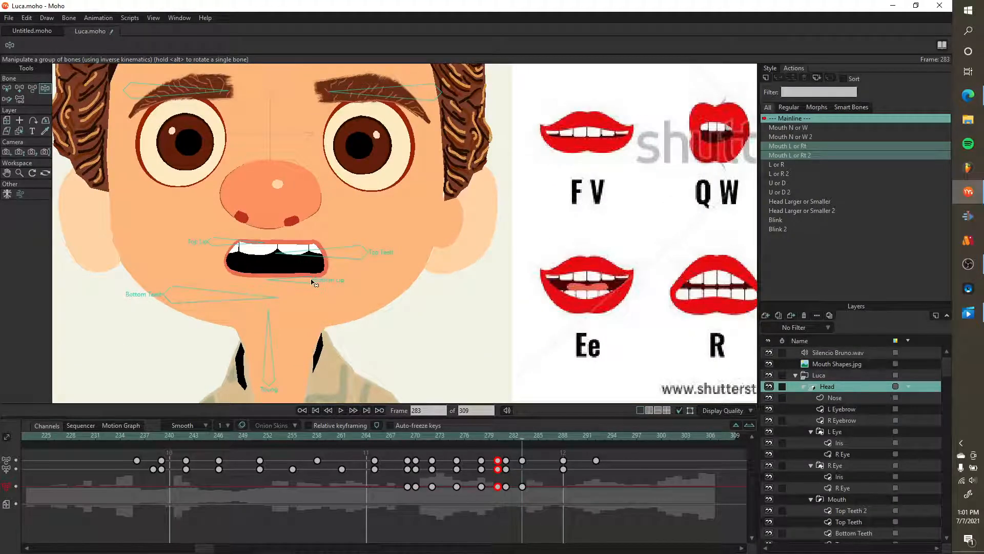
{"action": "left_click_drag", "start_coordinate": [299, 283], "coordinate": [301, 295]}
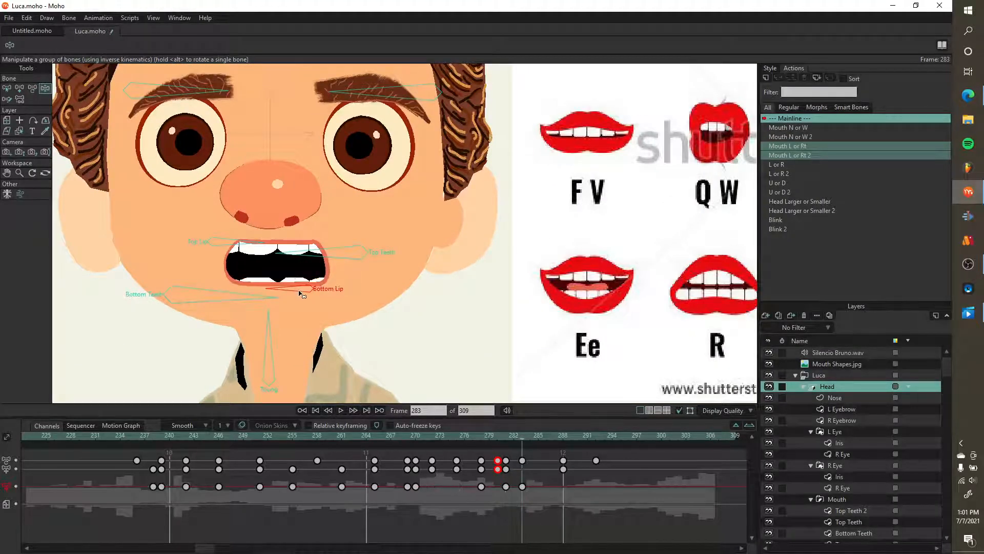
{"action": "left_click_drag", "start_coordinate": [218, 301], "coordinate": [219, 298]}
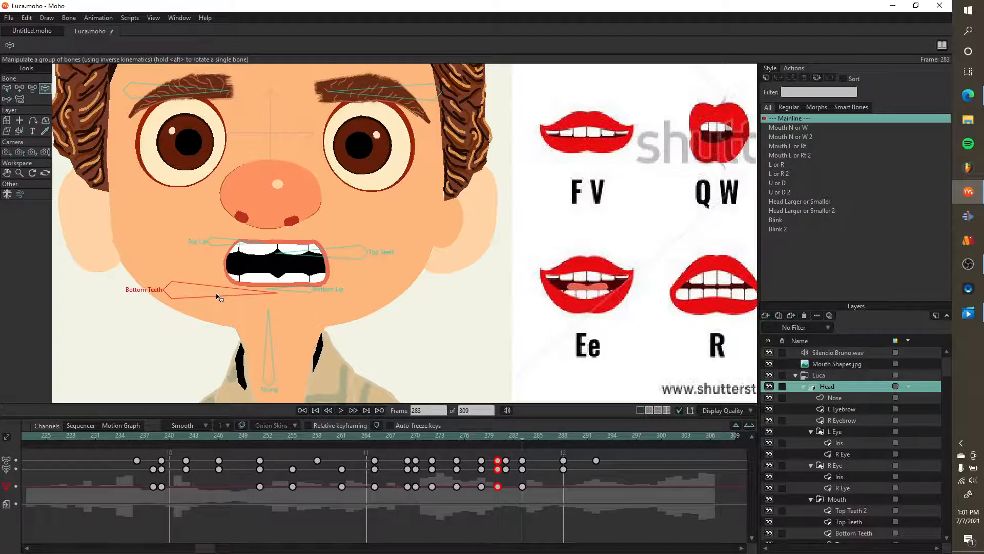
{"action": "scroll", "coordinate": [219, 297], "scroll_direction": "down", "scroll_amount": 5}
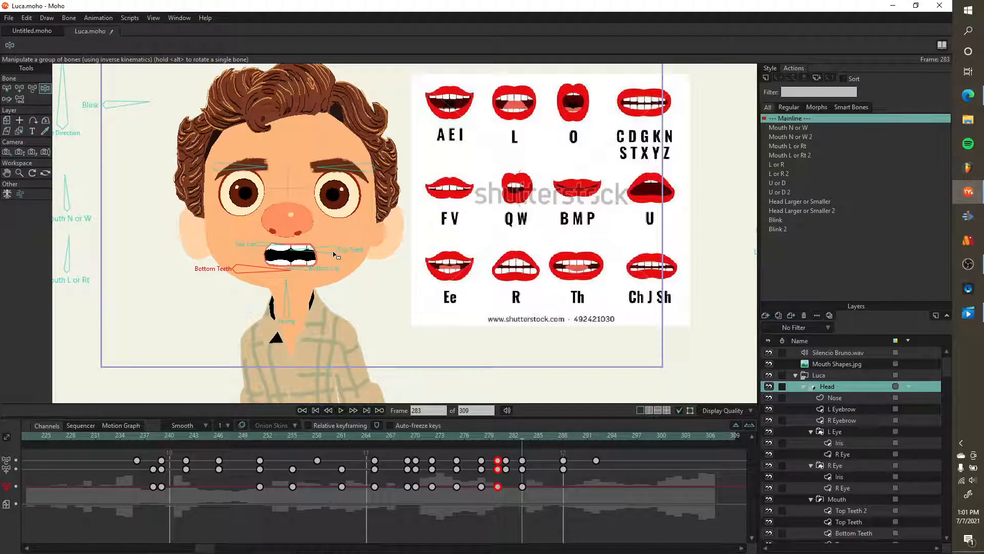
- At frame 285, raise the Bottom Teeth and lower the Top Teeth and Top Lip to bring the teeth closer together
{"action": "left_click_drag", "start_coordinate": [519, 442], "coordinate": [538, 446]}
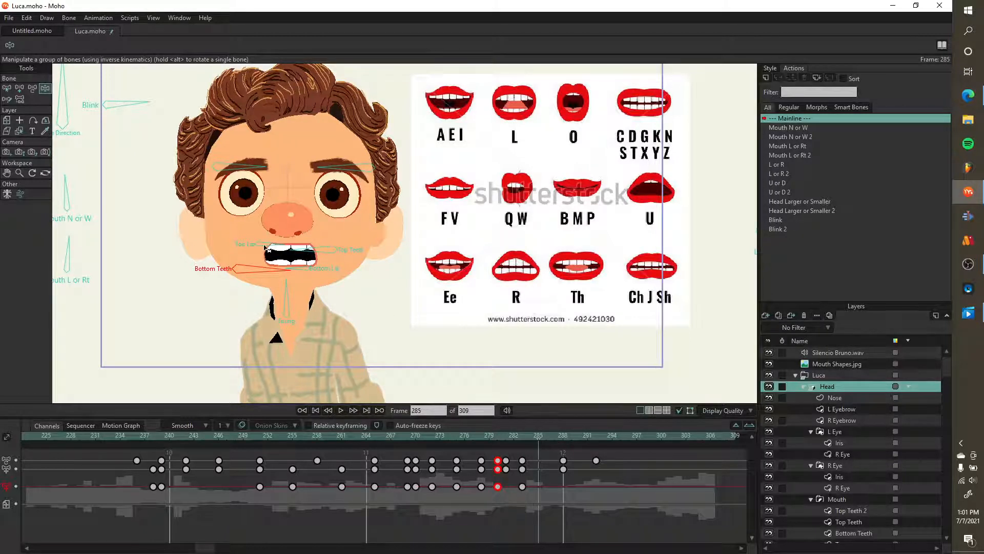
{"action": "scroll", "coordinate": [296, 274], "scroll_direction": "up", "scroll_amount": 2}
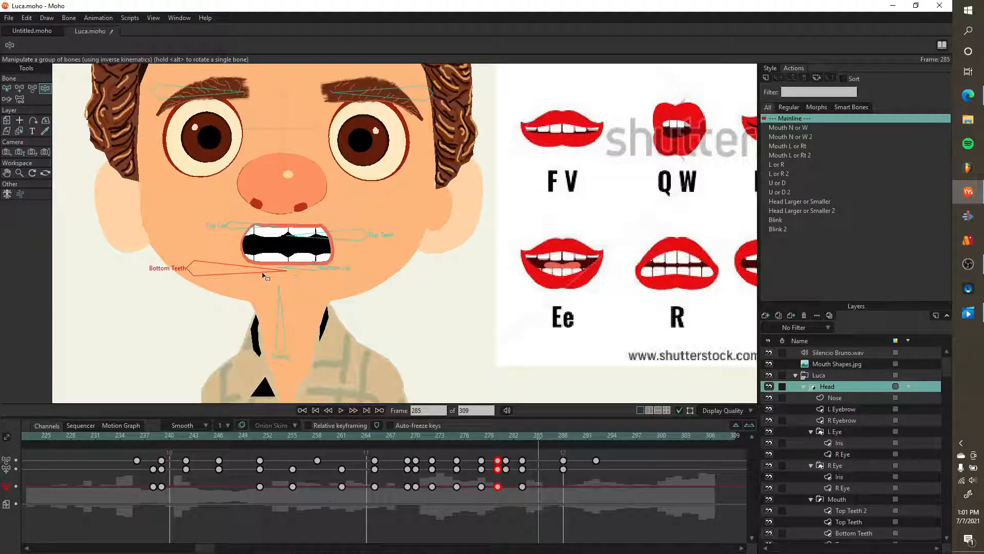
{"action": "left_click_drag", "start_coordinate": [264, 277], "coordinate": [261, 267]}
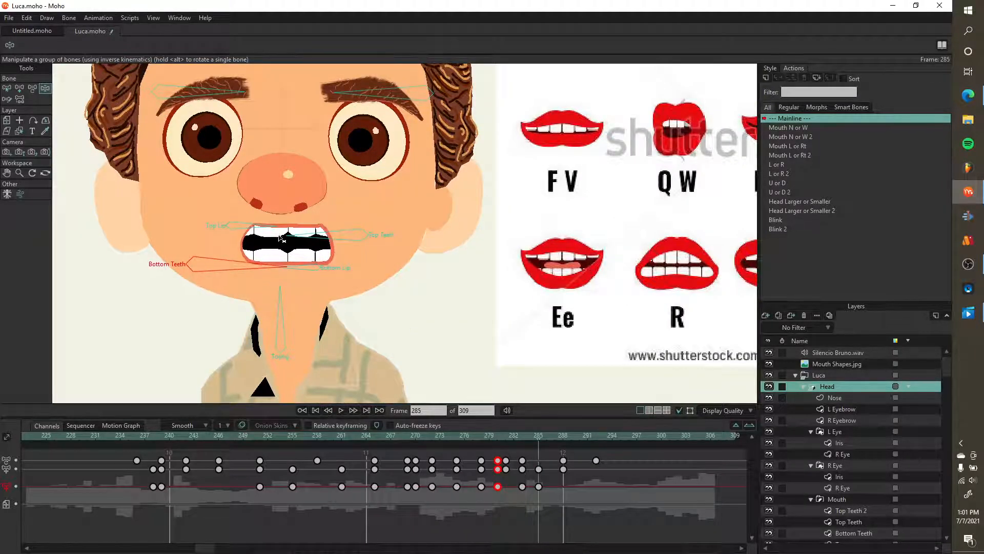
{"action": "scroll", "coordinate": [281, 239], "scroll_direction": "down", "scroll_amount": 3}
{"action": "left_click", "coordinate": [328, 249]}
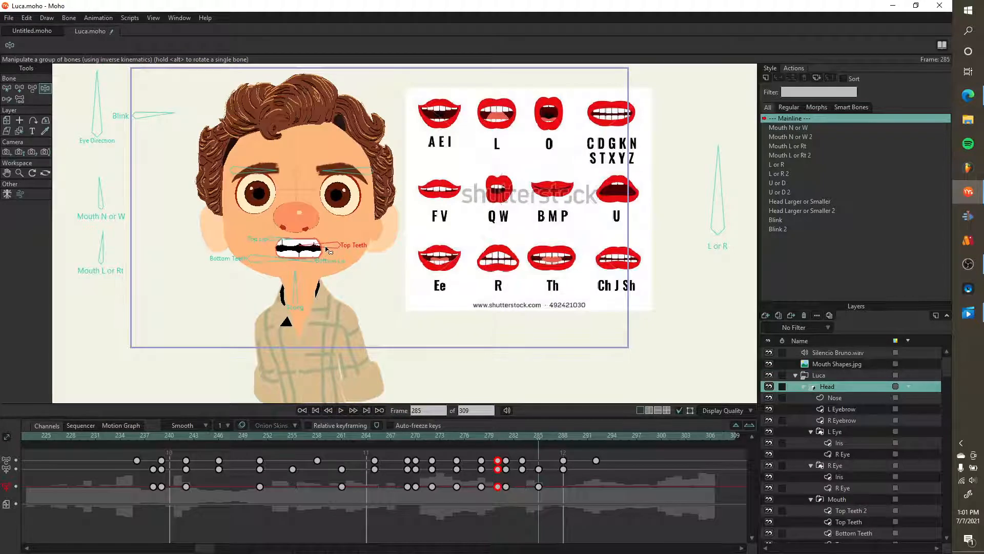
{"action": "left_click", "coordinate": [276, 242]}
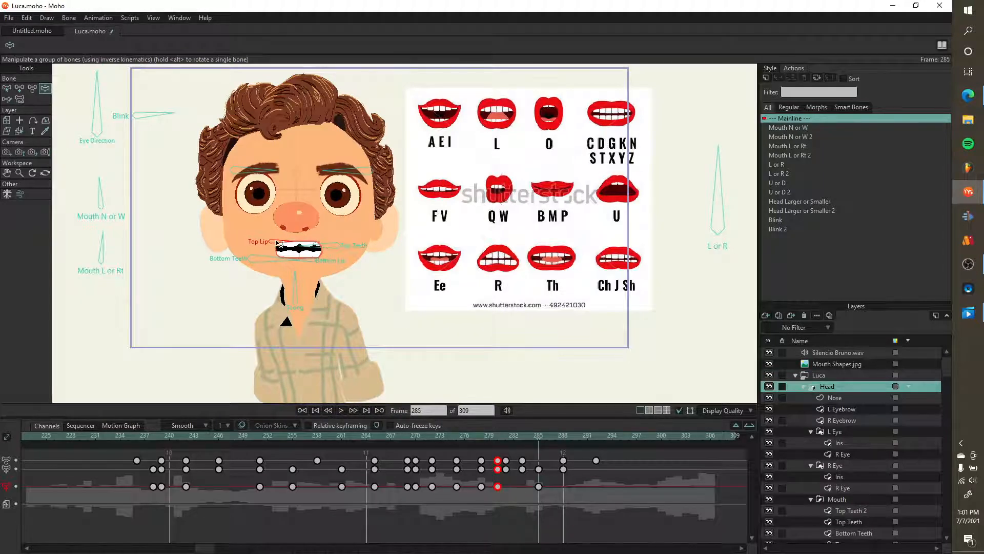
- At frame 291, narrow the mouth with the Mouth N or W bone and recentre it with Mouth L or Rt
{"action": "left_click", "coordinate": [545, 435]}
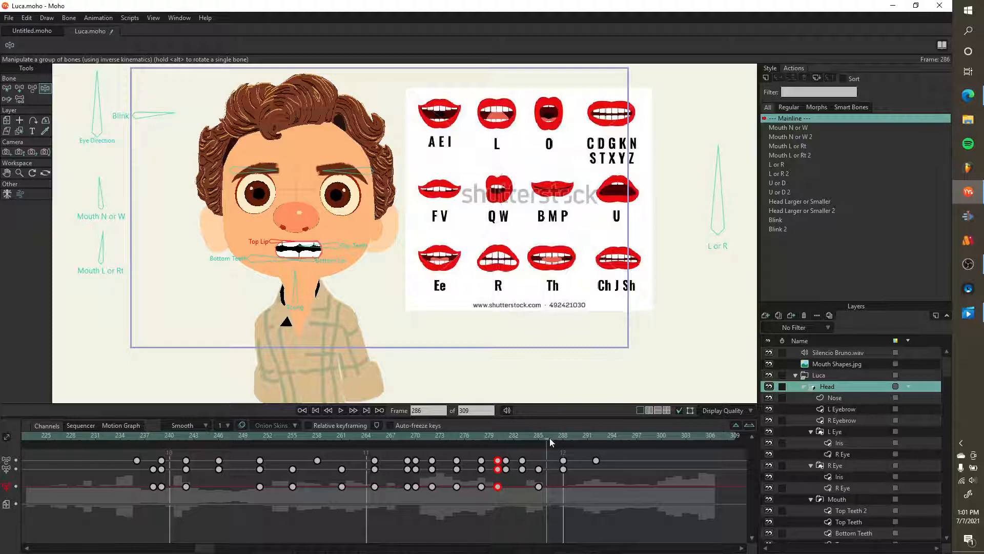
{"action": "left_click", "coordinate": [551, 439]}
{"action": "left_click", "coordinate": [562, 442]}
{"action": "left_click_drag", "start_coordinate": [565, 442], "coordinate": [570, 463]}
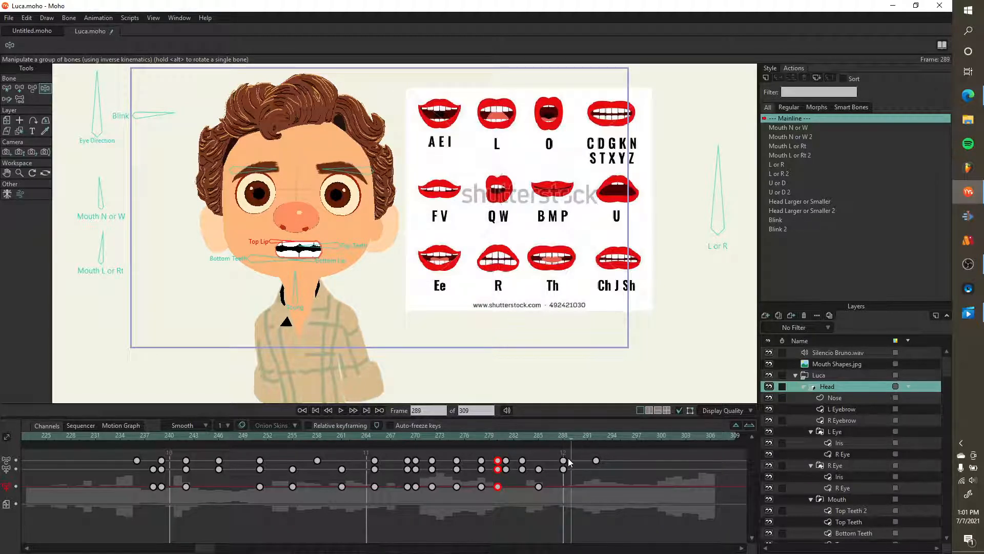
{"action": "scroll", "coordinate": [395, 325], "scroll_direction": "up", "scroll_amount": 3}
{"action": "scroll", "coordinate": [396, 325], "scroll_direction": "down", "scroll_amount": 4}
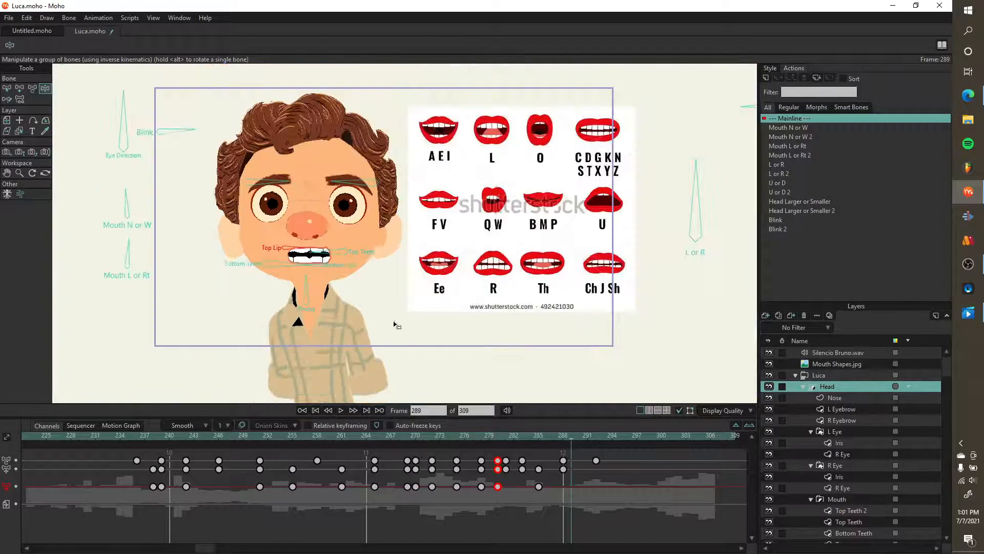
{"action": "left_click_drag", "start_coordinate": [574, 438], "coordinate": [585, 438]}
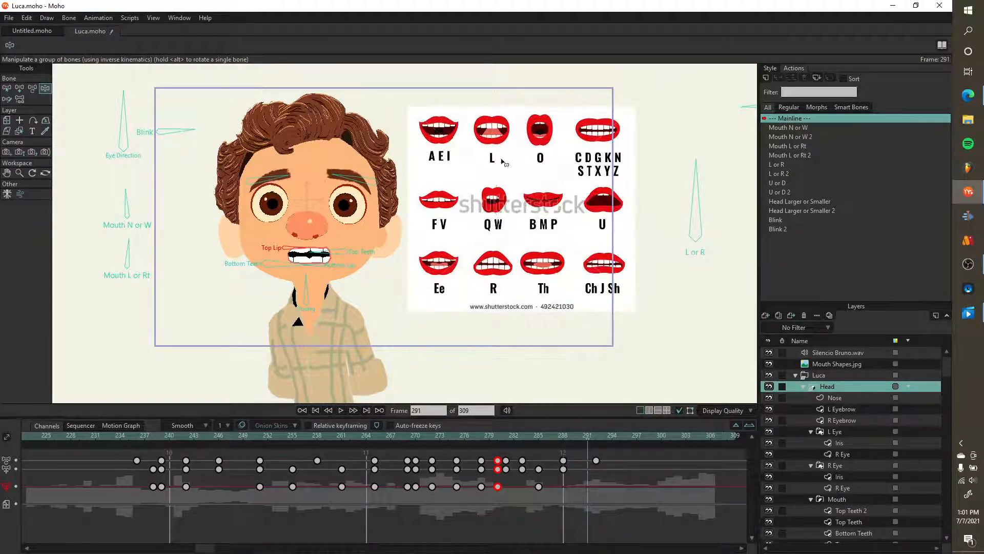
{"action": "scroll", "coordinate": [148, 227], "scroll_direction": "up", "scroll_amount": 2}
{"action": "scroll", "coordinate": [149, 227], "scroll_direction": "down", "scroll_amount": 3}
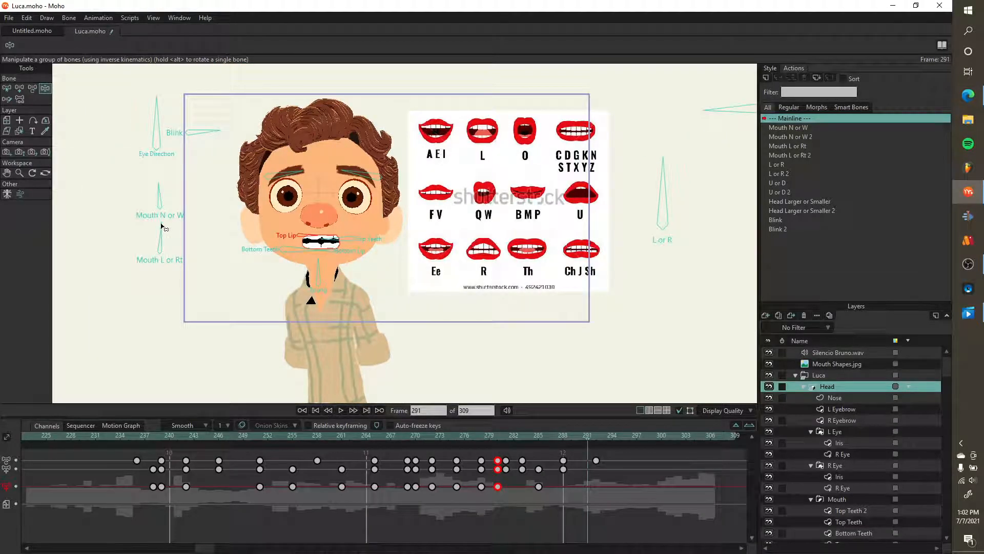
{"action": "left_click_drag", "start_coordinate": [160, 195], "coordinate": [172, 239]}
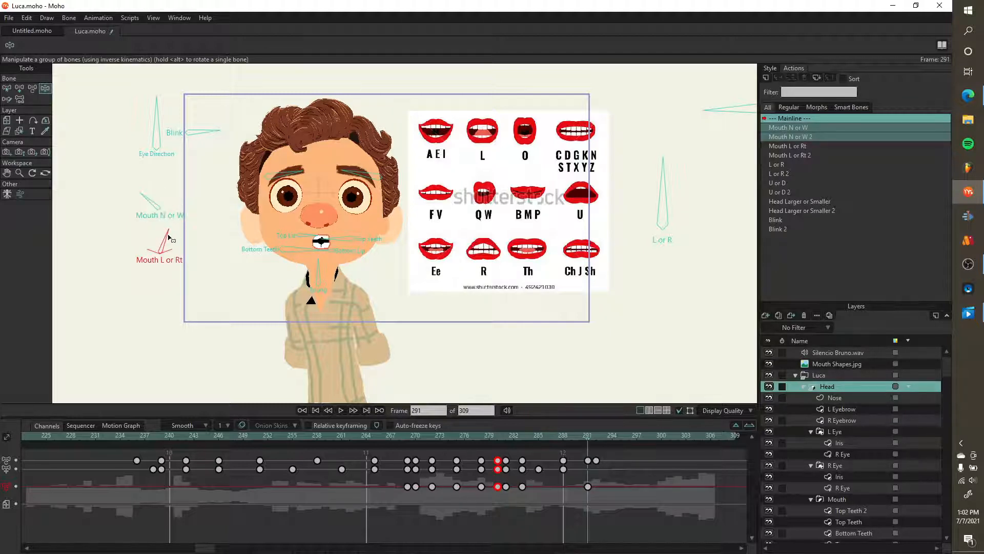
- Open the mouth taller at frame 291 by raising the Top Lip and Top Teeth and lowering the Bottom Lip and Bottom Teeth
{"action": "scroll", "coordinate": [302, 226], "scroll_direction": "up", "scroll_amount": 3}
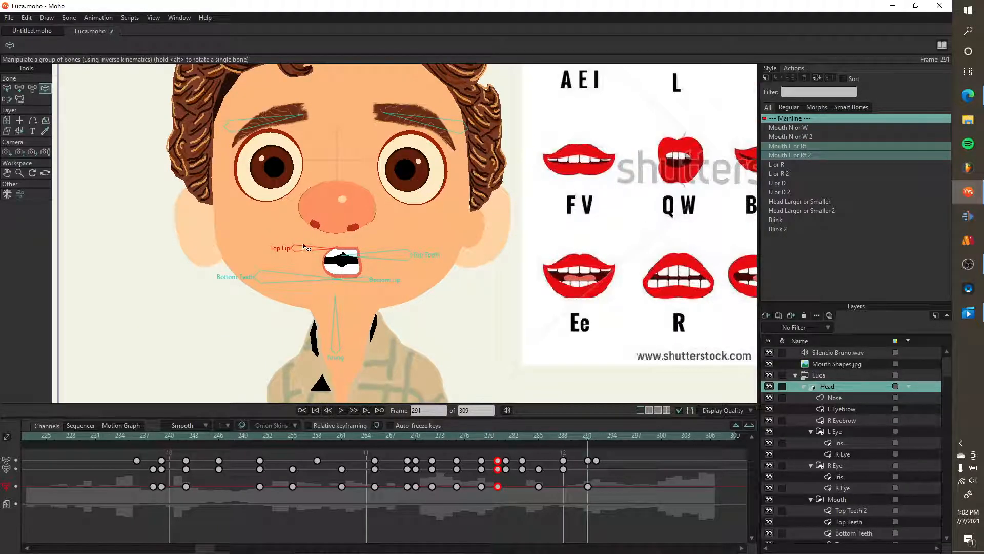
{"action": "scroll", "coordinate": [307, 243], "scroll_direction": "down", "scroll_amount": 3}
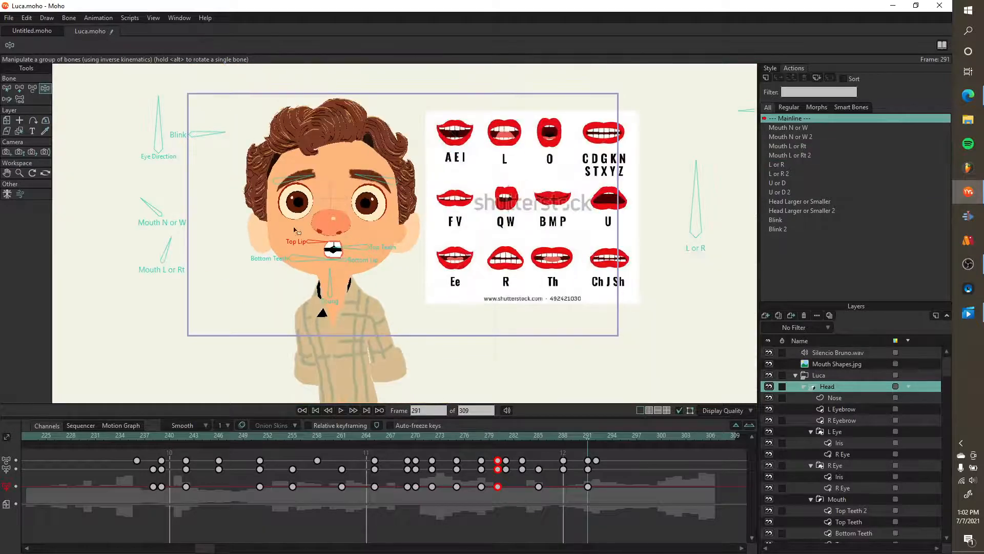
{"action": "scroll", "coordinate": [297, 232], "scroll_direction": "up", "scroll_amount": 1}
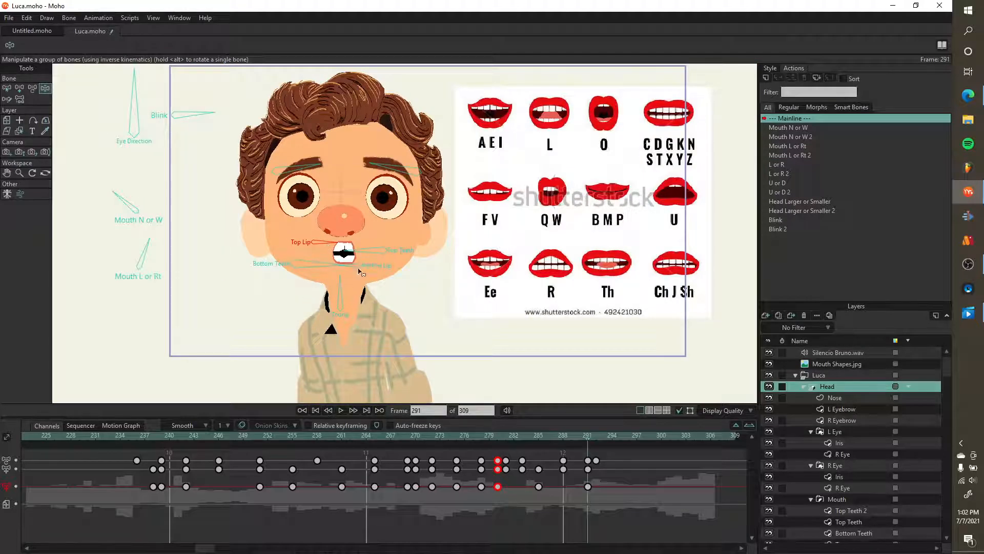
{"action": "left_click_drag", "start_coordinate": [362, 270], "coordinate": [364, 250]}
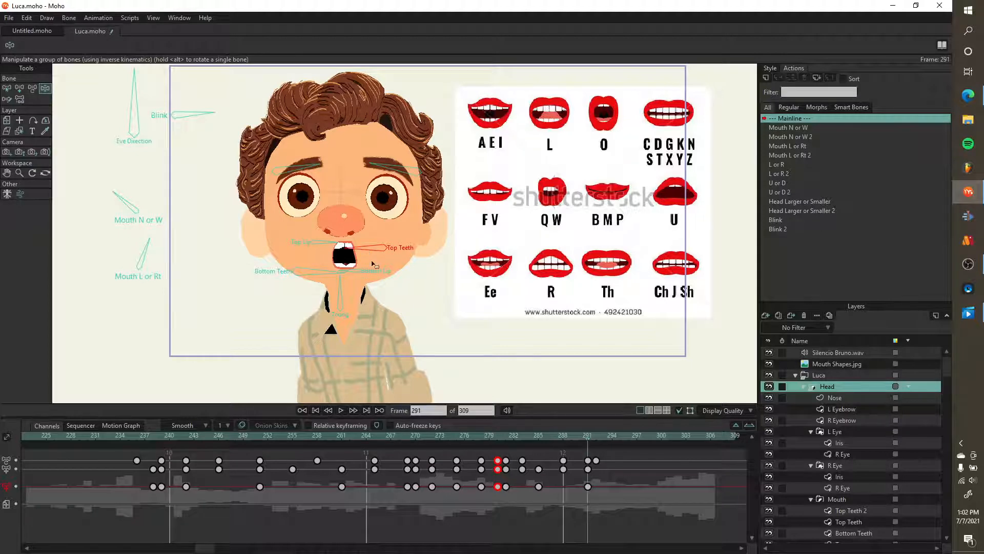
- At frame 294, widen the mouth with the Mouth N or W bone and recentre it with Mouth L or Rt
{"action": "left_click_drag", "start_coordinate": [591, 441], "coordinate": [613, 436]}
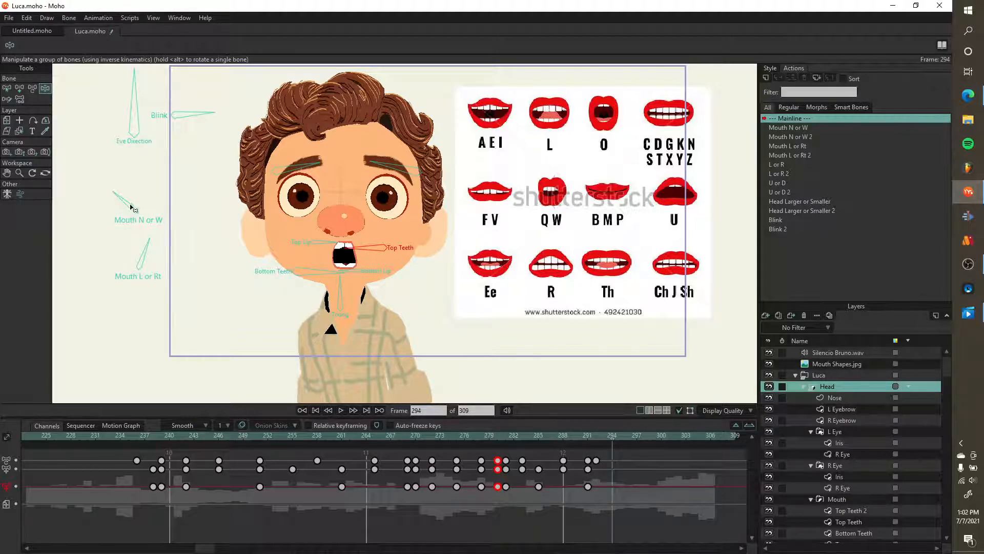
{"action": "left_click_drag", "start_coordinate": [123, 201], "coordinate": [133, 181]}
{"action": "left_click_drag", "start_coordinate": [142, 242], "coordinate": [138, 240]}
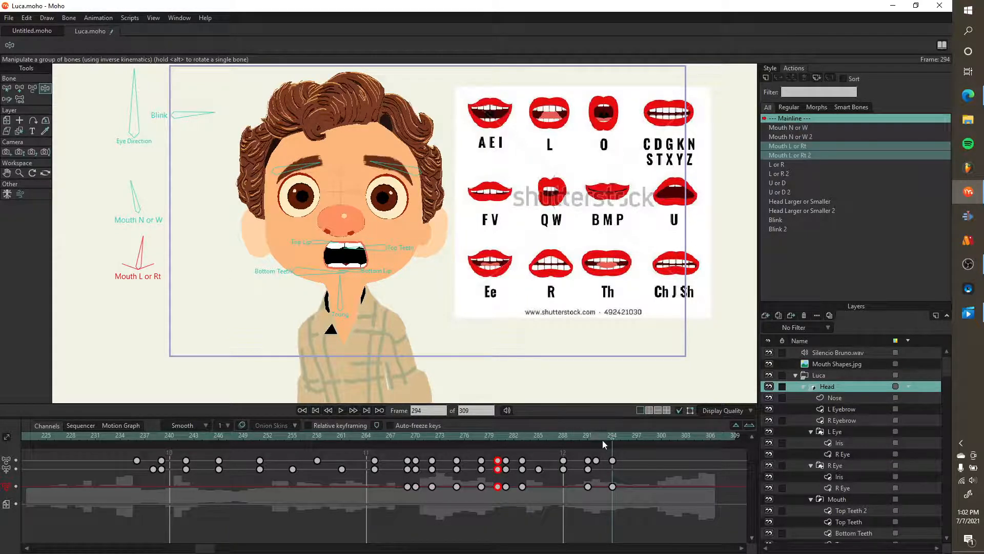
- At frame 297, bring the teeth together by lowering the Top Teeth and raising the Bottom Teeth, and lower the Top Lip to flatten the mouth
{"action": "left_click", "coordinate": [620, 440]}
{"action": "left_click_drag", "start_coordinate": [627, 439], "coordinate": [638, 440]}
{"action": "left_click_drag", "start_coordinate": [382, 252], "coordinate": [383, 259]}
{"action": "left_click_drag", "start_coordinate": [329, 272], "coordinate": [323, 269]}
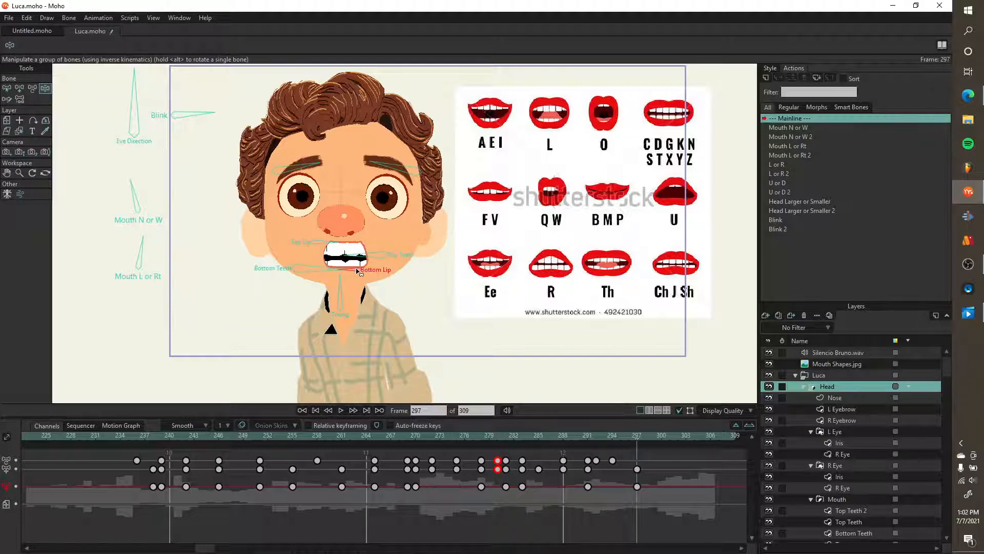
{"action": "left_click", "coordinate": [323, 245]}
{"action": "left_click_drag", "start_coordinate": [324, 246], "coordinate": [322, 254]}
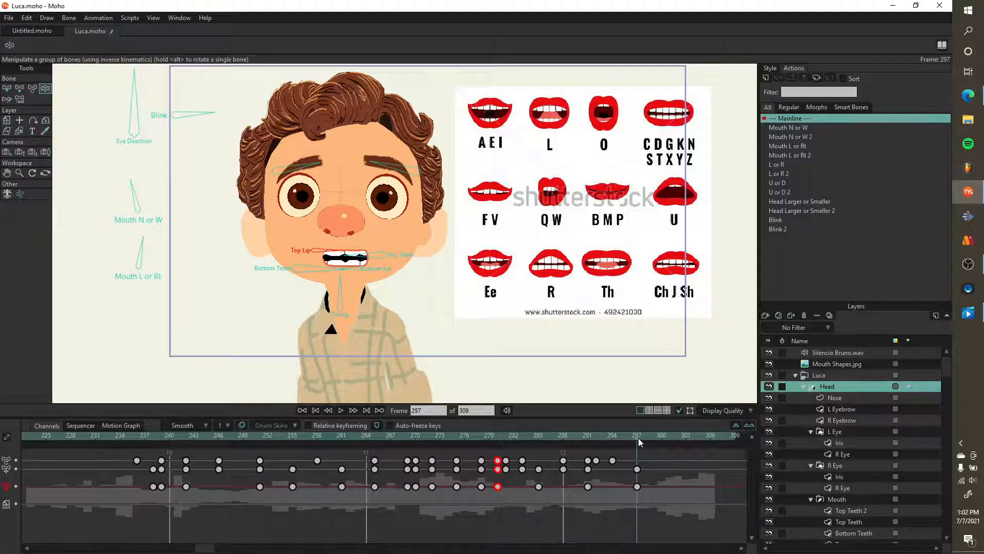
- At frame 301, raise the Bottom Lip bone to nearly close the mouth, leaving a thin strip of teeth
{"action": "left_click_drag", "start_coordinate": [638, 437], "coordinate": [670, 443]}
{"action": "scroll", "coordinate": [305, 243], "scroll_direction": "up", "scroll_amount": 2}
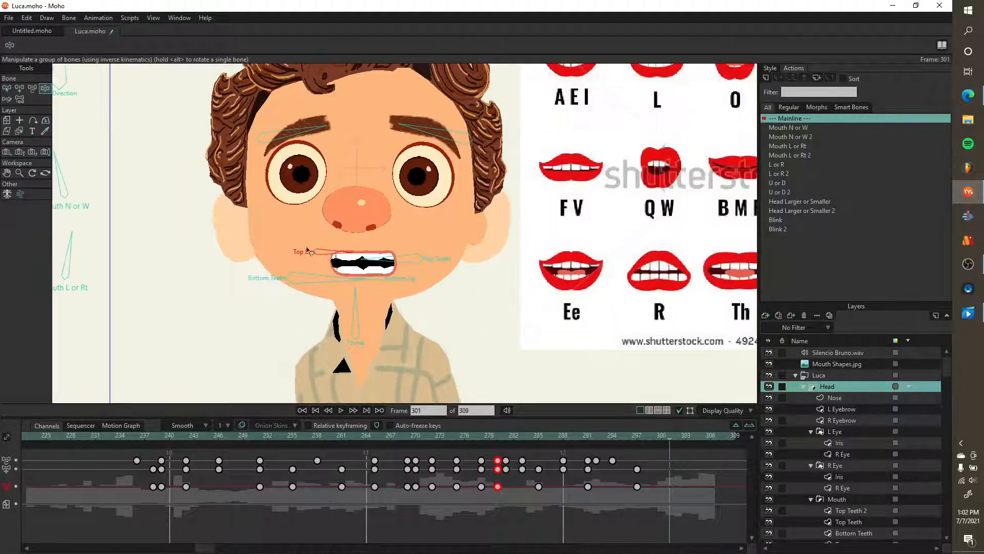
{"action": "left_click_drag", "start_coordinate": [334, 255], "coordinate": [376, 264]}
{"action": "scroll", "coordinate": [334, 281], "scroll_direction": "up", "scroll_amount": 1}
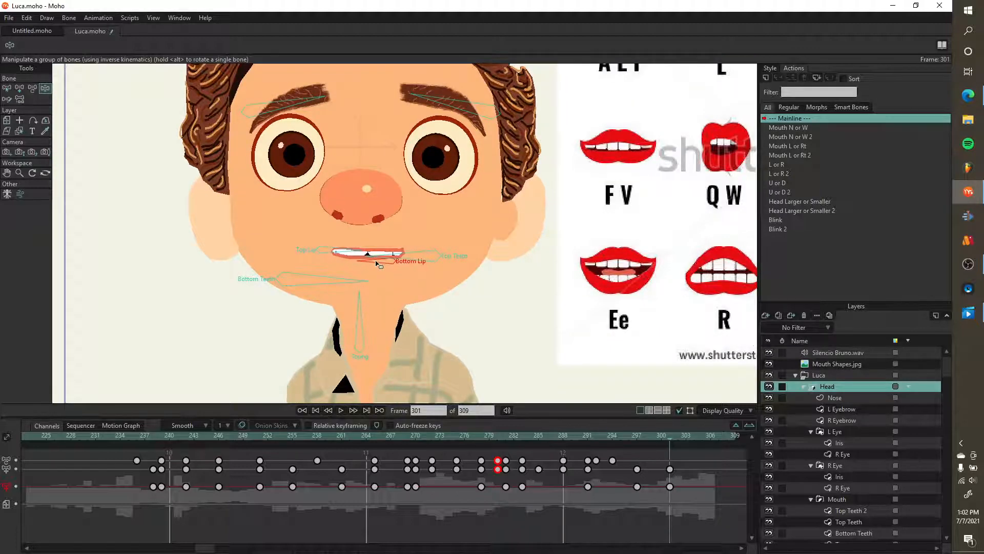
{"action": "left_click", "coordinate": [961, 518]}
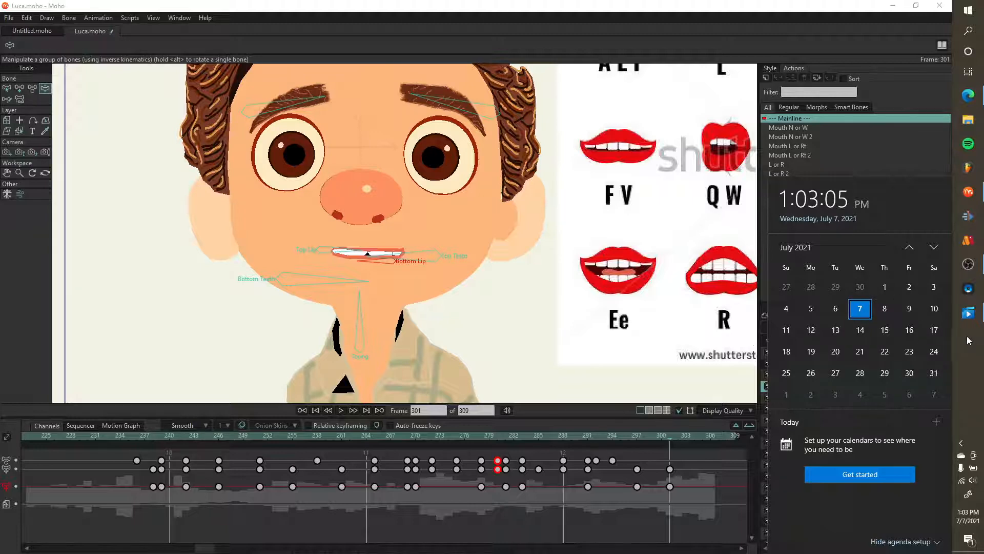
{"action": "left_click", "coordinate": [788, 311]}
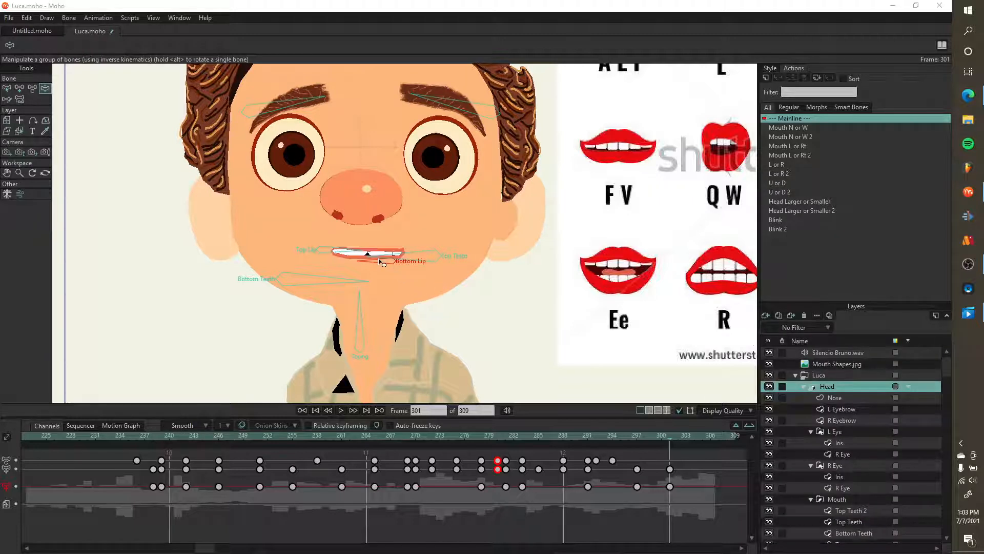
{"action": "scroll", "coordinate": [372, 255], "scroll_direction": "down", "scroll_amount": 4}
{"action": "scroll", "coordinate": [373, 255], "scroll_direction": "up", "scroll_amount": 2}
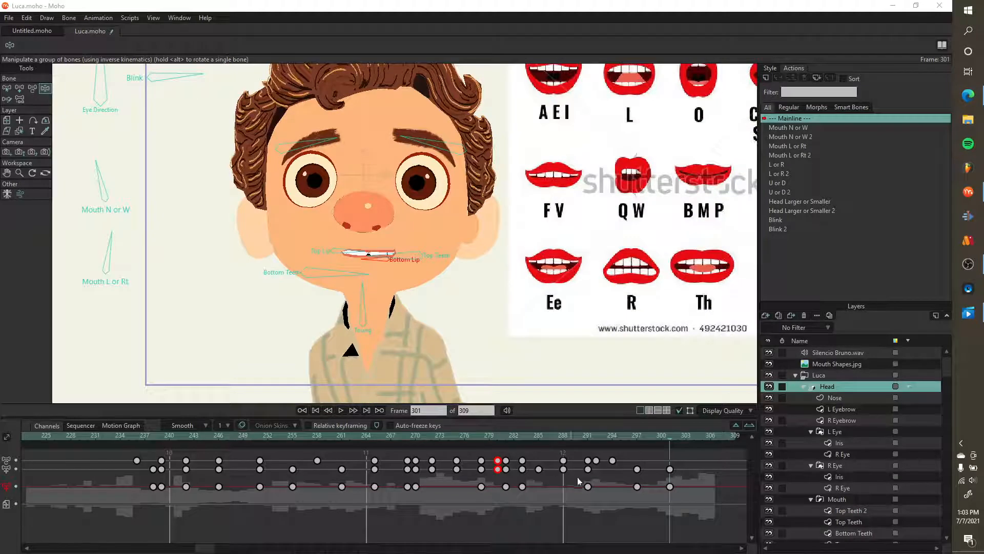
{"action": "left_click_drag", "start_coordinate": [639, 434], "coordinate": [696, 448]}
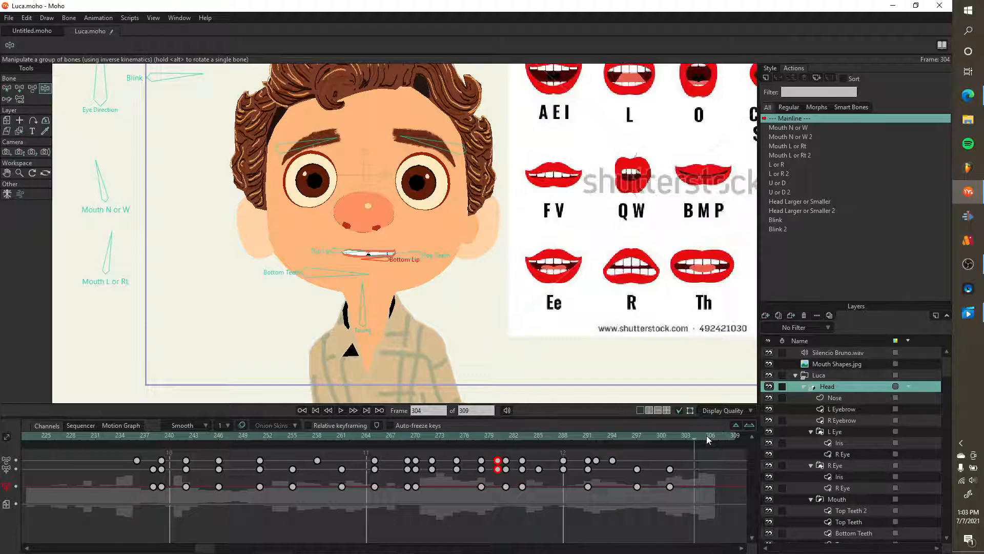
- Switch to Microsoft Edge, search for "usa map" in a new tab and open the full-size United States map
{"action": "left_click", "coordinate": [968, 95]}
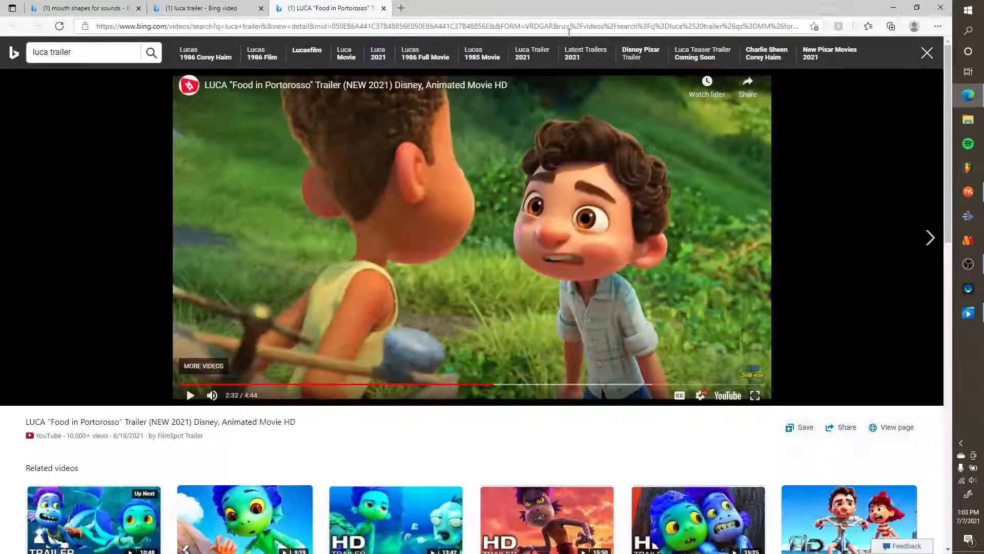
{"action": "left_click", "coordinate": [401, 8]}
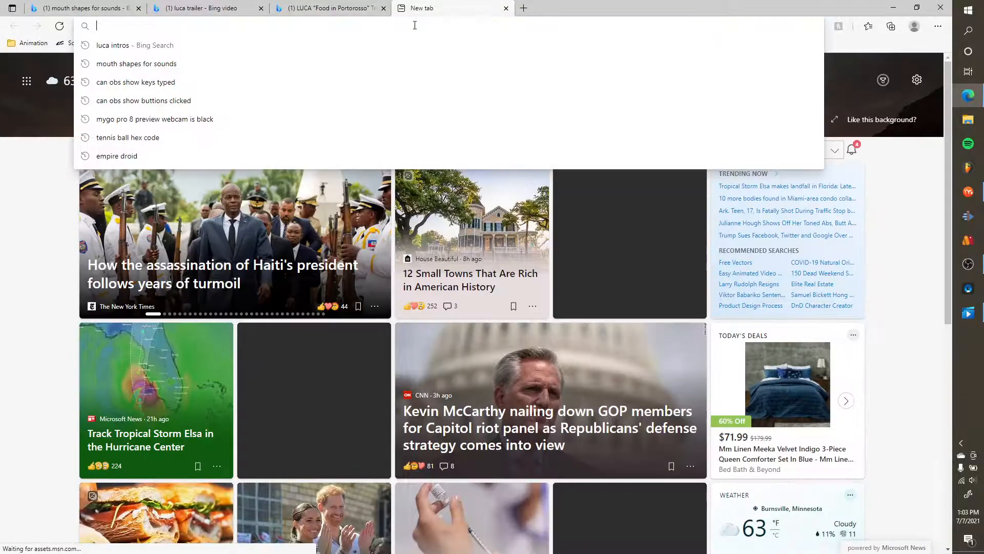
{"action": "type", "text": "usa map"}
{"action": "key", "text": "Return"}
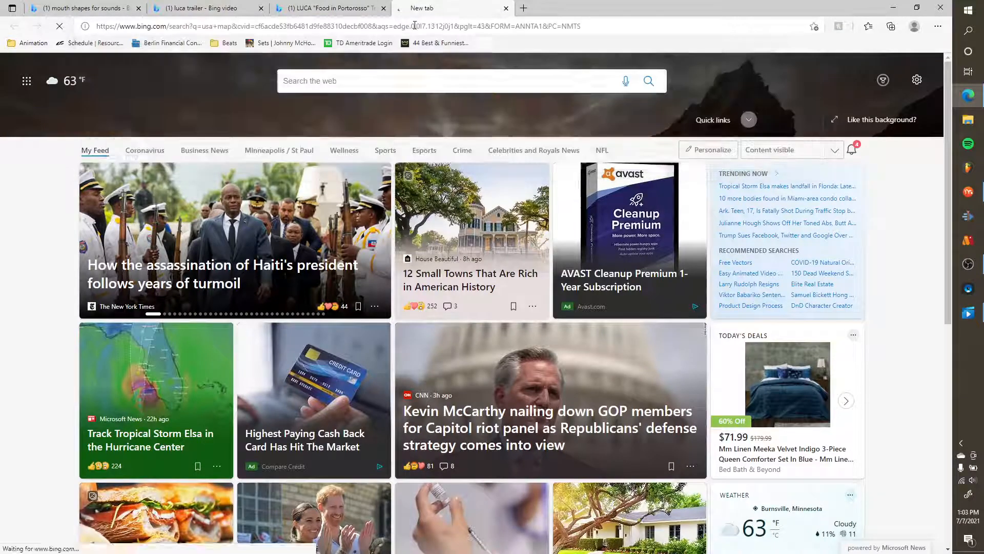
{"action": "left_click", "coordinate": [214, 51]}
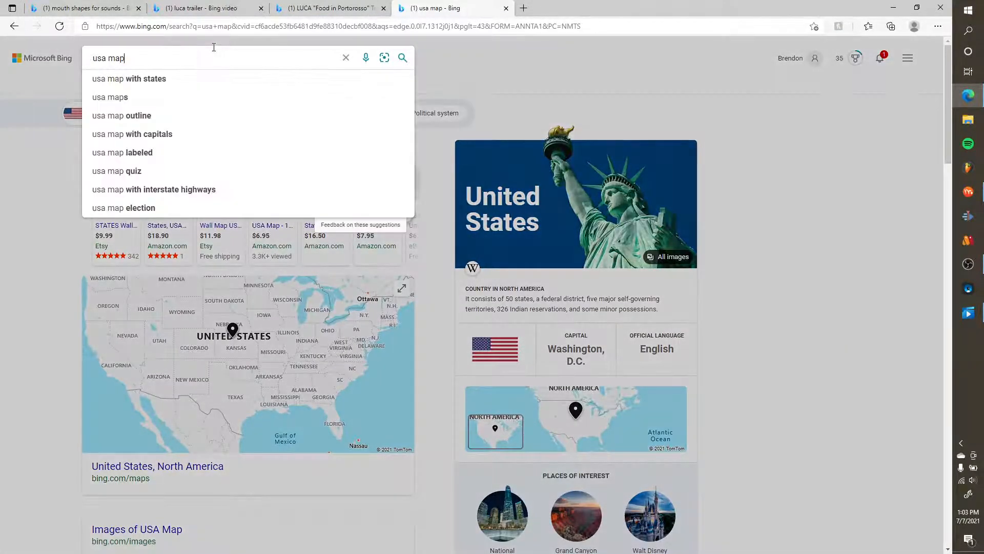
{"action": "left_click", "coordinate": [210, 341]}
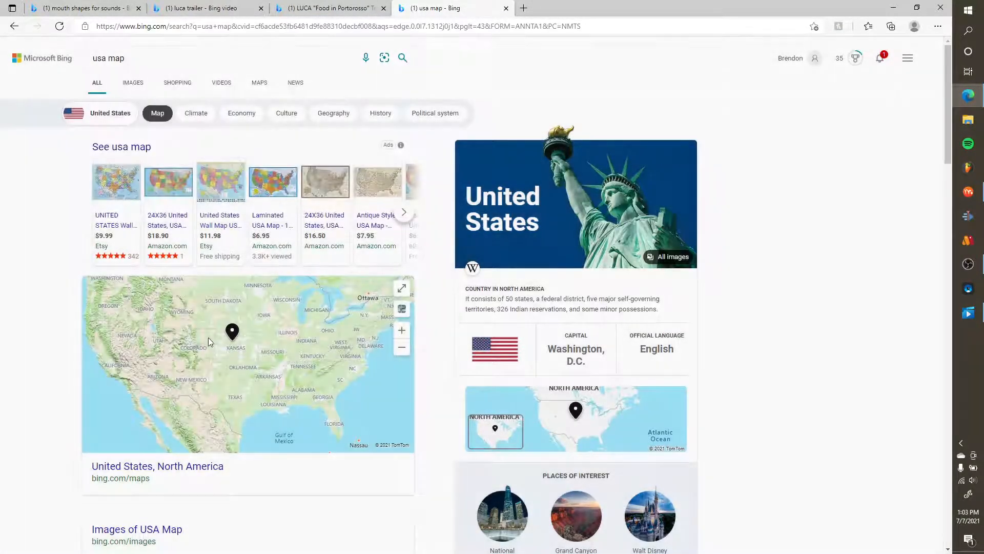
{"action": "left_click", "coordinate": [403, 291]}
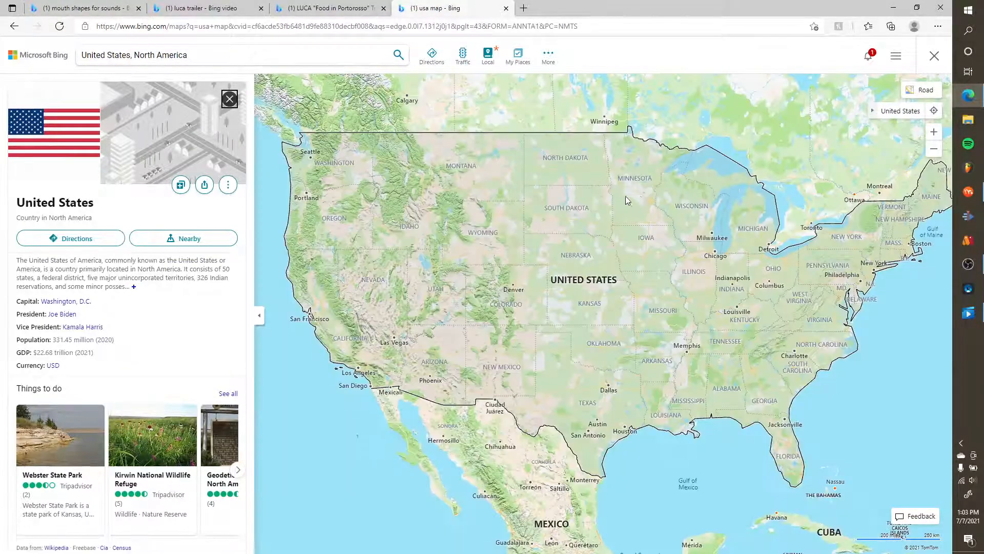
- Examine the United States map, looking closer at the Midwest and over the rest of the country
{"action": "scroll", "coordinate": [649, 199], "scroll_direction": "up", "scroll_amount": 1}
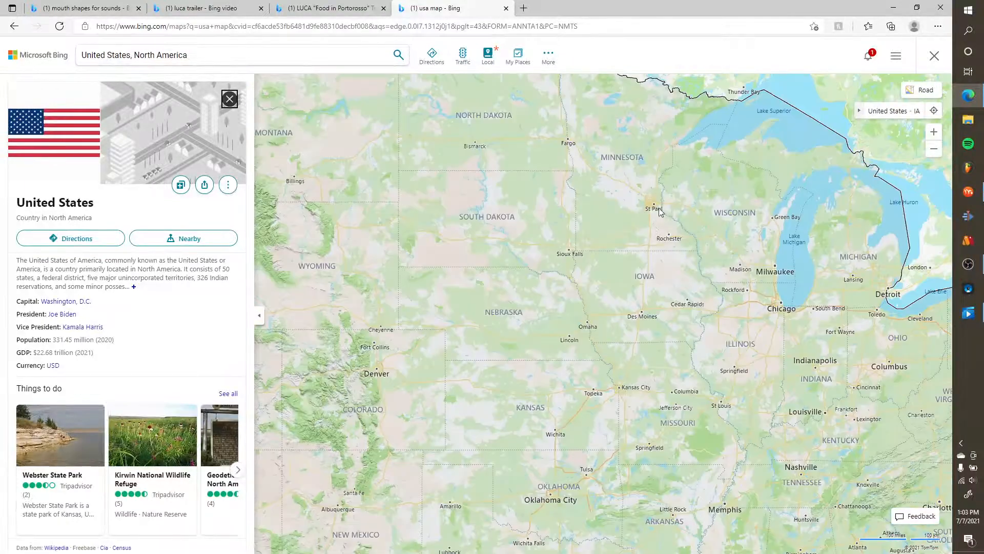
{"action": "scroll", "coordinate": [636, 198], "scroll_direction": "down", "scroll_amount": 1}
{"action": "right_click", "coordinate": [624, 276]}
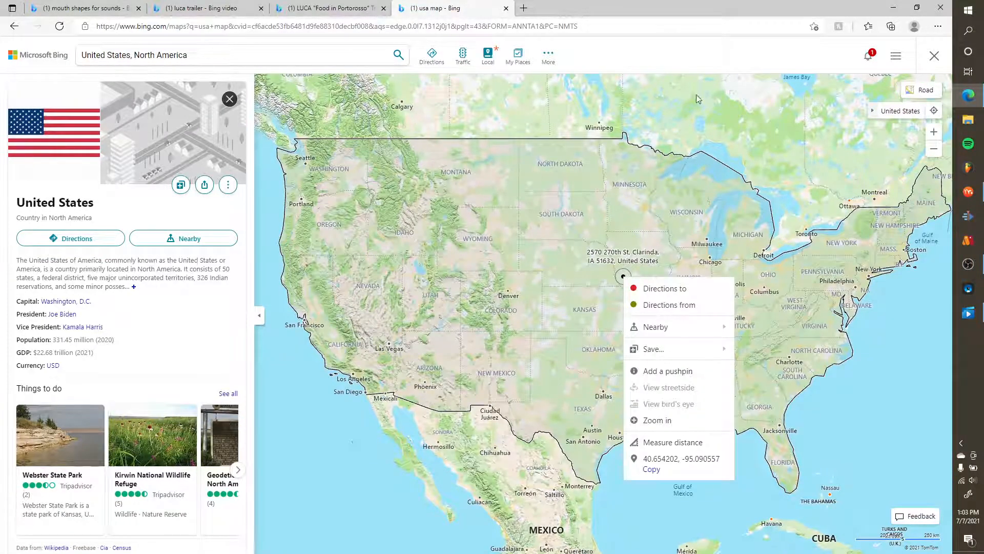
{"action": "right_click", "coordinate": [846, 428]}
{"action": "right_click", "coordinate": [893, 482]}
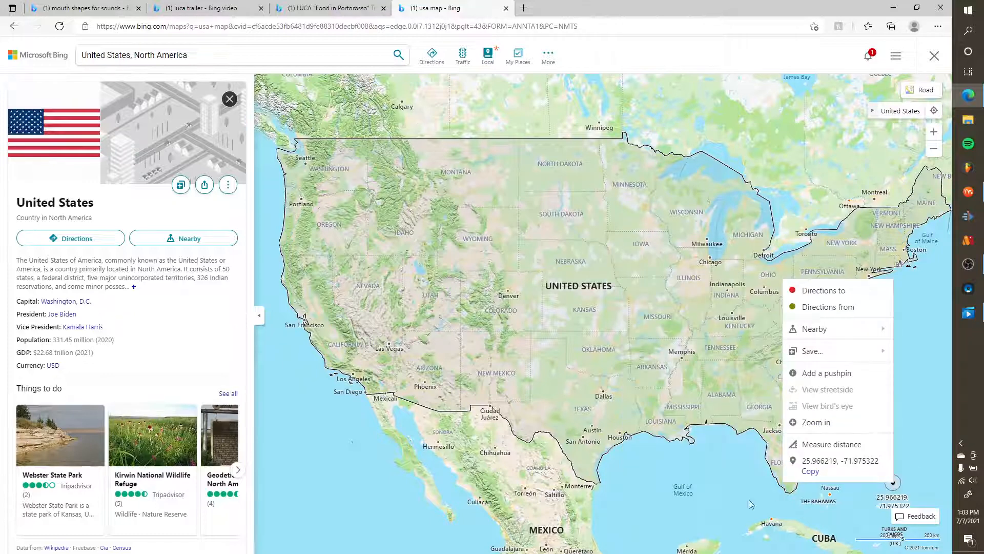
{"action": "left_click", "coordinate": [527, 514]}
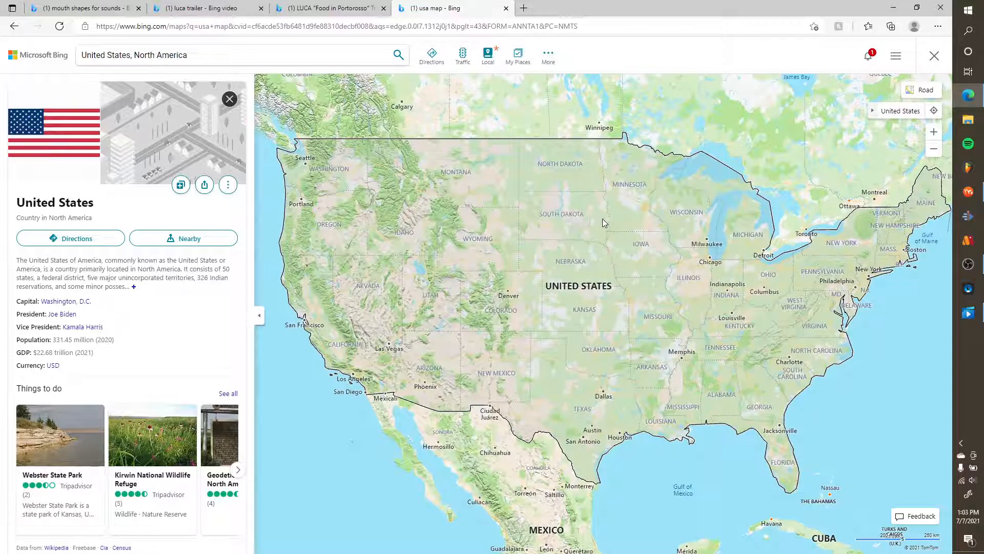
{"action": "key", "text": "Right"}
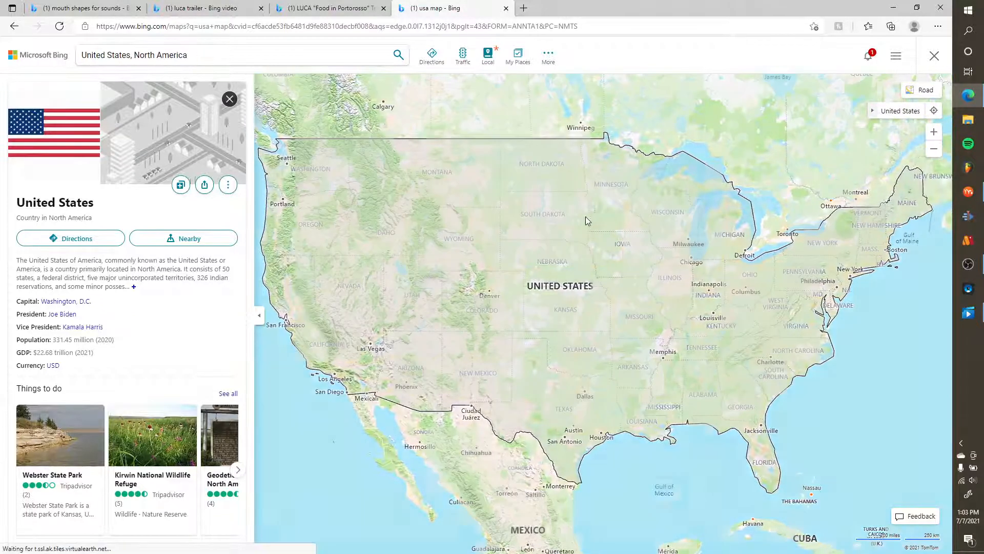
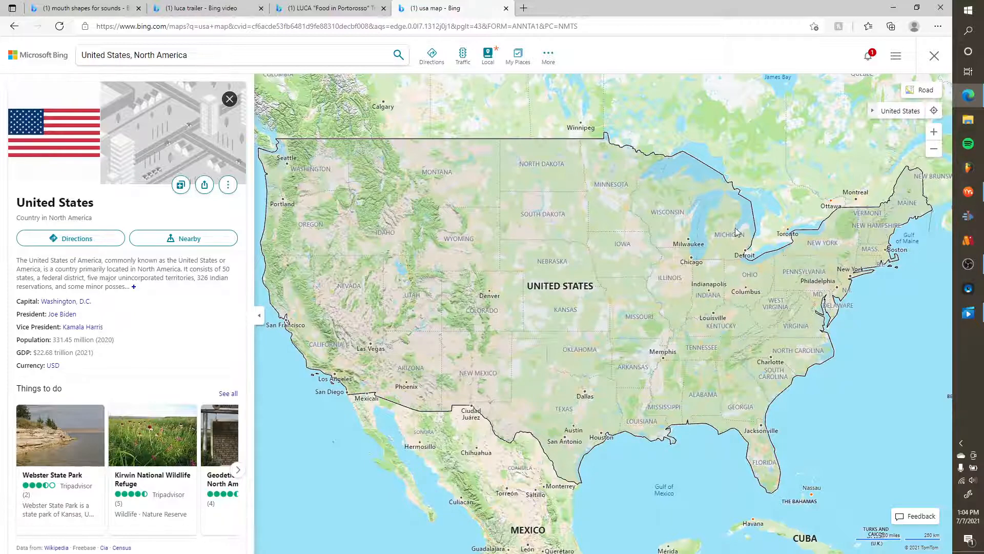
- Search the web in a new tab for "USA hhas more tornados than anywhere else"
{"action": "left_click", "coordinate": [524, 9]}
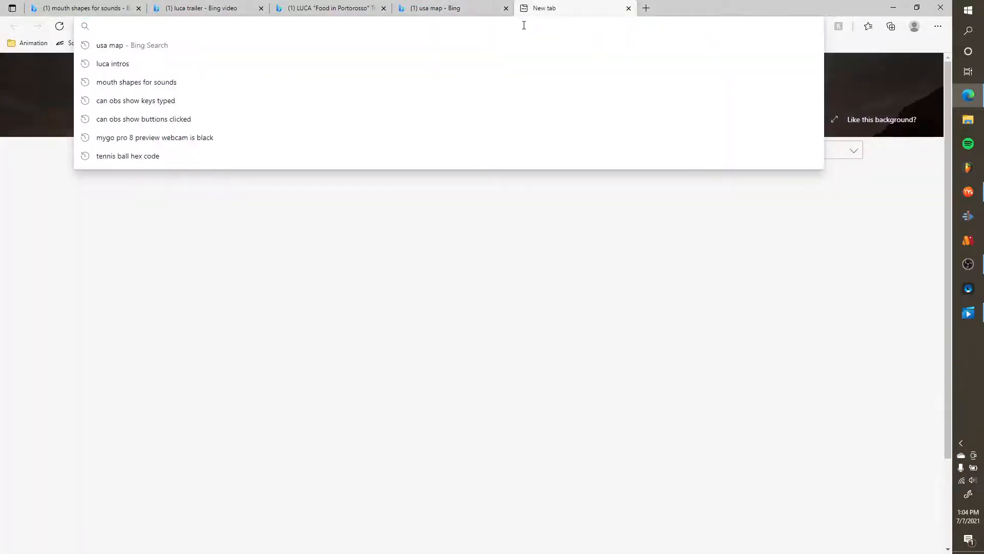
{"action": "type", "text": "US"}
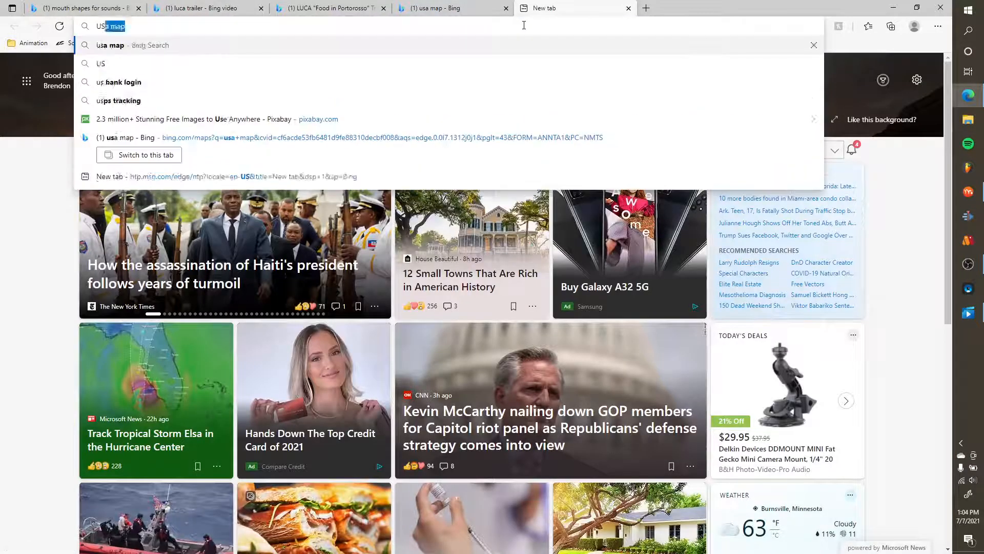
{"action": "type", "text": "A hhas ro"}
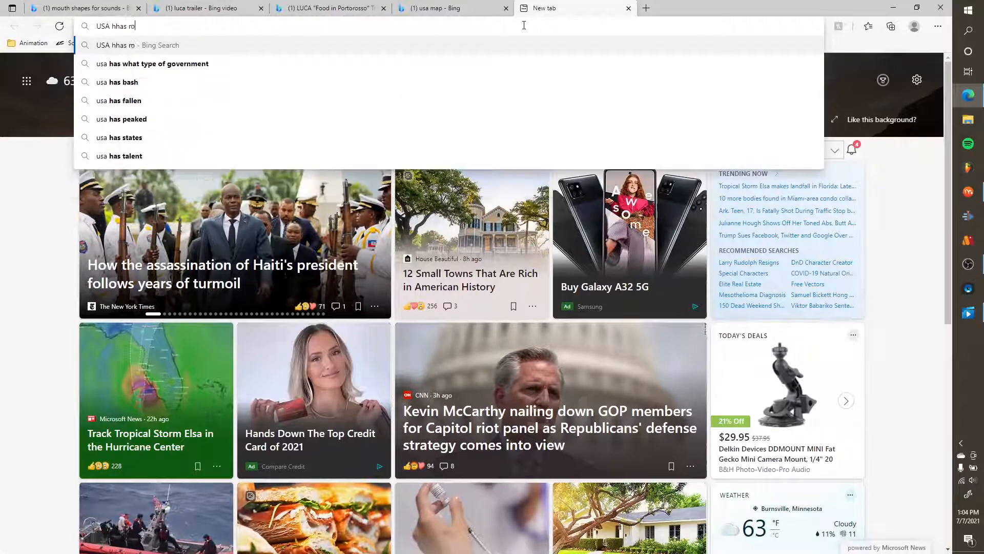
{"action": "key", "text": "BackSpace"}
{"action": "key", "text": "BackSpace"}
{"action": "type", "text": "more tornado"}
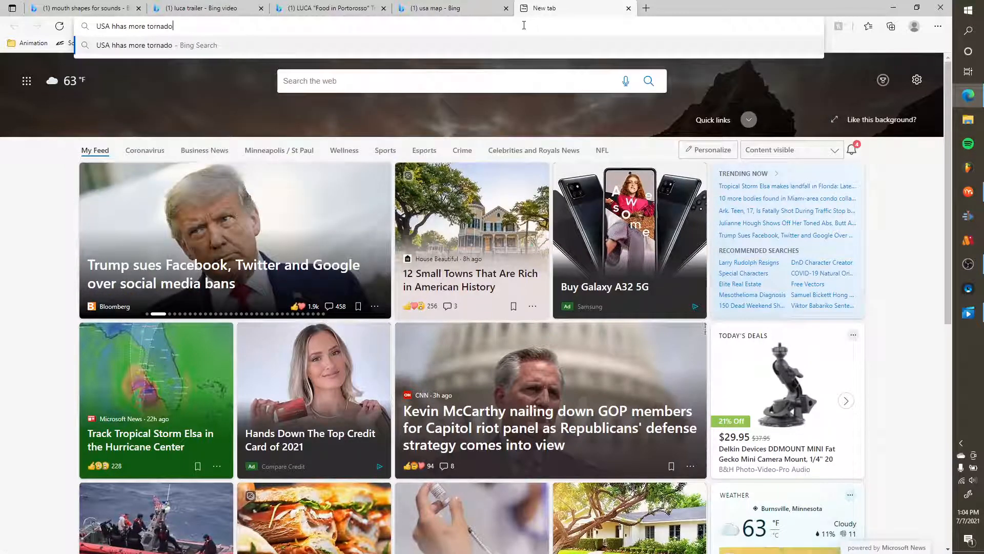
{"action": "type", "text": "s than any"}
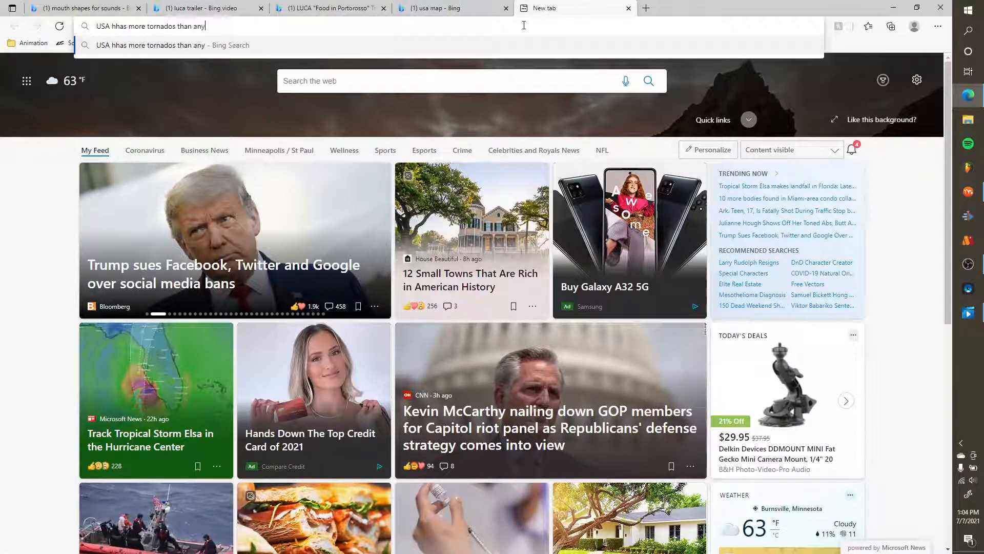
{"action": "type", "text": "where else"}
{"action": "key", "text": "Return"}
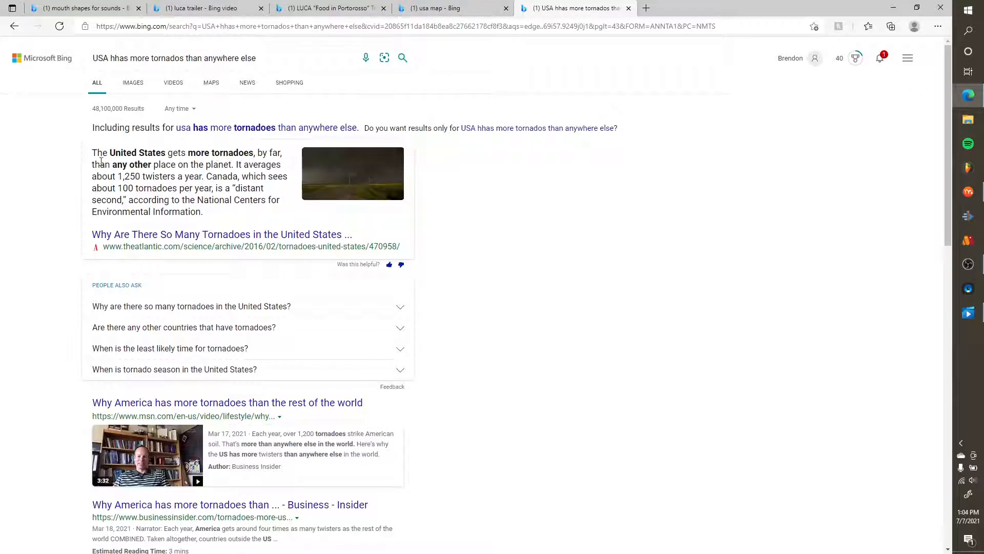
- Read the featured answer comparing tornado numbers in the United States and Canada, including its cited source
{"action": "left_click_drag", "start_coordinate": [101, 163], "coordinate": [260, 177]}
{"action": "left_click", "coordinate": [260, 178]}
{"action": "left_click_drag", "start_coordinate": [119, 189], "coordinate": [246, 200]}
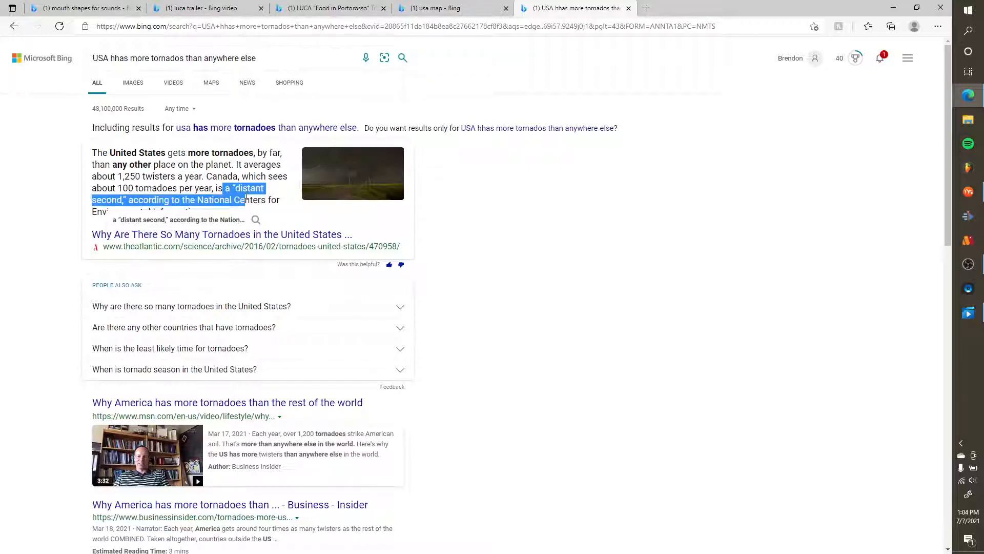
{"action": "left_click", "coordinate": [221, 200]}
{"action": "left_click_drag", "start_coordinate": [129, 200], "coordinate": [205, 213]}
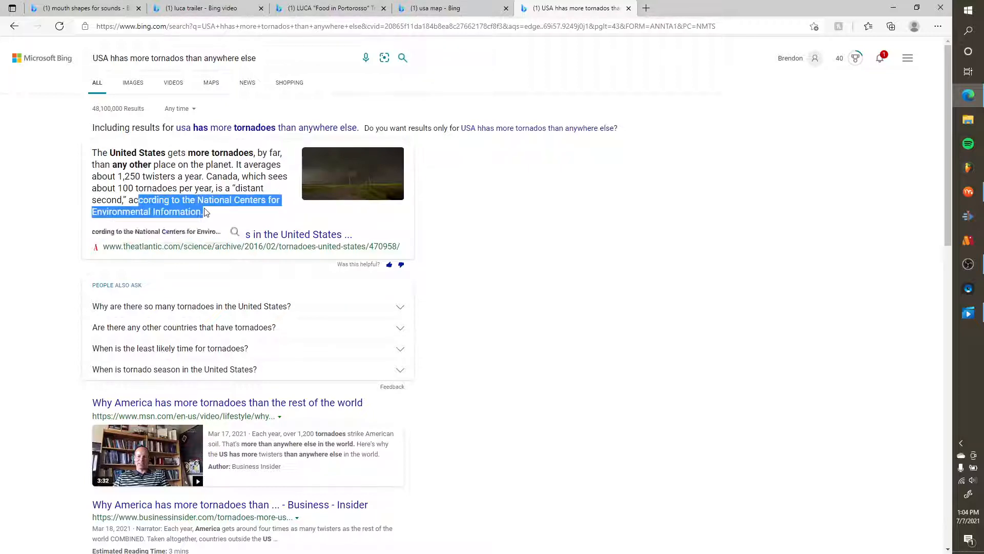
{"action": "left_click", "coordinate": [186, 199]}
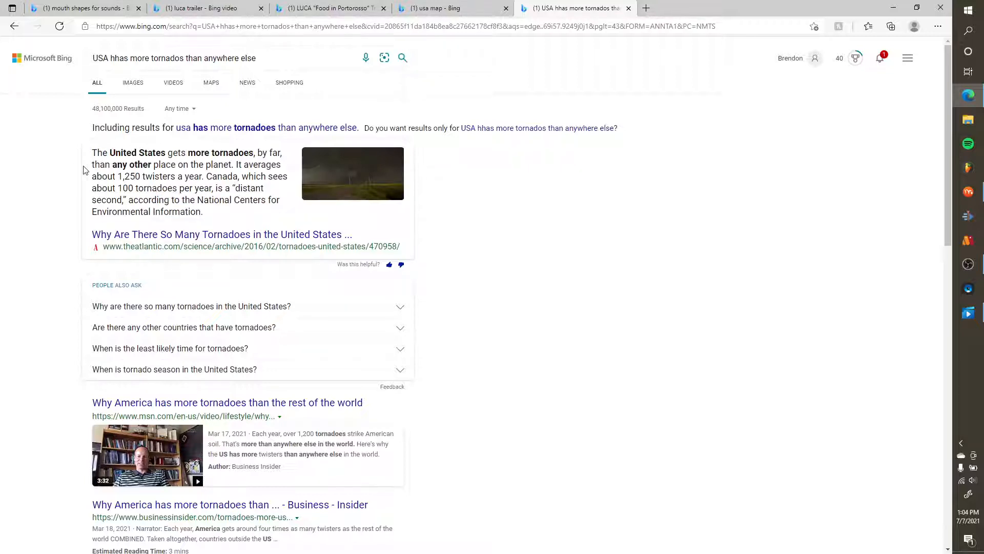
{"action": "left_click_drag", "start_coordinate": [122, 177], "coordinate": [203, 215]}
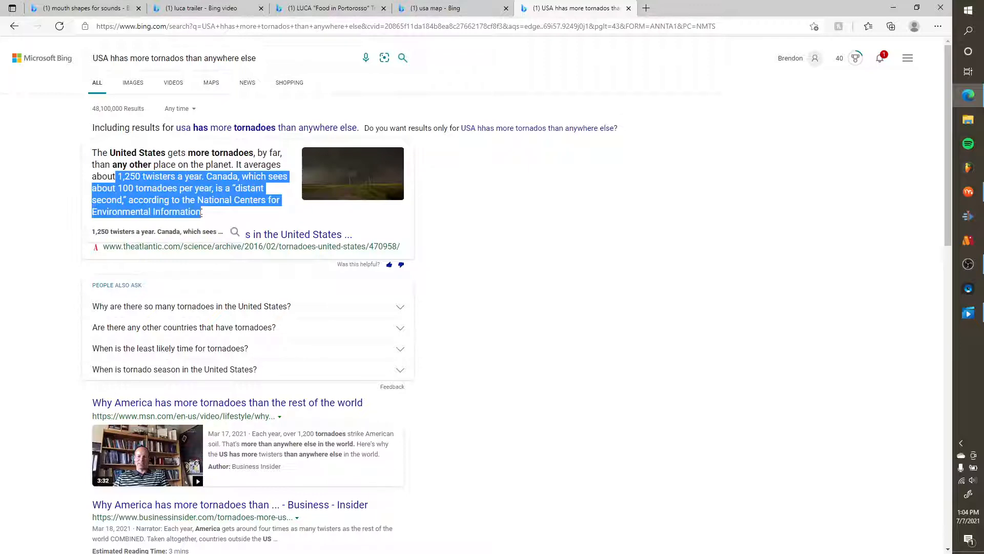
{"action": "left_click", "coordinate": [204, 215]}
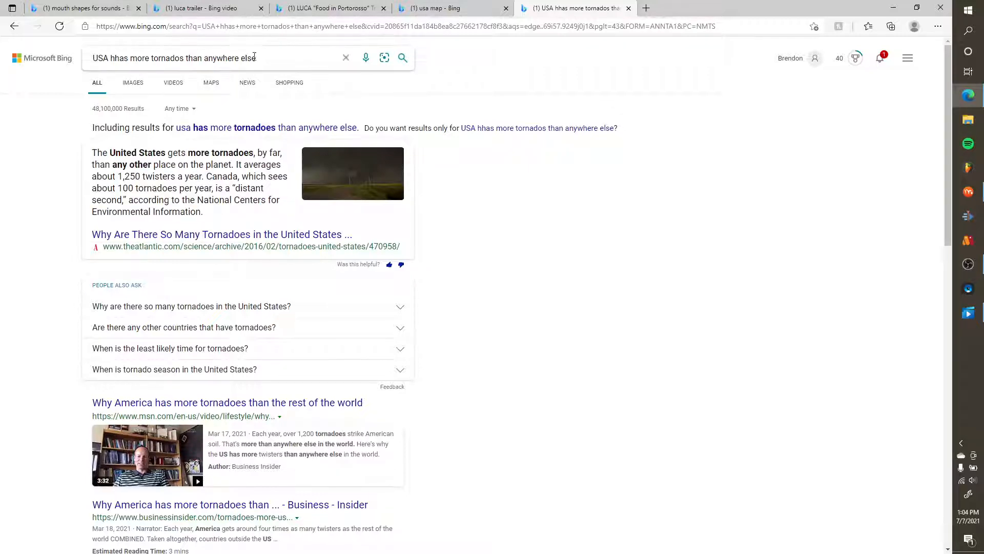
- Replace the search query with "tornado" and run the search
{"action": "left_click_drag", "start_coordinate": [258, 59], "coordinate": [78, 55]}
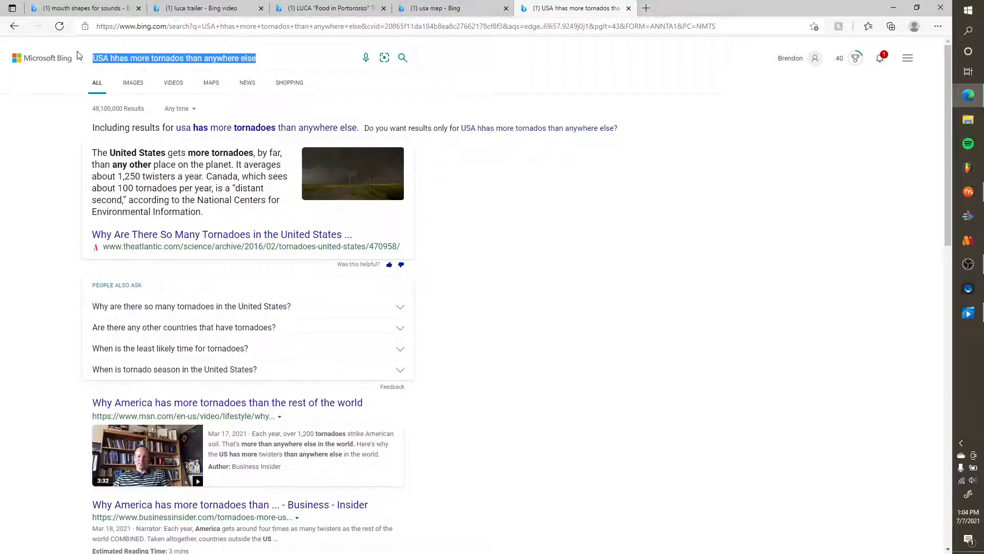
{"action": "type", "text": "tornado"}
{"action": "key", "text": "Return"}
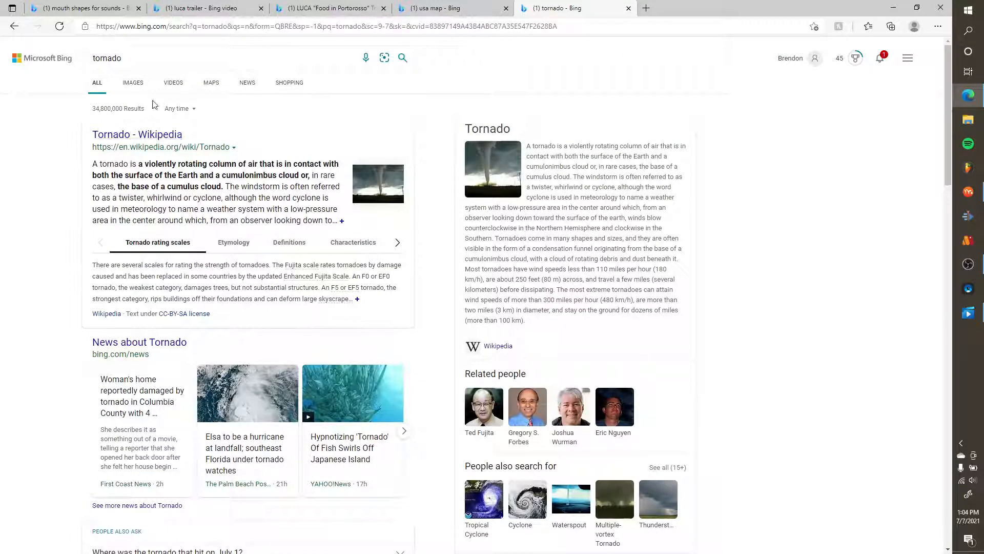
- Browse tornado image results, viewing the Canadian tornado photo, the EF5 Tornadoes related search and its black-and-white funnel photo
{"action": "left_click", "coordinate": [129, 84]}
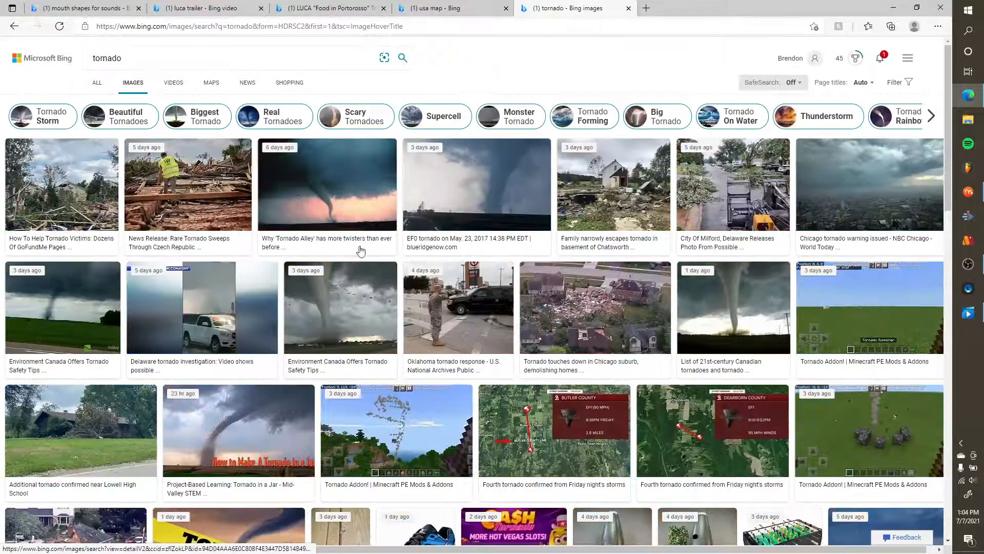
{"action": "left_click", "coordinate": [736, 318]}
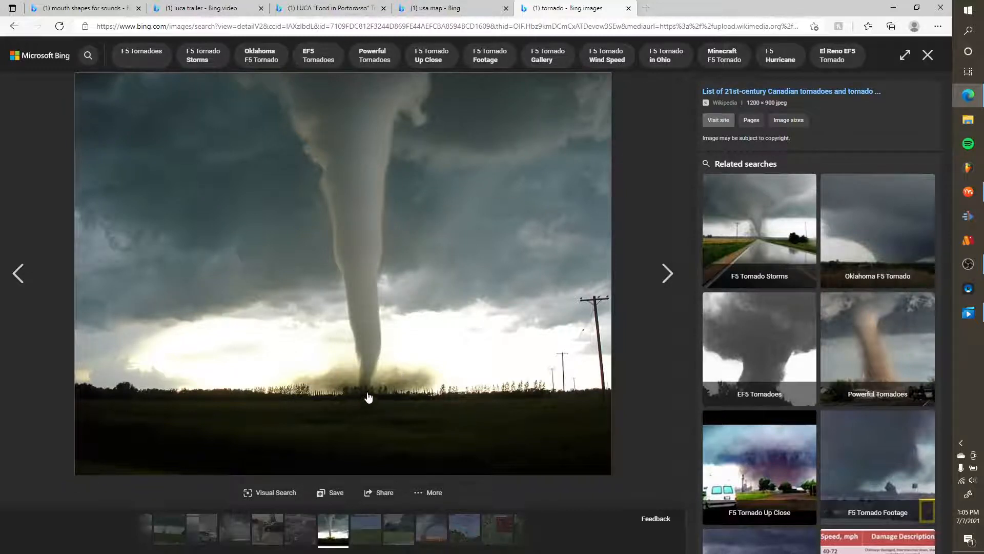
{"action": "left_click", "coordinate": [749, 345]}
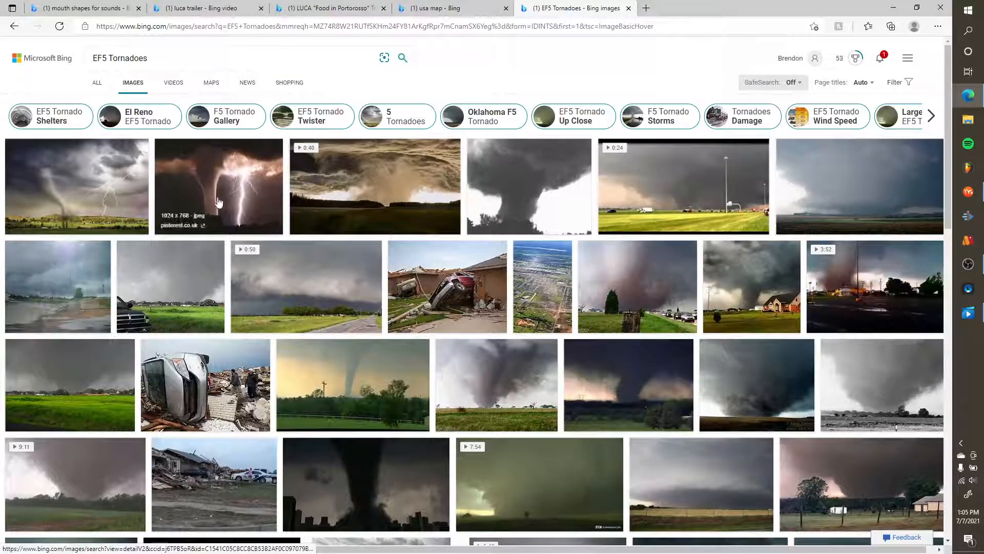
{"action": "left_click", "coordinate": [561, 189]}
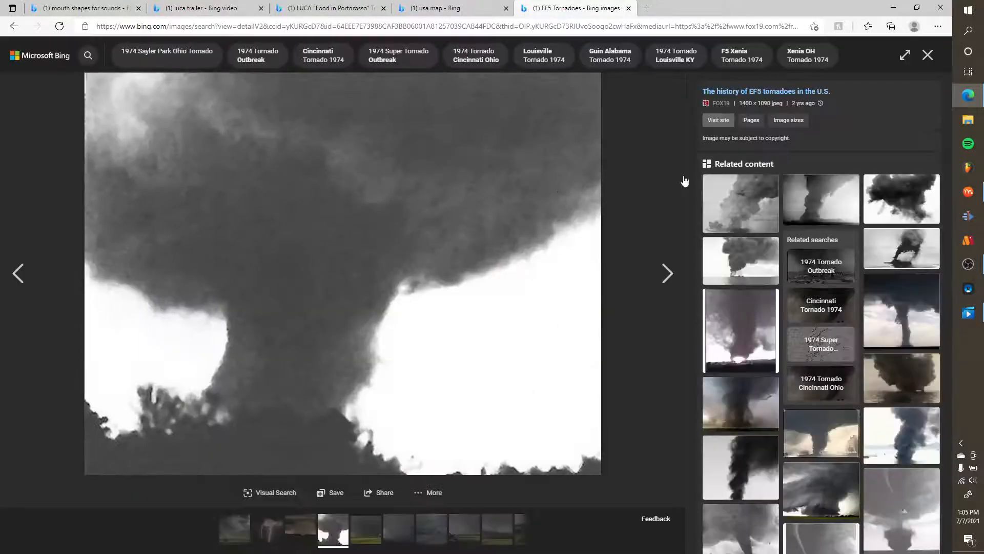
- Examine the EF5 tornado damage photo of the car against a garage and a related wrecked red car, returning to the image results
{"action": "left_click", "coordinate": [927, 55]}
{"action": "left_click", "coordinate": [469, 292]}
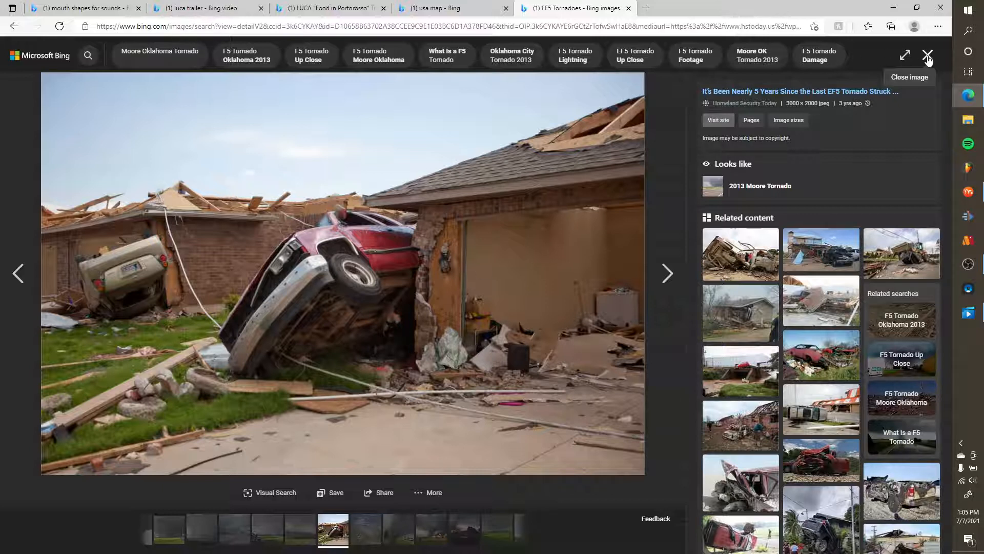
{"action": "left_click", "coordinate": [816, 458]}
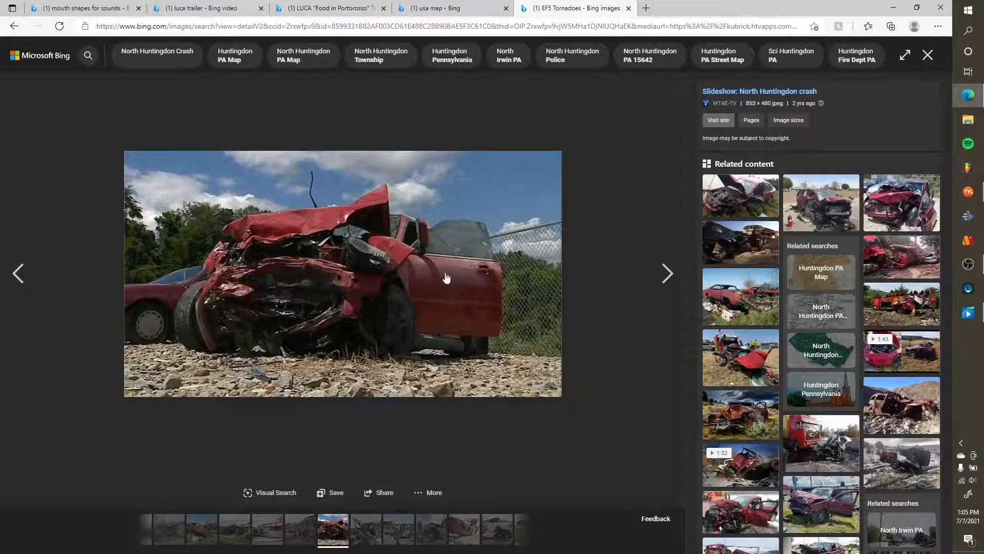
{"action": "left_click", "coordinate": [928, 54]}
{"action": "scroll", "coordinate": [490, 277], "scroll_direction": "down", "scroll_amount": 10}
{"action": "scroll", "coordinate": [489, 277], "scroll_direction": "up", "scroll_amount": 10}
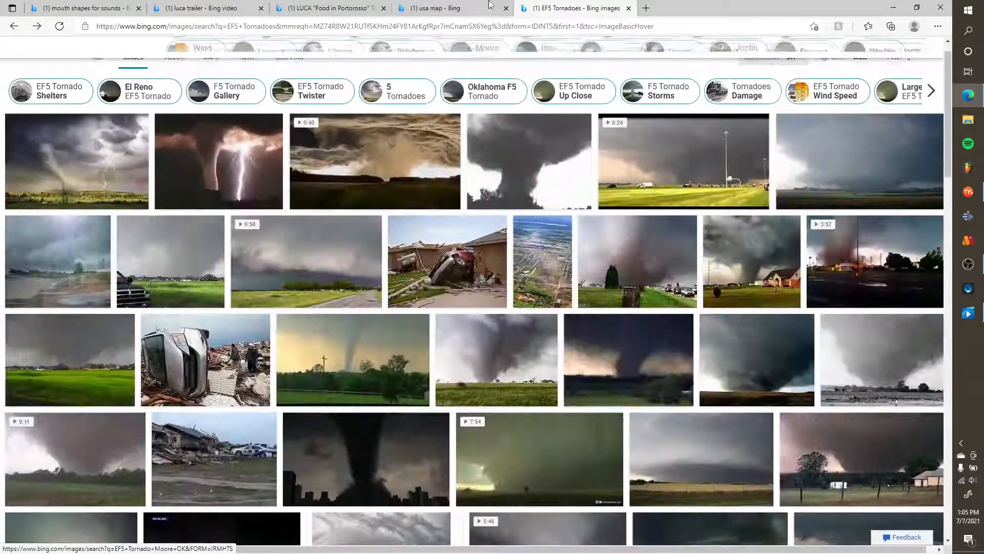
- Close the tornado and USA map pages and switch back to the Luca.moho project in Moho
{"action": "key", "text": "ctrl+w"}
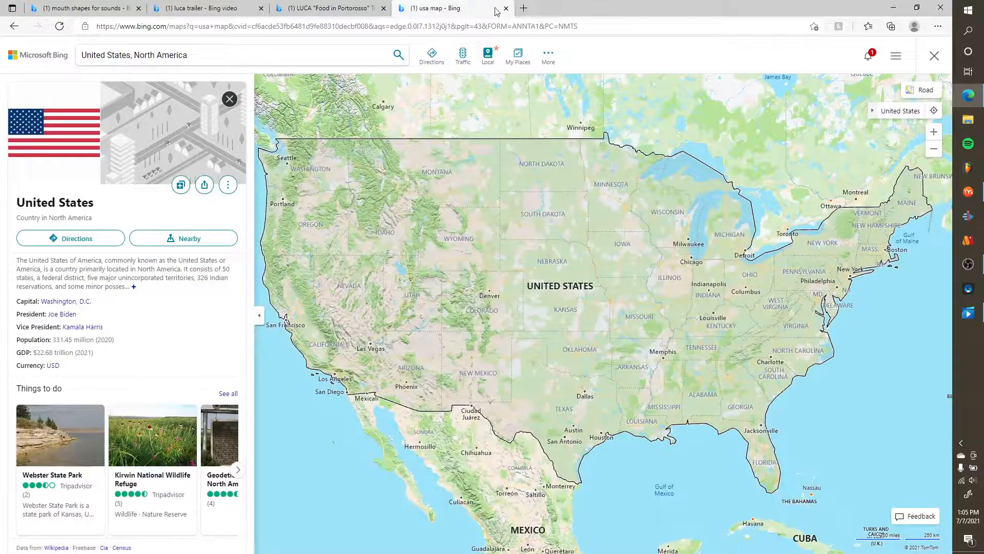
{"action": "left_click", "coordinate": [506, 8]}
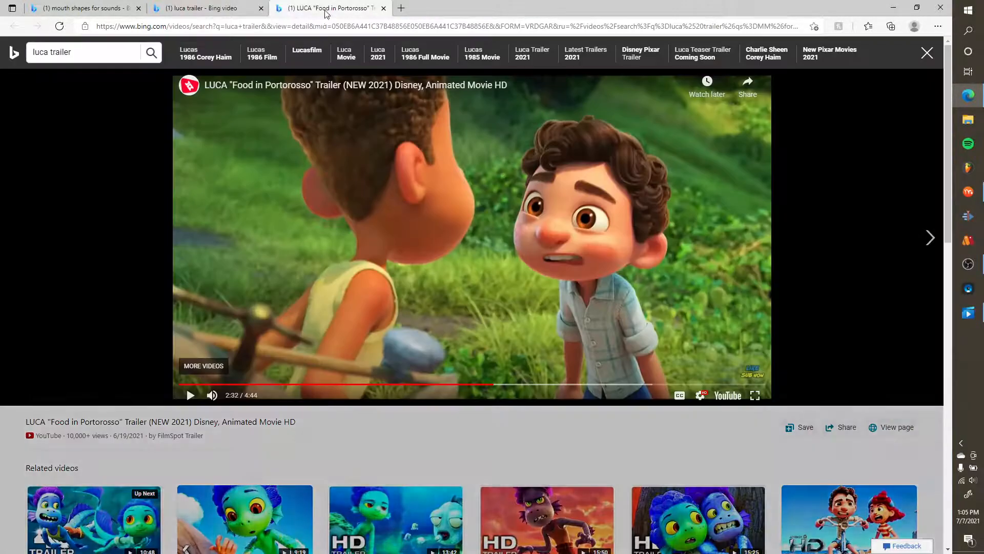
{"action": "left_click", "coordinate": [902, 5]}
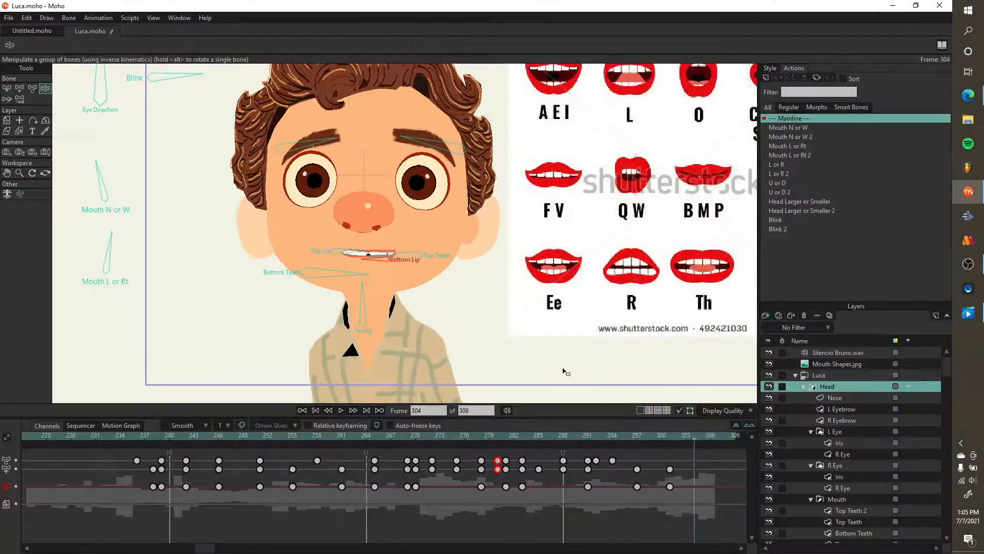
- Play back the lip-sync from frame 264, and replay it from frame 244 to check the mouth movement
{"action": "left_click_drag", "start_coordinate": [671, 438], "coordinate": [365, 444]}
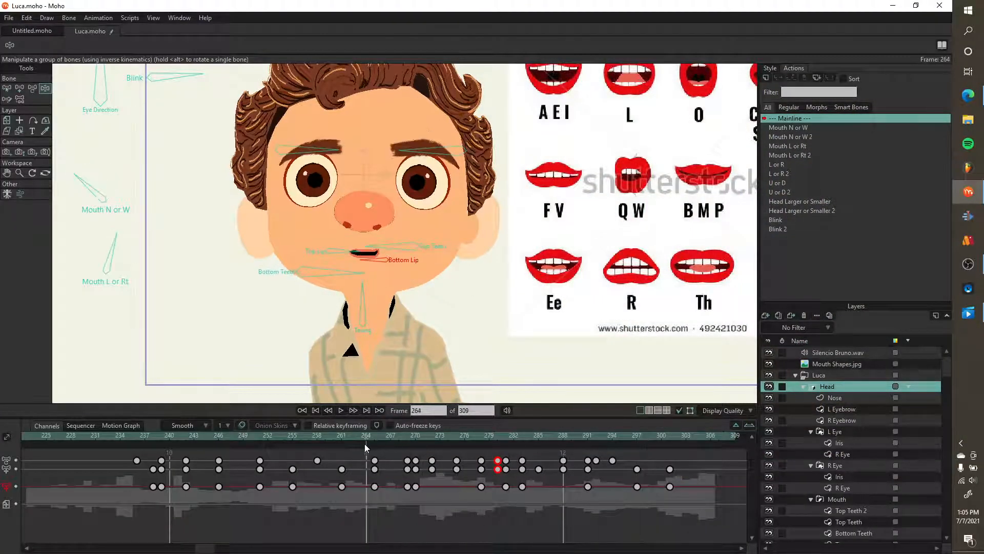
{"action": "left_click", "coordinate": [341, 410]}
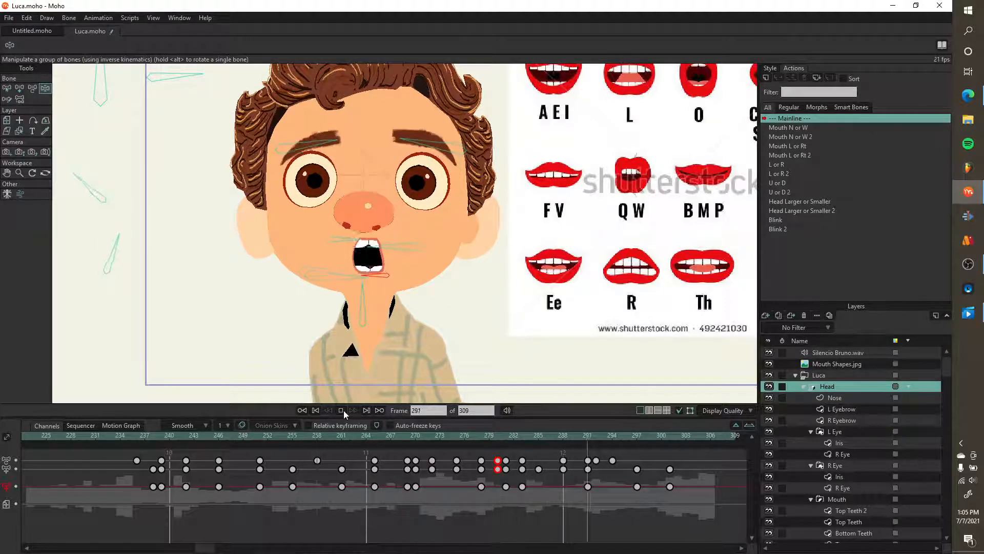
{"action": "left_click", "coordinate": [341, 410]}
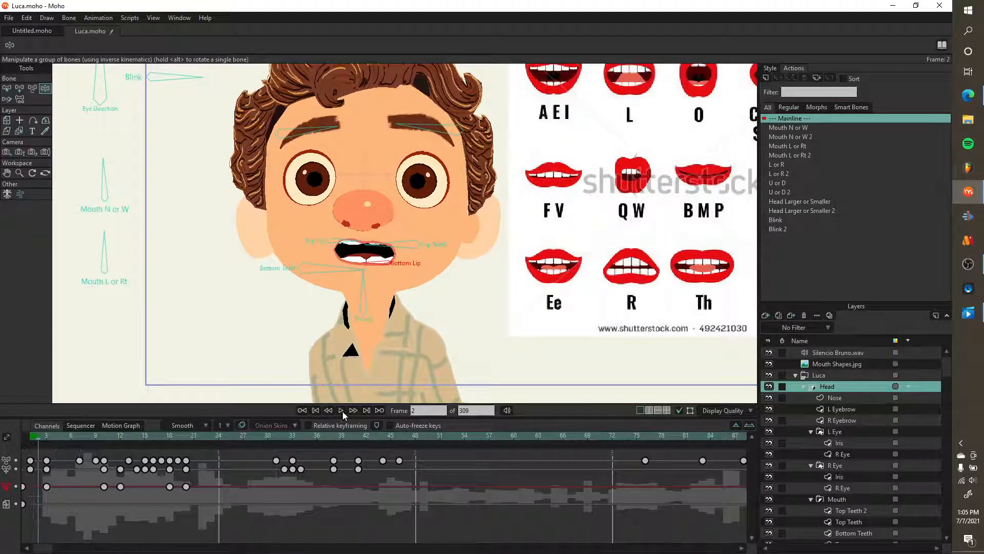
{"action": "left_click", "coordinate": [366, 410]}
{"action": "left_click_drag", "start_coordinate": [462, 435], "coordinate": [194, 437]}
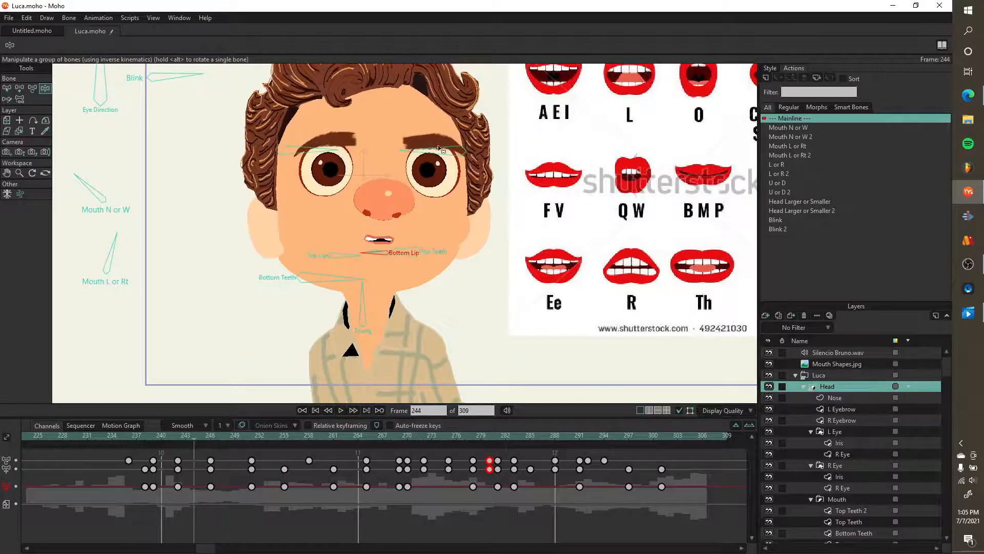
{"action": "left_click", "coordinate": [341, 410]}
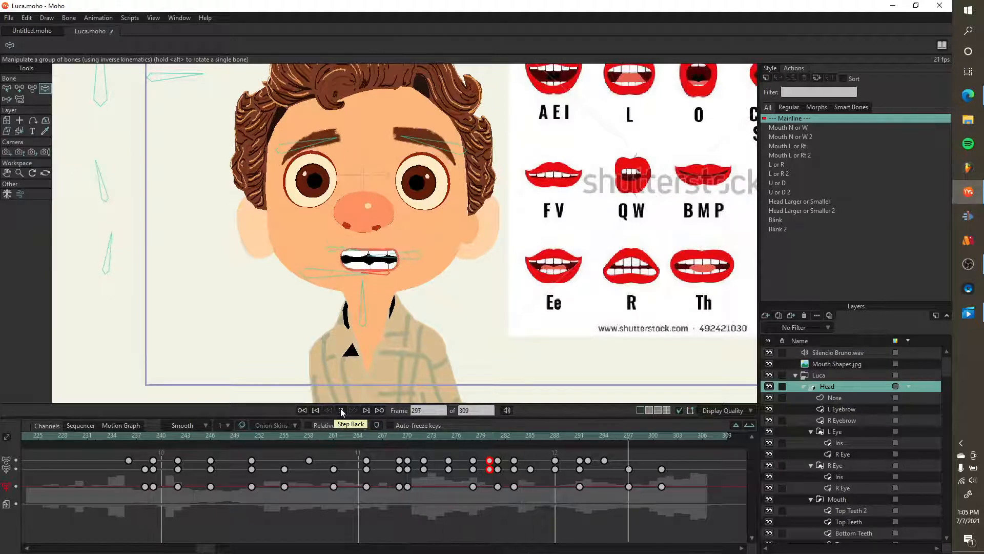
{"action": "left_click", "coordinate": [341, 410]}
{"action": "scroll", "coordinate": [377, 229], "scroll_direction": "down", "scroll_amount": 2}
{"action": "scroll", "coordinate": [377, 229], "scroll_direction": "up", "scroll_amount": 2}
{"action": "scroll", "coordinate": [377, 229], "scroll_direction": "down", "scroll_amount": 2}
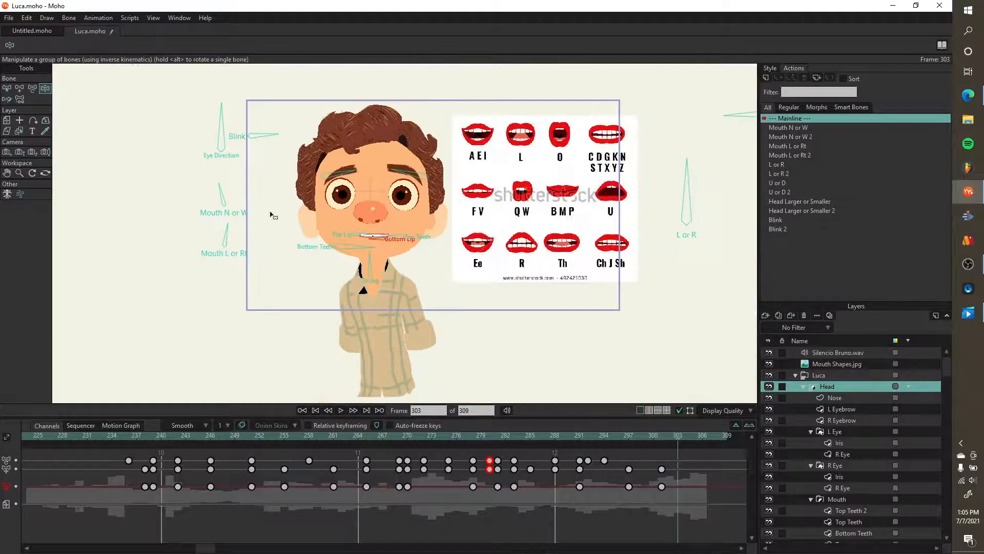
{"action": "scroll", "coordinate": [225, 195], "scroll_direction": "up", "scroll_amount": 1}
{"action": "scroll", "coordinate": [210, 205], "scroll_direction": "down", "scroll_amount": 1}
{"action": "scroll", "coordinate": [209, 206], "scroll_direction": "down", "scroll_amount": 1}
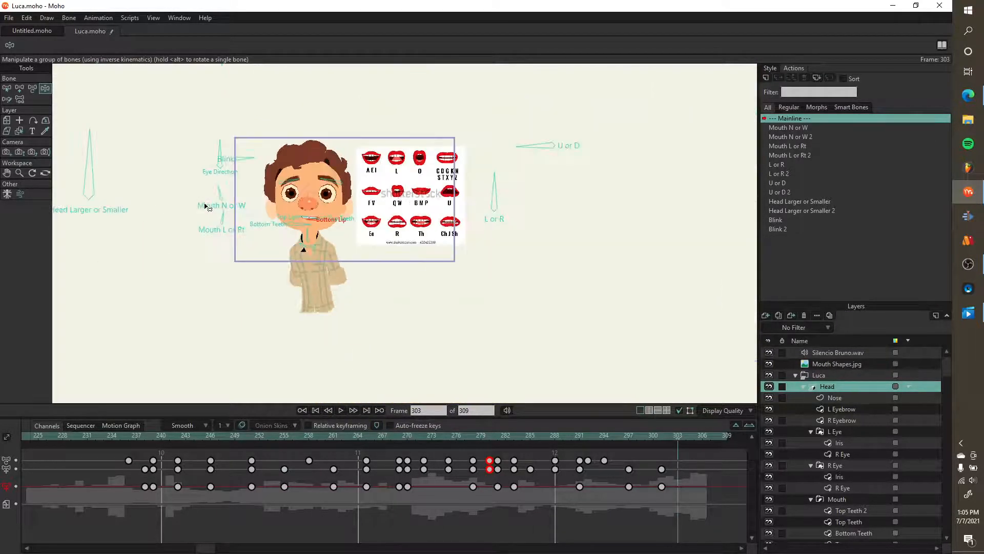
{"action": "scroll", "coordinate": [241, 206], "scroll_direction": "up", "scroll_amount": 3}
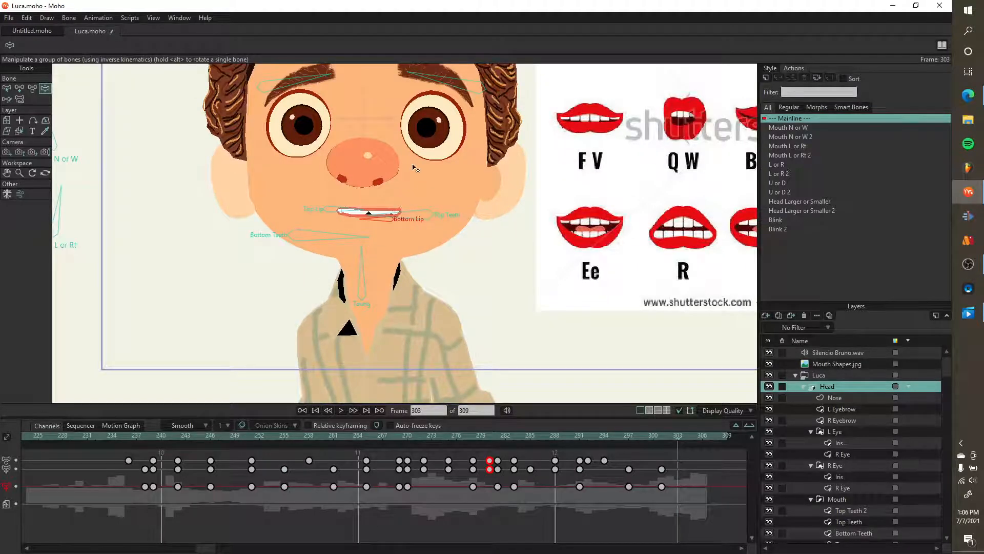
{"action": "scroll", "coordinate": [417, 164], "scroll_direction": "up", "scroll_amount": 3}
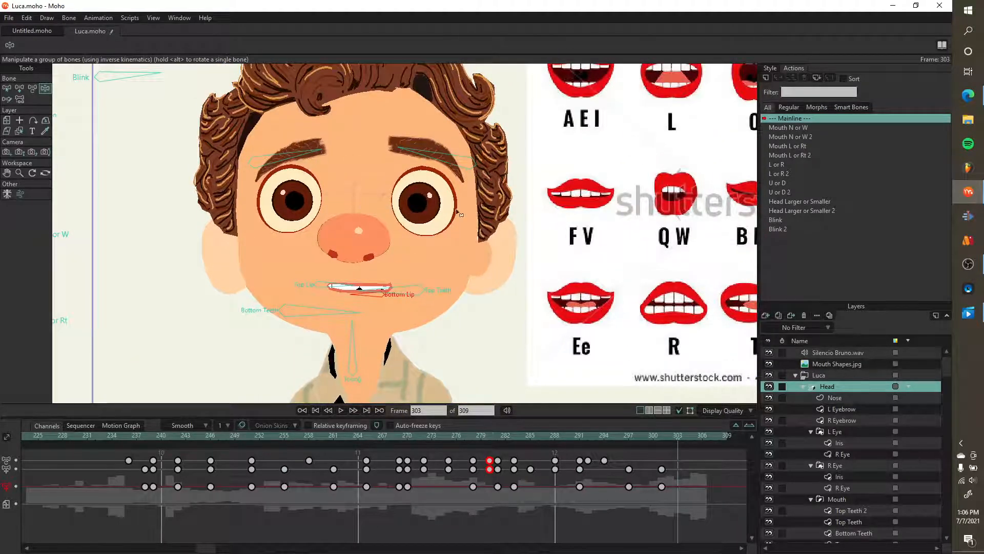
{"action": "scroll", "coordinate": [354, 299], "scroll_direction": "up", "scroll_amount": 2}
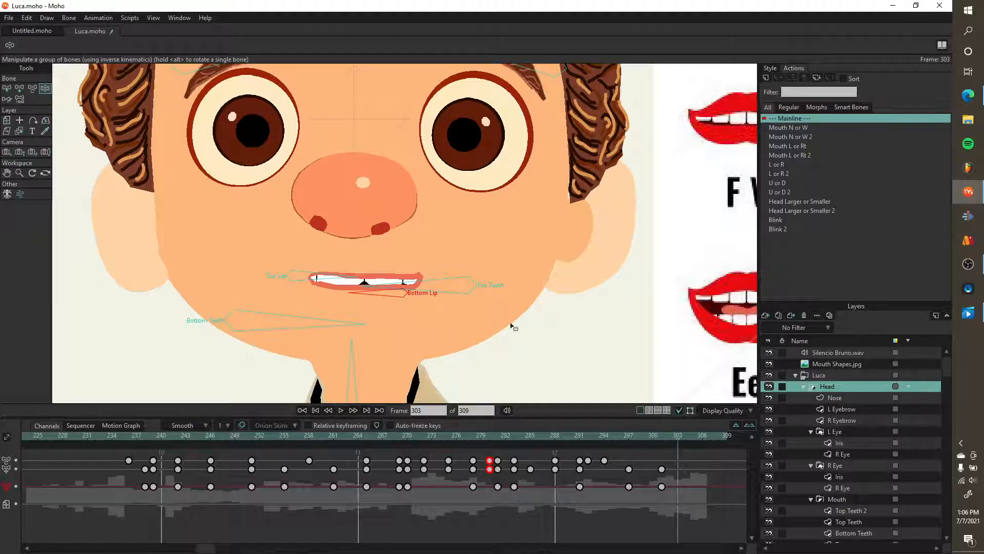
- Add the Boy Spiky preset character above the Mouth layer with the Character Wizard, exporting all views
{"action": "scroll", "coordinate": [860, 492], "scroll_direction": "down", "scroll_amount": 2}
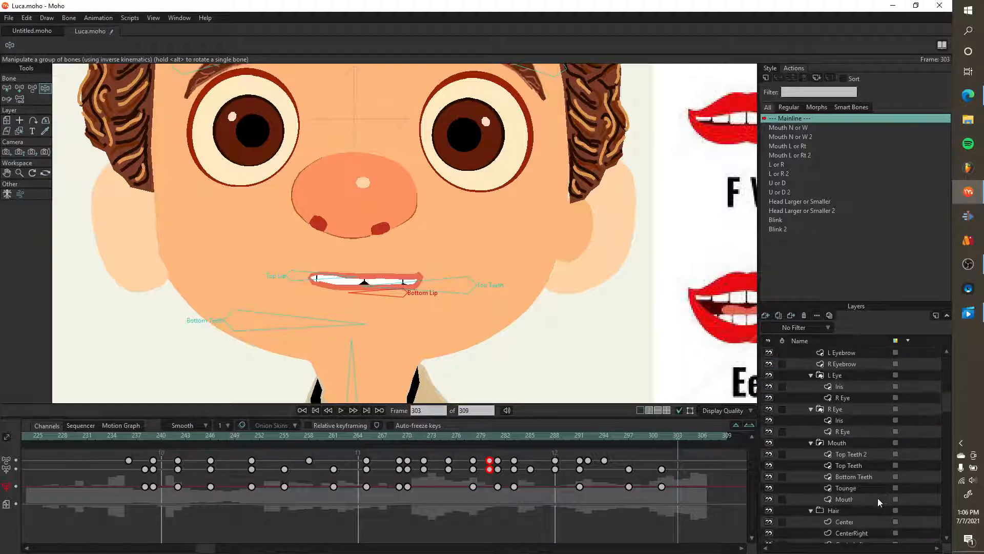
{"action": "left_click", "coordinate": [859, 495]}
{"action": "scroll", "coordinate": [353, 282], "scroll_direction": "up", "scroll_amount": 2}
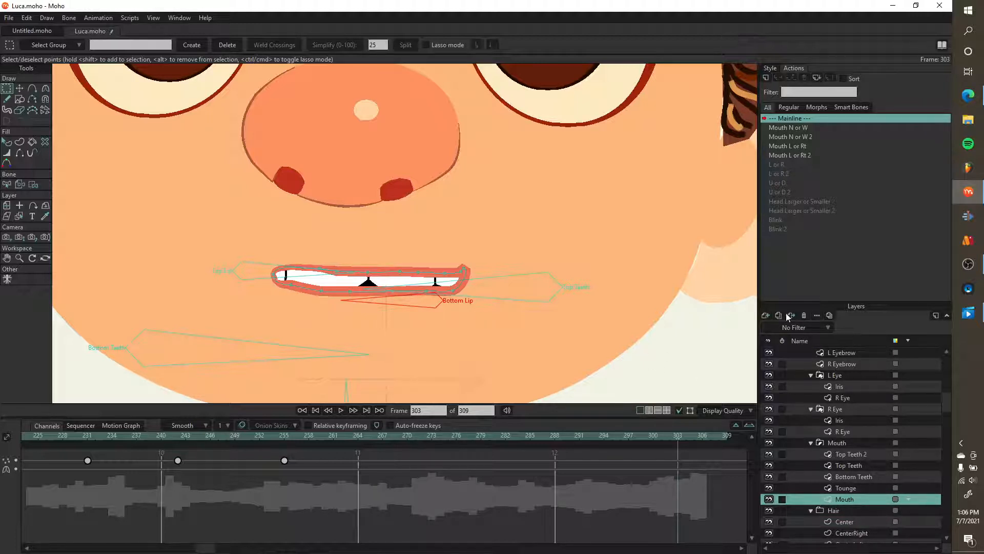
{"action": "left_click", "coordinate": [762, 316]}
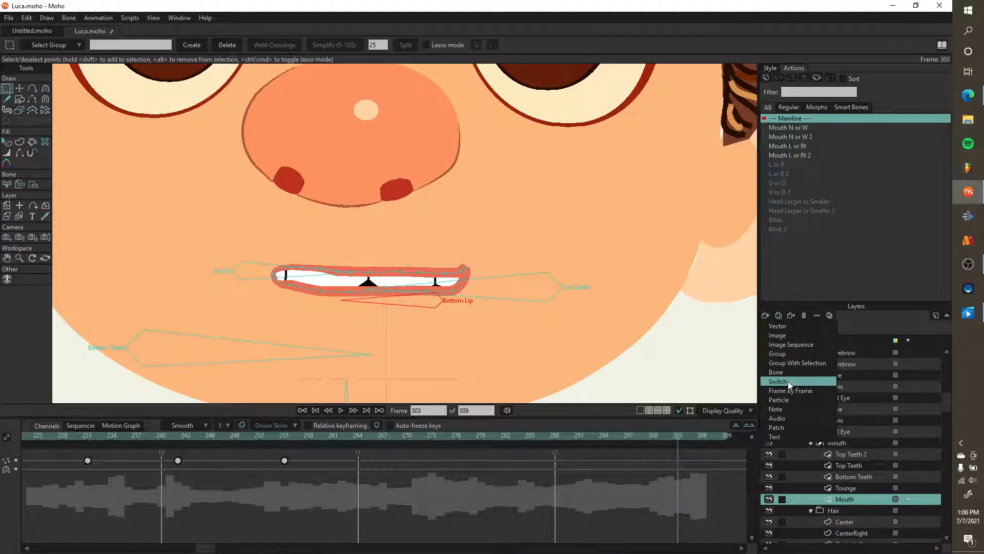
{"action": "left_click", "coordinate": [817, 272]}
{"action": "left_click", "coordinate": [179, 19]}
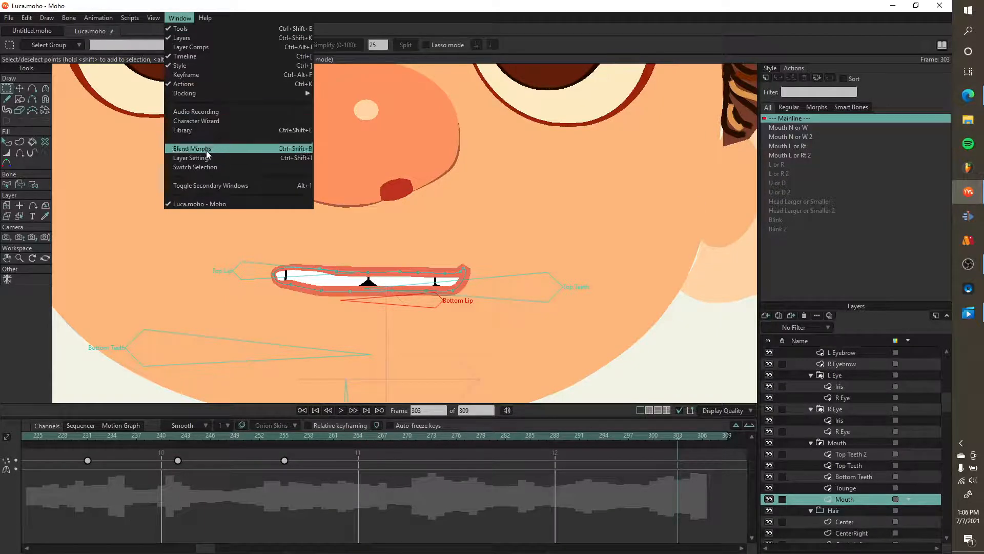
{"action": "left_click", "coordinate": [217, 122]}
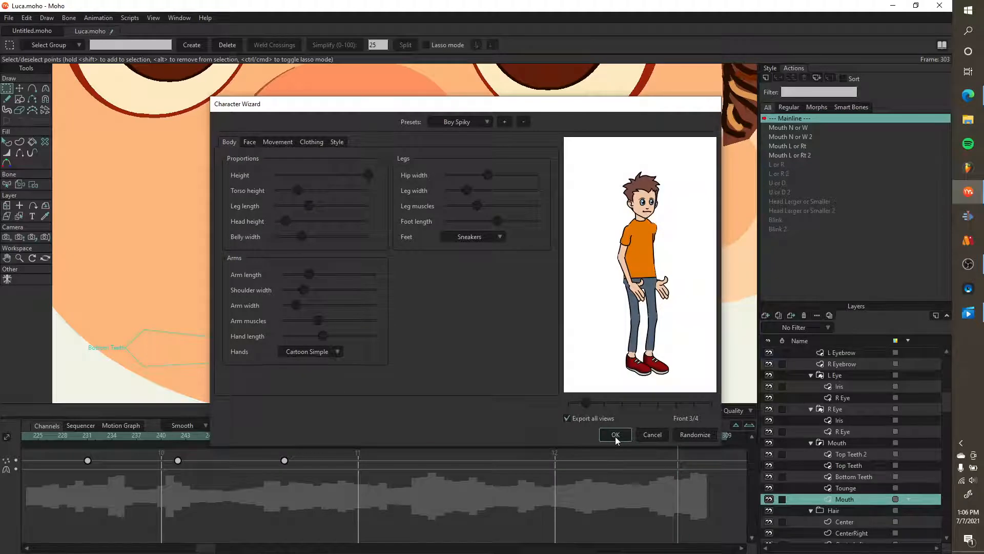
{"action": "left_click", "coordinate": [616, 436]}
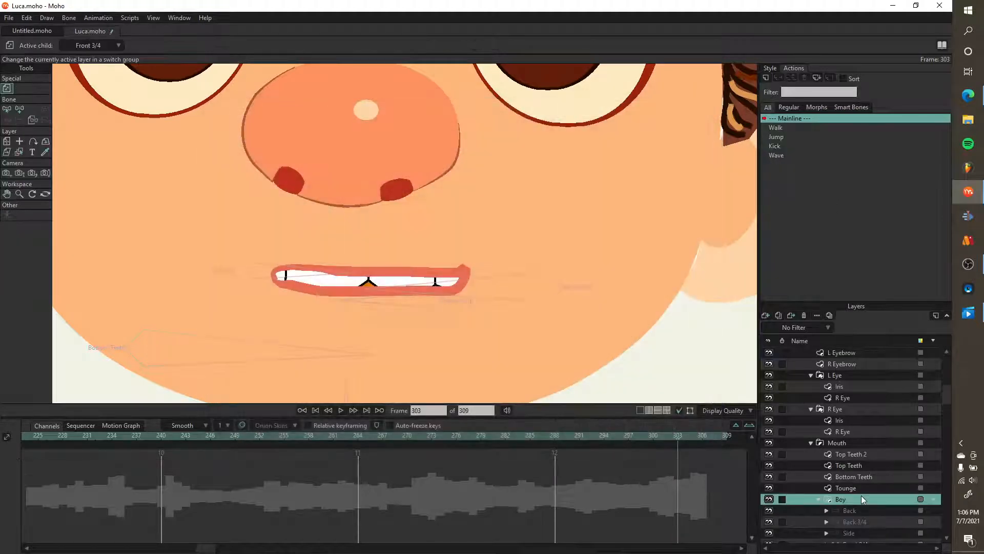
- Expand the Boy character's Front 3/4, Head and Mouth groups and examine the ready-made mouth shape layers
{"action": "scroll", "coordinate": [863, 522], "scroll_direction": "down", "scroll_amount": 2}
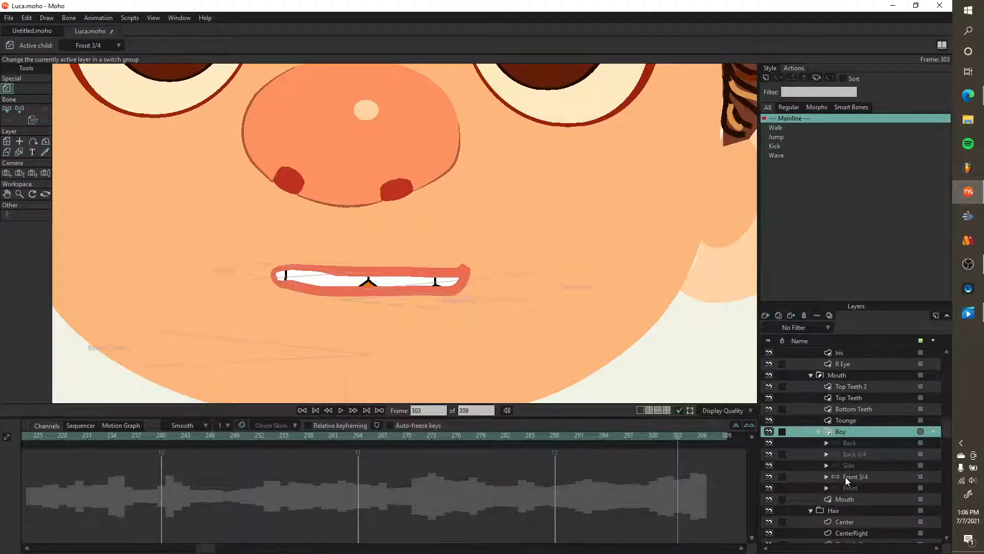
{"action": "scroll", "coordinate": [829, 478], "scroll_direction": "down", "scroll_amount": 10}
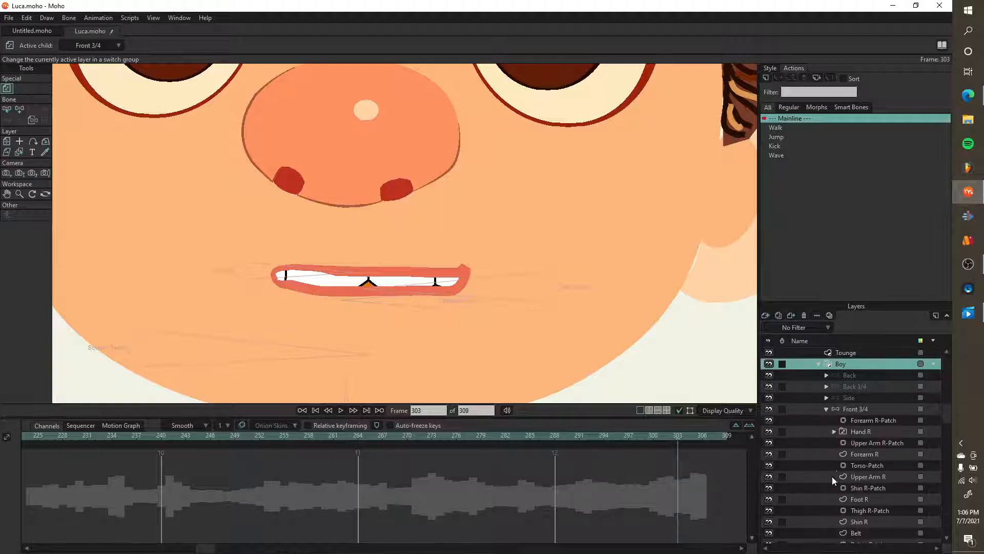
{"action": "scroll", "coordinate": [846, 436], "scroll_direction": "down", "scroll_amount": 2}
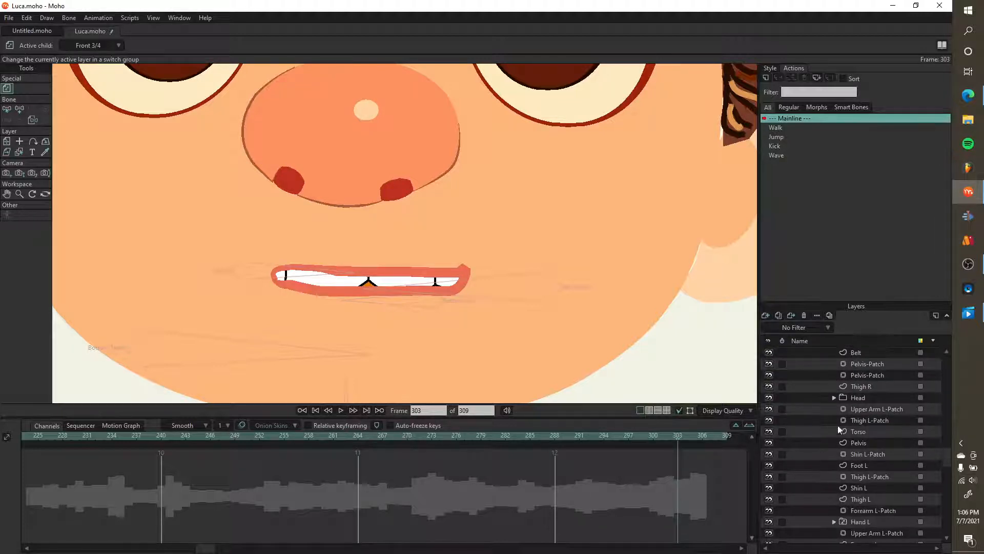
{"action": "left_click", "coordinate": [834, 398]}
{"action": "scroll", "coordinate": [860, 449], "scroll_direction": "down", "scroll_amount": 2}
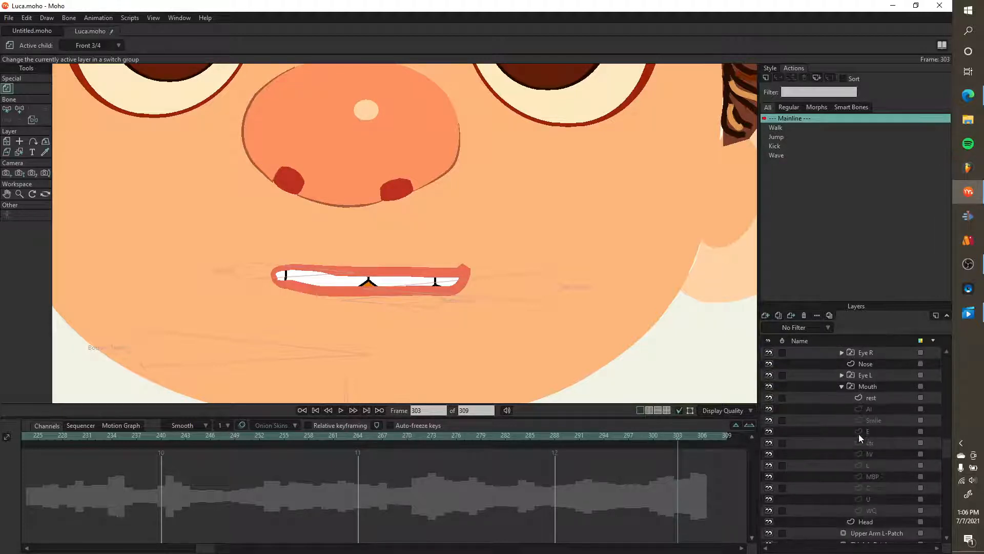
{"action": "scroll", "coordinate": [603, 296], "scroll_direction": "down", "scroll_amount": 5}
- Set the Boy layer's masking to "Don't mask this layer" and apply the layer settings
{"action": "left_click_drag", "start_coordinate": [604, 297], "coordinate": [371, 191]}
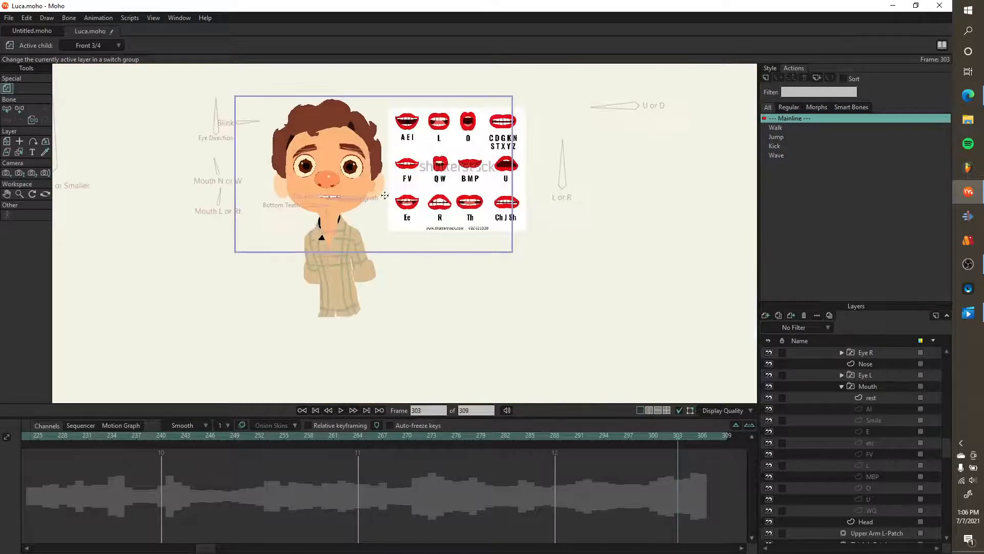
{"action": "scroll", "coordinate": [848, 436], "scroll_direction": "up", "scroll_amount": 5}
{"action": "scroll", "coordinate": [847, 439], "scroll_direction": "up", "scroll_amount": 5}
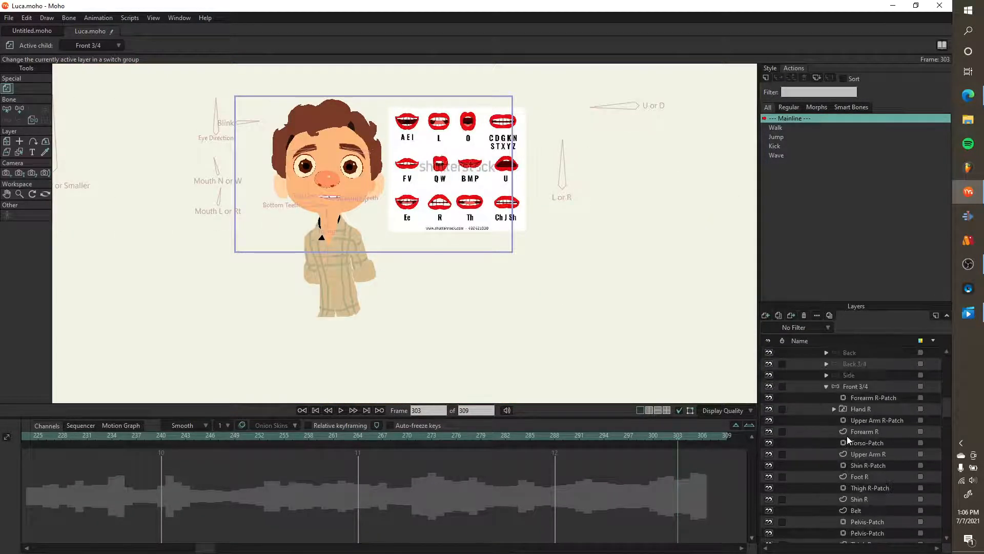
{"action": "double_click", "coordinate": [839, 397]}
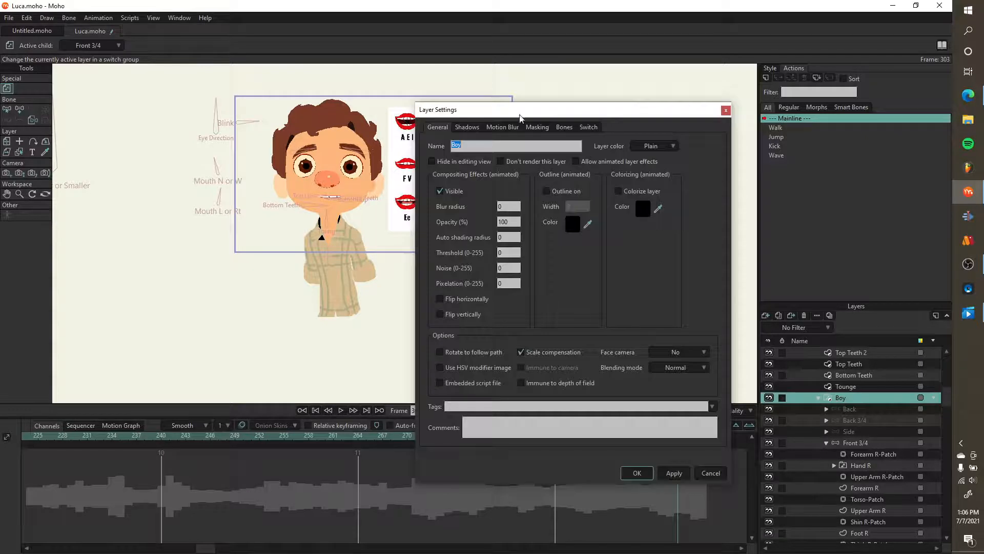
{"action": "left_click", "coordinate": [536, 126]}
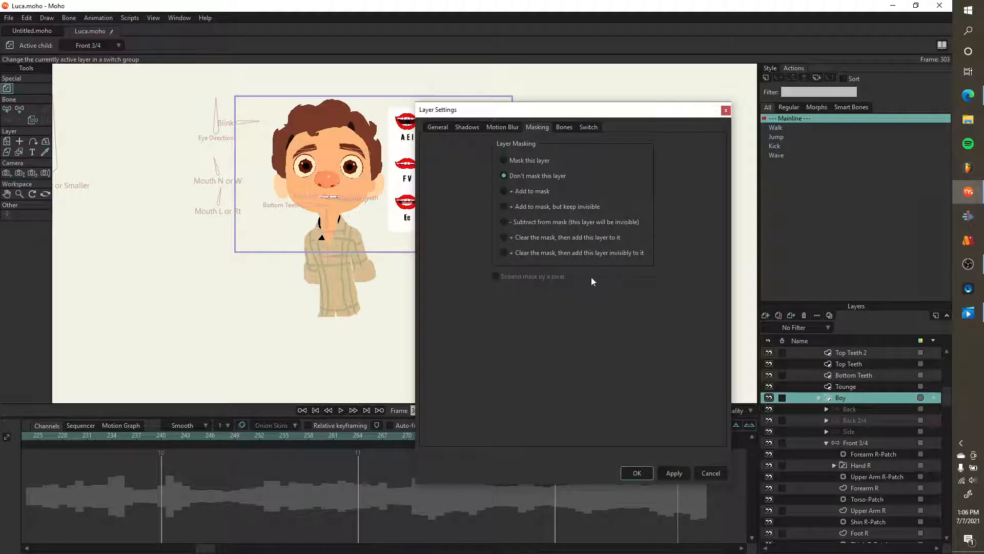
{"action": "left_click", "coordinate": [642, 471]}
{"action": "scroll", "coordinate": [495, 190], "scroll_direction": "down", "scroll_amount": 2}
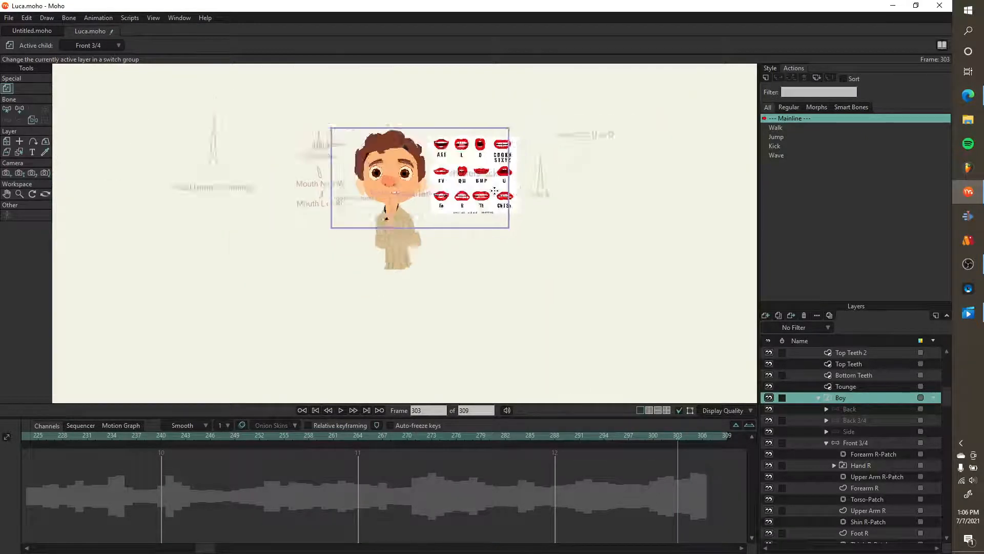
- Collapse the Boy layer and move it out of Luca's Mouth group to directly above the Mouth Shapes.jpg layer
{"action": "scroll", "coordinate": [495, 191], "scroll_direction": "down", "scroll_amount": 3}
{"action": "scroll", "coordinate": [461, 173], "scroll_direction": "up", "scroll_amount": 2}
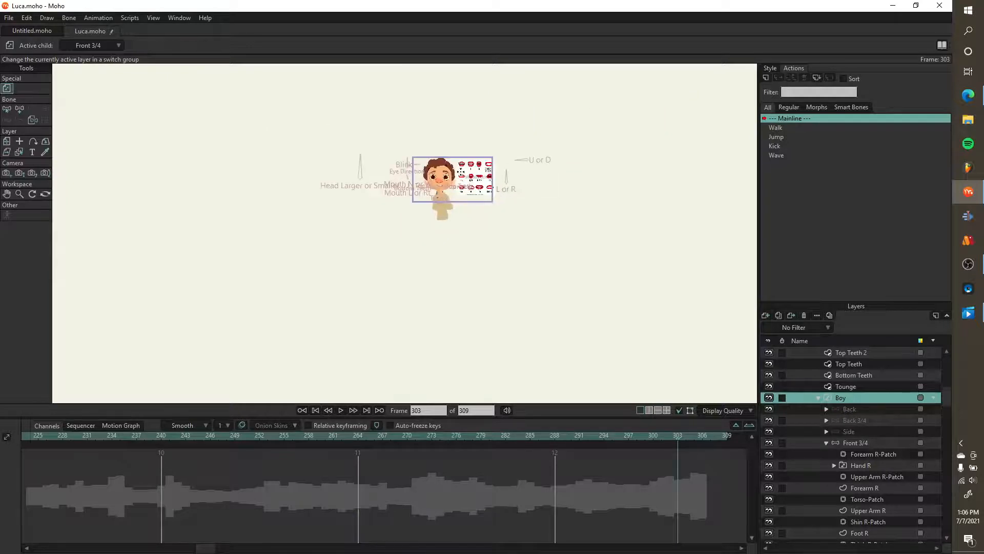
{"action": "scroll", "coordinate": [461, 173], "scroll_direction": "up", "scroll_amount": 5}
{"action": "scroll", "coordinate": [405, 233], "scroll_direction": "down", "scroll_amount": 2}
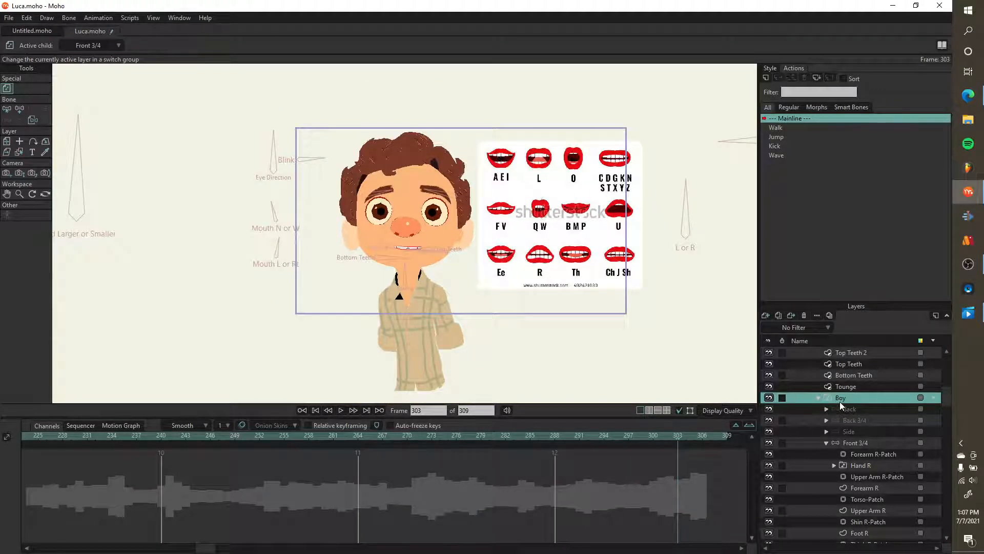
{"action": "left_click", "coordinate": [819, 398]}
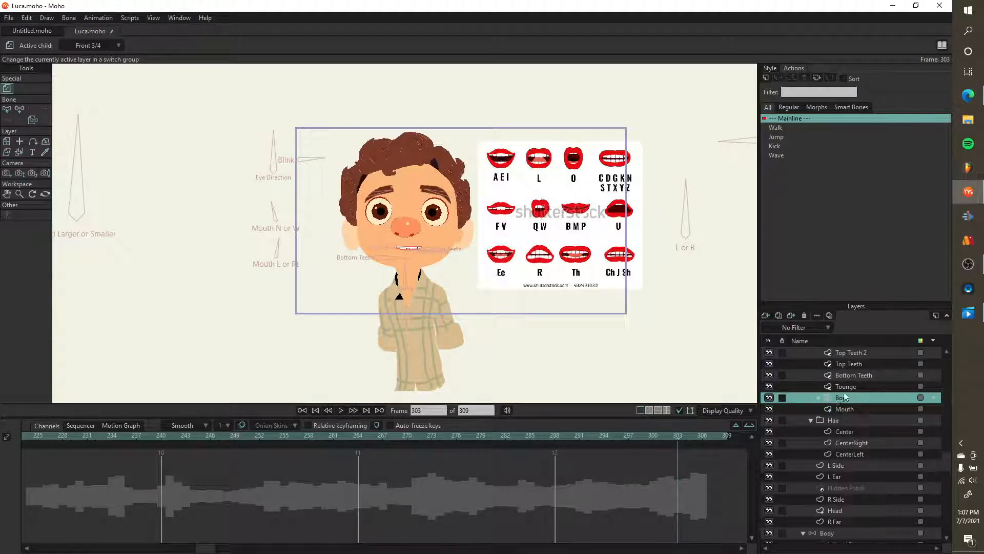
{"action": "scroll", "coordinate": [897, 404], "scroll_direction": "up", "scroll_amount": 3}
{"action": "mouse_move", "coordinate": [839, 498]}
{"action": "left_mouse_down"}
{"action": "mouse_move", "coordinate": [842, 341]}
{"action": "mouse_move", "coordinate": [834, 359]}
{"action": "left_mouse_up"}
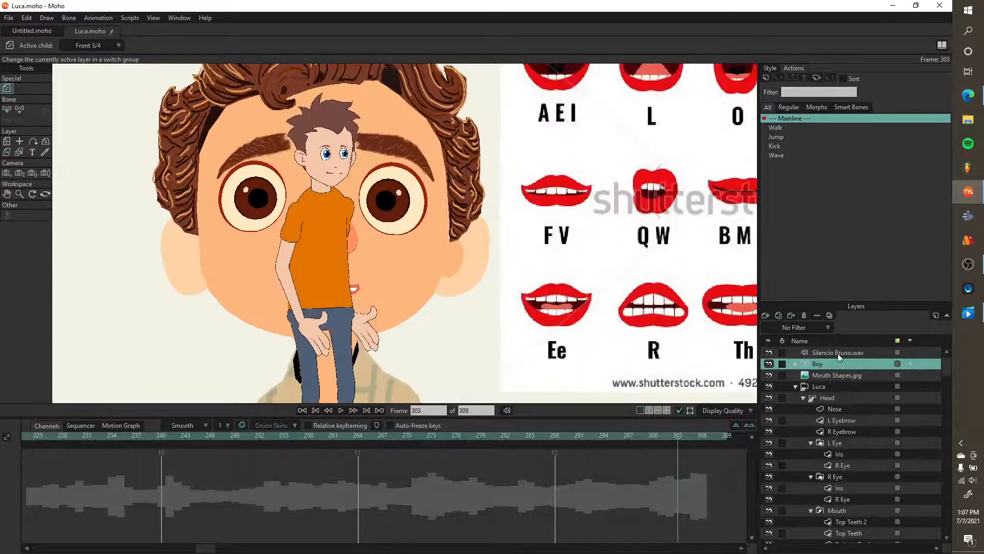
- Switch the Boy's Front 3/4 mouth at frame 303 through the AI and Smile shapes, ending on E
{"action": "left_click", "coordinate": [795, 364]}
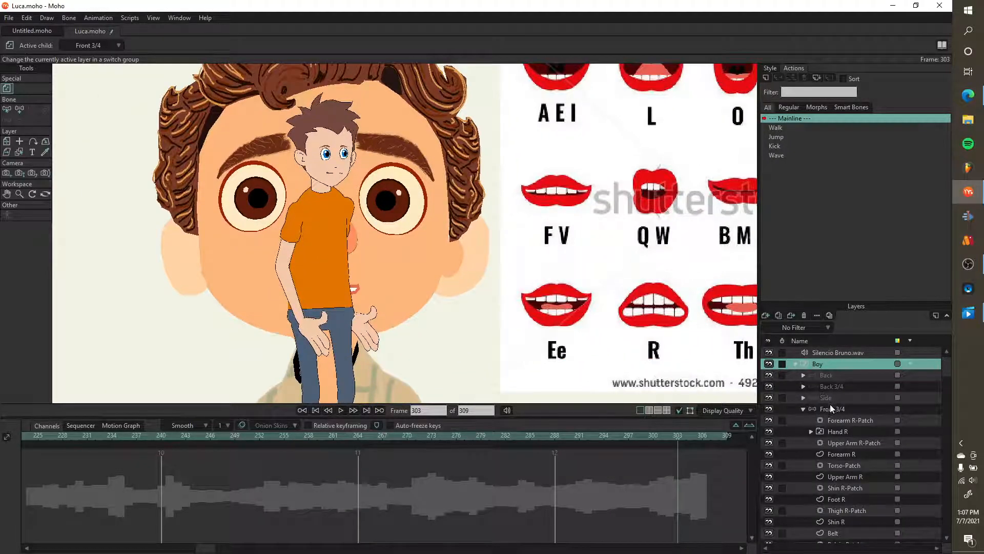
{"action": "scroll", "coordinate": [831, 410], "scroll_direction": "down", "scroll_amount": 5}
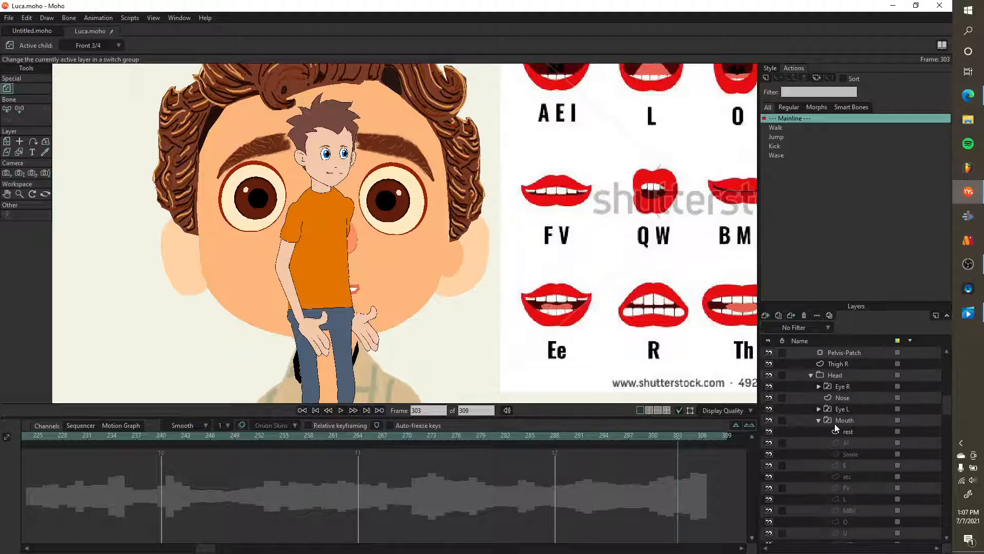
{"action": "right_click", "coordinate": [844, 419]}
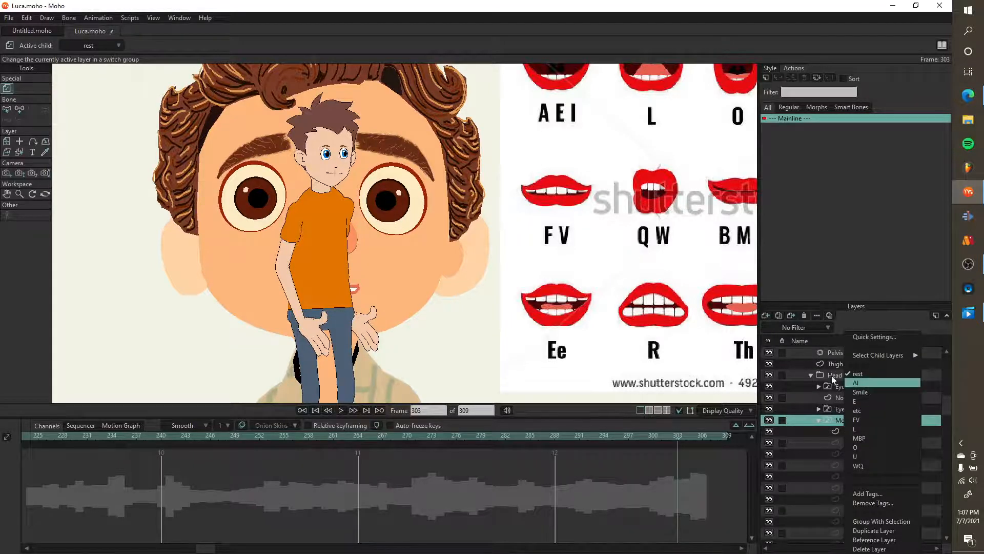
{"action": "left_click", "coordinate": [853, 386]}
{"action": "scroll", "coordinate": [283, 162], "scroll_direction": "up", "scroll_amount": 5}
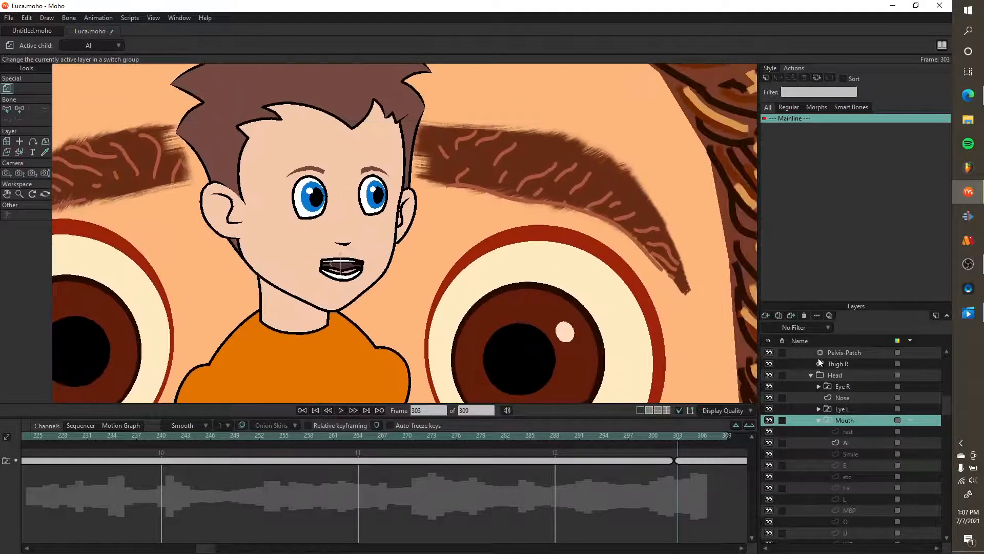
{"action": "right_click", "coordinate": [845, 416]}
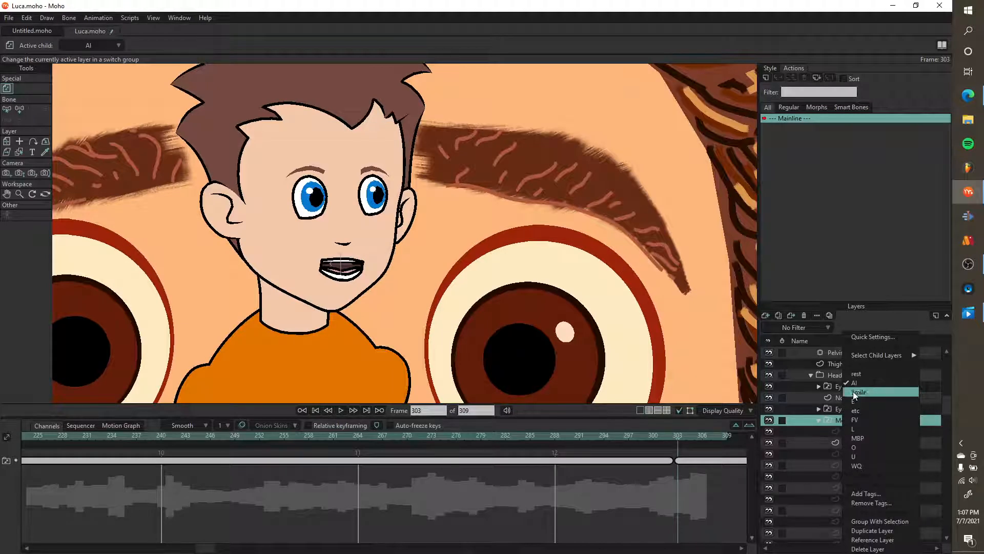
{"action": "left_click", "coordinate": [864, 393]}
{"action": "right_click", "coordinate": [864, 414]}
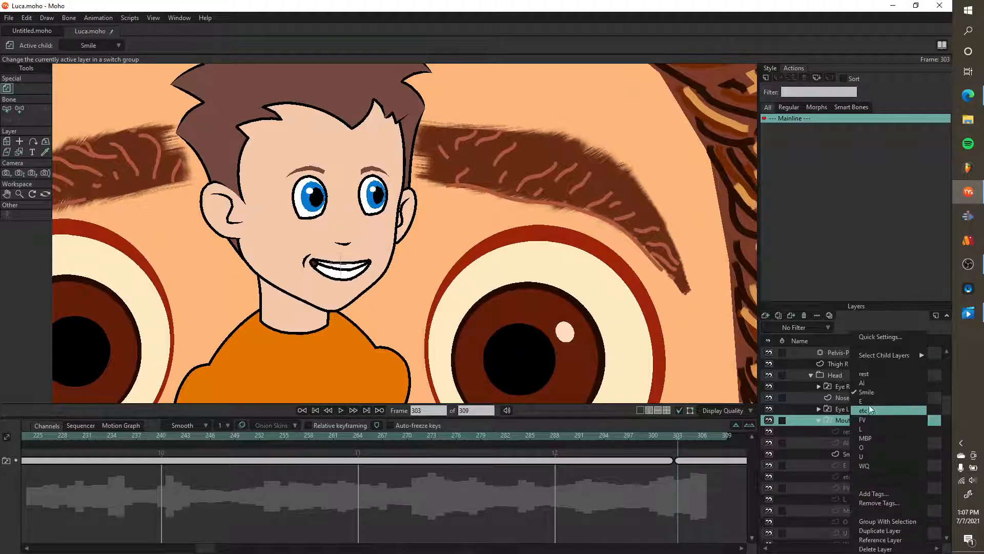
{"action": "left_click", "coordinate": [869, 403]}
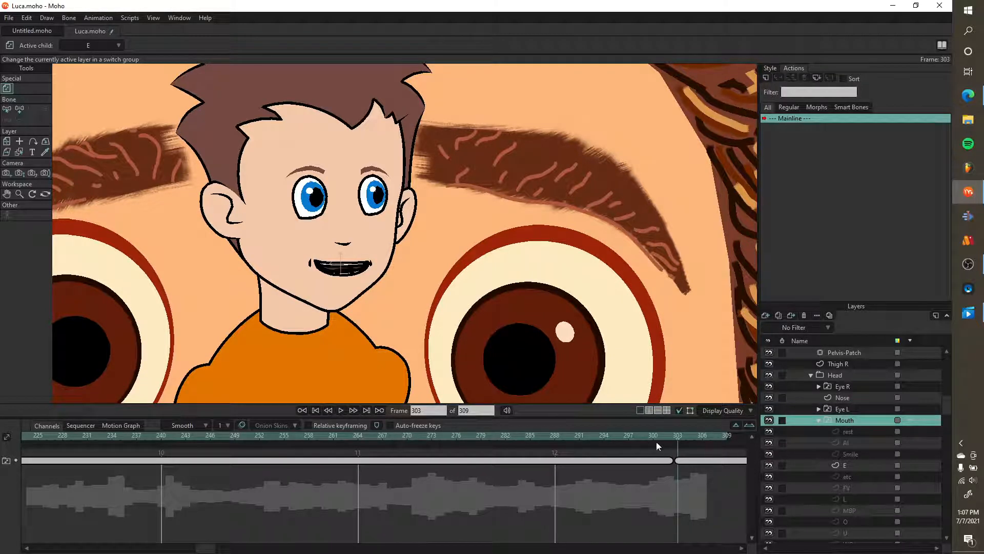
- Key the Boy's Mouth switch layer to the O shape at frame 270 and etc at frame 272
{"action": "left_click_drag", "start_coordinate": [659, 436], "coordinate": [407, 444]}
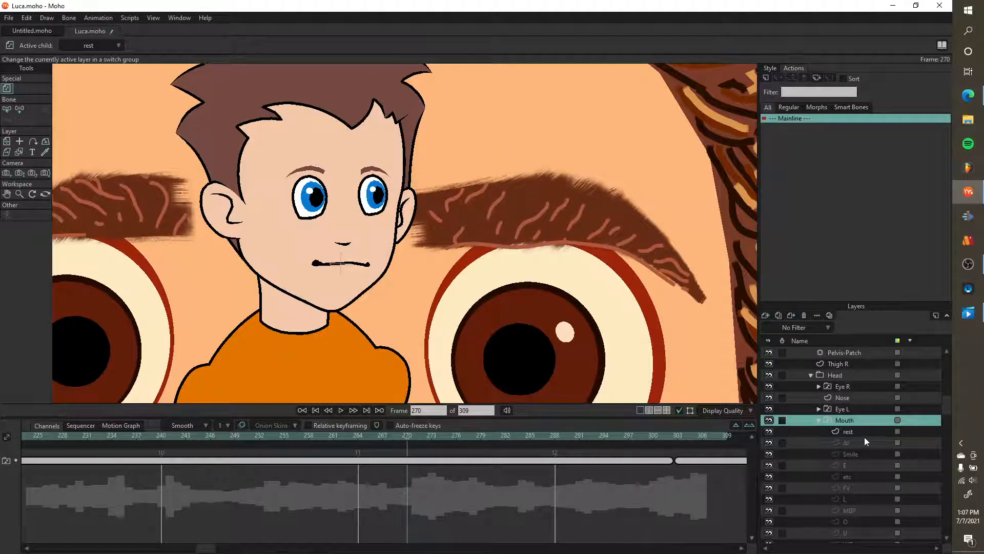
{"action": "right_click", "coordinate": [853, 429]}
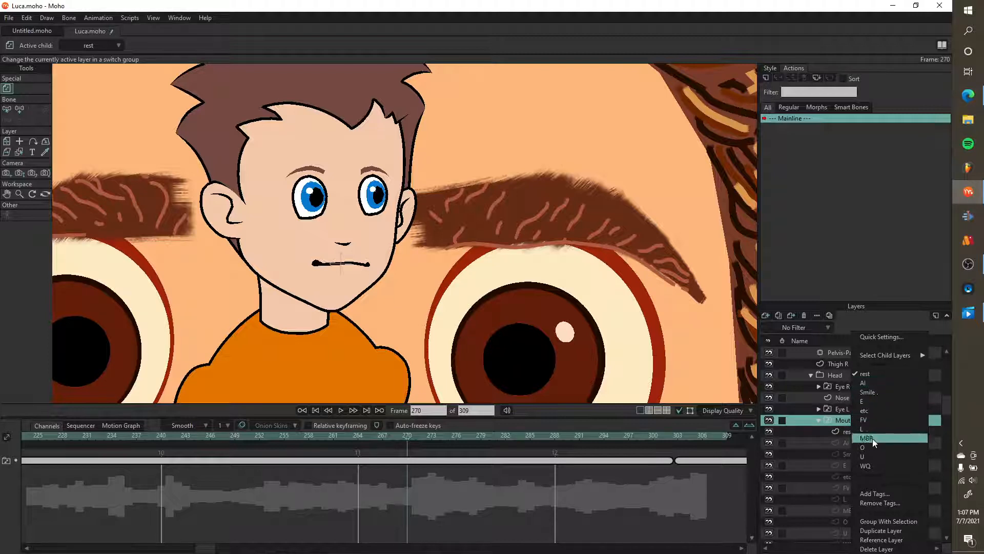
{"action": "left_click", "coordinate": [871, 447]}
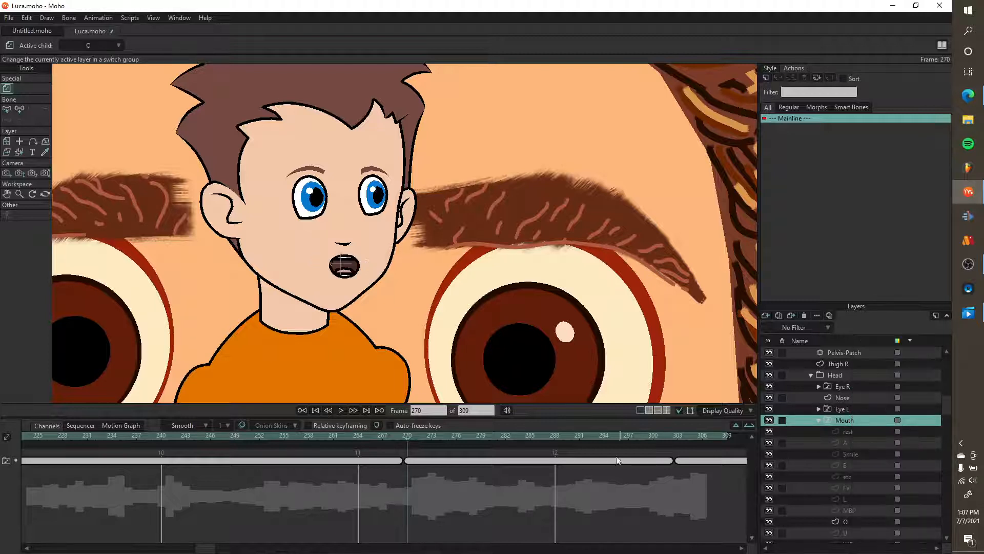
{"action": "left_click_drag", "start_coordinate": [411, 436], "coordinate": [430, 438]}
{"action": "right_click", "coordinate": [845, 421]}
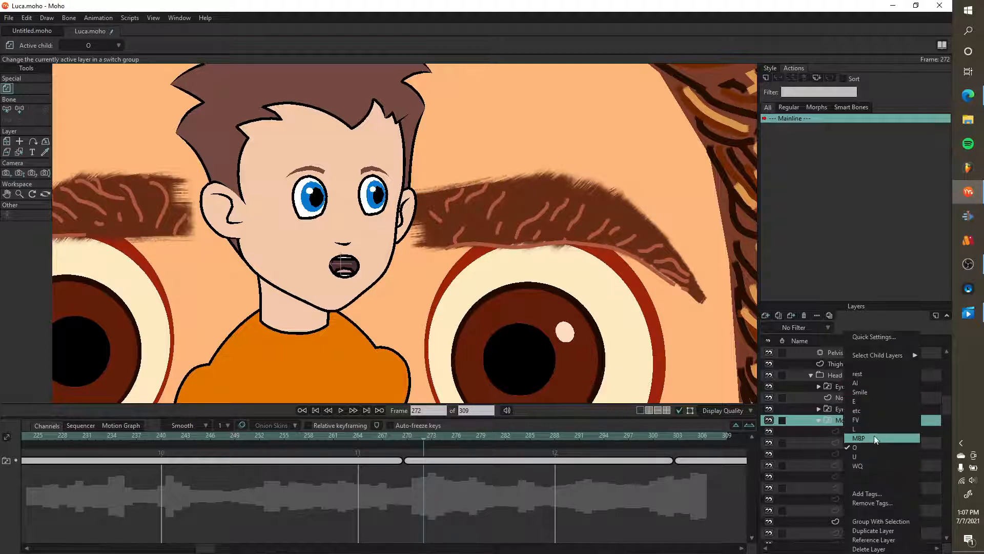
{"action": "left_click", "coordinate": [869, 410]}
- Key the Boy's mouth to the MBP shape at frame 275 and O at frame 279
{"action": "left_click_drag", "start_coordinate": [426, 437], "coordinate": [445, 442]}
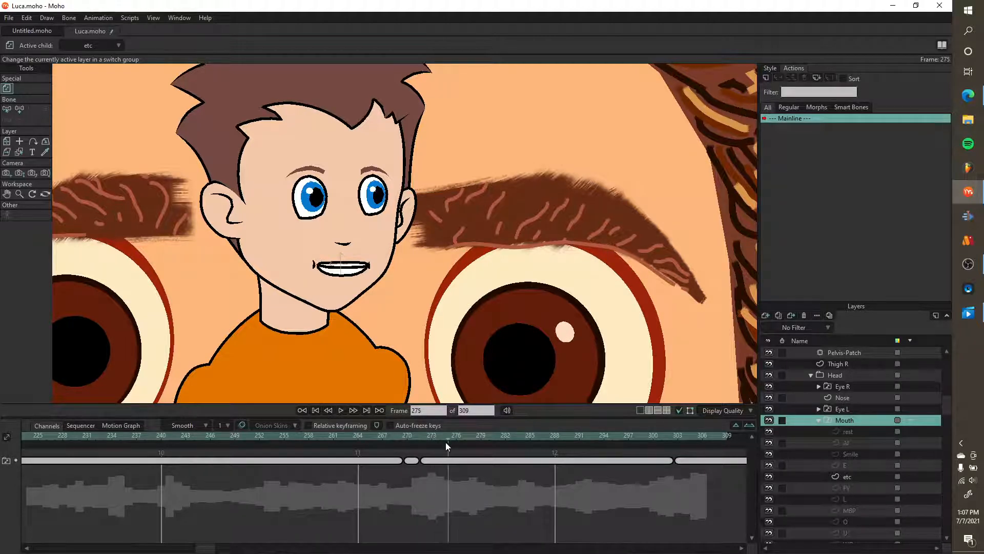
{"action": "right_click", "coordinate": [854, 422]}
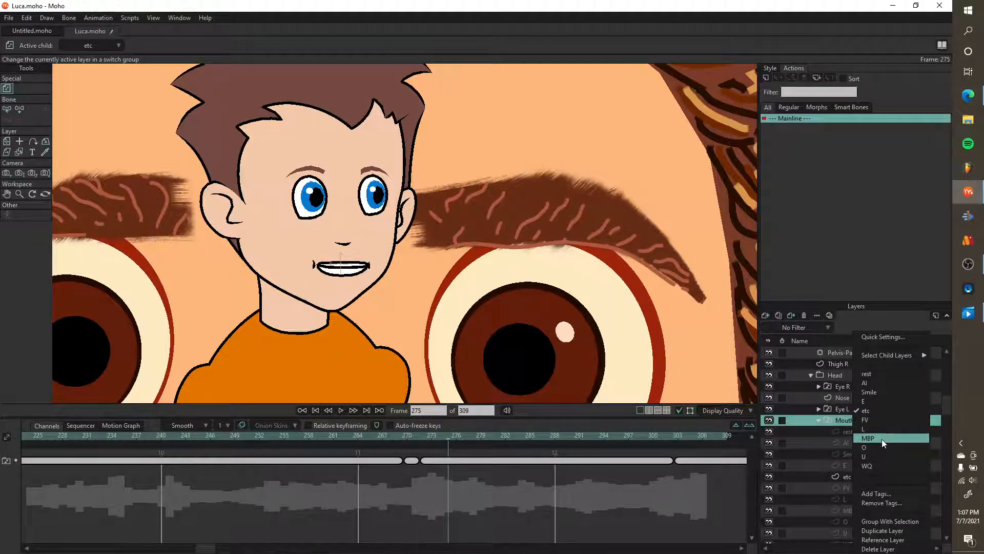
{"action": "left_click", "coordinate": [882, 438]}
{"action": "left_click_drag", "start_coordinate": [459, 436], "coordinate": [477, 442]}
{"action": "right_click", "coordinate": [861, 422]}
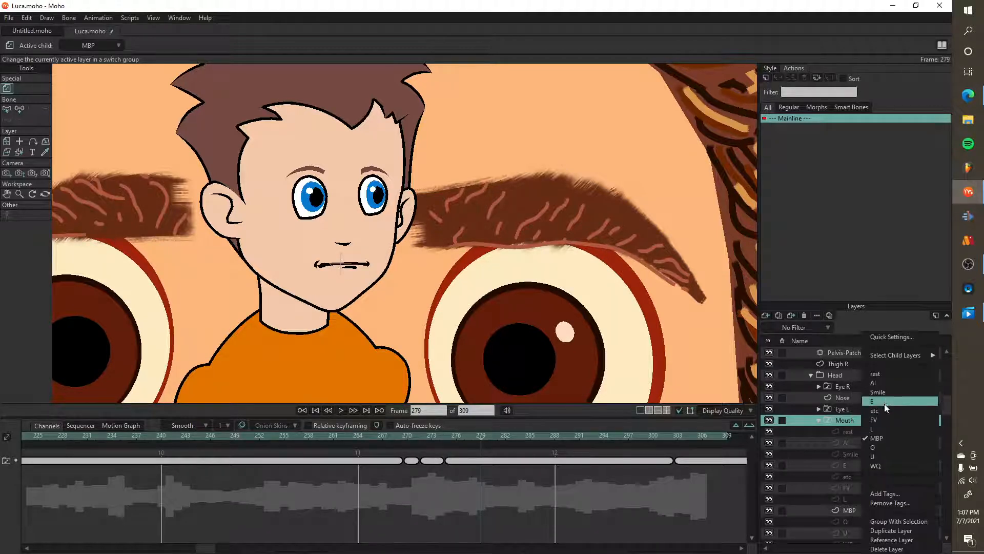
{"action": "left_click", "coordinate": [883, 444]}
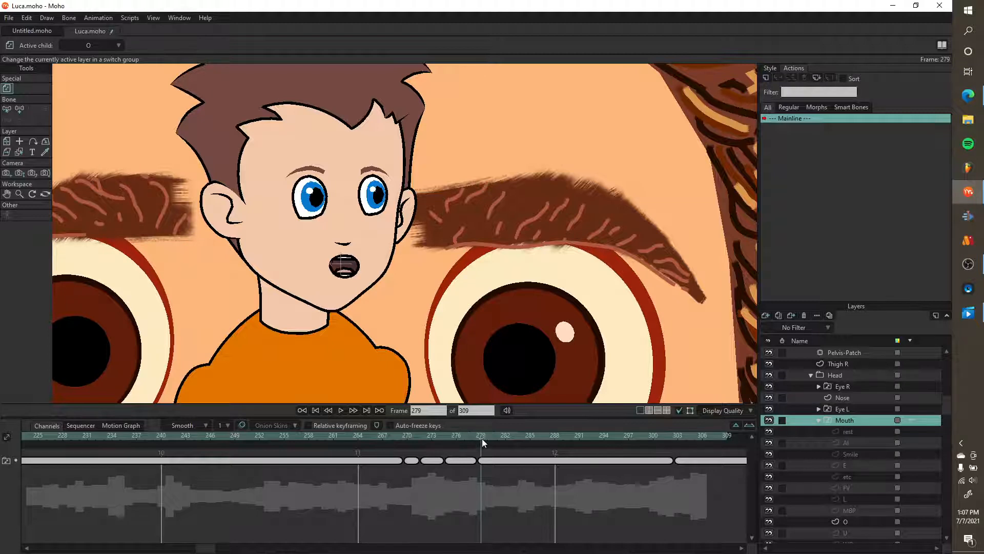
- Key the Boy's mouth to the AI shape at frame 283 and etc at frame 286
{"action": "left_click_drag", "start_coordinate": [482, 438], "coordinate": [513, 441]}
{"action": "right_click", "coordinate": [832, 436]}
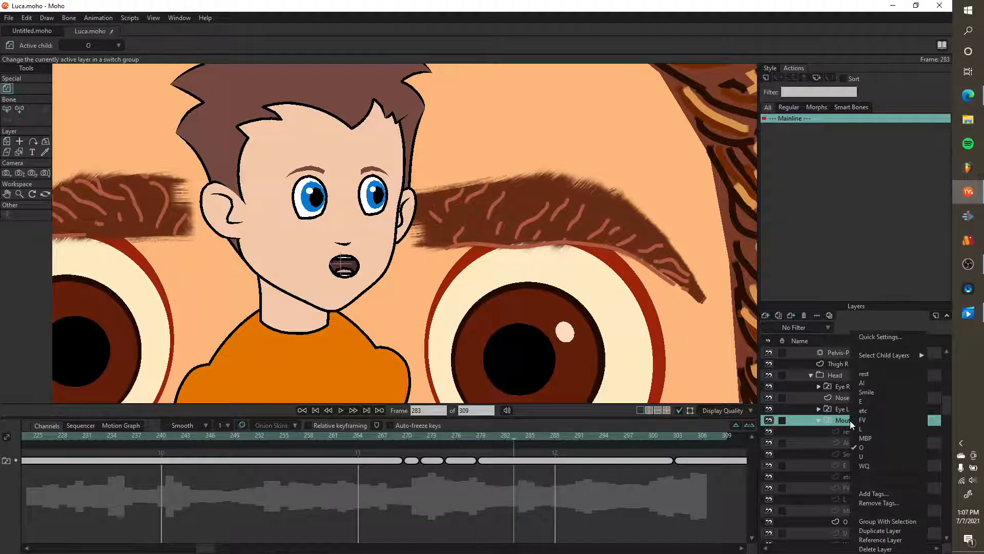
{"action": "left_click", "coordinate": [881, 385]}
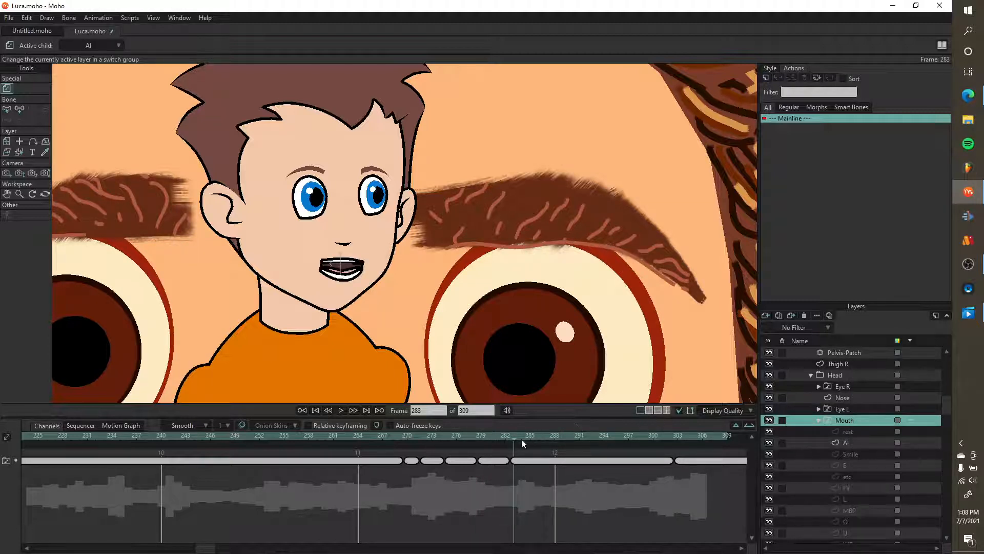
{"action": "left_click_drag", "start_coordinate": [523, 437], "coordinate": [541, 442]}
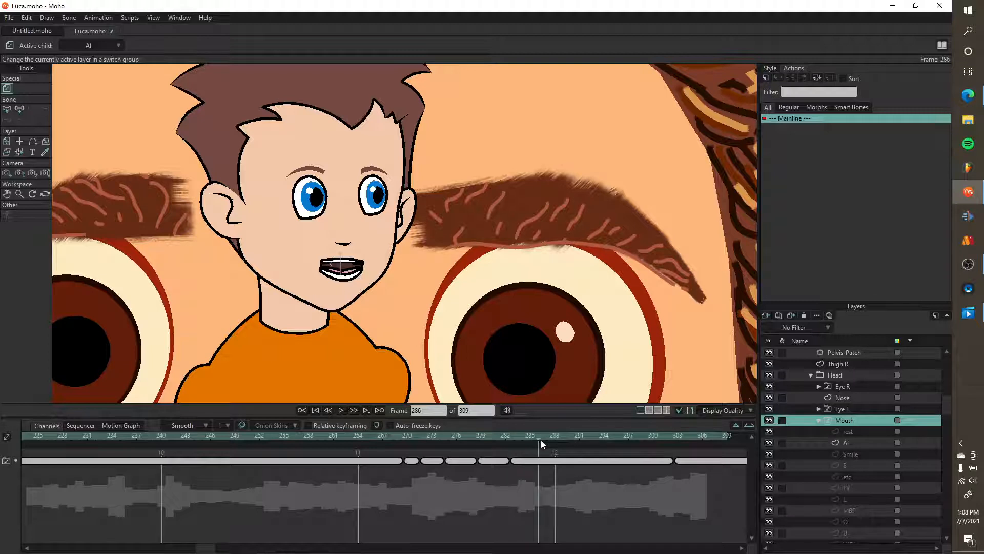
{"action": "right_click", "coordinate": [858, 423]}
{"action": "left_click", "coordinate": [888, 411]}
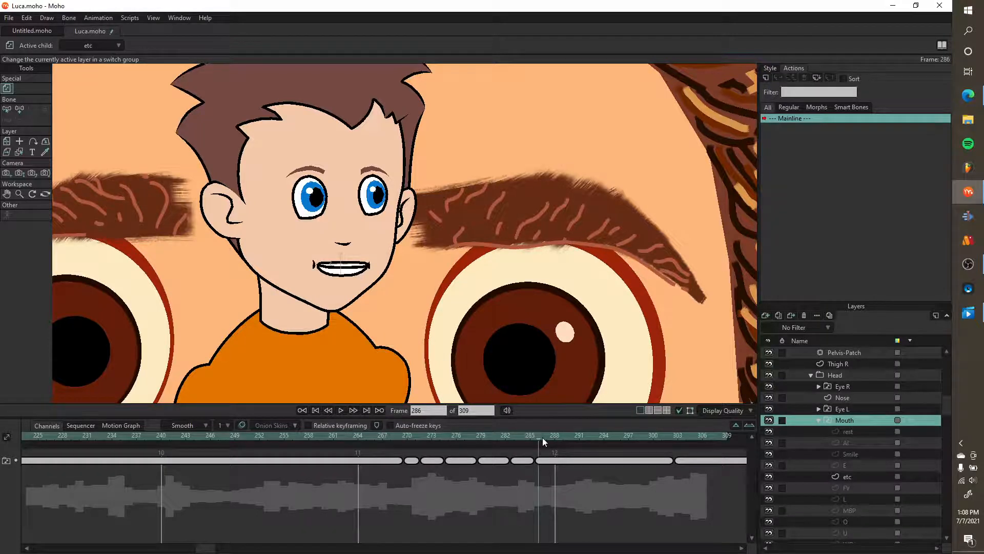
- Key the Boy's mouth to the O shape at frame 291 and etc at frame 297
{"action": "left_click_drag", "start_coordinate": [543, 438], "coordinate": [576, 444]}
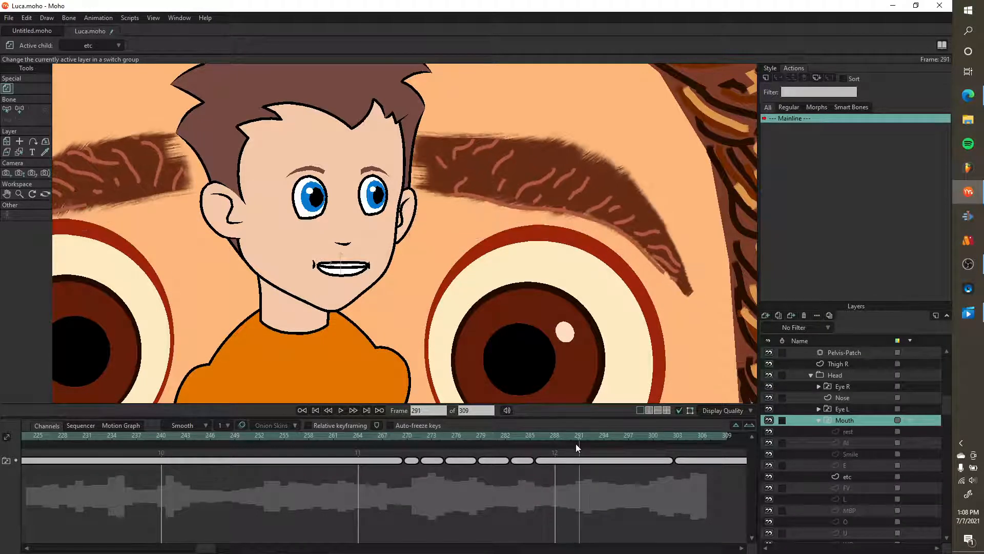
{"action": "right_click", "coordinate": [835, 424]}
{"action": "left_click", "coordinate": [855, 453]}
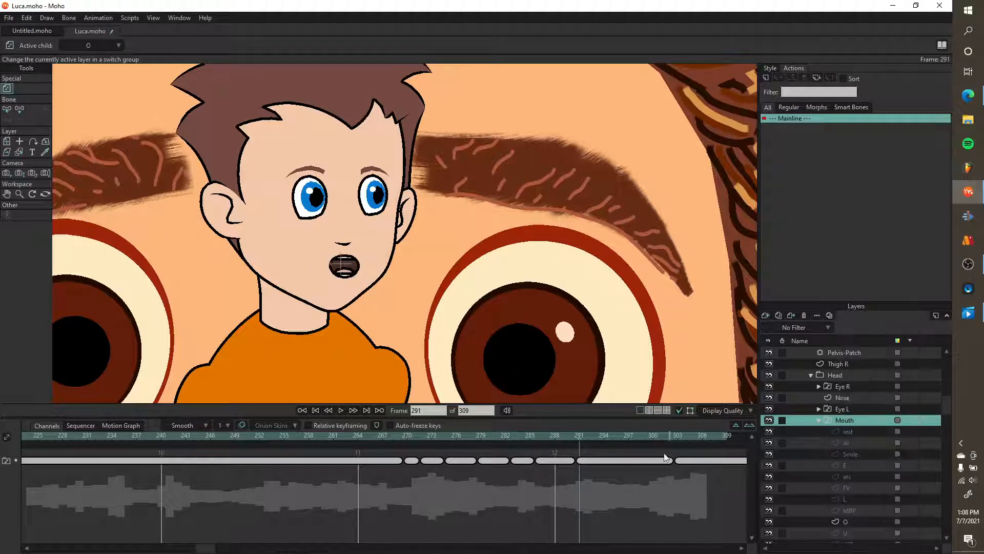
{"action": "left_click_drag", "start_coordinate": [583, 436], "coordinate": [628, 441]}
{"action": "right_click", "coordinate": [839, 426]}
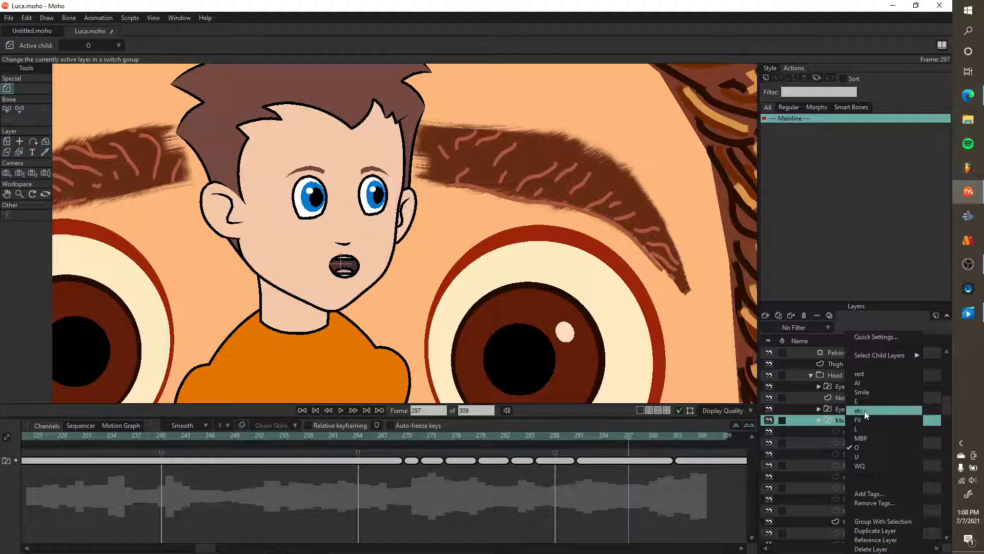
{"action": "left_click", "coordinate": [864, 410]}
- Play back the Boy's switch-layer lip-sync from frame 262 to check the mouth changes
{"action": "left_click_drag", "start_coordinate": [637, 440], "coordinate": [341, 444]}
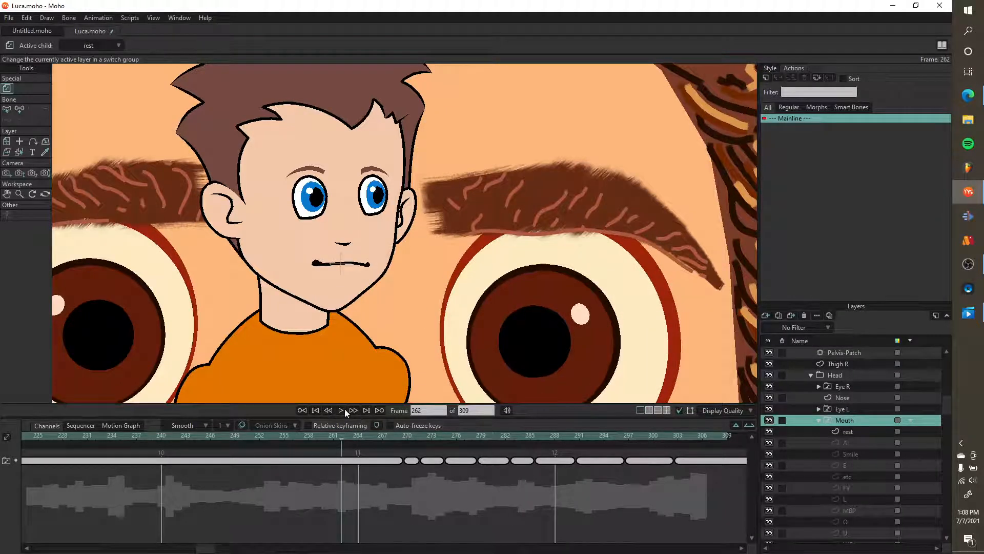
{"action": "left_click", "coordinate": [344, 409]}
{"action": "left_click", "coordinate": [344, 408]}
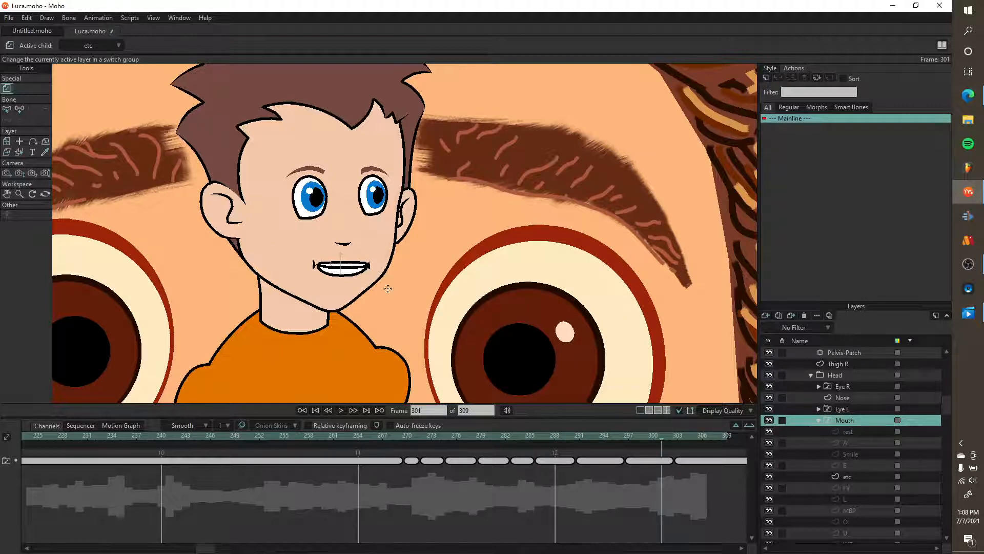
- Examine the audio sync source options in the switch settings of the Boy's Mouth layer, and leave the settings without changes
{"action": "scroll", "coordinate": [334, 275], "scroll_direction": "down", "scroll_amount": 6}
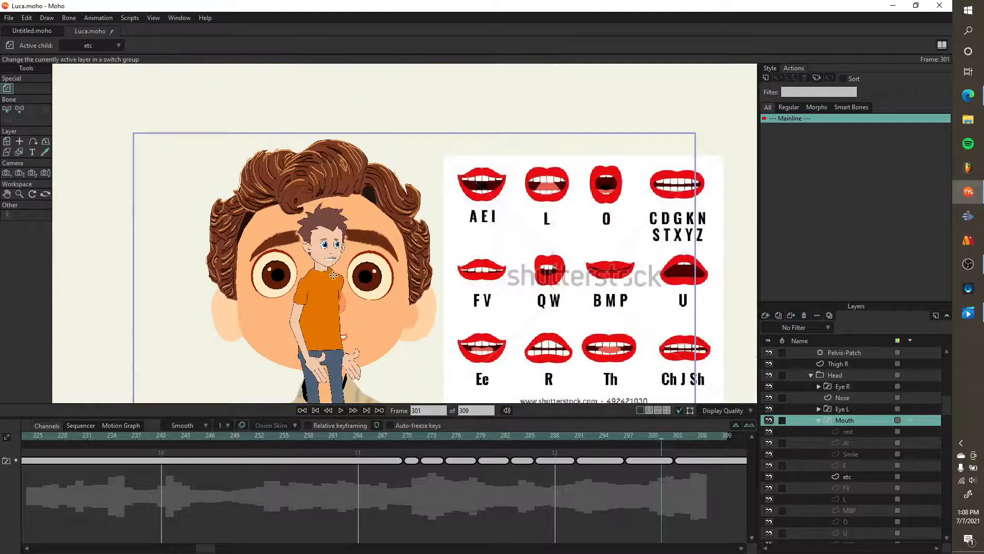
{"action": "scroll", "coordinate": [334, 275], "scroll_direction": "up", "scroll_amount": 6}
{"action": "scroll", "coordinate": [387, 277], "scroll_direction": "down", "scroll_amount": 2}
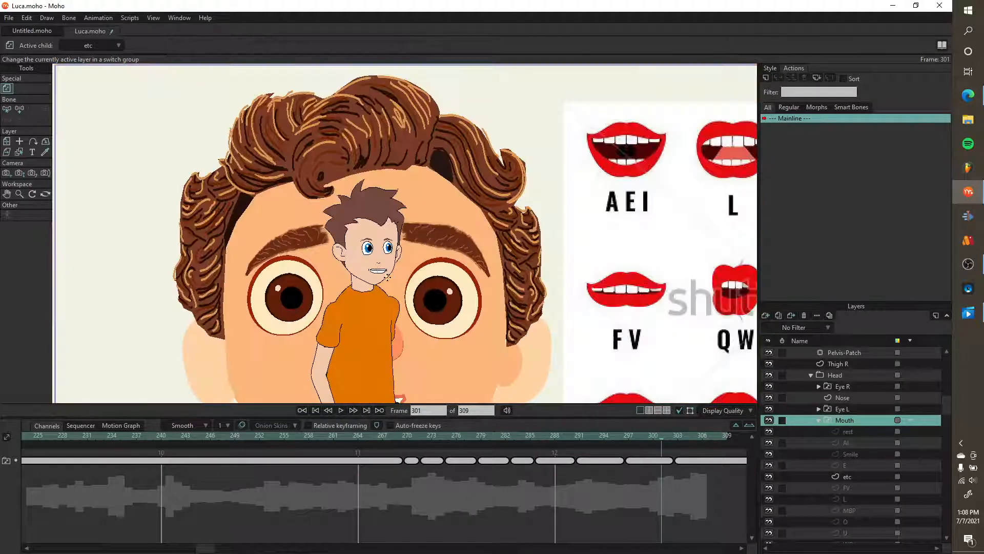
{"action": "left_click", "coordinate": [819, 421]}
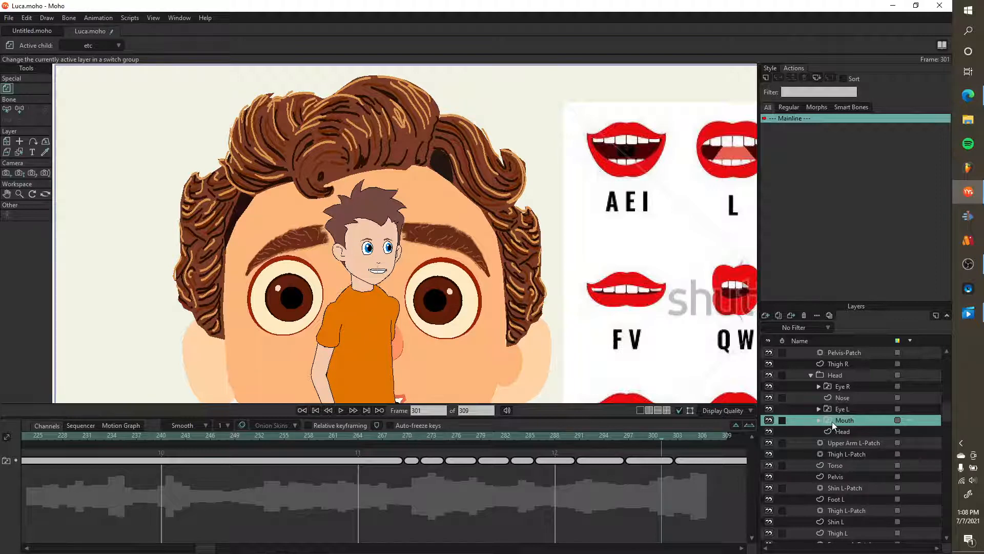
{"action": "double_click", "coordinate": [832, 421]}
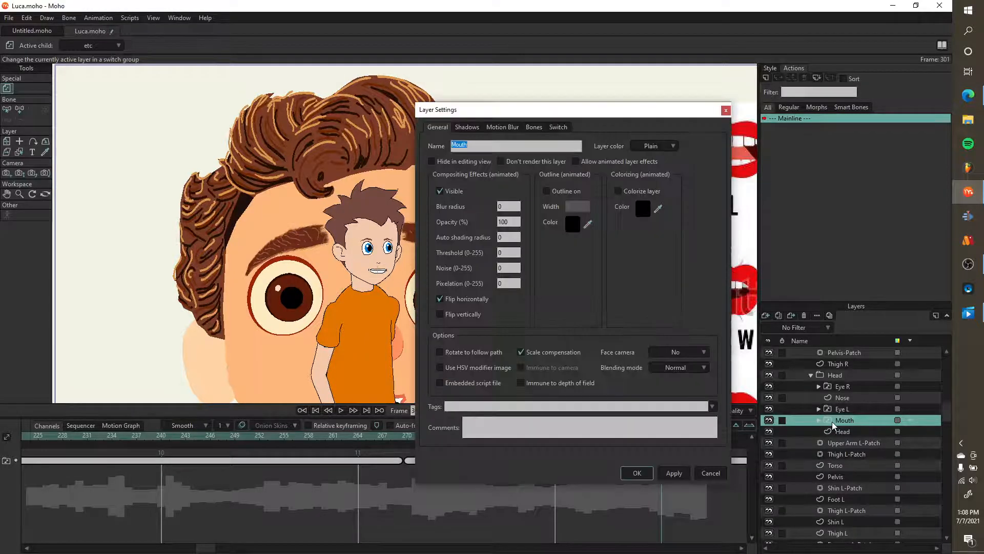
{"action": "left_click", "coordinate": [558, 126]}
{"action": "left_click", "coordinate": [567, 171]}
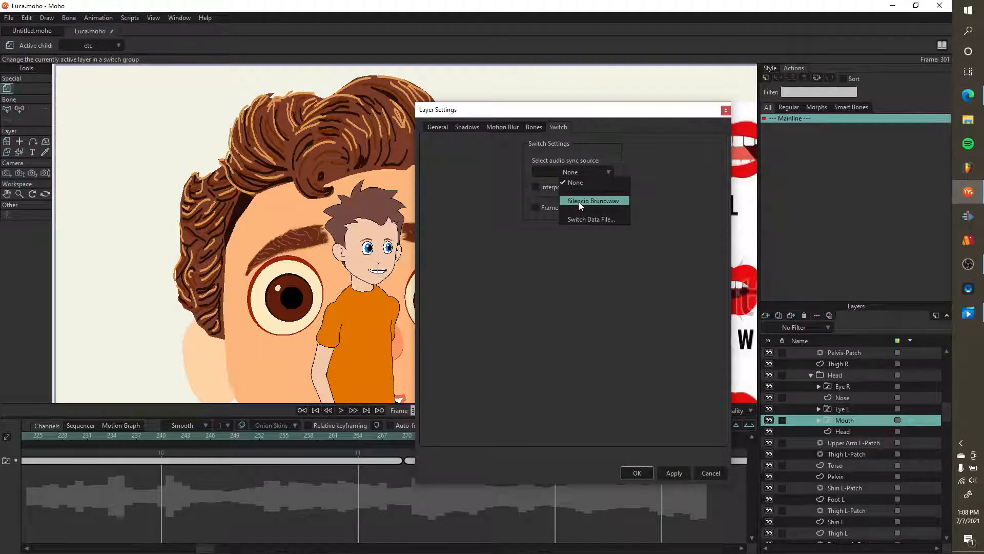
{"action": "left_click", "coordinate": [548, 203]}
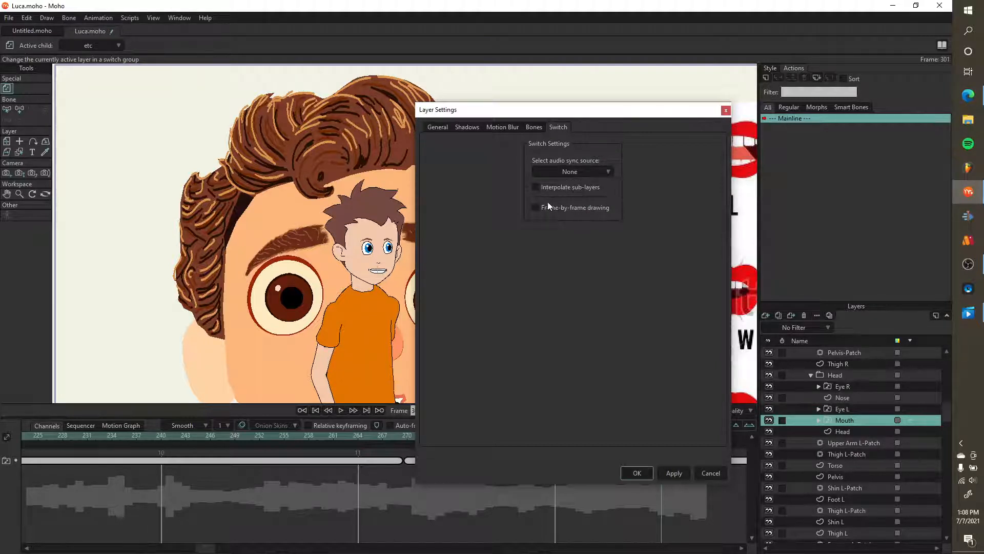
{"action": "left_click", "coordinate": [718, 476]}
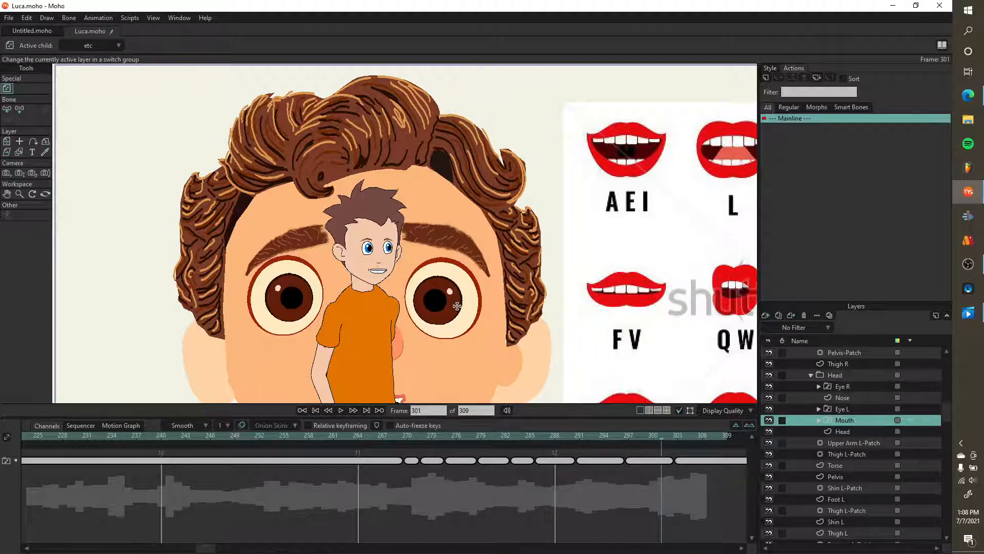
- Delete the Boy character layer from the Luca project
{"action": "scroll", "coordinate": [381, 278], "scroll_direction": "up", "scroll_amount": 3}
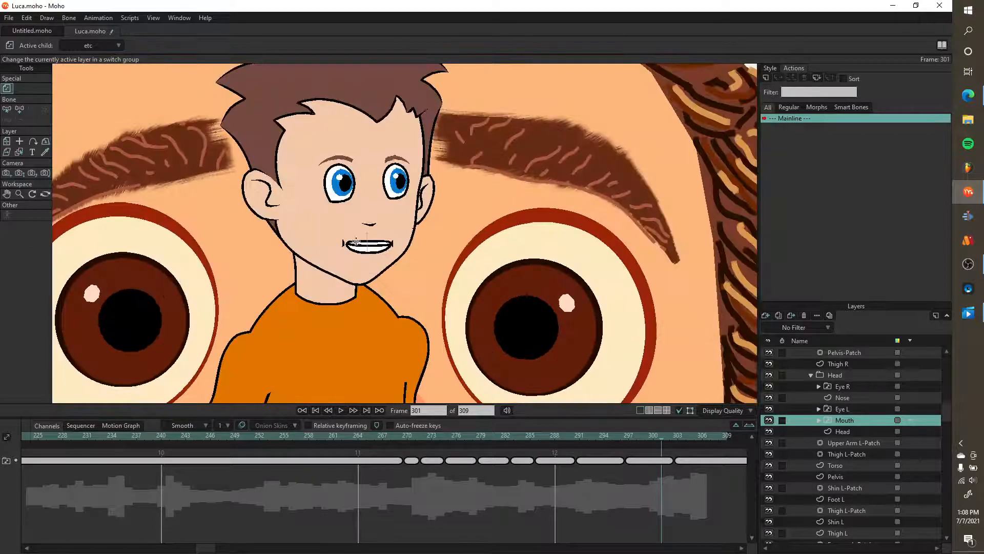
{"action": "scroll", "coordinate": [895, 434], "scroll_direction": "up", "scroll_amount": 5}
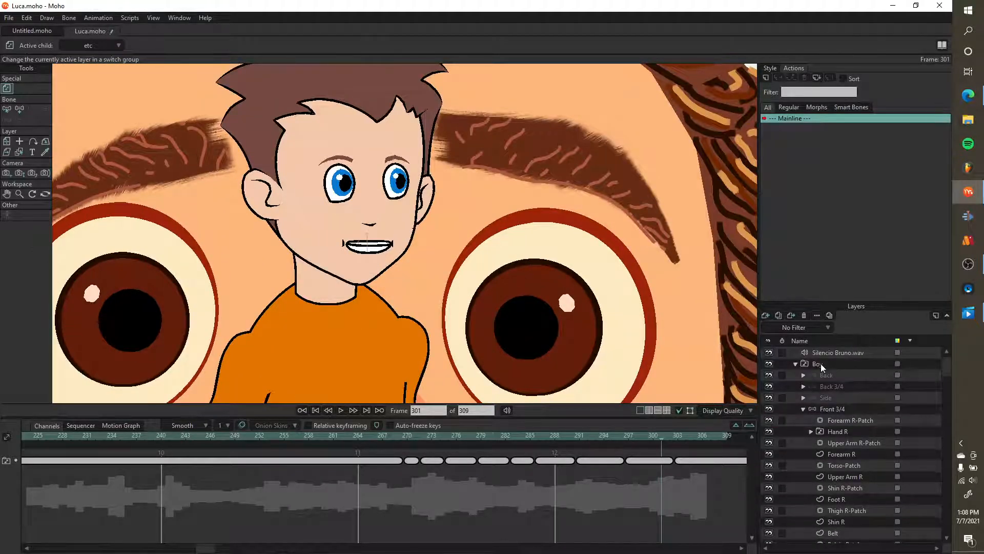
{"action": "right_click", "coordinate": [821, 364]}
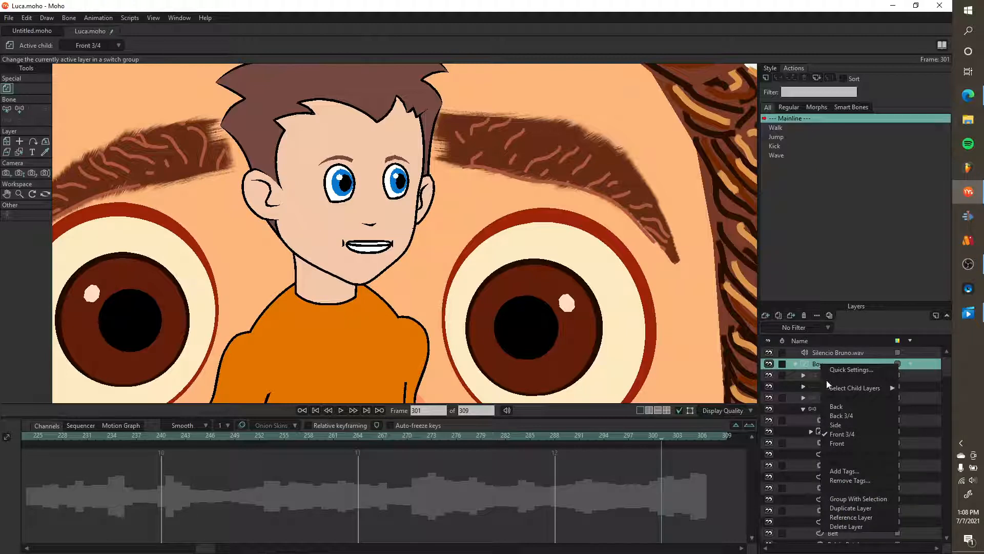
{"action": "left_click", "coordinate": [847, 526]}
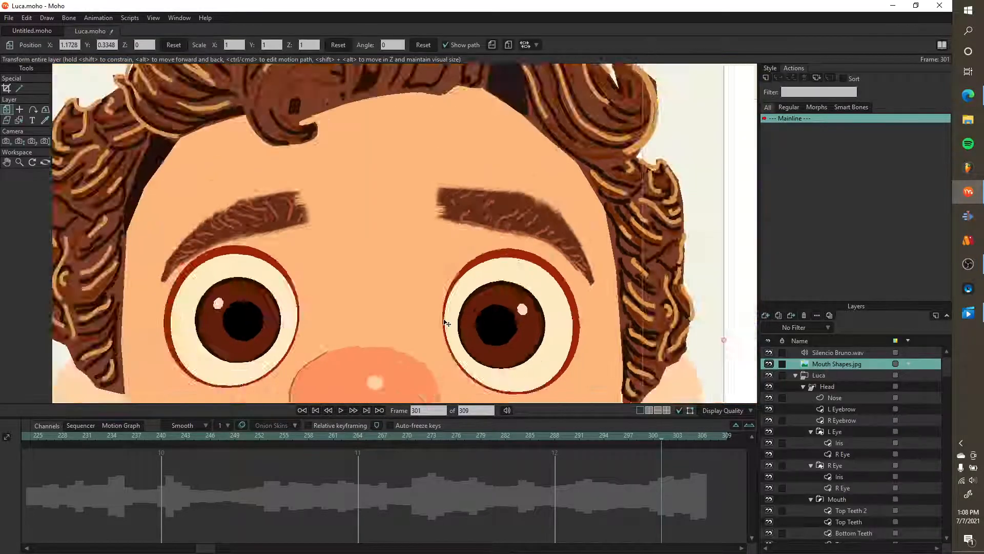
- Delete the Mouth Shapes.jpg reference image layer beside Luca
{"action": "scroll", "coordinate": [447, 323], "scroll_direction": "down", "scroll_amount": 5}
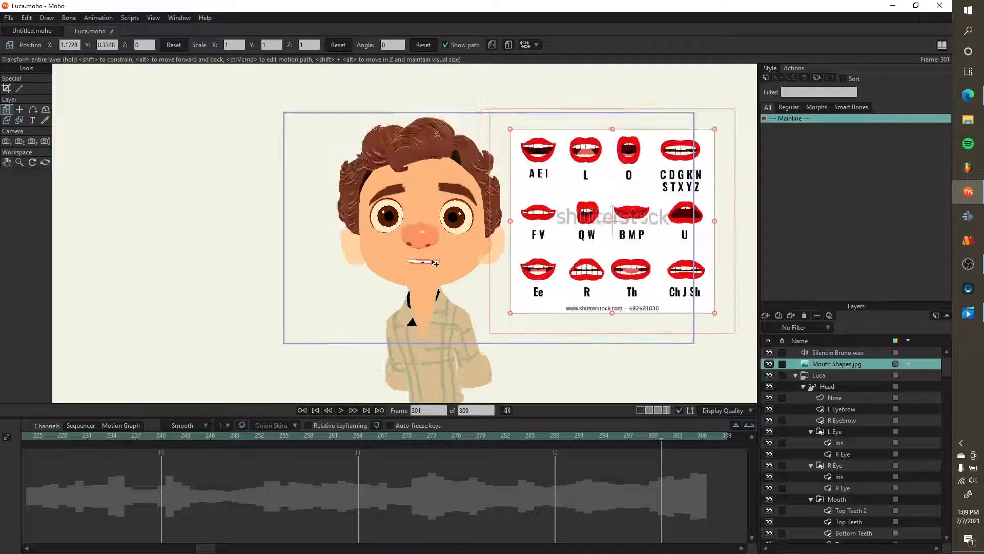
{"action": "scroll", "coordinate": [435, 263], "scroll_direction": "up", "scroll_amount": 3}
{"action": "scroll", "coordinate": [435, 261], "scroll_direction": "down", "scroll_amount": 5}
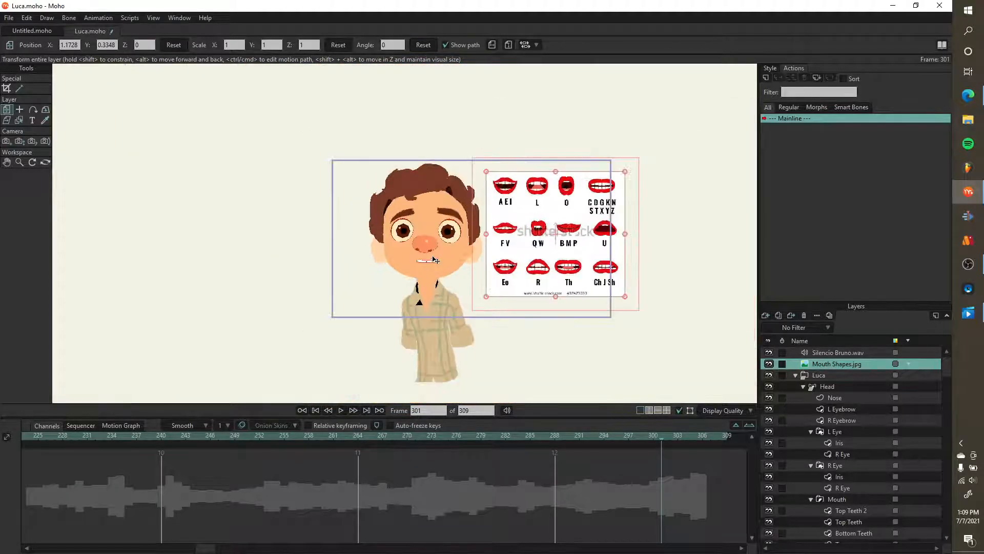
{"action": "left_click_drag", "start_coordinate": [435, 259], "coordinate": [380, 269]}
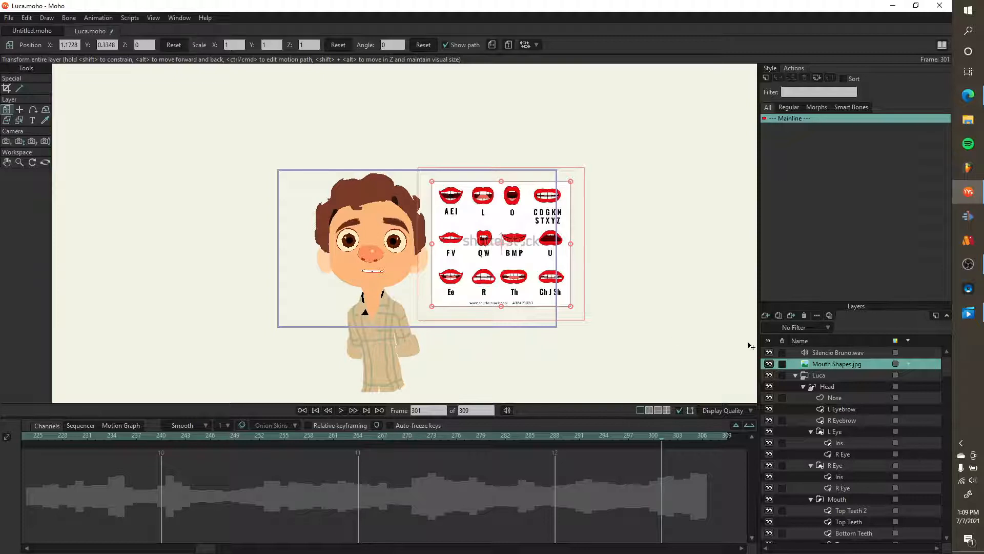
{"action": "right_click", "coordinate": [819, 365]}
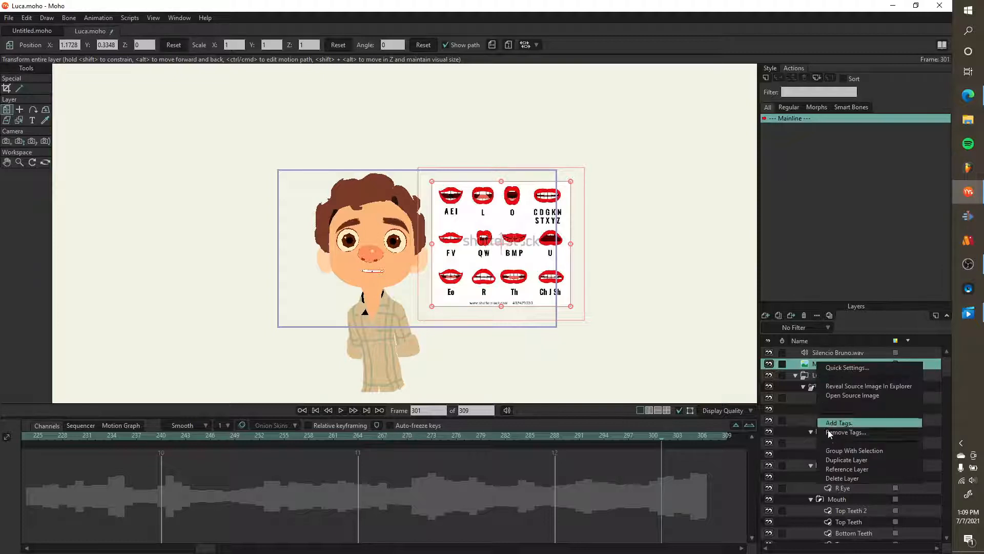
{"action": "left_click", "coordinate": [835, 478]}
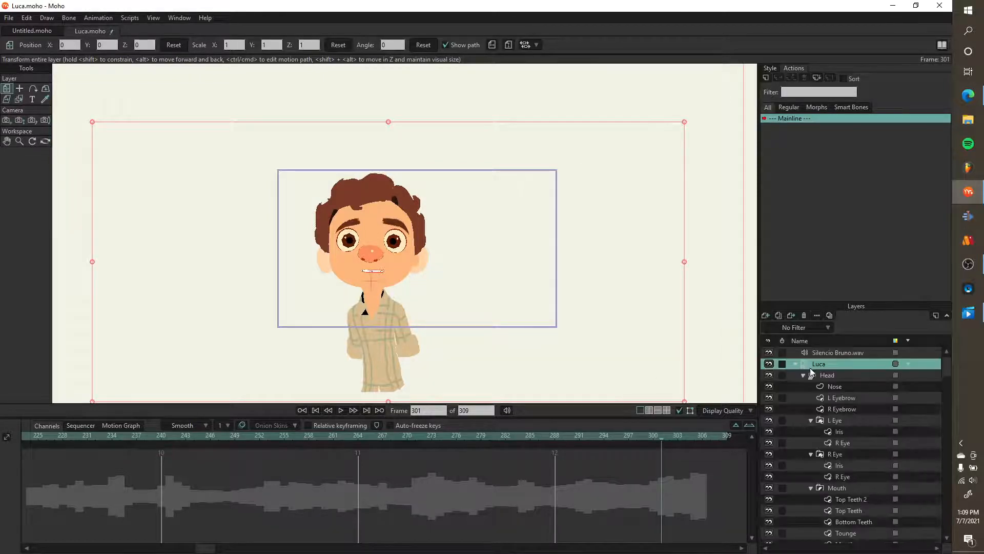
- Open the Head layer's L or R smart bone action, render a preview of frame 48, and close the render
{"action": "left_click", "coordinate": [824, 375]}
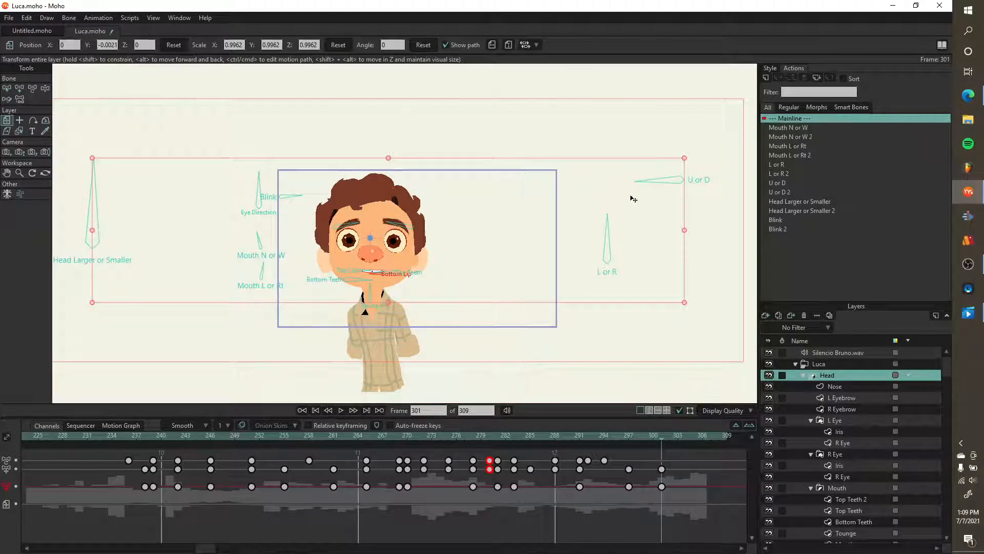
{"action": "scroll", "coordinate": [617, 220], "scroll_direction": "up", "scroll_amount": 2}
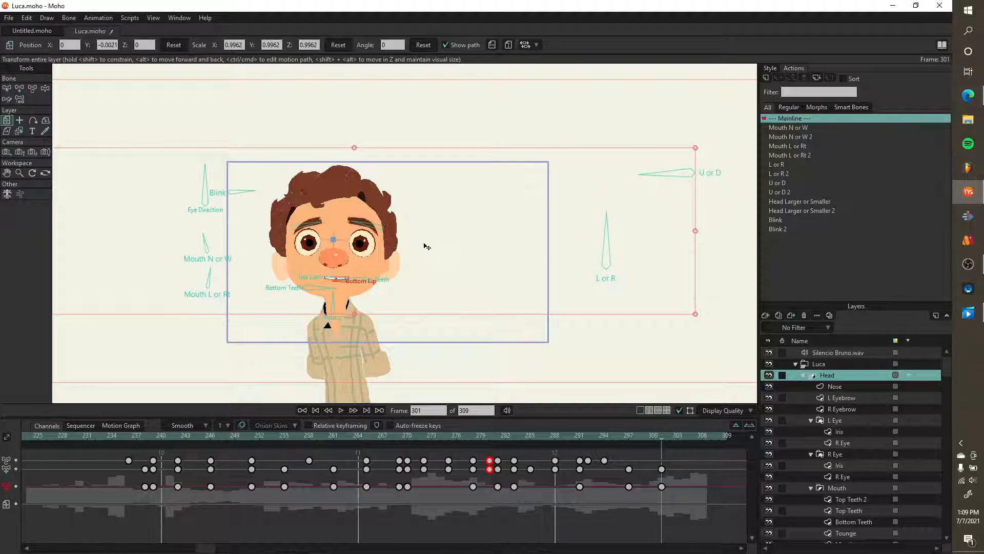
{"action": "scroll", "coordinate": [364, 249], "scroll_direction": "up", "scroll_amount": 5}
{"action": "scroll", "coordinate": [495, 298], "scroll_direction": "down", "scroll_amount": 4}
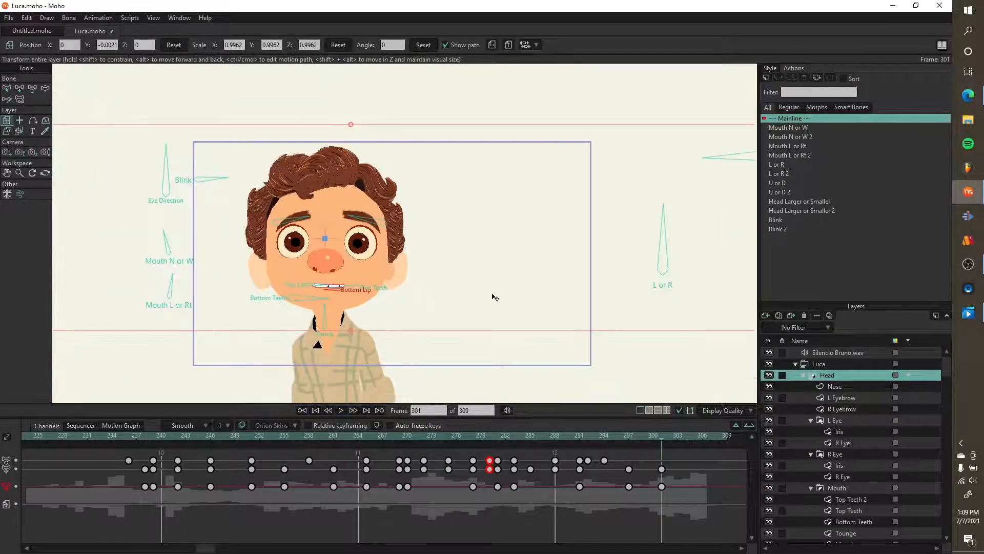
{"action": "double_click", "coordinate": [779, 165]}
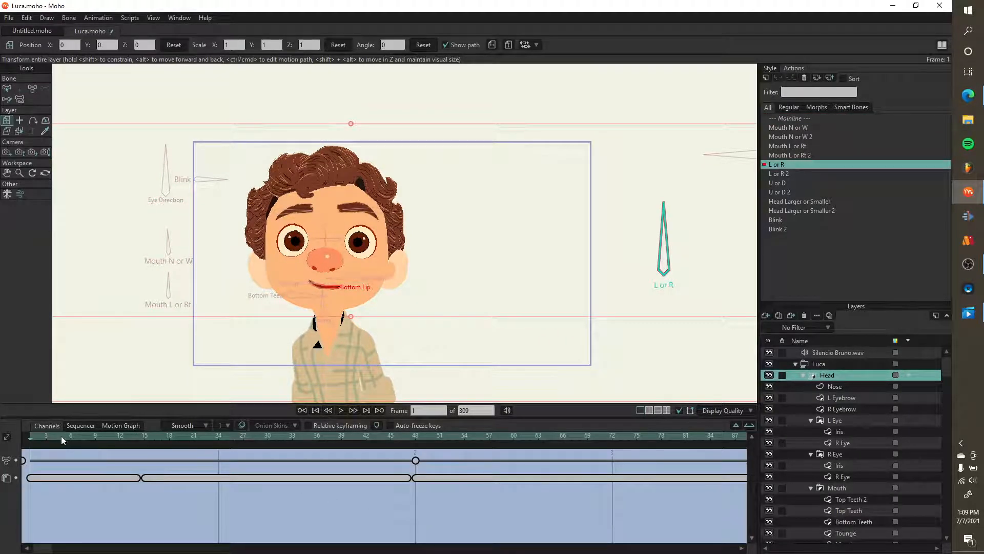
{"action": "left_click_drag", "start_coordinate": [42, 434], "coordinate": [416, 462]}
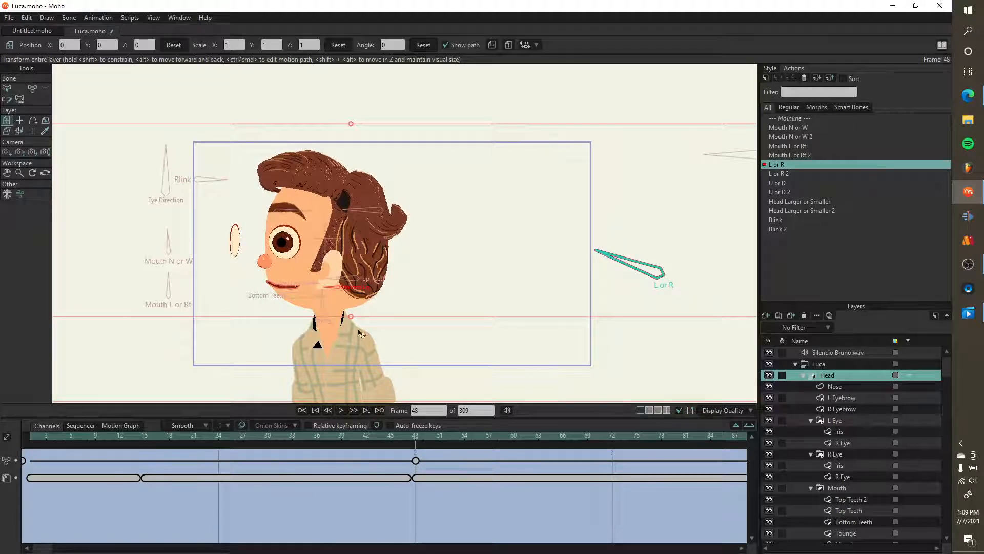
{"action": "key", "text": "ctrl+r"}
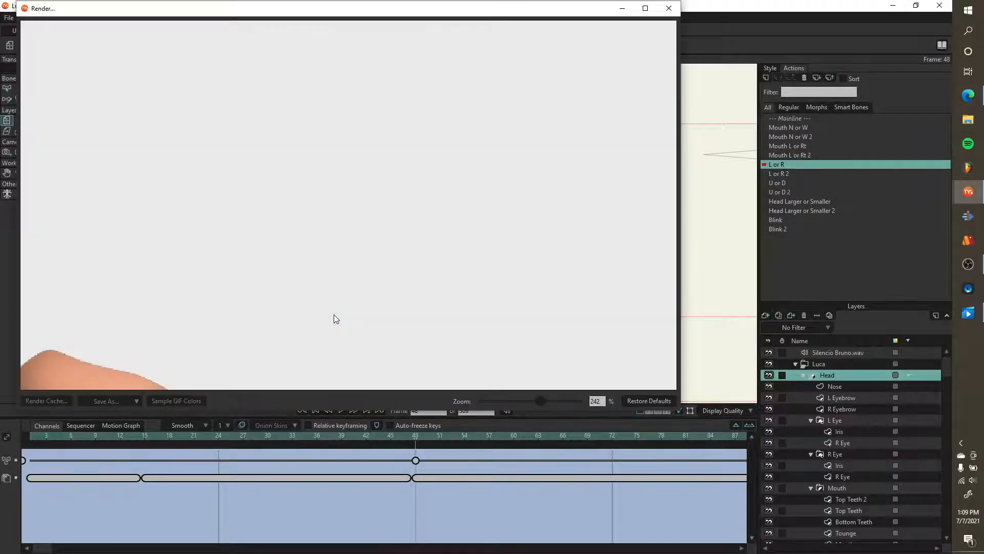
{"action": "left_click_drag", "start_coordinate": [275, 254], "coordinate": [341, 248]}
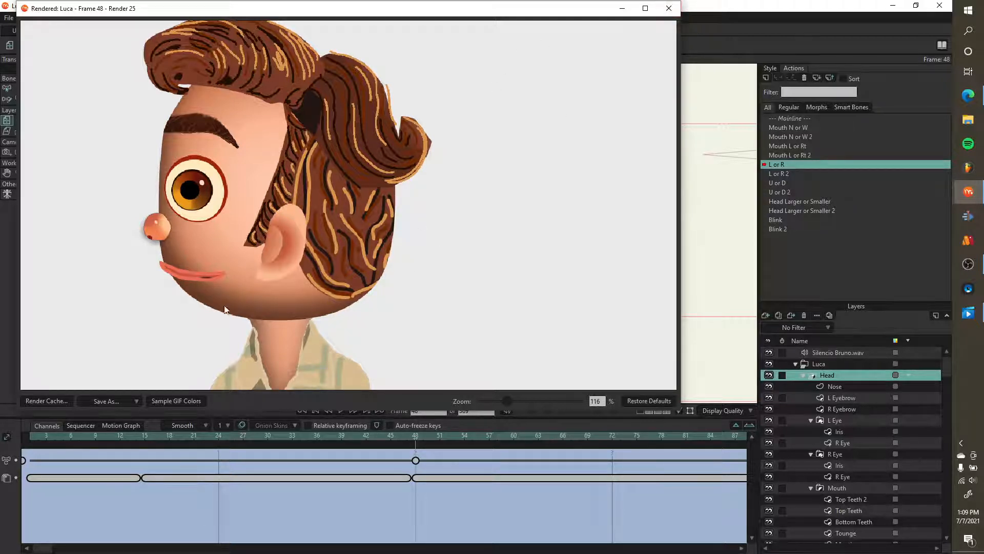
{"action": "left_click", "coordinate": [668, 8]}
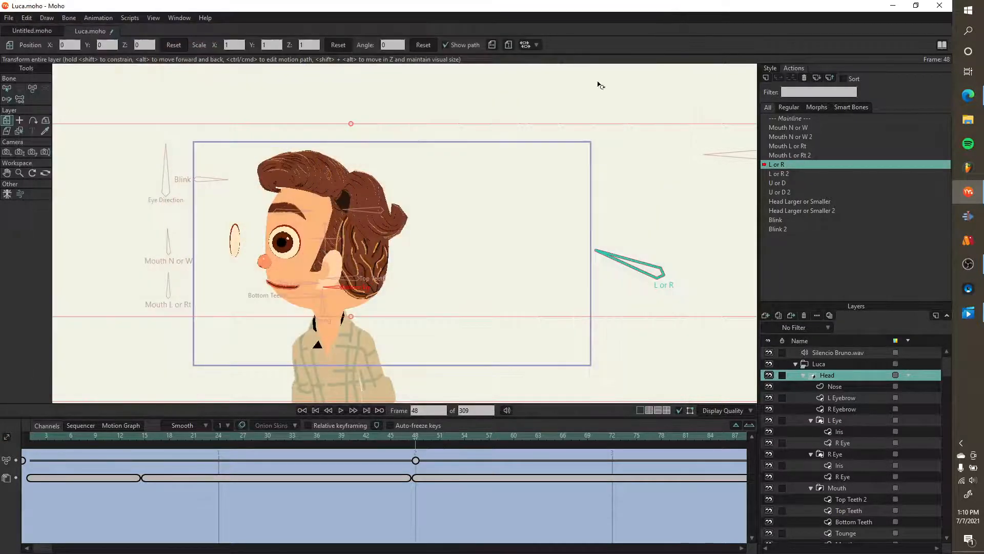
- Render a preview of frame 15 in the L or R action and close the render
{"action": "left_click_drag", "start_coordinate": [310, 439], "coordinate": [148, 445]}
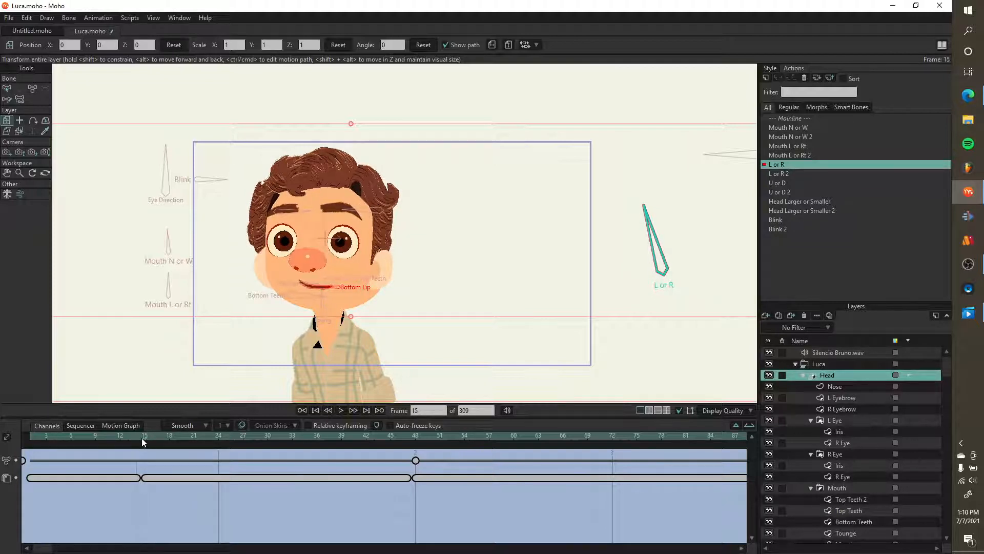
{"action": "key", "text": "ctrl+r"}
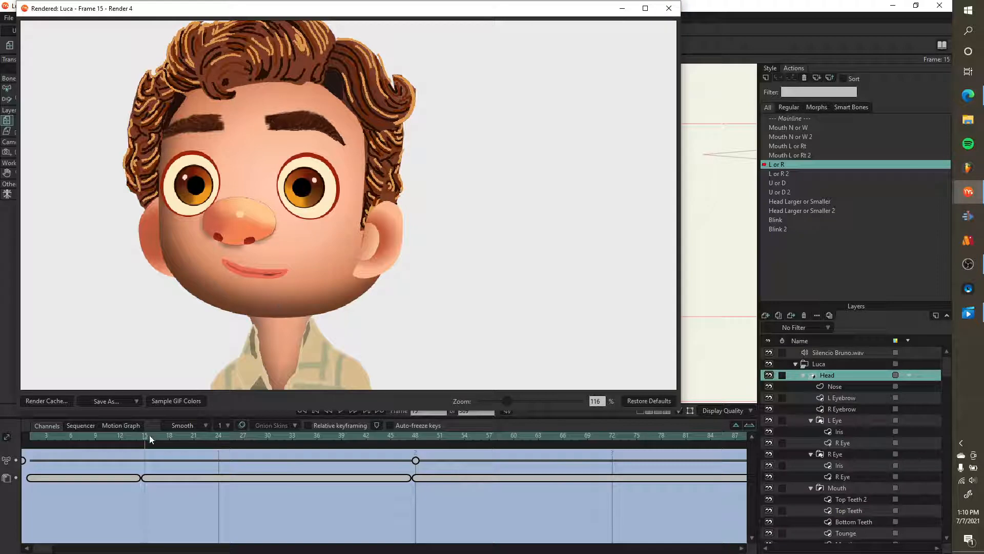
{"action": "left_click_drag", "start_coordinate": [143, 436], "coordinate": [130, 438]}
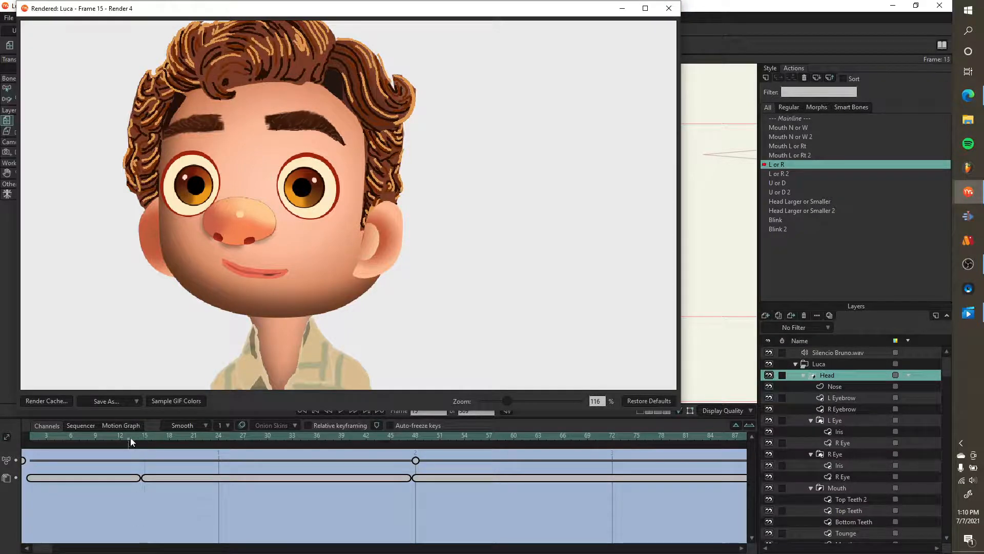
{"action": "left_click", "coordinate": [669, 9]}
- Scrub the L or R action across roughly frames 0 to 18 to examine how the hair and face follow the head turn
{"action": "scroll", "coordinate": [323, 258], "scroll_direction": "up", "scroll_amount": 4}
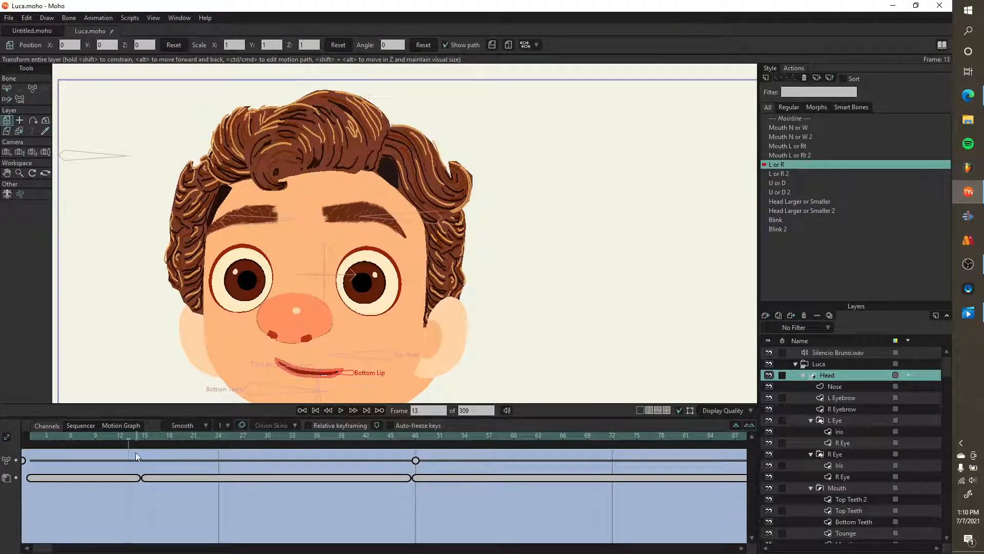
{"action": "left_click_drag", "start_coordinate": [127, 438], "coordinate": [152, 445]}
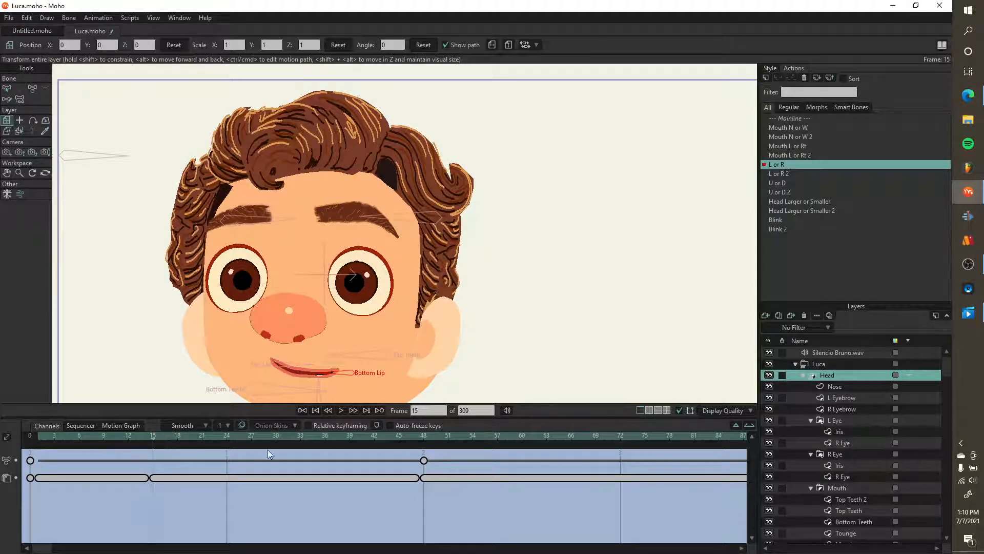
{"action": "left_click_drag", "start_coordinate": [152, 442], "coordinate": [177, 450]}
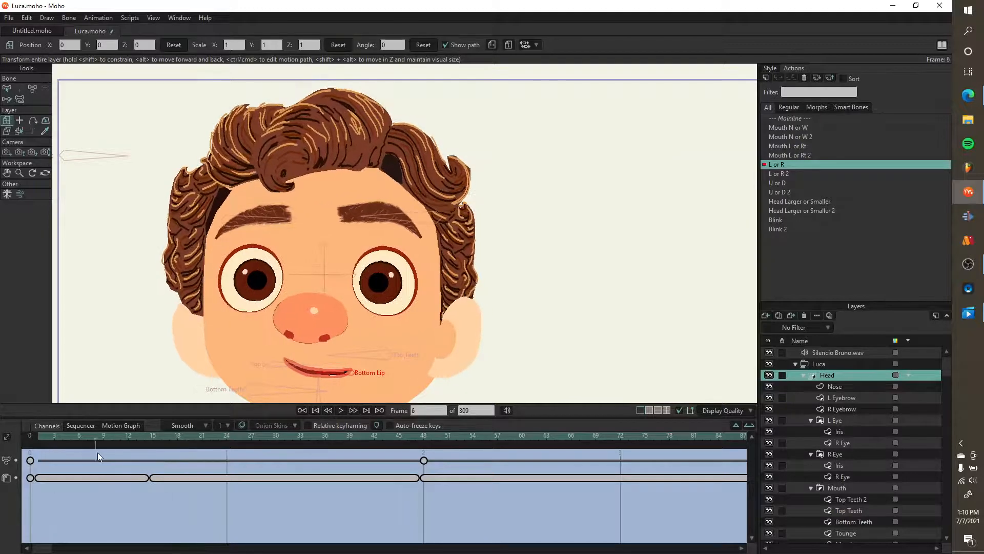
{"action": "left_click", "coordinate": [146, 453]}
{"action": "mouse_move", "coordinate": [146, 454]}
{"action": "left_mouse_down"}
{"action": "mouse_move", "coordinate": [73, 451]}
{"action": "mouse_move", "coordinate": [137, 454]}
{"action": "left_mouse_up"}
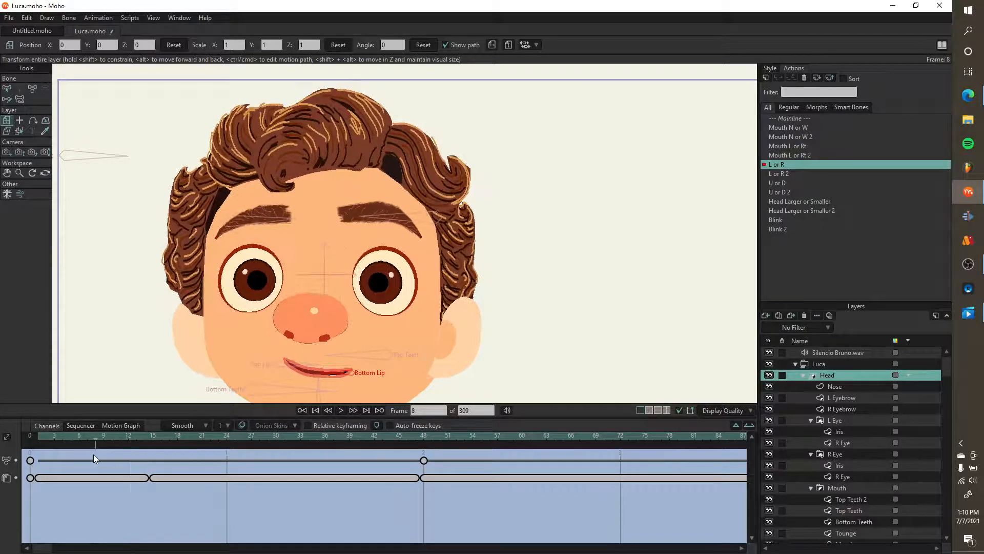
{"action": "left_click", "coordinate": [32, 451]}
{"action": "left_click_drag", "start_coordinate": [38, 451], "coordinate": [104, 453]}
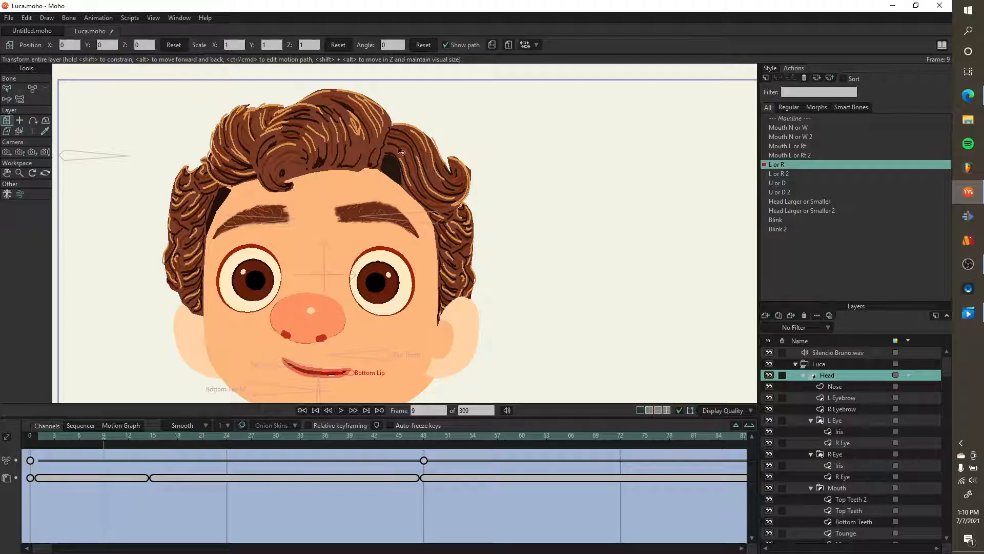
{"action": "left_click_drag", "start_coordinate": [104, 439], "coordinate": [69, 435]}
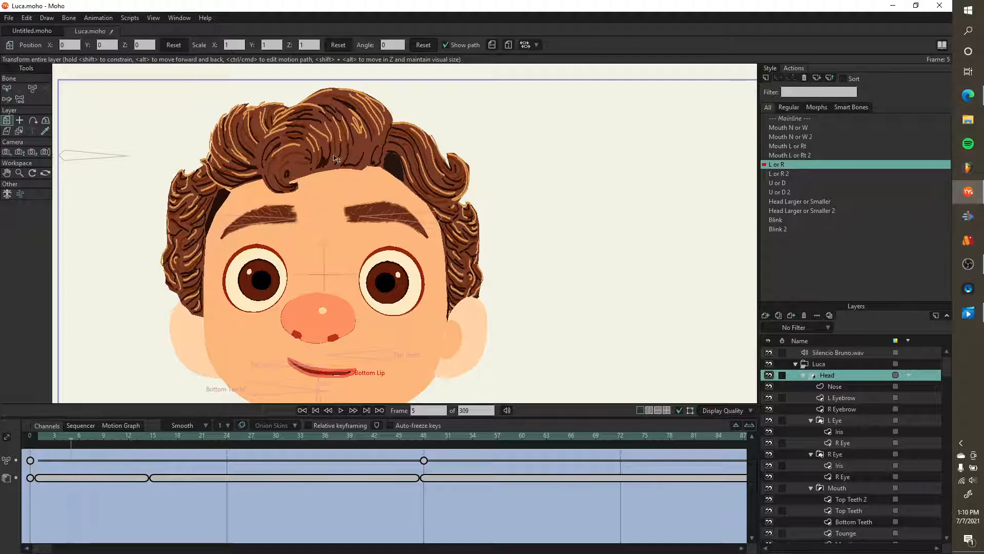
{"action": "left_click_drag", "start_coordinate": [51, 435], "coordinate": [177, 439]}
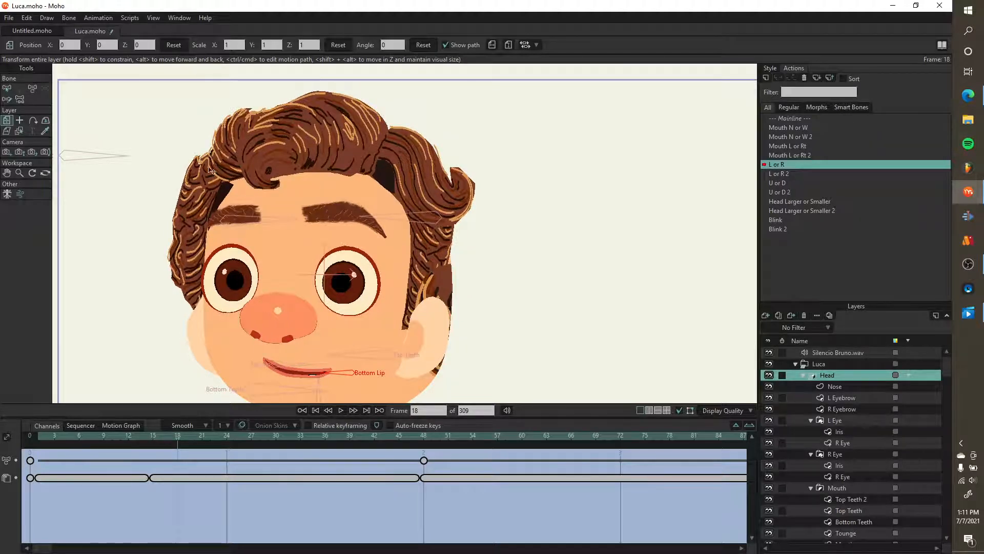
{"action": "left_click_drag", "start_coordinate": [142, 438], "coordinate": [161, 440]}
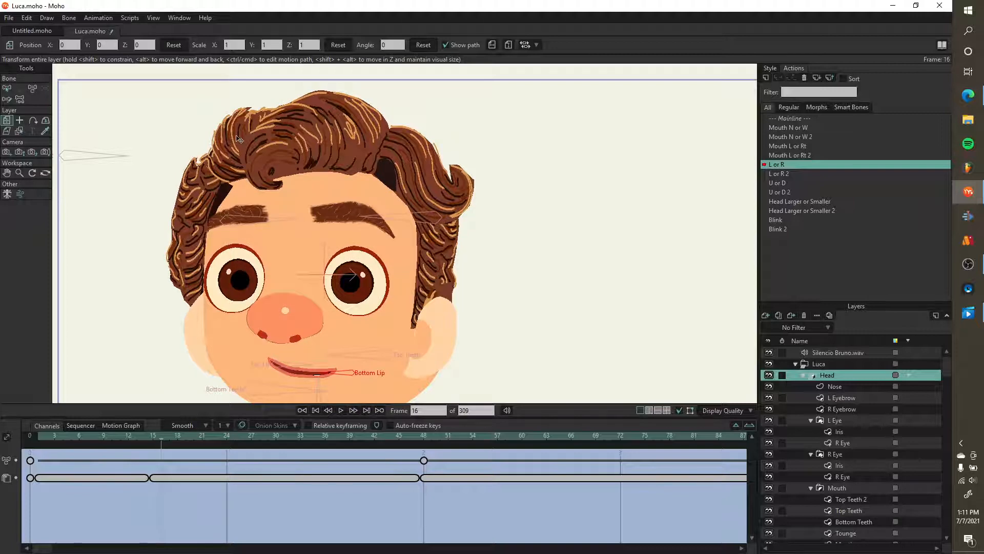
{"action": "left_click_drag", "start_coordinate": [121, 432], "coordinate": [149, 439]}
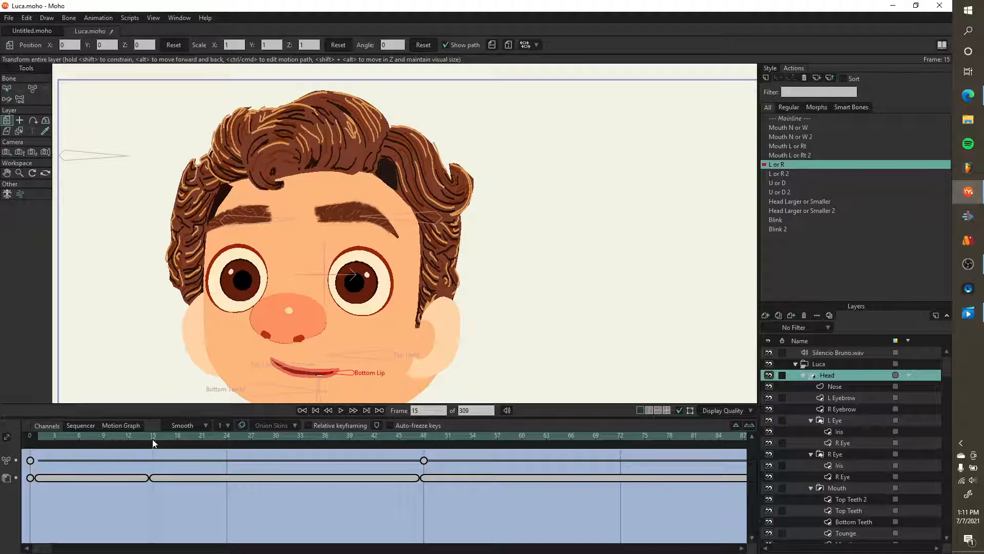
{"action": "mouse_move", "coordinate": [149, 439]}
{"action": "left_mouse_down"}
{"action": "mouse_move", "coordinate": [72, 436]}
{"action": "mouse_move", "coordinate": [150, 439]}
{"action": "left_mouse_up"}
- Open the L or R 2 smart bone action and render previews of the opposite head turn at frames 48 and 16
{"action": "scroll", "coordinate": [564, 219], "scroll_direction": "down", "scroll_amount": 3}
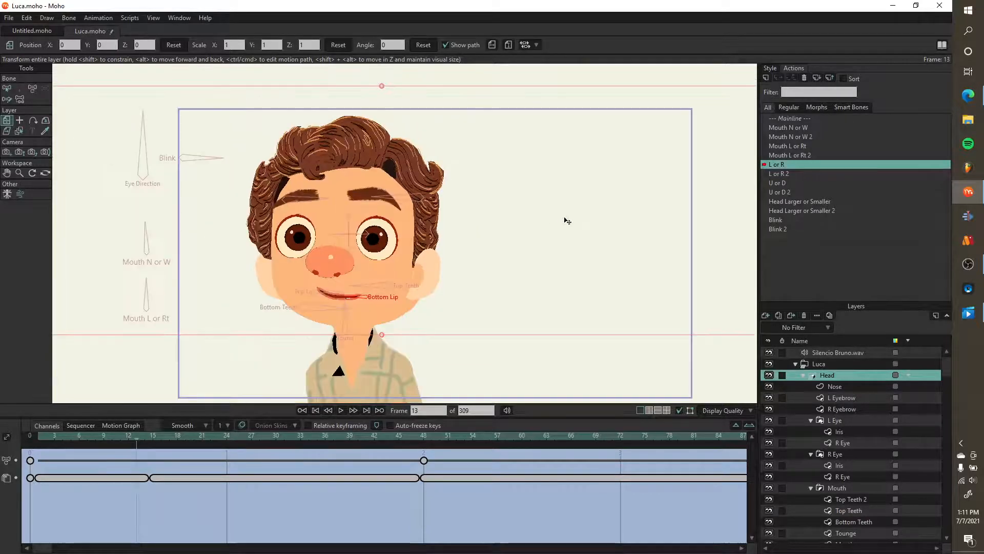
{"action": "left_click_drag", "start_coordinate": [468, 253], "coordinate": [407, 279]}
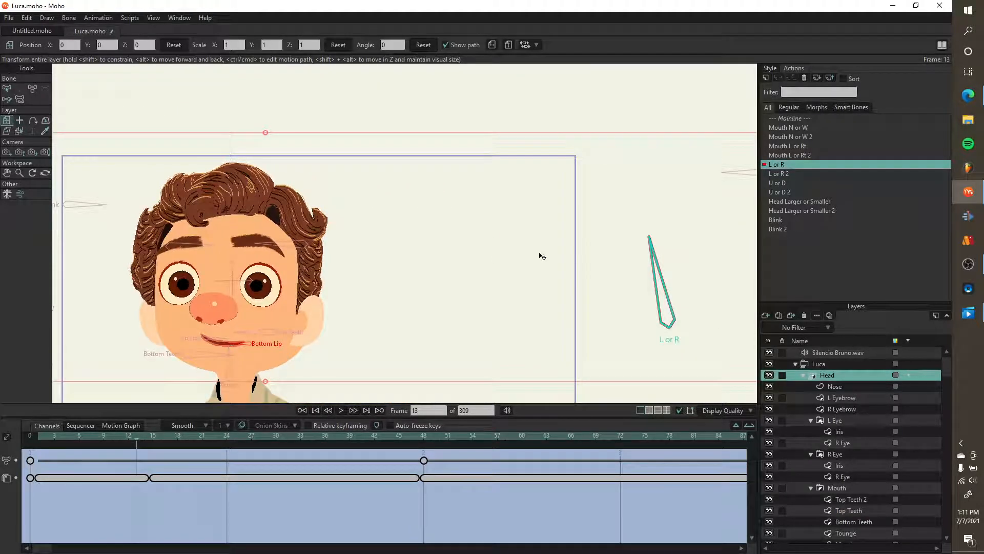
{"action": "double_click", "coordinate": [793, 170]}
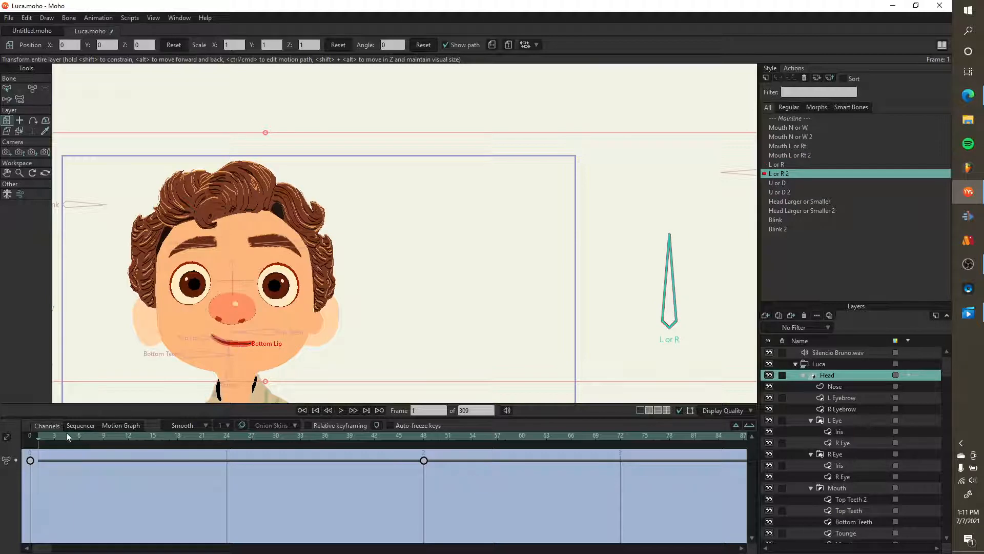
{"action": "left_click_drag", "start_coordinate": [67, 433], "coordinate": [424, 444]}
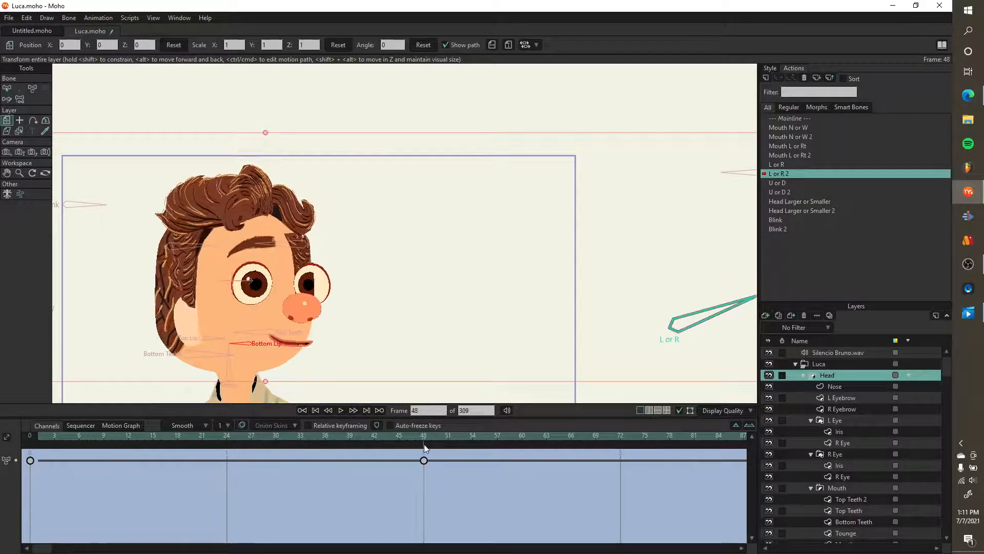
{"action": "key", "text": "ctrl+r"}
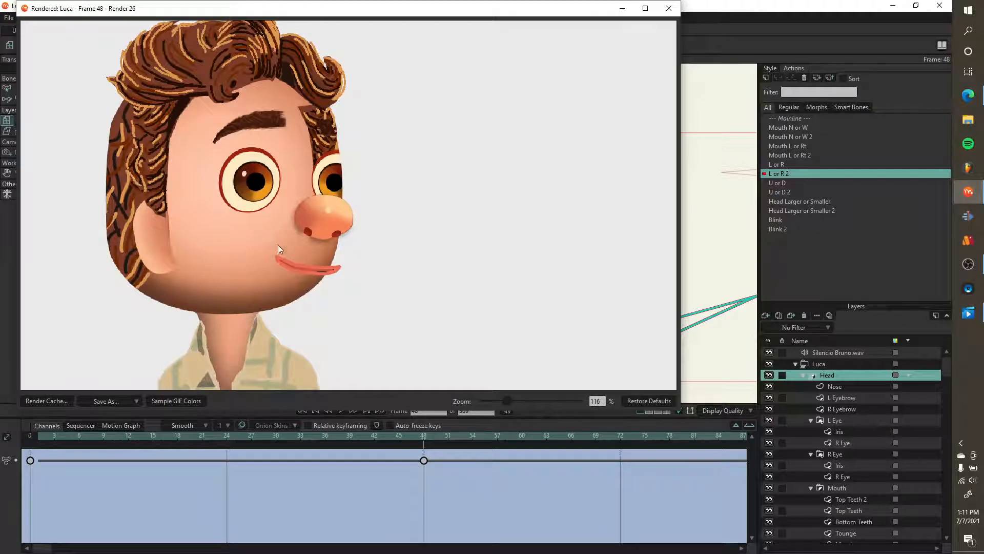
{"action": "left_click", "coordinate": [669, 9]}
{"action": "left_click_drag", "start_coordinate": [205, 437], "coordinate": [161, 439]}
{"action": "key", "text": "ctrl+r"}
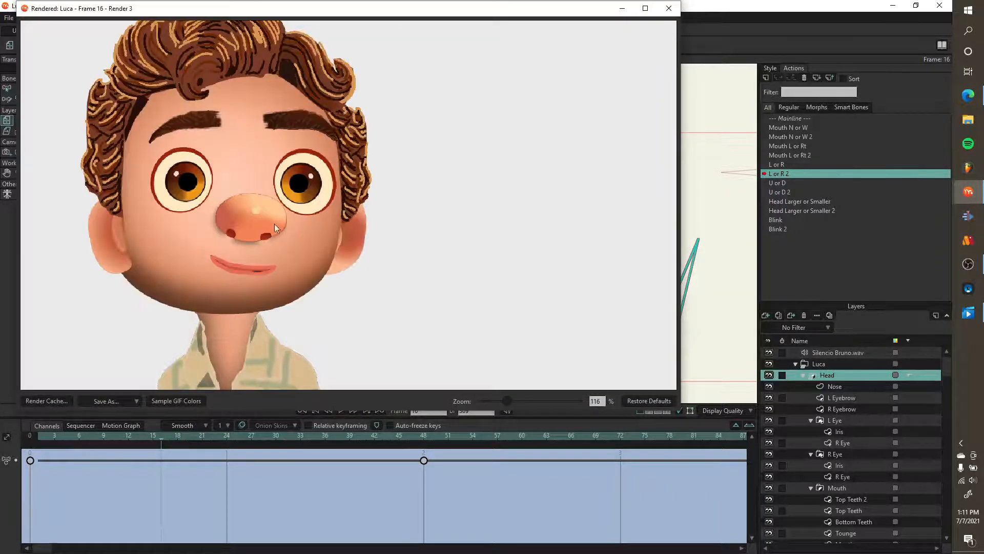
- Close the open render, open the U or D smart bone action, and render a preview of the head turned up at frame 48
{"action": "left_click", "coordinate": [668, 6]}
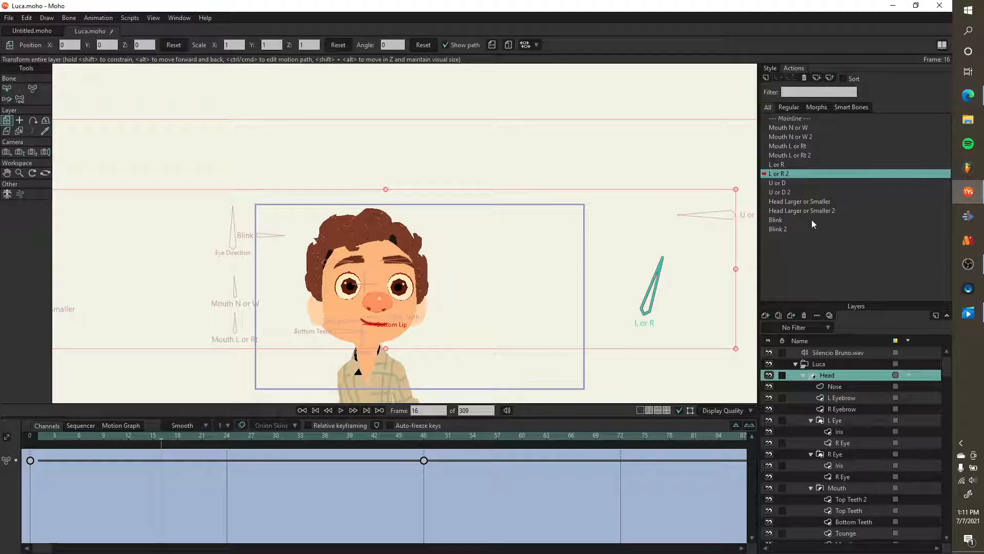
{"action": "left_click", "coordinate": [798, 183]}
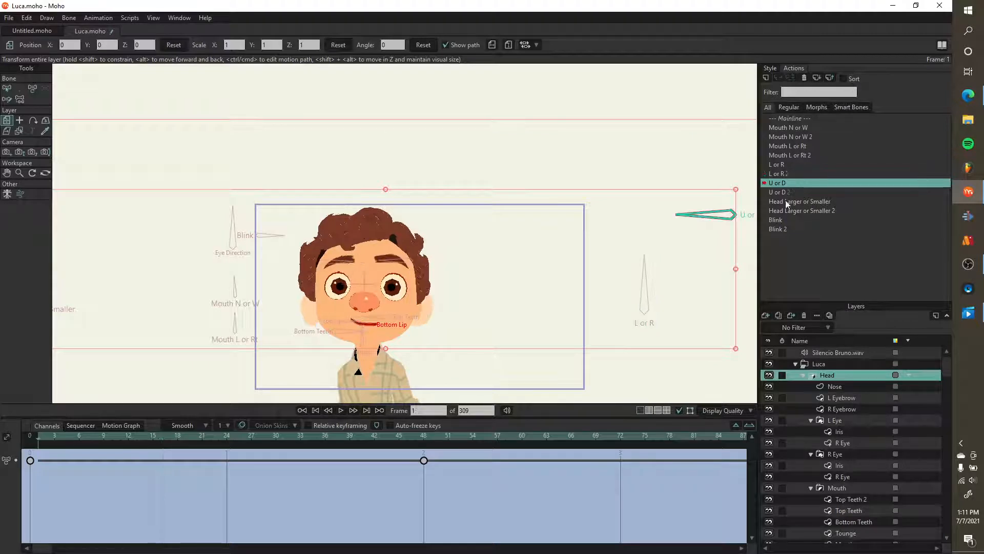
{"action": "left_click_drag", "start_coordinate": [47, 438], "coordinate": [422, 449]}
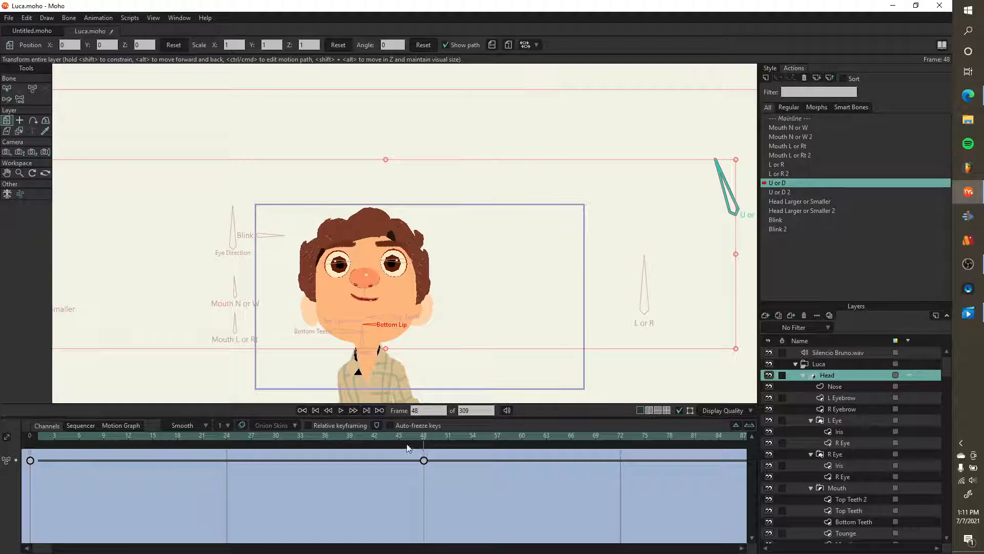
{"action": "key", "text": "ctrl+r"}
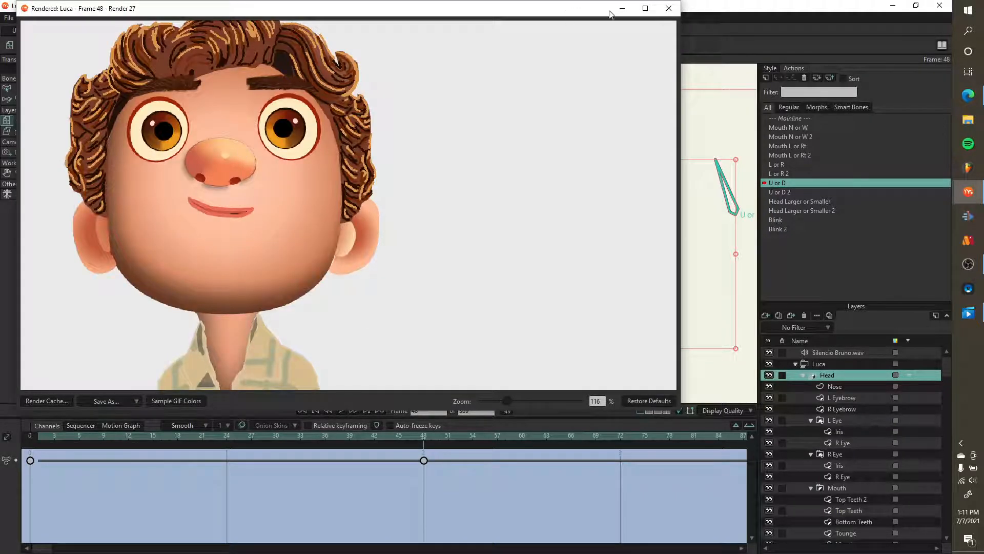
{"action": "left_click", "coordinate": [661, 14]}
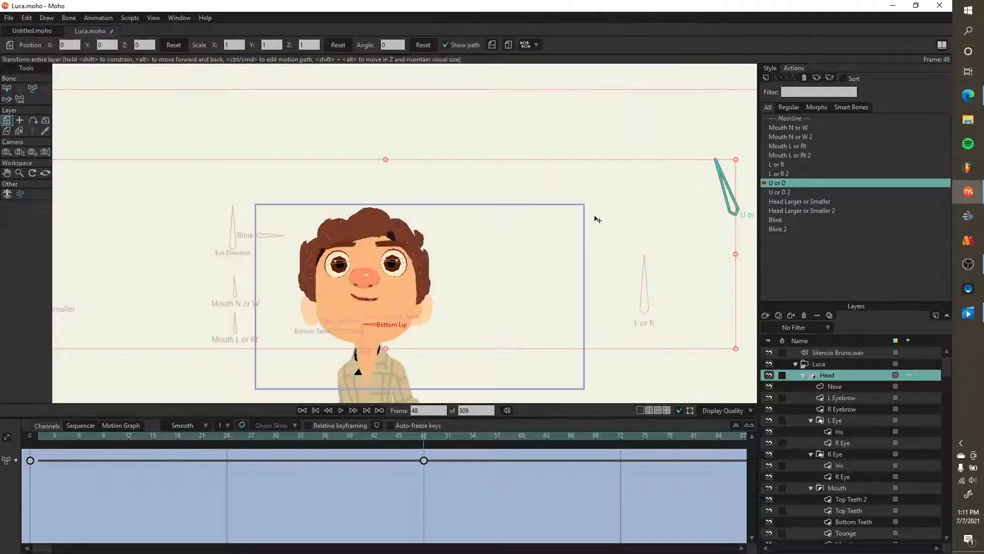
- Open the U or D 2 smart bone action, render a preview of the head turned down at frame 38, and return to frame 0
{"action": "left_click", "coordinate": [798, 193]}
{"action": "double_click", "coordinate": [798, 193]}
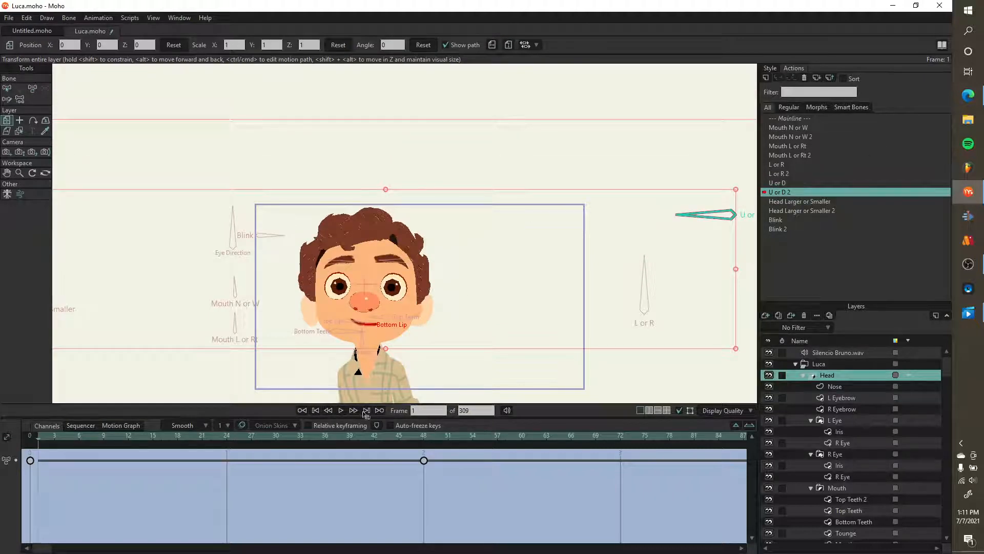
{"action": "left_click_drag", "start_coordinate": [245, 435], "coordinate": [331, 434]}
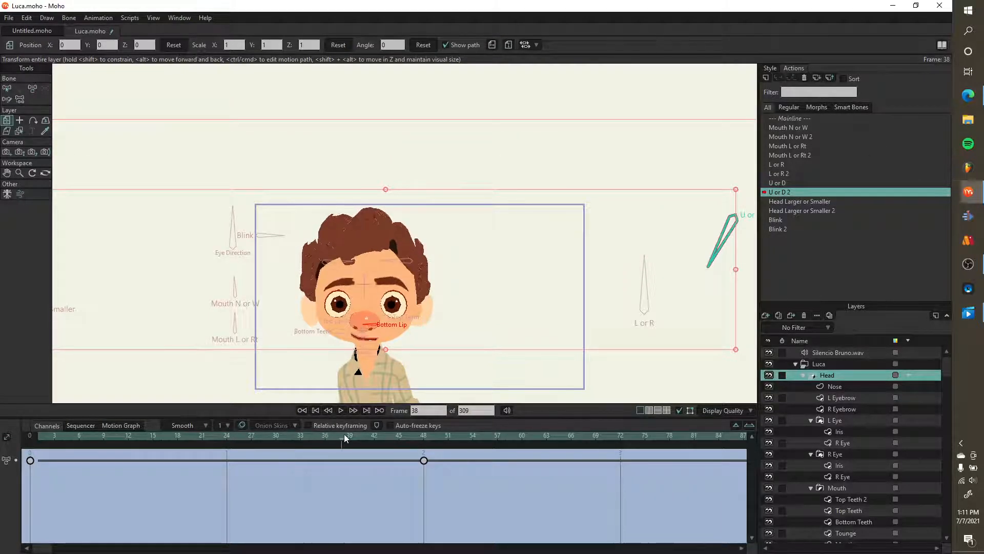
{"action": "key", "text": "ctrl+r"}
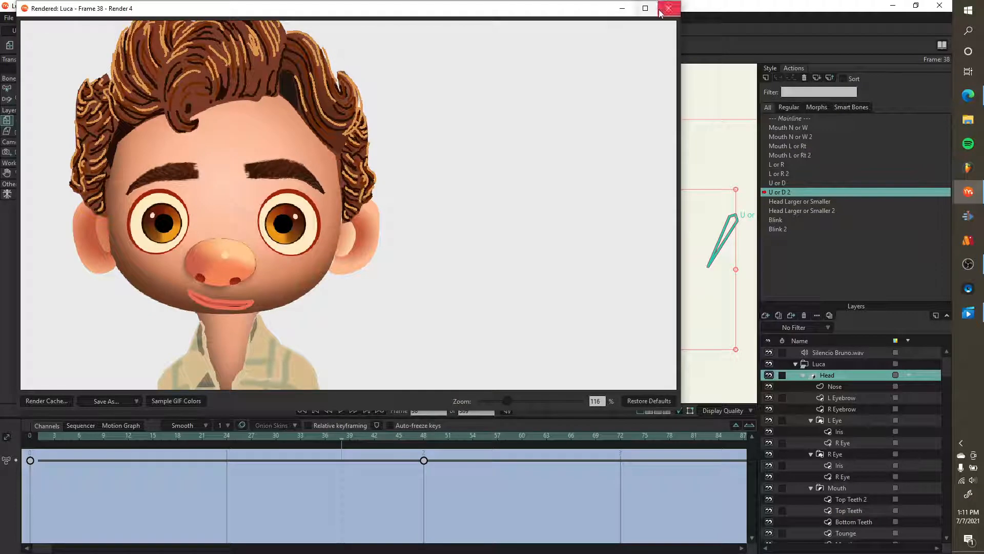
{"action": "left_click", "coordinate": [664, 9]}
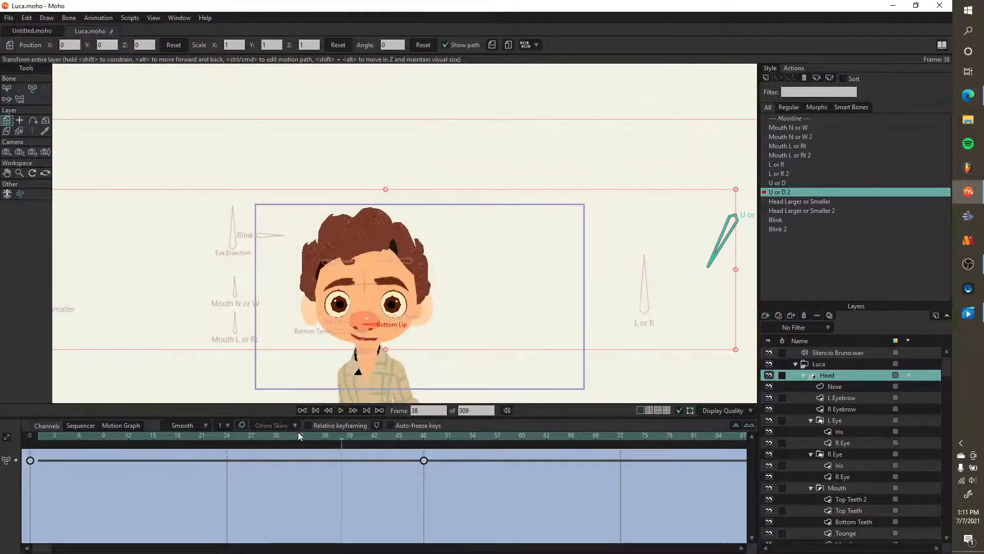
{"action": "left_click_drag", "start_coordinate": [300, 436], "coordinate": [11, 436]}
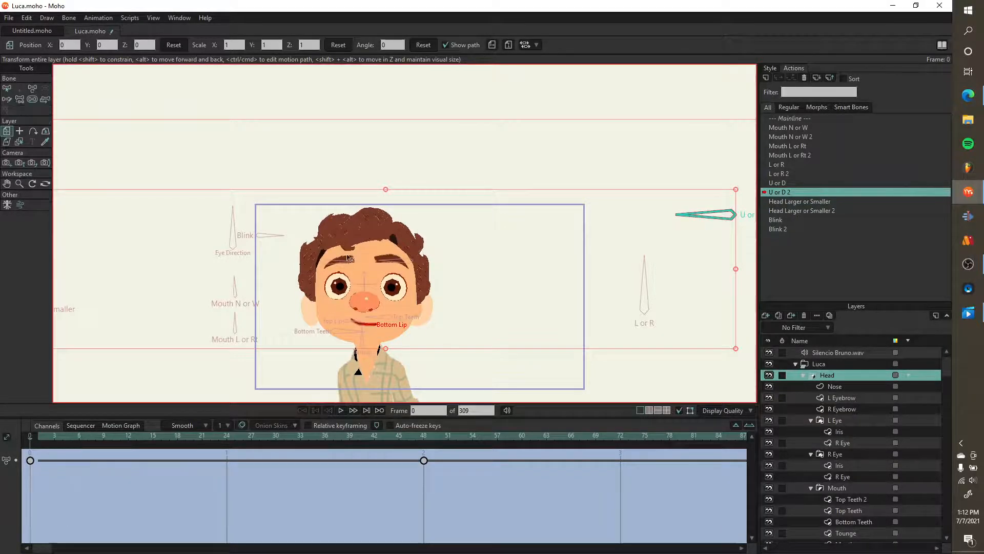
- Return to the Mainline animation and key the L or R and U or D bones in their current pose at frame 269
{"action": "left_click", "coordinate": [790, 118]}
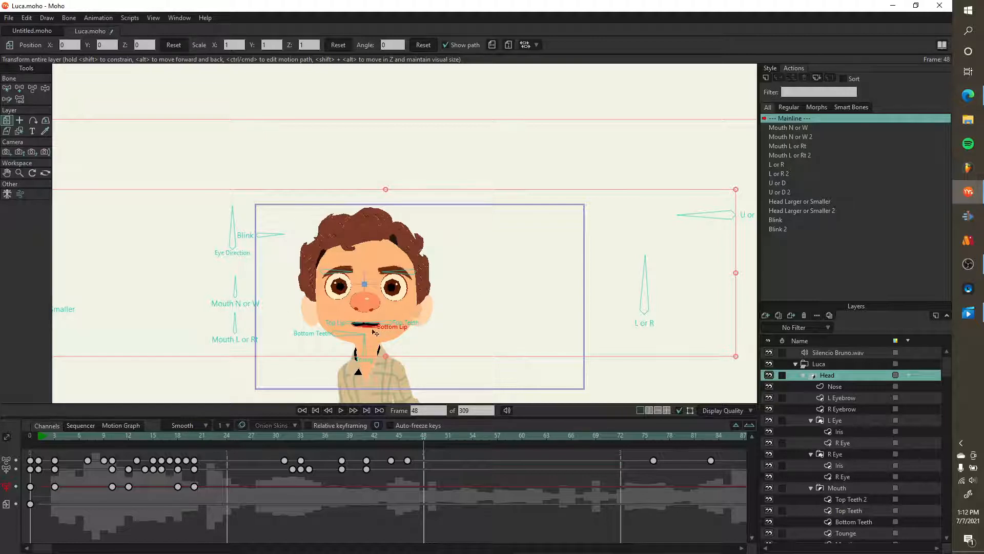
{"action": "left_click_drag", "start_coordinate": [446, 338], "coordinate": [399, 291]}
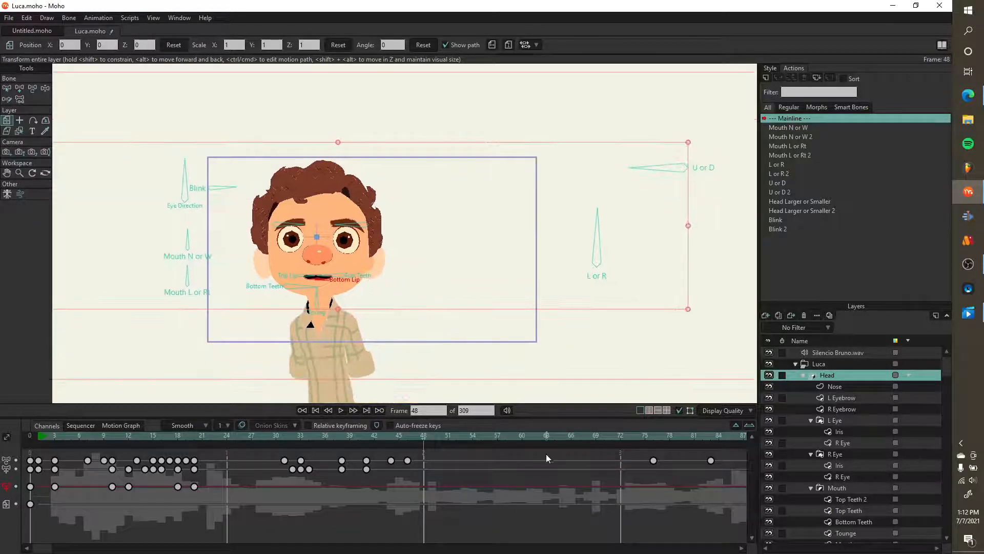
{"action": "scroll", "coordinate": [546, 453], "scroll_direction": "down", "scroll_amount": 10}
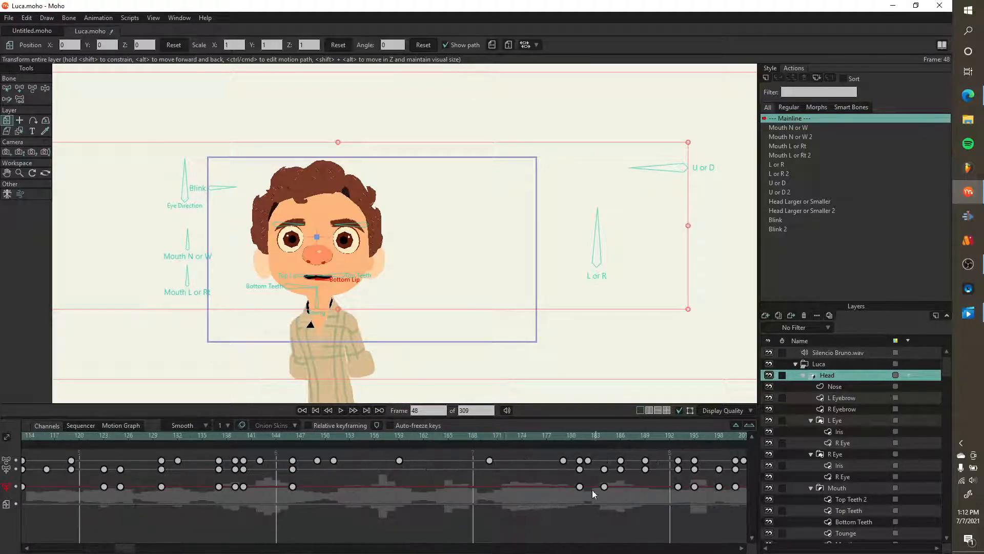
{"action": "scroll", "coordinate": [564, 492], "scroll_direction": "down", "scroll_amount": 10}
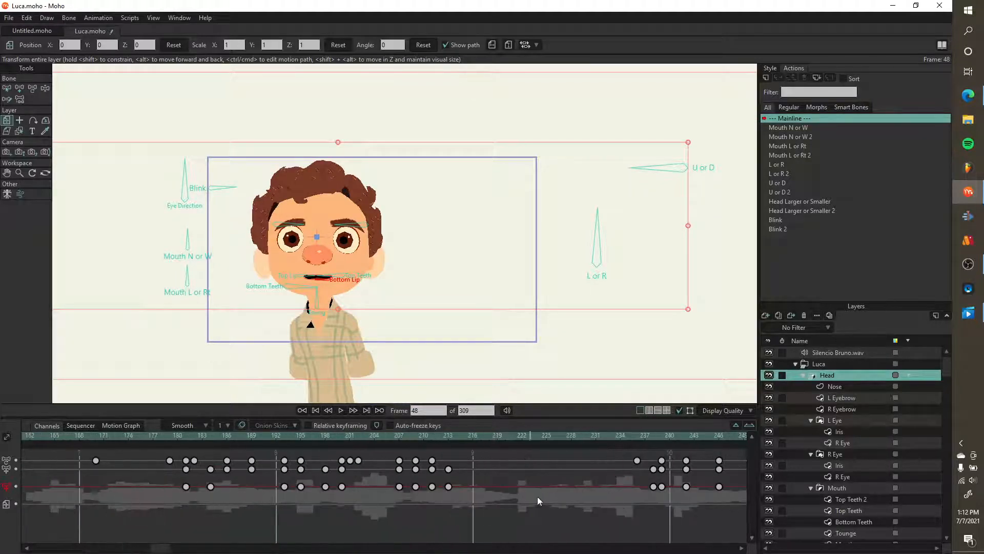
{"action": "left_click", "coordinate": [364, 410]}
{"action": "left_click_drag", "start_coordinate": [493, 442], "coordinate": [395, 443]}
{"action": "key", "text": "z"}
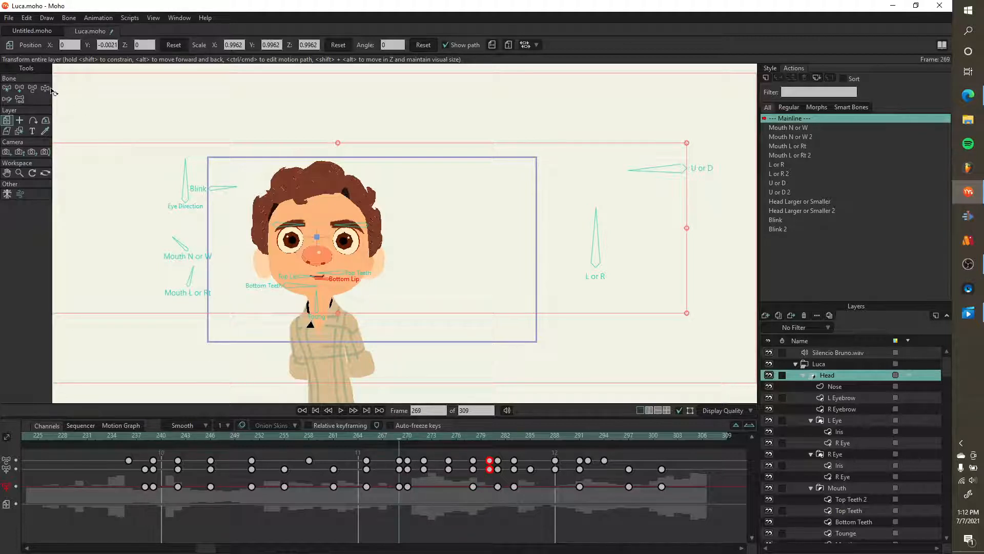
{"action": "left_click", "coordinate": [594, 214]}
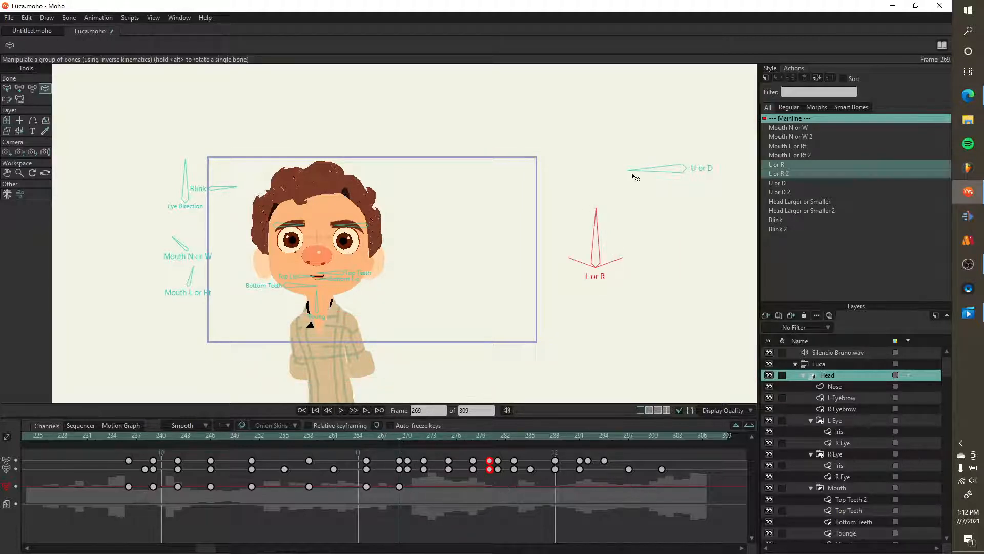
{"action": "left_click", "coordinate": [637, 170]}
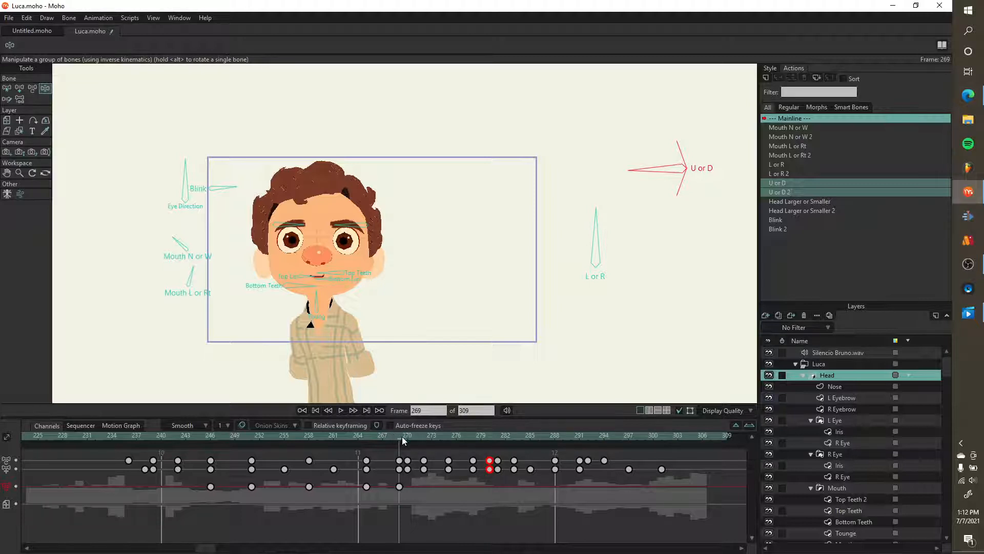
- At frame 272, rotate the L or R bone clockwise and the U or D bone upward so the head turns and looks up
{"action": "left_click_drag", "start_coordinate": [402, 436], "coordinate": [420, 438]}
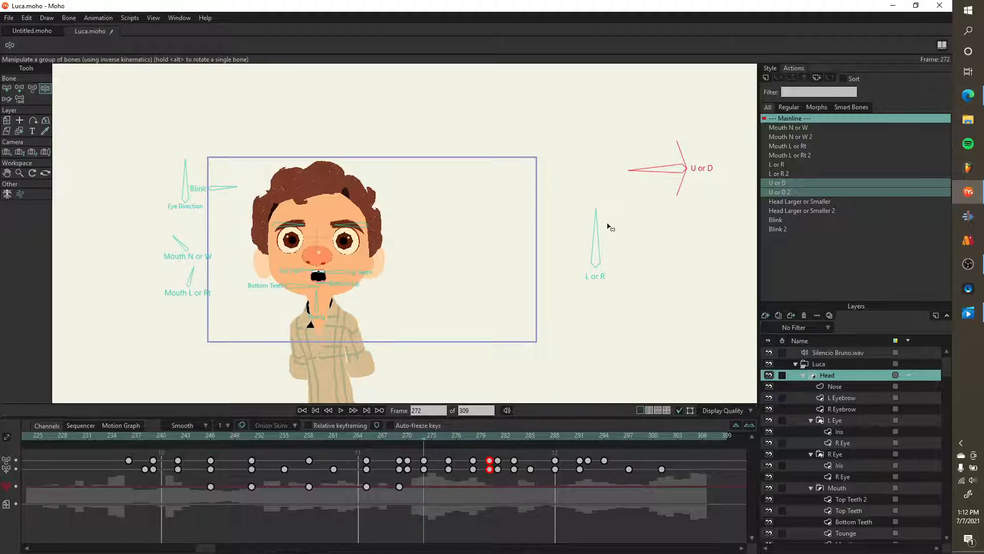
{"action": "left_click_drag", "start_coordinate": [611, 227], "coordinate": [613, 222]}
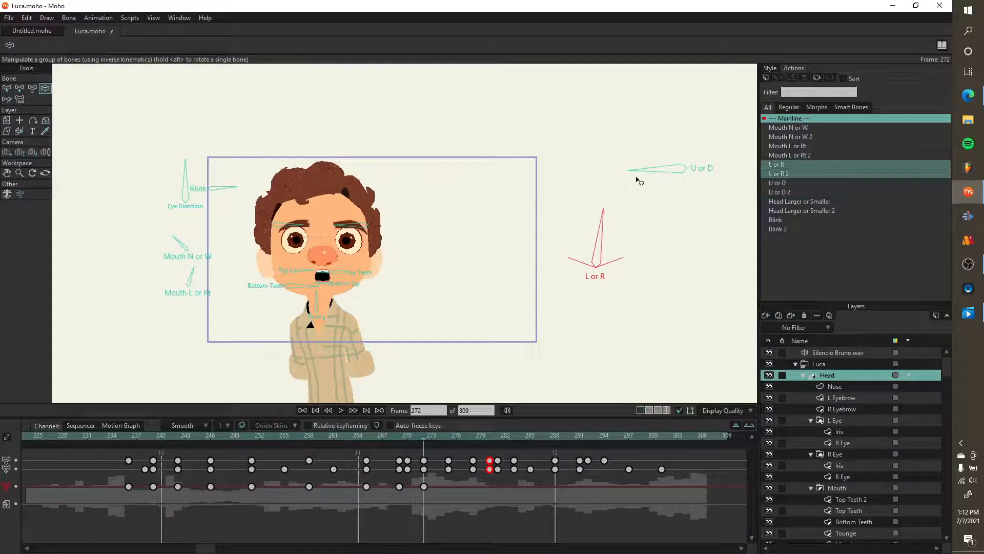
{"action": "left_click_drag", "start_coordinate": [637, 181], "coordinate": [642, 165]}
{"action": "mouse_move", "coordinate": [604, 214]}
{"action": "left_mouse_down"}
{"action": "mouse_move", "coordinate": [632, 213]}
{"action": "mouse_move", "coordinate": [610, 219]}
{"action": "left_mouse_up"}
- Hold the head pose with keys at frame 277, and at frame 280 swing L or R slightly counterclockwise and lower U or D
{"action": "left_click_drag", "start_coordinate": [426, 436], "coordinate": [479, 444]}
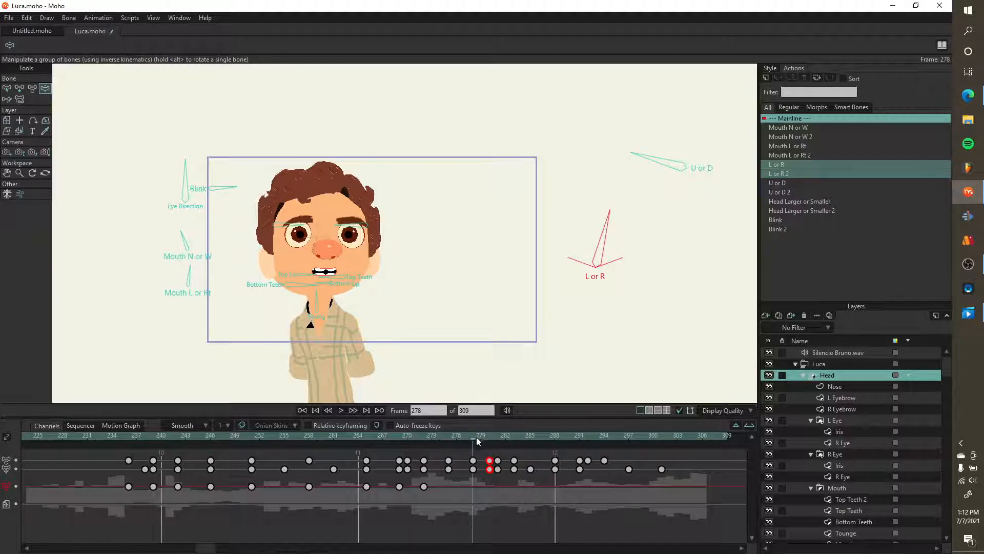
{"action": "mouse_move", "coordinate": [475, 437]}
{"action": "left_mouse_down"}
{"action": "mouse_move", "coordinate": [495, 437]}
{"action": "mouse_move", "coordinate": [464, 440]}
{"action": "mouse_move", "coordinate": [491, 440]}
{"action": "left_mouse_up"}
{"action": "left_click", "coordinate": [611, 223]}
{"action": "left_click", "coordinate": [641, 172]}
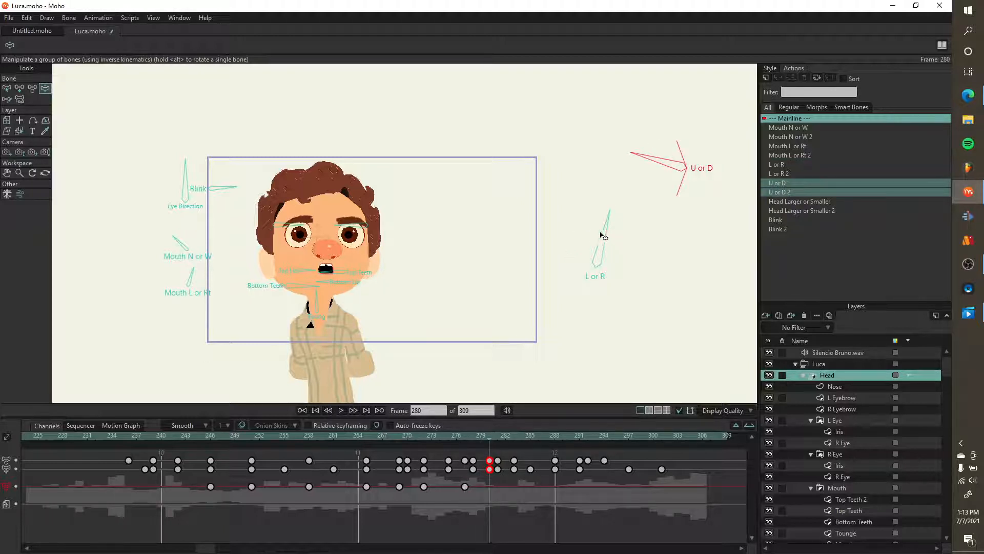
{"action": "left_click_drag", "start_coordinate": [604, 235], "coordinate": [593, 238]}
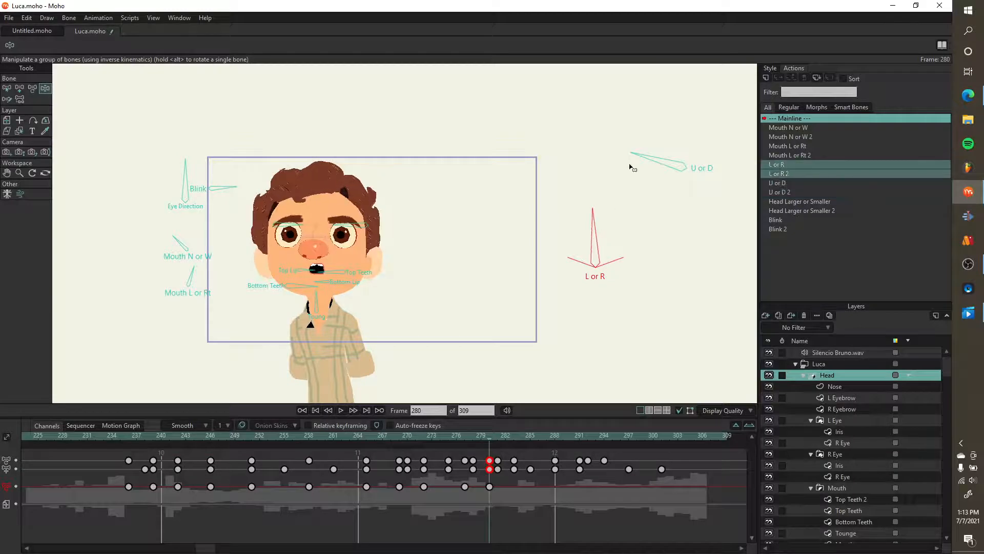
{"action": "left_click_drag", "start_coordinate": [632, 168], "coordinate": [644, 184]}
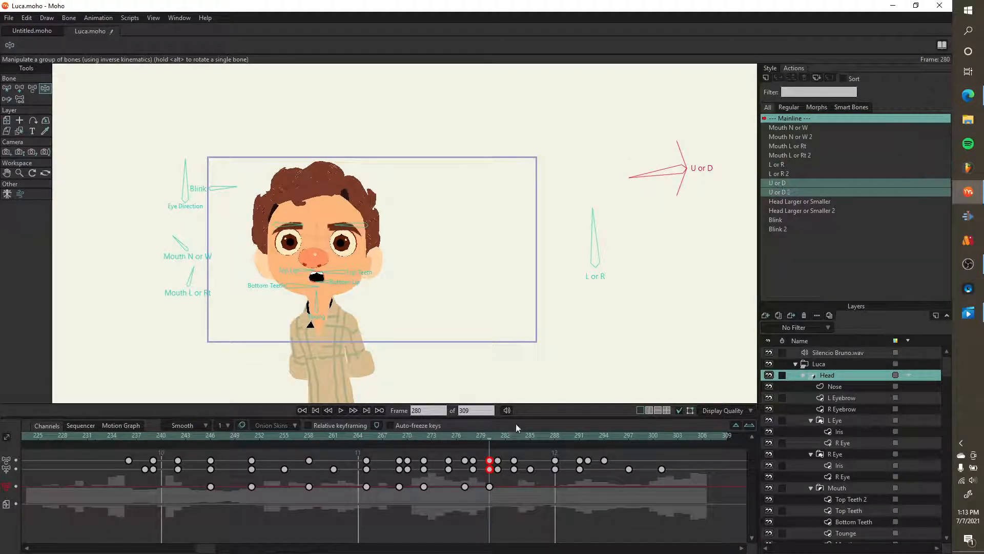
- At frame 283, rotate the L or R bone clockwise again to turn the head back toward the camera frame's right side
{"action": "left_click_drag", "start_coordinate": [491, 439], "coordinate": [517, 439]}
{"action": "left_click", "coordinate": [590, 239]}
{"action": "key", "text": "ctrl+z"}
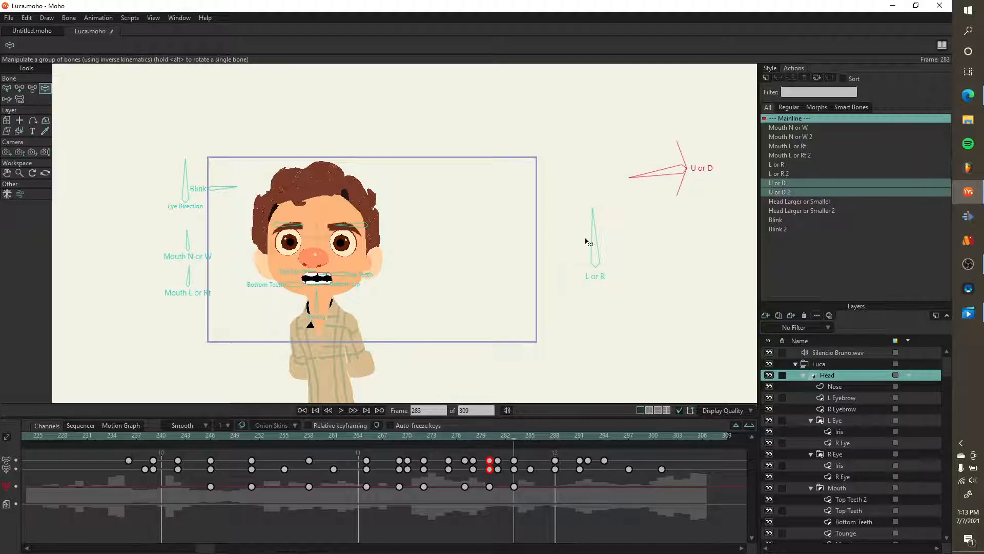
{"action": "left_click_drag", "start_coordinate": [594, 234], "coordinate": [613, 213]}
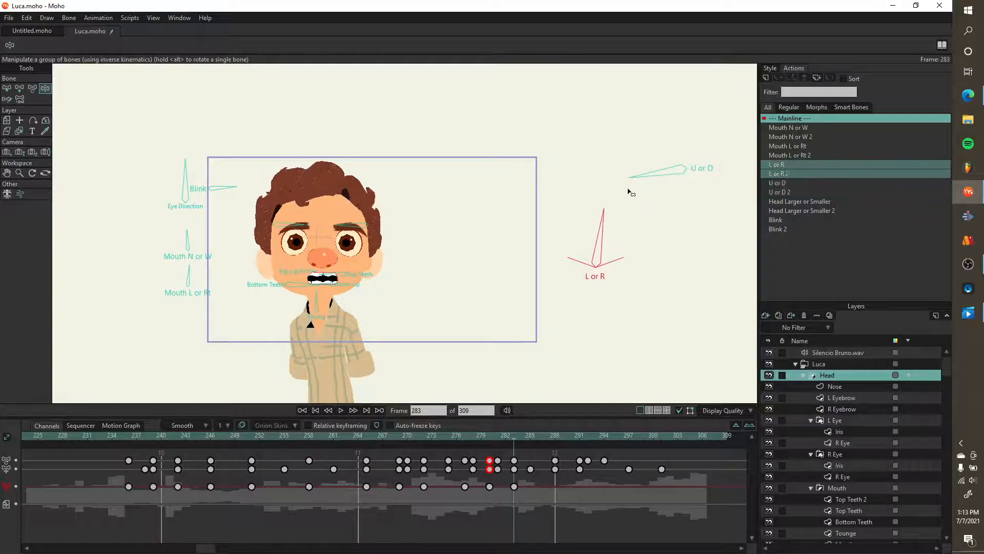
- Key the Head Larger or Smaller bone at frame 281 and rotate it counterclockwise at frame 283 to enlarge the head
{"action": "scroll", "coordinate": [194, 209], "scroll_direction": "down", "scroll_amount": 3}
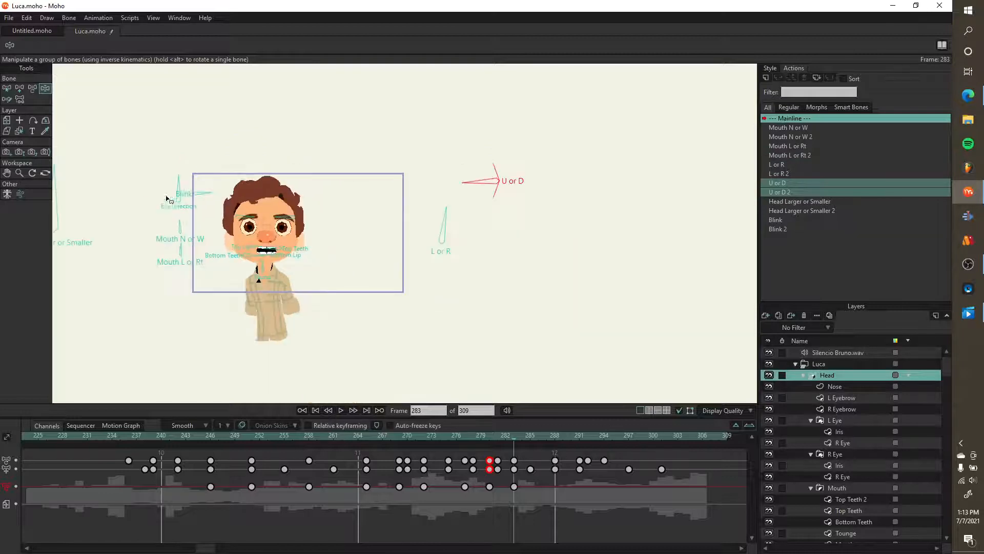
{"action": "left_click", "coordinate": [498, 436]}
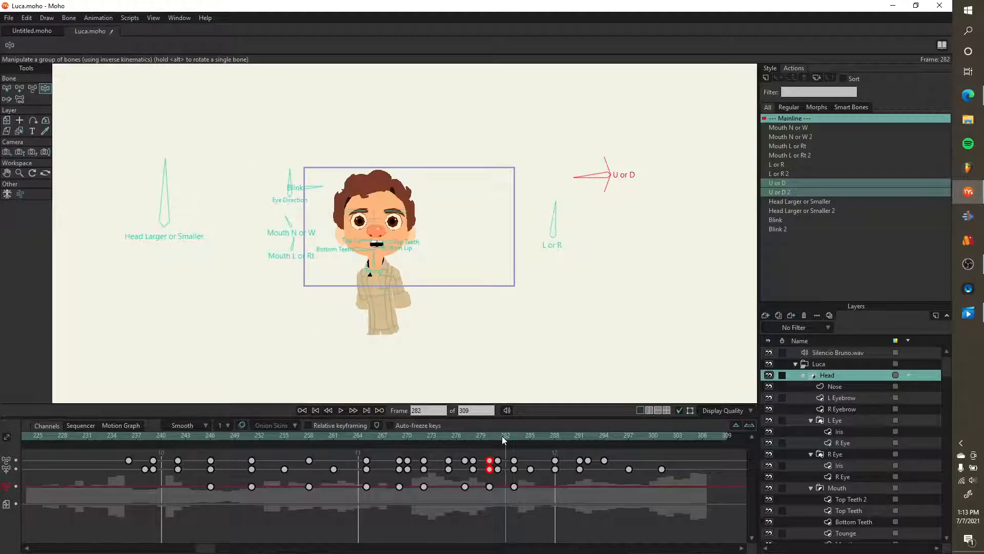
{"action": "left_click", "coordinate": [171, 178]}
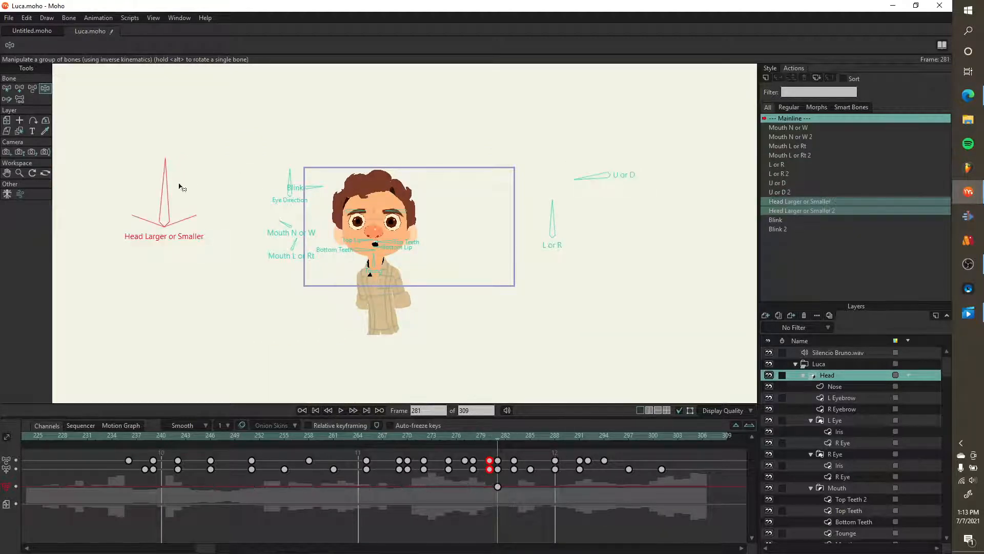
{"action": "left_click", "coordinate": [509, 438]}
{"action": "left_click", "coordinate": [510, 439]}
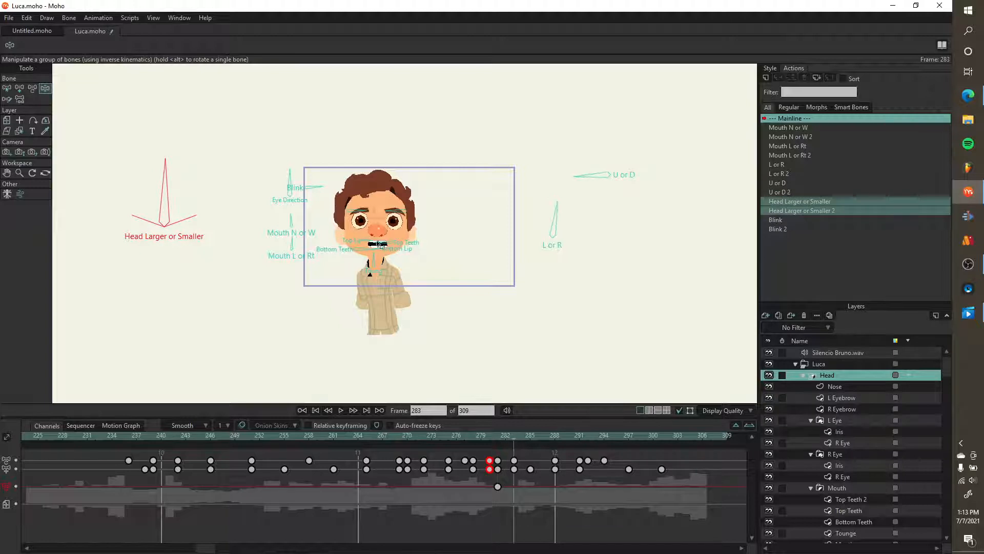
{"action": "left_click_drag", "start_coordinate": [174, 169], "coordinate": [143, 163]}
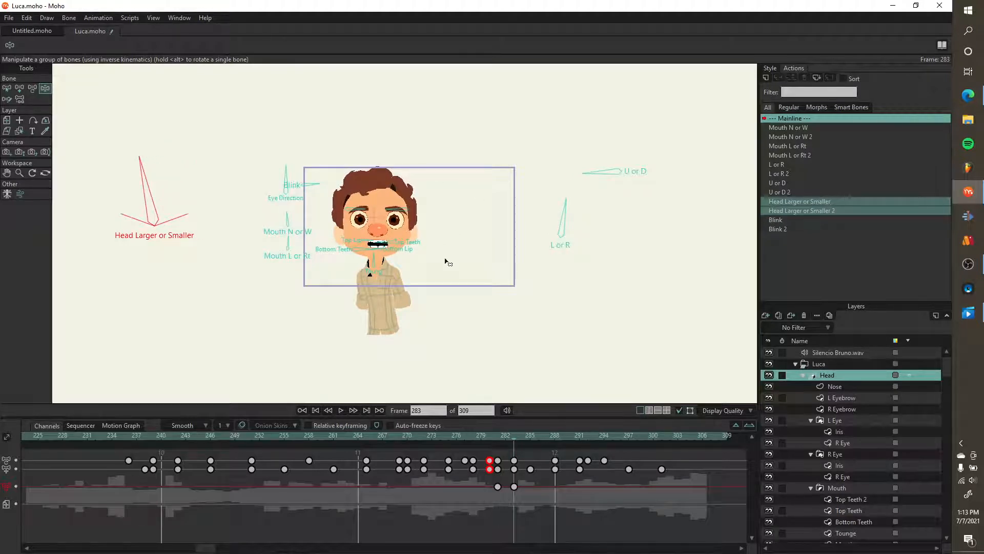
- Hold the pose at frame 288 by keying the Head Larger or Smaller, L or R, and U or D bones
{"action": "left_click", "coordinate": [515, 440]}
{"action": "left_click_drag", "start_coordinate": [505, 439], "coordinate": [556, 442]}
{"action": "left_click", "coordinate": [152, 190]}
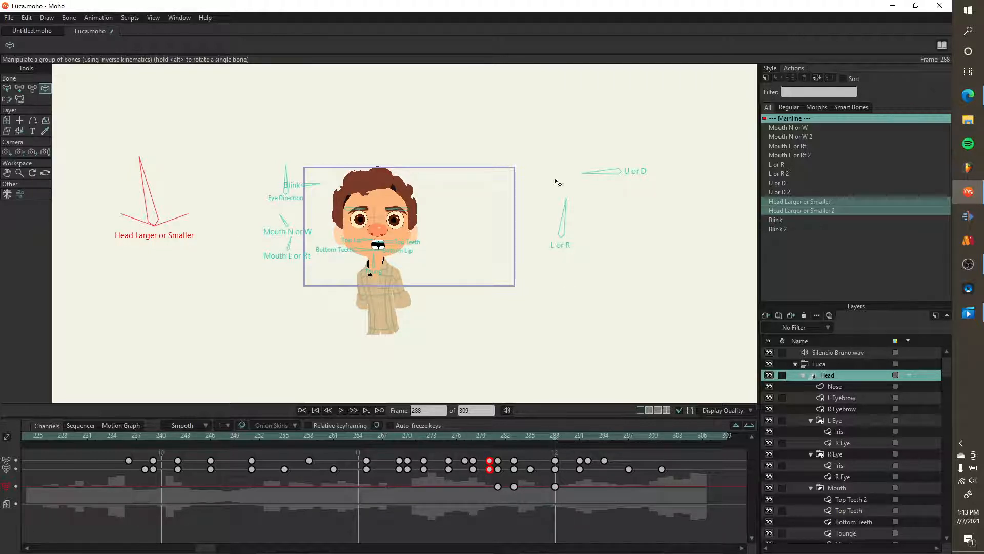
{"action": "left_click", "coordinate": [563, 216]}
{"action": "left_click", "coordinate": [590, 172]}
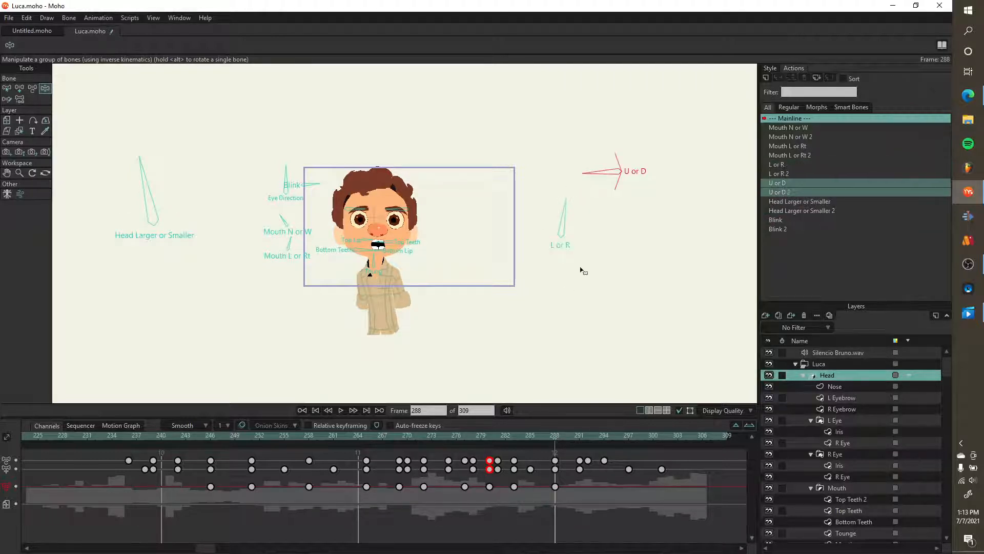
- At frame 291, rotate L or R counterclockwise and raise U or D slightly, and scrub back to frame 289 to check the turn
{"action": "left_click_drag", "start_coordinate": [562, 434], "coordinate": [577, 438]}
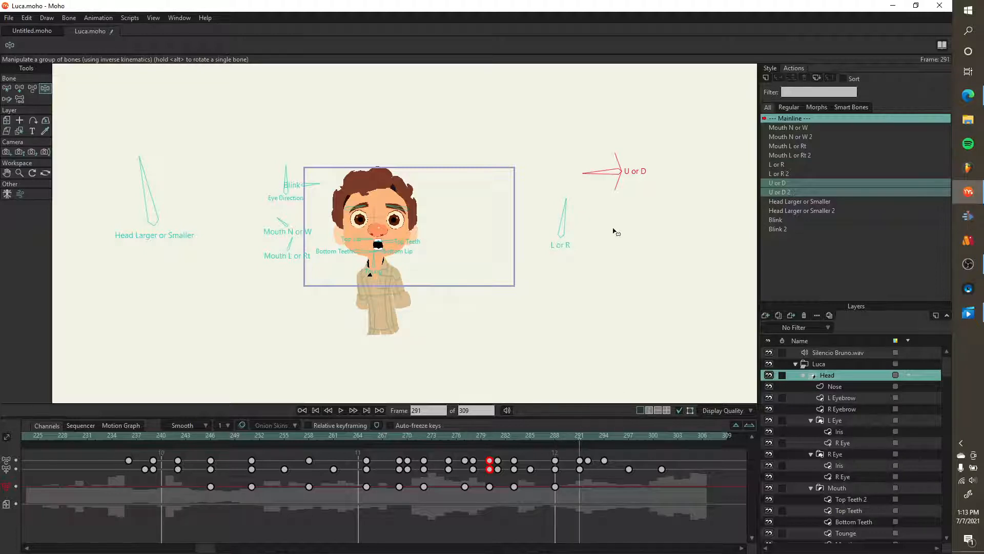
{"action": "left_click_drag", "start_coordinate": [570, 213], "coordinate": [590, 174]}
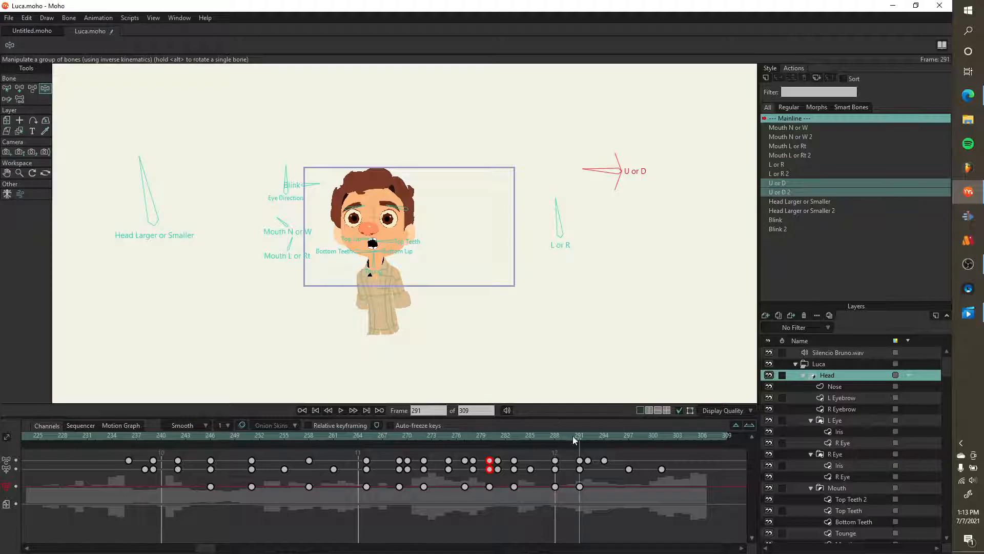
{"action": "left_click_drag", "start_coordinate": [577, 438], "coordinate": [564, 438]}
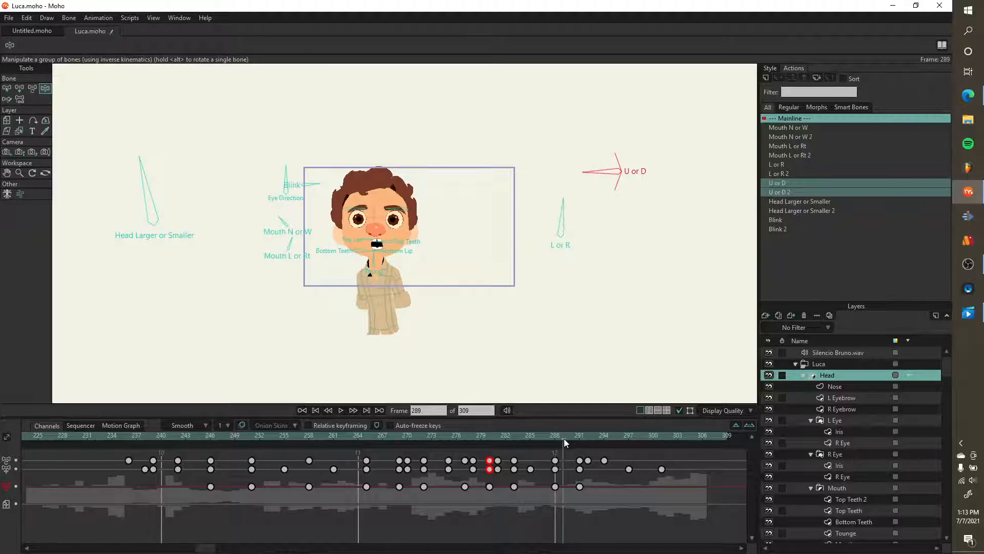
- Key the Blink bone at frame 289 and rotate it counterclockwise at frame 291 to widen Luca's eyes
{"action": "scroll", "coordinate": [308, 194], "scroll_direction": "up", "scroll_amount": 3}
{"action": "left_click", "coordinate": [325, 202]}
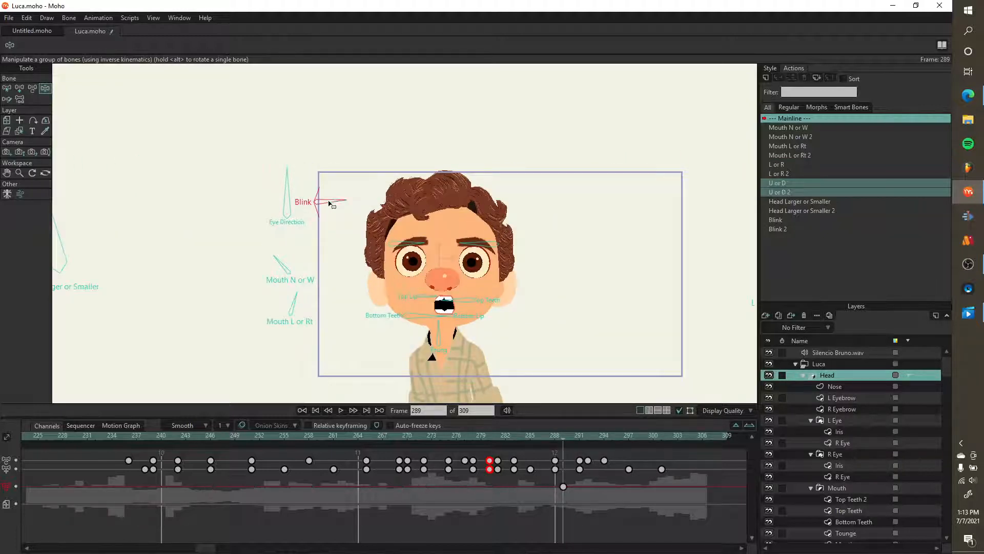
{"action": "left_click_drag", "start_coordinate": [494, 322], "coordinate": [440, 275]}
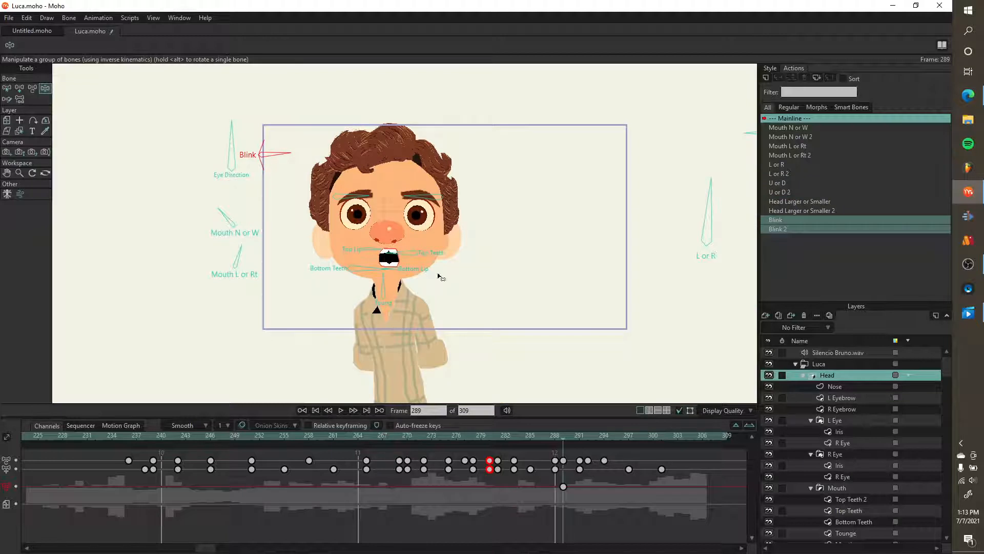
{"action": "left_click", "coordinate": [579, 440]}
{"action": "left_click_drag", "start_coordinate": [288, 153], "coordinate": [274, 136]}
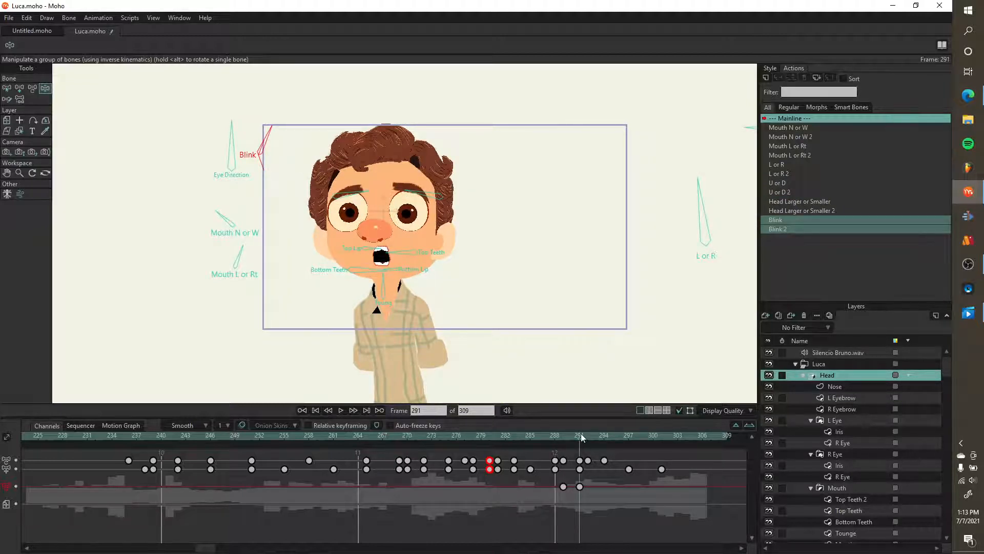
- At frame 296, rotate the L or R bone slightly clockwise to turn the head back toward the camera frame's right side
{"action": "left_click_drag", "start_coordinate": [580, 436], "coordinate": [623, 442]}
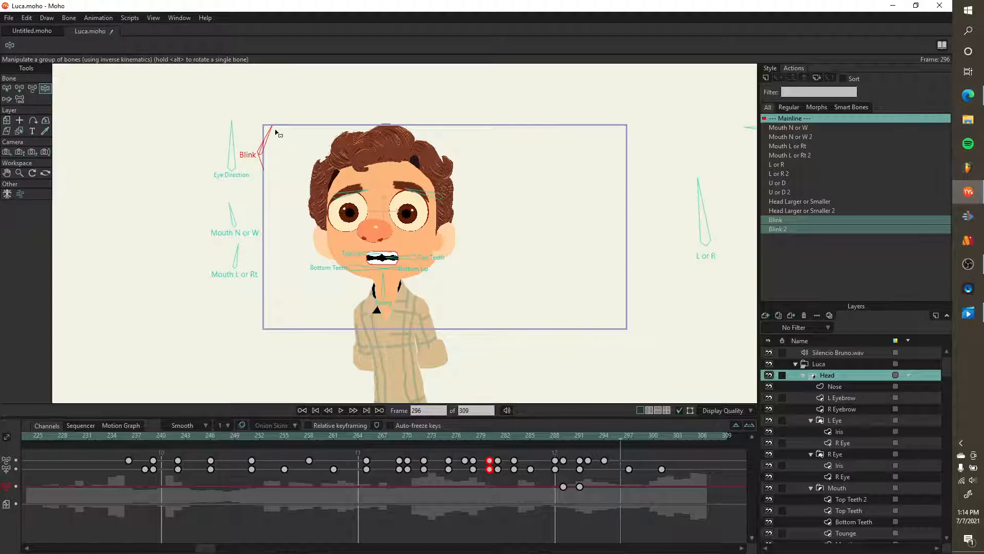
{"action": "scroll", "coordinate": [300, 166], "scroll_direction": "down", "scroll_amount": 1}
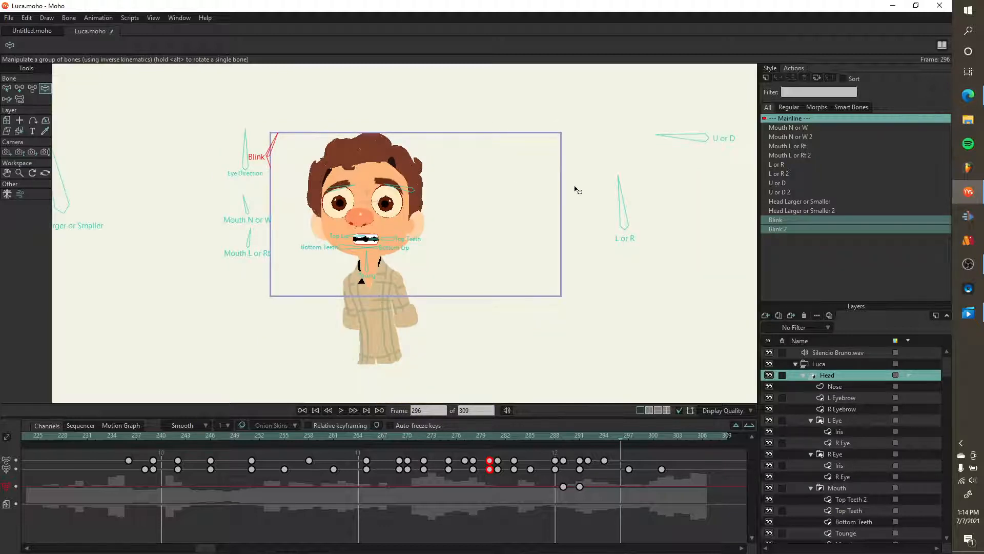
{"action": "left_click", "coordinate": [630, 196]}
{"action": "mouse_move", "coordinate": [631, 196]}
{"action": "left_mouse_down"}
{"action": "mouse_move", "coordinate": [636, 205]}
{"action": "mouse_move", "coordinate": [627, 197]}
{"action": "left_mouse_up"}
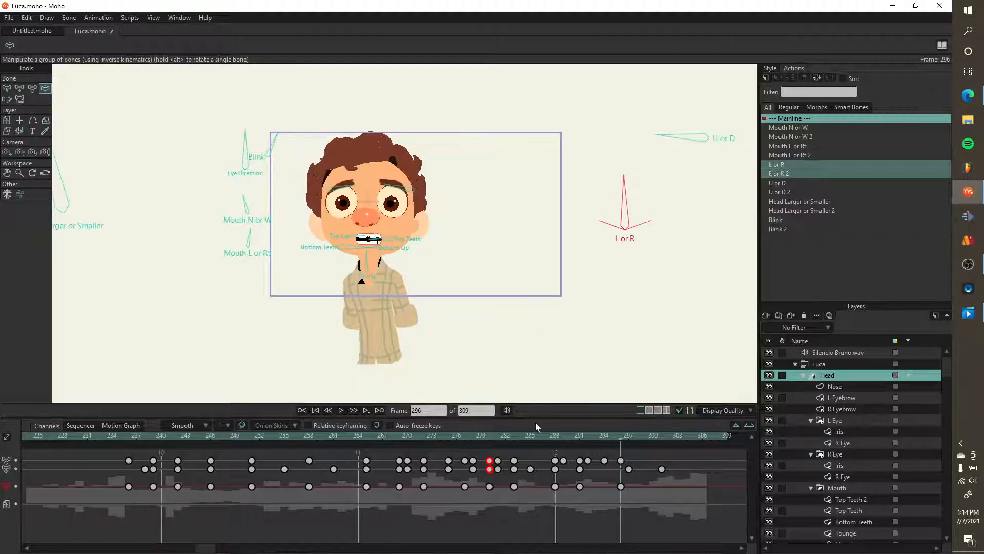
- Key both eyebrow bones at frame 289 and rotate them at frame 291 to raise the eyebrows
{"action": "scroll", "coordinate": [398, 167], "scroll_direction": "up", "scroll_amount": 2}
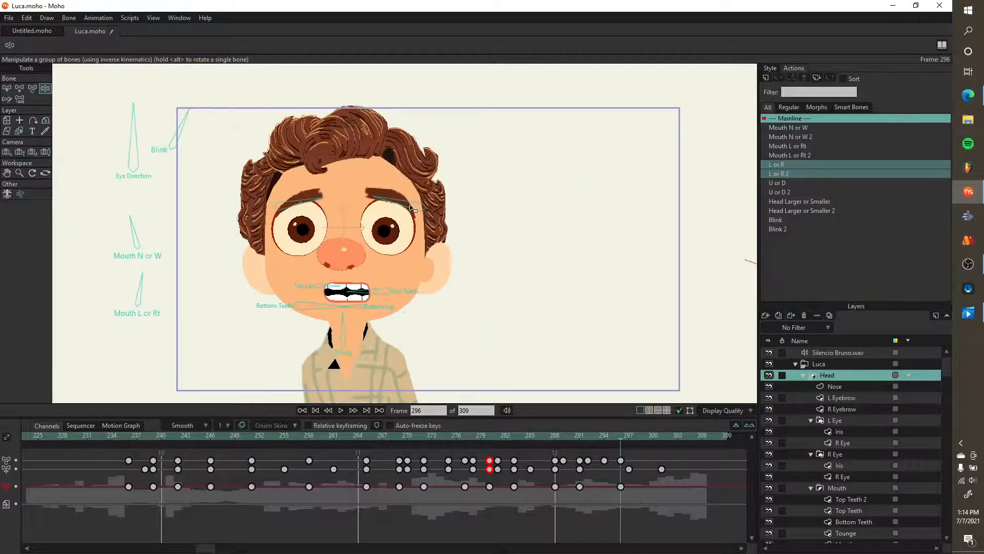
{"action": "left_click_drag", "start_coordinate": [599, 437], "coordinate": [562, 438]}
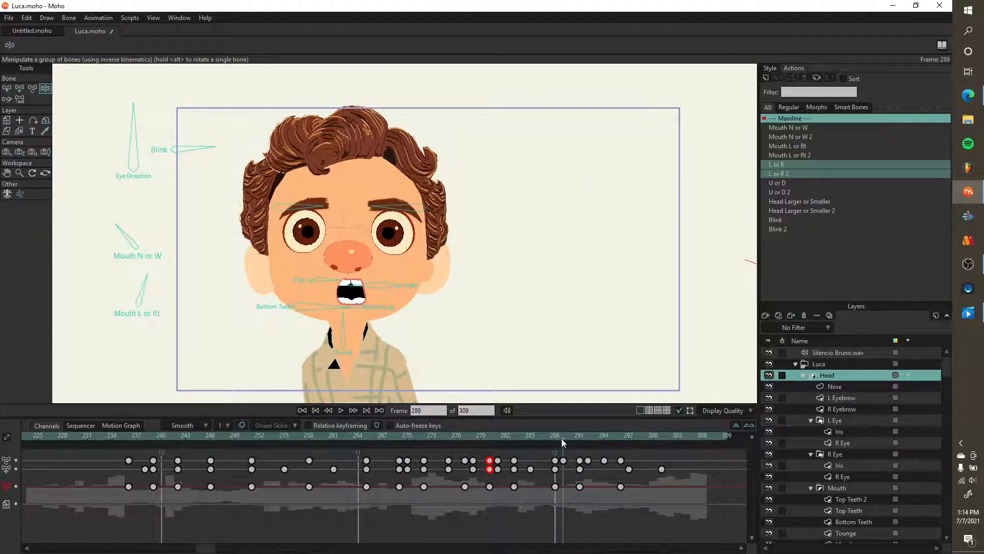
{"action": "left_click", "coordinate": [424, 218]}
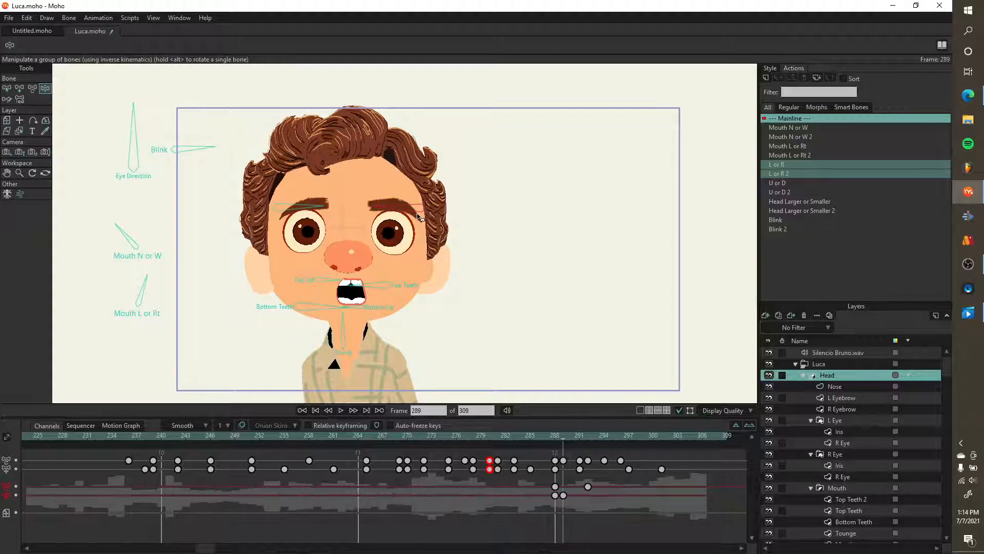
{"action": "left_click", "coordinate": [303, 209]}
{"action": "left_click_drag", "start_coordinate": [562, 436], "coordinate": [578, 441]}
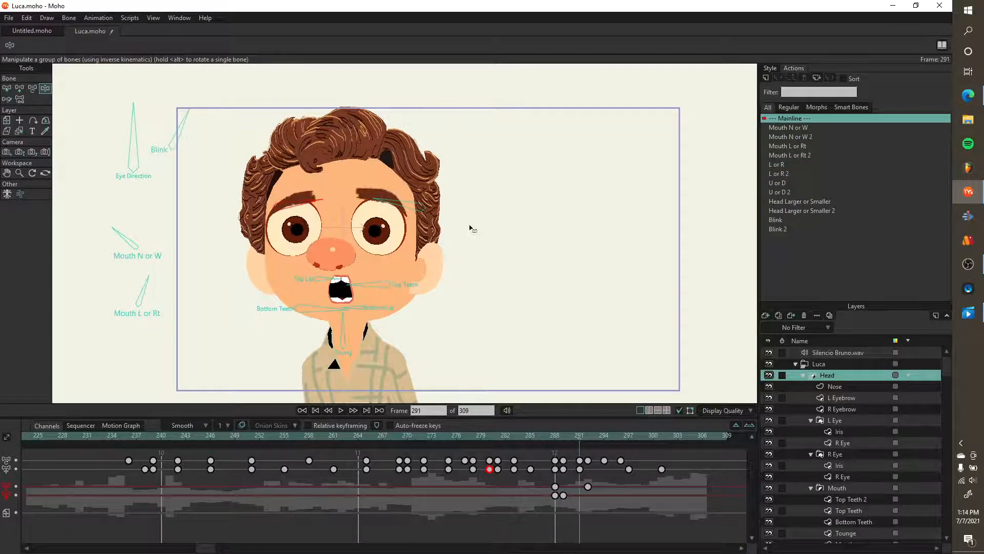
{"action": "left_click_drag", "start_coordinate": [418, 211], "coordinate": [416, 203]}
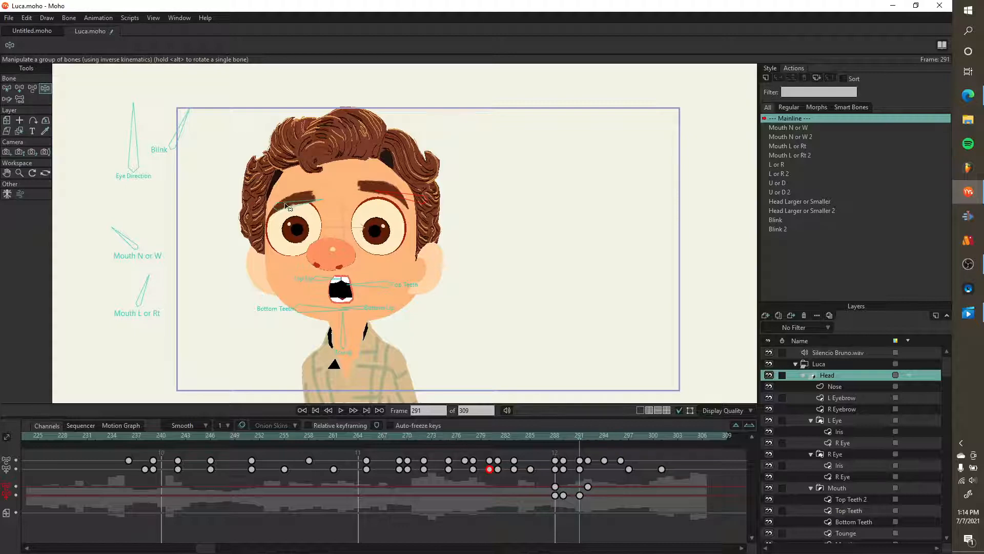
{"action": "left_click_drag", "start_coordinate": [287, 201], "coordinate": [287, 193]}
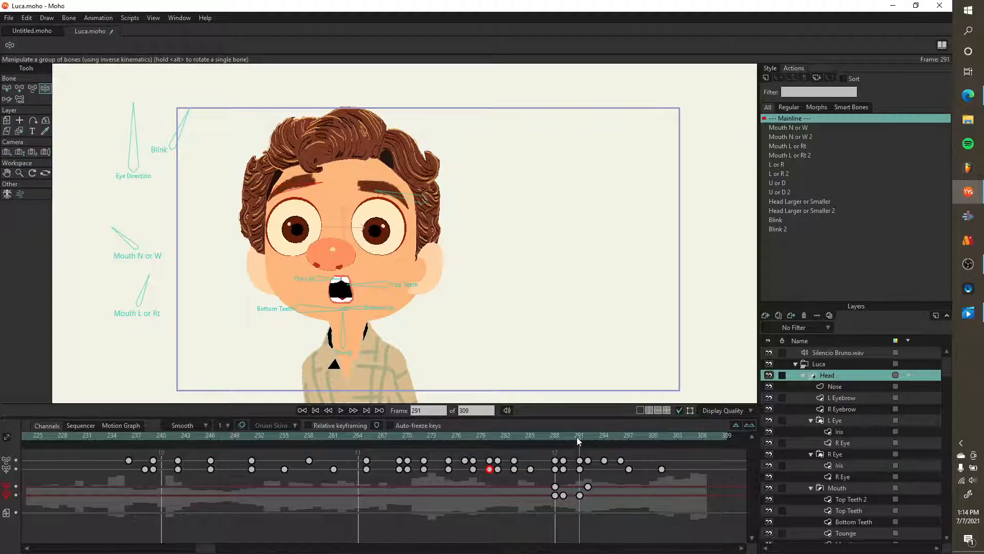
- Play the animation from frame 269 to review the new facial expression, and save the Luca file
{"action": "left_click_drag", "start_coordinate": [577, 437], "coordinate": [400, 435]}
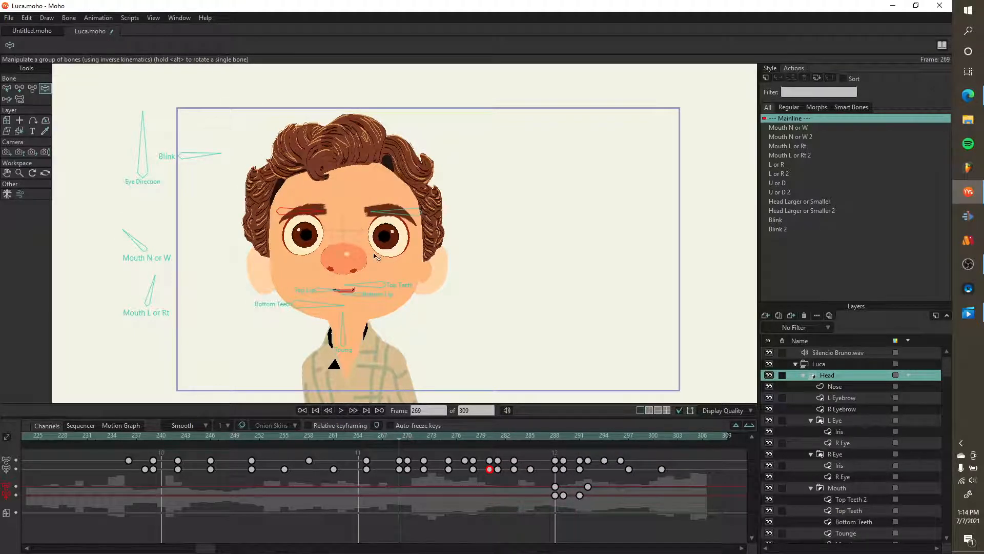
{"action": "scroll", "coordinate": [405, 233], "scroll_direction": "up", "scroll_amount": 2}
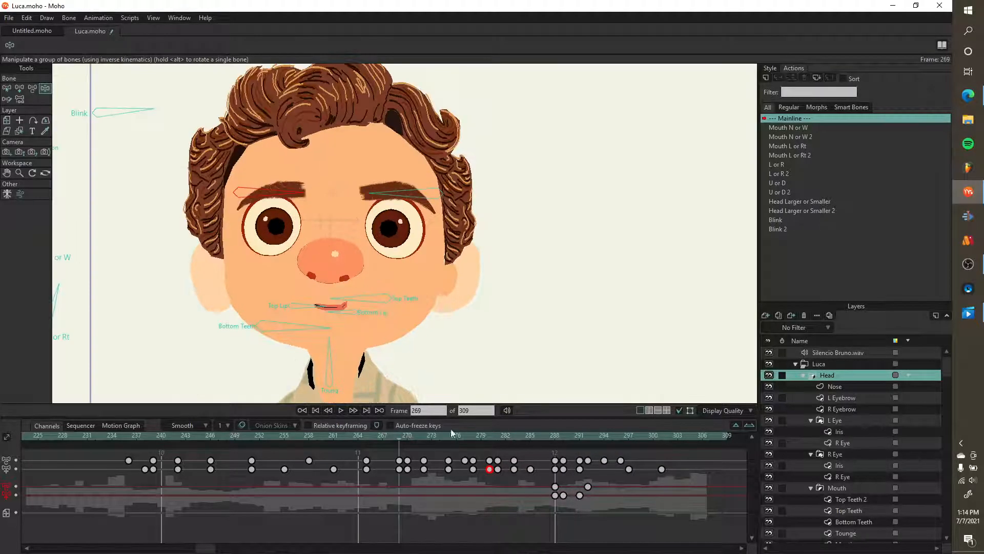
{"action": "left_click", "coordinate": [339, 411]}
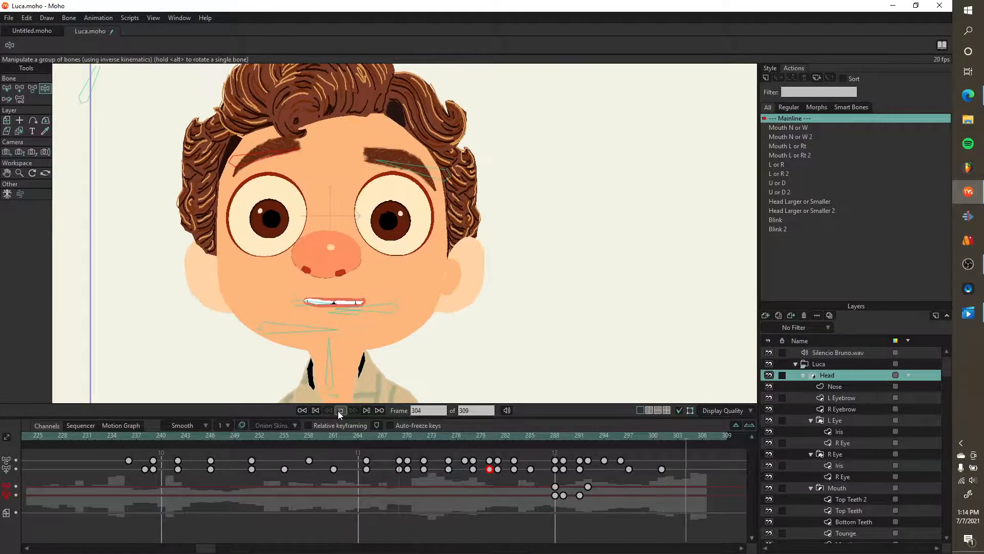
{"action": "left_click", "coordinate": [339, 411]}
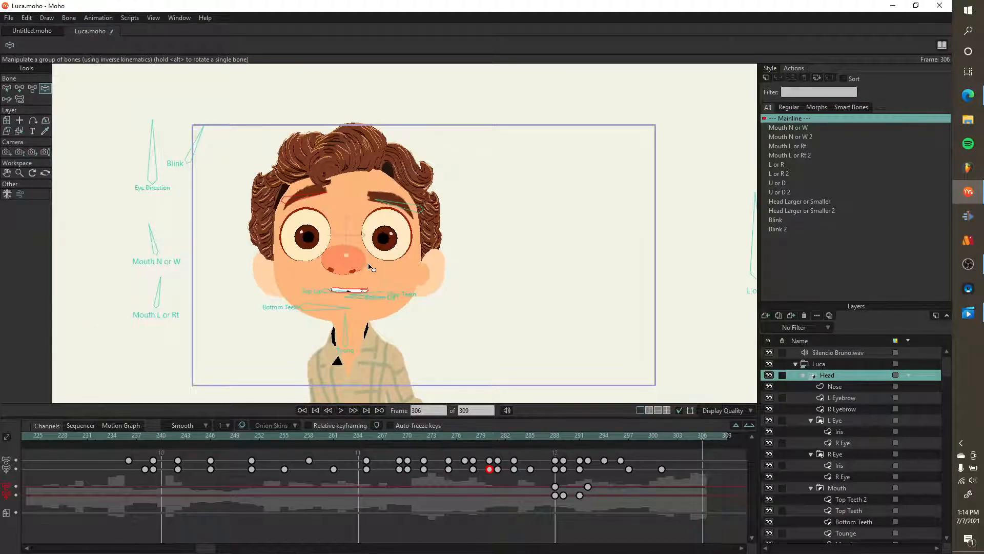
{"action": "scroll", "coordinate": [376, 272], "scroll_direction": "up", "scroll_amount": 2}
{"action": "scroll", "coordinate": [376, 272], "scroll_direction": "down", "scroll_amount": 3}
{"action": "scroll", "coordinate": [376, 271], "scroll_direction": "up", "scroll_amount": 3}
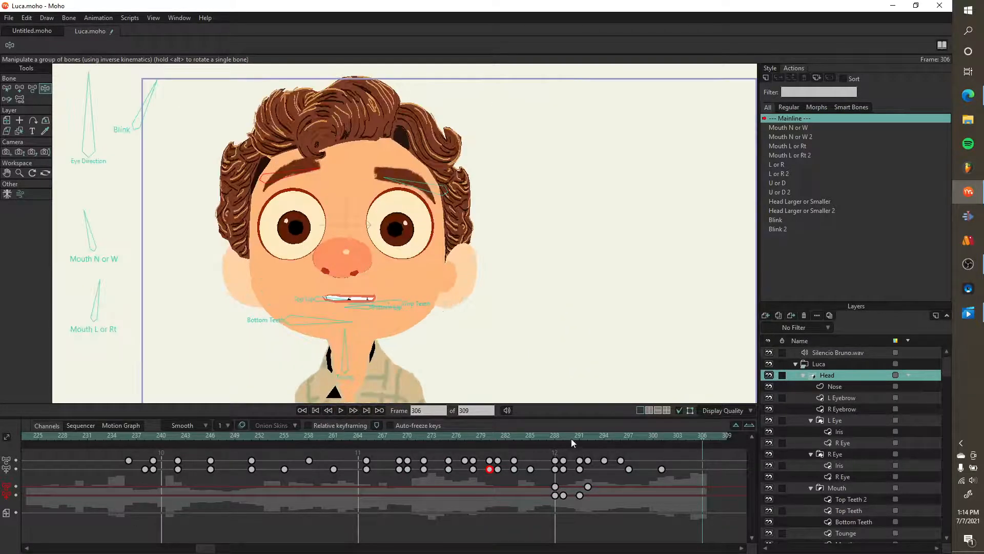
{"action": "left_click_drag", "start_coordinate": [571, 438], "coordinate": [690, 437]}
{"action": "key", "text": "ctrl+s"}
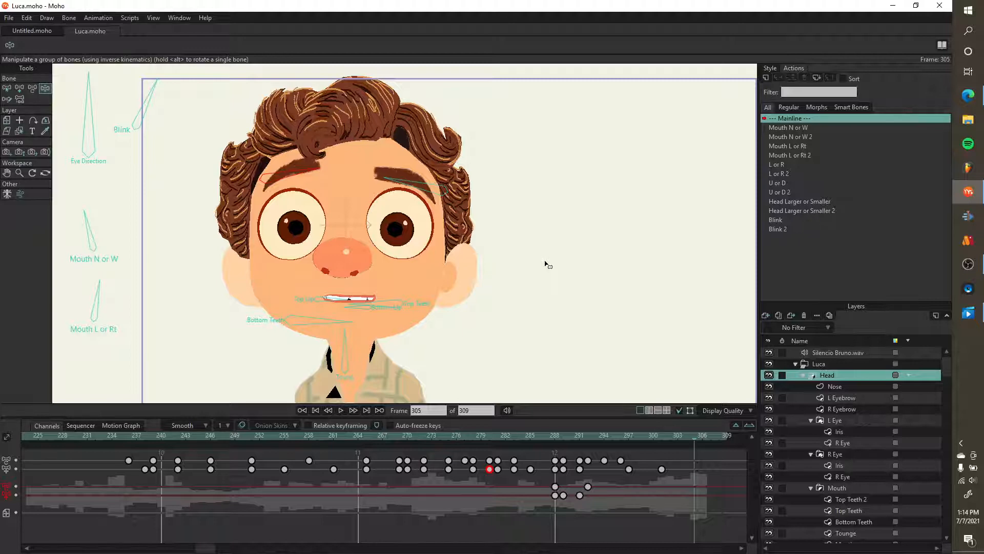
- Render frame 305 and inspect the shading of the face, hair, eyebrows and neck up close, closing the render when done
{"action": "scroll", "coordinate": [512, 256], "scroll_direction": "down", "scroll_amount": 6}
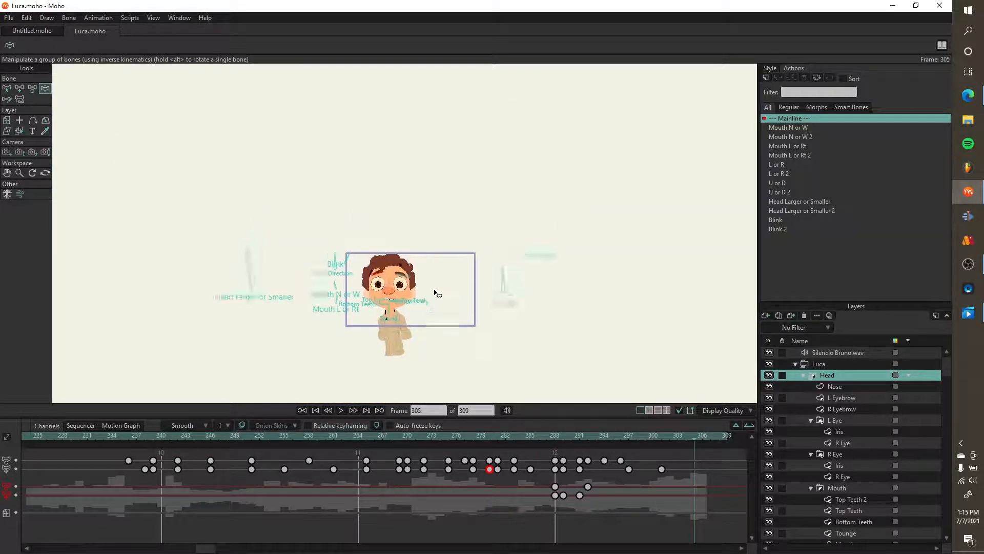
{"action": "scroll", "coordinate": [437, 293], "scroll_direction": "up", "scroll_amount": 6}
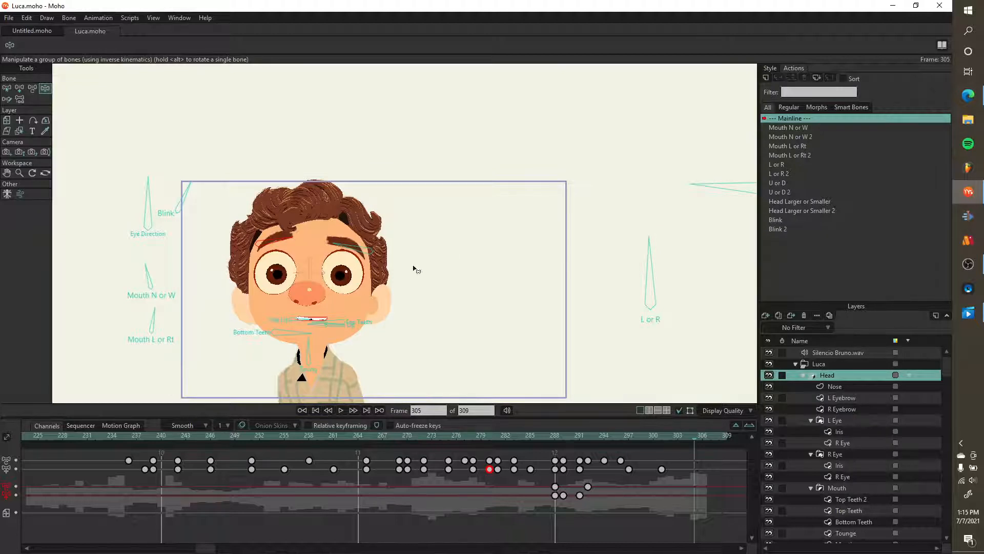
{"action": "scroll", "coordinate": [293, 300], "scroll_direction": "up", "scroll_amount": 2}
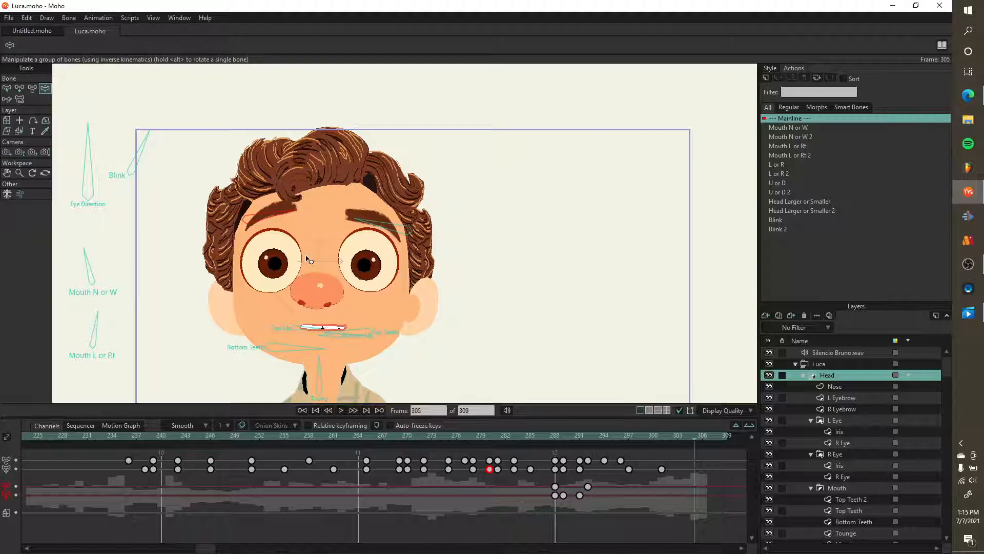
{"action": "left_click_drag", "start_coordinate": [349, 318], "coordinate": [389, 283]}
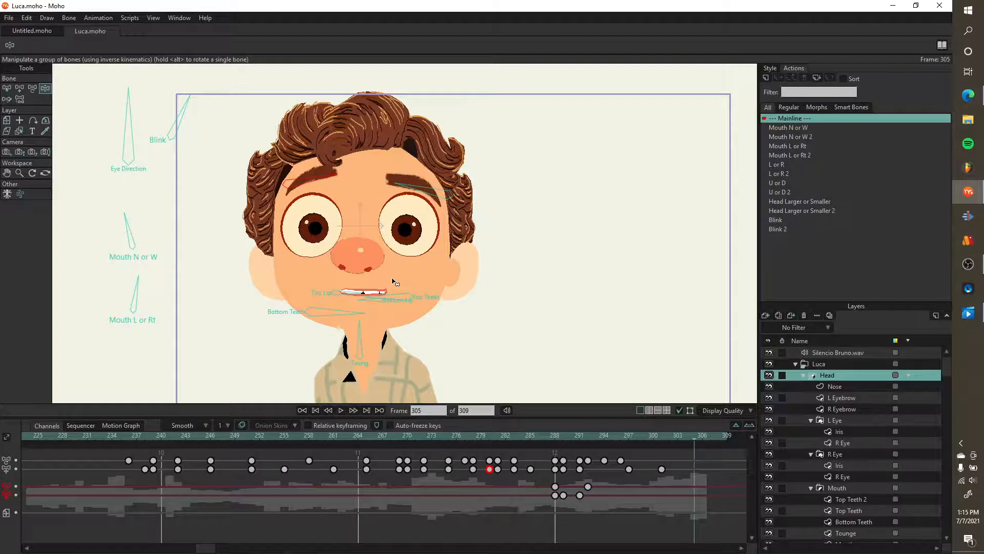
{"action": "key", "text": "ctrl+r"}
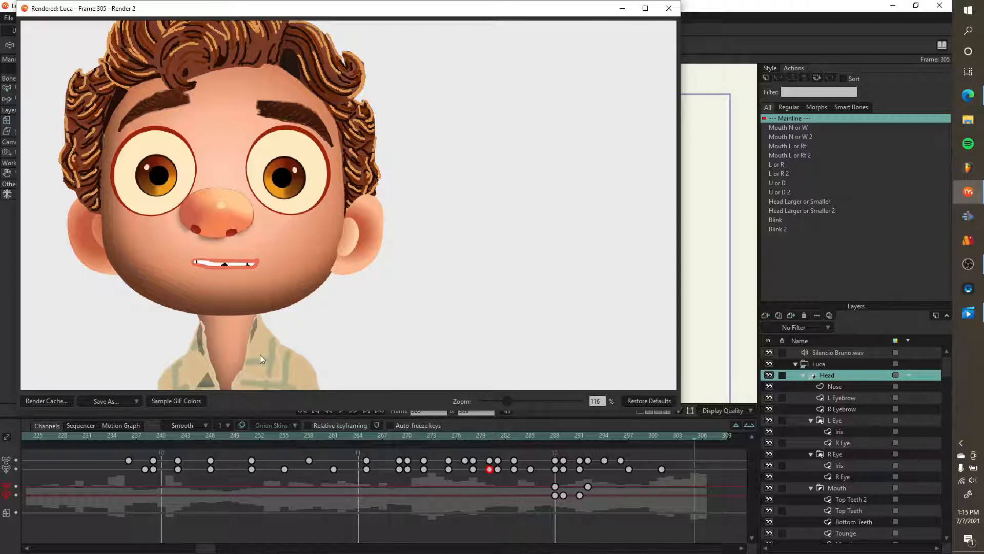
{"action": "left_click_drag", "start_coordinate": [260, 355], "coordinate": [313, 326]}
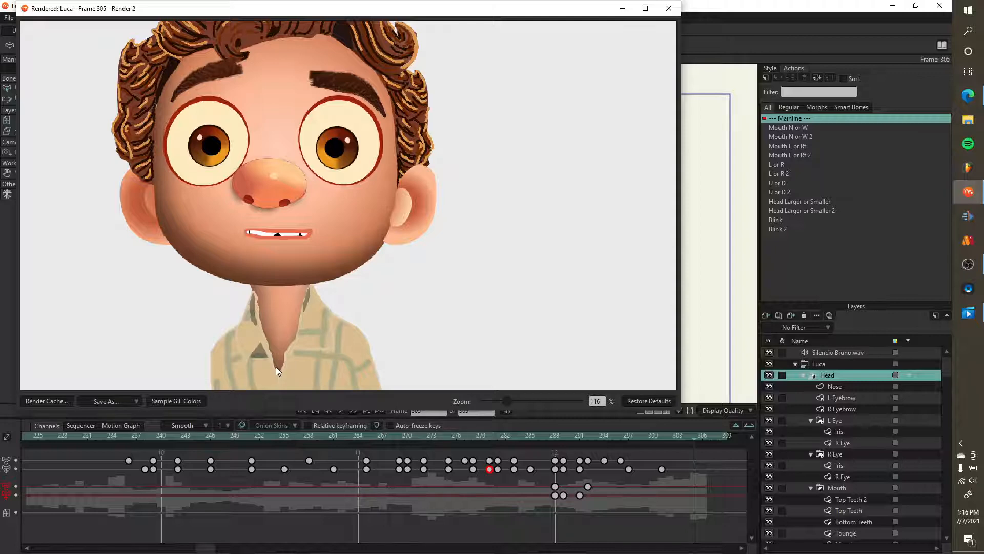
{"action": "scroll", "coordinate": [276, 367], "scroll_direction": "down", "scroll_amount": 3}
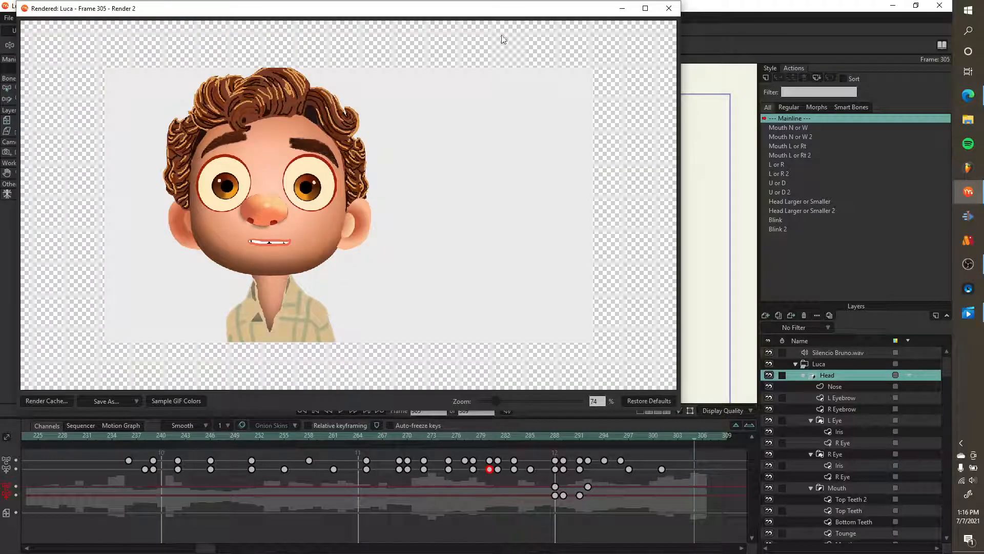
{"action": "scroll", "coordinate": [275, 137], "scroll_direction": "up", "scroll_amount": 1}
{"action": "scroll", "coordinate": [275, 137], "scroll_direction": "up", "scroll_amount": 6}
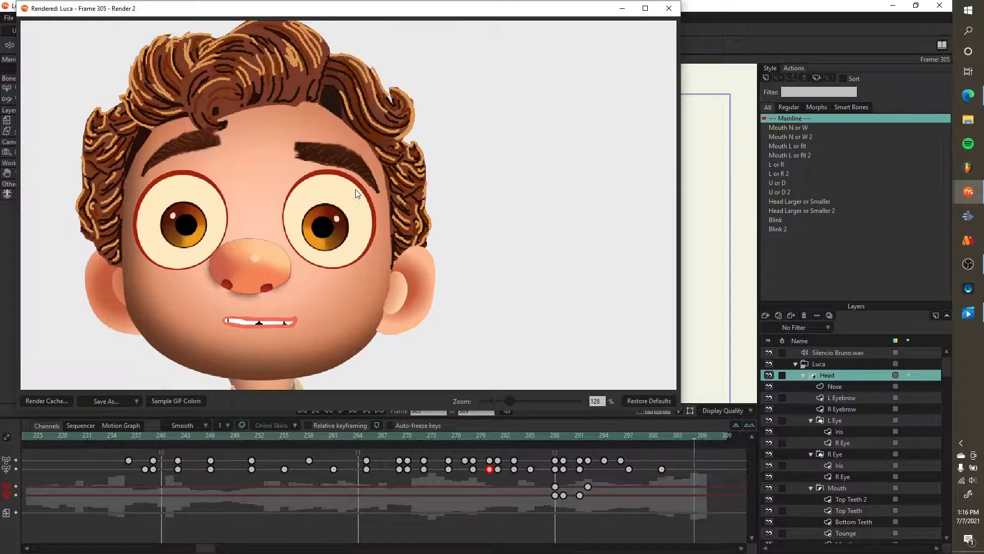
{"action": "scroll", "coordinate": [359, 107], "scroll_direction": "up", "scroll_amount": 2}
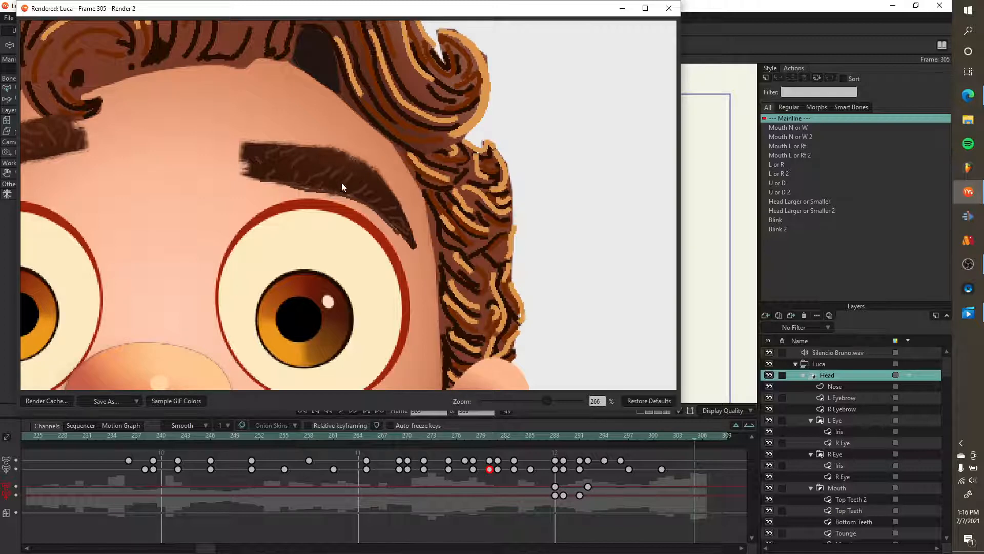
{"action": "scroll", "coordinate": [470, 239], "scroll_direction": "down", "scroll_amount": 4}
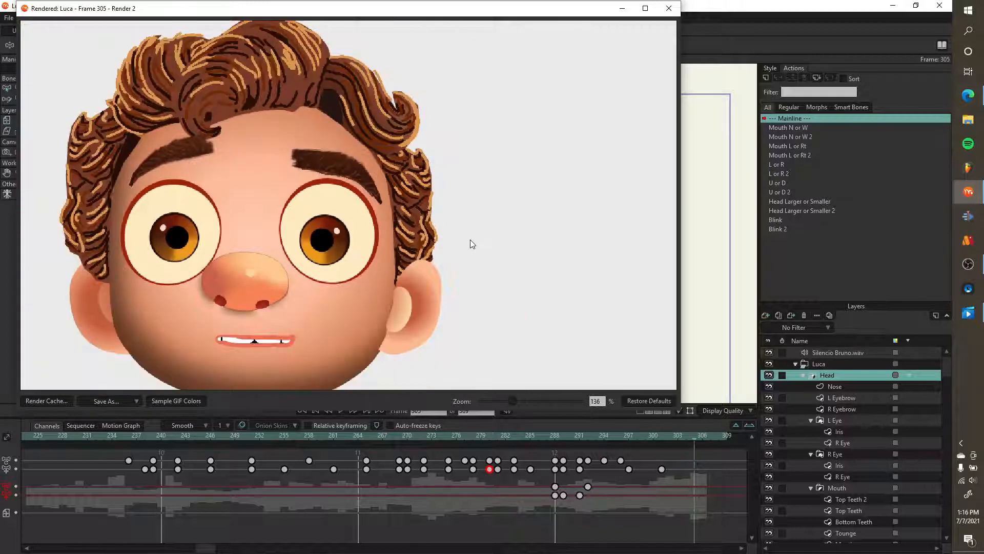
{"action": "left_click", "coordinate": [668, 9]}
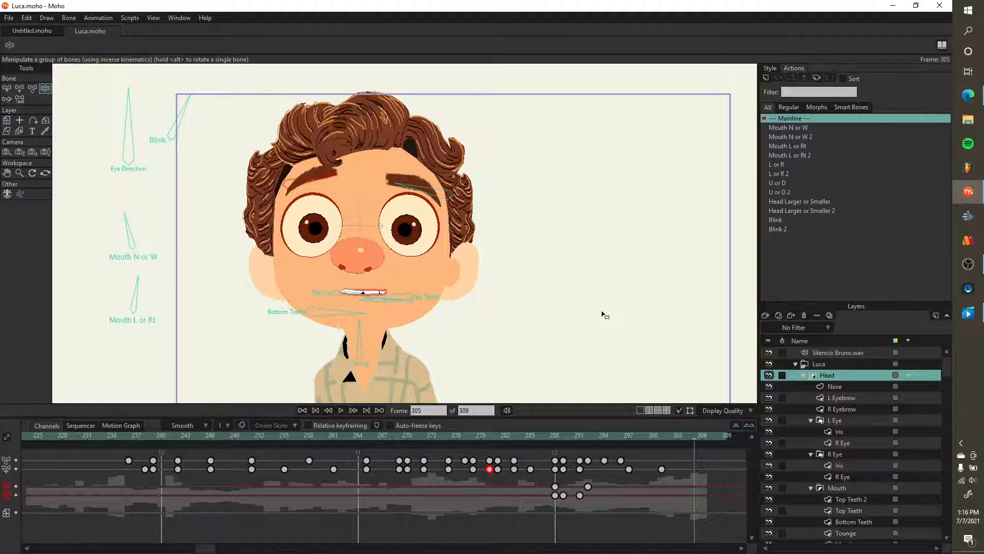
{"action": "scroll", "coordinate": [359, 292], "scroll_direction": "up", "scroll_amount": 3}
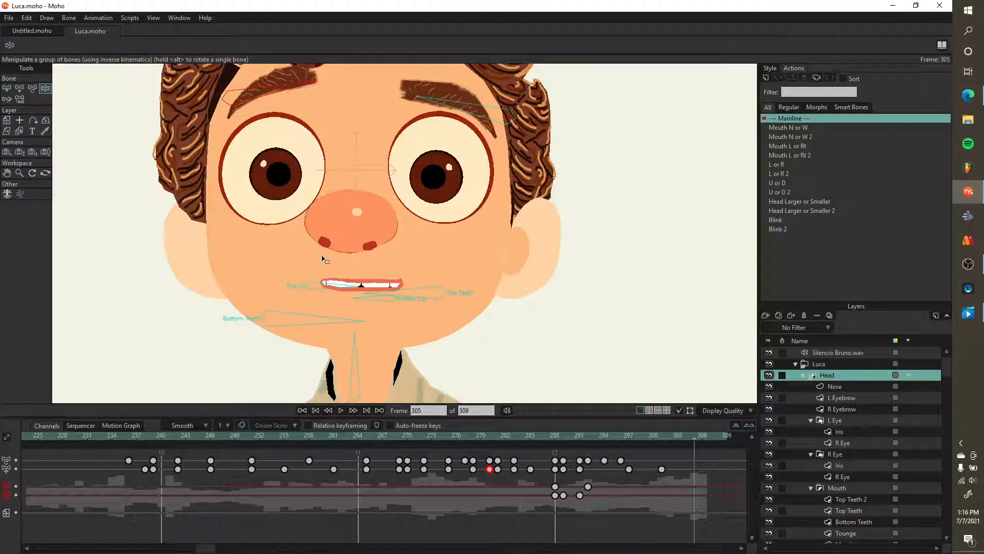
{"action": "left_click_drag", "start_coordinate": [567, 437], "coordinate": [701, 445]}
{"action": "scroll", "coordinate": [556, 292], "scroll_direction": "down", "scroll_amount": 3}
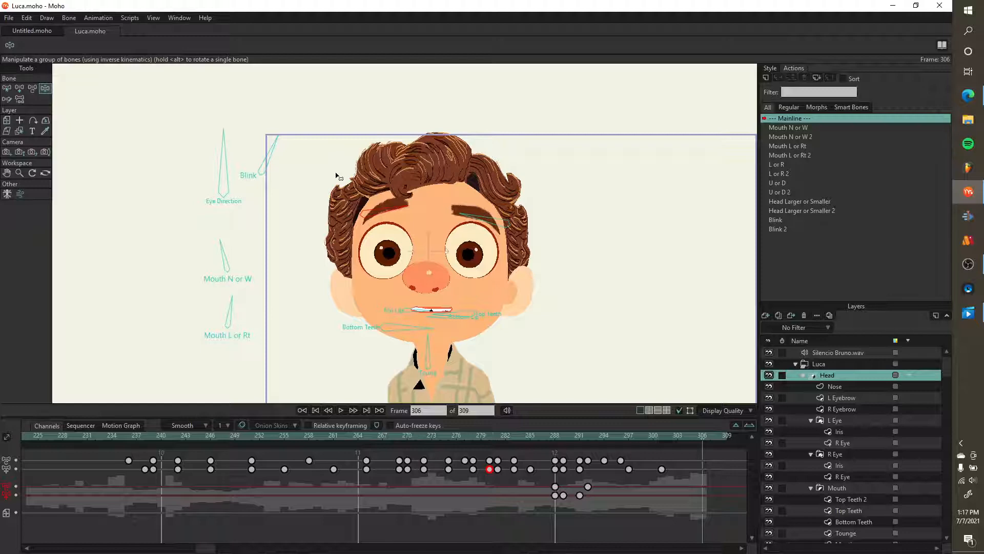
{"action": "scroll", "coordinate": [440, 276], "scroll_direction": "down", "scroll_amount": 1}
{"action": "scroll", "coordinate": [440, 277], "scroll_direction": "down", "scroll_amount": 1}
{"action": "scroll", "coordinate": [357, 252], "scroll_direction": "up", "scroll_amount": 3}
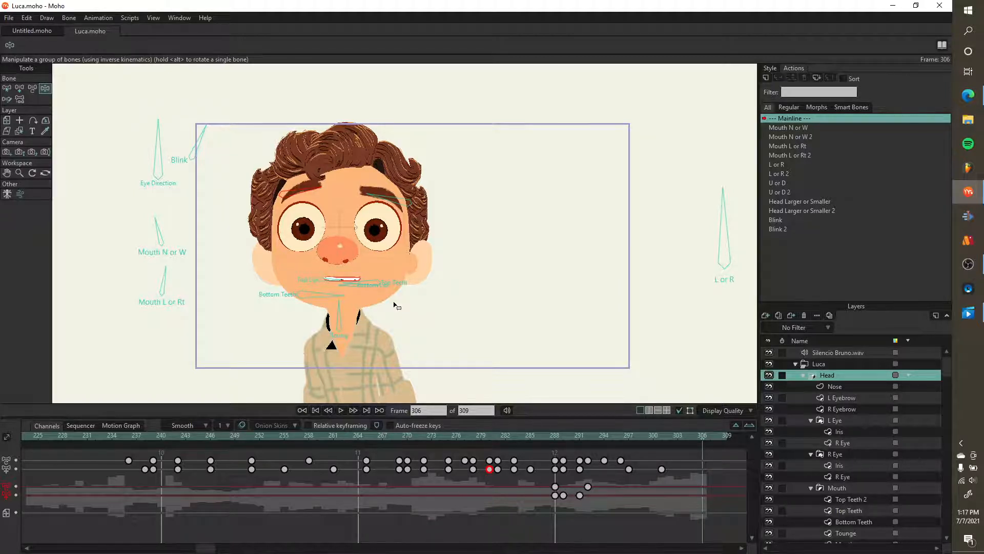
{"action": "scroll", "coordinate": [394, 306], "scroll_direction": "up", "scroll_amount": 2}
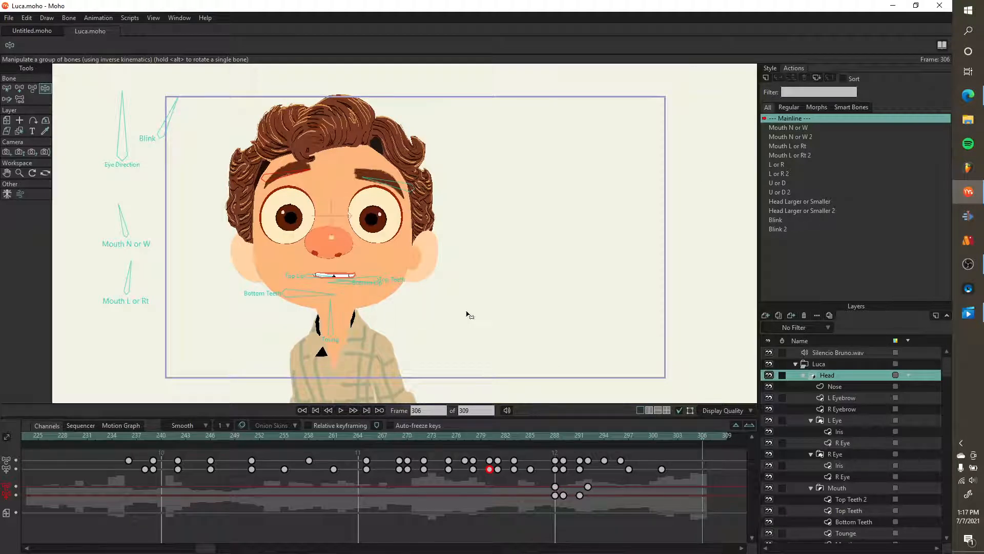
- Switch to the web browser, open YouTube in a new tab and go to the signed-in SkunkBurger channel page
{"action": "left_click", "coordinate": [968, 95]}
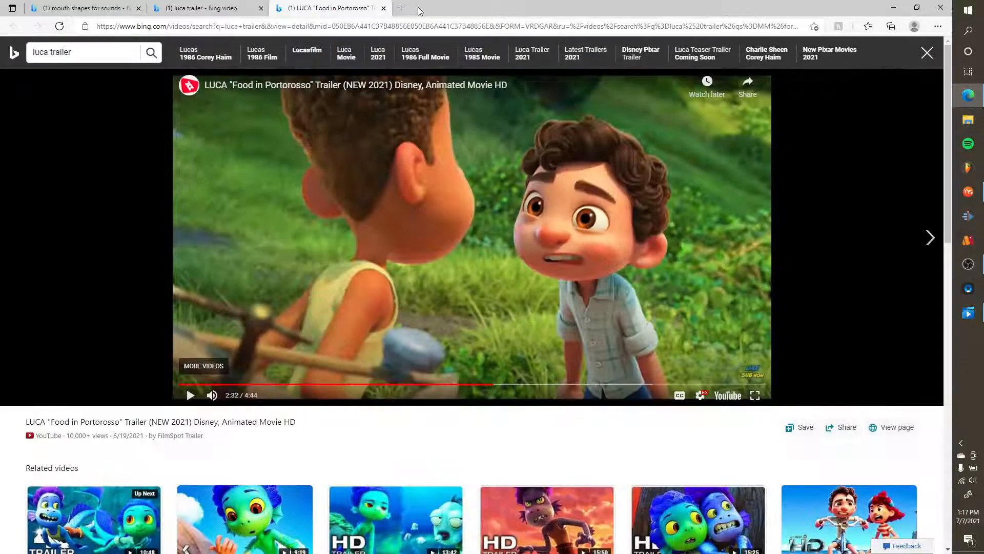
{"action": "left_click", "coordinate": [402, 8]}
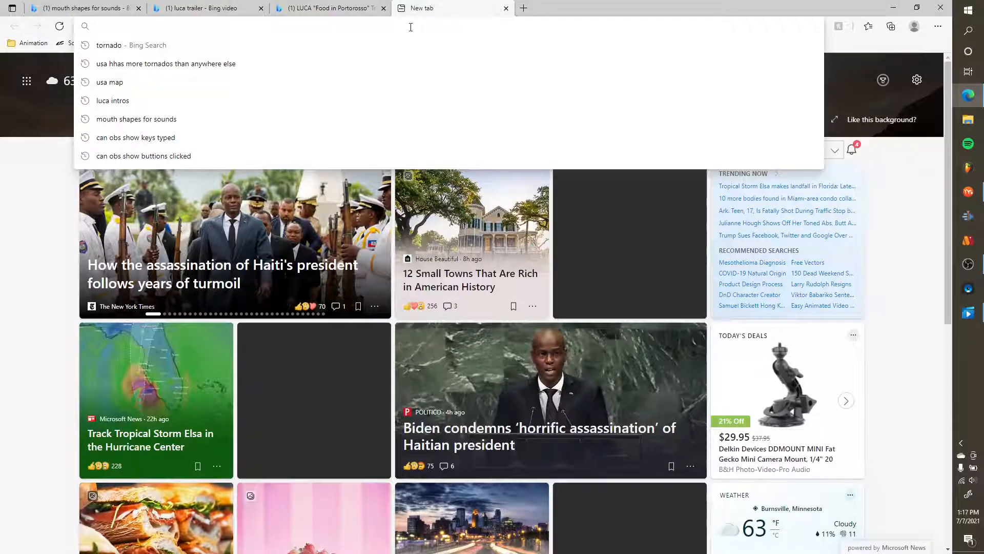
{"action": "type", "text": "youtub"}
{"action": "key", "text": "Return"}
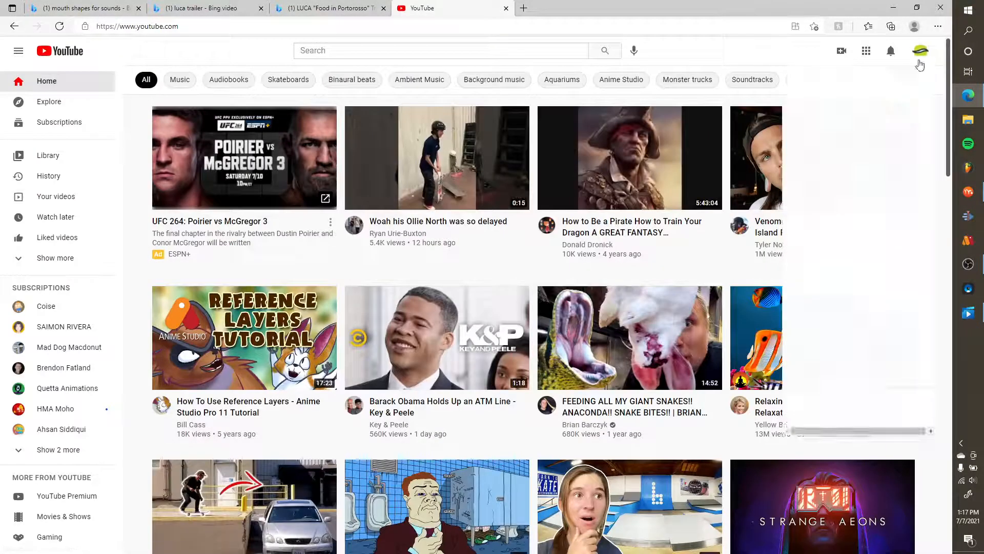
{"action": "left_click", "coordinate": [921, 51]}
{"action": "left_click", "coordinate": [864, 116]}
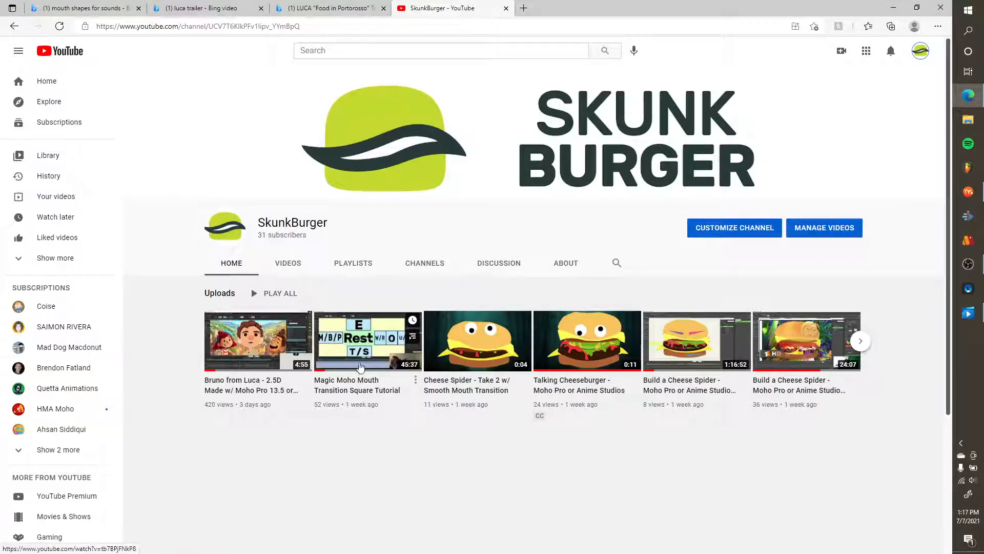
- Open the Magic Moho Mouth Transition Square Tutorial in its own tab and briefly play its Square Version Rigged Mouth chapter, leaving it paused
{"action": "middle_click", "coordinate": [360, 368]}
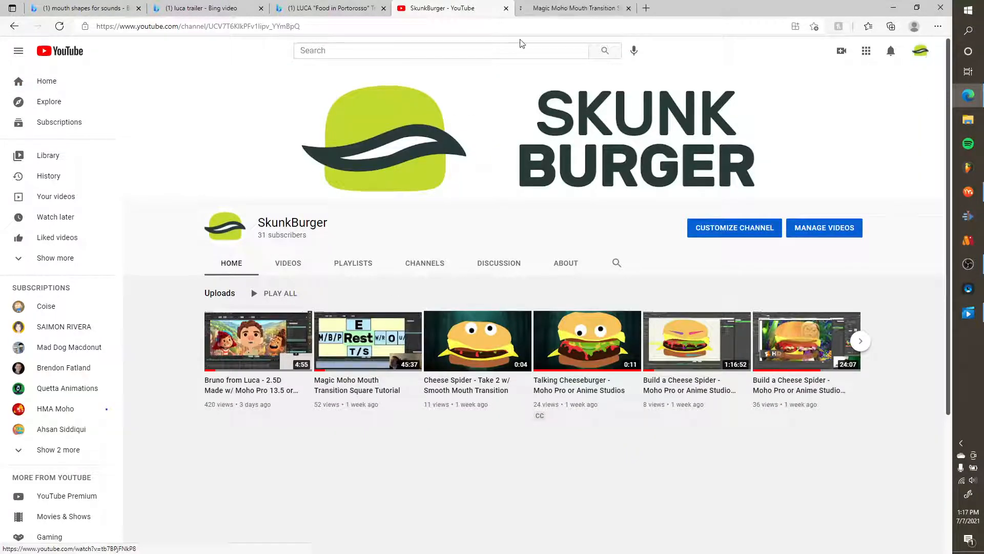
{"action": "left_click", "coordinate": [551, 15]}
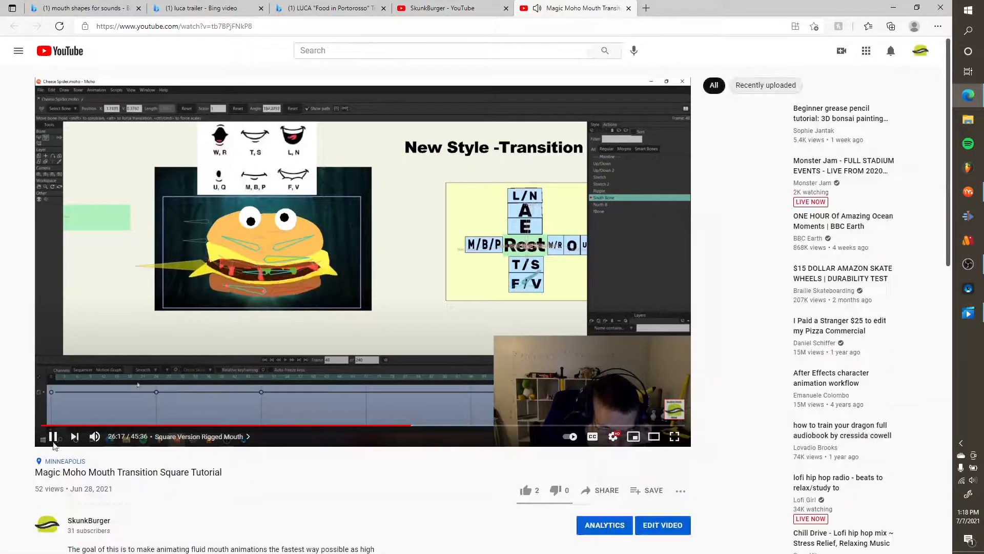
{"action": "left_click", "coordinate": [51, 439]}
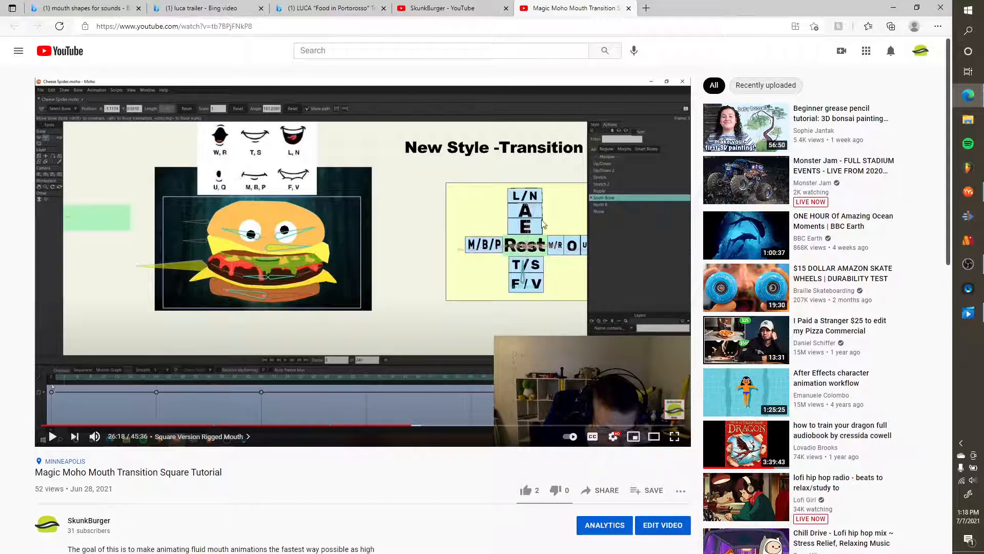
{"action": "left_click", "coordinate": [51, 438]}
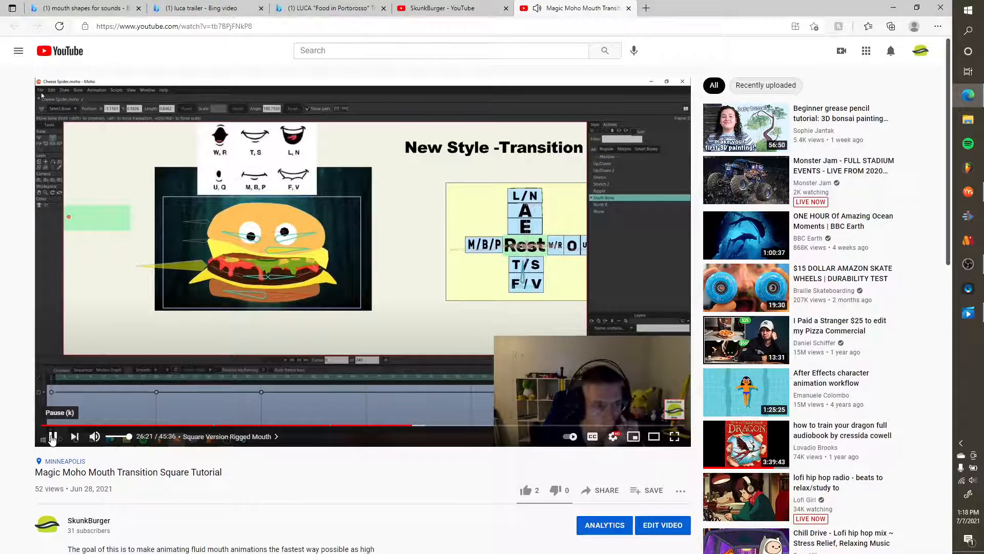
{"action": "left_click", "coordinate": [51, 438]}
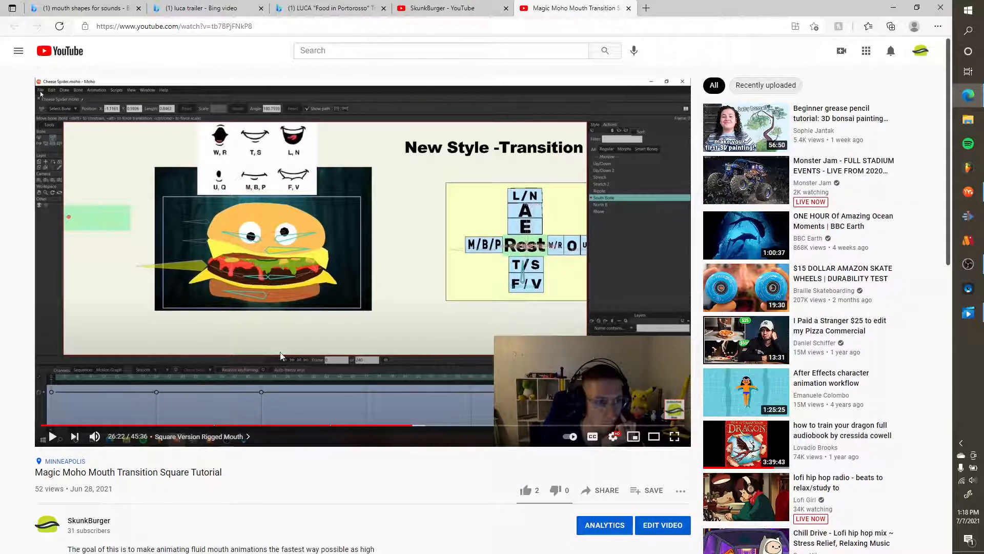
{"action": "scroll", "coordinate": [471, 305], "scroll_direction": "down", "scroll_amount": 1}
{"action": "scroll", "coordinate": [445, 328], "scroll_direction": "up", "scroll_amount": 1}
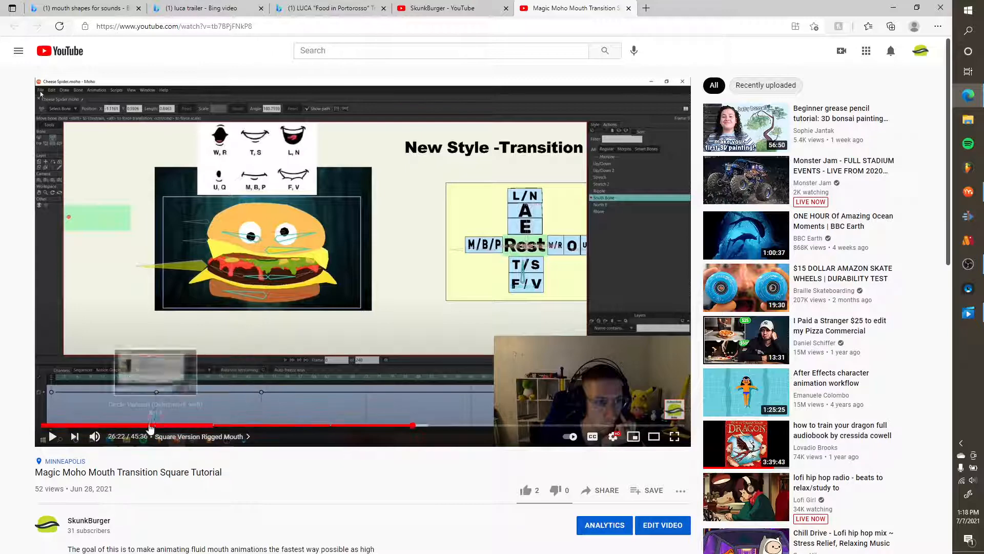
- Examine the tutorial's circle version at 4:32 and square version at 15:55, and return to the SkunkBurger channel page
{"action": "left_click", "coordinate": [104, 425]}
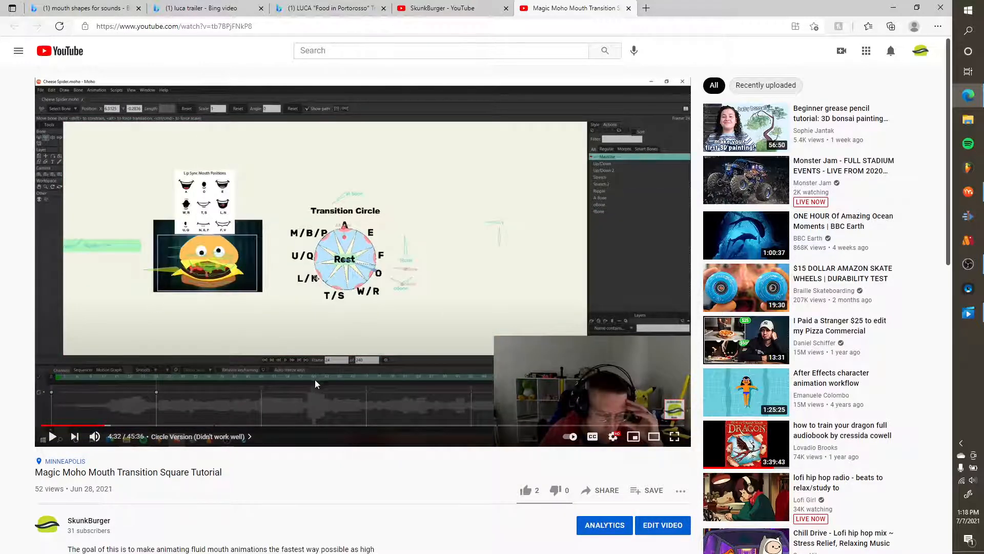
{"action": "left_click", "coordinate": [266, 425]}
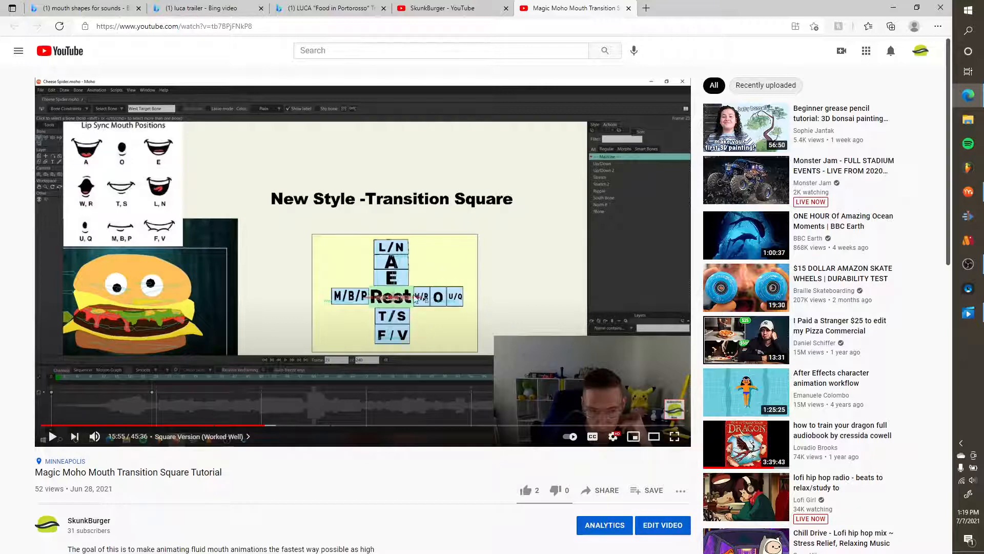
{"action": "left_click", "coordinate": [462, 9]}
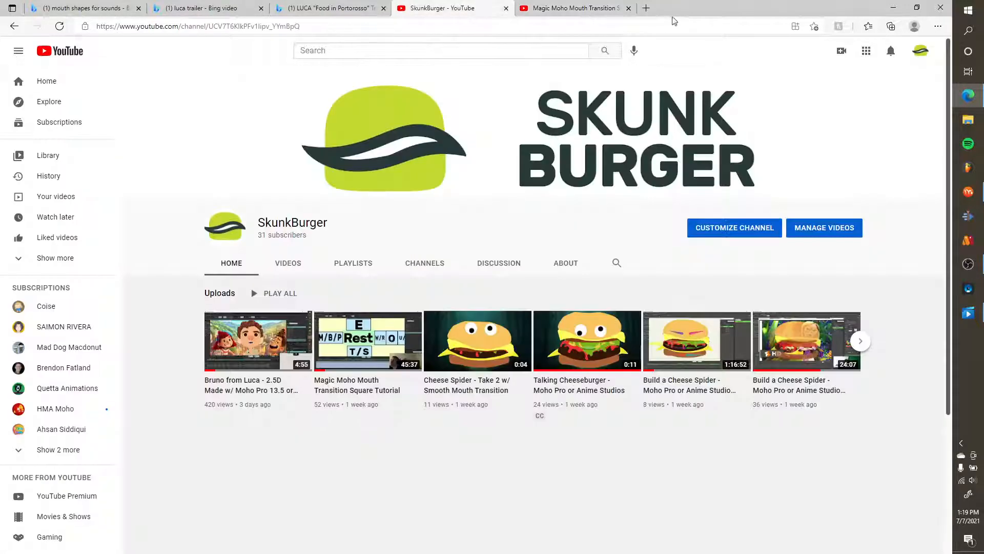
- Switch back to Moho, scrub the Luca animation to frame 295, and open the system clock and calendar
{"action": "left_click", "coordinate": [893, 7]}
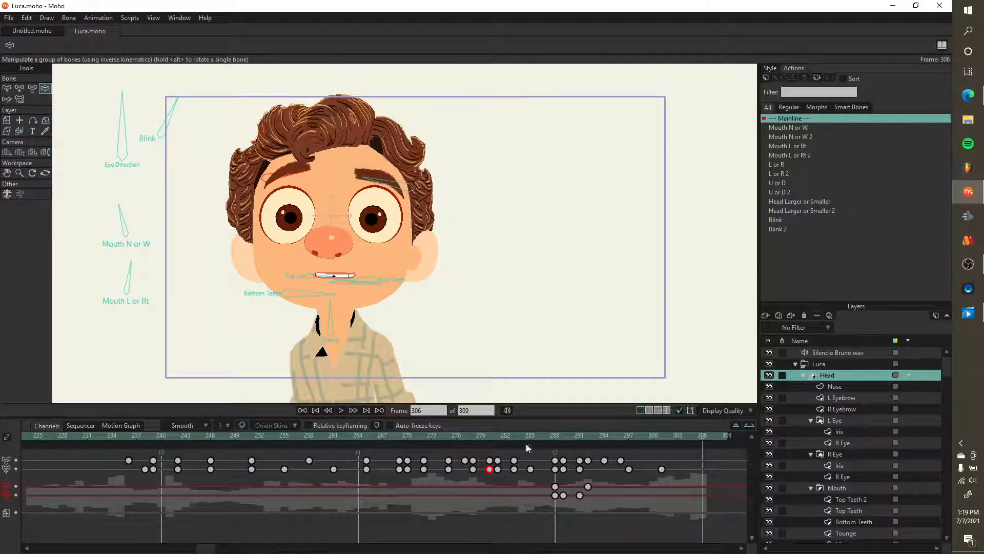
{"action": "left_click_drag", "start_coordinate": [552, 433], "coordinate": [612, 433]}
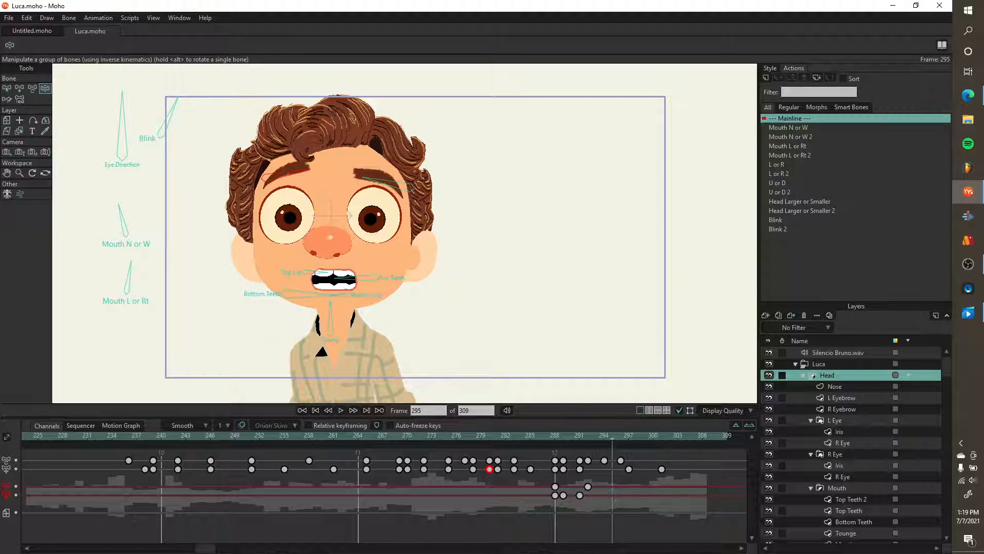
{"action": "left_click", "coordinate": [968, 516]}
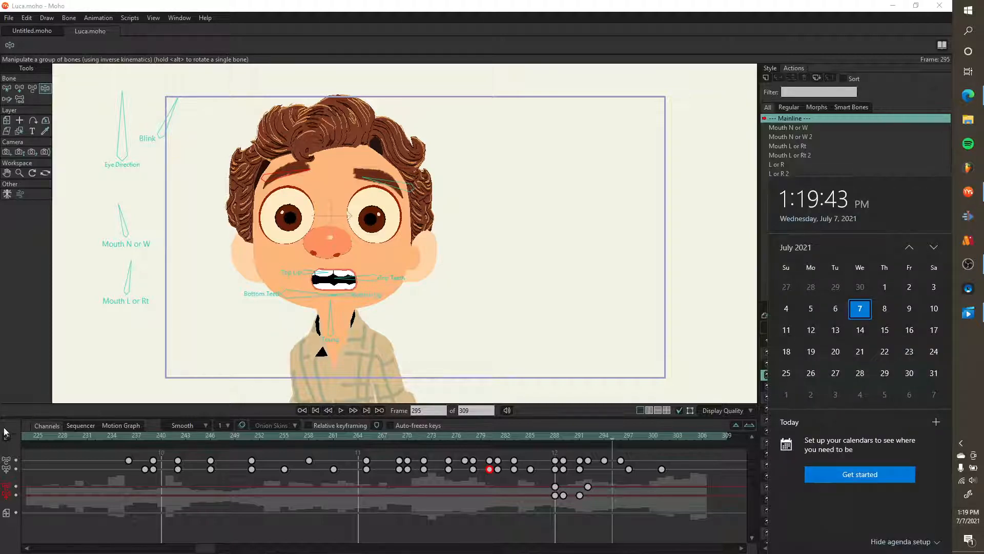